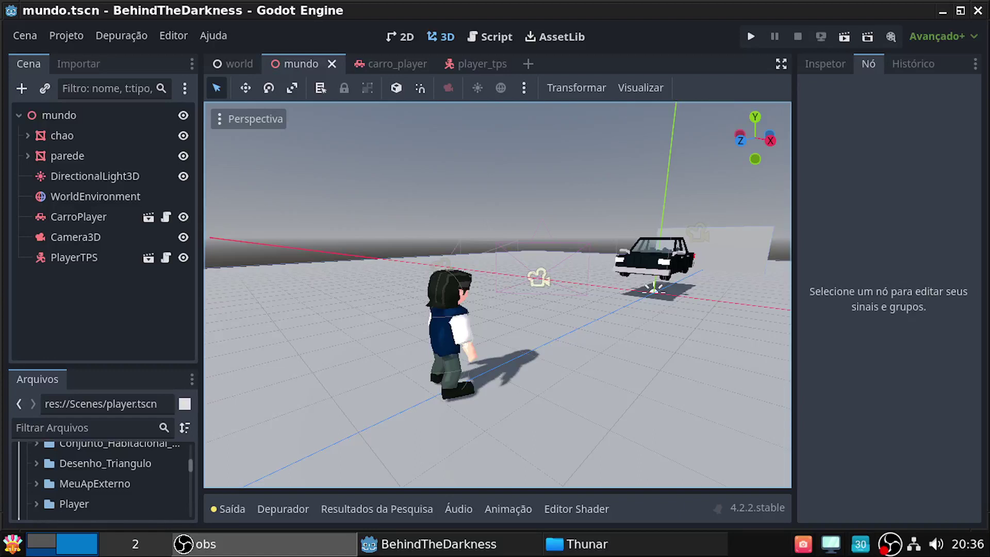
Bring Godot forward and open the CarroPlayer vehicle script from the Scene dock
{"action": "left_click", "coordinate": [723, 325]}
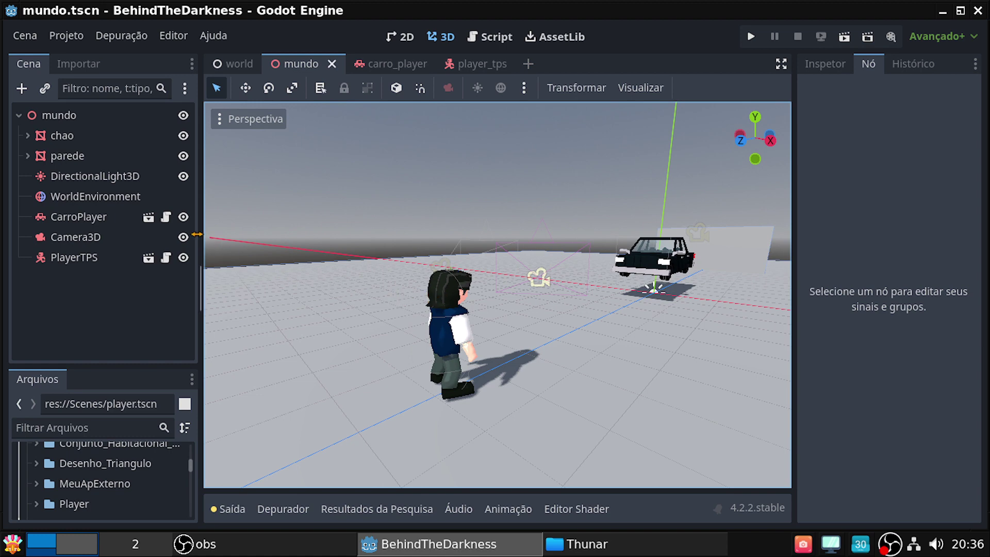
{"action": "left_click", "coordinate": [166, 217]}
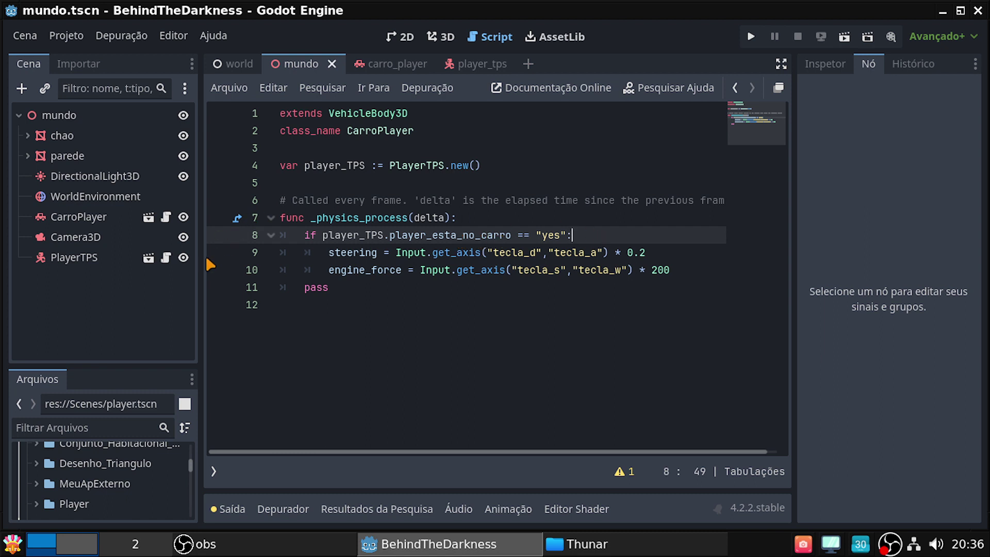
{"action": "left_click", "coordinate": [166, 258]}
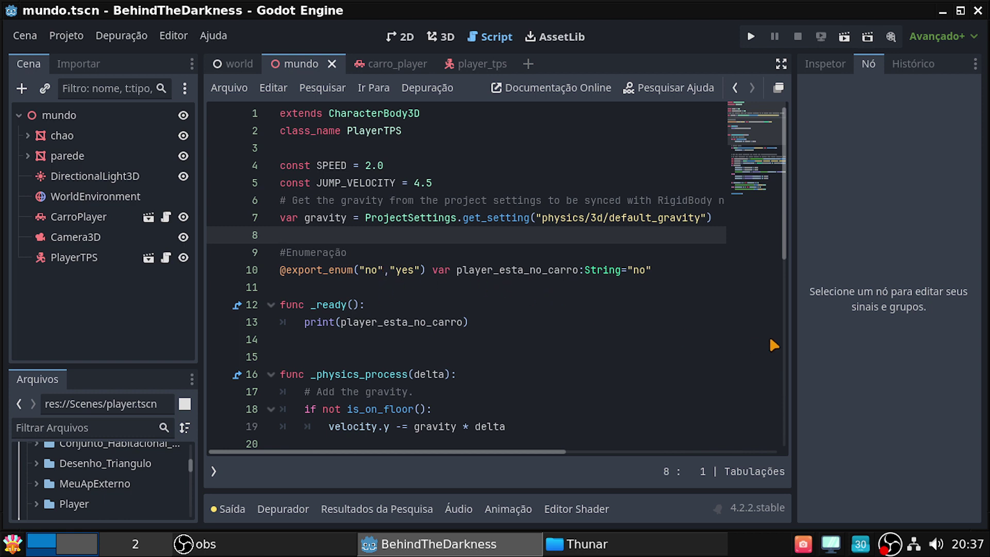
{"action": "left_click", "coordinate": [166, 217]}
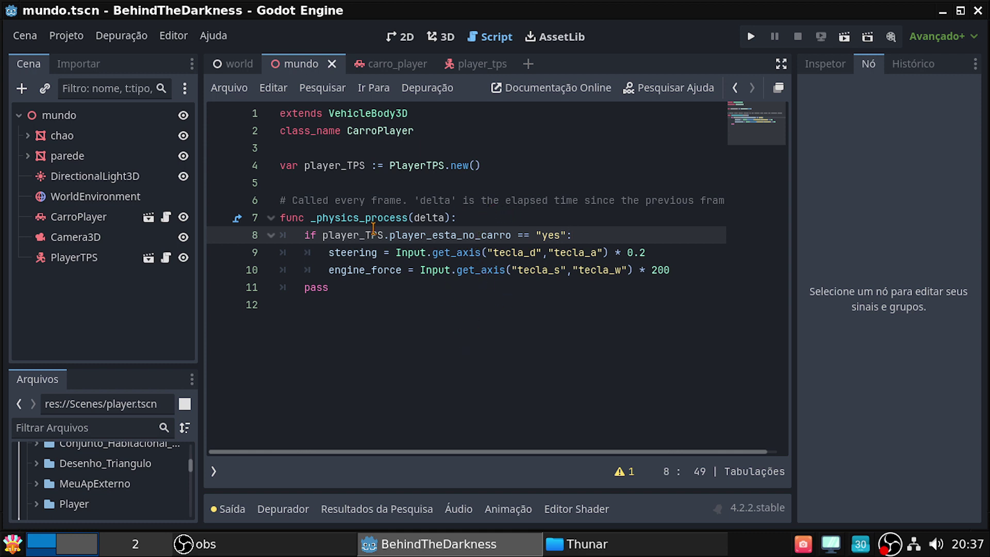
Return to the mundo scene in 3D view, then save it and run the game
{"action": "left_click", "coordinate": [391, 64]}
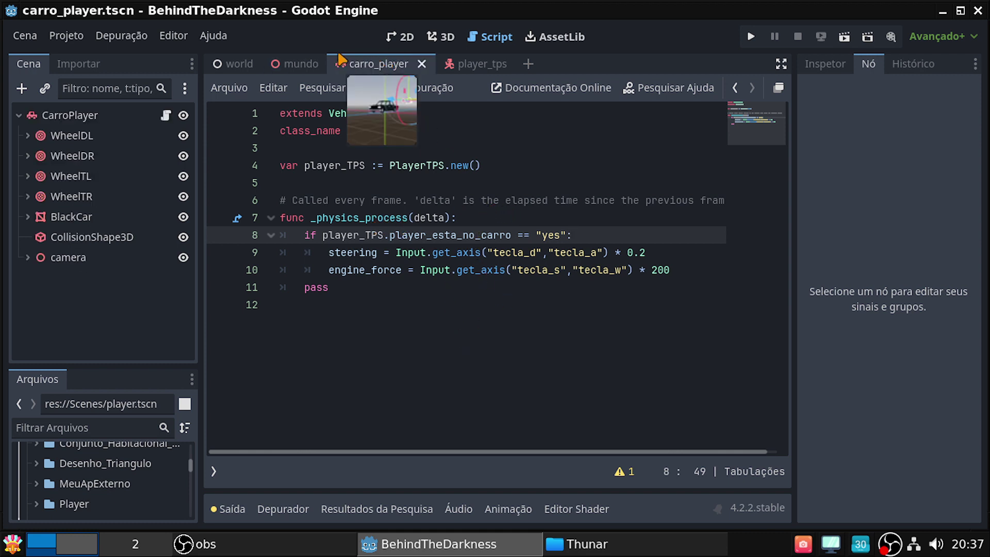
{"action": "left_click", "coordinate": [301, 64]}
{"action": "left_click", "coordinate": [446, 38]}
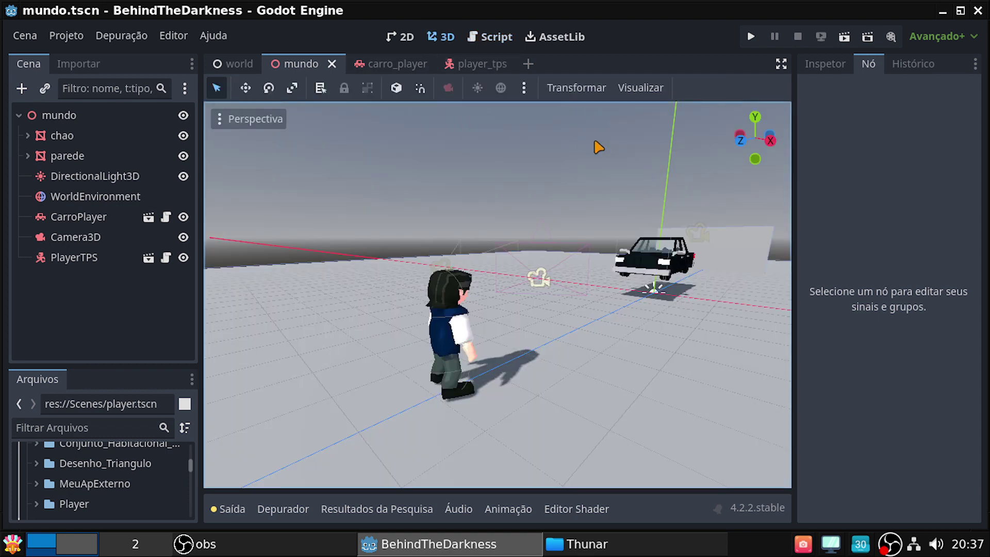
{"action": "left_click", "coordinate": [843, 37]}
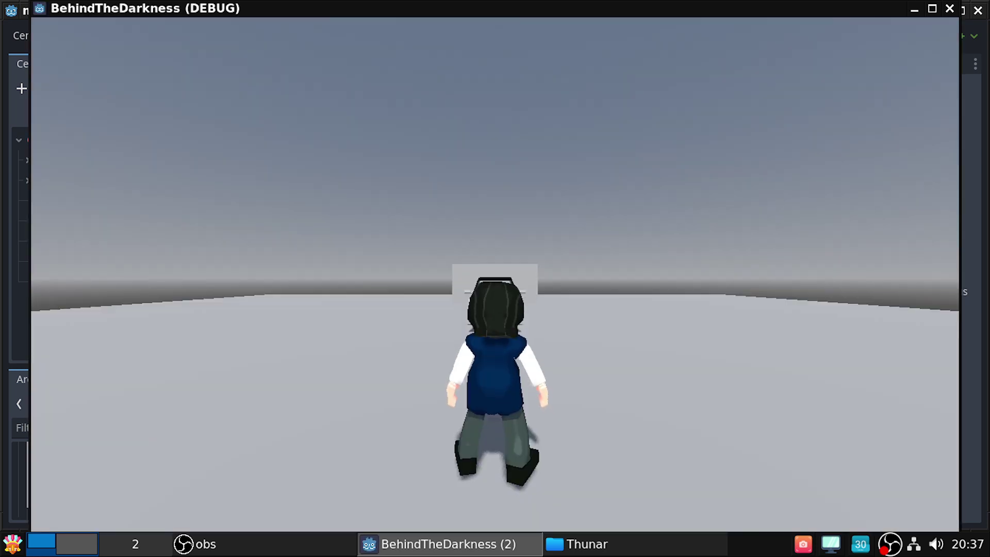
Walk the character with WASD around the parked car up to its door
{"action": "key", "text": "w"}
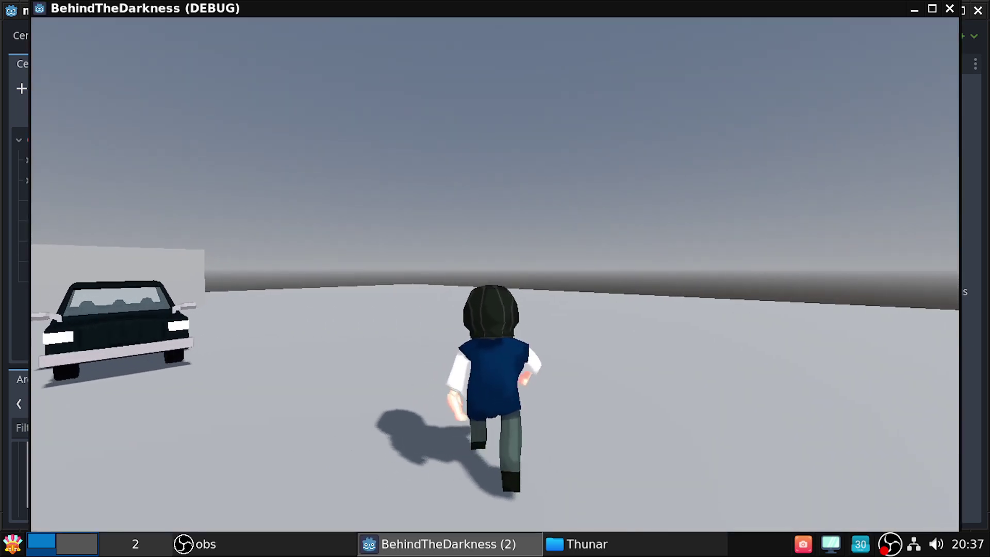
{"action": "key", "text": "a"}
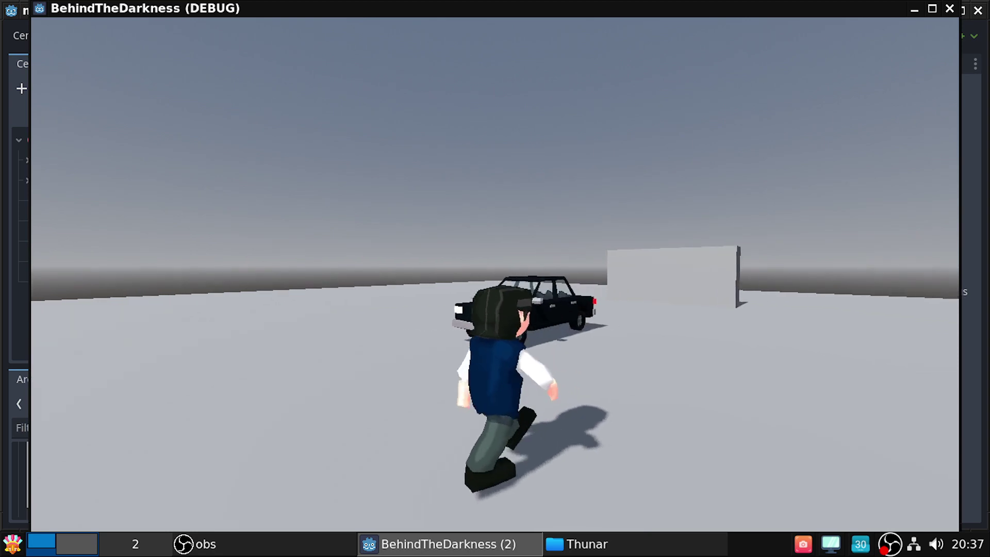
{"action": "key", "text": "a"}
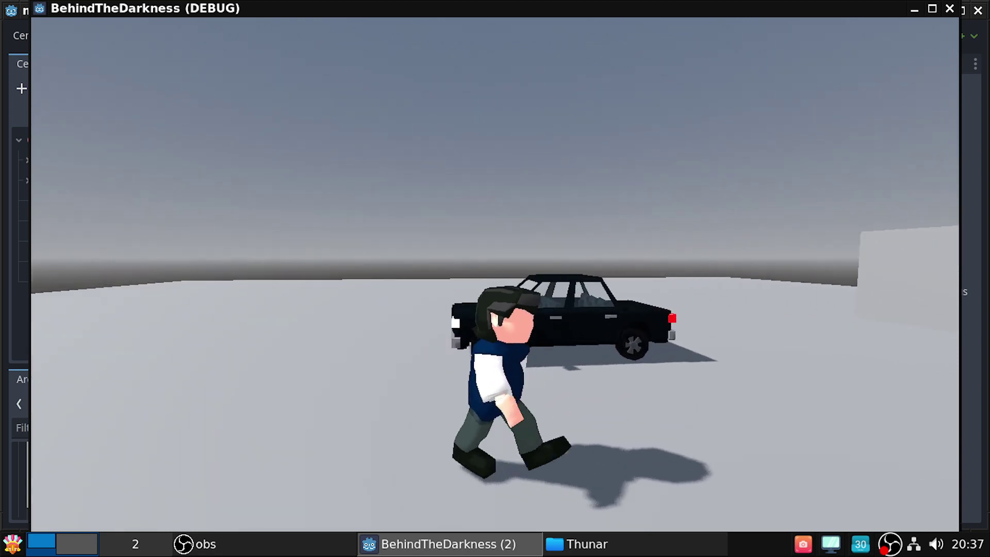
{"action": "key", "text": "a"}
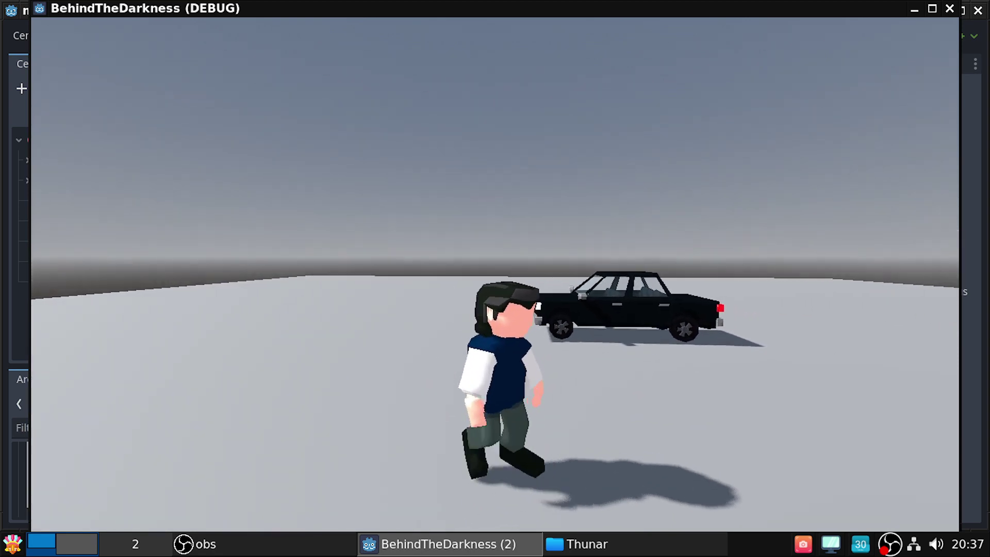
{"action": "key", "text": "s"}
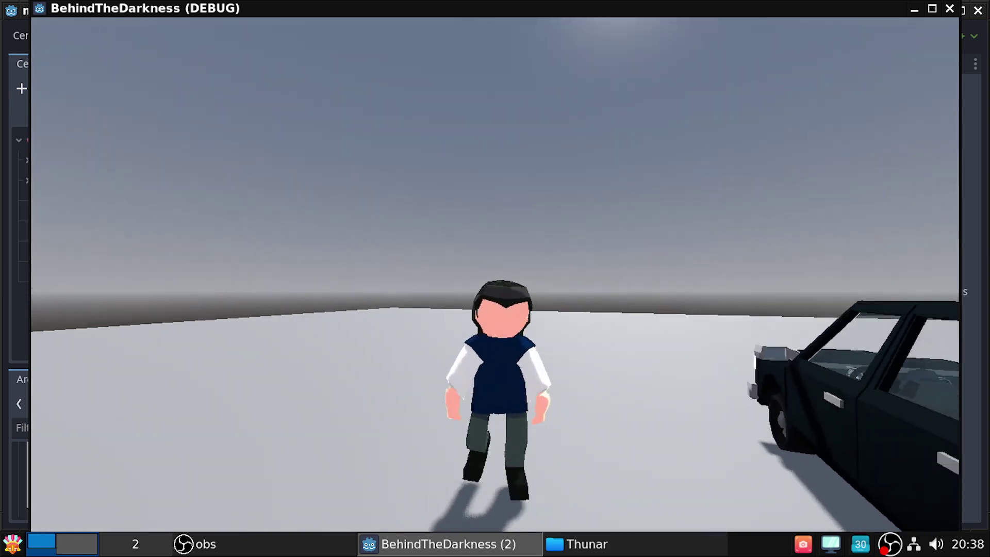
{"action": "key", "text": "w"}
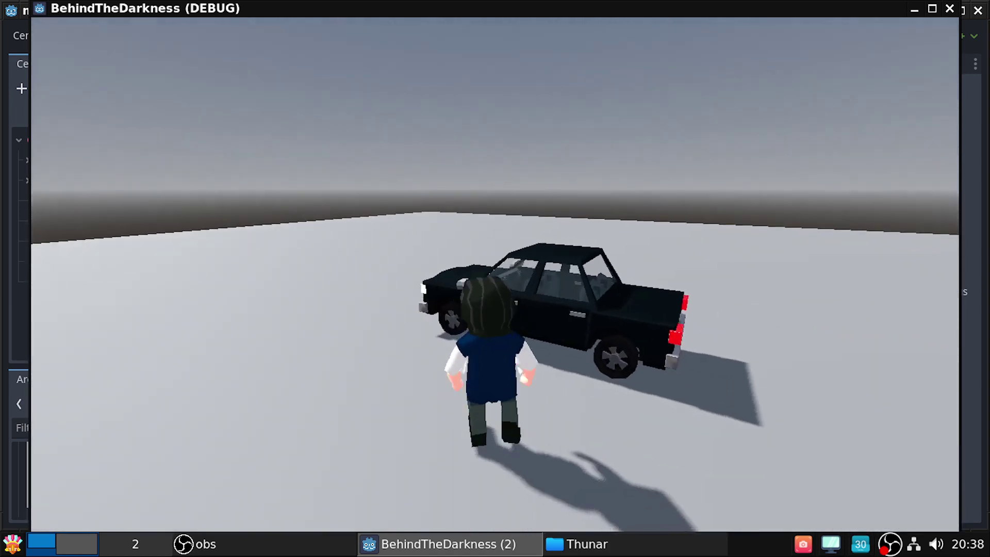
{"action": "key", "text": "w"}
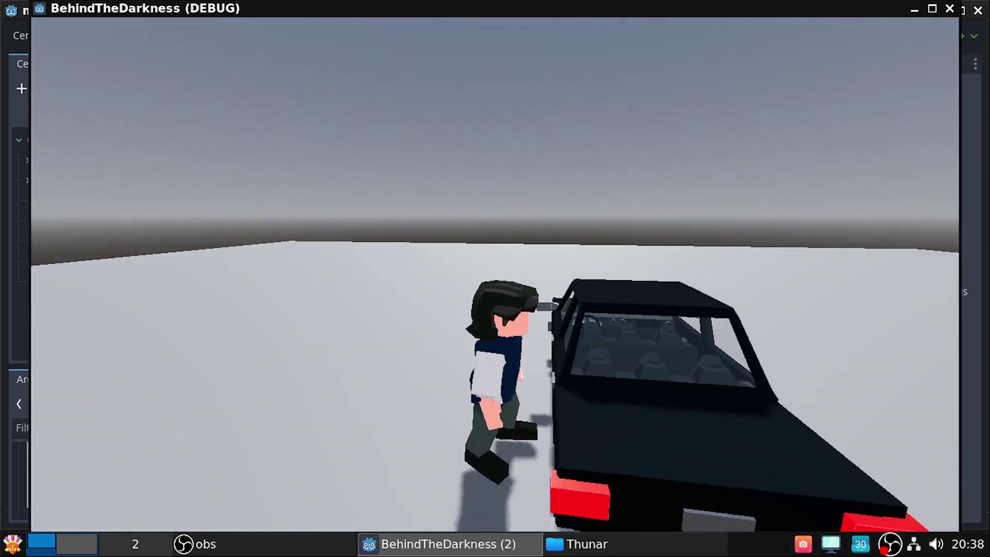
{"action": "key", "text": "w"}
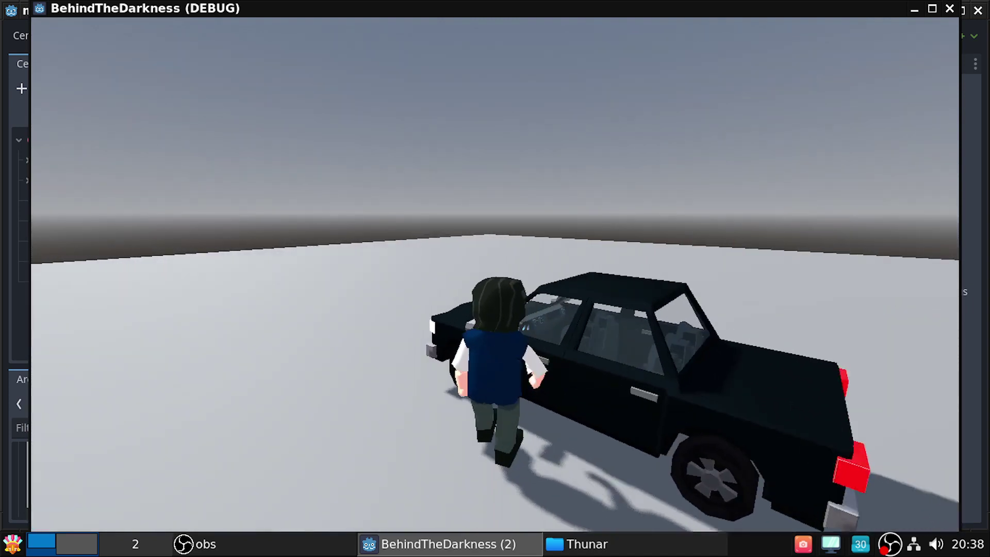
{"action": "key", "text": "w"}
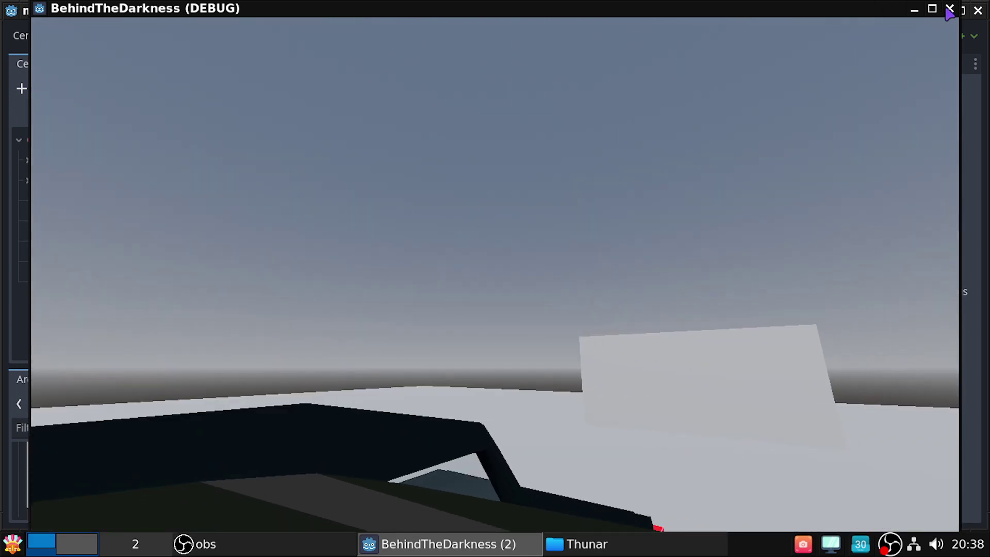
Stop the game, hide the output log, and fly the view in over the car roof
{"action": "left_click", "coordinate": [949, 9]}
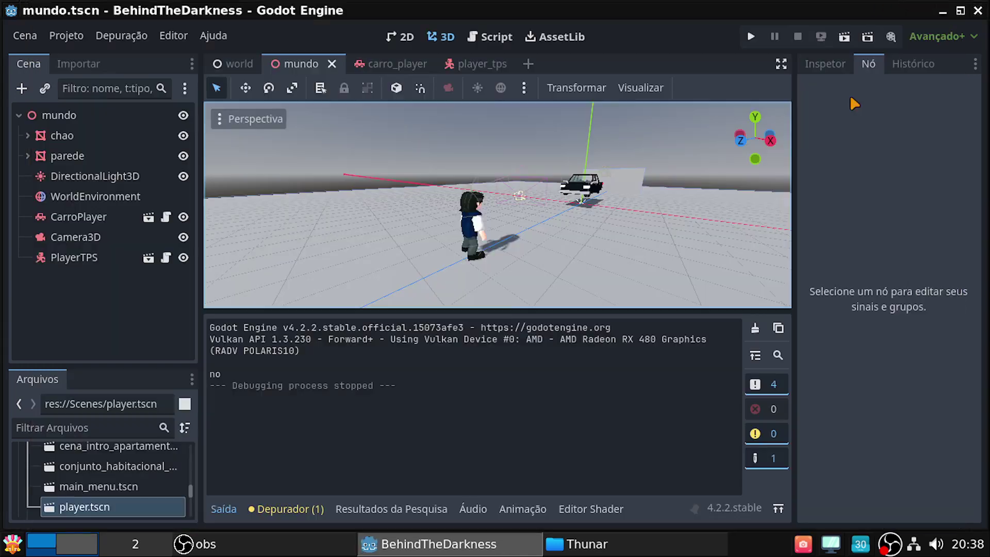
{"action": "left_click", "coordinate": [217, 514]}
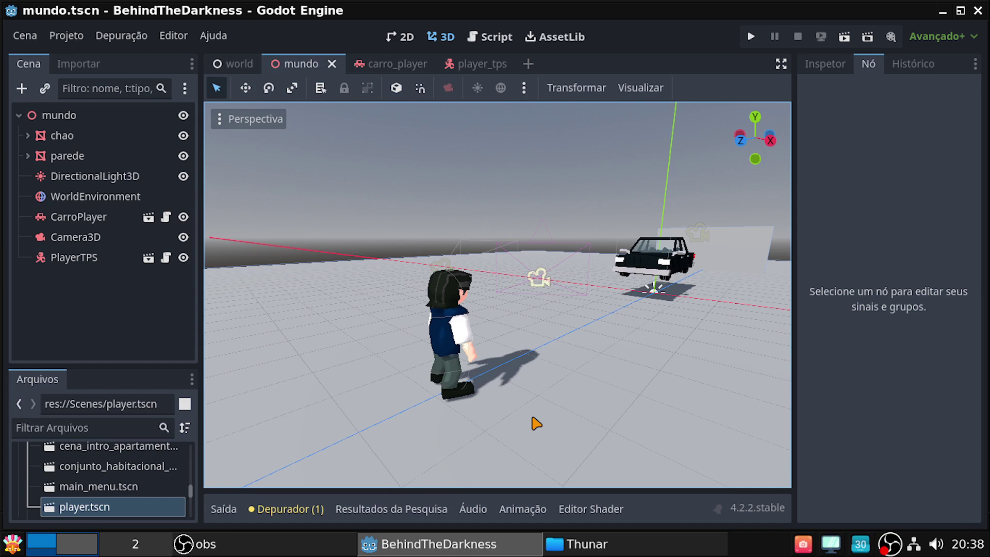
{"action": "right_click_drag", "start_coordinate": [536, 423], "coordinate": [618, 423]}
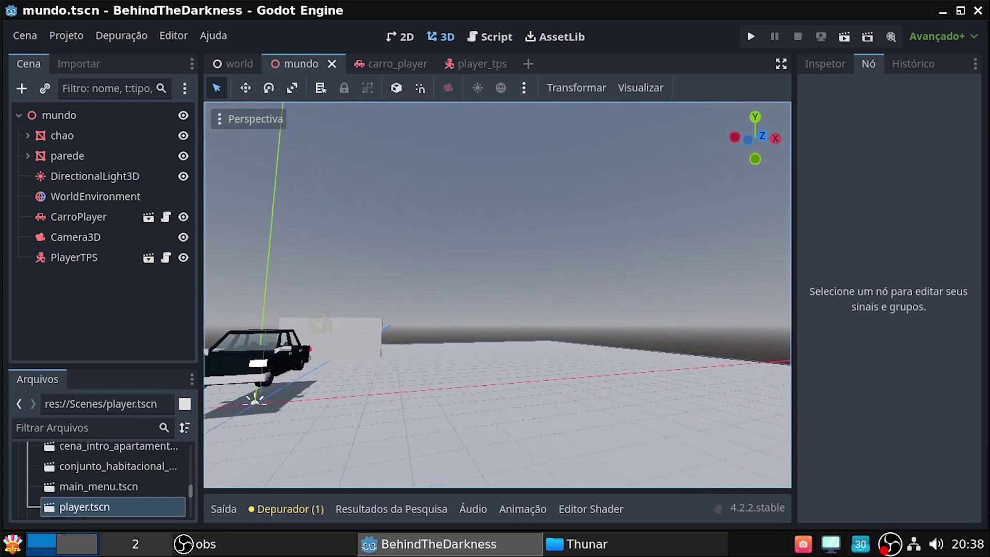
{"action": "mouse_move", "coordinate": [619, 423]}
{"action": "right_mouse_down"}
{"action": "mouse_move", "coordinate": [497, 361]}
{"action": "mouse_move", "coordinate": [567, 361]}
{"action": "right_mouse_up"}
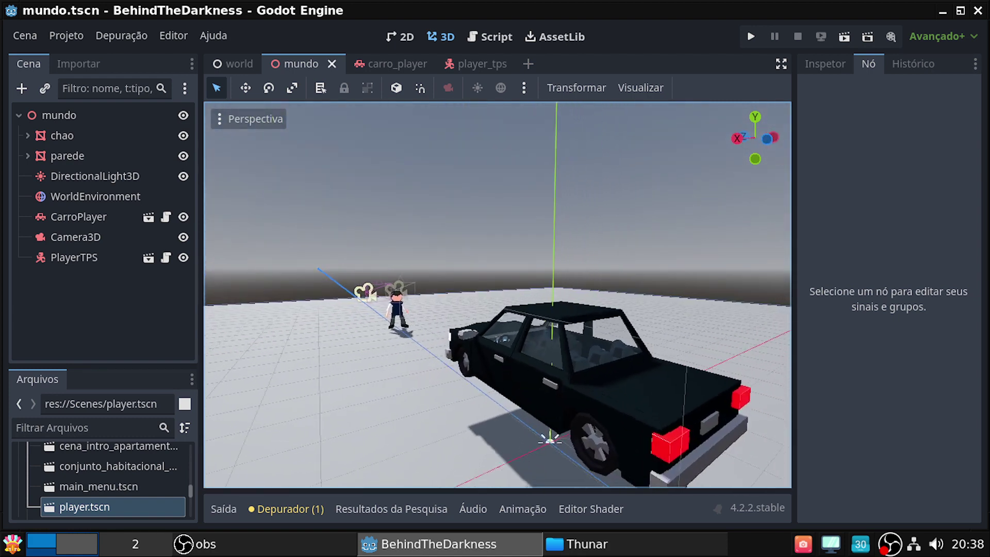
{"action": "key", "text": "w"}
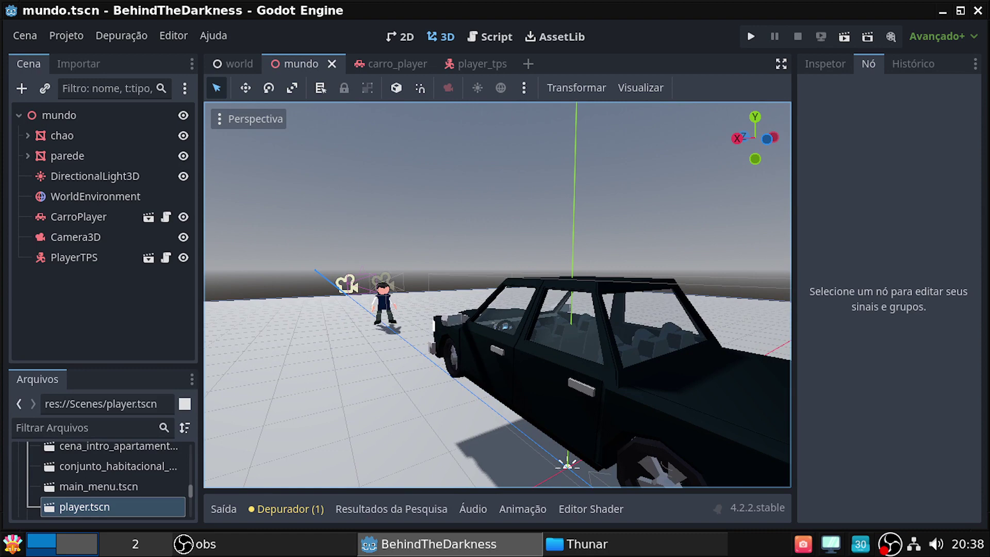
{"action": "key", "text": "w"}
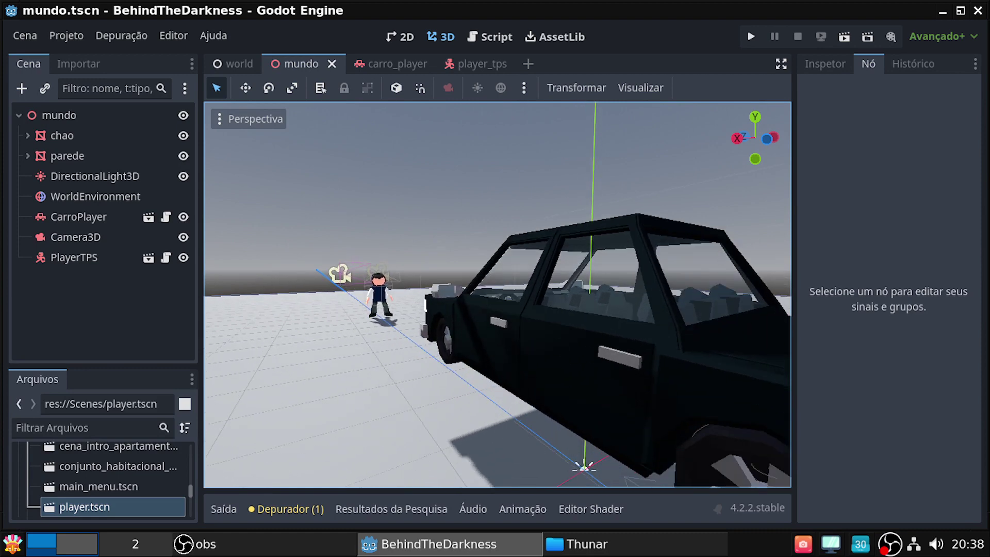
{"action": "key", "text": "e"}
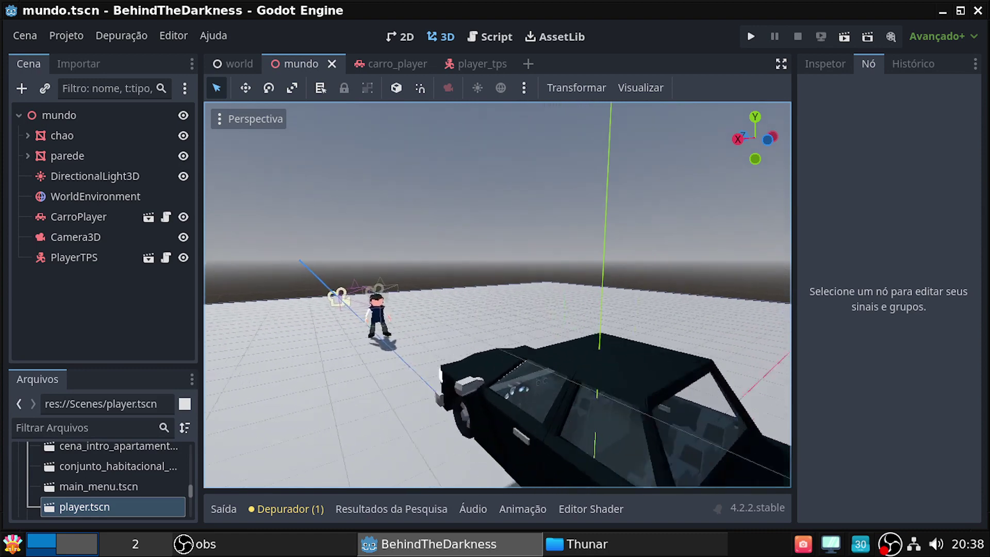
{"action": "key", "text": "s"}
Circle the view around the player and car, ending side-on beside the car
{"action": "mouse_move", "coordinate": [498, 294]}
{"action": "right_mouse_down"}
{"action": "mouse_move", "coordinate": [413, 294]}
{"action": "mouse_move", "coordinate": [563, 365]}
{"action": "right_mouse_up"}
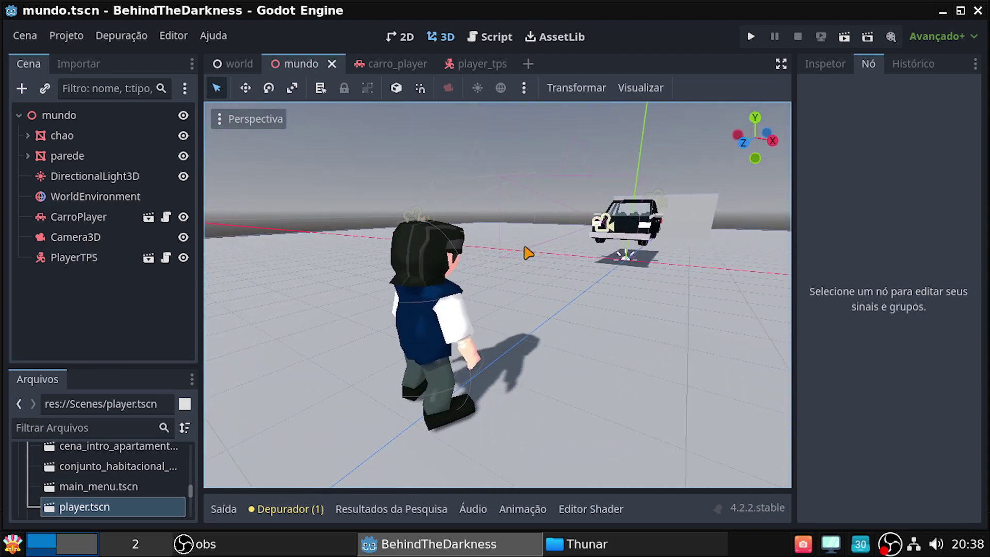
{"action": "key", "text": "w"}
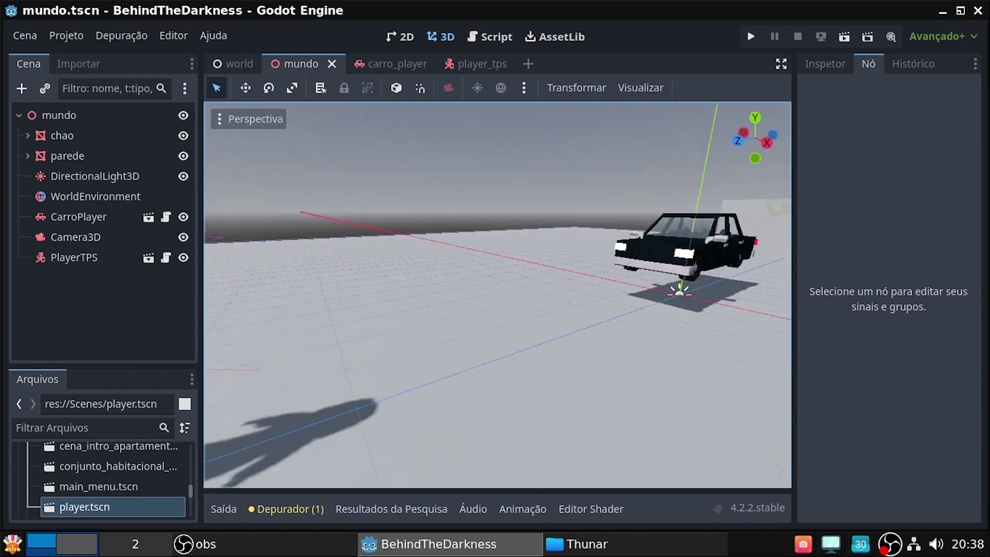
{"action": "key", "text": "w"}
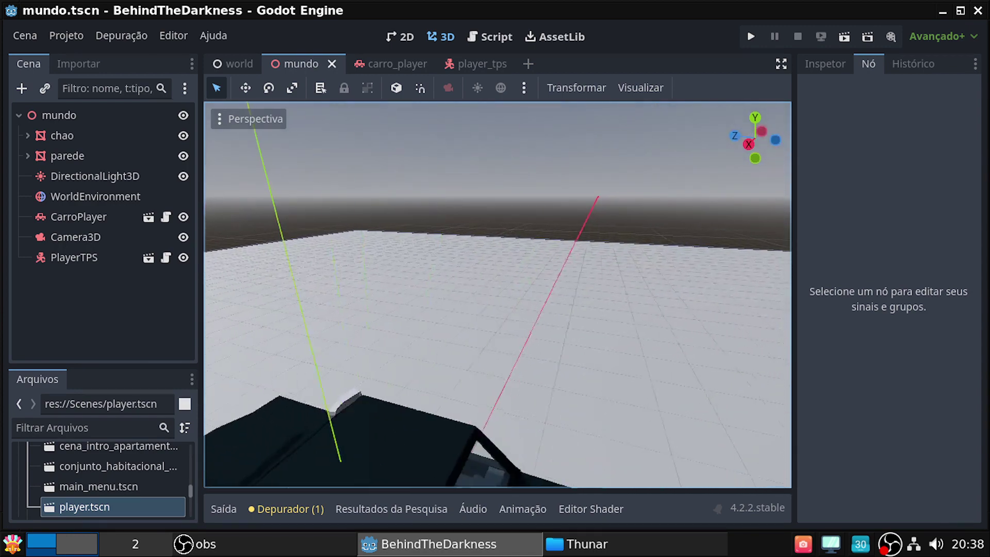
{"action": "key", "text": "s"}
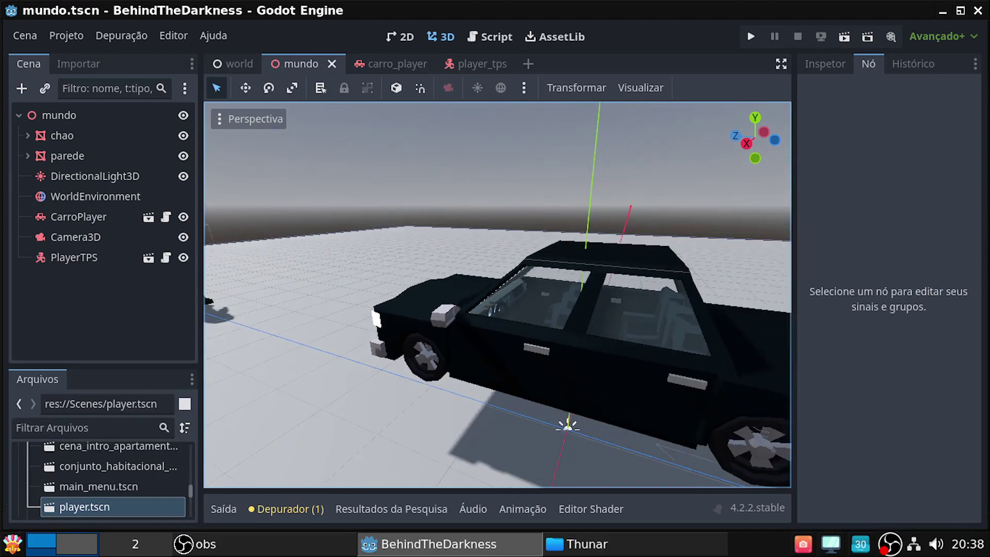
{"action": "key", "text": "a"}
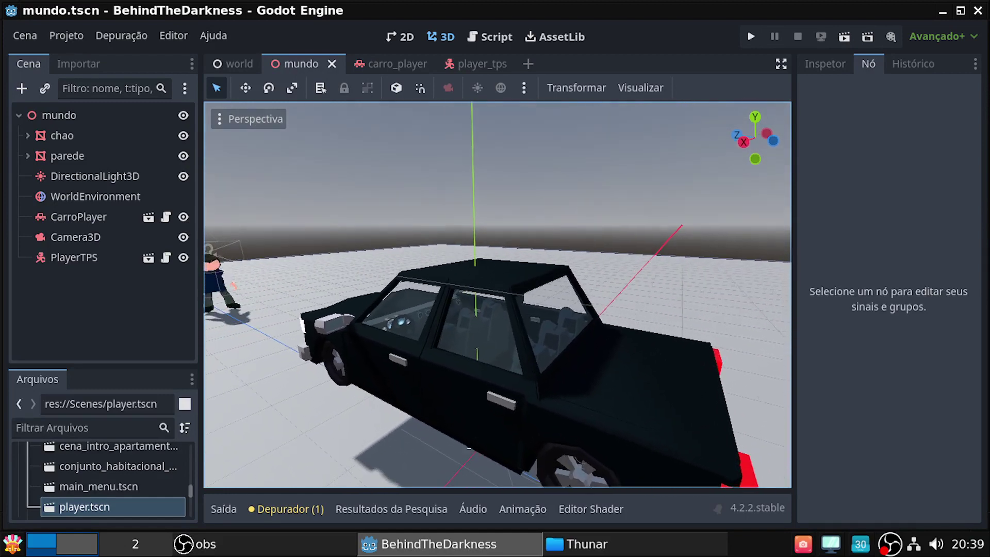
{"action": "key", "text": "a"}
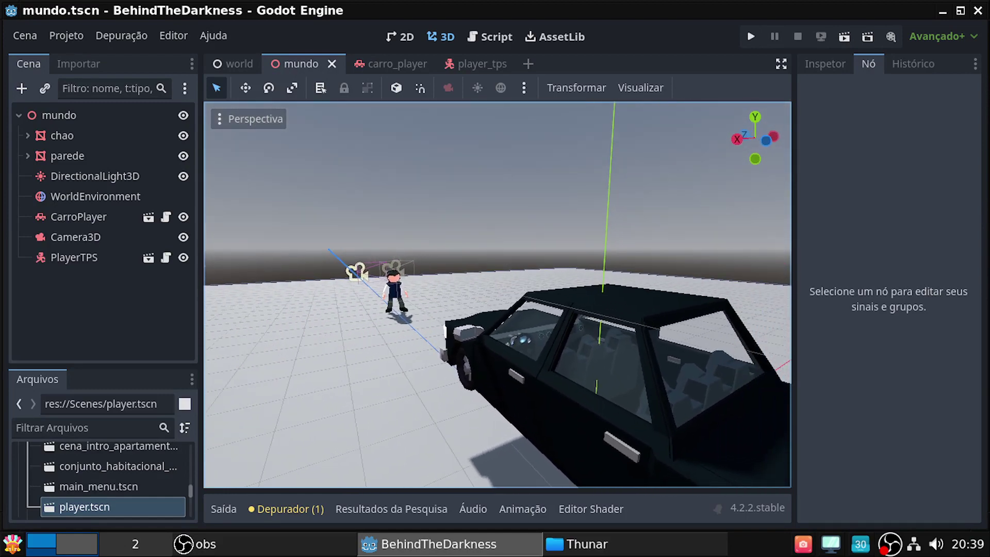
{"action": "key", "text": "a"}
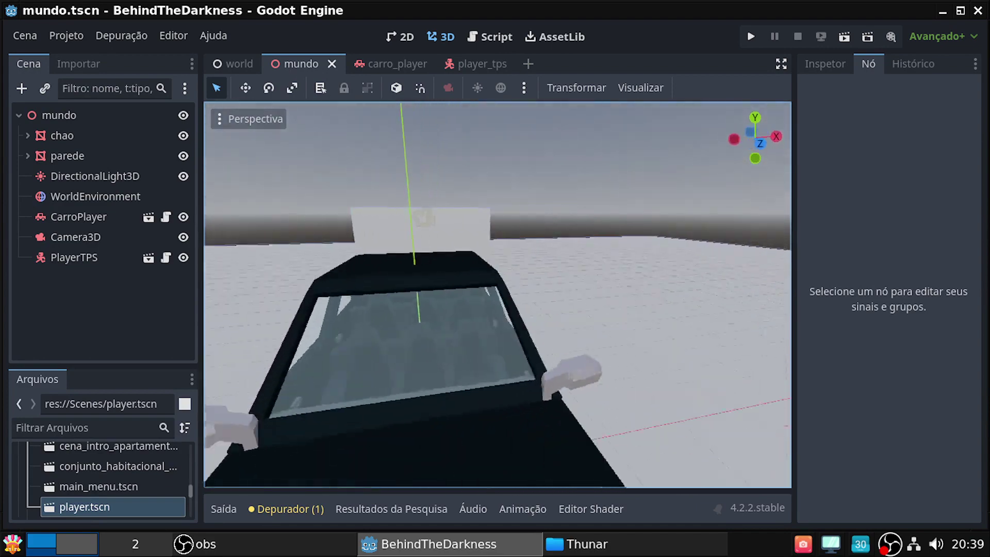
{"action": "key", "text": "a"}
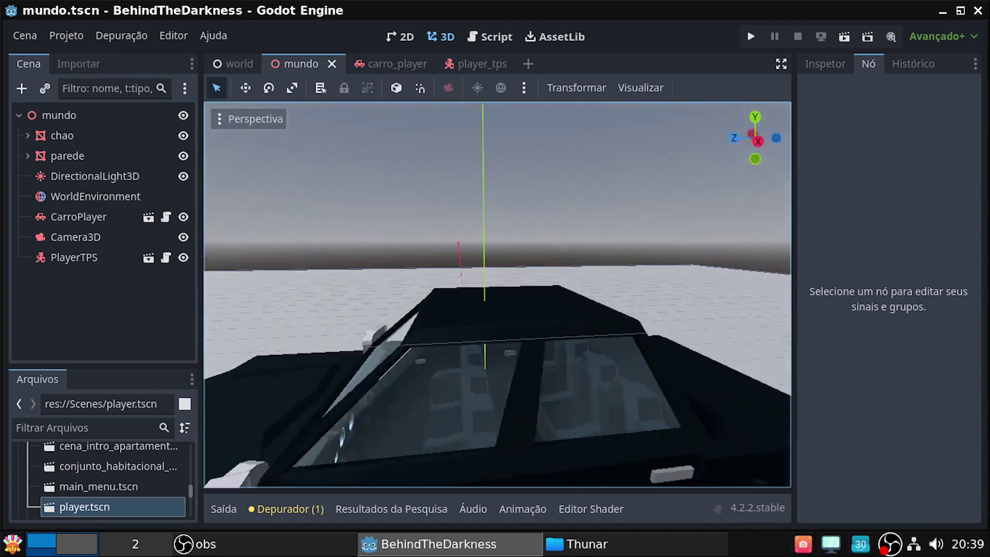
{"action": "key", "text": "a"}
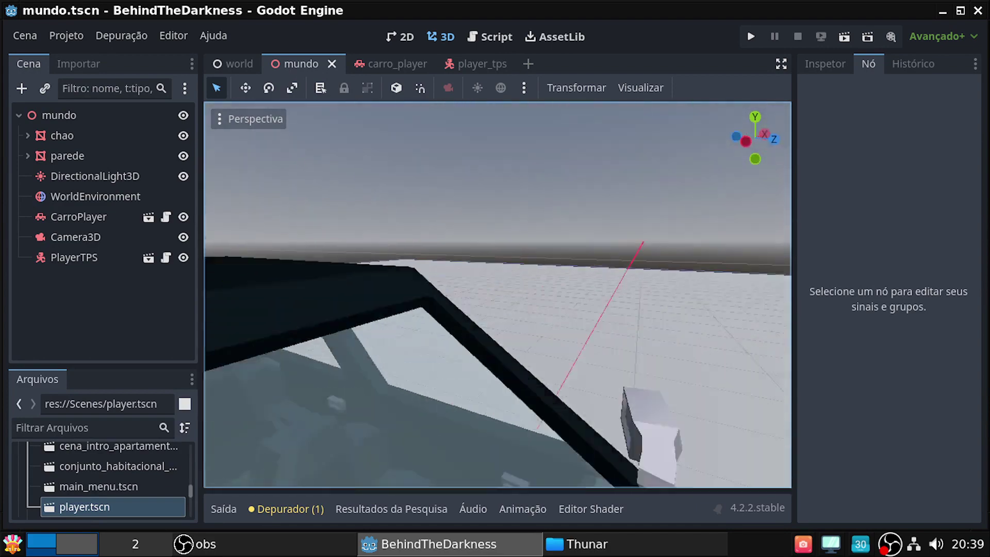
{"action": "key", "text": "s"}
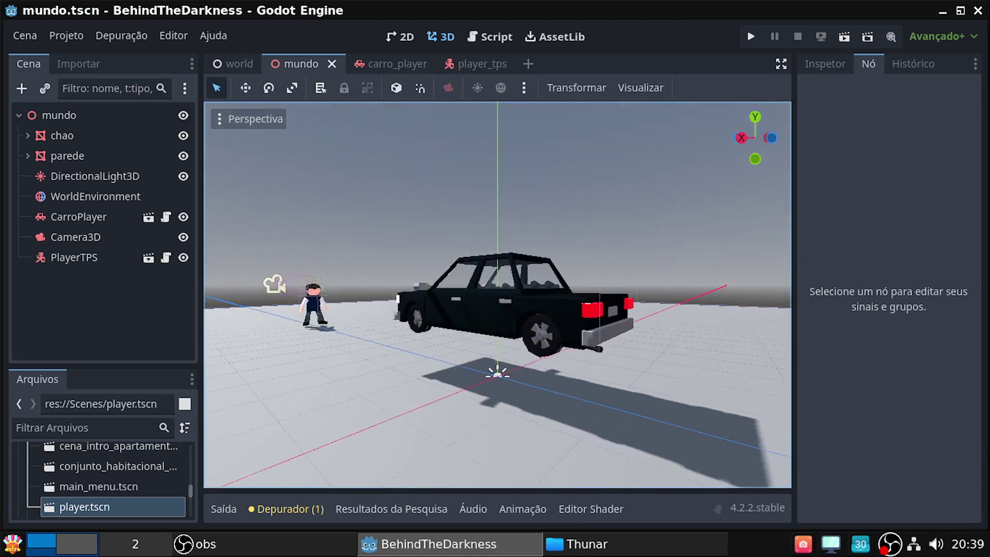
{"action": "key", "text": "w"}
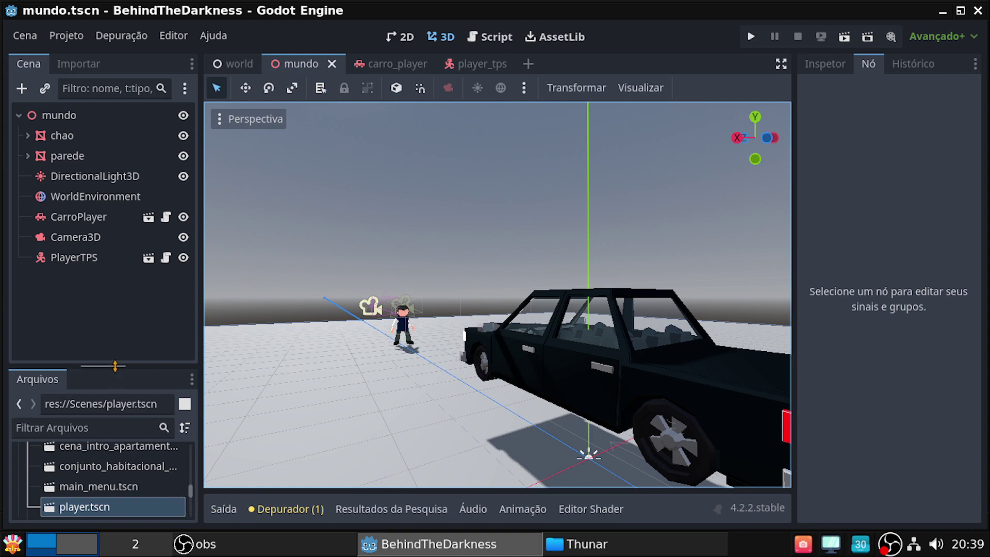
Enlarge the FileSystem panel and expand res://UI, peeking into Buttons, box_dialog, Cell and Cursors
{"action": "left_click_drag", "start_coordinate": [115, 366], "coordinate": [115, 256]}
{"action": "scroll", "coordinate": [101, 424], "scroll_direction": "down", "scroll_amount": 3}
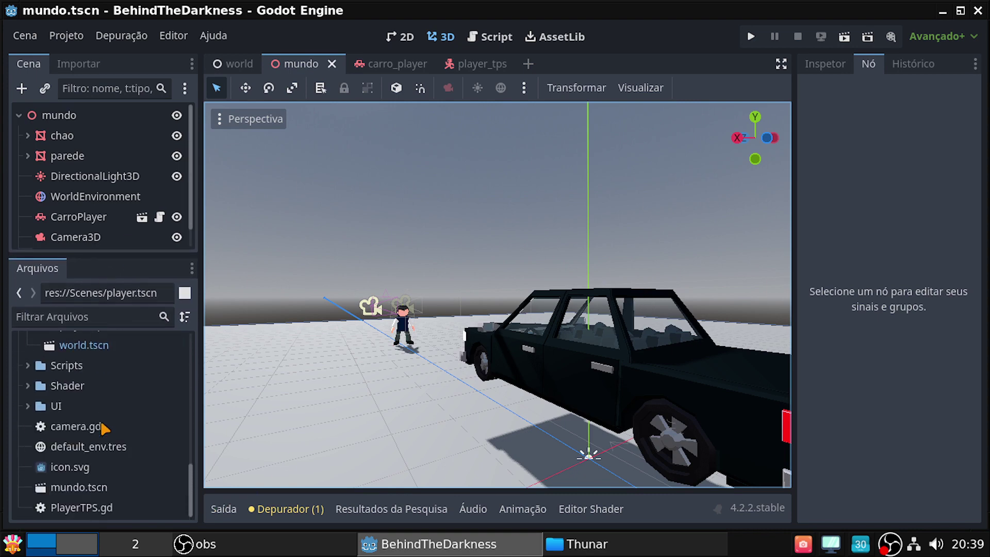
{"action": "left_click", "coordinate": [29, 406]}
{"action": "left_click", "coordinate": [28, 406]}
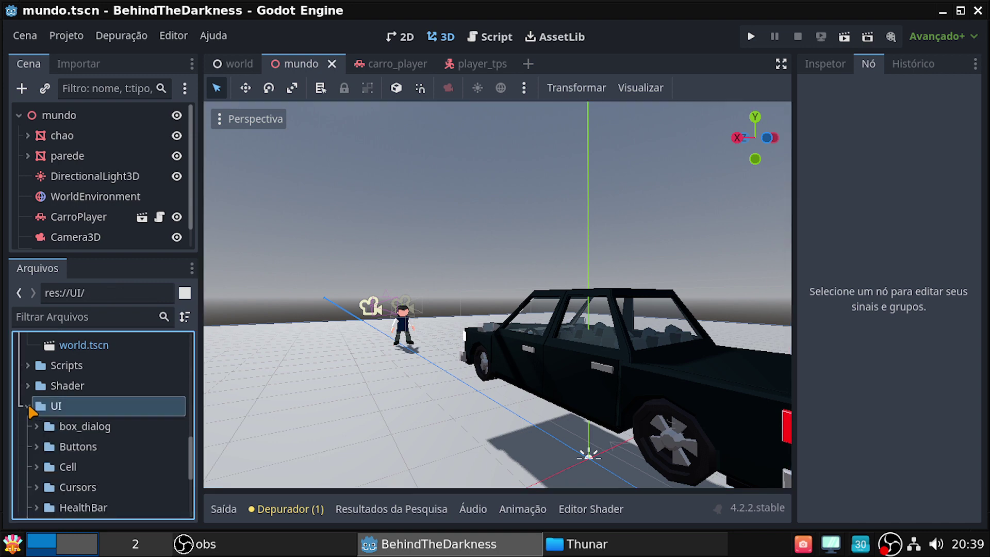
{"action": "scroll", "coordinate": [29, 404], "scroll_direction": "down", "scroll_amount": 2}
{"action": "scroll", "coordinate": [32, 398], "scroll_direction": "down", "scroll_amount": 1}
{"action": "left_click", "coordinate": [36, 378]}
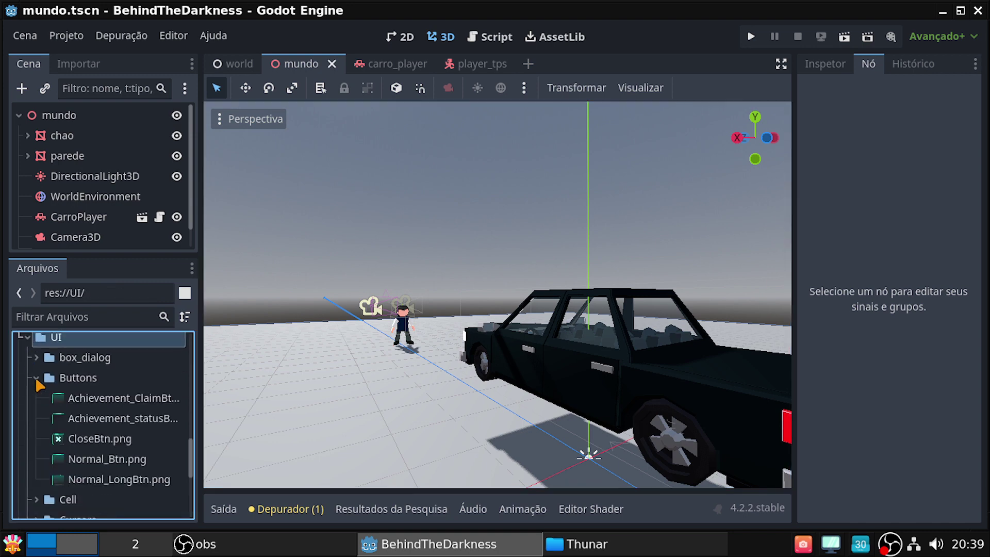
{"action": "left_click", "coordinate": [36, 377]}
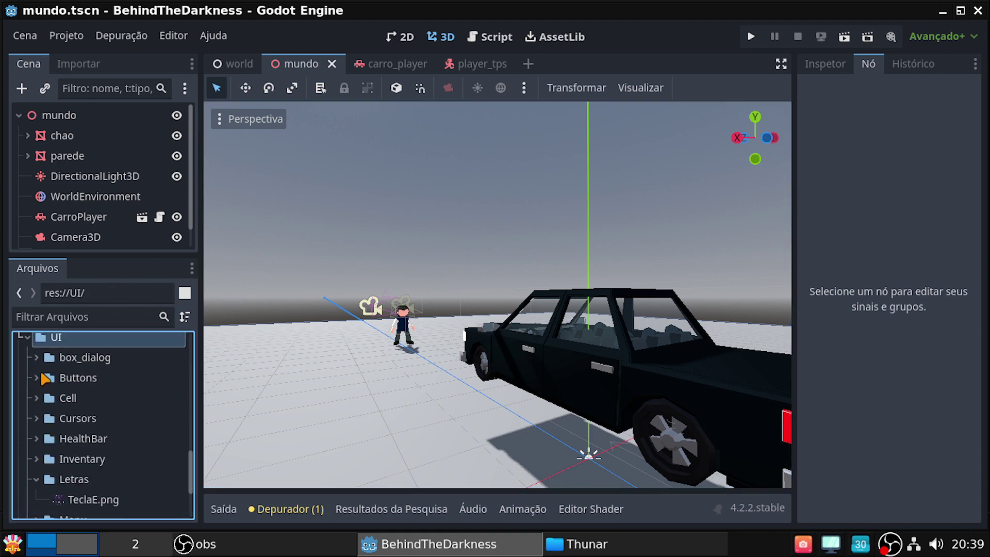
{"action": "left_click", "coordinate": [40, 357]}
{"action": "left_click", "coordinate": [37, 357]}
{"action": "left_click", "coordinate": [37, 357]}
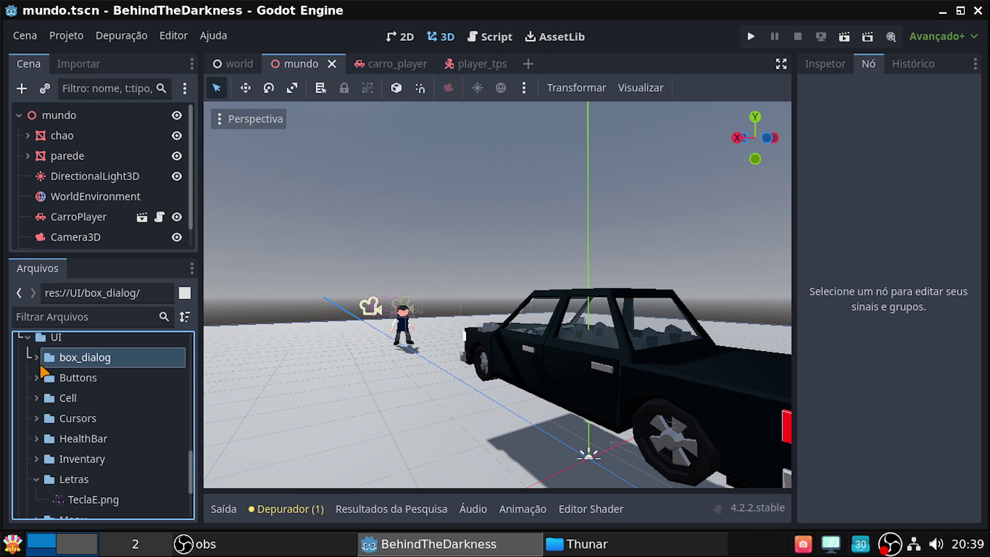
{"action": "left_click", "coordinate": [36, 398]}
{"action": "left_click", "coordinate": [36, 397]}
{"action": "left_click", "coordinate": [36, 418]}
{"action": "left_click", "coordinate": [36, 418]}
{"action": "left_click", "coordinate": [36, 418]}
{"action": "scroll", "coordinate": [103, 467], "scroll_direction": "down", "scroll_amount": 3}
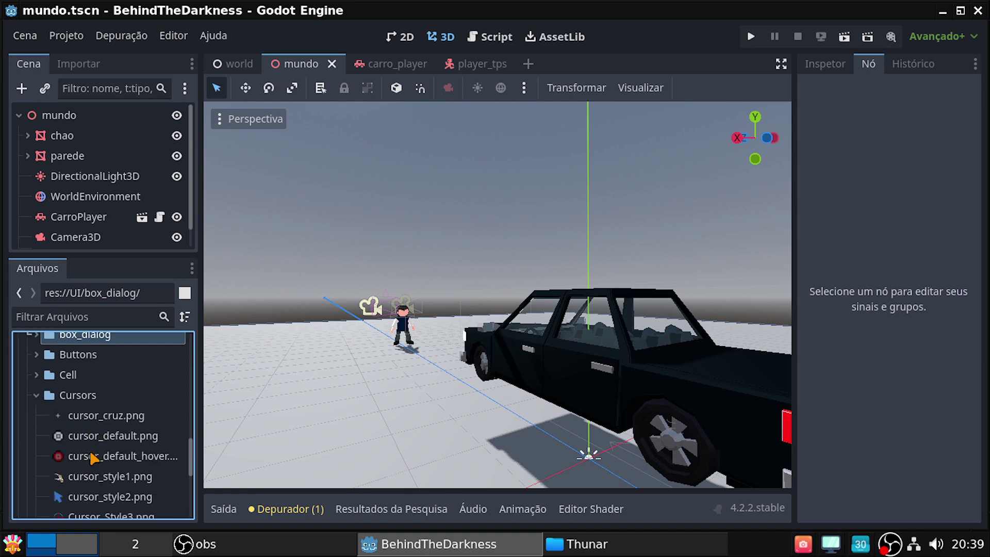
{"action": "scroll", "coordinate": [103, 469], "scroll_direction": "down", "scroll_amount": 1}
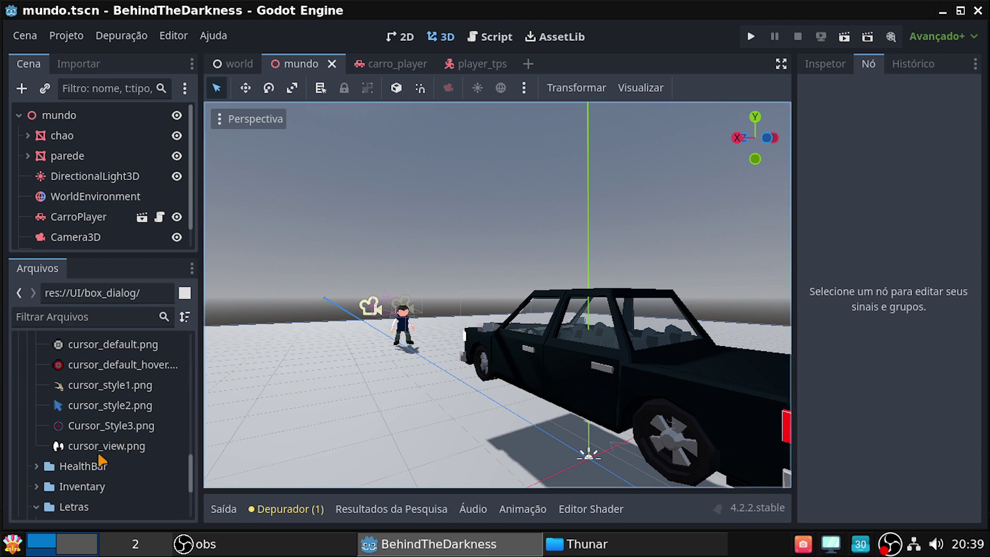
Expand the Inventary and Letras folders and select the TeclaE.png key image
{"action": "mouse_move", "coordinate": [122, 452]}
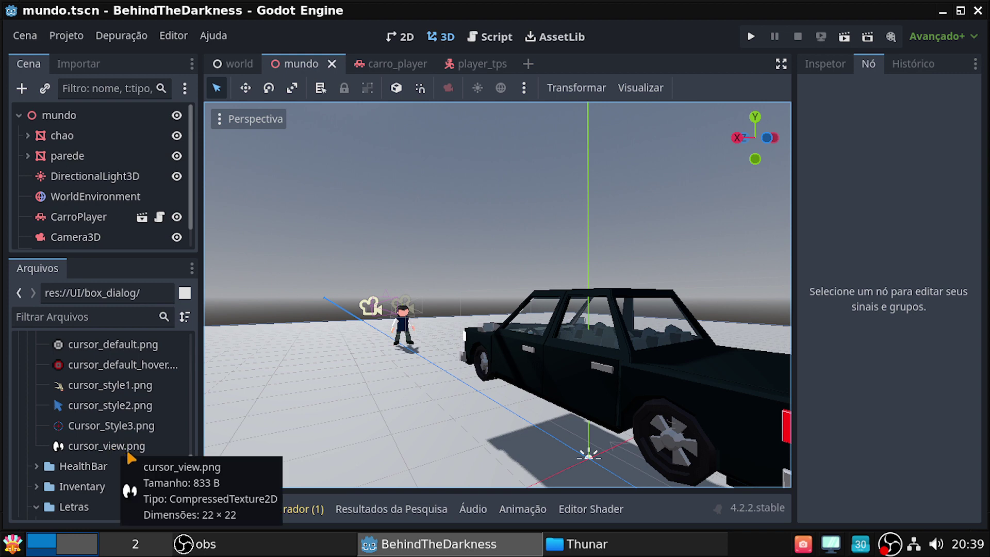
{"action": "scroll", "coordinate": [103, 459], "scroll_direction": "down", "scroll_amount": 1}
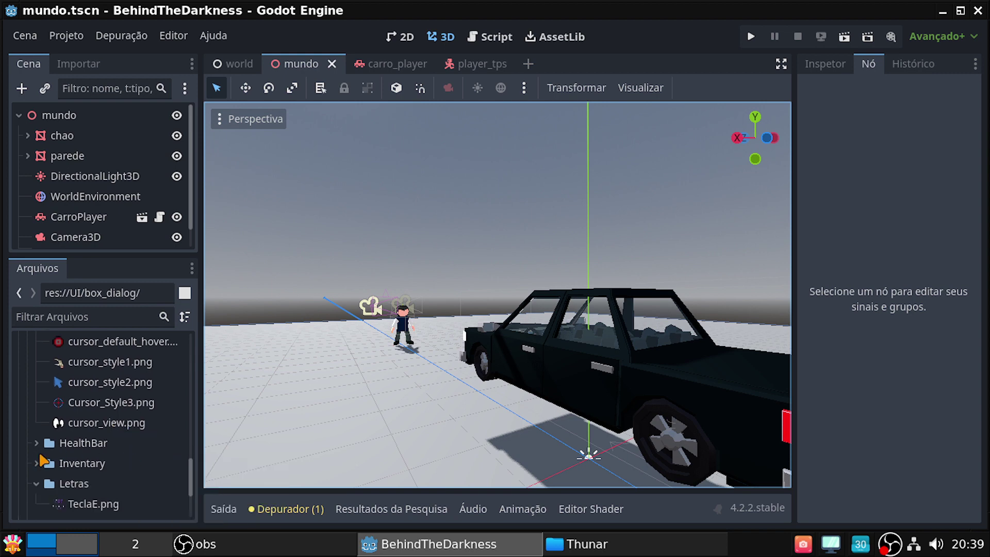
{"action": "left_click", "coordinate": [32, 466]}
{"action": "left_click", "coordinate": [35, 464]}
{"action": "scroll", "coordinate": [45, 456], "scroll_direction": "down", "scroll_amount": 3}
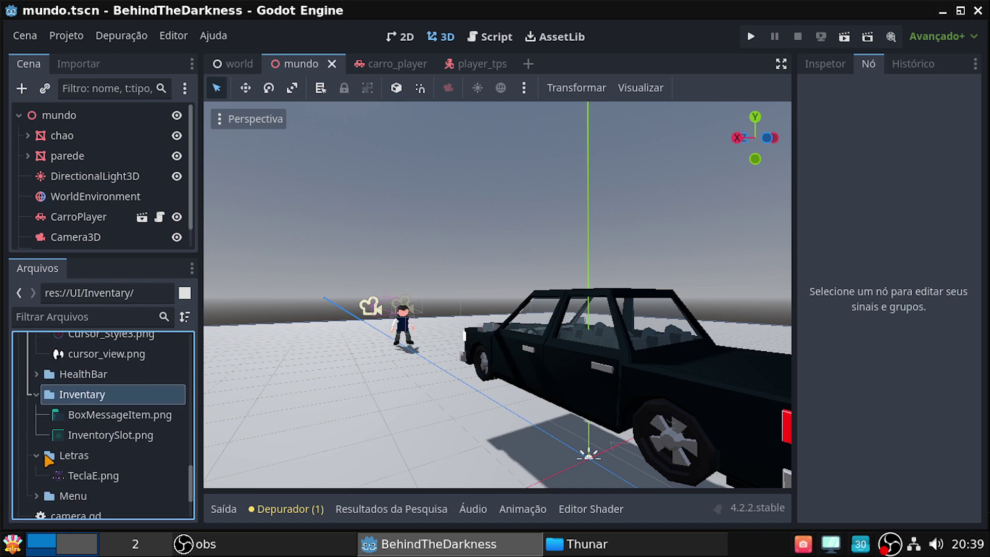
{"action": "left_click", "coordinate": [35, 455]}
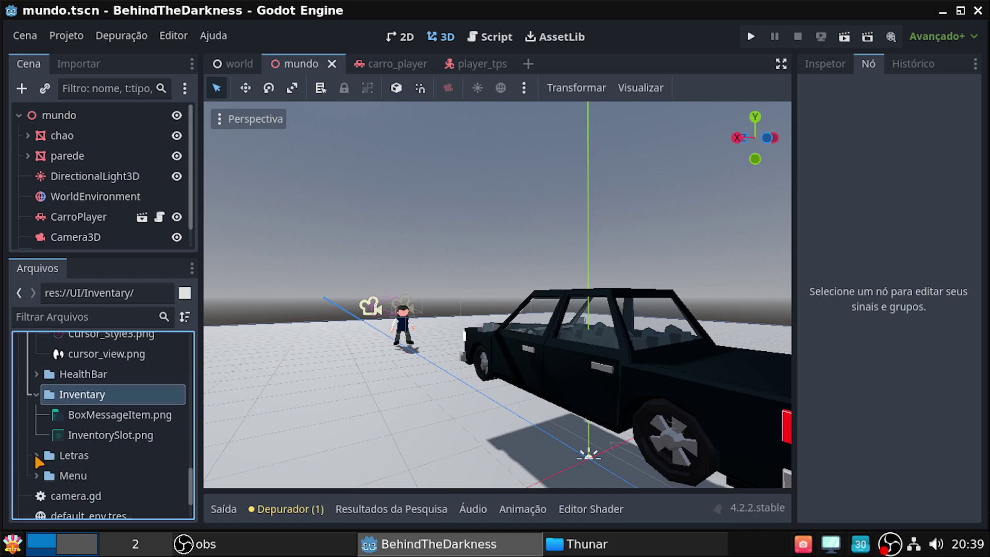
{"action": "left_click", "coordinate": [35, 454]}
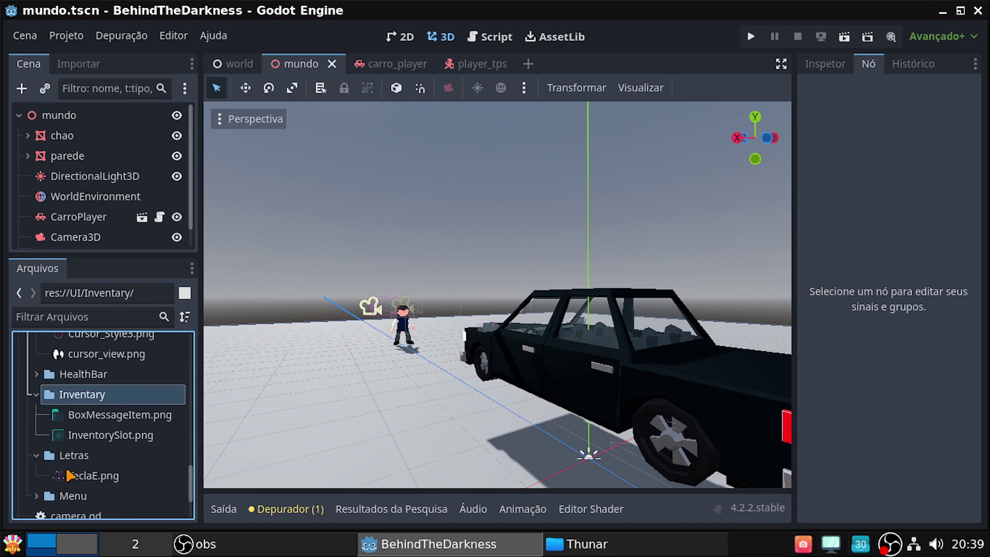
{"action": "left_click", "coordinate": [69, 474]}
{"action": "scroll", "coordinate": [68, 474], "scroll_direction": "down", "scroll_amount": 3}
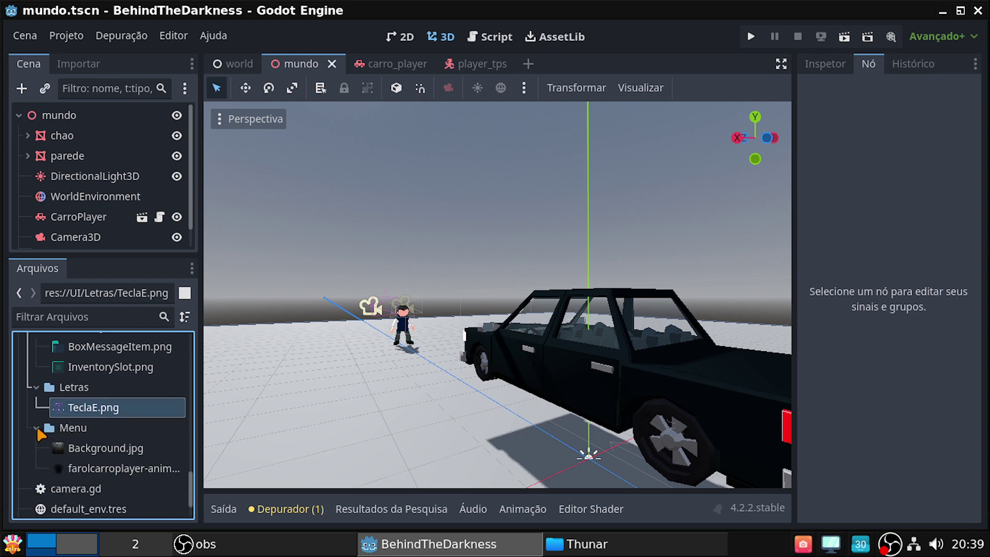
Collapse the Menu and Cursors folders and browse through the Buttons folder
{"action": "left_click", "coordinate": [37, 429]}
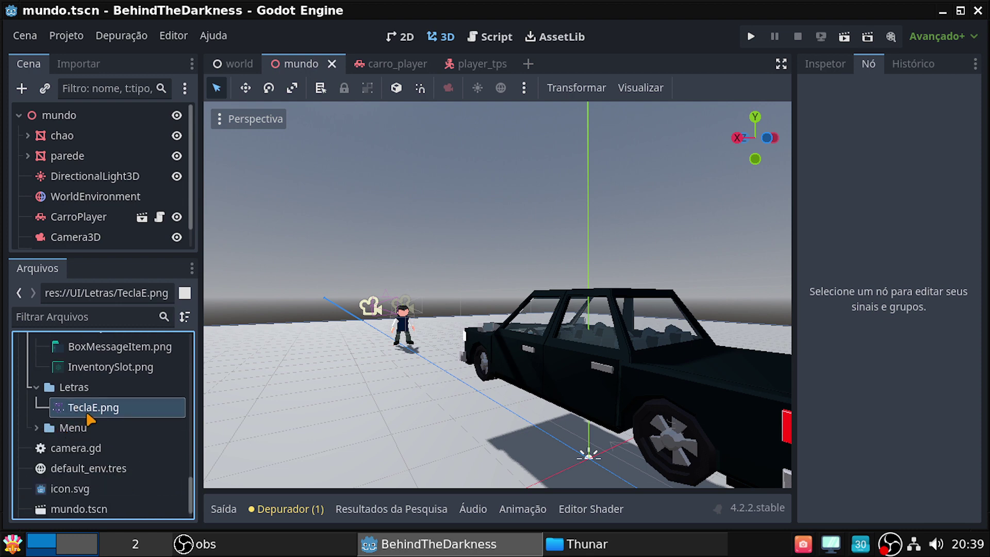
{"action": "mouse_move", "coordinate": [93, 413]}
{"action": "scroll", "coordinate": [95, 440], "scroll_direction": "down", "scroll_amount": 1}
{"action": "scroll", "coordinate": [95, 440], "scroll_direction": "up", "scroll_amount": 4}
{"action": "scroll", "coordinate": [111, 442], "scroll_direction": "up", "scroll_amount": 4}
{"action": "scroll", "coordinate": [109, 435], "scroll_direction": "up", "scroll_amount": 4}
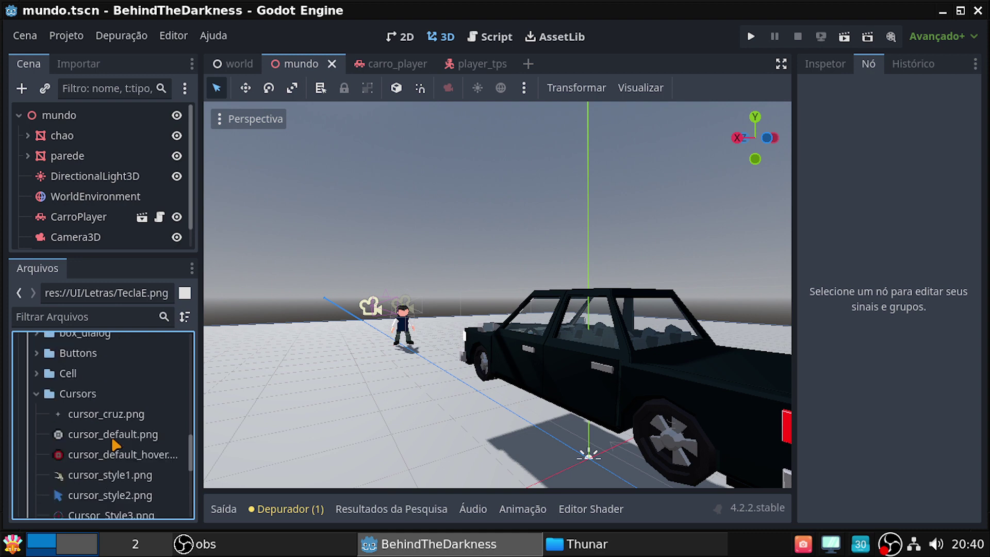
{"action": "scroll", "coordinate": [109, 436], "scroll_direction": "up", "scroll_amount": 4}
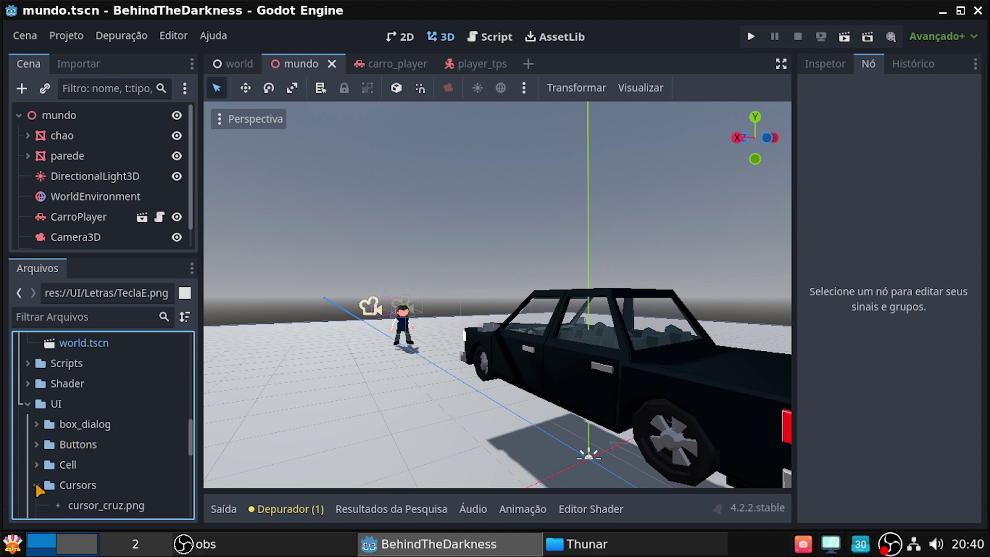
{"action": "left_click", "coordinate": [36, 485]}
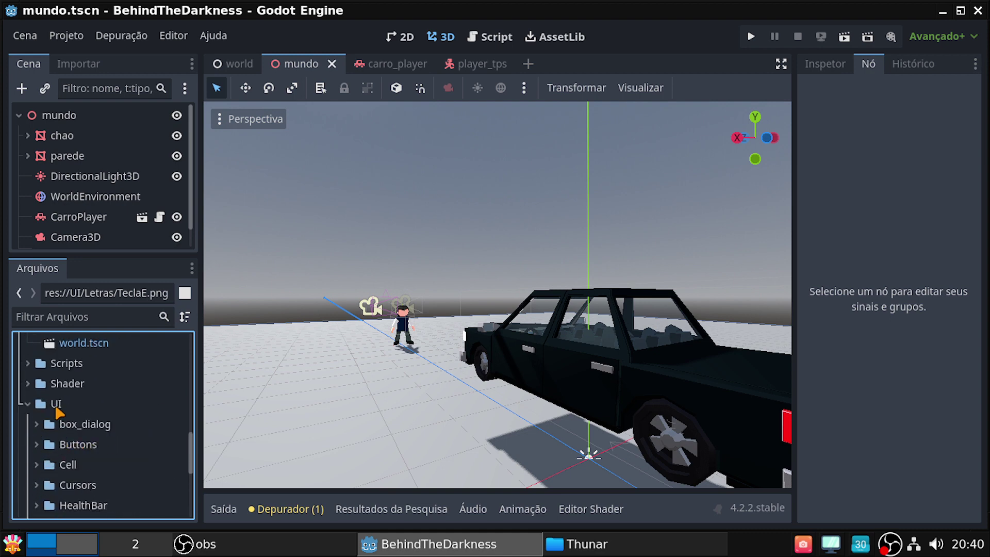
{"action": "left_click", "coordinate": [41, 445]}
{"action": "left_click", "coordinate": [36, 445]}
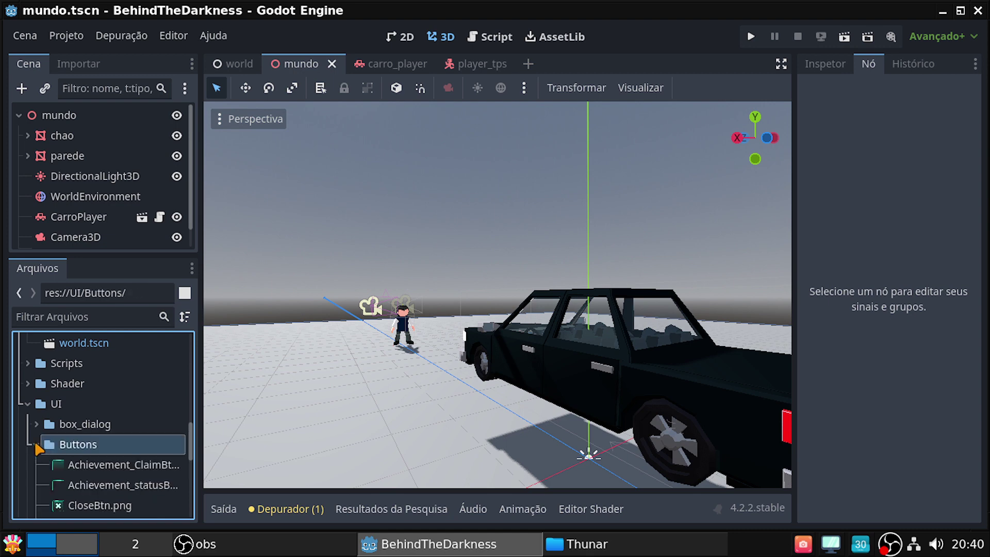
{"action": "scroll", "coordinate": [68, 442], "scroll_direction": "down", "scroll_amount": 2}
{"action": "scroll", "coordinate": [67, 443], "scroll_direction": "down", "scroll_amount": 2}
{"action": "scroll", "coordinate": [68, 443], "scroll_direction": "down", "scroll_amount": 1}
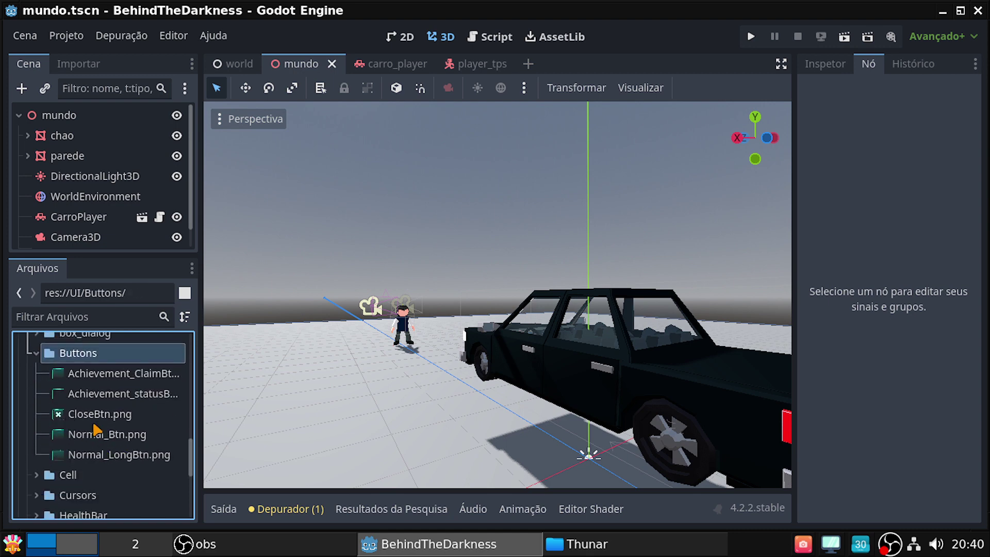
{"action": "left_click", "coordinate": [34, 349]}
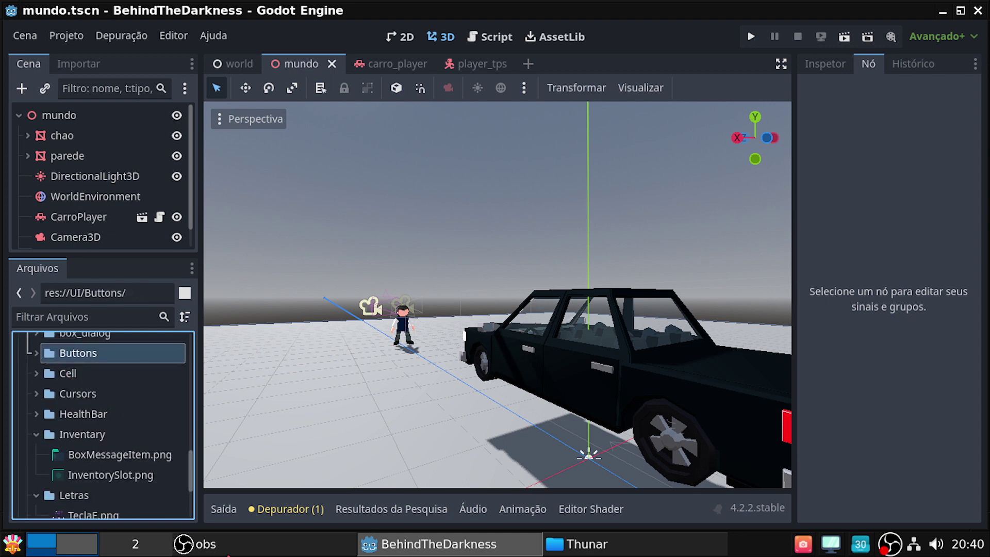
Go from the home folder into Documentos/Assets and open the Hud image folder
{"action": "left_click", "coordinate": [702, 547]}
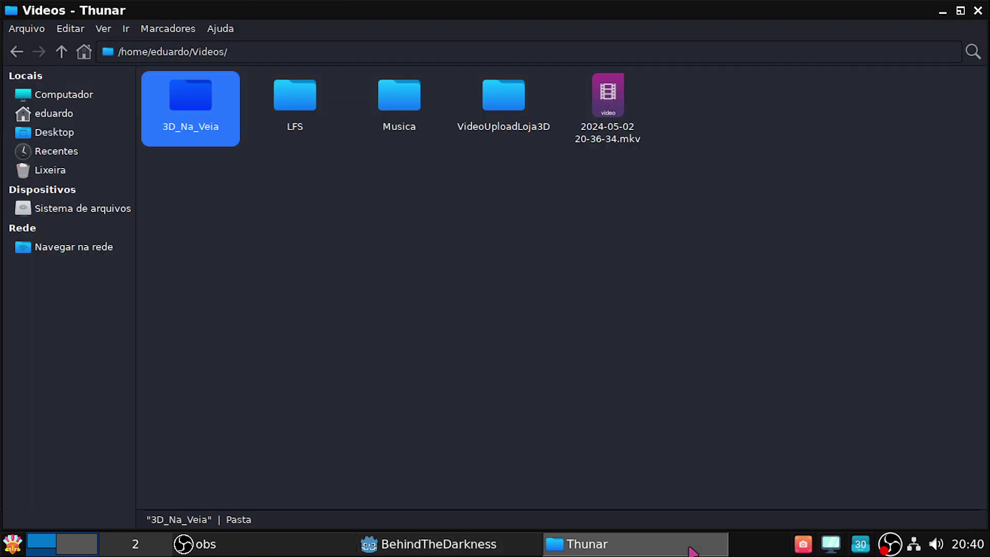
{"action": "left_click", "coordinate": [80, 110]}
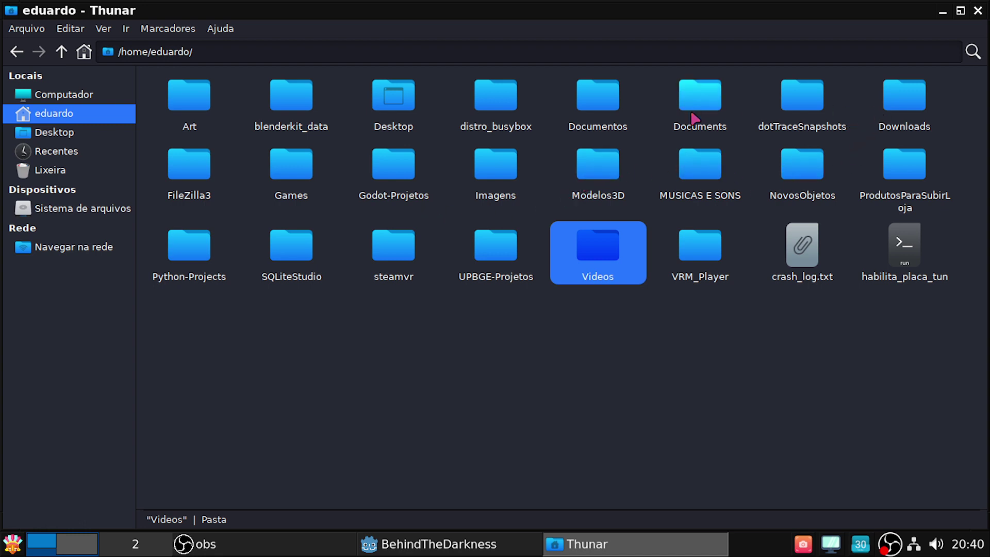
{"action": "double_click", "coordinate": [595, 106]}
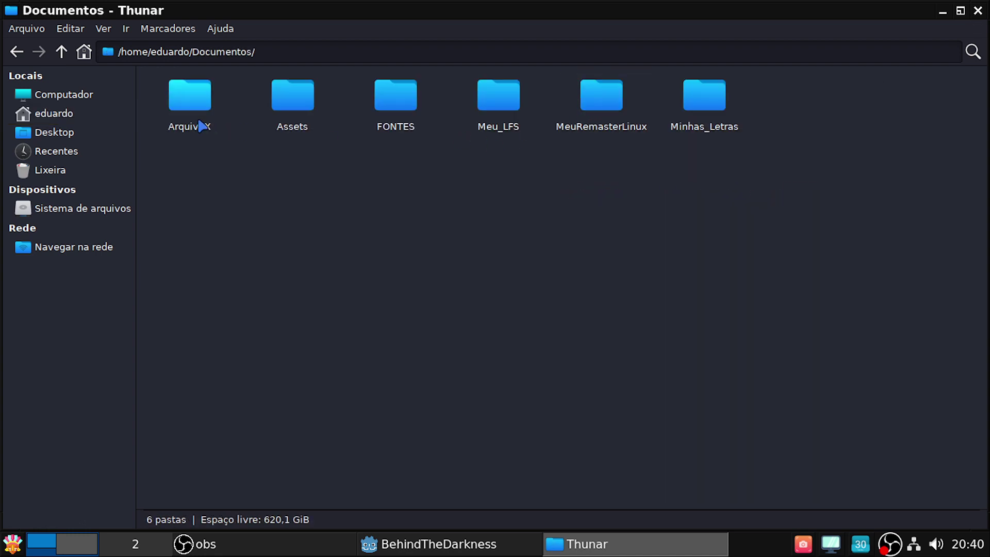
{"action": "double_click", "coordinate": [298, 108]}
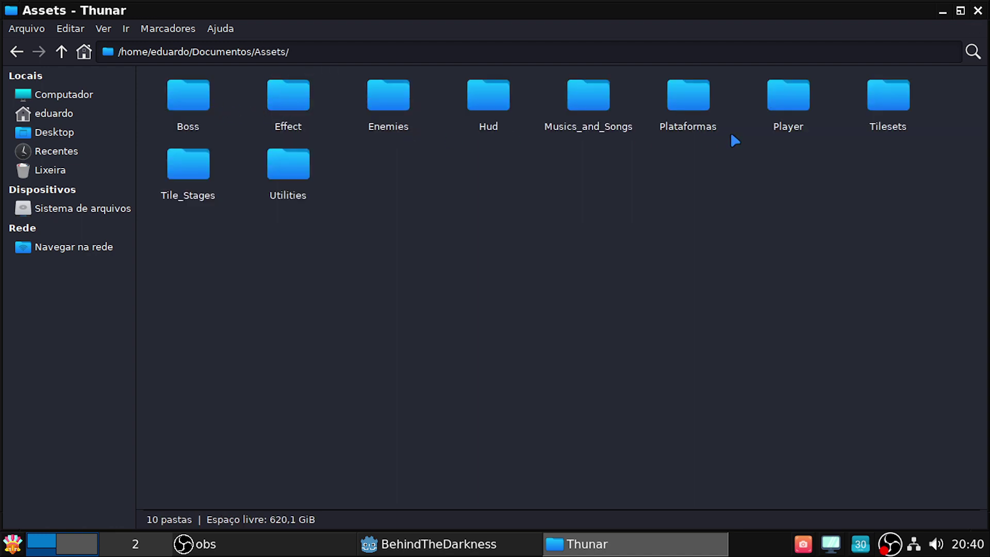
{"action": "left_click", "coordinate": [494, 111]}
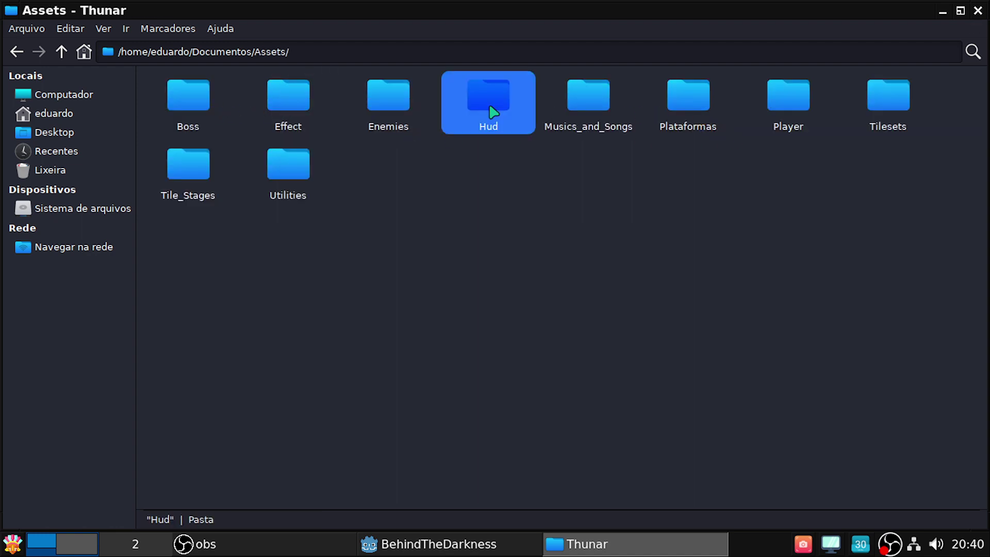
{"action": "double_click", "coordinate": [493, 112]}
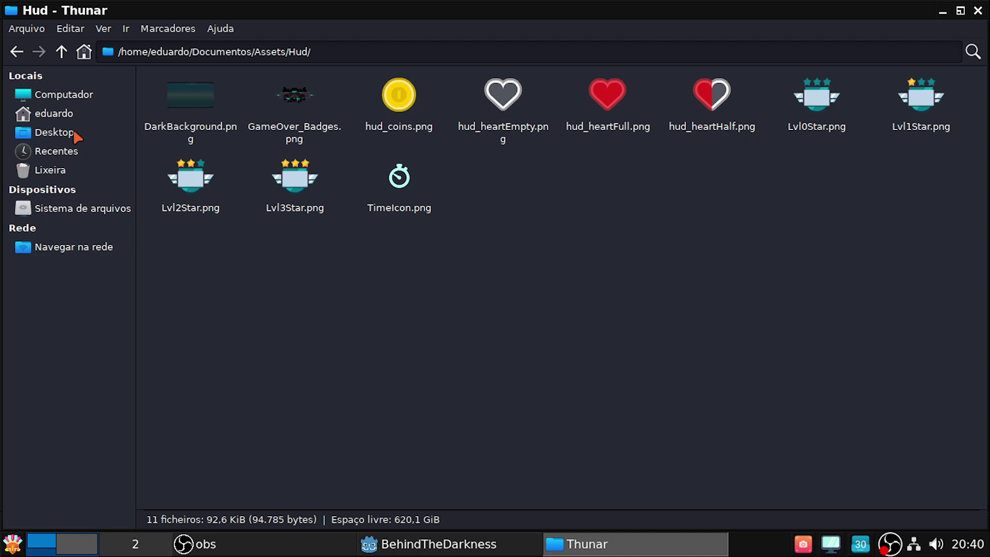
Look through the Tile_Stages, Player and Plataformas folders, returning to Assets each time
{"action": "left_click", "coordinate": [61, 51]}
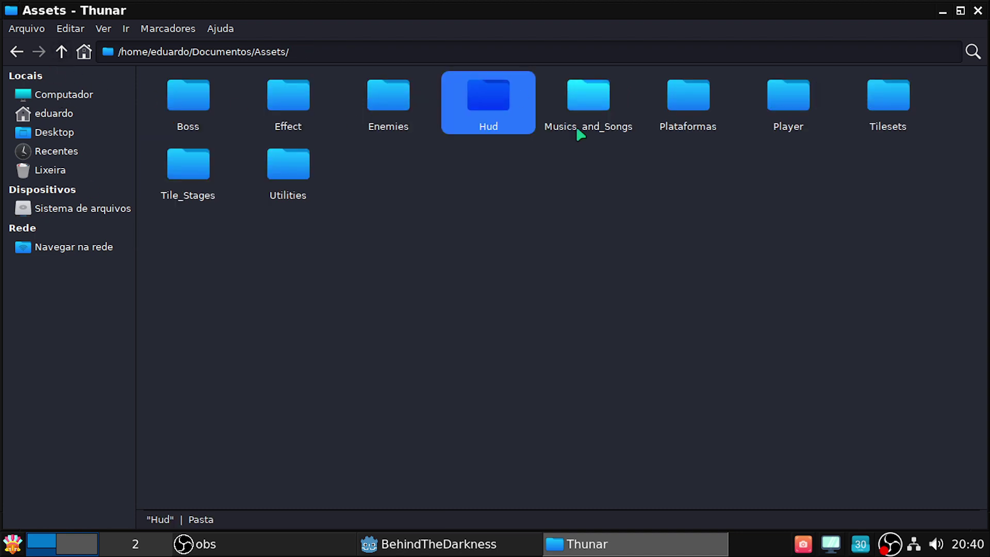
{"action": "double_click", "coordinate": [200, 176]}
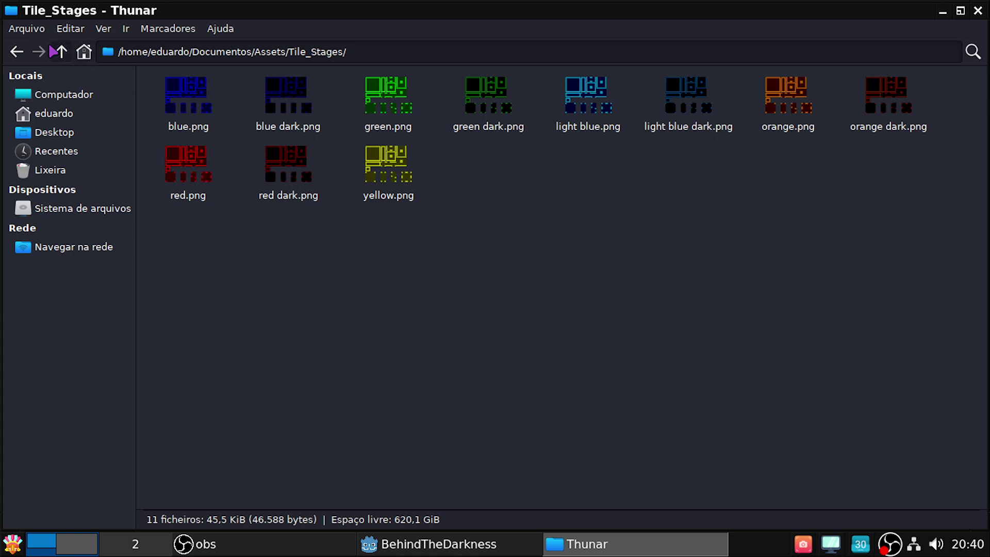
{"action": "left_click", "coordinate": [61, 51]}
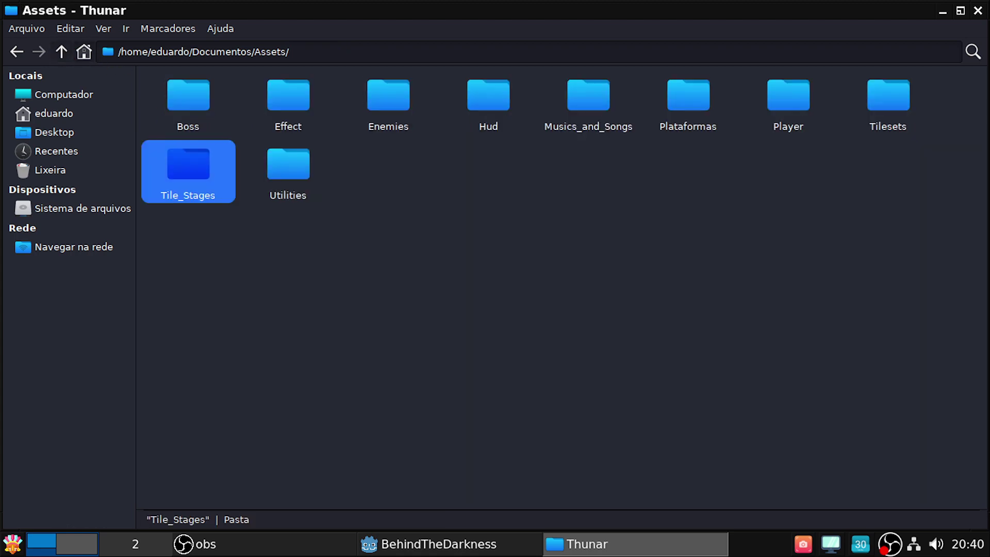
{"action": "double_click", "coordinate": [802, 105]}
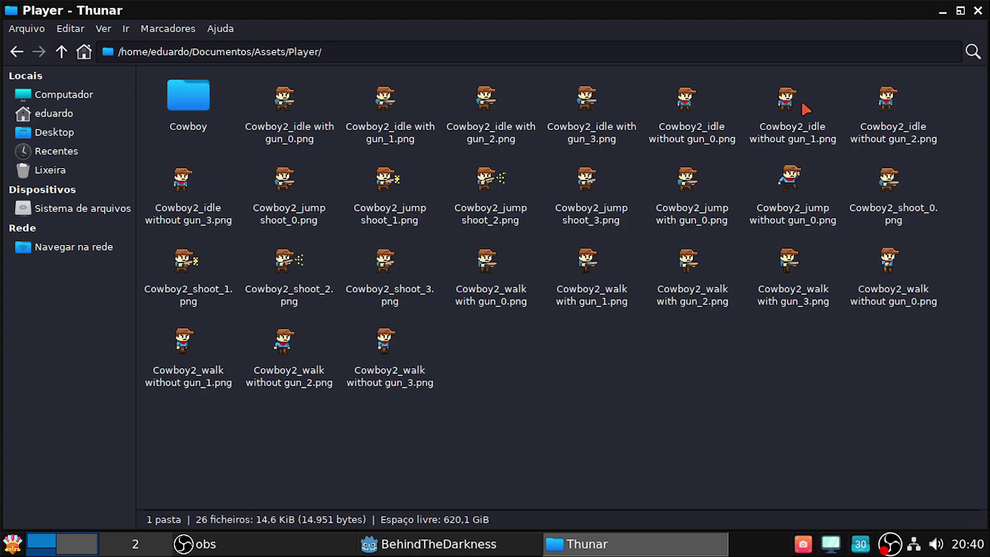
{"action": "left_click", "coordinate": [62, 52]}
{"action": "double_click", "coordinate": [692, 118]}
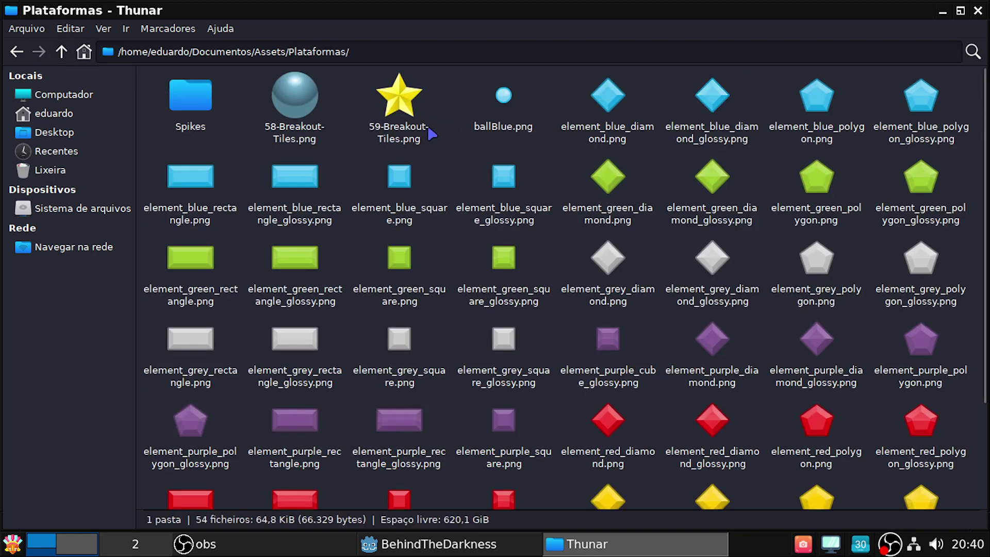
{"action": "left_click", "coordinate": [61, 51]}
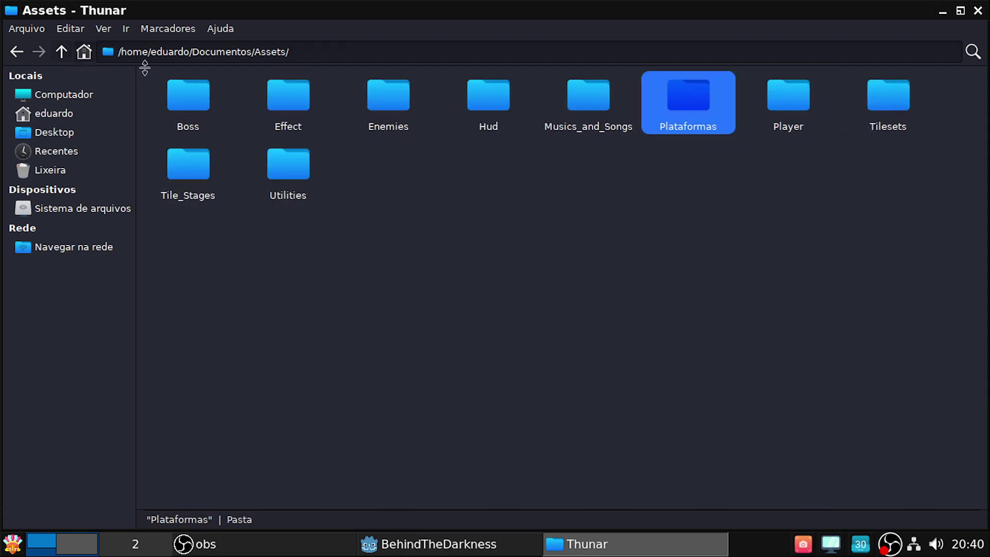
Revisit Hud and Utilities, then climb back up to the home folder
{"action": "double_click", "coordinate": [505, 107]}
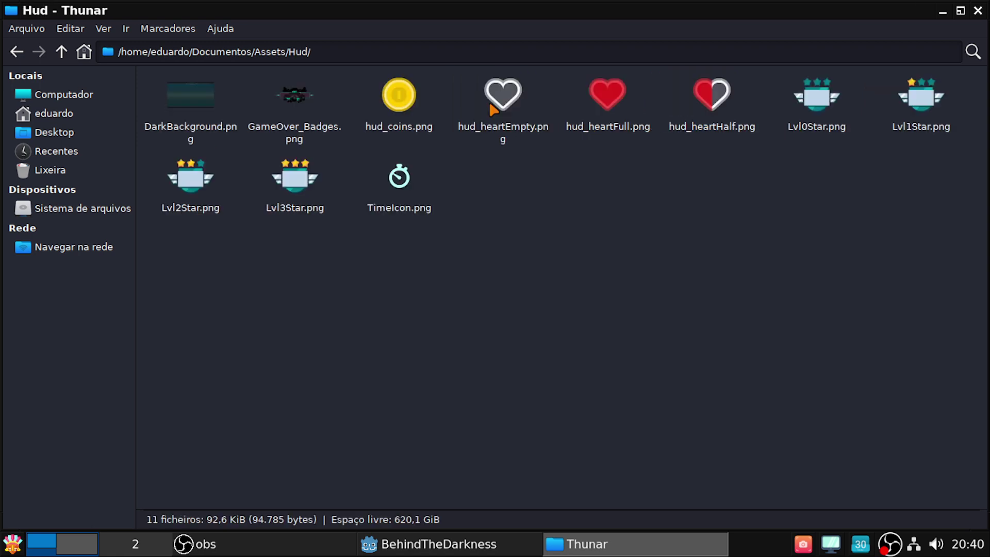
{"action": "left_click", "coordinate": [62, 52]}
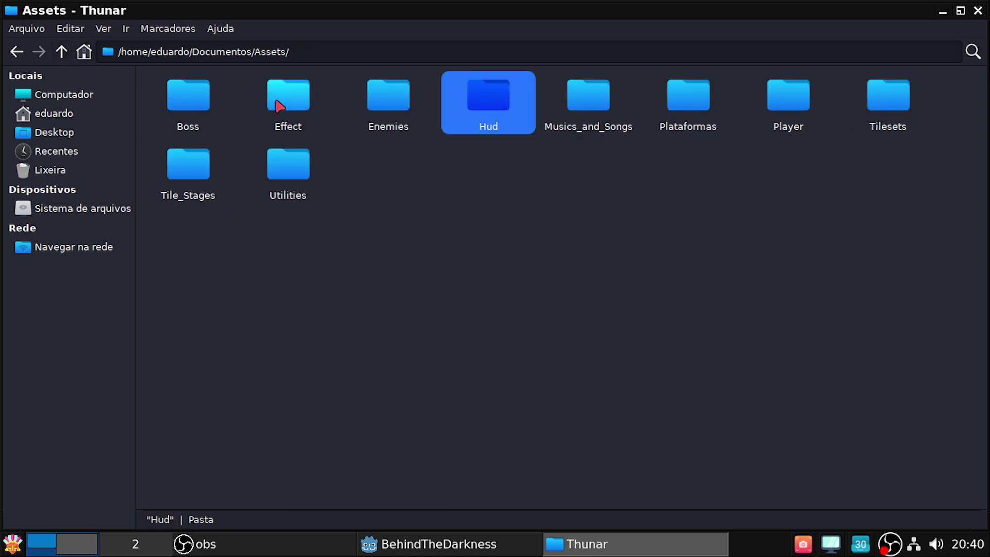
{"action": "double_click", "coordinate": [302, 187]}
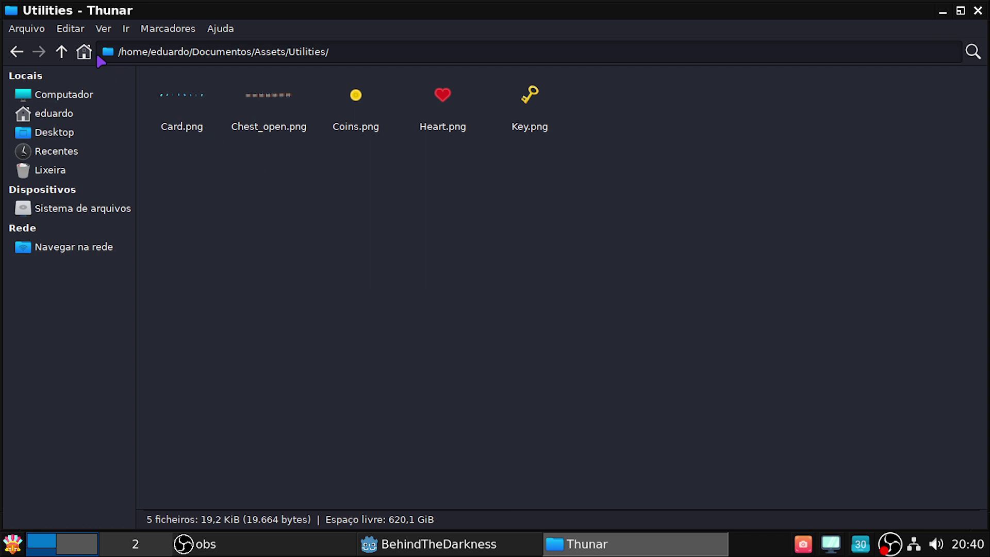
{"action": "left_click", "coordinate": [62, 51]}
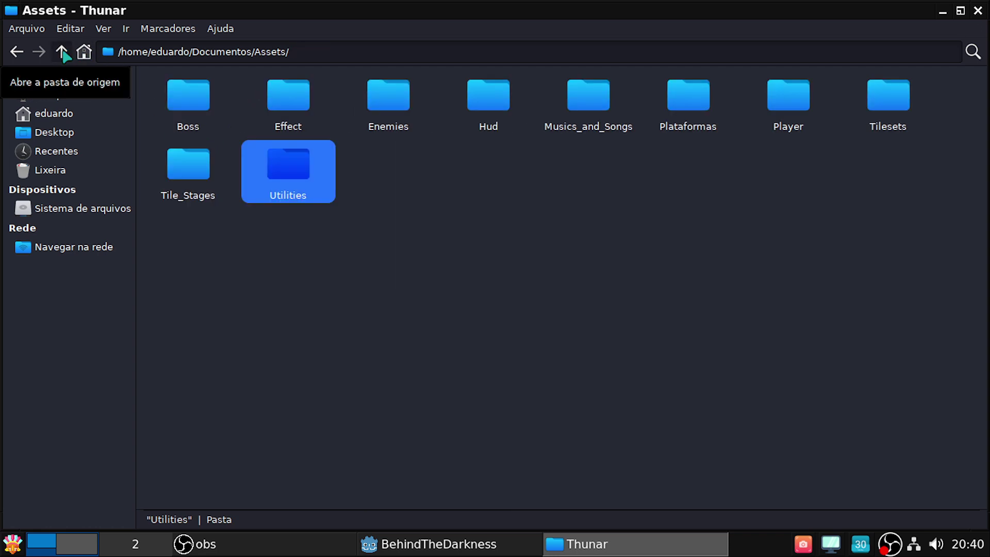
{"action": "left_click", "coordinate": [62, 51]}
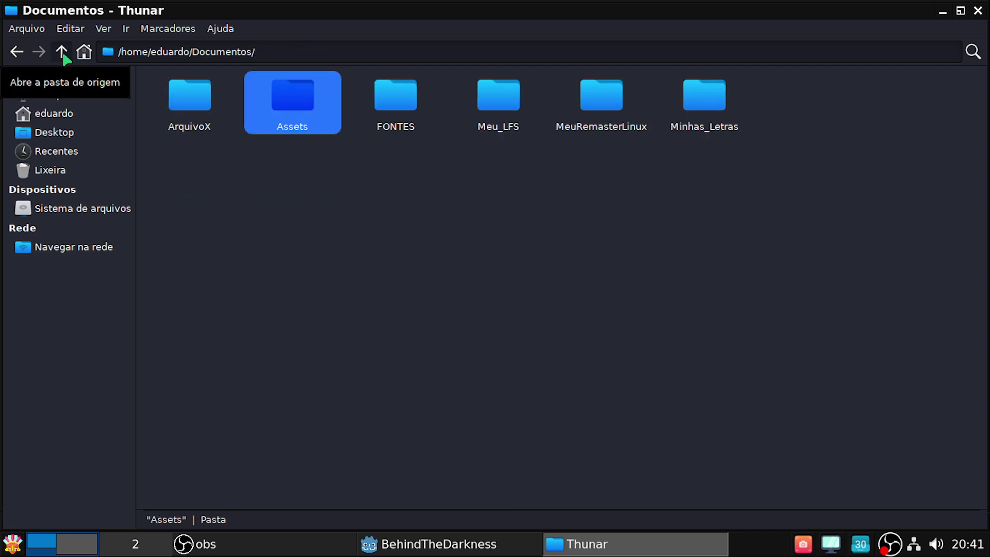
{"action": "left_click", "coordinate": [61, 57]}
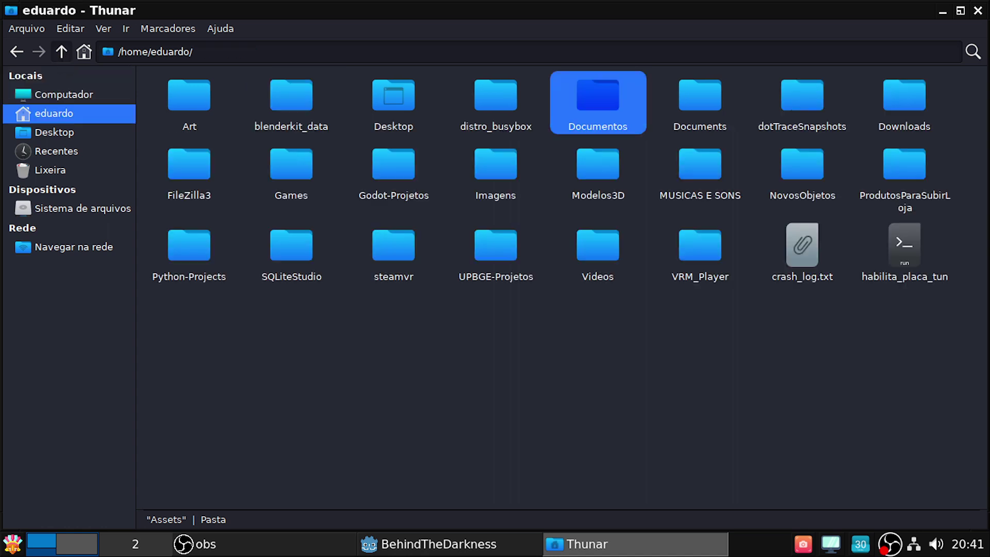
Open Downloads/BEHIND THE DARKNESS 3D, inspect the icones folder, then delete it
{"action": "double_click", "coordinate": [904, 101]}
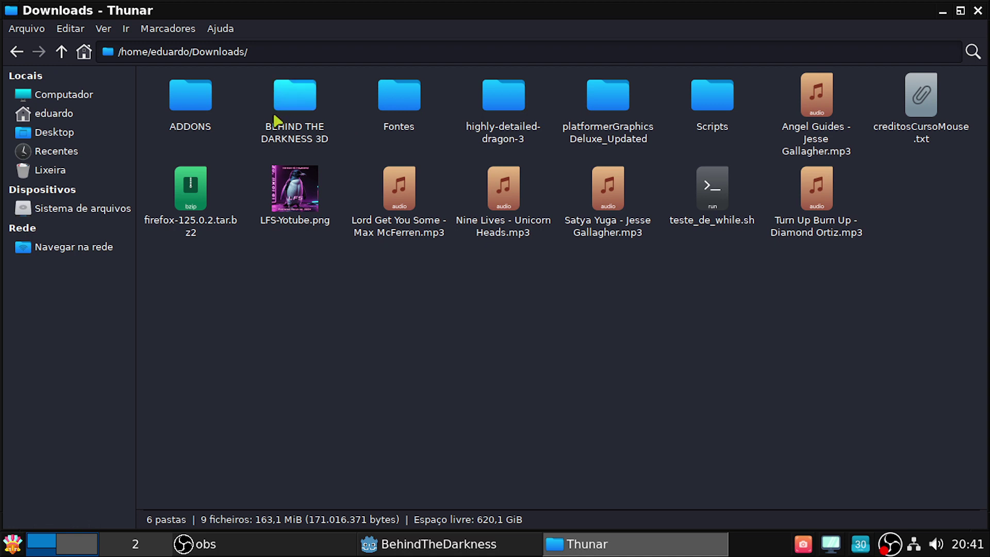
{"action": "double_click", "coordinate": [296, 103]}
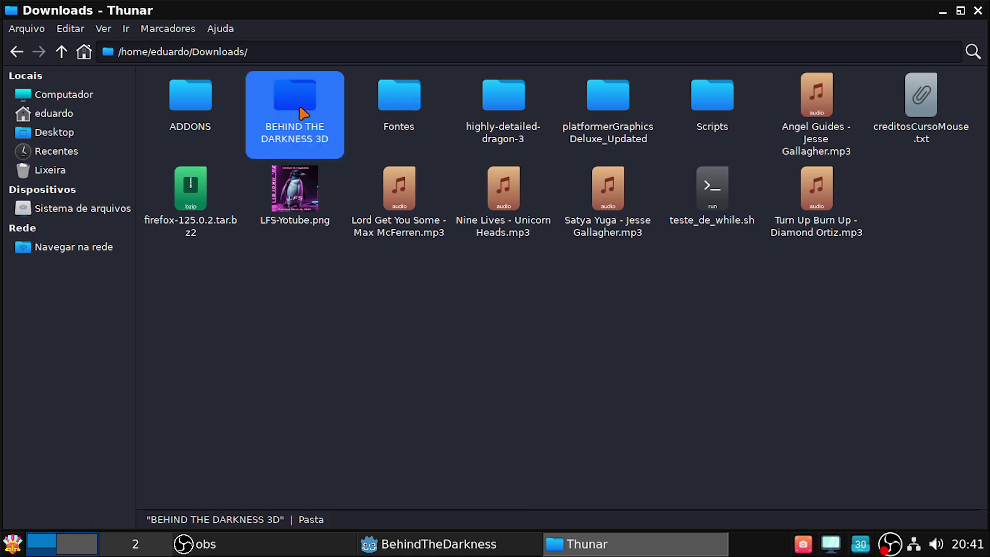
{"action": "double_click", "coordinate": [270, 103]}
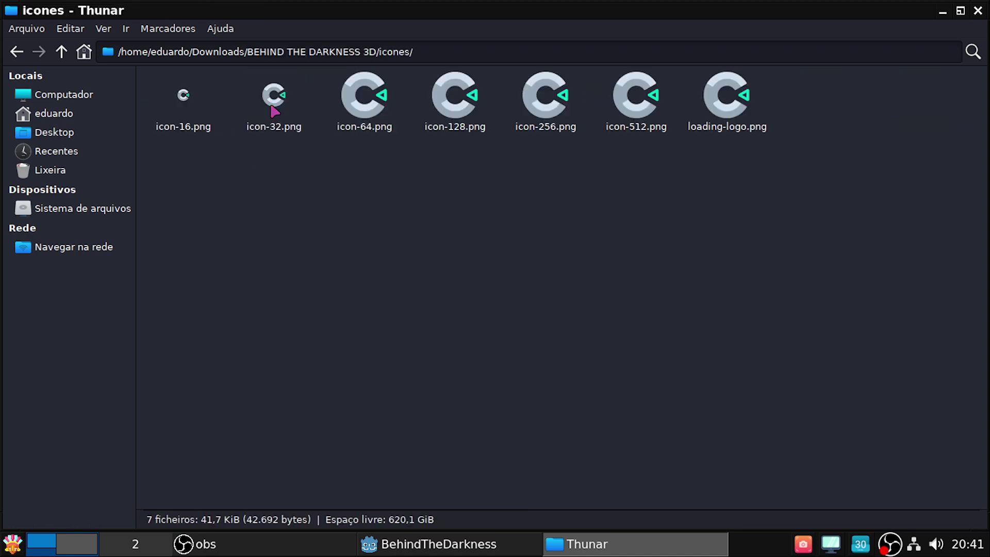
{"action": "left_click", "coordinate": [62, 58]}
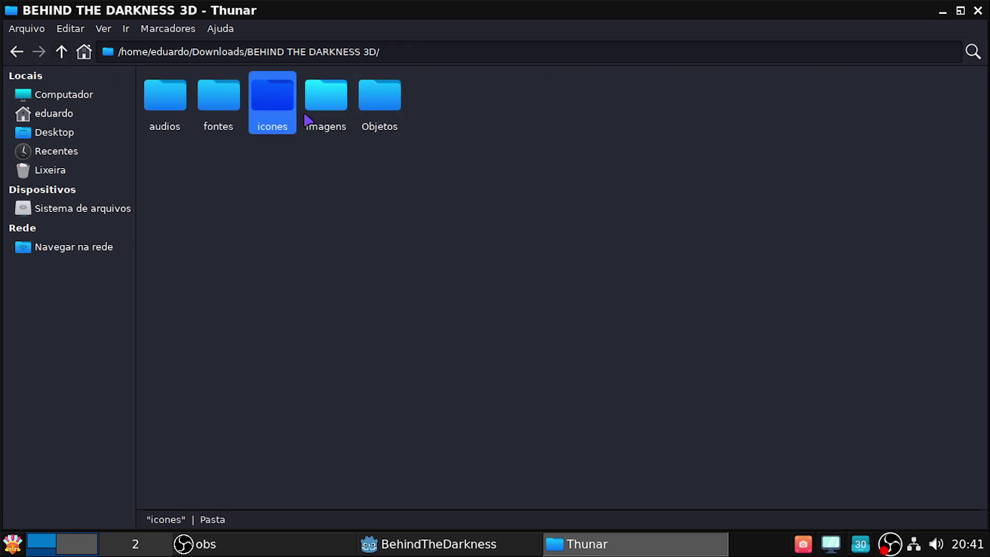
{"action": "double_click", "coordinate": [275, 104]}
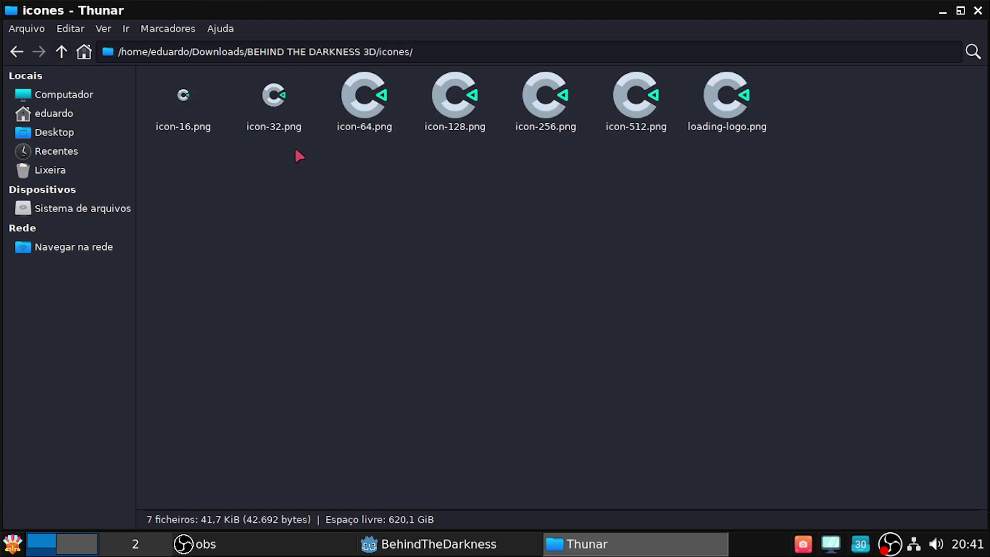
{"action": "left_click", "coordinate": [62, 52]}
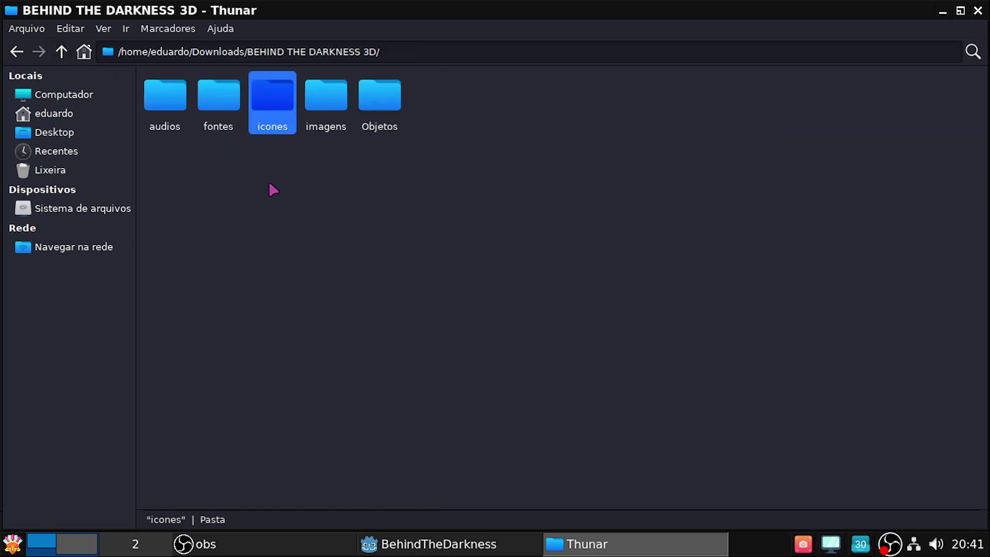
{"action": "key", "text": "Delete"}
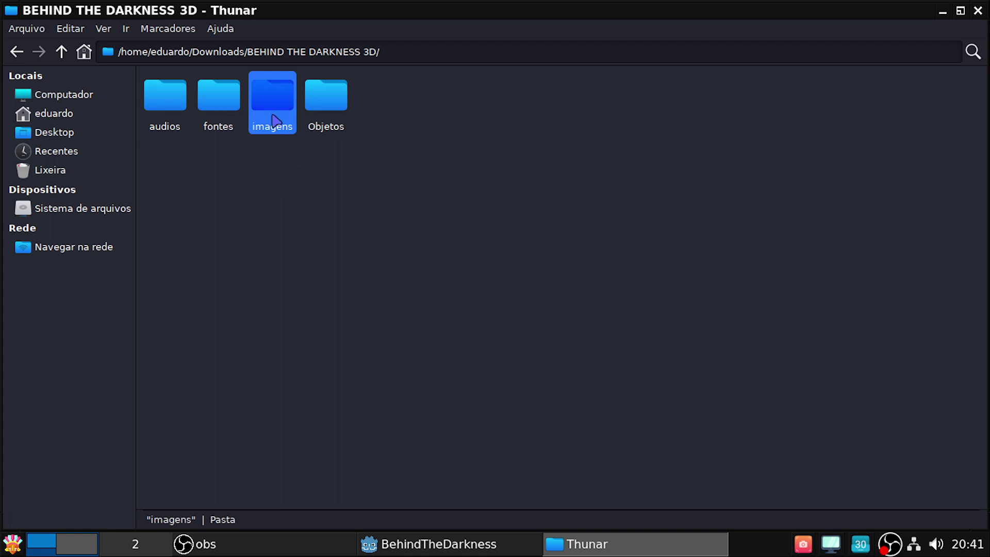
Browse the imagens subfolders faces, carros, outros and menu
{"action": "double_click", "coordinate": [273, 121]}
{"action": "left_click", "coordinate": [294, 119]}
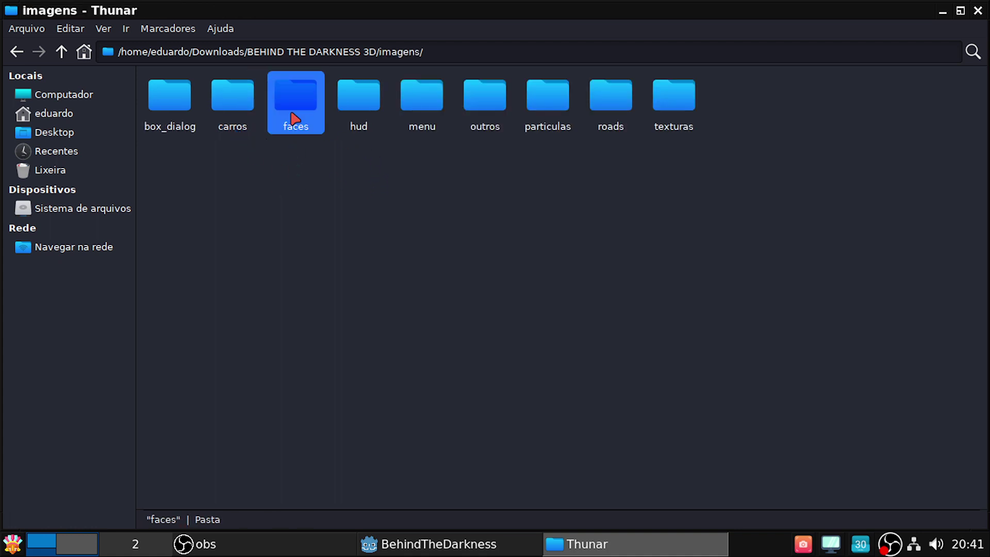
{"action": "double_click", "coordinate": [294, 119]}
{"action": "left_click", "coordinate": [61, 52]}
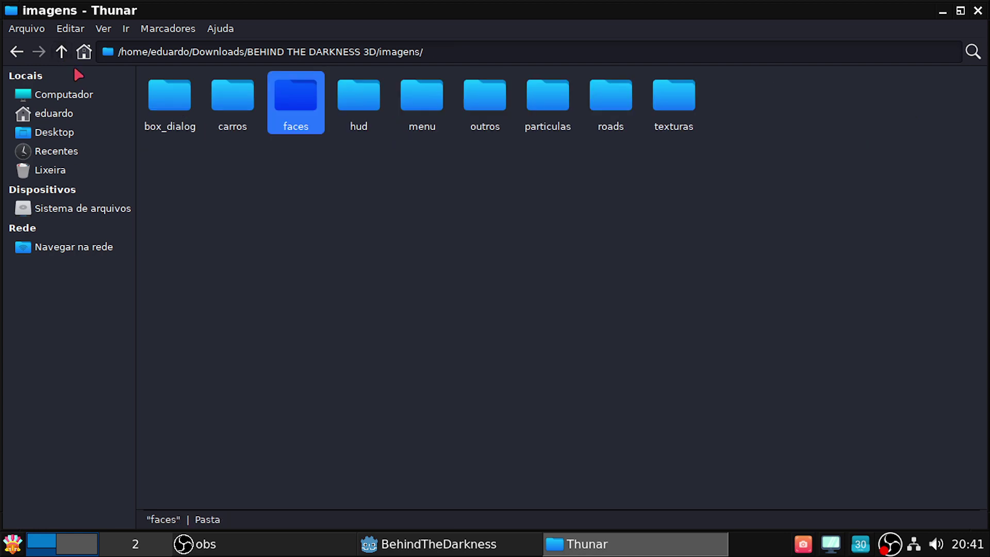
{"action": "double_click", "coordinate": [238, 113]}
{"action": "left_click", "coordinate": [238, 114]}
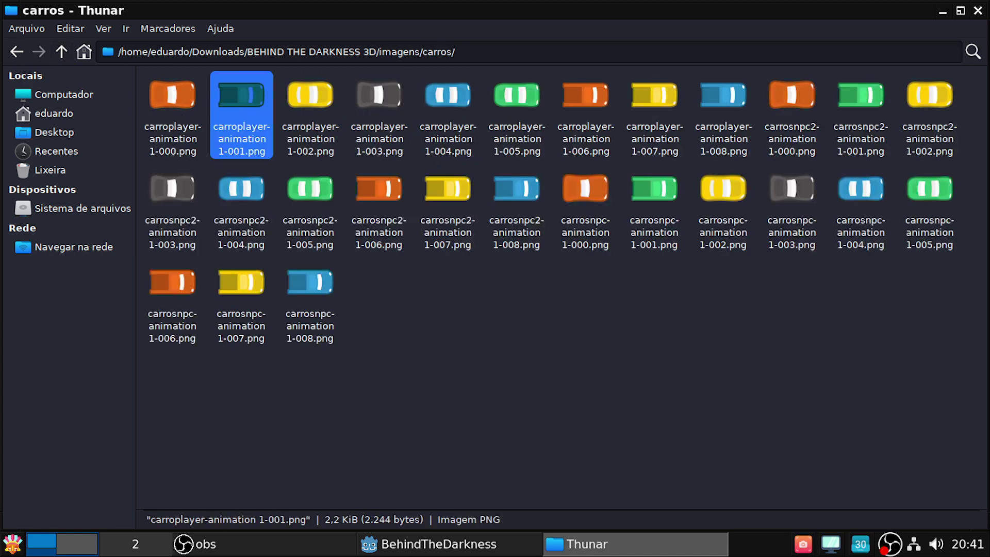
{"action": "left_click", "coordinate": [60, 51]}
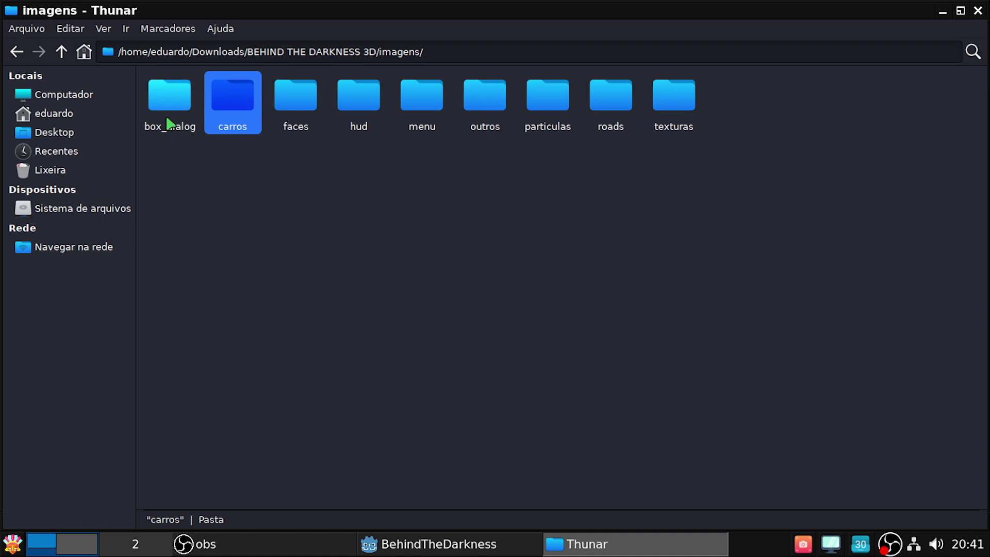
{"action": "double_click", "coordinate": [476, 105]}
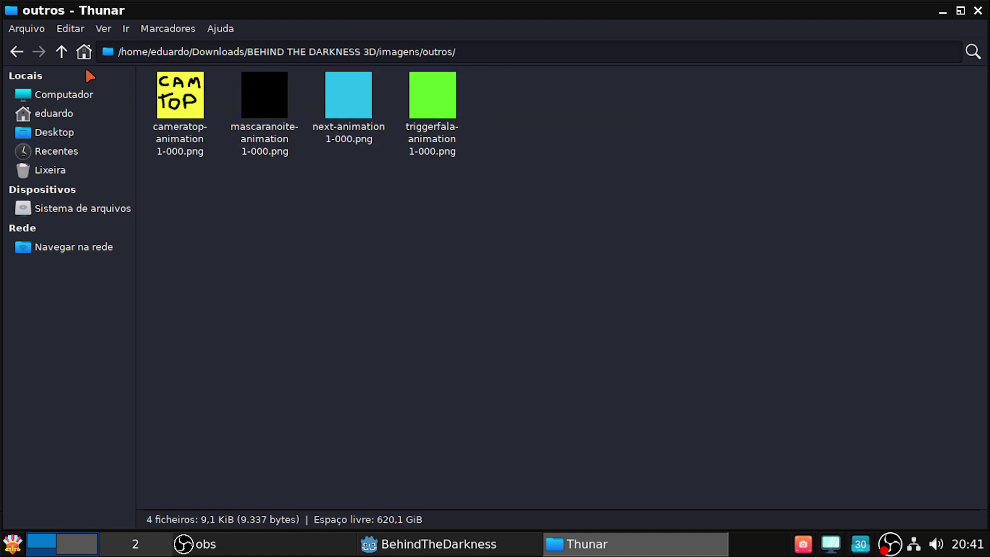
{"action": "left_click", "coordinate": [61, 51]}
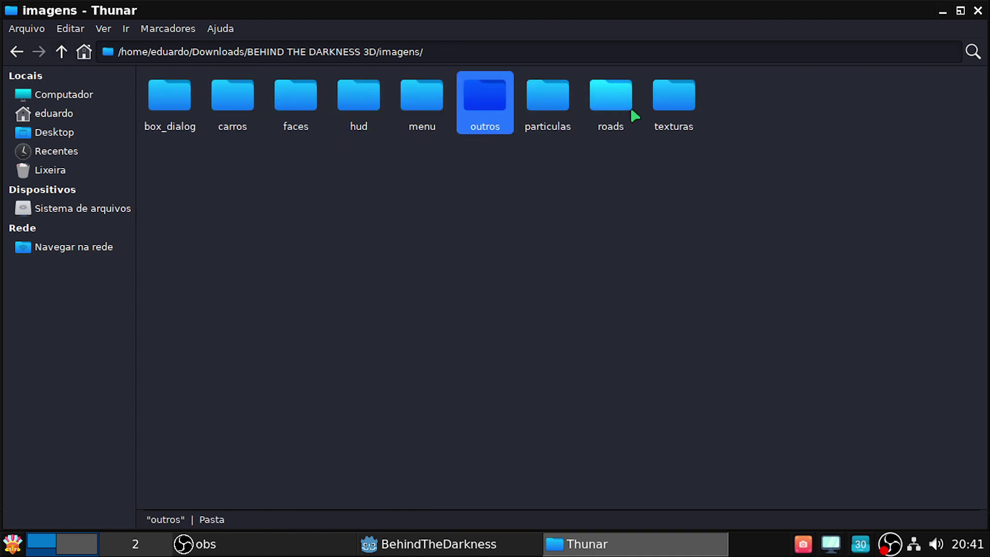
{"action": "double_click", "coordinate": [420, 107]}
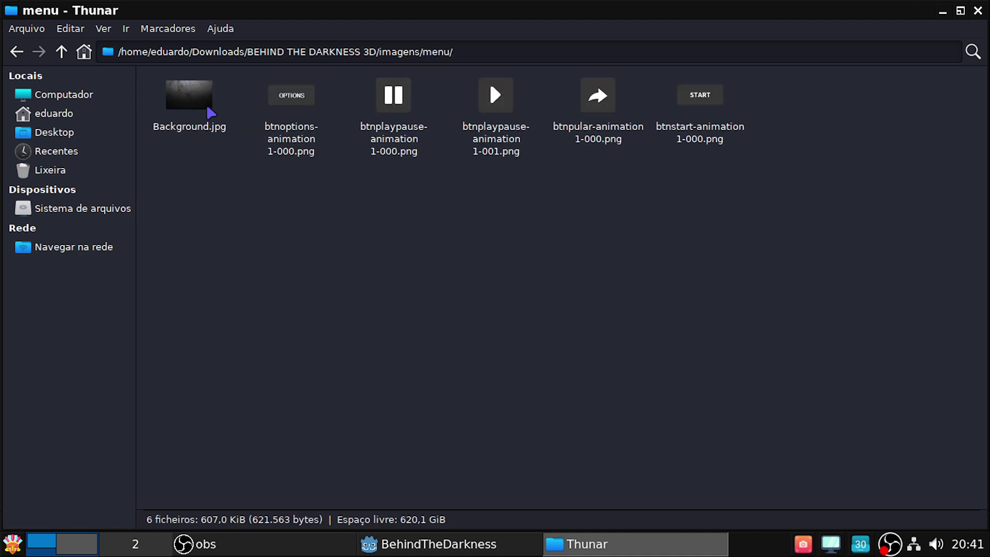
{"action": "left_click", "coordinate": [62, 52]}
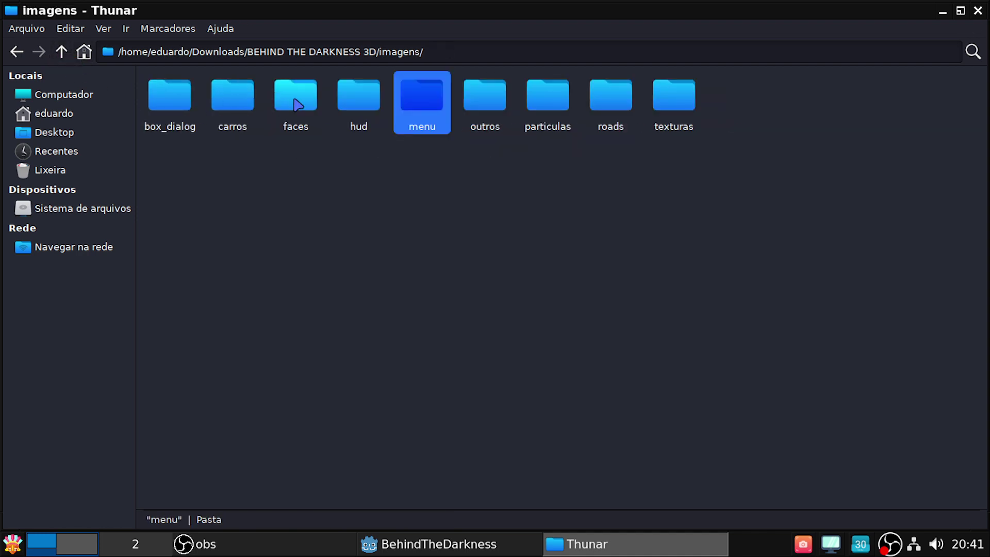
Browse the box_dialog, roads, texturas and outros image folders, then go up to BEHIND THE DARKNESS 3D
{"action": "double_click", "coordinate": [176, 104]}
{"action": "left_click", "coordinate": [61, 51]}
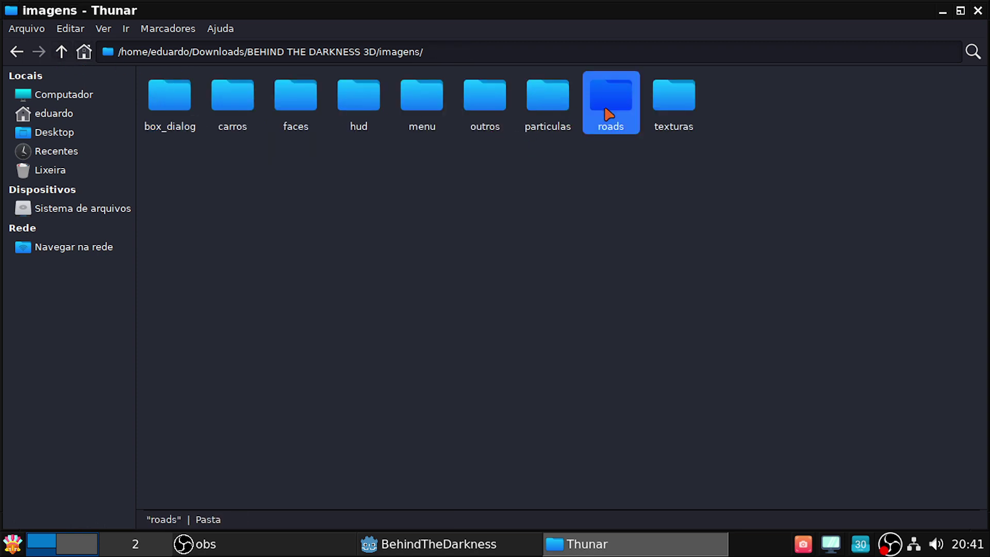
{"action": "double_click", "coordinate": [608, 108]}
{"action": "left_click", "coordinate": [61, 51]}
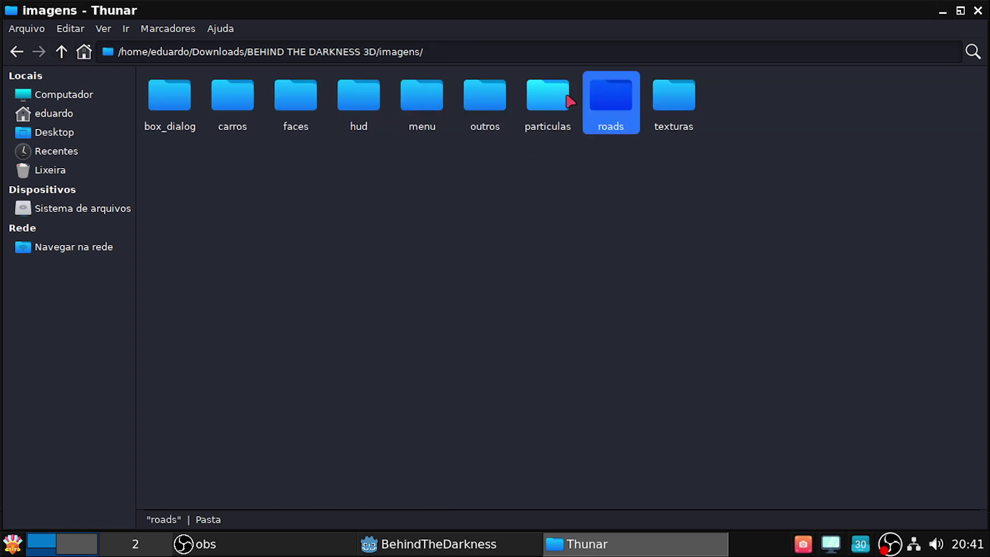
{"action": "double_click", "coordinate": [662, 98]}
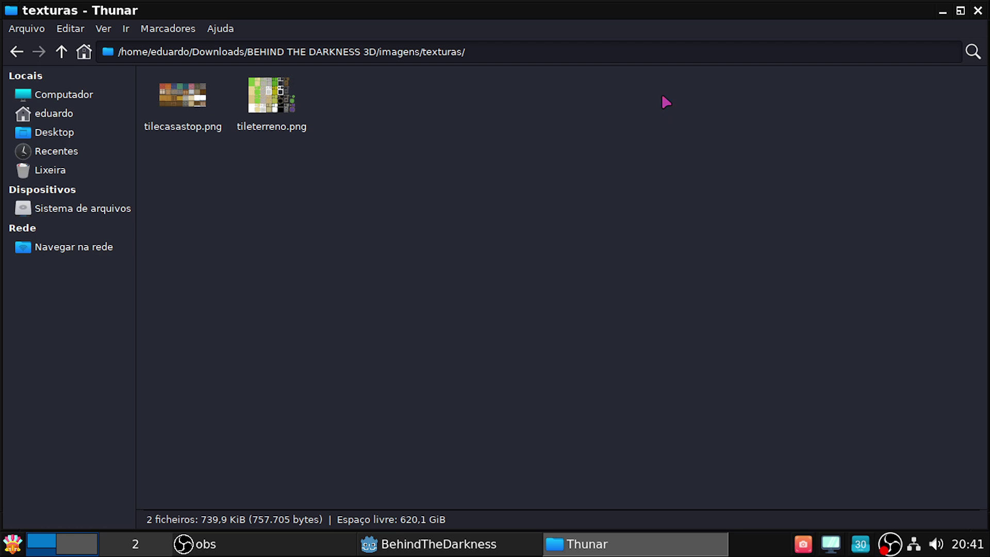
{"action": "left_click", "coordinate": [62, 52]}
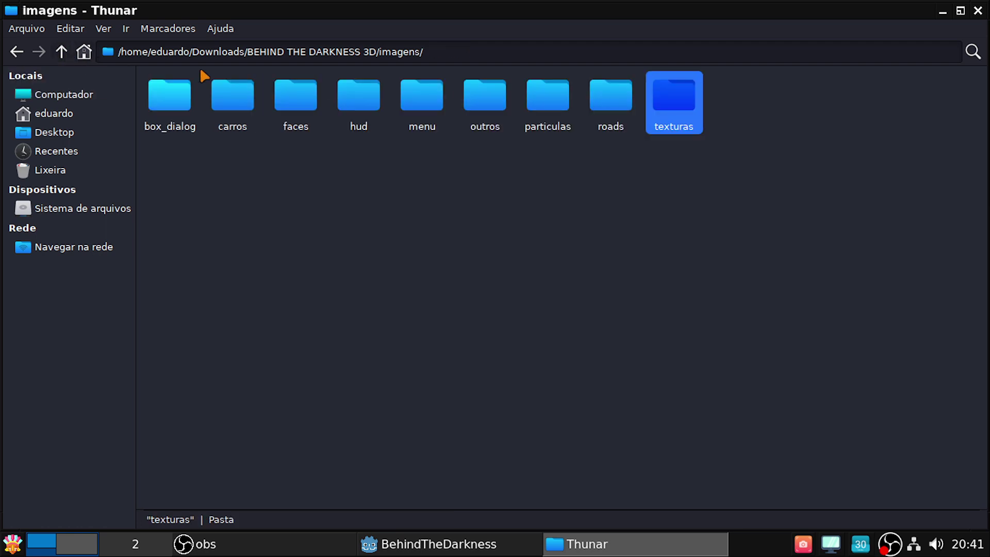
{"action": "double_click", "coordinate": [501, 116]}
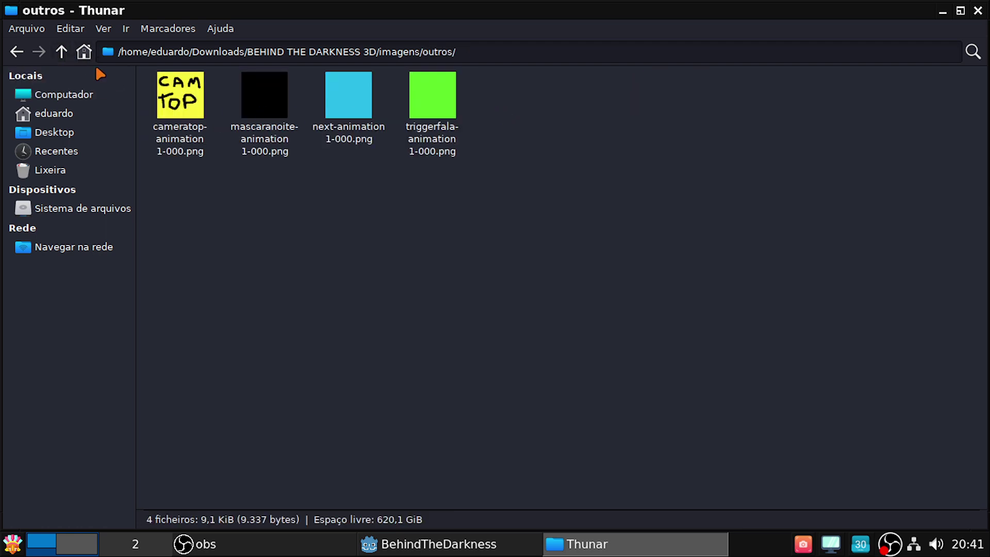
{"action": "left_click", "coordinate": [62, 53]}
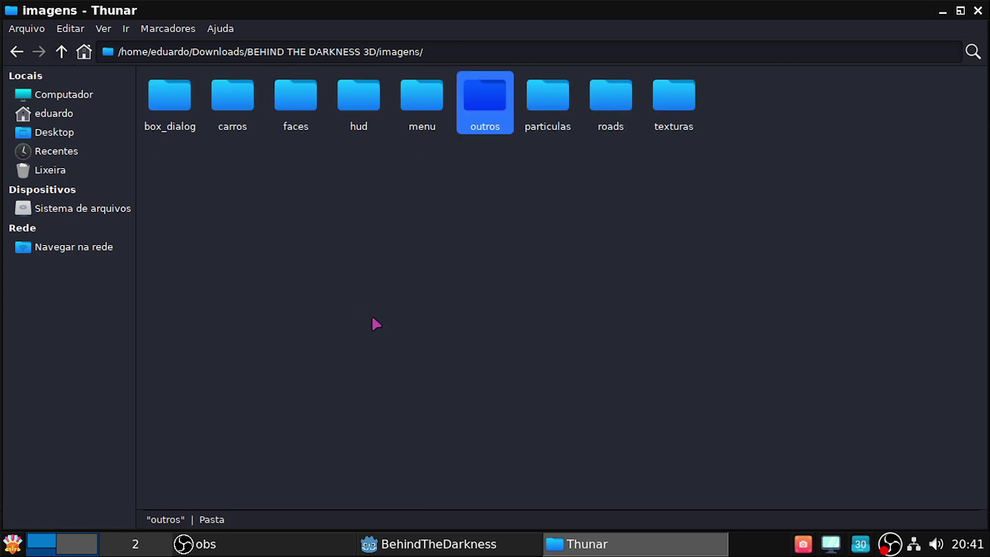
{"action": "left_click", "coordinate": [70, 49]}
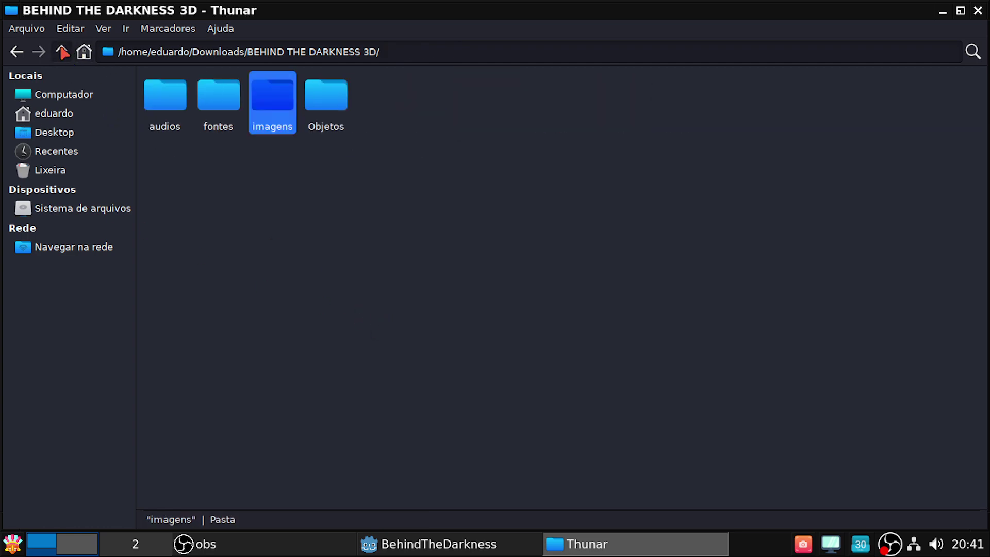
Check the fontes folder and Objetos/Interior_Apartamento textures, open Mobilias, then climb back toward Downloads
{"action": "double_click", "coordinate": [233, 107]}
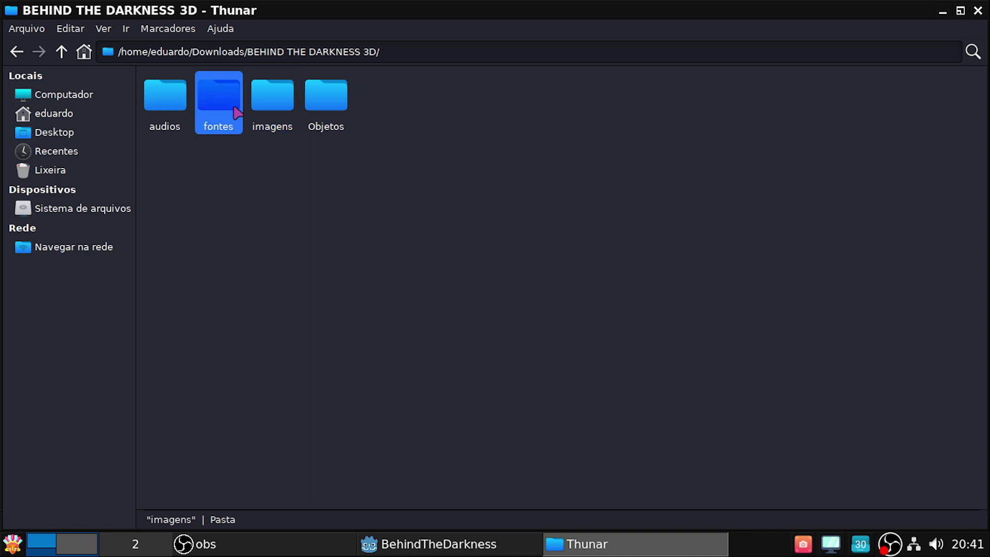
{"action": "left_click", "coordinate": [61, 52]}
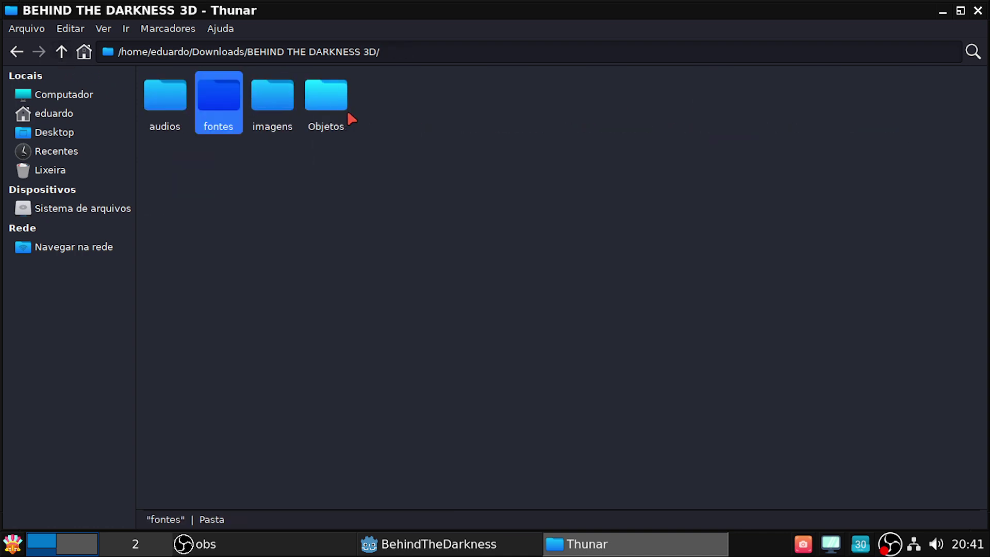
{"action": "double_click", "coordinate": [345, 106]}
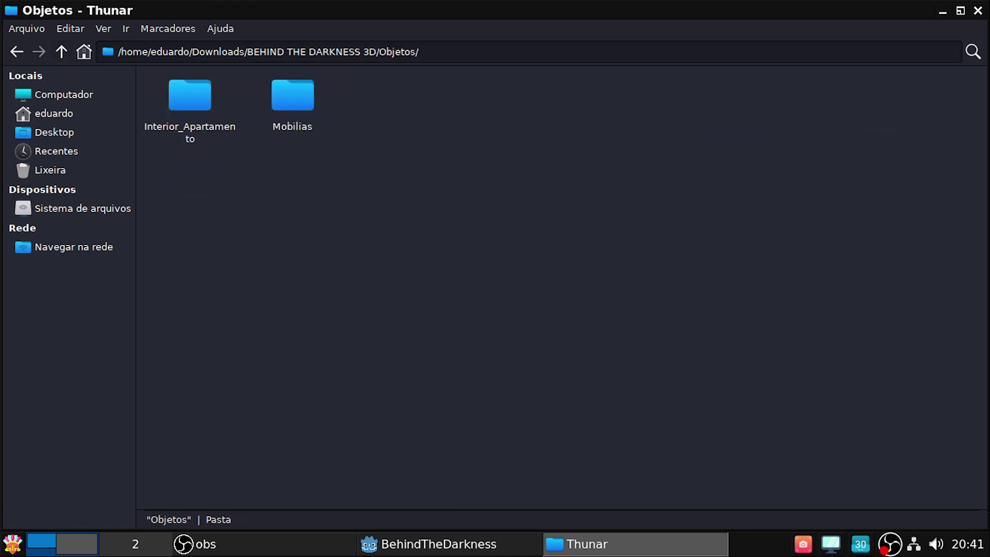
{"action": "double_click", "coordinate": [200, 99]}
{"action": "double_click", "coordinate": [201, 101]}
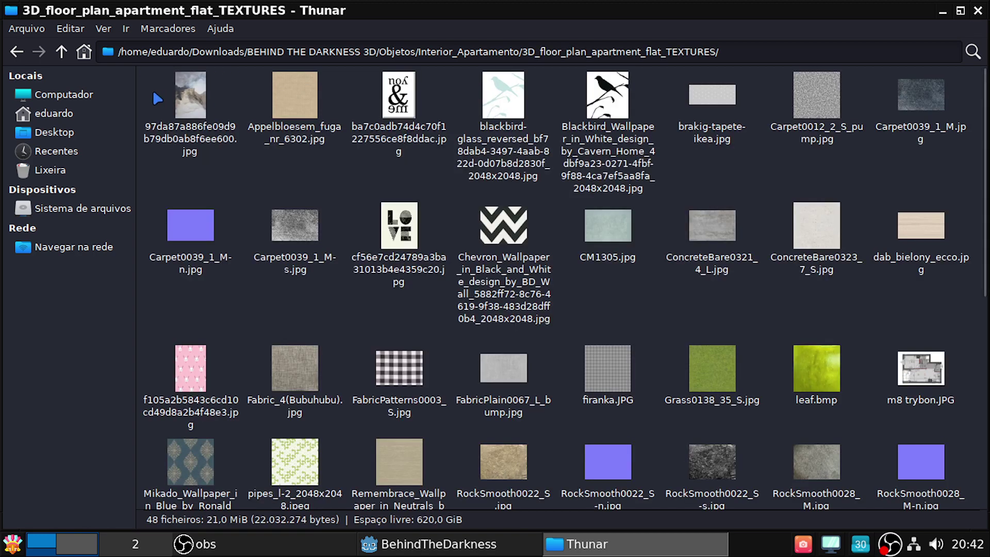
{"action": "left_click", "coordinate": [61, 52]}
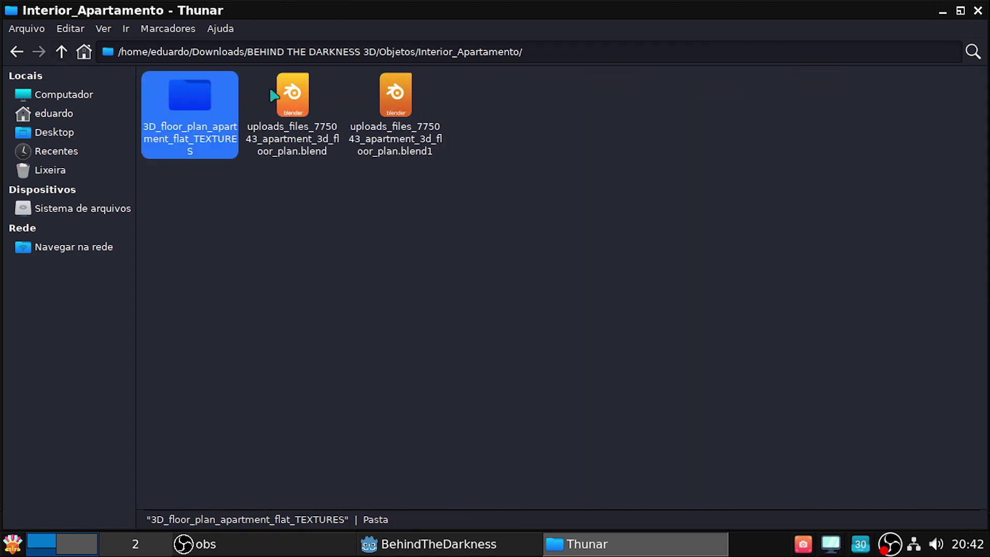
{"action": "left_click", "coordinate": [61, 53]}
{"action": "double_click", "coordinate": [295, 100]}
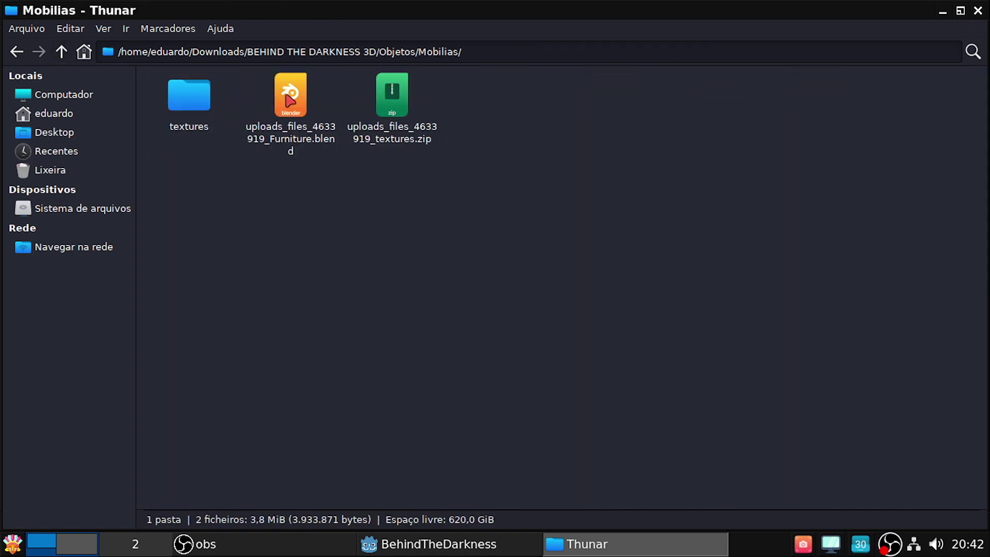
{"action": "double_click", "coordinate": [61, 53]}
Open platformerGraphicsDeluxe_Updated from Downloads and look through its HUD and Items folders
{"action": "left_click", "coordinate": [61, 52]}
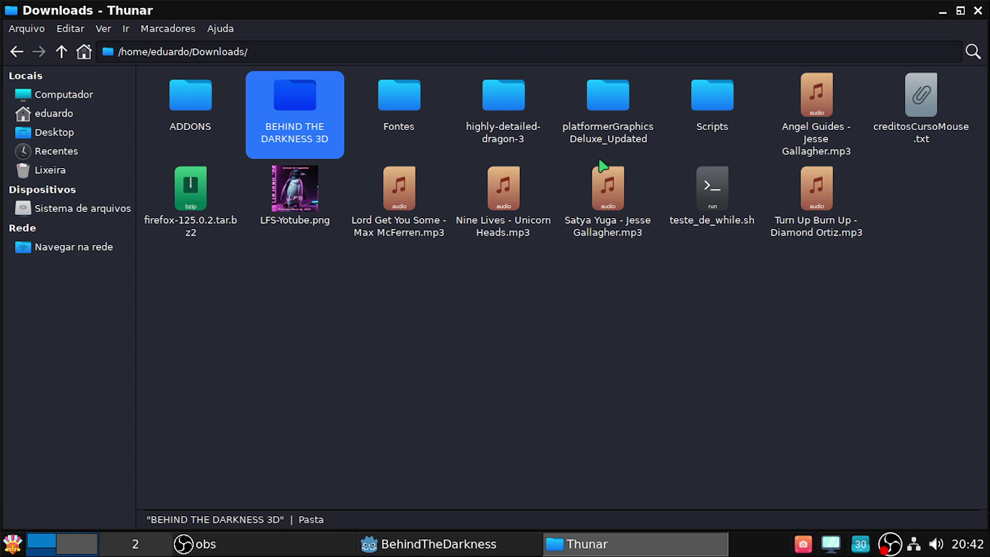
{"action": "double_click", "coordinate": [616, 127]}
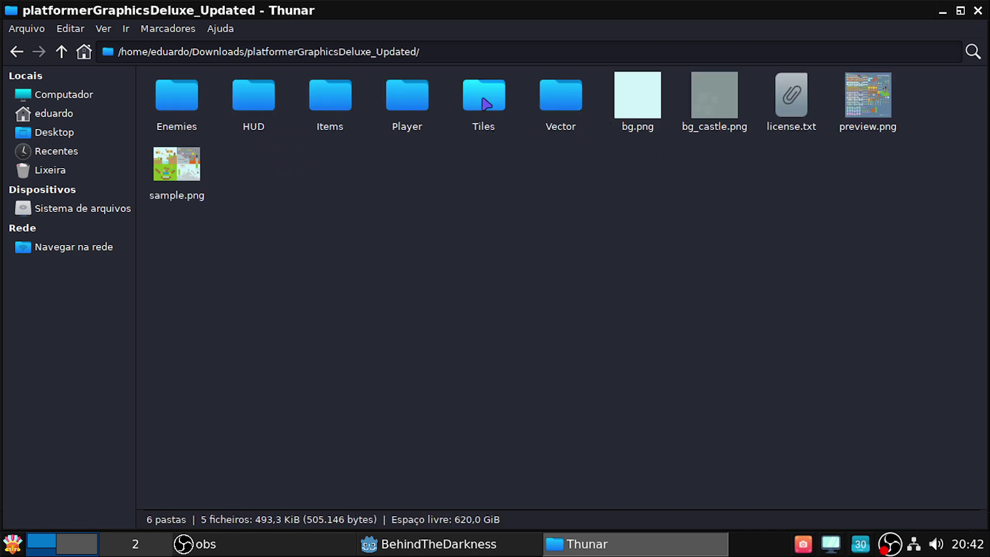
{"action": "double_click", "coordinate": [242, 96]}
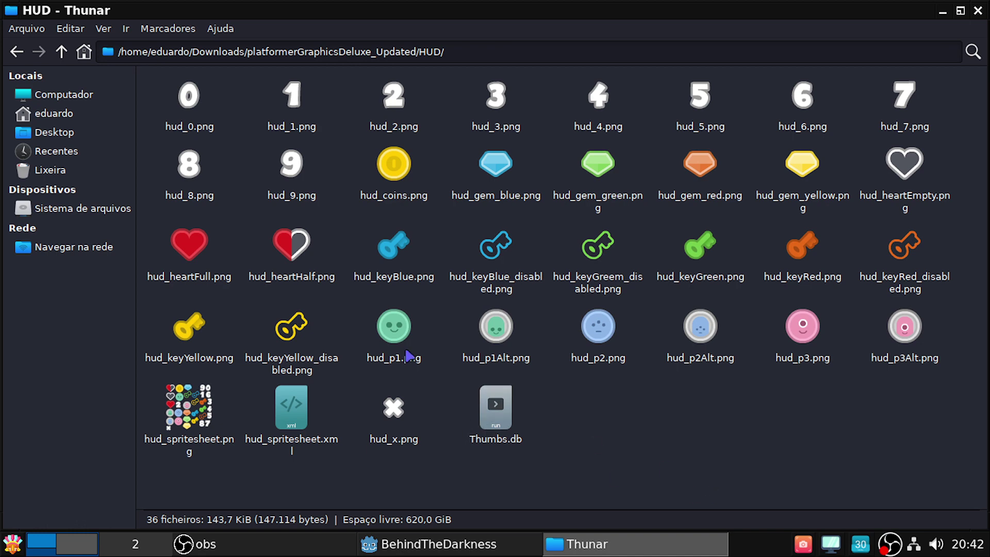
{"action": "left_click", "coordinate": [63, 51]}
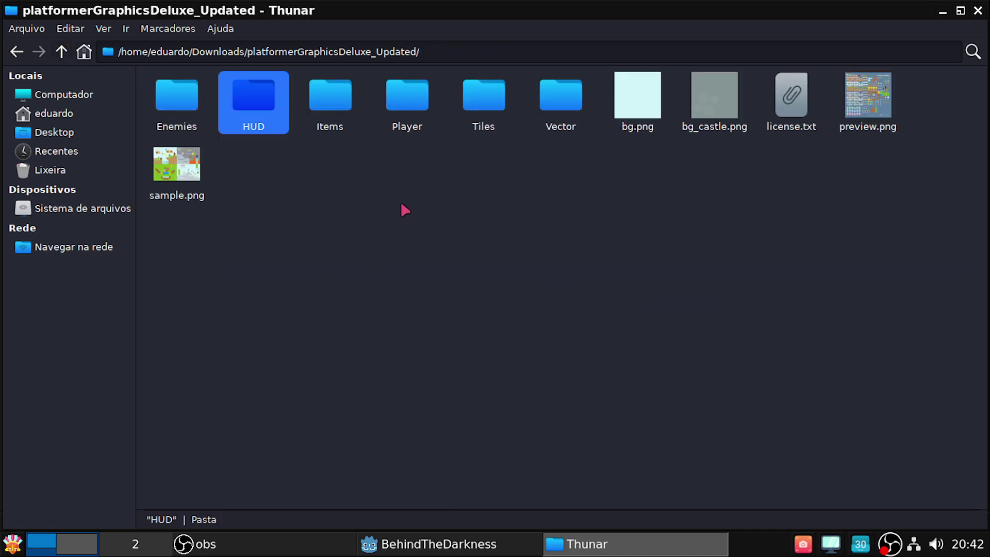
{"action": "double_click", "coordinate": [330, 116]}
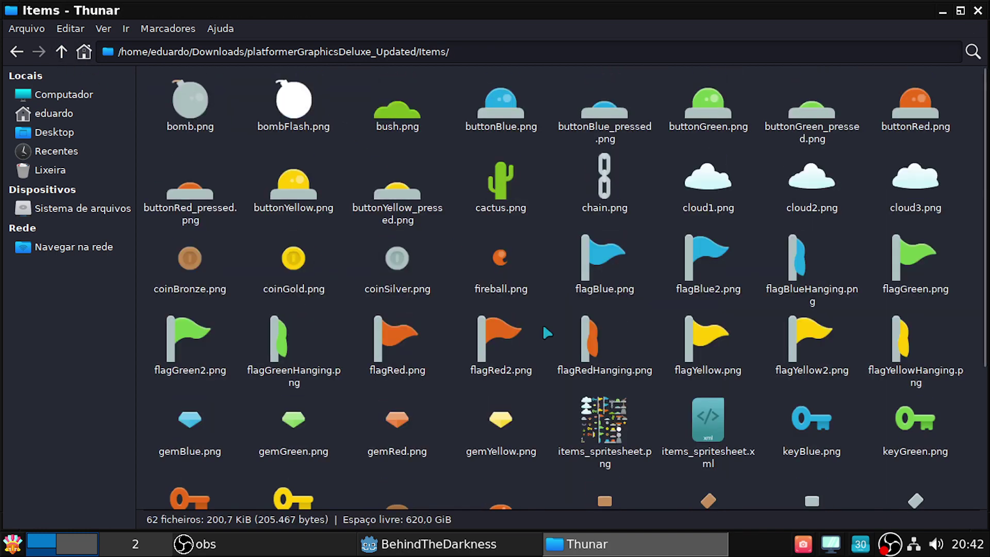
{"action": "scroll", "coordinate": [557, 335], "scroll_direction": "down", "scroll_amount": 2}
{"action": "scroll", "coordinate": [575, 336], "scroll_direction": "down", "scroll_amount": 2}
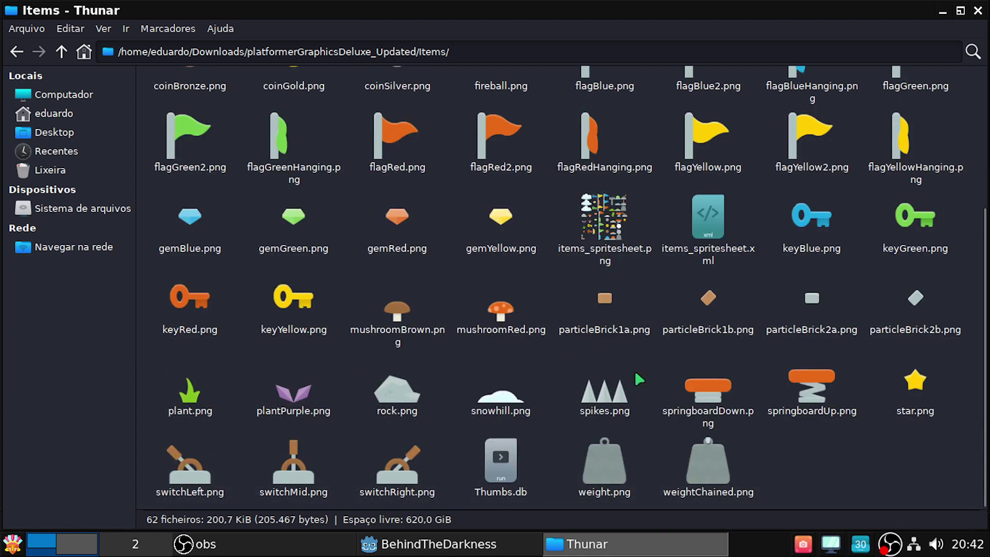
{"action": "scroll", "coordinate": [758, 441], "scroll_direction": "up", "scroll_amount": 2}
{"action": "scroll", "coordinate": [758, 442], "scroll_direction": "up", "scroll_amount": 2}
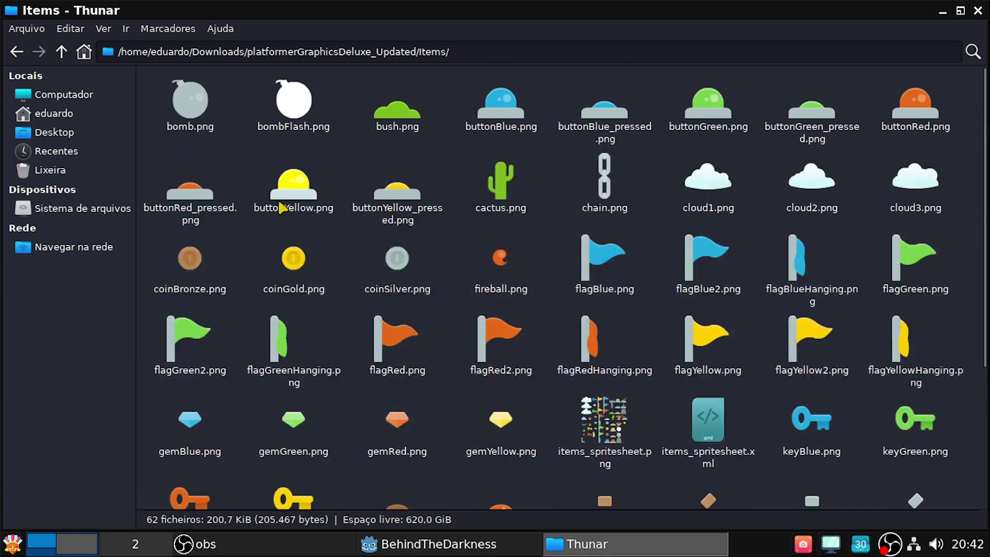
Browse the Player and Tiles folders, revisit HUD, then go back up to Downloads
{"action": "left_click", "coordinate": [61, 51]}
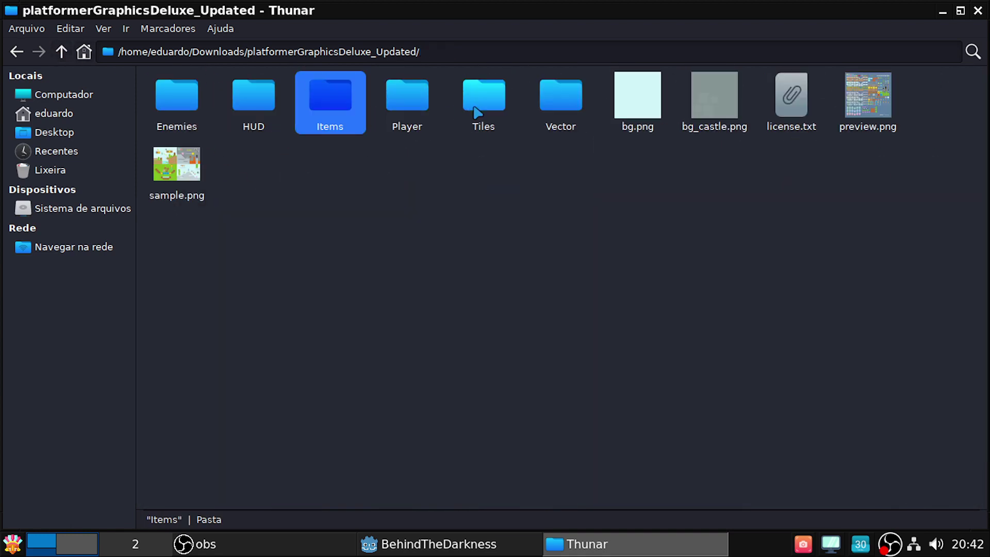
{"action": "double_click", "coordinate": [424, 109]}
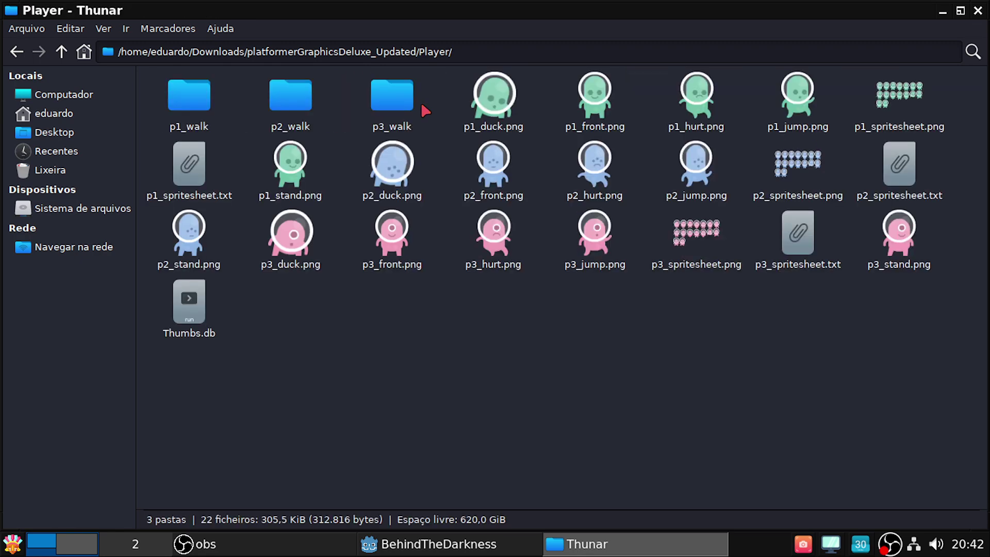
{"action": "left_click", "coordinate": [61, 51]}
{"action": "double_click", "coordinate": [487, 100]}
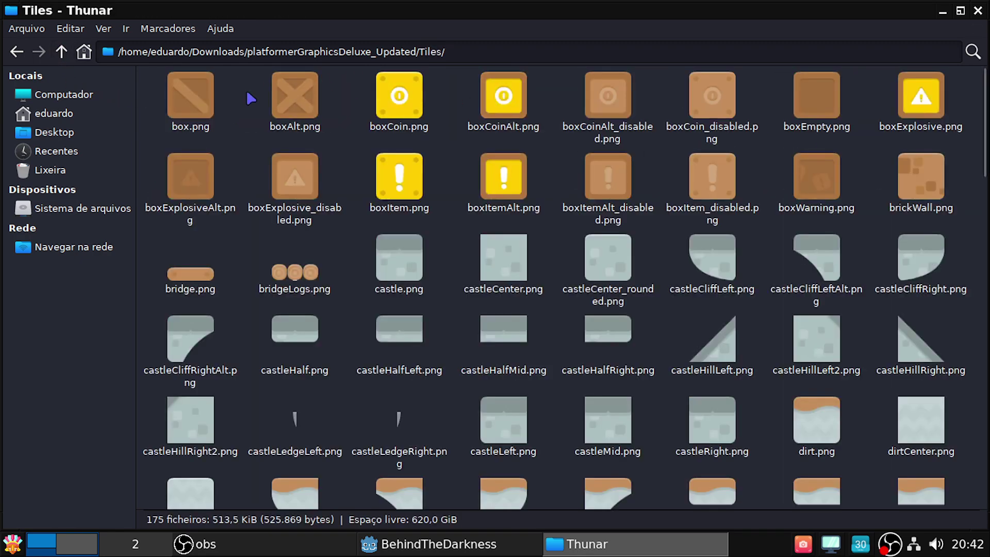
{"action": "scroll", "coordinate": [492, 232], "scroll_direction": "down", "scroll_amount": 2}
{"action": "scroll", "coordinate": [493, 232], "scroll_direction": "down", "scroll_amount": 5}
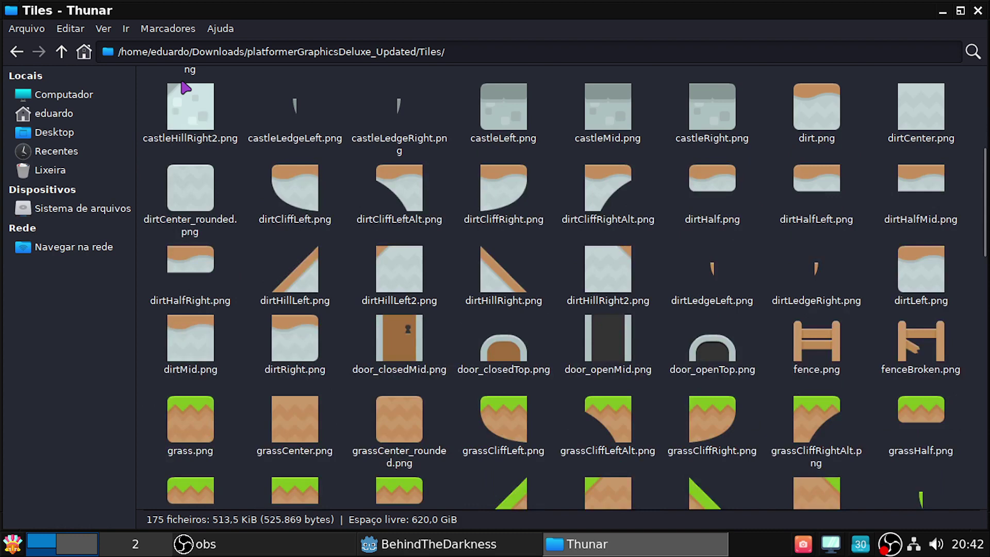
{"action": "left_click", "coordinate": [62, 52]}
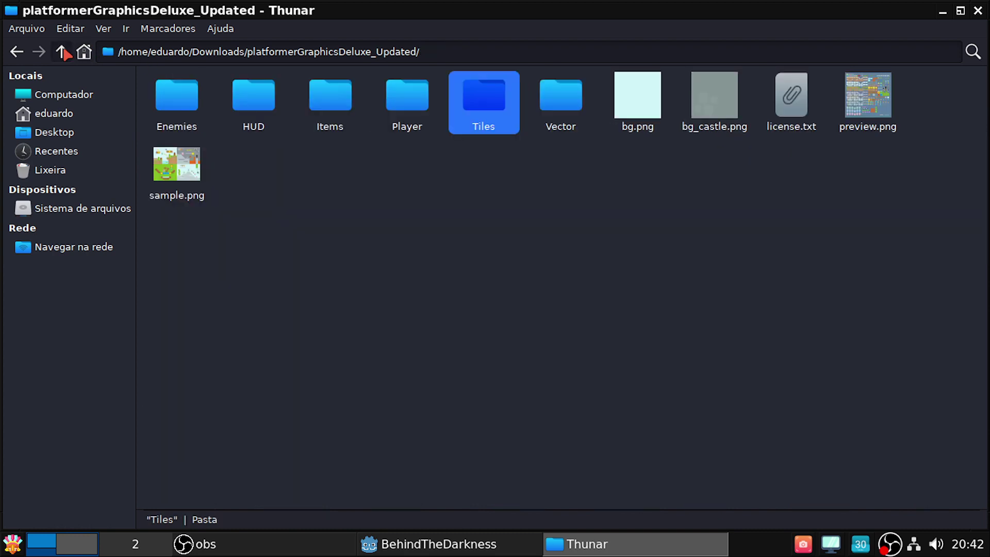
{"action": "double_click", "coordinate": [254, 98]}
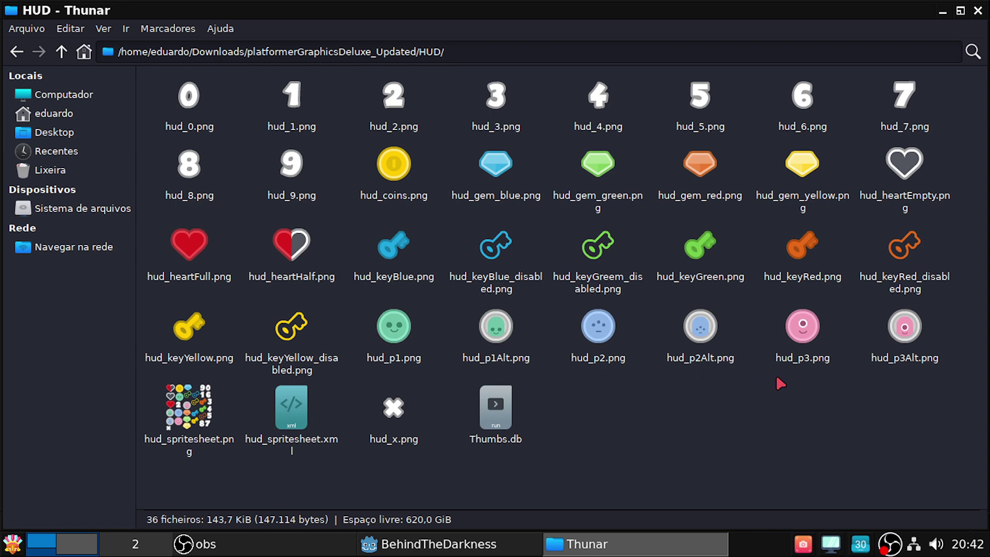
{"action": "left_click", "coordinate": [62, 51]}
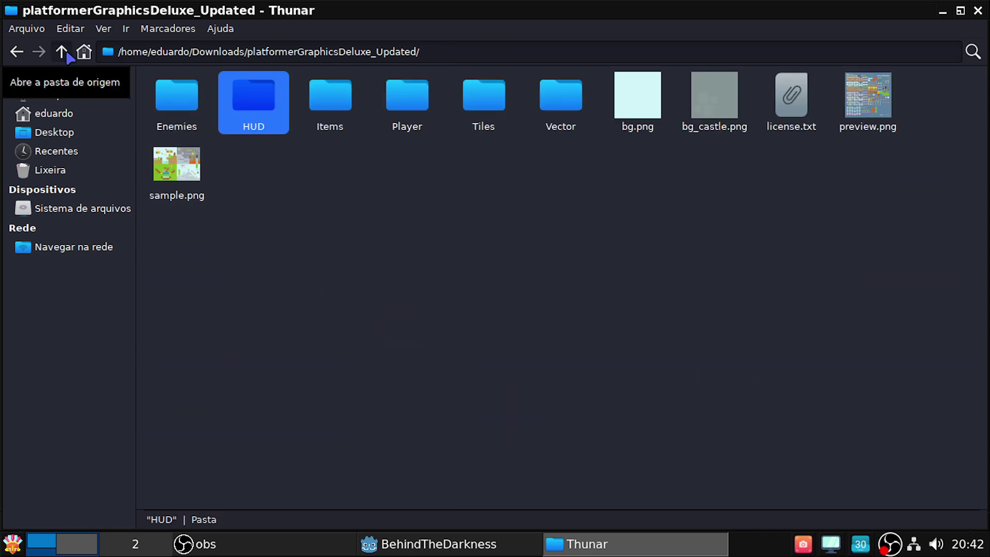
{"action": "left_click", "coordinate": [63, 52]}
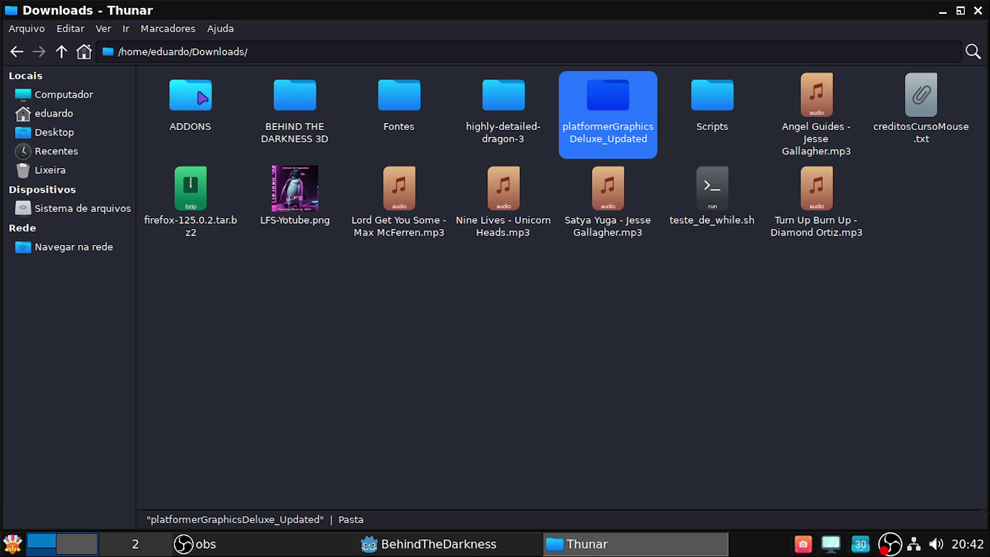
Peek into the ADDONS folder, then go up to the home folder
{"action": "double_click", "coordinate": [205, 105]}
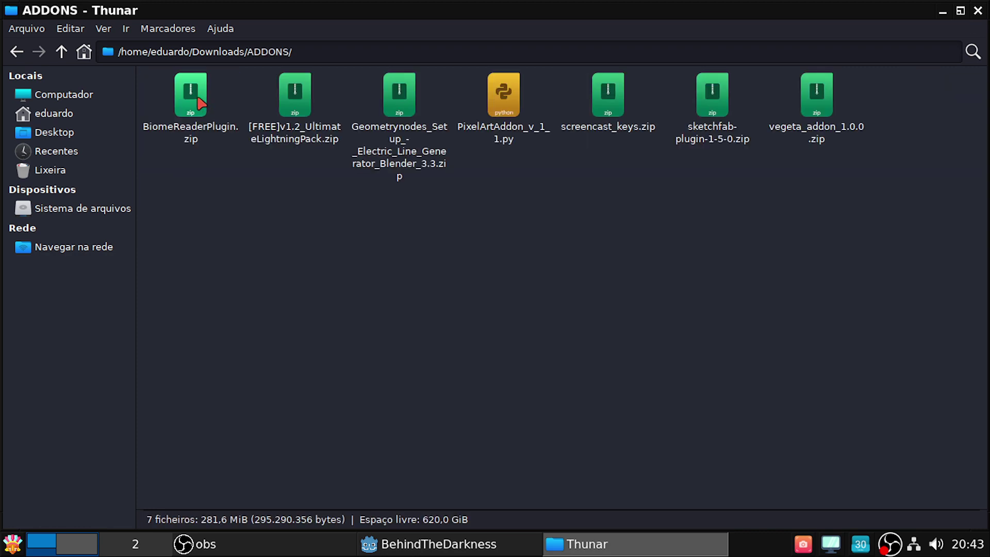
{"action": "left_click", "coordinate": [62, 53]}
{"action": "left_click", "coordinate": [64, 55]}
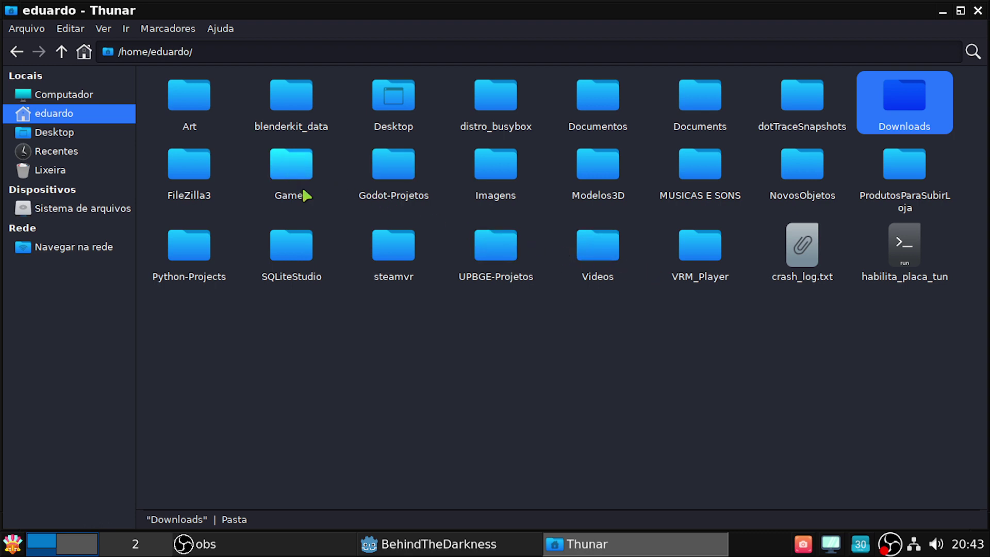
Look through Modelos3D, Apartment and Apartamento, then open Imagens from home
{"action": "double_click", "coordinate": [577, 174]}
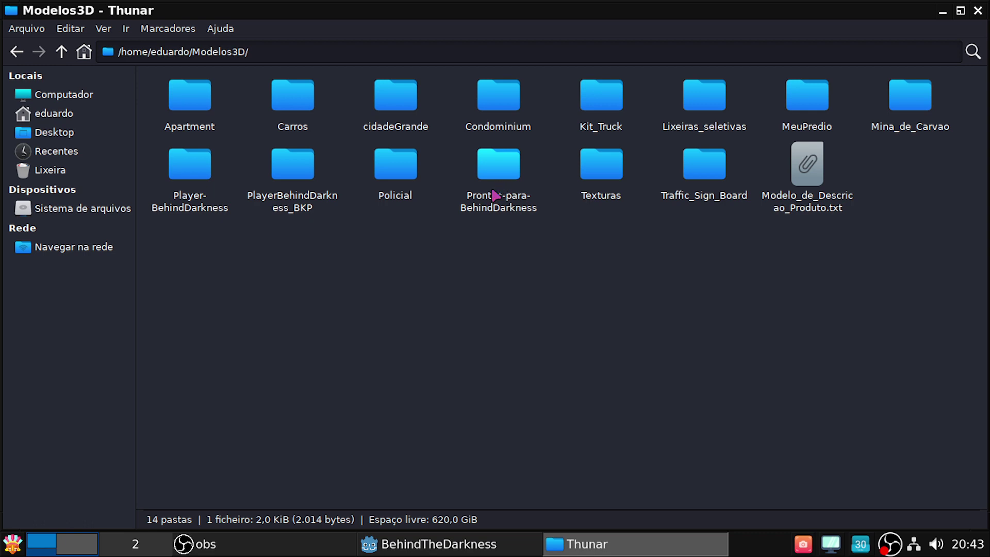
{"action": "double_click", "coordinate": [199, 97]}
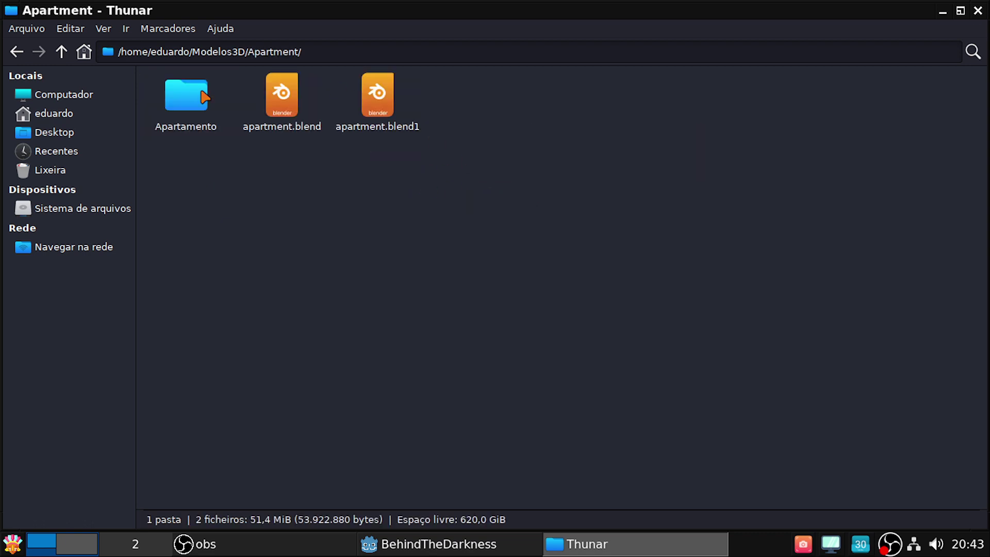
{"action": "double_click", "coordinate": [199, 94]}
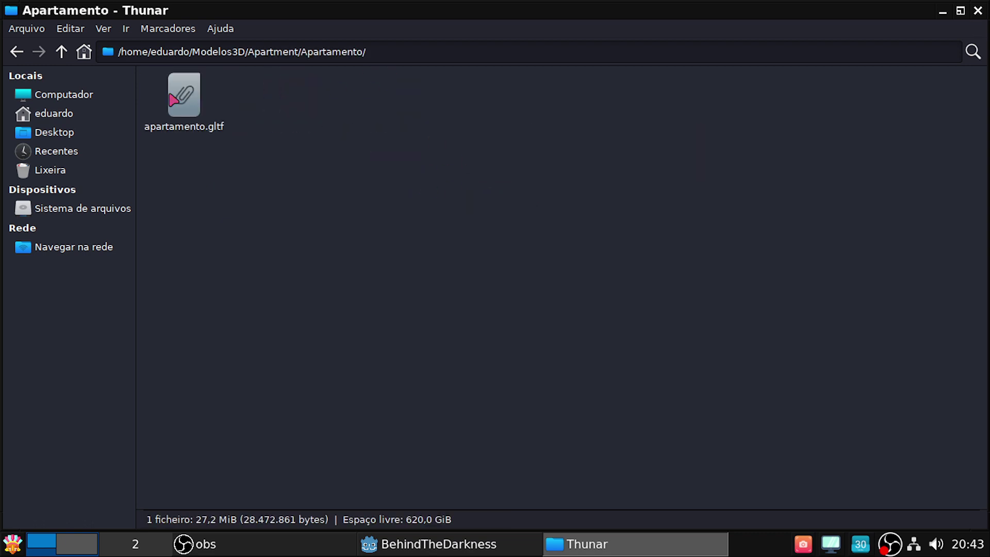
{"action": "left_click", "coordinate": [58, 47]}
{"action": "left_click", "coordinate": [61, 51]}
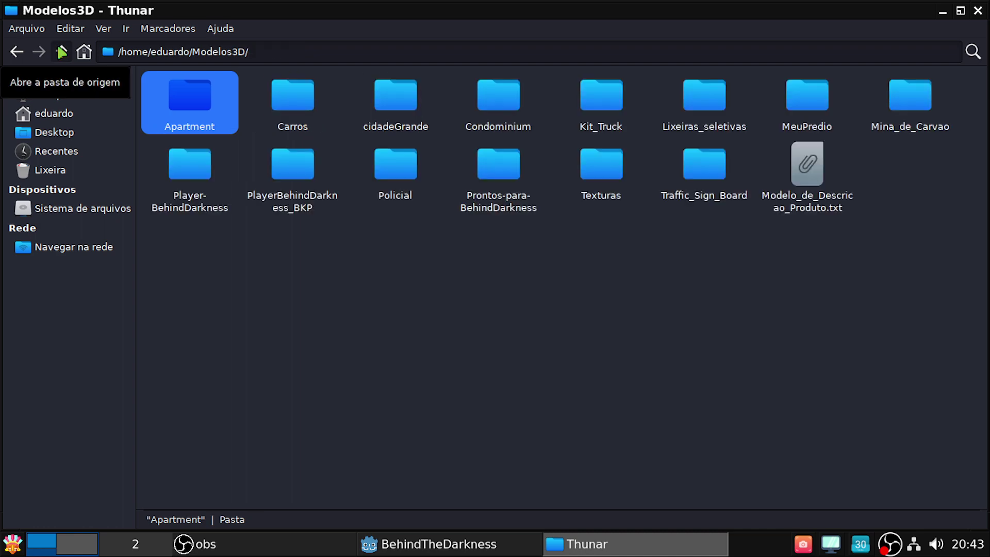
{"action": "left_click", "coordinate": [61, 51]}
{"action": "double_click", "coordinate": [452, 166]}
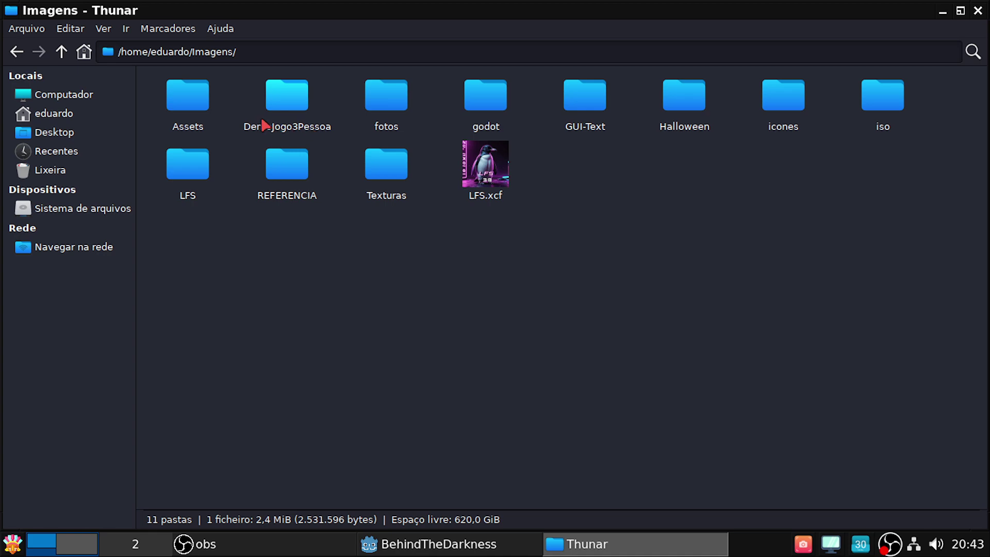
Glance at the icones folder, then open DemoJogo3Pessoa from Imagens
{"action": "double_click", "coordinate": [783, 95]}
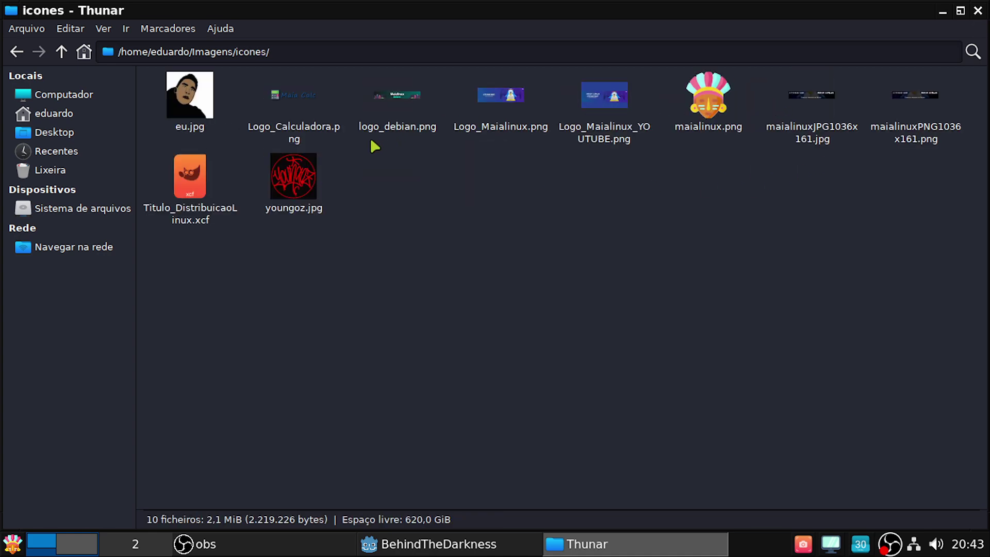
{"action": "left_click", "coordinate": [61, 51]}
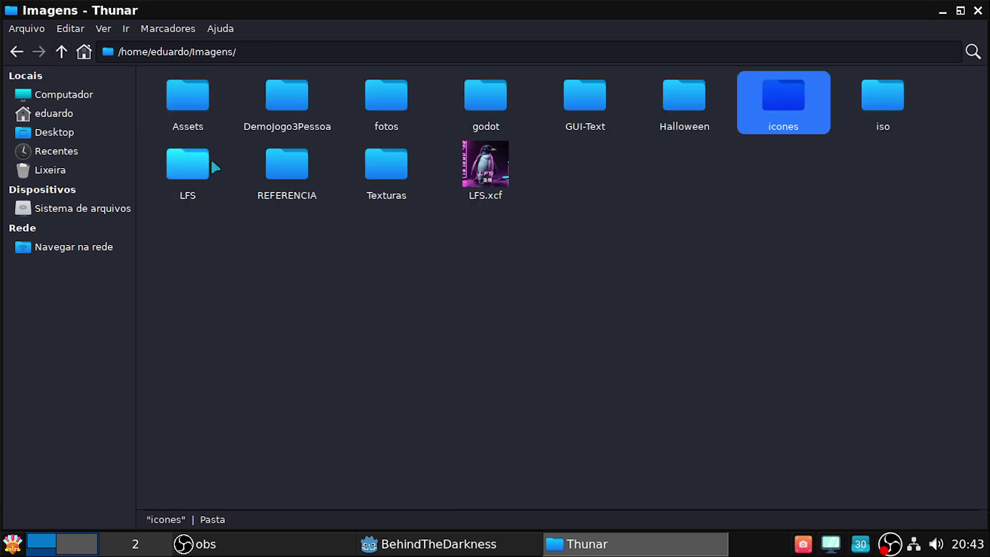
{"action": "double_click", "coordinate": [299, 112]}
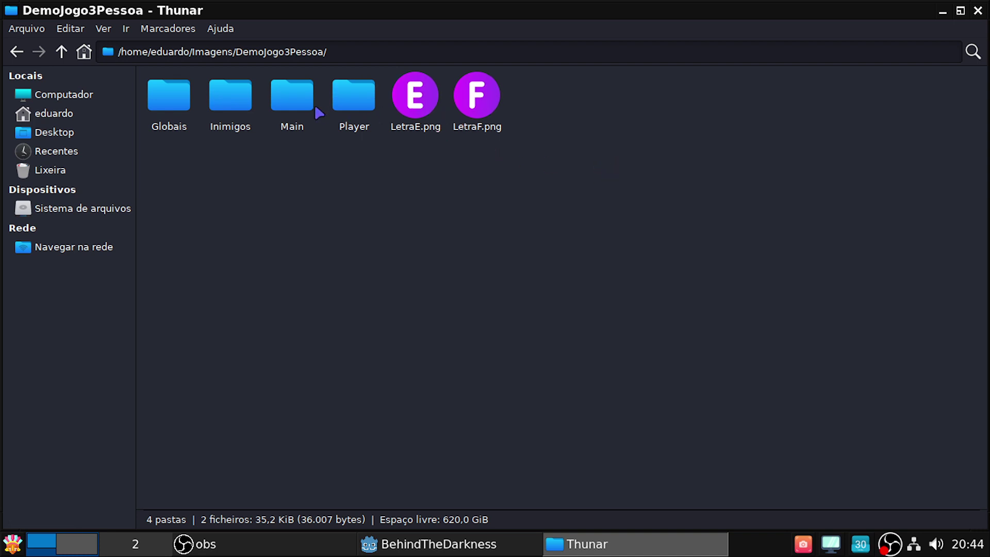
Select LetraE.png and LetraF.png in DemoJogo3Pessoa and copy them
{"action": "double_click", "coordinate": [290, 98]}
{"action": "left_click", "coordinate": [61, 51]}
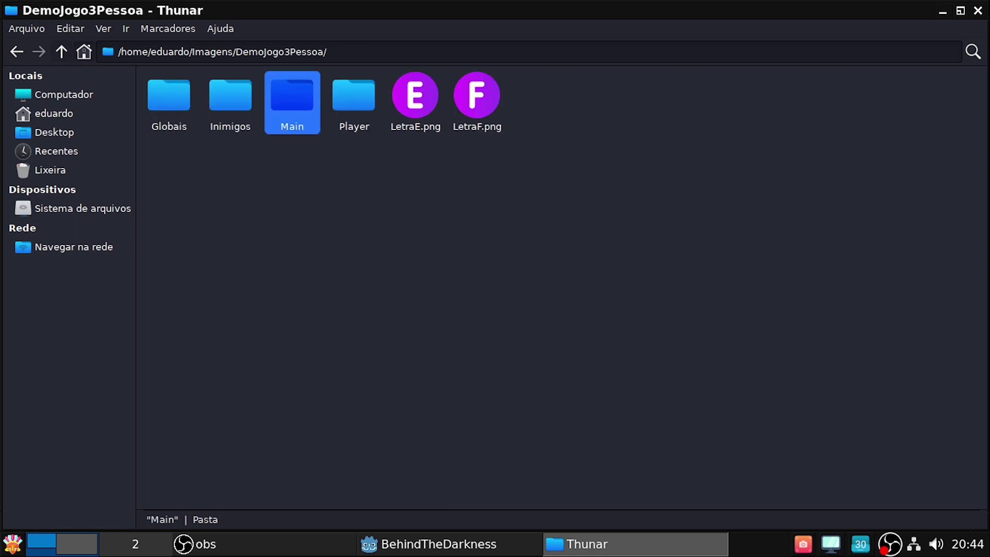
{"action": "left_click", "coordinate": [408, 113]}
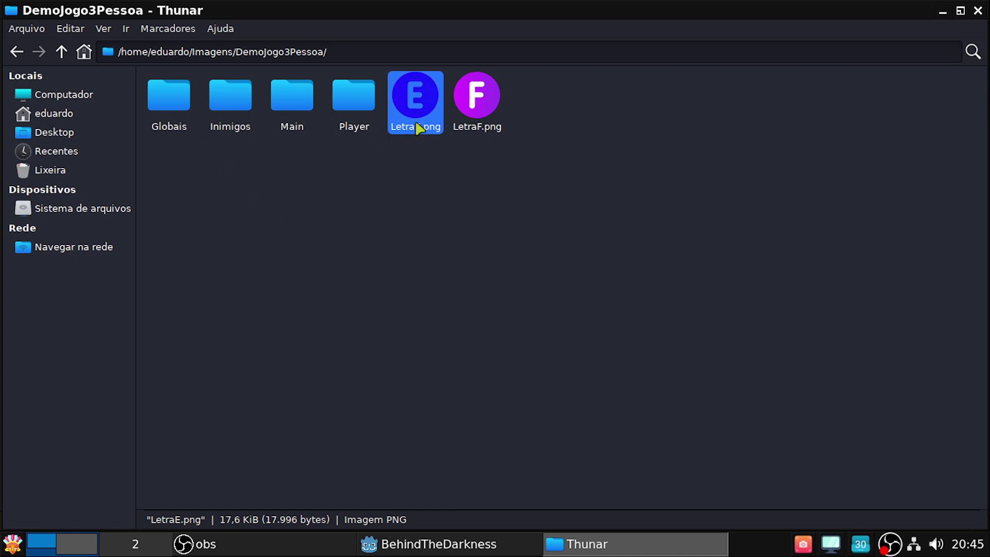
{"action": "left_click", "coordinate": [416, 165]}
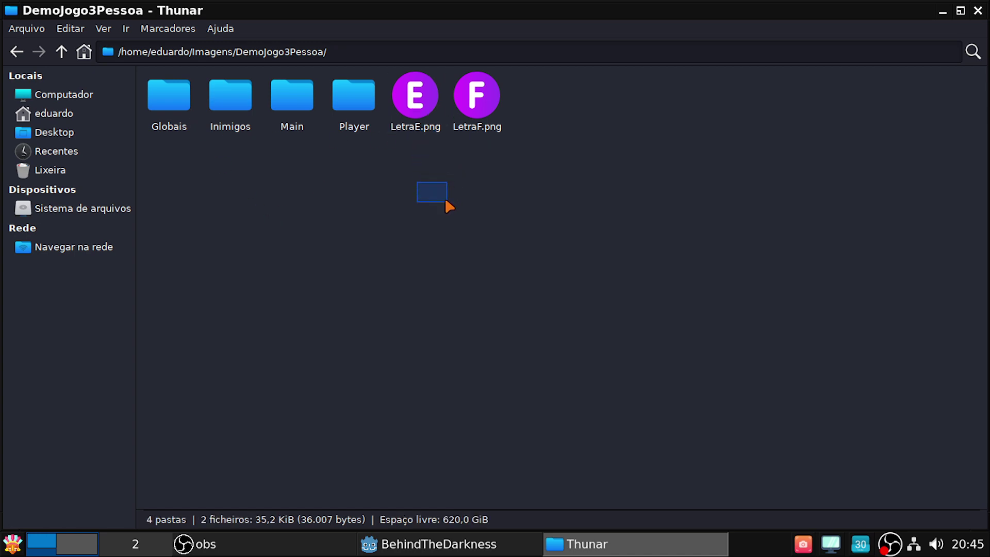
{"action": "left_click_drag", "start_coordinate": [451, 181], "coordinate": [516, 103]}
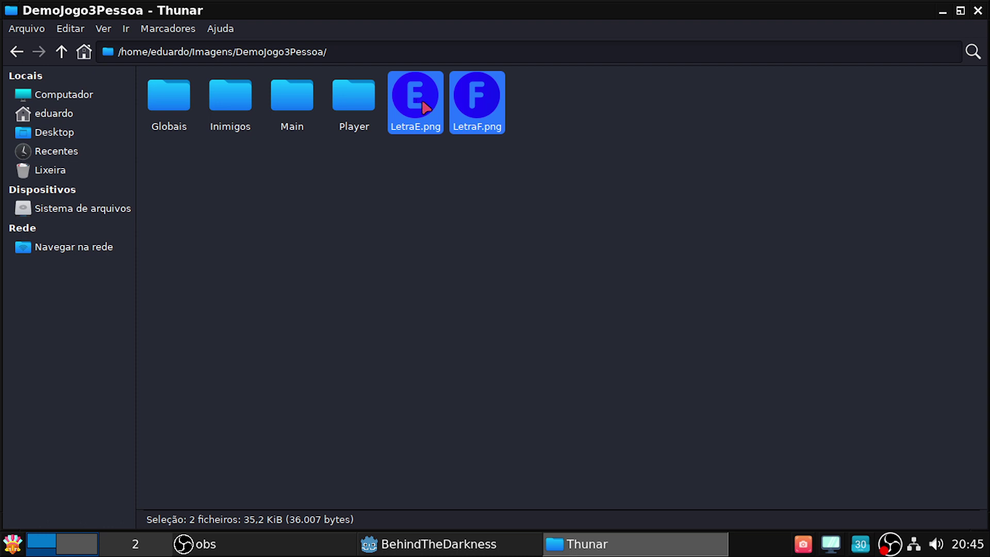
{"action": "right_click", "coordinate": [584, 174]}
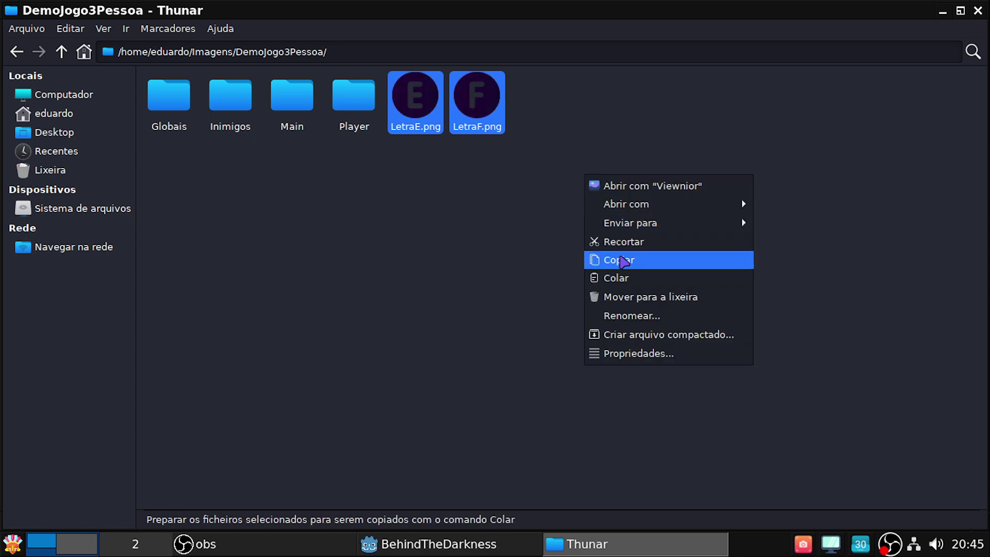
{"action": "left_click", "coordinate": [624, 261]}
Navigate from home to Godot-Projetos/POR FAZER/3D/BehindTheDarkness
{"action": "left_click", "coordinate": [98, 110]}
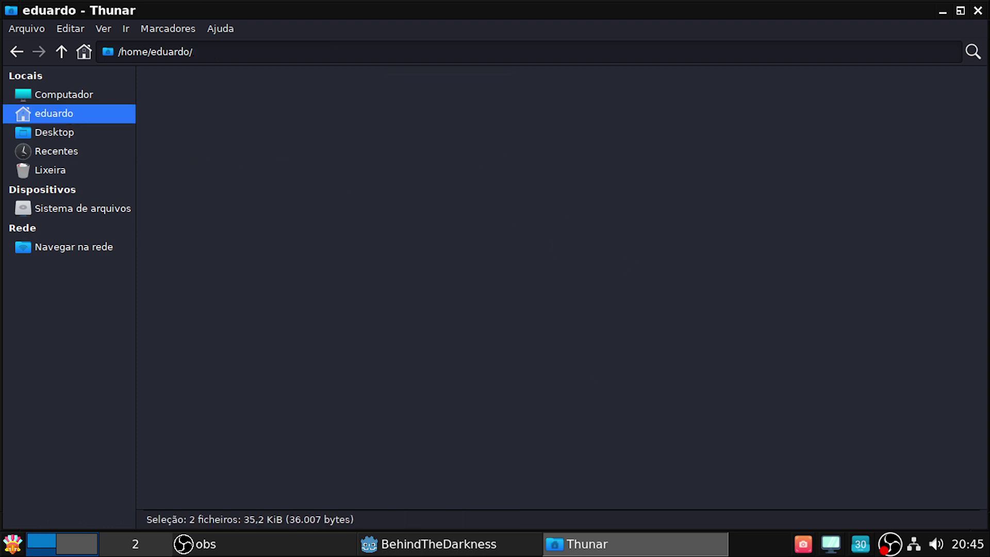
{"action": "double_click", "coordinate": [412, 190]}
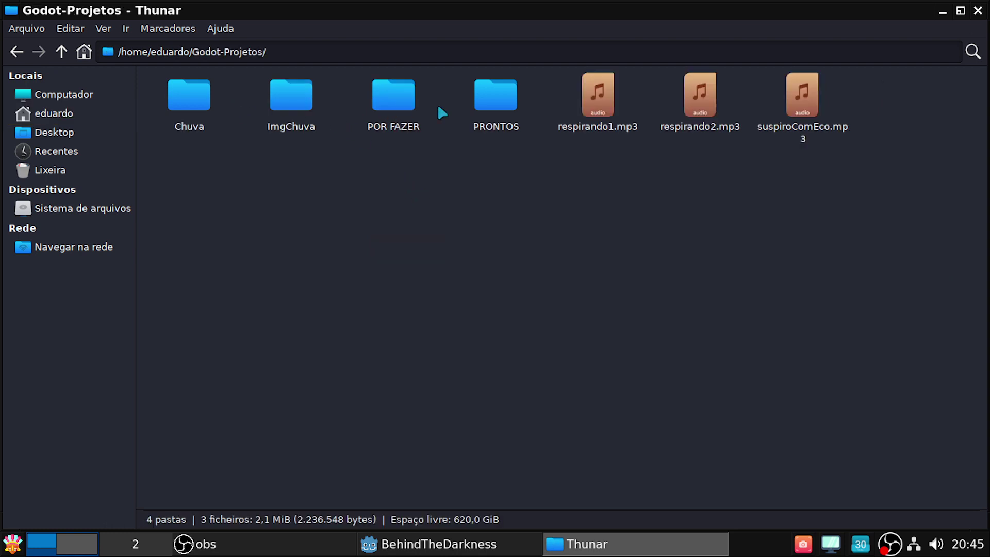
{"action": "double_click", "coordinate": [415, 101]}
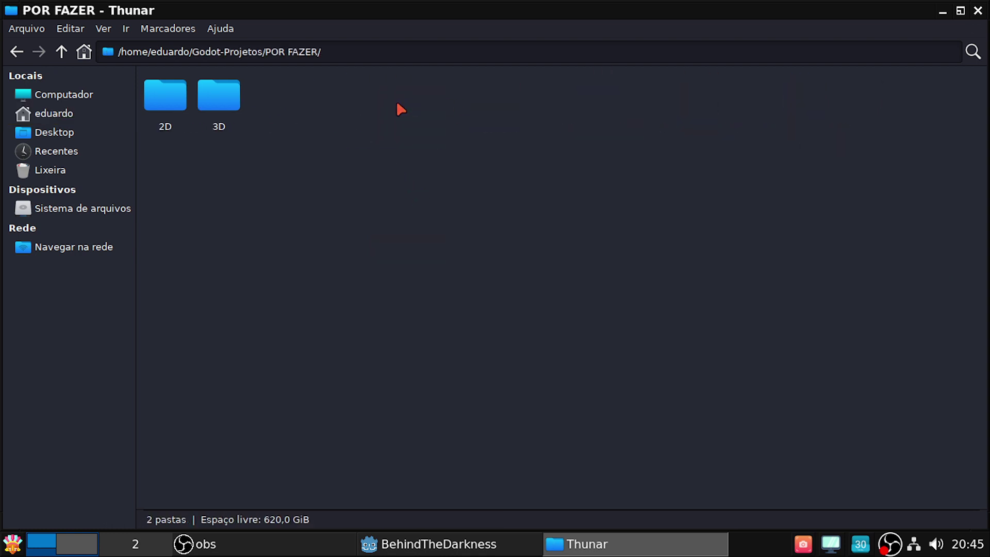
{"action": "double_click", "coordinate": [227, 107]}
{"action": "double_click", "coordinate": [189, 106]}
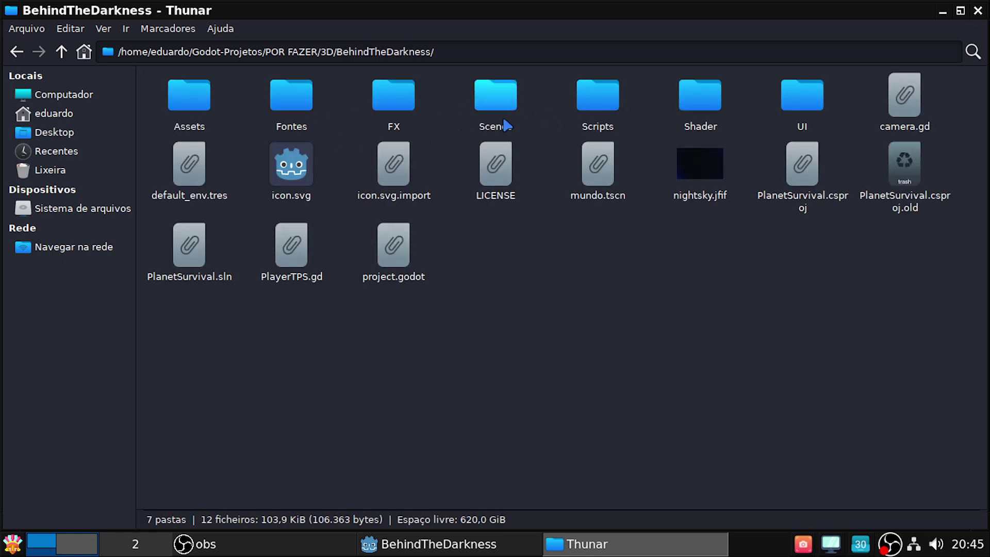
{"action": "double_click", "coordinate": [205, 111]}
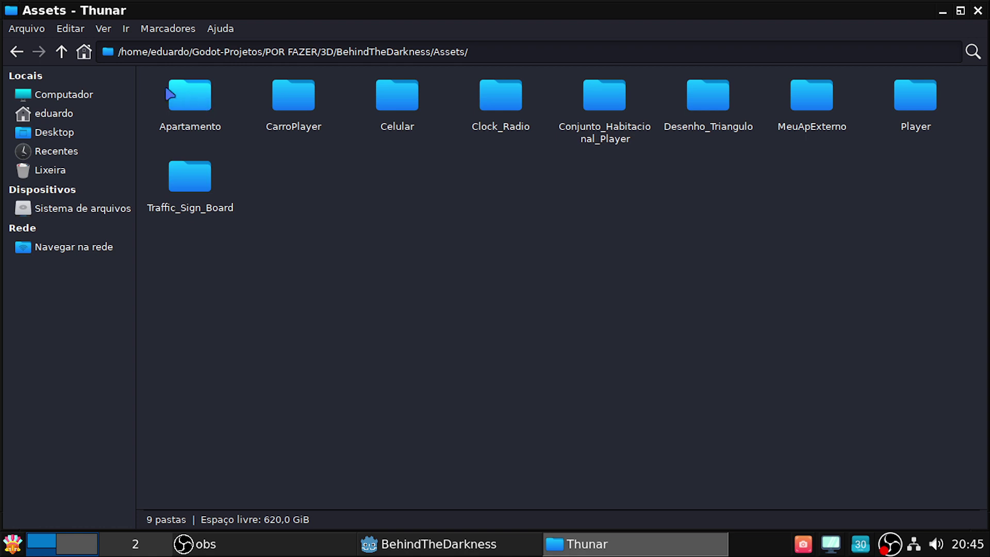
{"action": "left_click", "coordinate": [61, 51]}
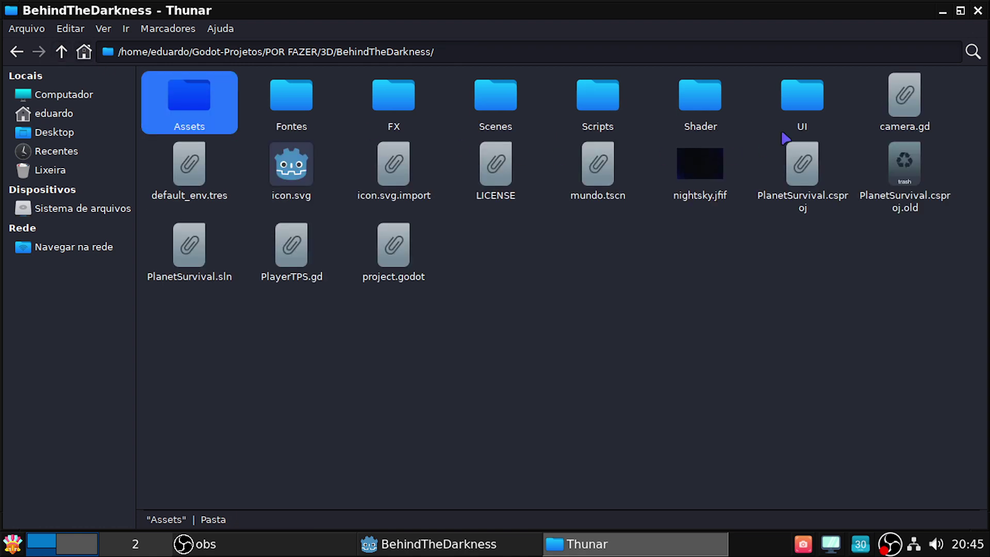
Enter the UI folder, check Buttons, then open the Letras folder
{"action": "double_click", "coordinate": [791, 105]}
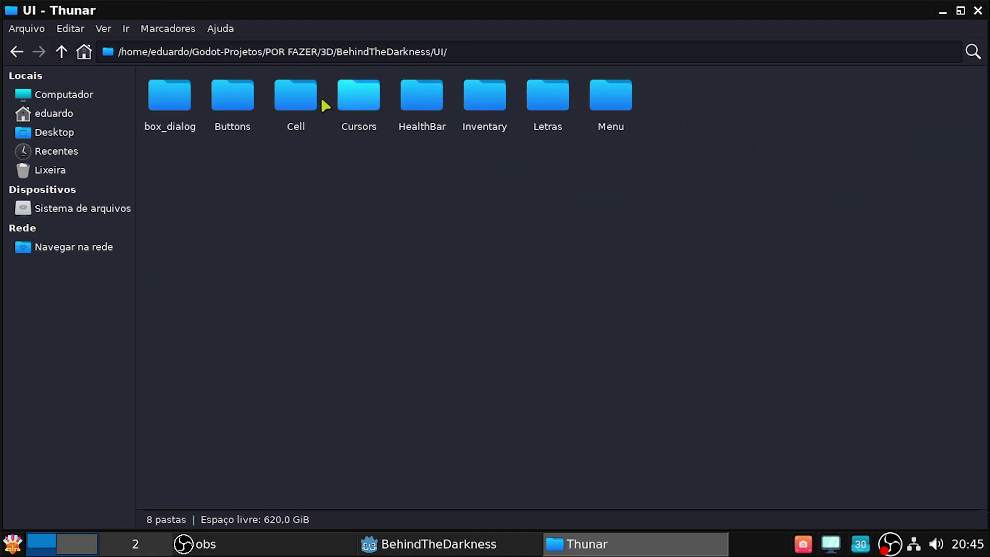
{"action": "double_click", "coordinate": [230, 110]}
{"action": "right_click", "coordinate": [532, 297]}
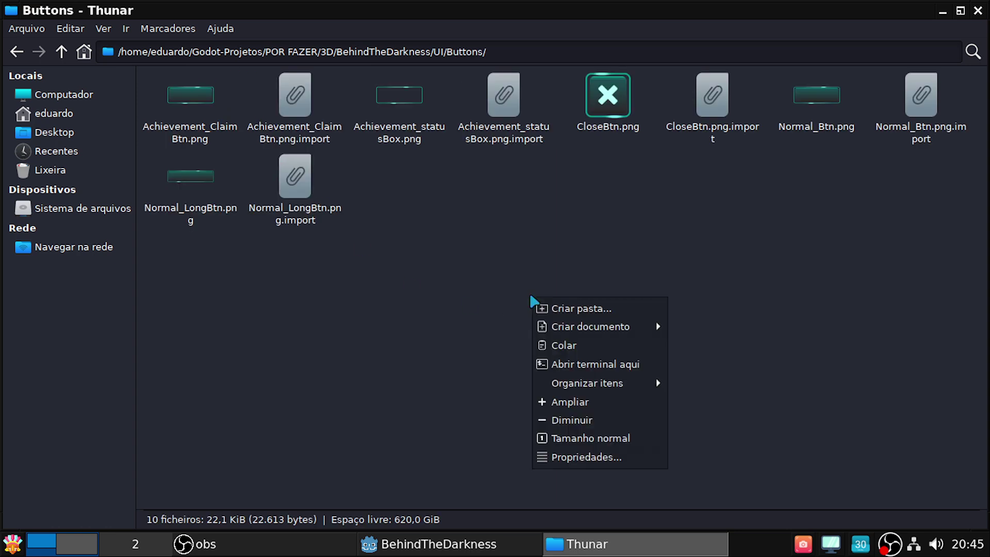
{"action": "left_click", "coordinate": [457, 249]}
{"action": "left_click", "coordinate": [62, 50]}
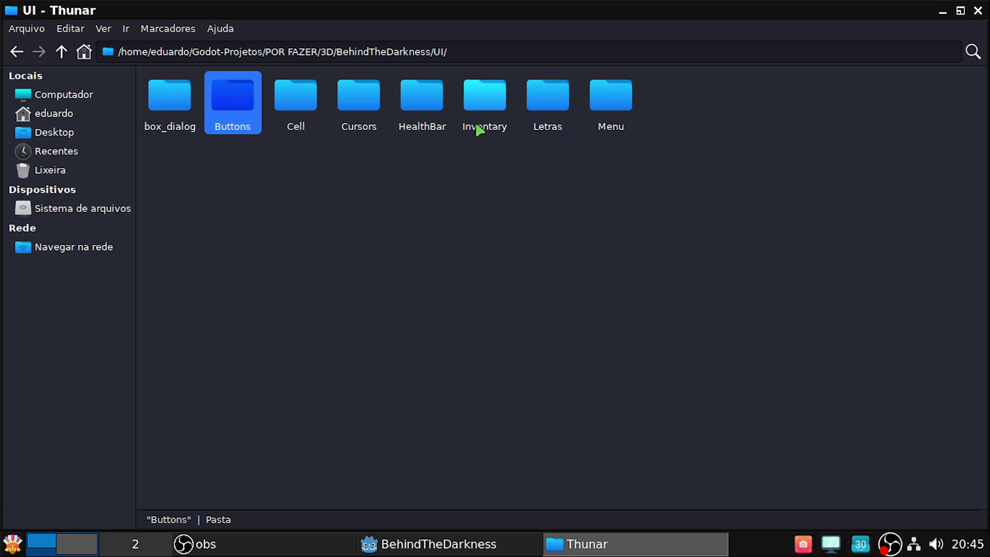
{"action": "double_click", "coordinate": [565, 109]}
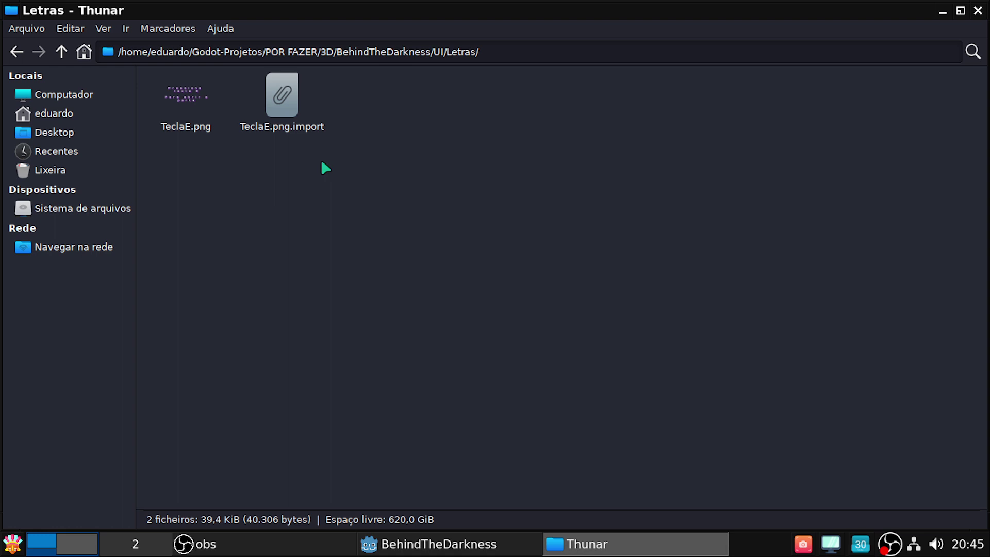
Paste both letter images into Letras and open LetraF.png in Viewnior
{"action": "right_click", "coordinate": [336, 187]}
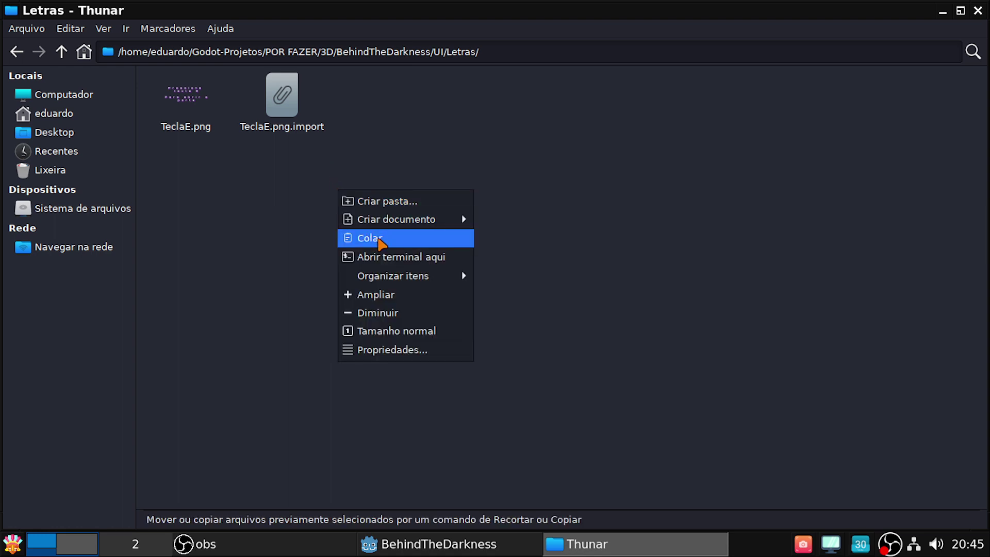
{"action": "left_click", "coordinate": [379, 239]}
{"action": "left_click", "coordinate": [380, 240]}
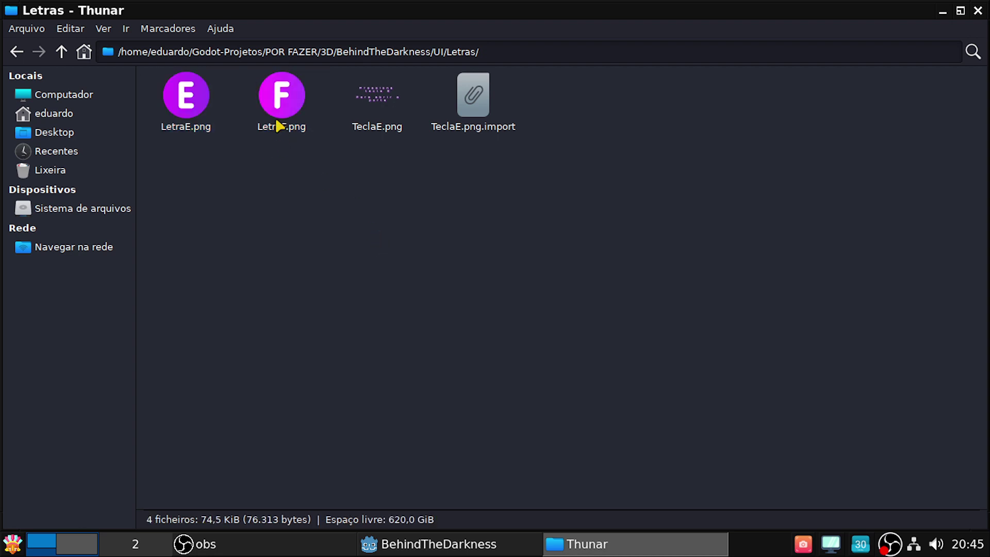
{"action": "right_click", "coordinate": [278, 126]}
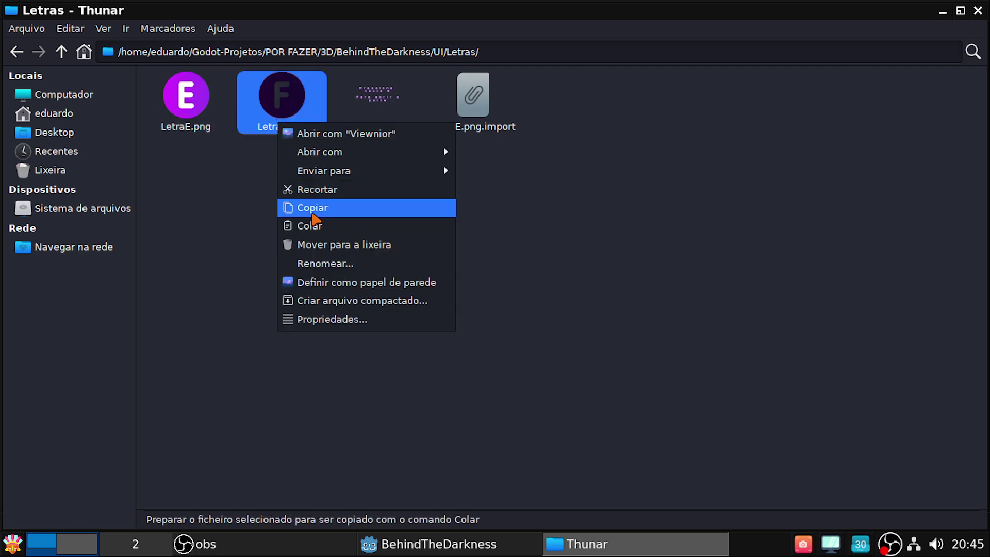
{"action": "left_click", "coordinate": [402, 133]}
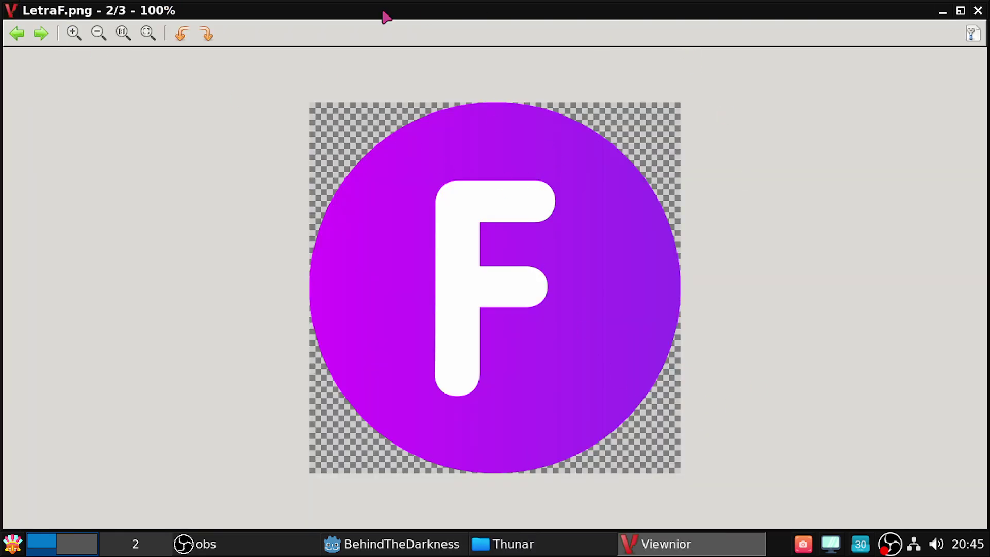
Check LetraF.png's properties in Viewnior (512 × 512 px PNG), then close the viewer
{"action": "left_click", "coordinate": [973, 34]}
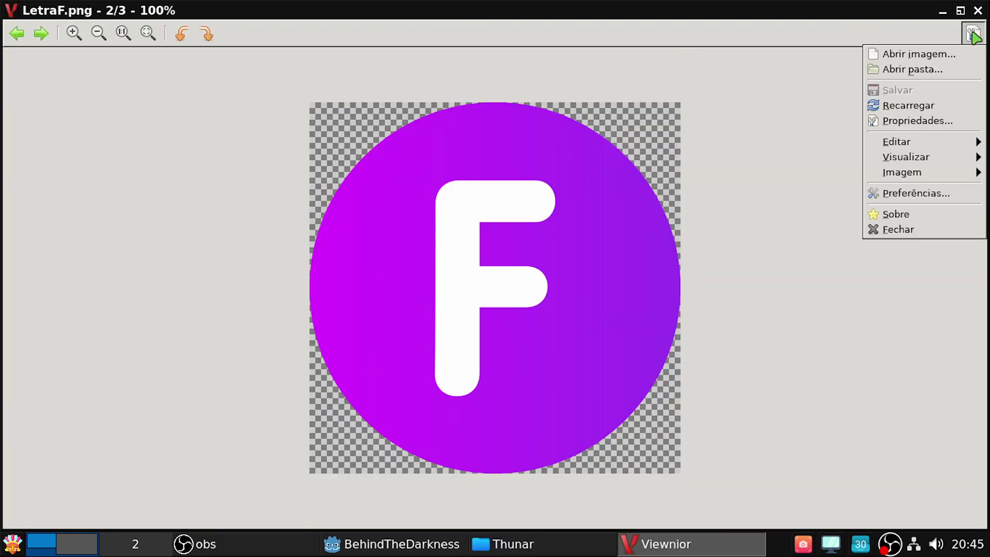
{"action": "left_click", "coordinate": [936, 119]}
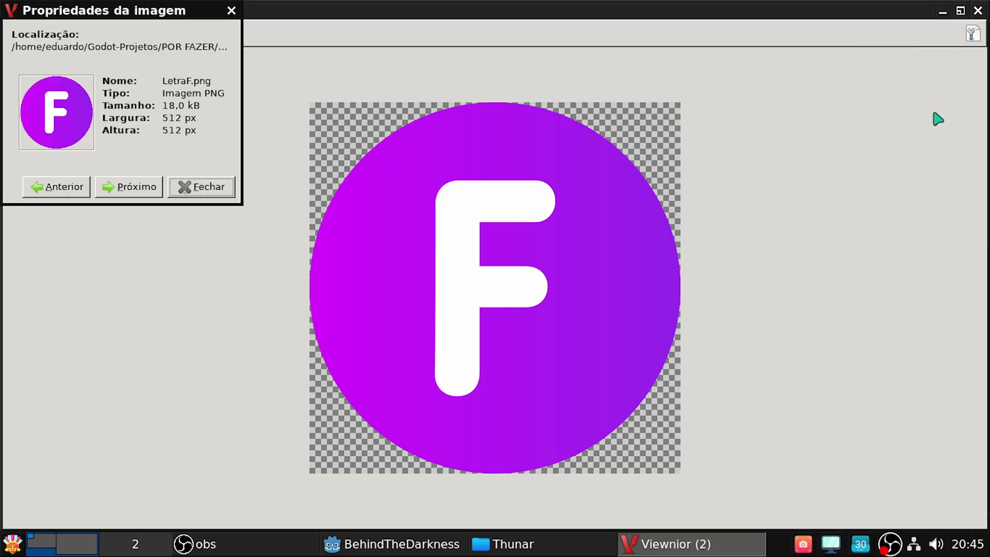
{"action": "left_click", "coordinate": [216, 195]}
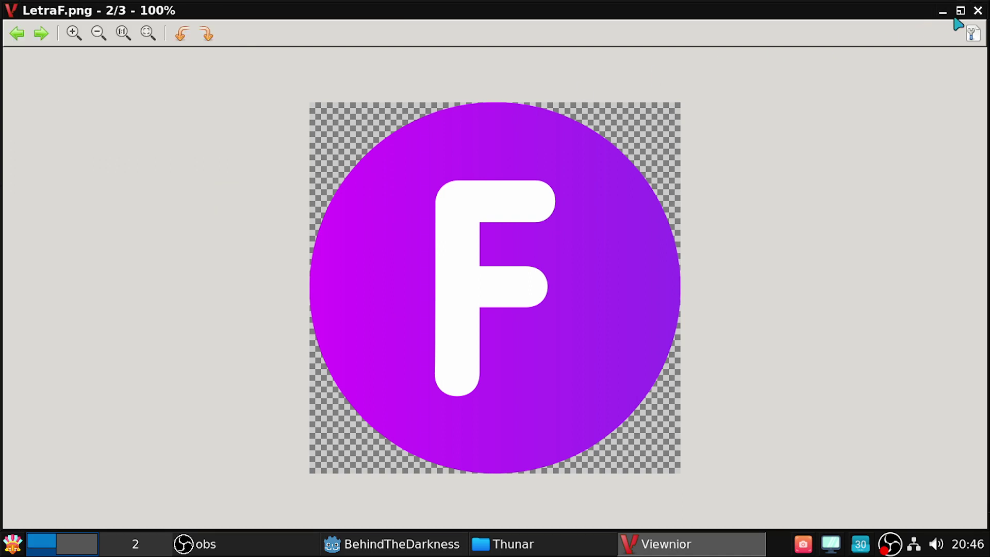
{"action": "left_click", "coordinate": [976, 12]}
Open LetraE.png in GIMP and resize it to 64 × 64 px
{"action": "right_click", "coordinate": [193, 112]}
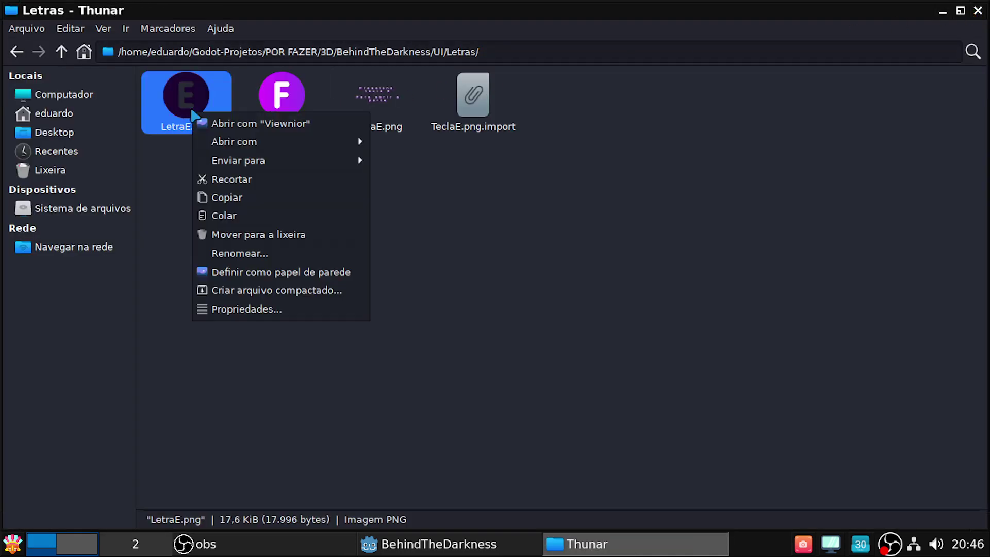
{"action": "mouse_move", "coordinate": [238, 142]}
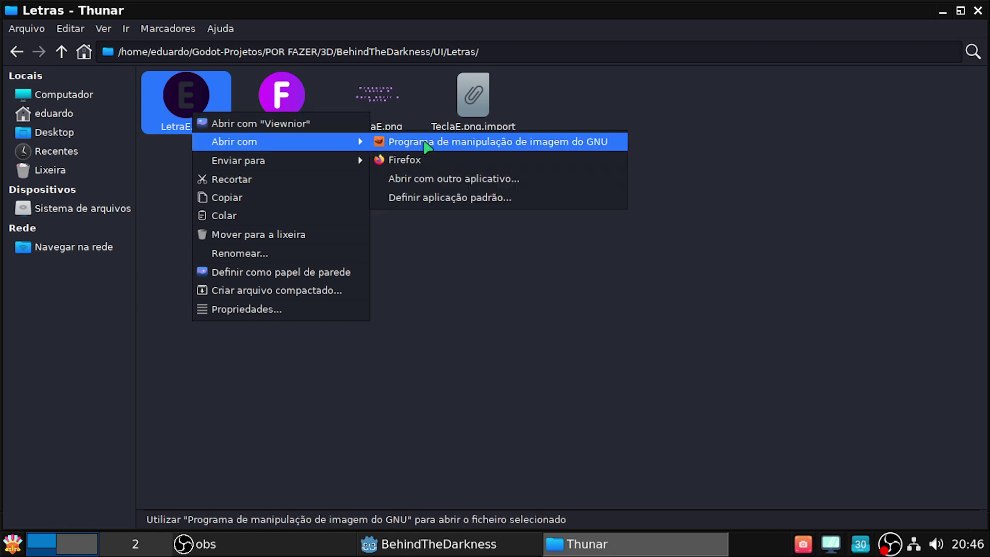
{"action": "left_click", "coordinate": [424, 142]}
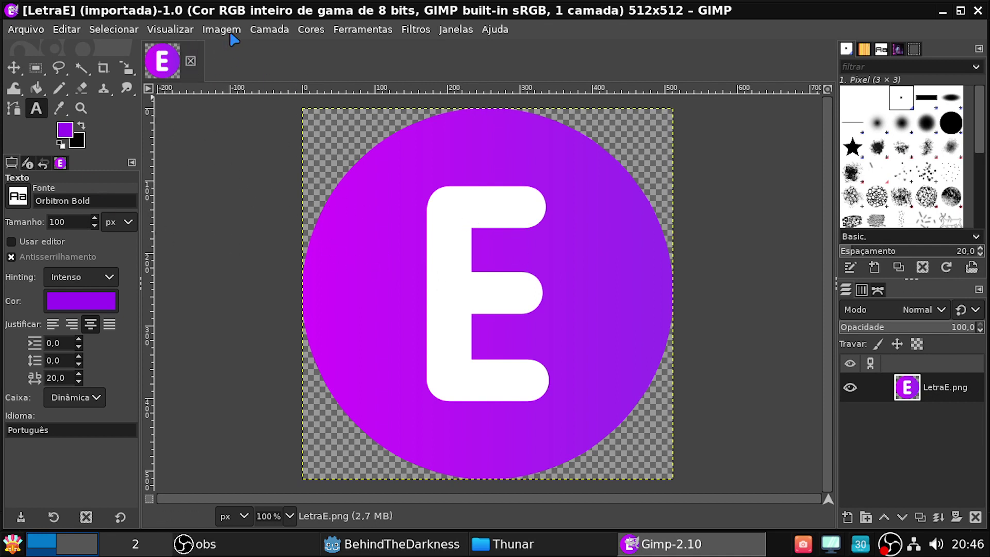
{"action": "left_click", "coordinate": [231, 32]}
{"action": "left_click", "coordinate": [287, 239]}
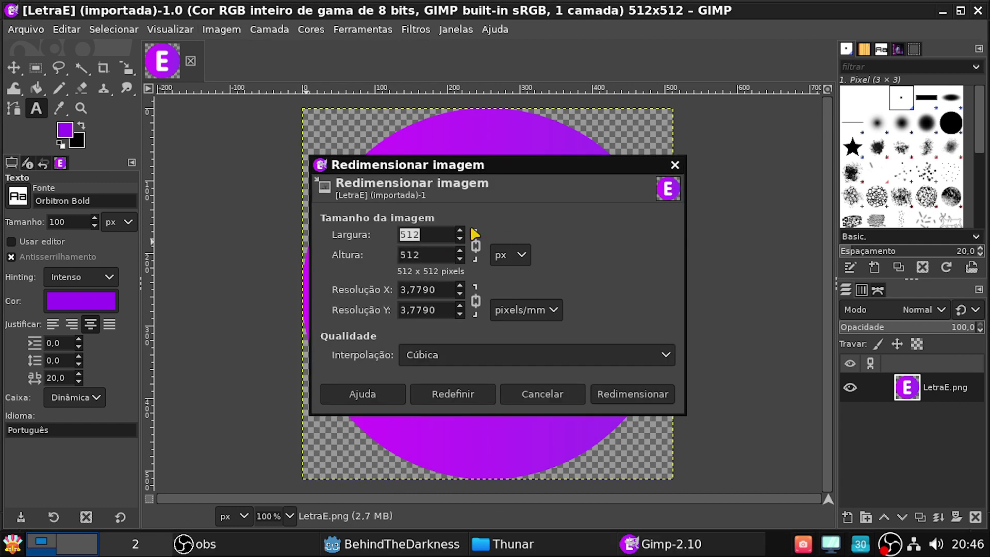
{"action": "type", "text": "640"}
{"action": "key", "text": "BackSpace"}
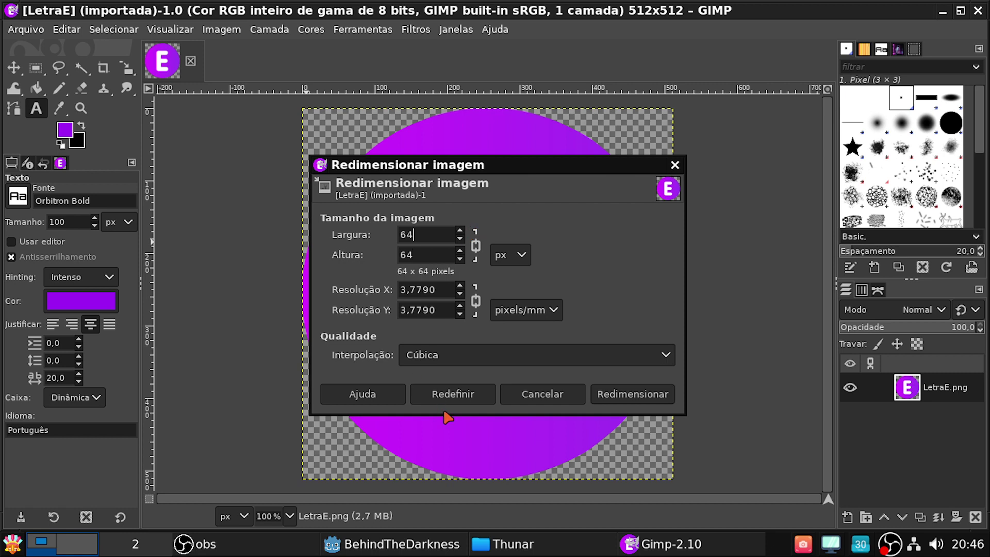
{"action": "left_click", "coordinate": [614, 398]}
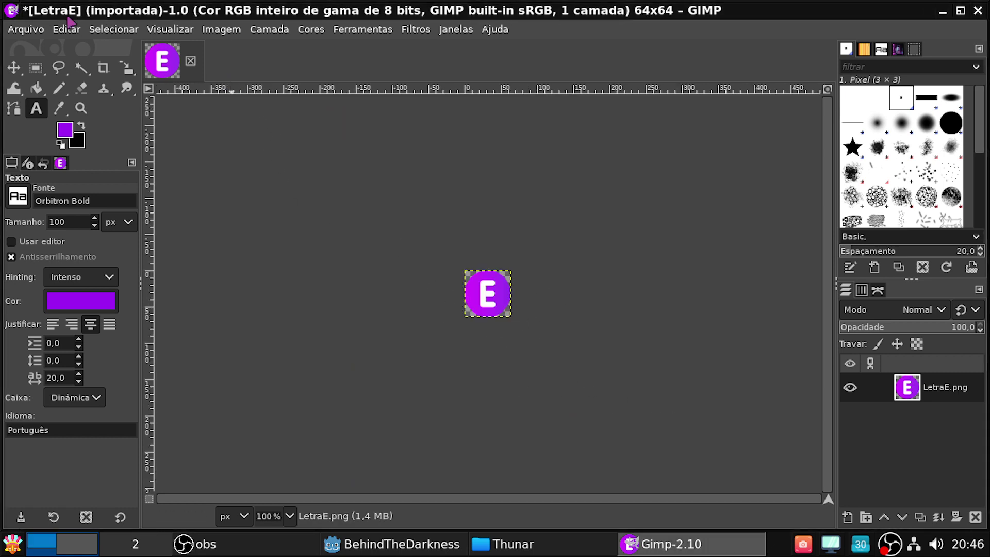
Overwrite LetraE.png, close the image discarding changes, and return to Thunar
{"action": "left_click", "coordinate": [36, 29]}
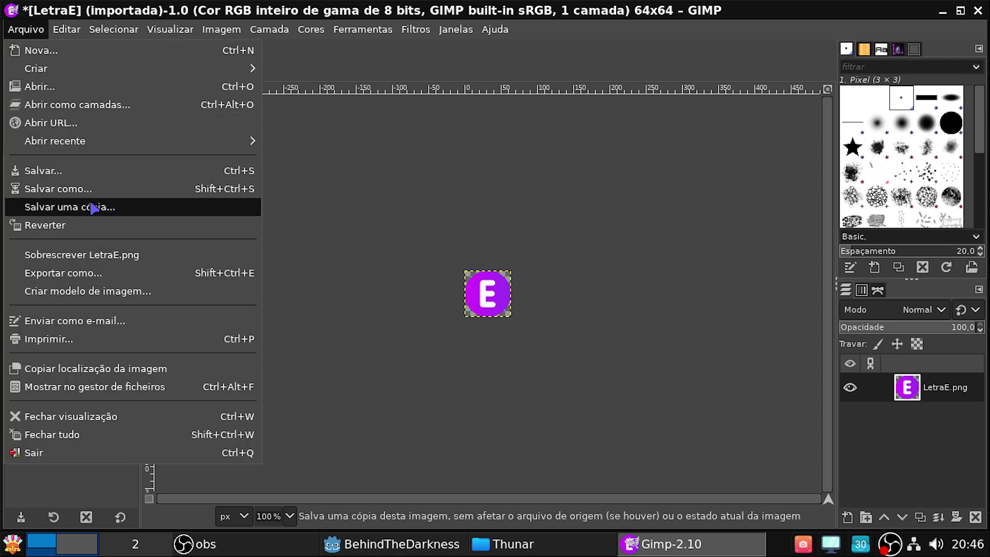
{"action": "left_click", "coordinate": [98, 253]}
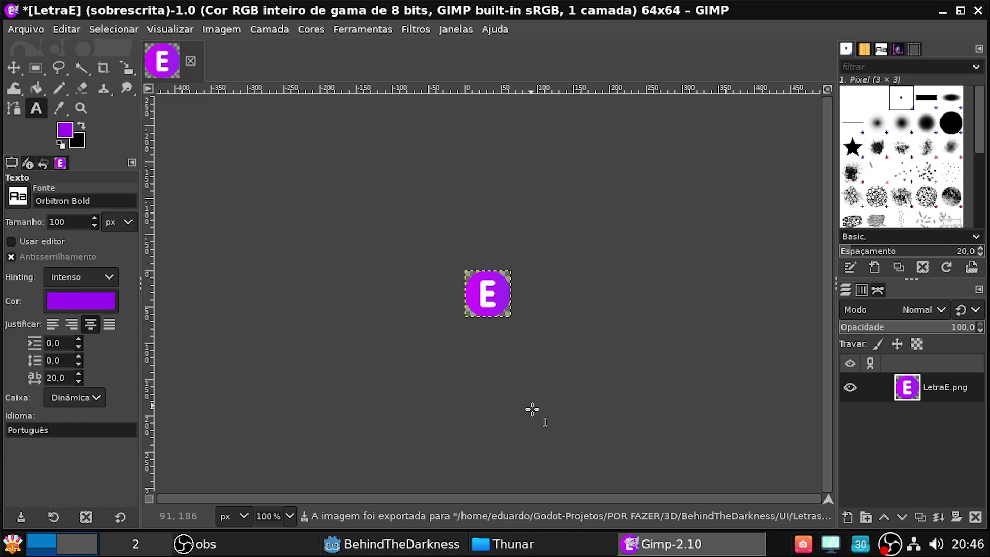
{"action": "left_click", "coordinate": [191, 61]}
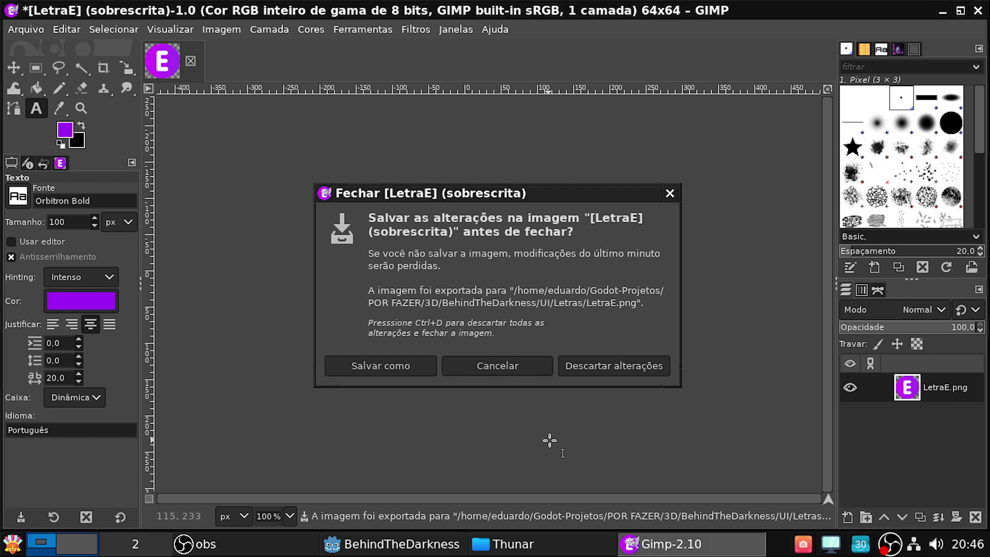
{"action": "left_click", "coordinate": [594, 370]}
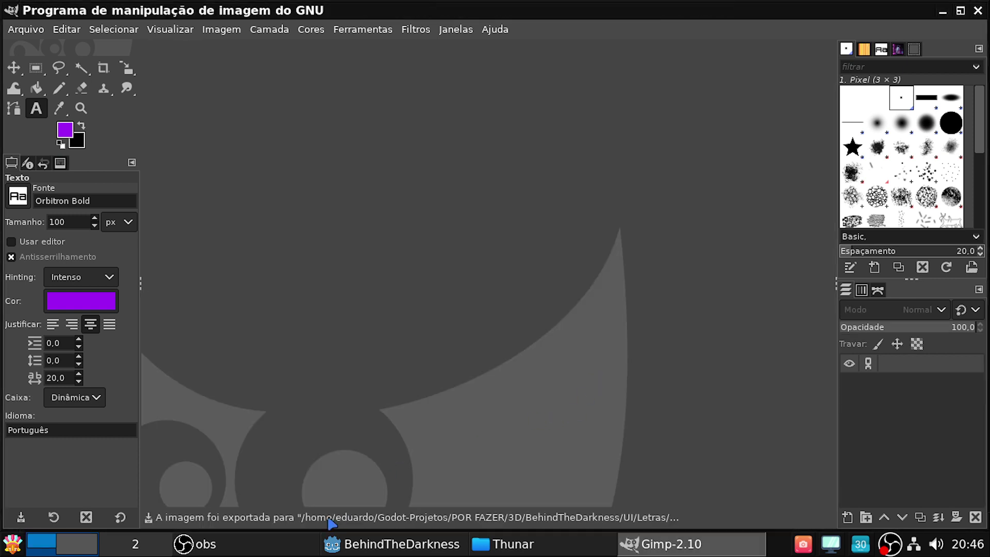
{"action": "left_click", "coordinate": [502, 544]}
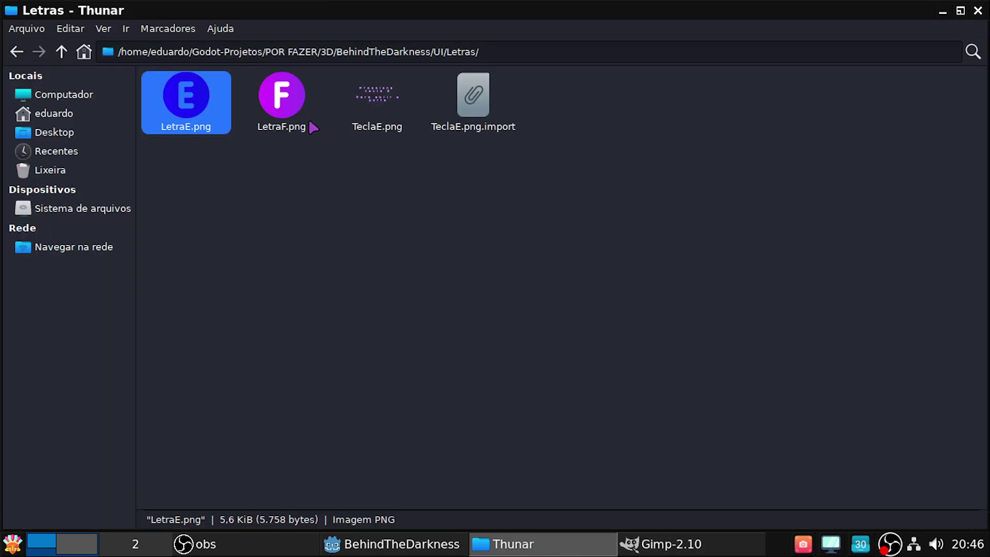
Drop LetraF.png into GIMP and resize it to 64 × 64 px
{"action": "mouse_move", "coordinate": [287, 101]}
{"action": "left_mouse_down"}
{"action": "mouse_move", "coordinate": [456, 294]}
{"action": "mouse_move", "coordinate": [441, 250]}
{"action": "left_mouse_up"}
{"action": "key", "text": "alt+Tab"}
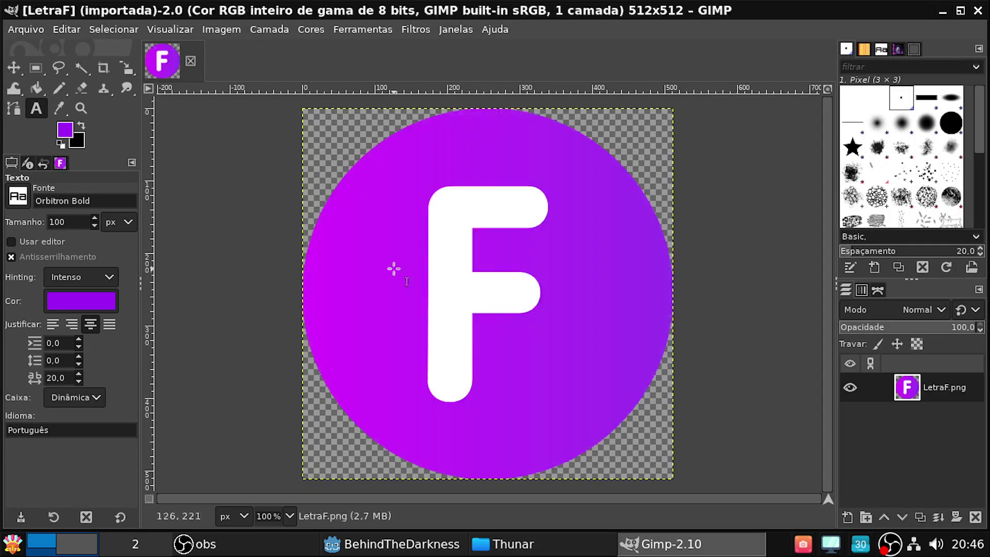
{"action": "left_click", "coordinate": [221, 29]}
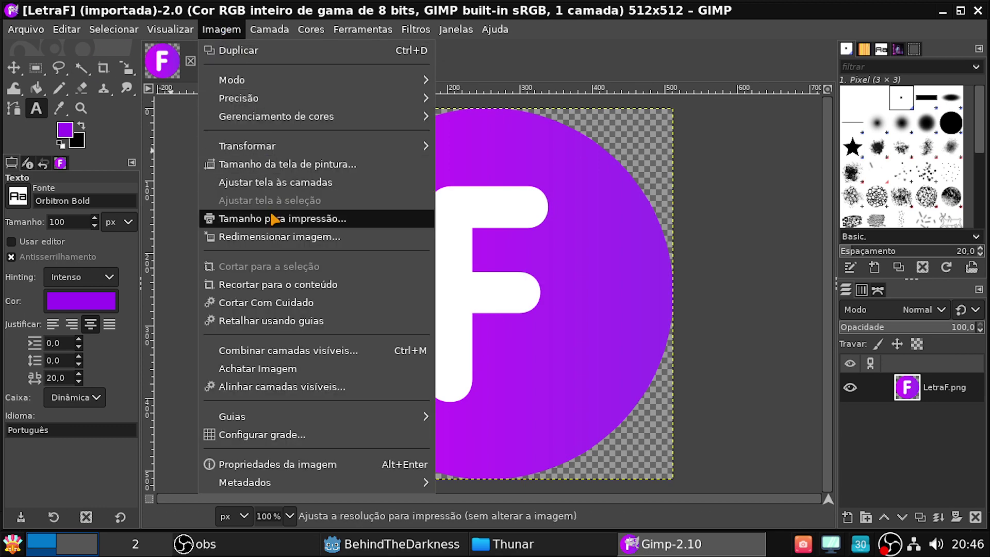
{"action": "left_click", "coordinate": [266, 240]}
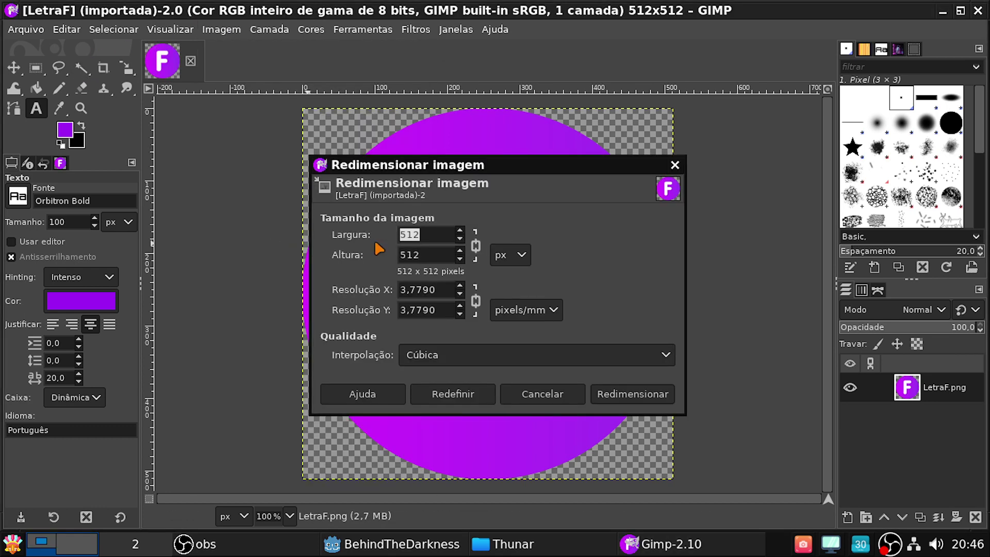
{"action": "type", "text": "64"}
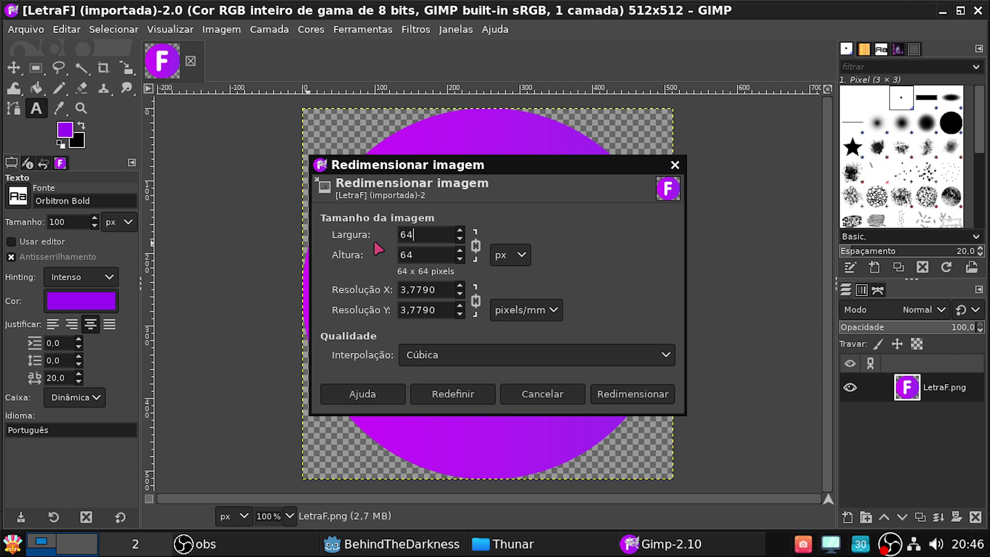
{"action": "left_click", "coordinate": [639, 394]}
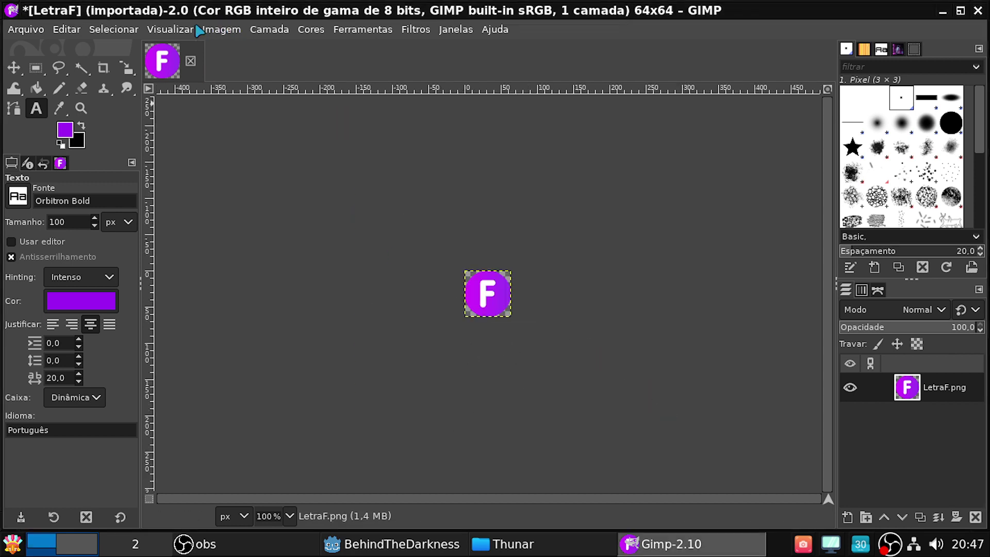
Overwrite LetraF.png and quit GIMP, discarding unsaved changes
{"action": "left_click", "coordinate": [26, 30]}
{"action": "left_click", "coordinate": [73, 256]}
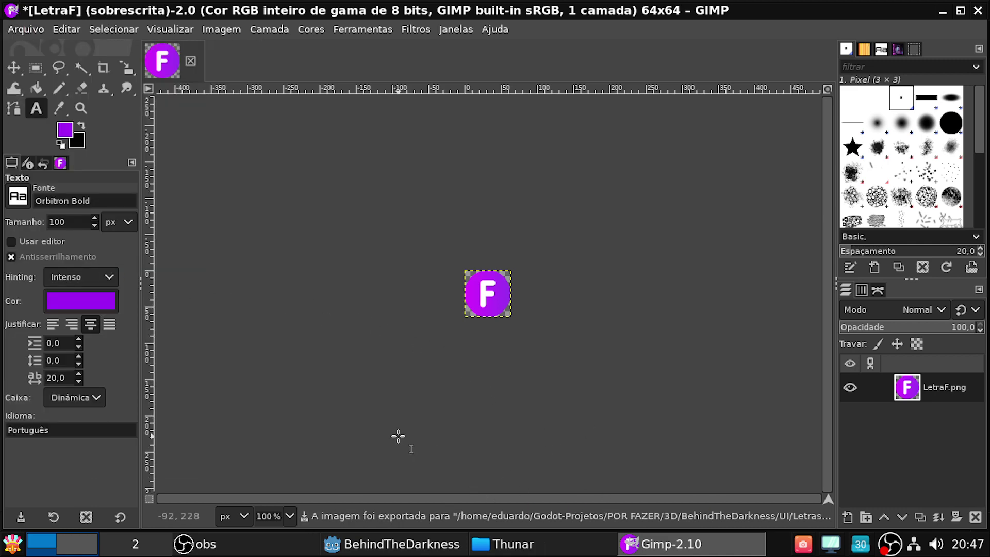
{"action": "left_click", "coordinate": [978, 11]}
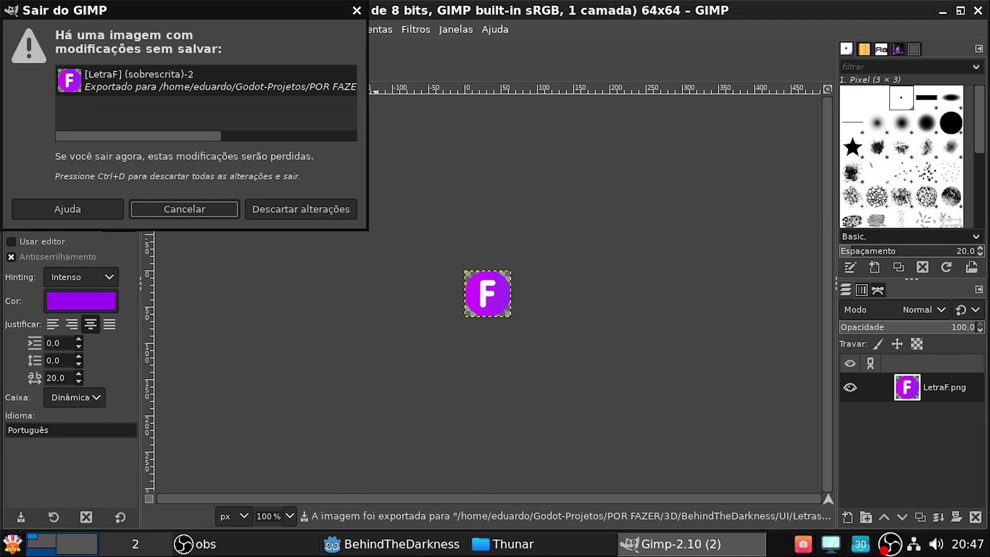
{"action": "left_click", "coordinate": [274, 211]}
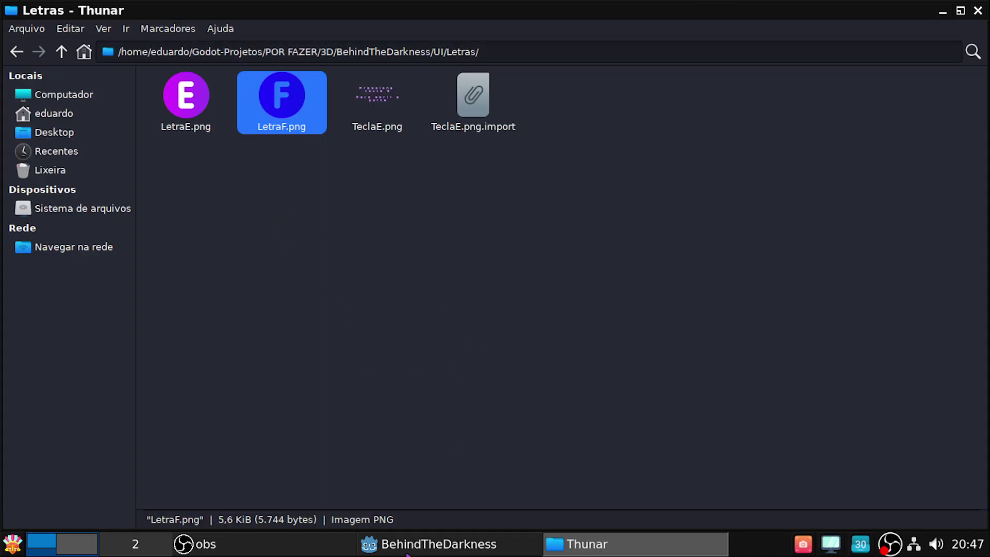
Select LetraE.png in FileSystem, open carro_player, enlarge the scene tree, and expand camera
{"action": "left_click", "coordinate": [415, 553]}
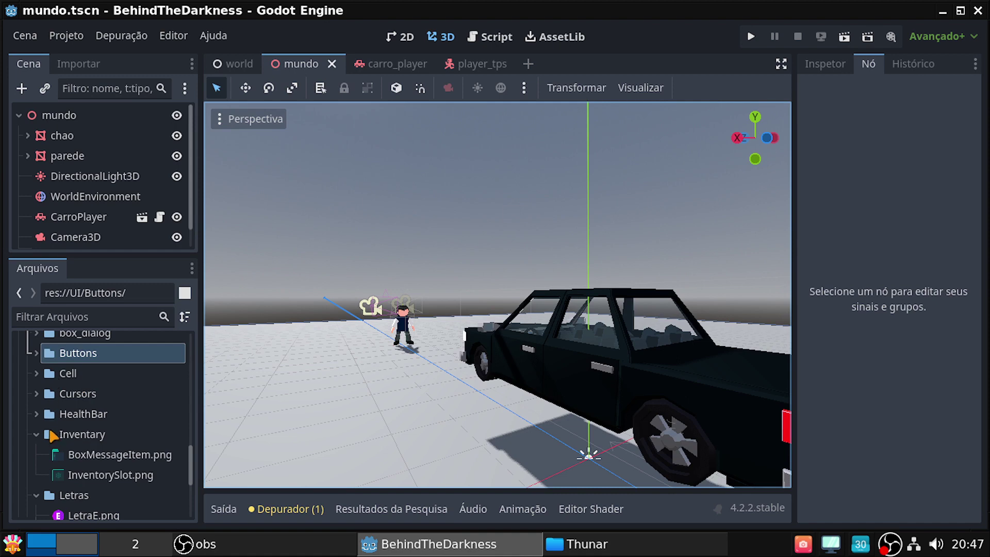
{"action": "scroll", "coordinate": [56, 456], "scroll_direction": "down", "scroll_amount": 3}
{"action": "left_click", "coordinate": [87, 451]}
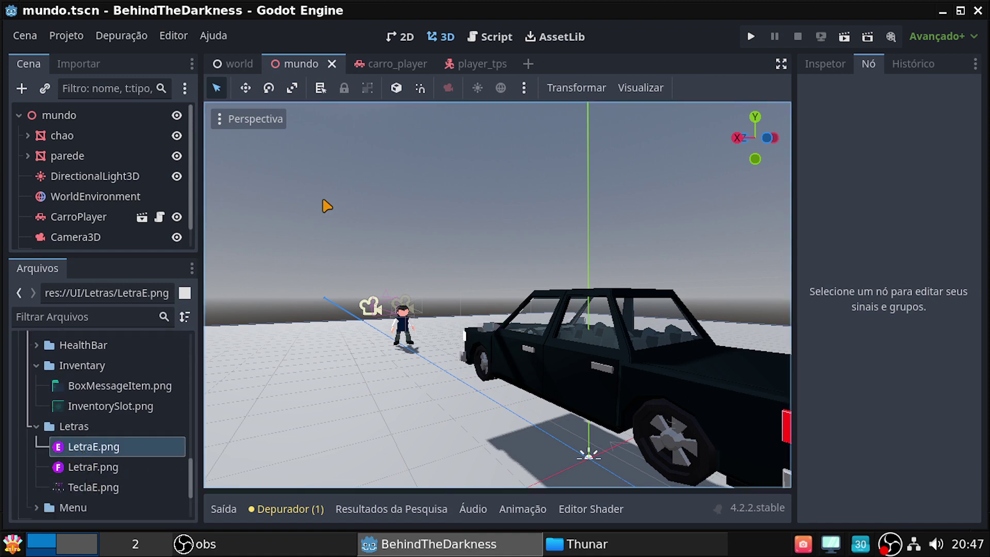
{"action": "left_click", "coordinate": [381, 61]}
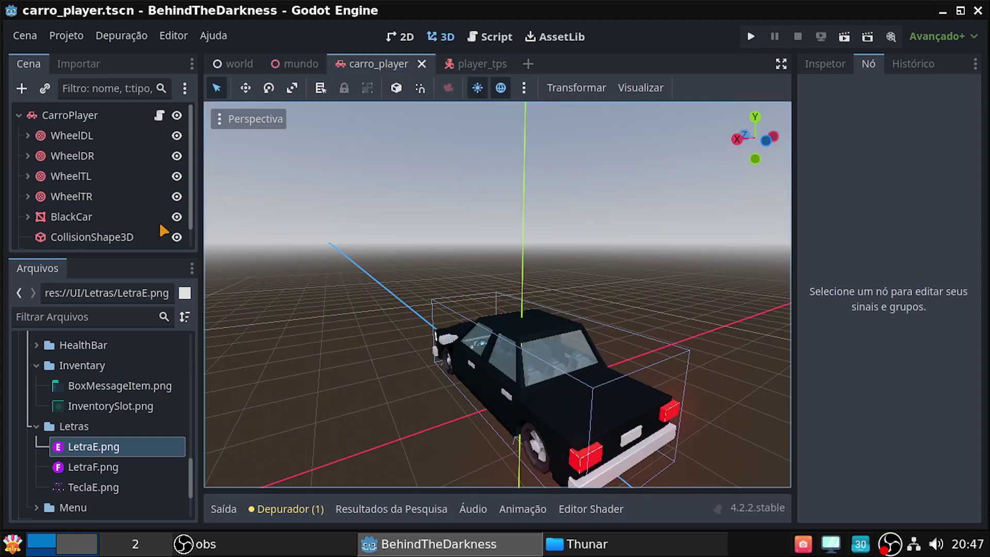
{"action": "left_click_drag", "start_coordinate": [117, 256], "coordinate": [175, 330]}
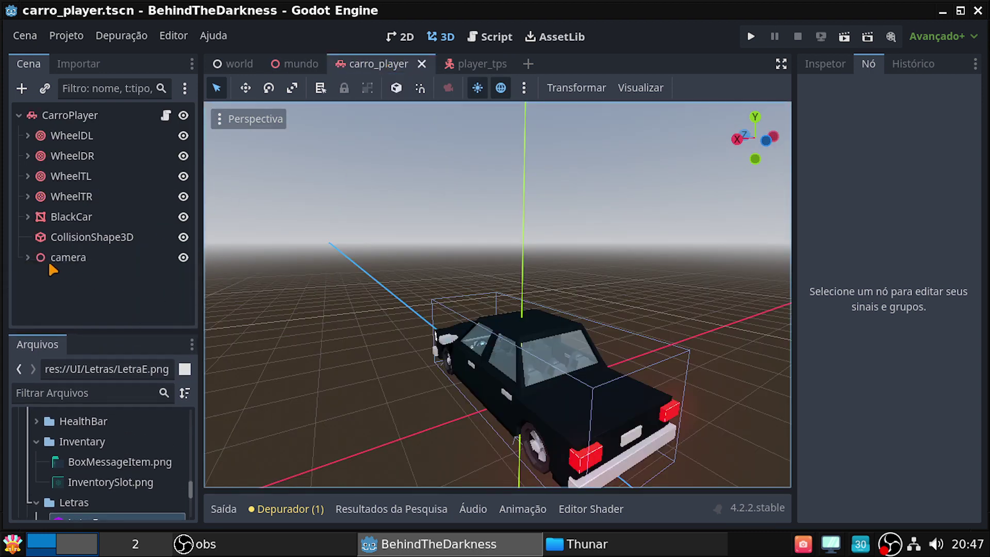
{"action": "left_click", "coordinate": [28, 257]}
{"action": "scroll", "coordinate": [88, 276], "scroll_direction": "down", "scroll_amount": 1}
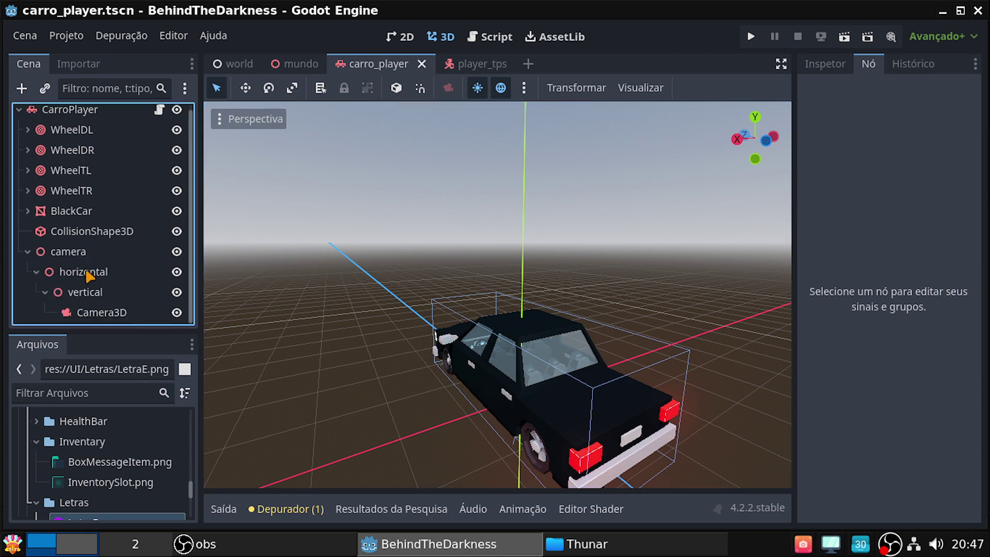
{"action": "scroll", "coordinate": [87, 273], "scroll_direction": "up", "scroll_amount": 1}
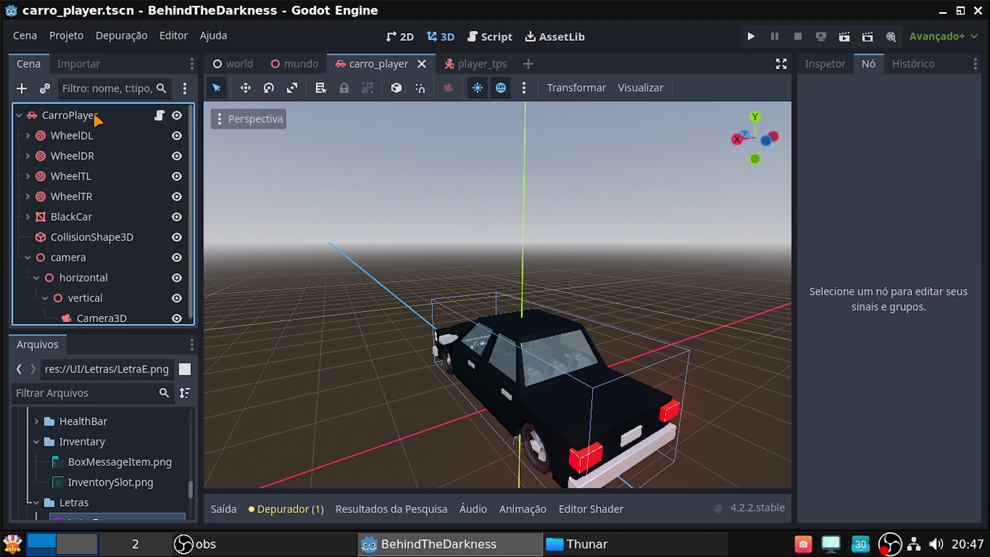
{"action": "left_click", "coordinate": [77, 115]}
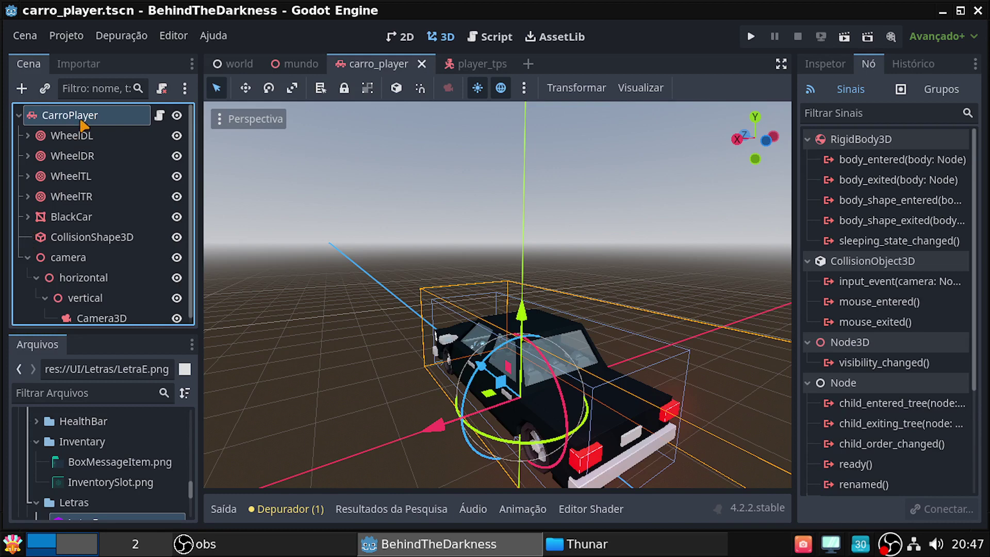
Add a Node3D child under CarroPlayer and rename it Letra_E
{"action": "left_click", "coordinate": [28, 257]}
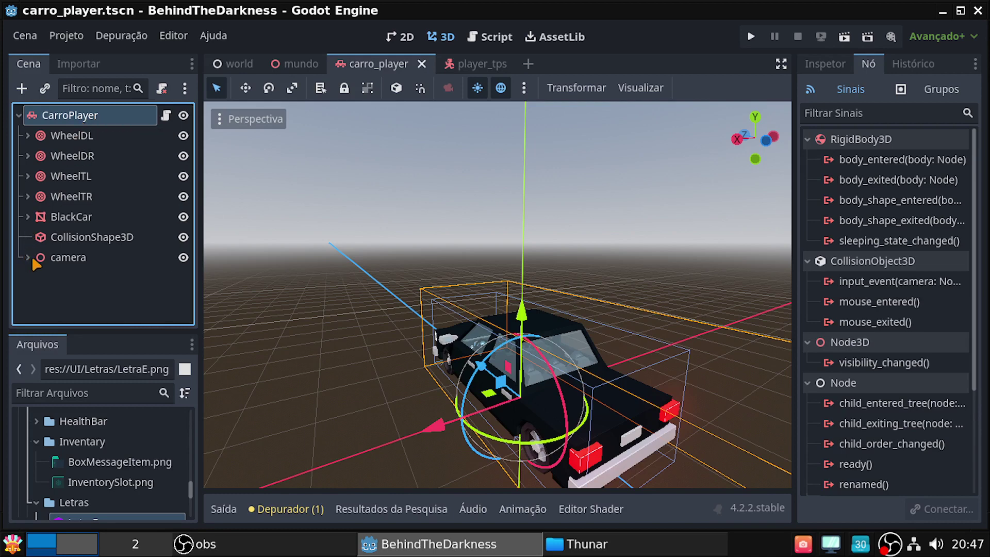
{"action": "right_click", "coordinate": [82, 108]}
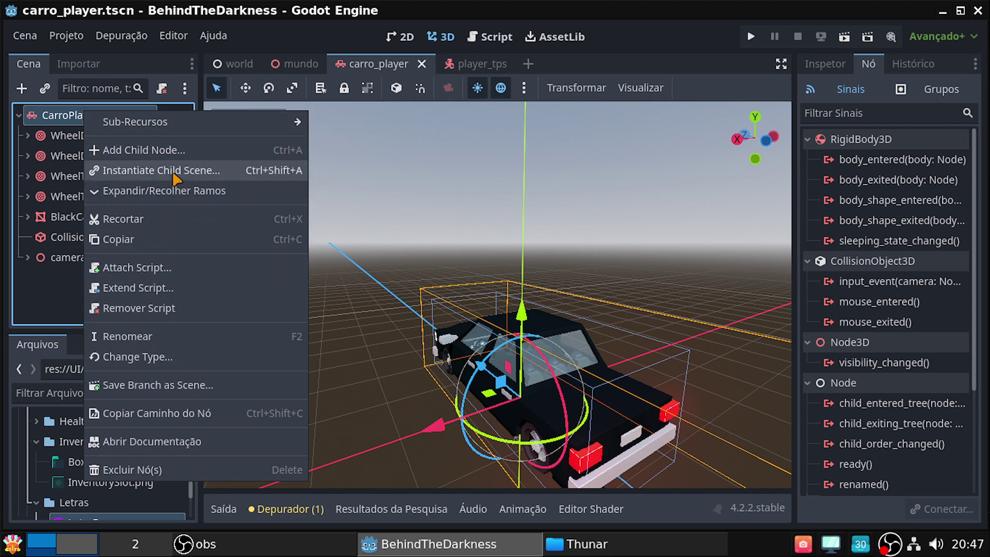
{"action": "left_click", "coordinate": [171, 149]}
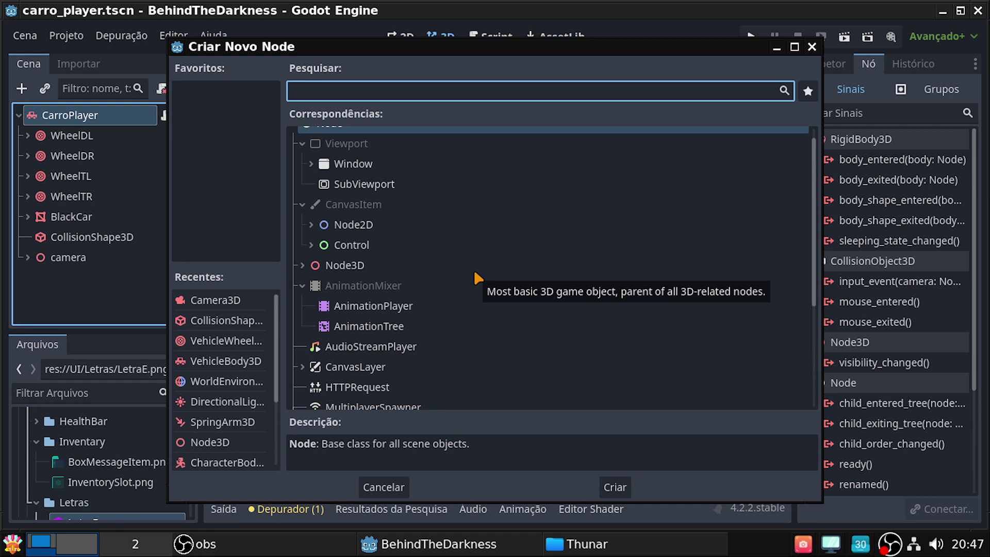
{"action": "type", "text": "node"}
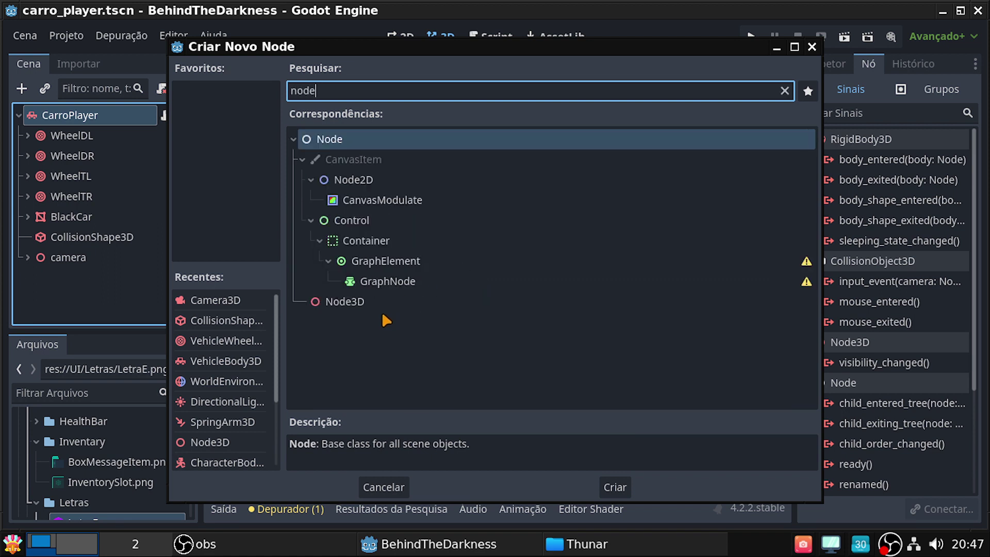
{"action": "left_click", "coordinate": [375, 310]}
{"action": "left_click", "coordinate": [622, 486]}
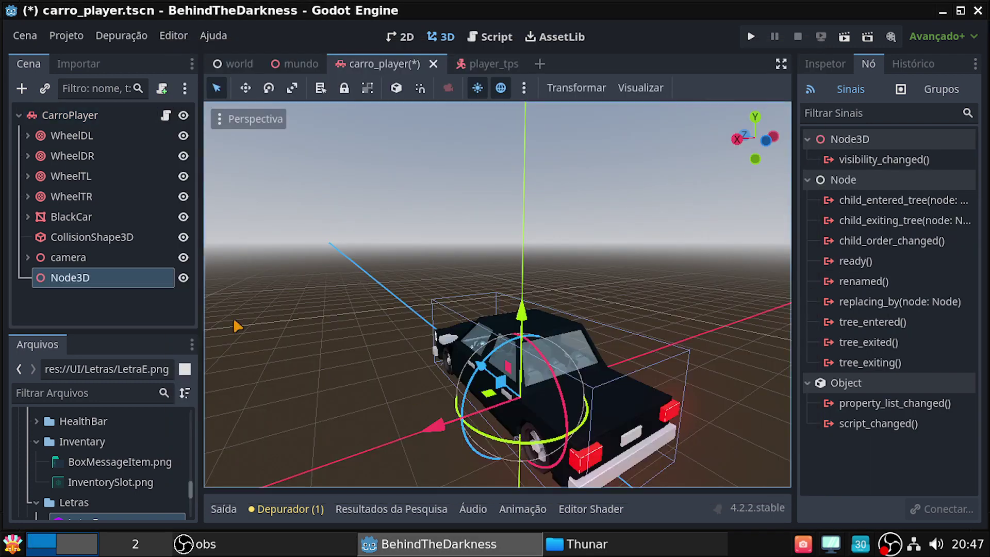
{"action": "double_click", "coordinate": [117, 277]}
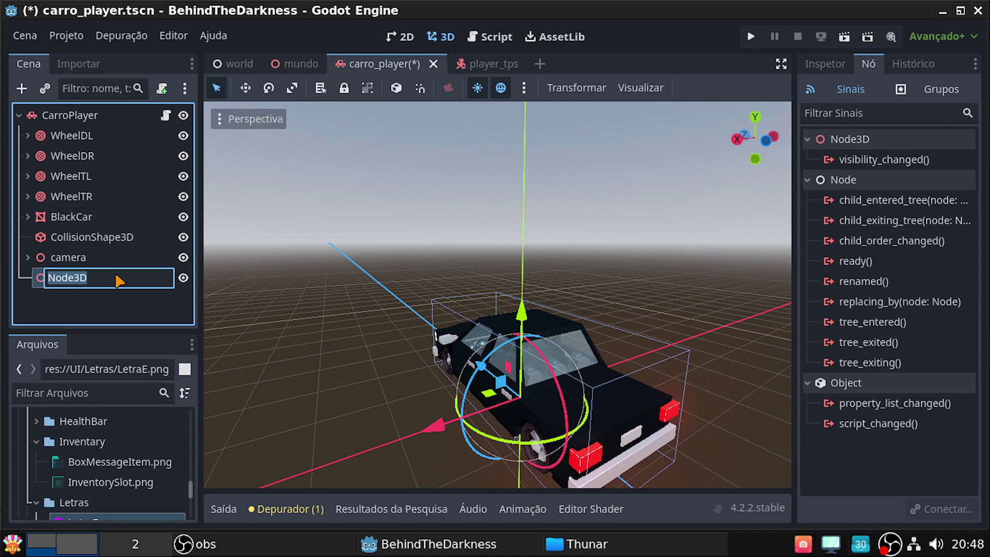
{"action": "type", "text": "L"}
{"action": "type", "text": "re"}
{"action": "type", "text": "a_"}
{"action": "type", "text": "E"}
{"action": "key", "text": "Return"}
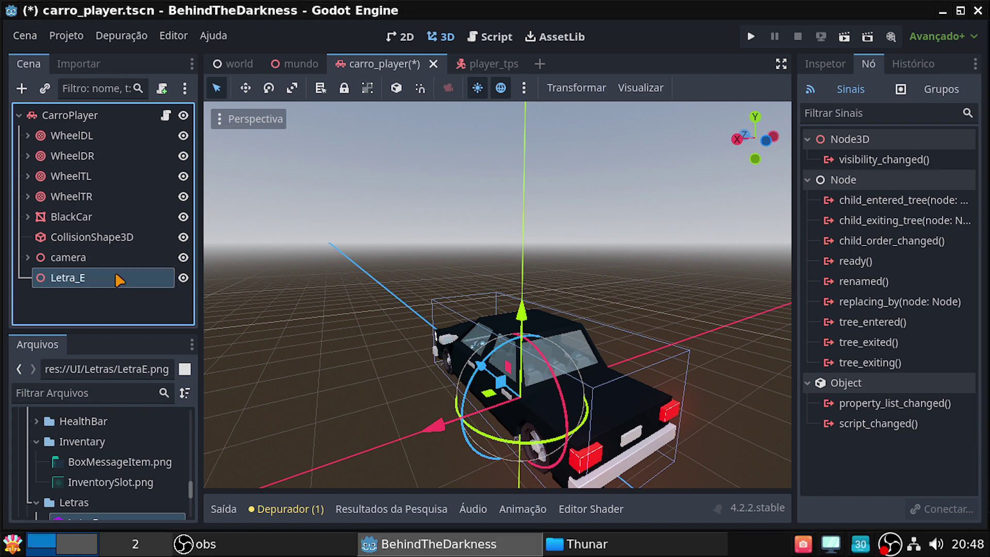
Add a Sprite3D child under Letra_E and inspect Letra_E's transform properties
{"action": "right_click", "coordinate": [88, 278]}
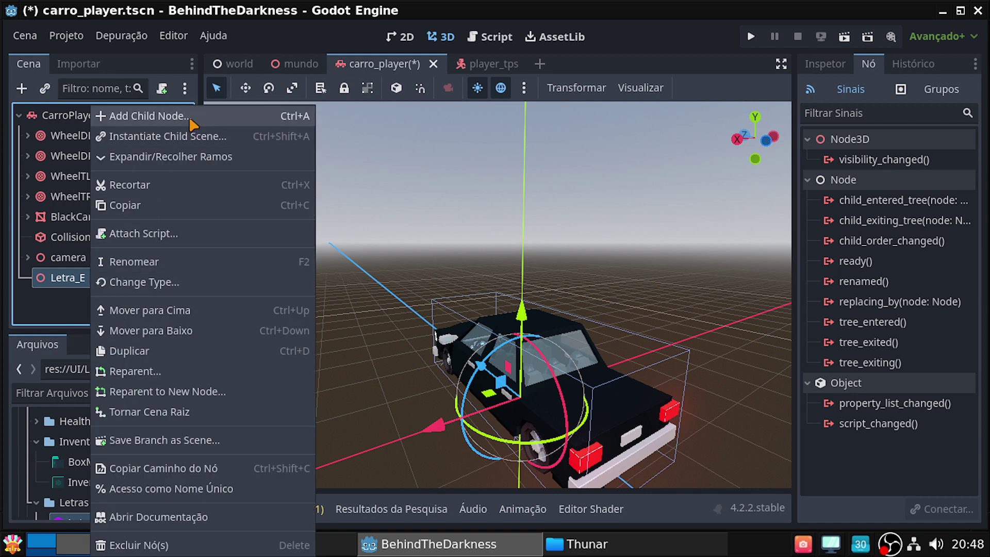
{"action": "left_click", "coordinate": [192, 124]}
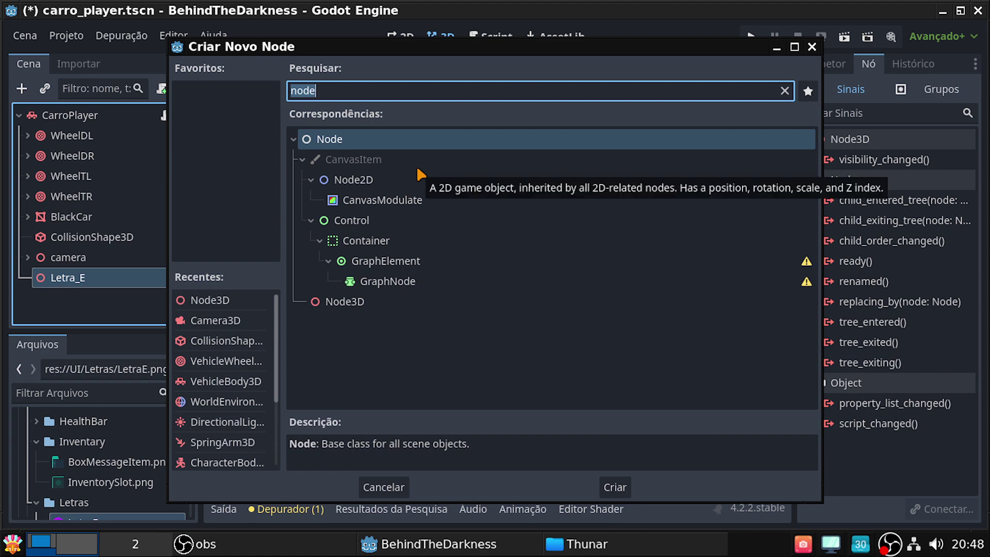
{"action": "type", "text": "spr"}
{"action": "key", "text": "Return"}
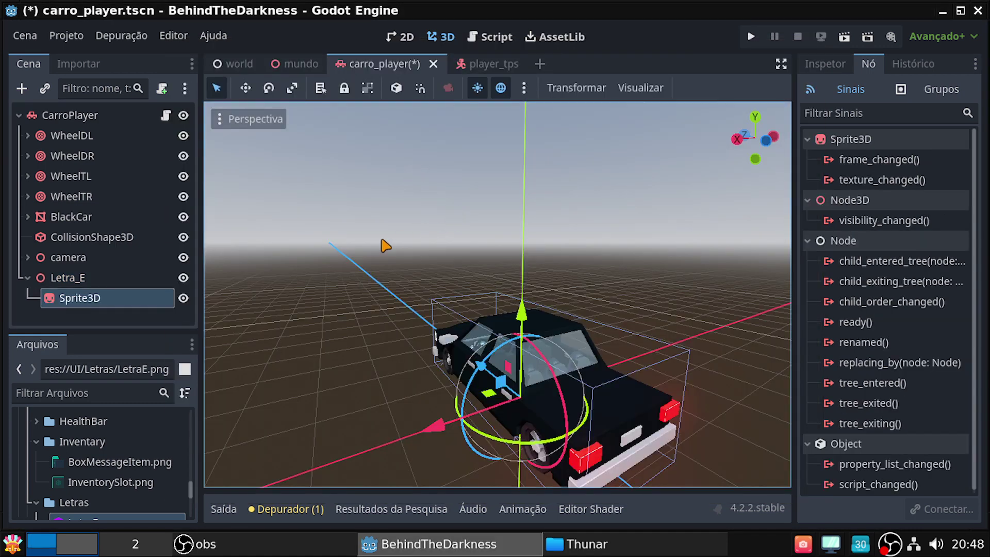
{"action": "left_click", "coordinate": [93, 279]}
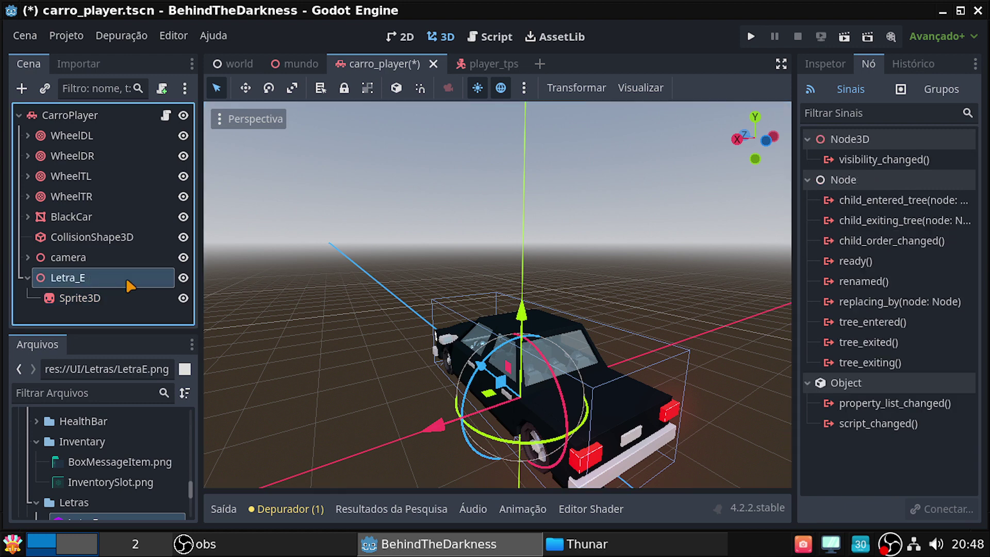
{"action": "left_click", "coordinate": [106, 299]}
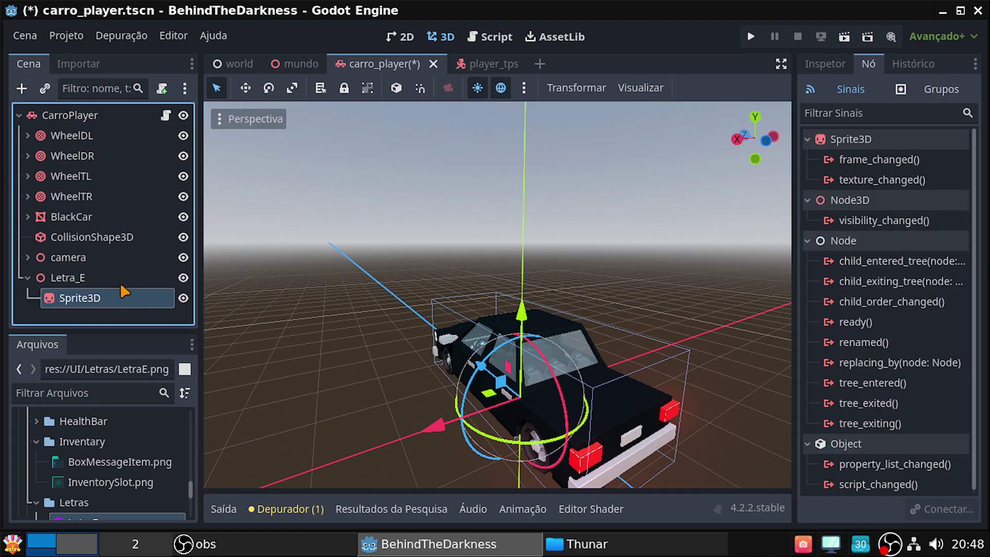
{"action": "left_click", "coordinate": [88, 282]}
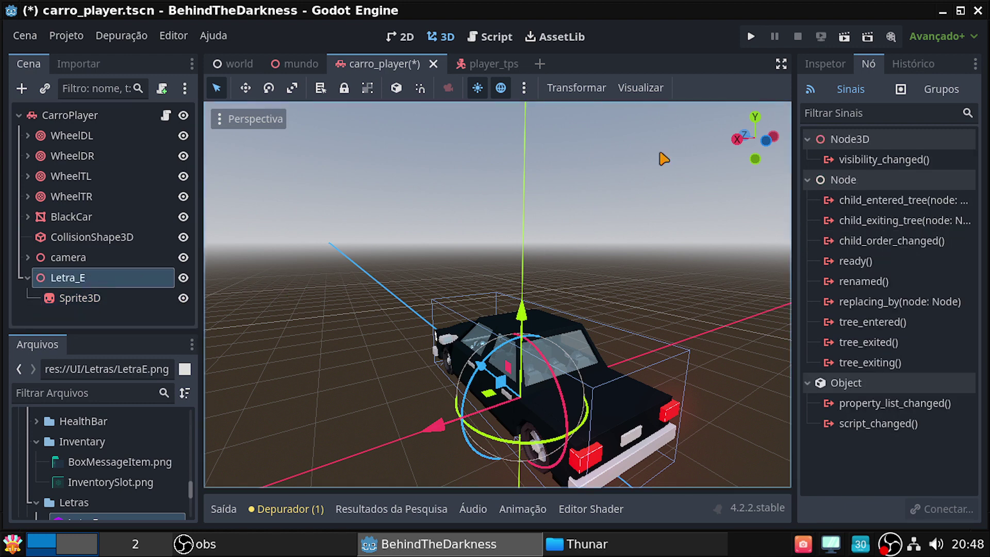
{"action": "left_click", "coordinate": [819, 64]}
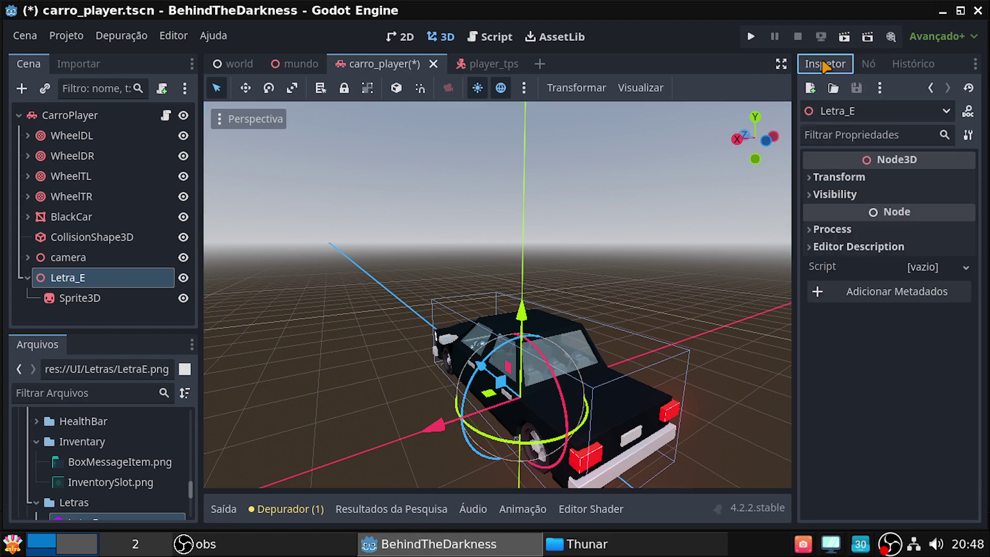
{"action": "left_click", "coordinate": [831, 177]}
{"action": "left_click", "coordinate": [102, 299]}
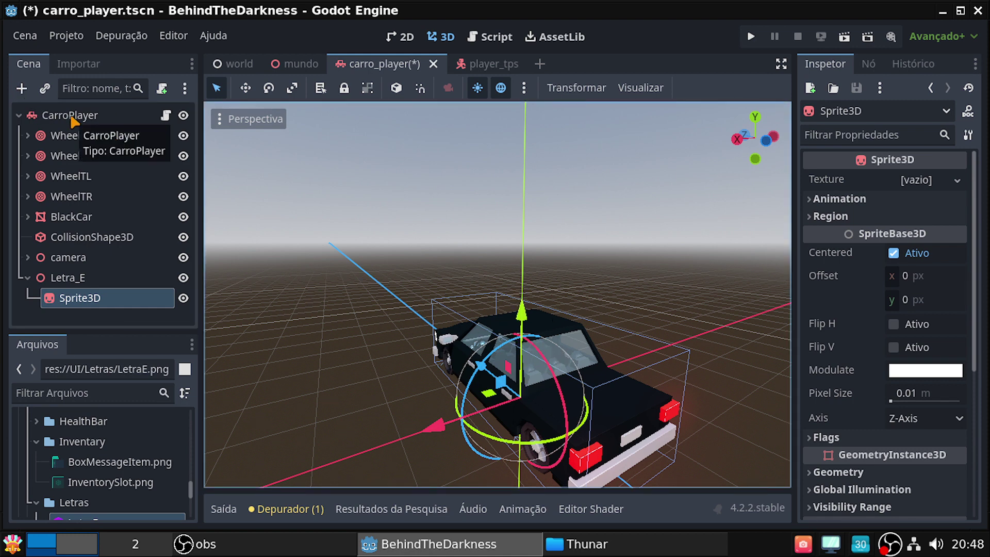
Rename the Sprite3D node to Sprite_Letra_E
{"action": "double_click", "coordinate": [81, 300]}
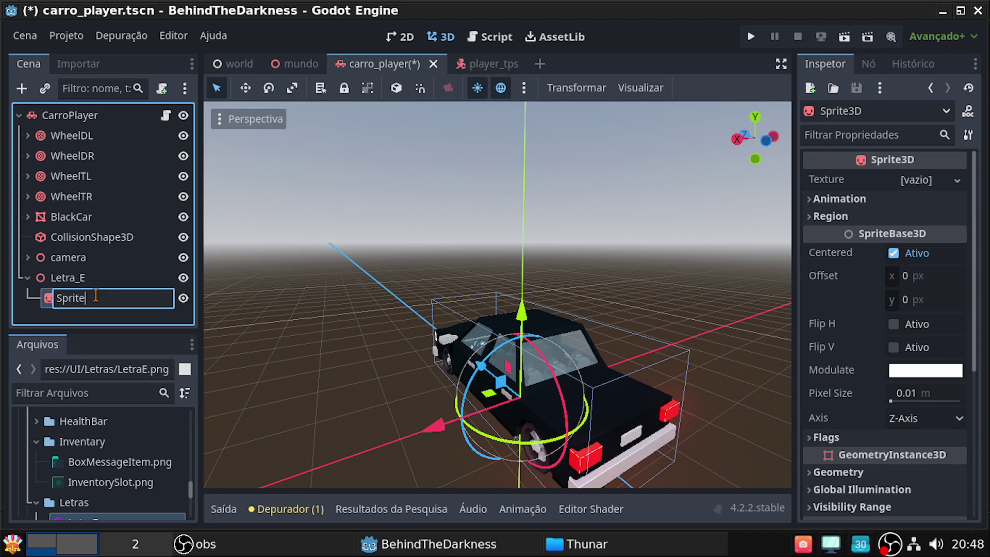
{"action": "type", "text": "_Letra_E"}
{"action": "key", "text": "Return"}
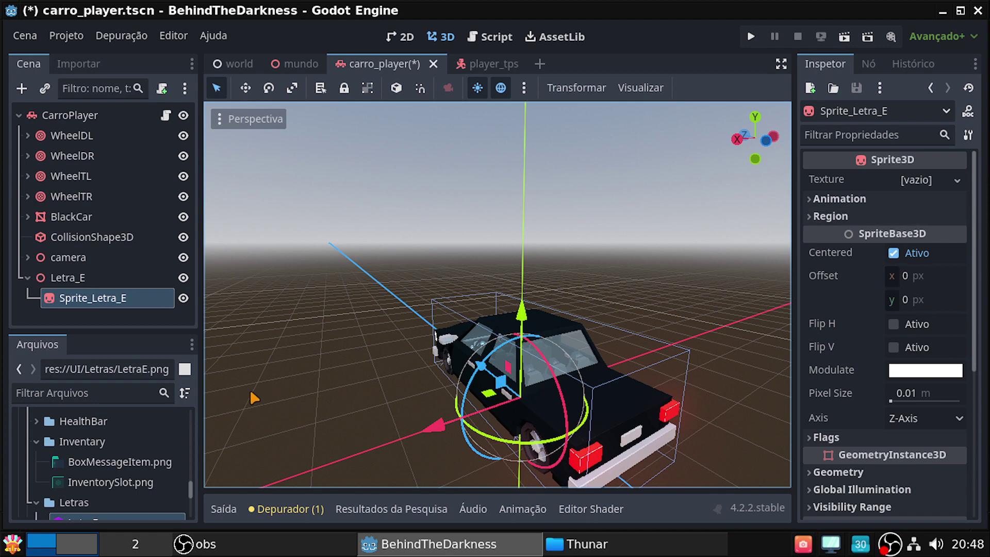
{"action": "scroll", "coordinate": [147, 472], "scroll_direction": "down", "scroll_amount": 2}
{"action": "scroll", "coordinate": [146, 472], "scroll_direction": "down", "scroll_amount": 2}
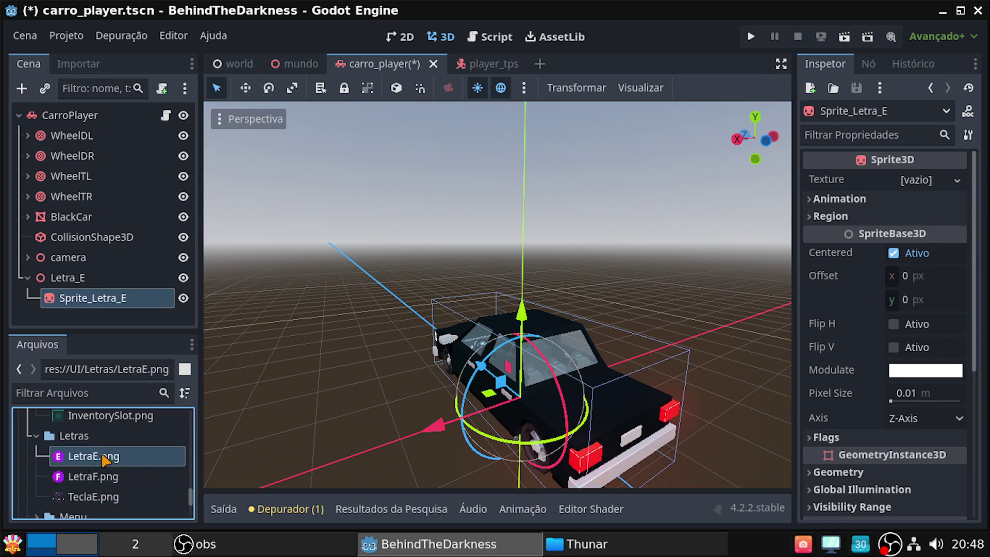
Set LetraE.png as Sprite_Letra_E's texture and lift the sprite above the car roof
{"action": "mouse_move", "coordinate": [97, 456]}
{"action": "left_mouse_down"}
{"action": "mouse_move", "coordinate": [801, 303]}
{"action": "mouse_move", "coordinate": [856, 199]}
{"action": "mouse_move", "coordinate": [908, 180]}
{"action": "left_mouse_up"}
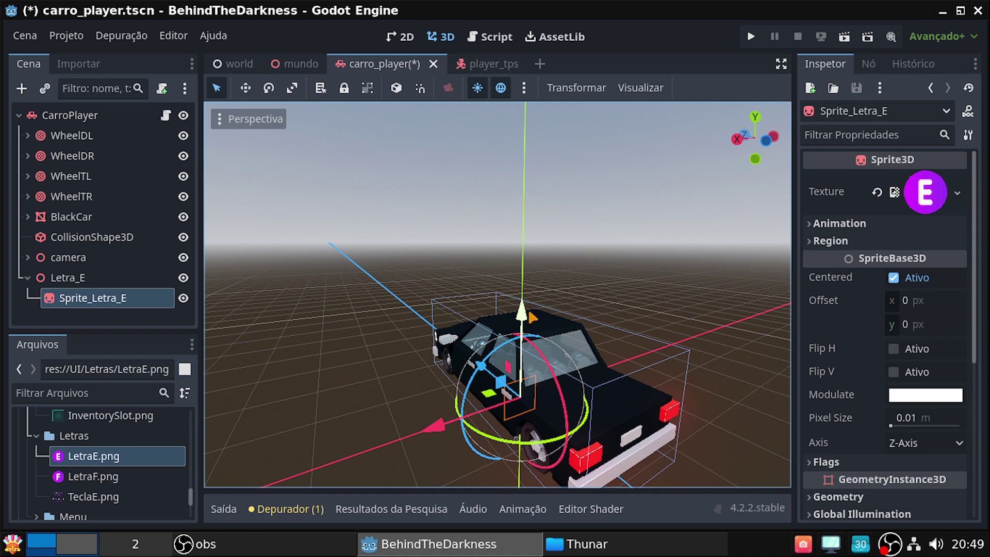
{"action": "left_click_drag", "start_coordinate": [524, 310], "coordinate": [552, 185]}
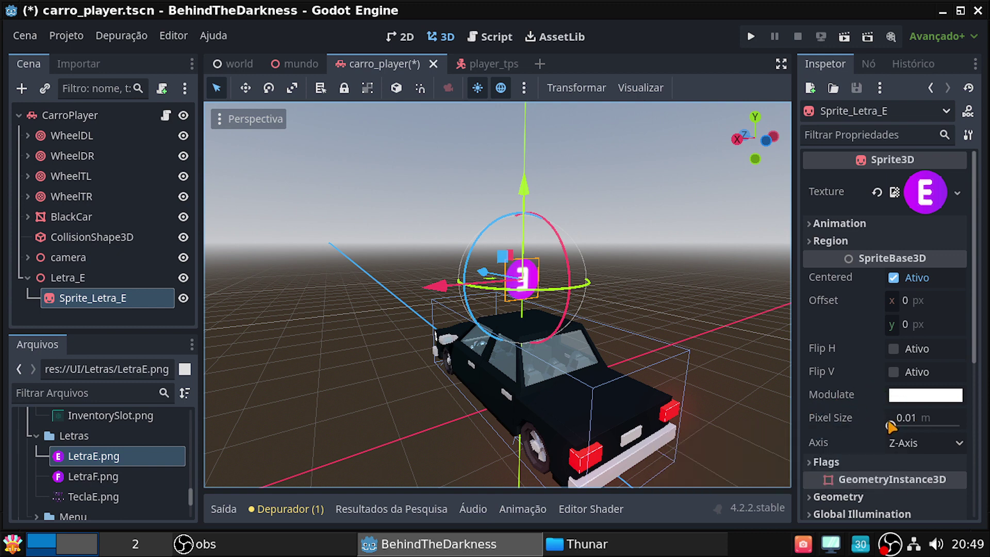
Set the sprite's Billboard flag to Enabled in the Inspector
{"action": "left_click", "coordinate": [851, 458]}
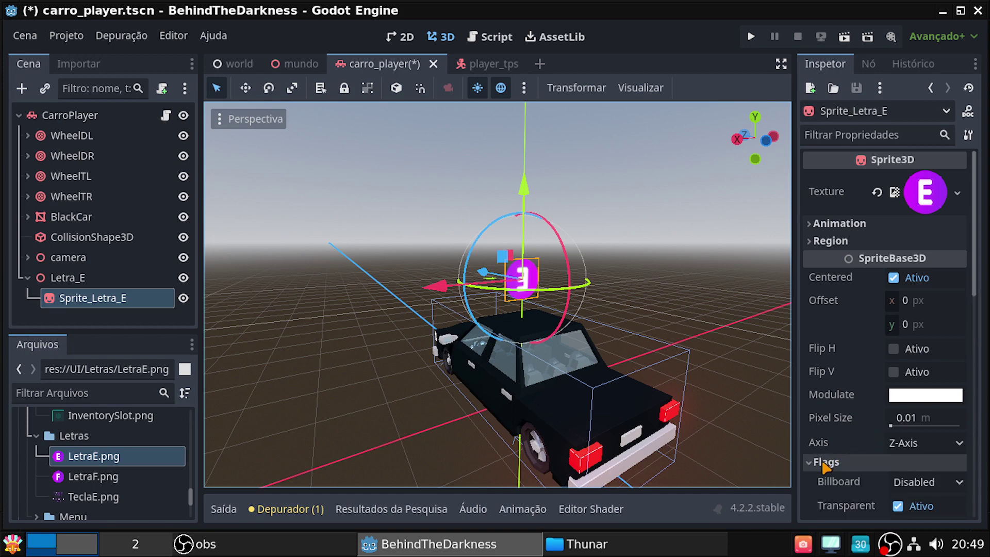
{"action": "scroll", "coordinate": [861, 471], "scroll_direction": "down", "scroll_amount": 3}
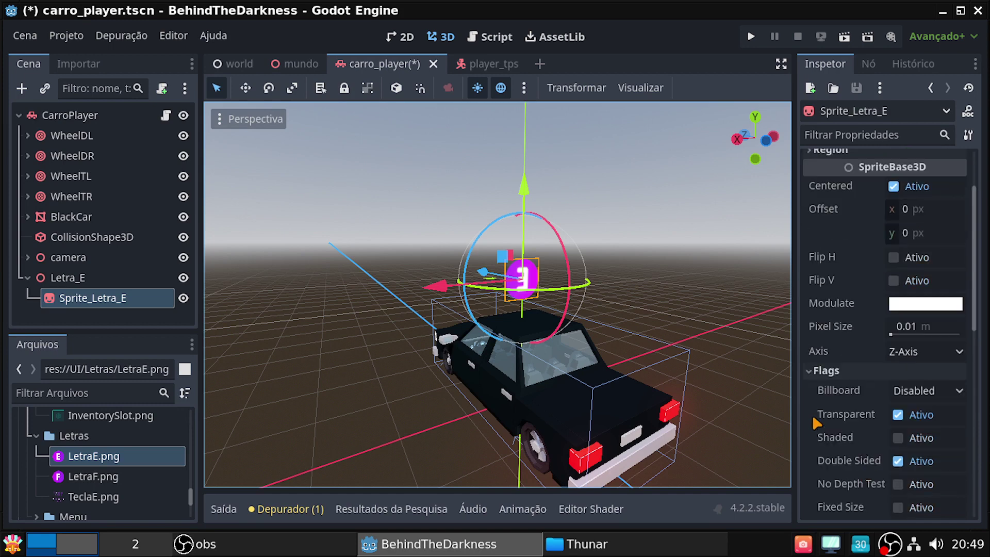
{"action": "left_click", "coordinate": [942, 396]}
{"action": "left_click", "coordinate": [950, 440]}
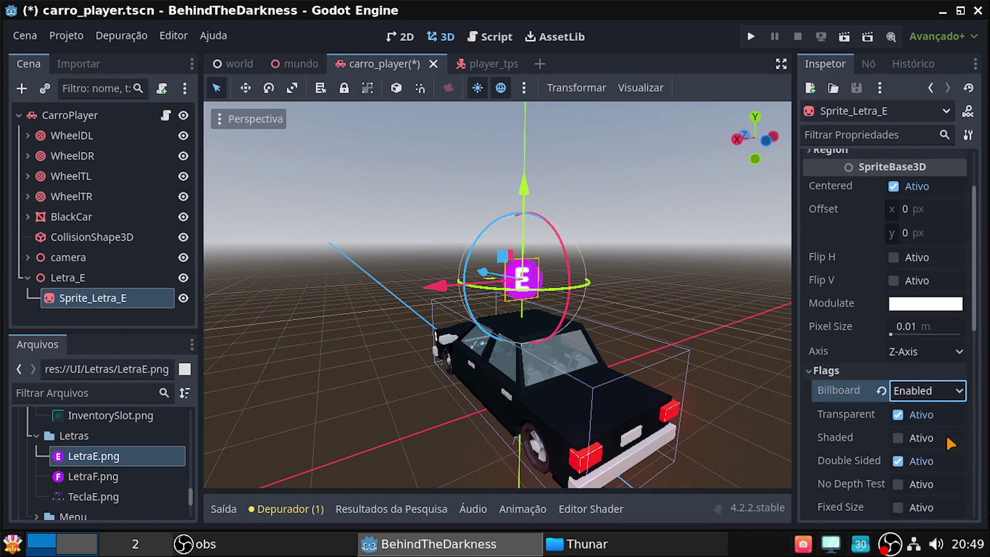
Orbit around the car to confirm the E faces the camera, then select the Letra_E node
{"action": "mouse_move", "coordinate": [521, 384]}
{"action": "middle_mouse_down"}
{"action": "mouse_move", "coordinate": [526, 370]}
{"action": "mouse_move", "coordinate": [361, 384]}
{"action": "middle_mouse_up"}
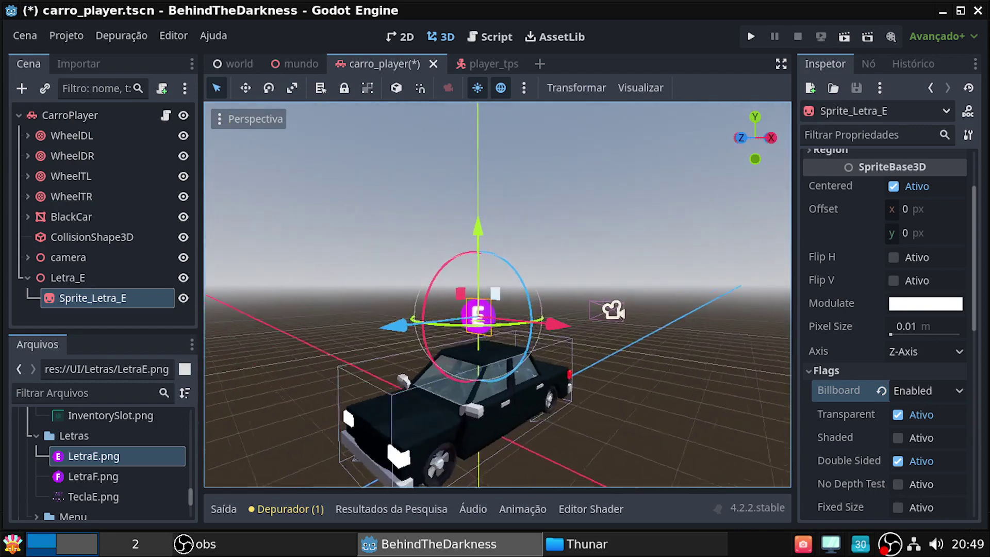
{"action": "middle_click_drag", "start_coordinate": [299, 361], "coordinate": [675, 372]}
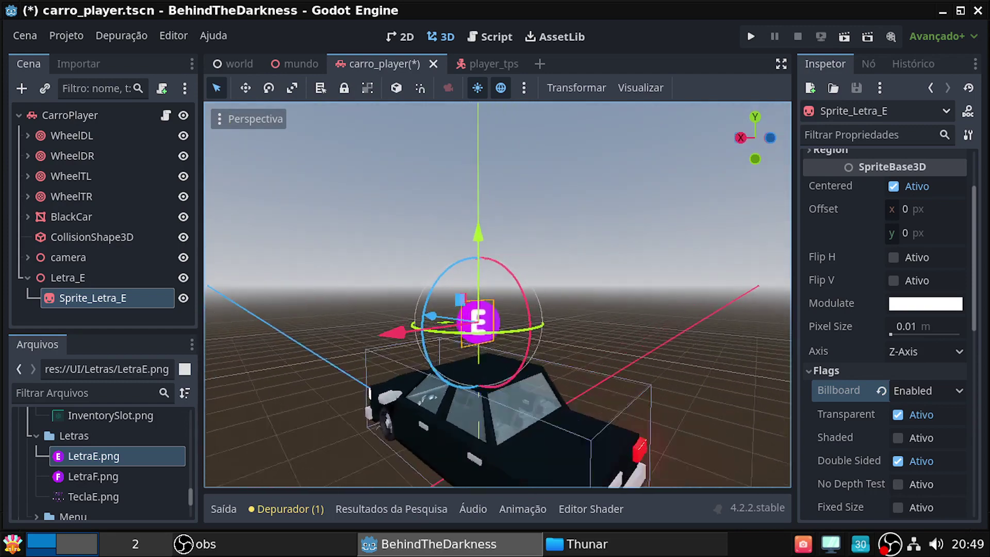
{"action": "scroll", "coordinate": [498, 294], "scroll_direction": "up", "scroll_amount": 2}
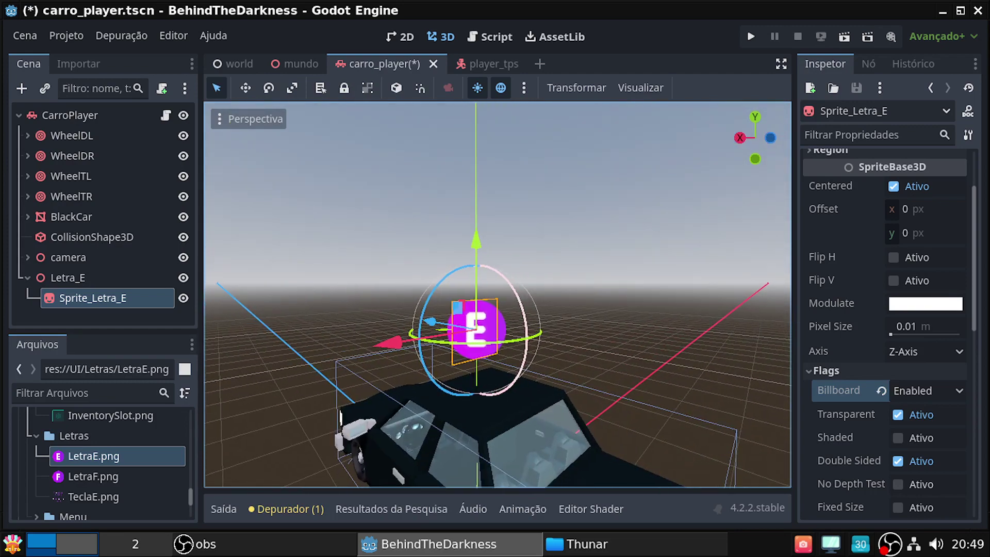
{"action": "middle_click_drag", "start_coordinate": [547, 361], "coordinate": [563, 361]}
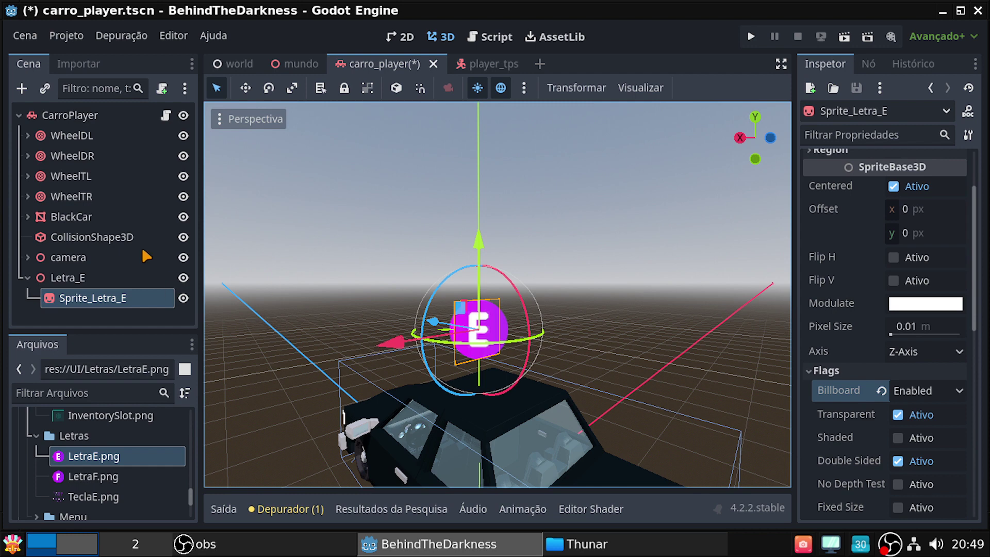
{"action": "left_click", "coordinate": [89, 280]}
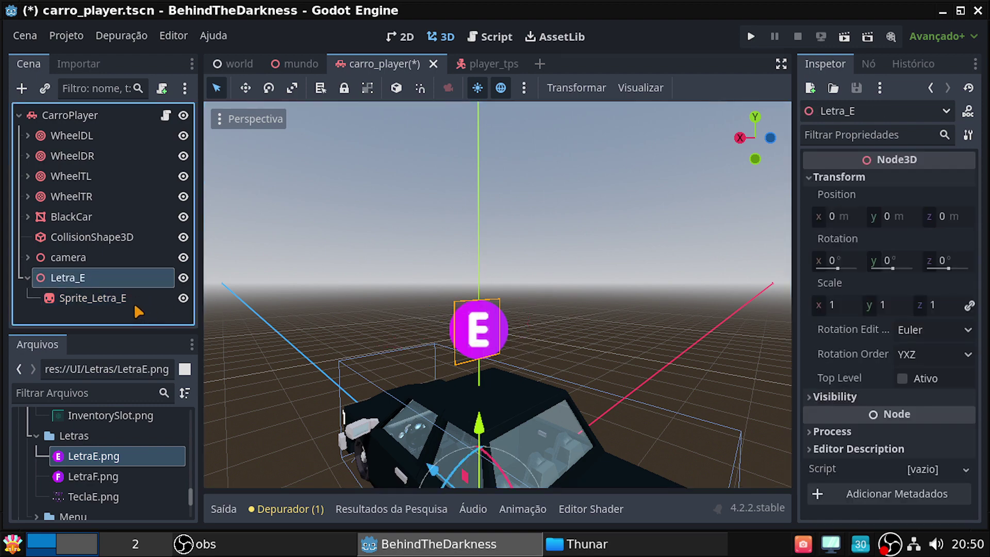
Reselect Sprite_Letra_E and bring the view down close to the car
{"action": "left_click", "coordinate": [130, 300]}
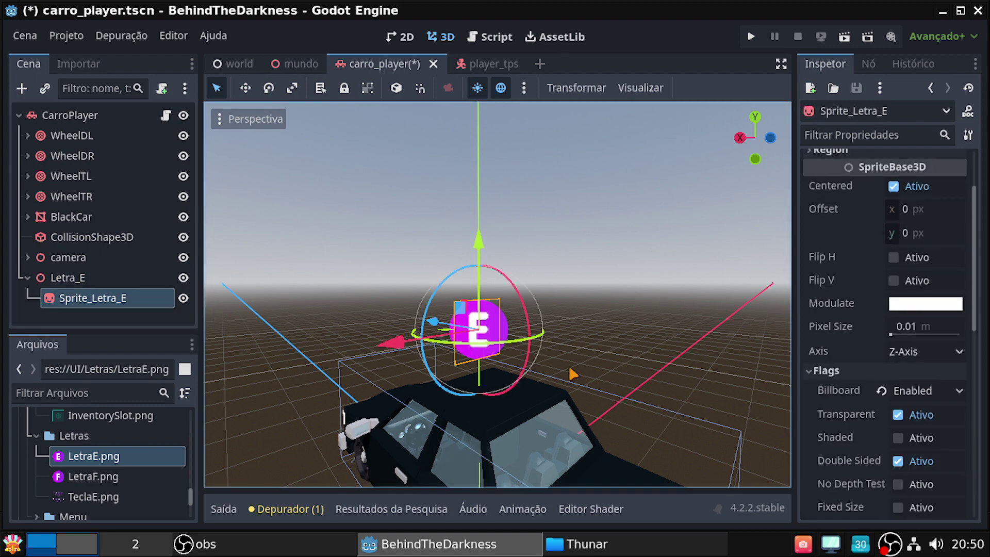
{"action": "right_click_drag", "start_coordinate": [608, 392], "coordinate": [608, 393]}
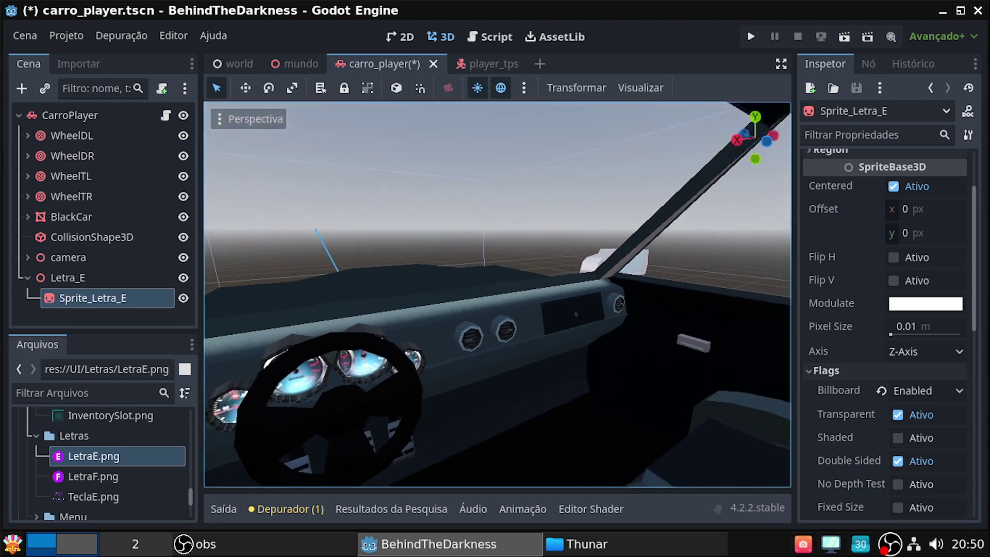
{"action": "middle_click_drag", "start_coordinate": [499, 413], "coordinate": [464, 402]}
{"action": "scroll", "coordinate": [464, 403], "scroll_direction": "down", "scroll_amount": 5}
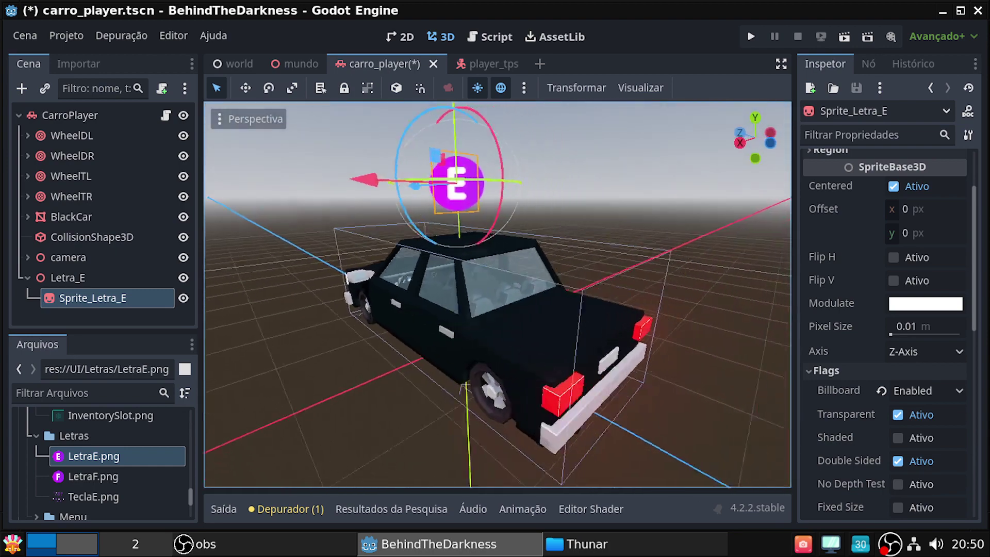
{"action": "middle_click_drag", "start_coordinate": [497, 294], "coordinate": [464, 289]}
Inspect the floating E from several angles around the car and save the carro_player scene
{"action": "scroll", "coordinate": [497, 294], "scroll_direction": "up", "scroll_amount": 3}
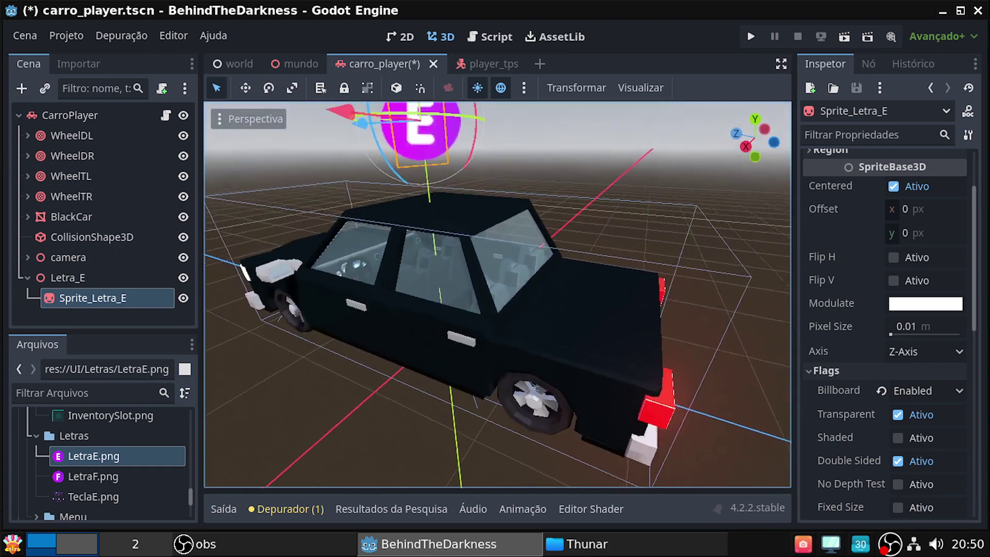
{"action": "middle_click_drag", "start_coordinate": [547, 412], "coordinate": [504, 414]}
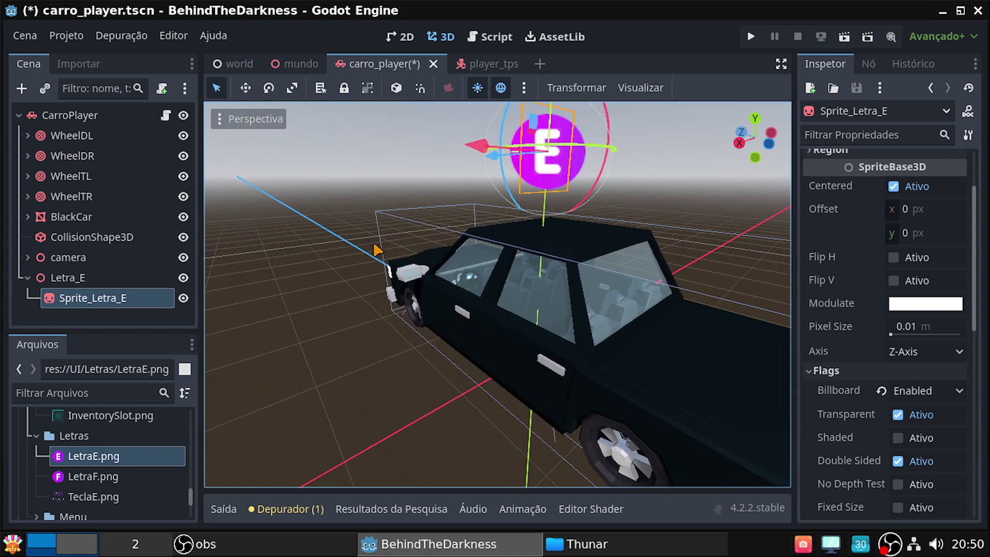
{"action": "mouse_move", "coordinate": [460, 388]}
{"action": "middle_mouse_down"}
{"action": "mouse_move", "coordinate": [428, 382]}
{"action": "mouse_move", "coordinate": [448, 355]}
{"action": "mouse_move", "coordinate": [371, 372]}
{"action": "middle_mouse_up"}
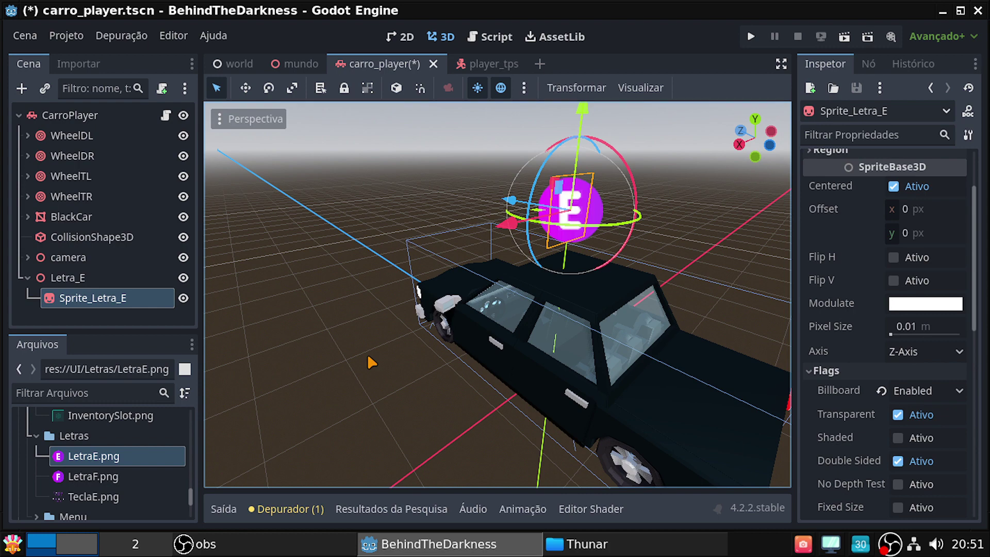
{"action": "middle_click_drag", "start_coordinate": [367, 353], "coordinate": [485, 356]}
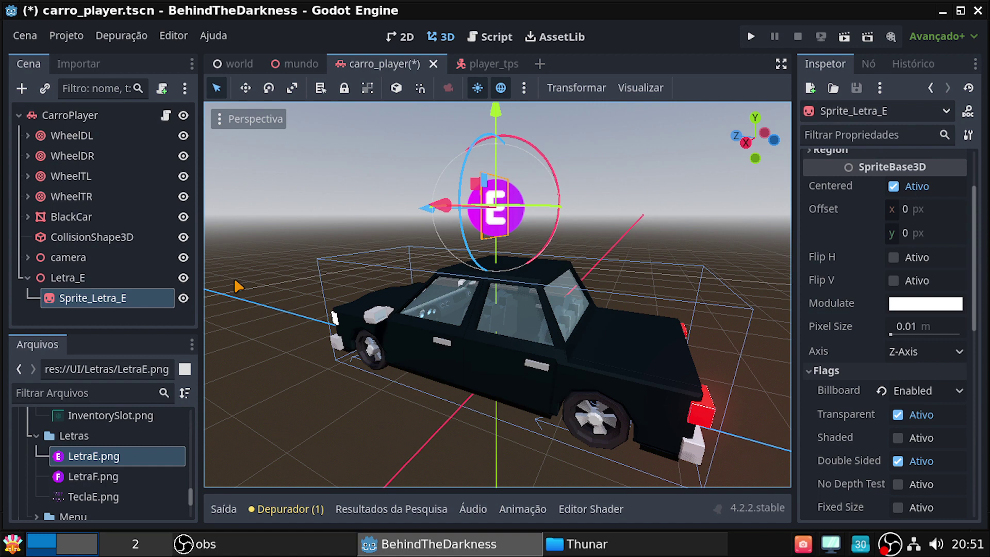
{"action": "key", "text": "ctrl+s"}
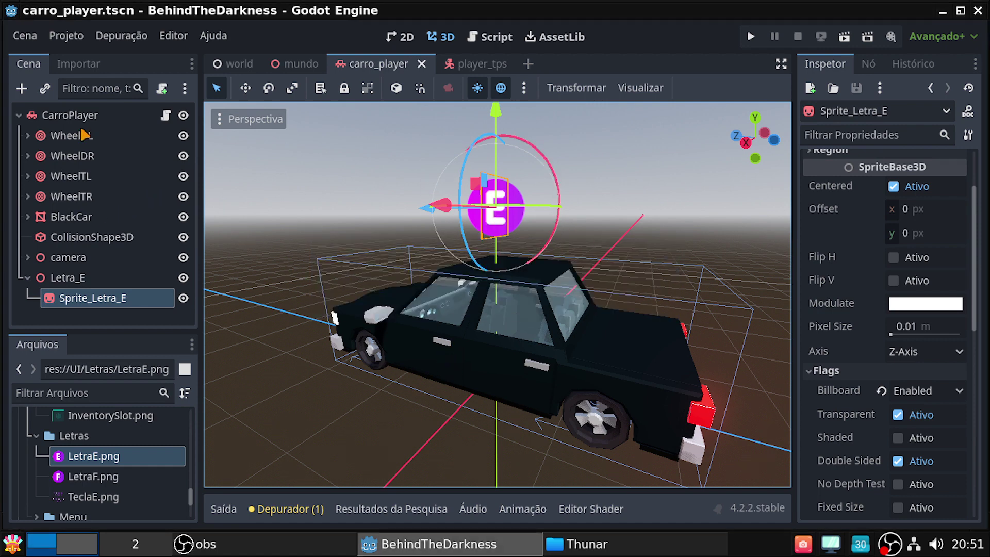
Run the mundo scene and walk the character toward the car with W
{"action": "left_click", "coordinate": [304, 63]}
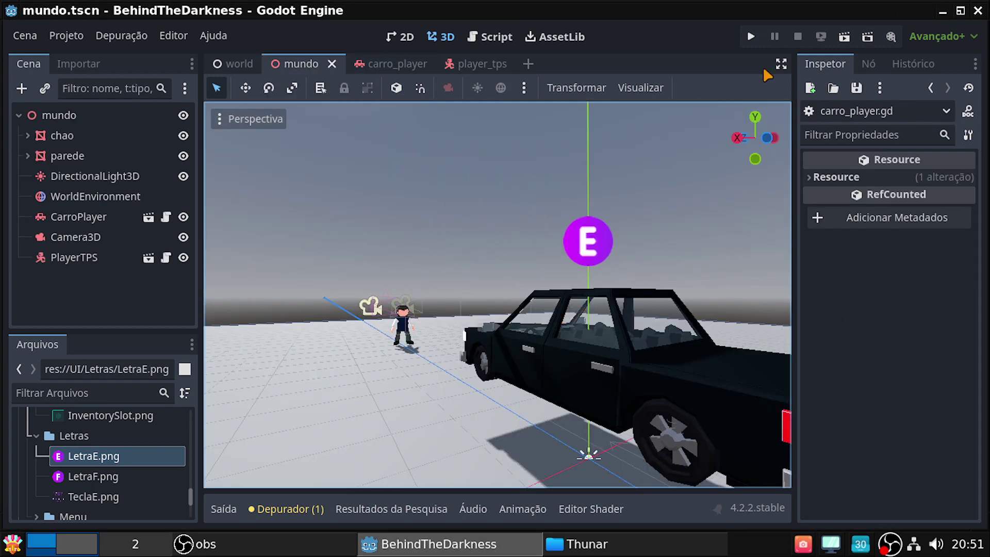
{"action": "left_click", "coordinate": [845, 37]}
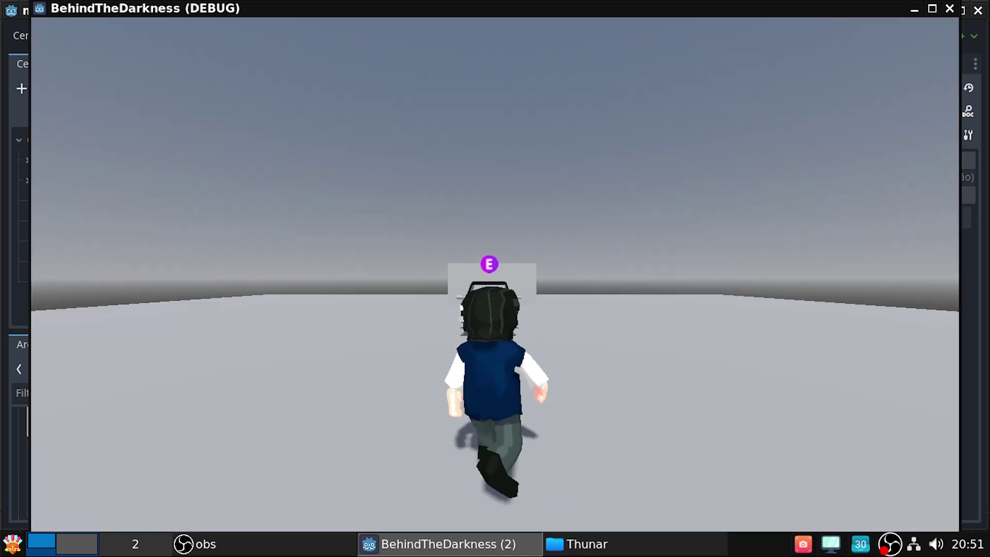
{"action": "key", "text": "w"}
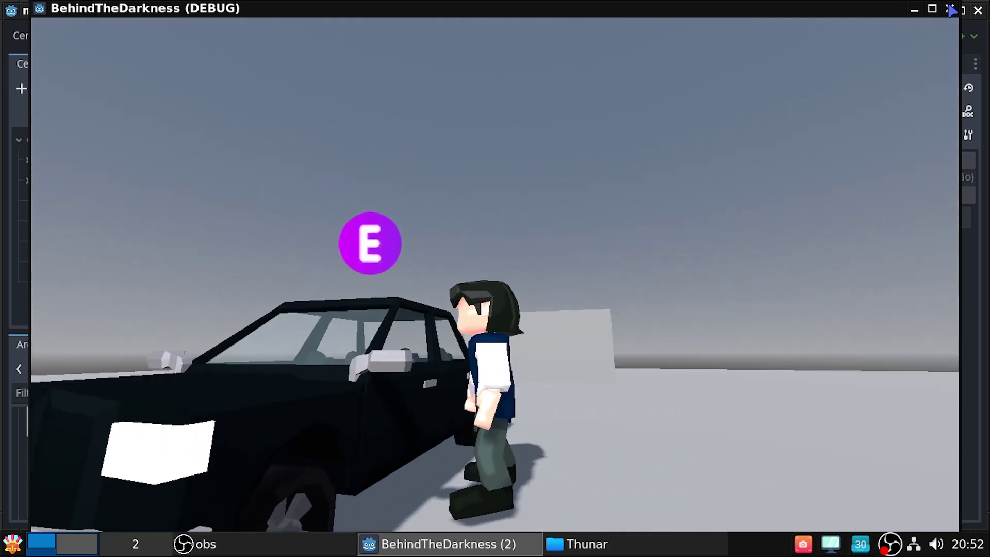
Stop the game, return to carro_player, select CarroPlayer and orbit to a side-on view
{"action": "left_click", "coordinate": [949, 9]}
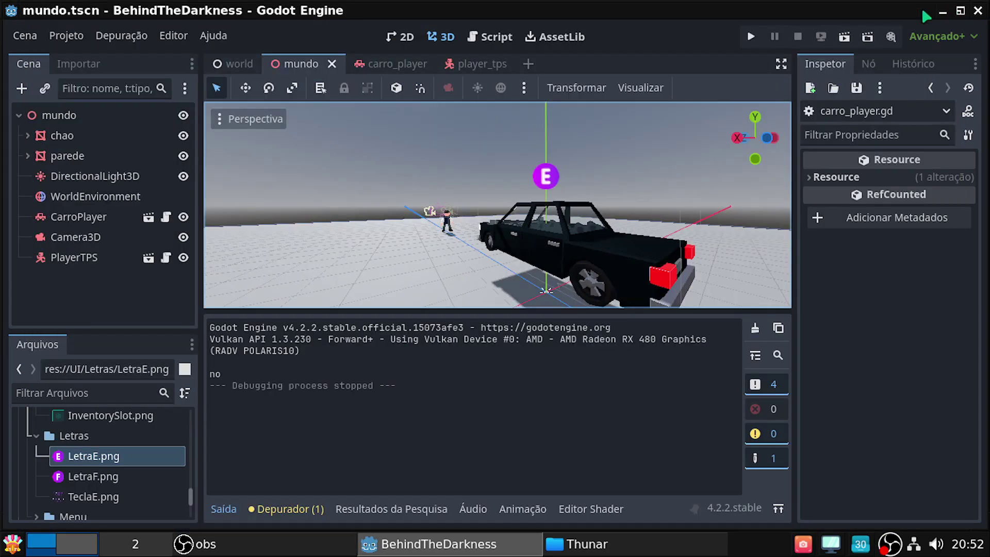
{"action": "left_click", "coordinate": [225, 509]}
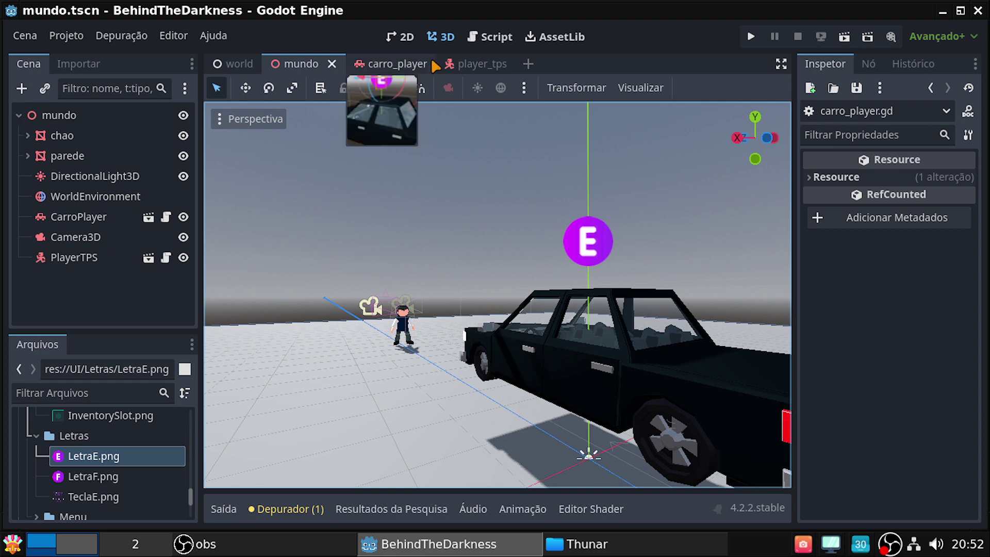
{"action": "left_click", "coordinate": [392, 64]}
{"action": "left_click", "coordinate": [63, 118]}
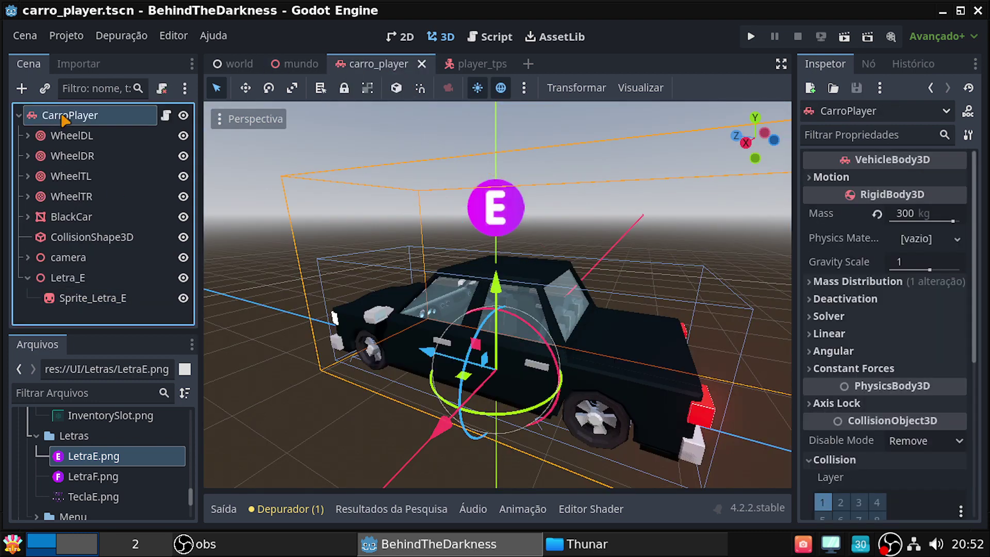
{"action": "mouse_move", "coordinate": [391, 429]}
{"action": "middle_mouse_down"}
{"action": "mouse_move", "coordinate": [330, 413]}
{"action": "mouse_move", "coordinate": [348, 363]}
{"action": "middle_mouse_up"}
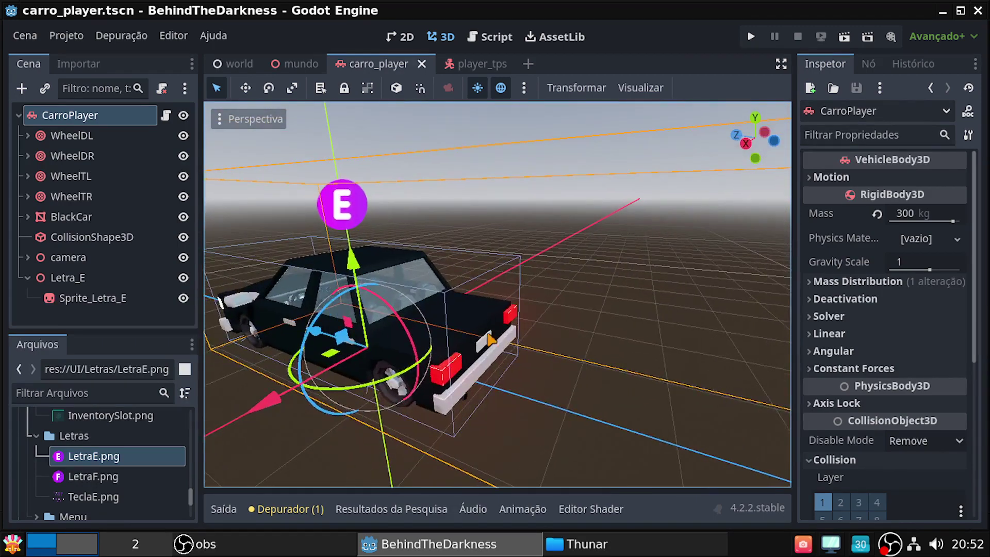
{"action": "middle_click_drag", "start_coordinate": [570, 403], "coordinate": [569, 404]}
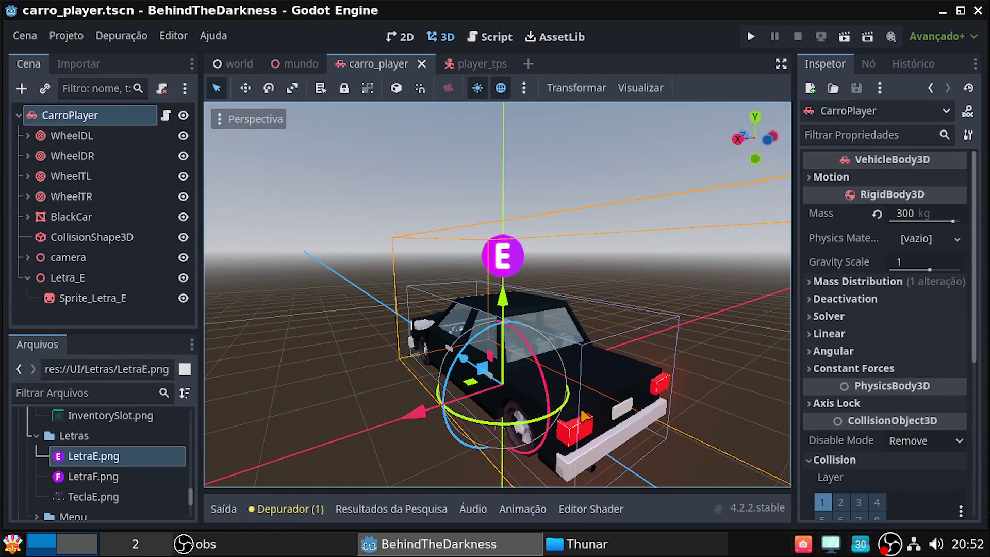
{"action": "mouse_move", "coordinate": [503, 320]}
{"action": "middle_mouse_down"}
{"action": "mouse_move", "coordinate": [569, 330]}
{"action": "mouse_move", "coordinate": [577, 314]}
{"action": "mouse_move", "coordinate": [557, 319]}
{"action": "mouse_move", "coordinate": [592, 379]}
{"action": "middle_mouse_up"}
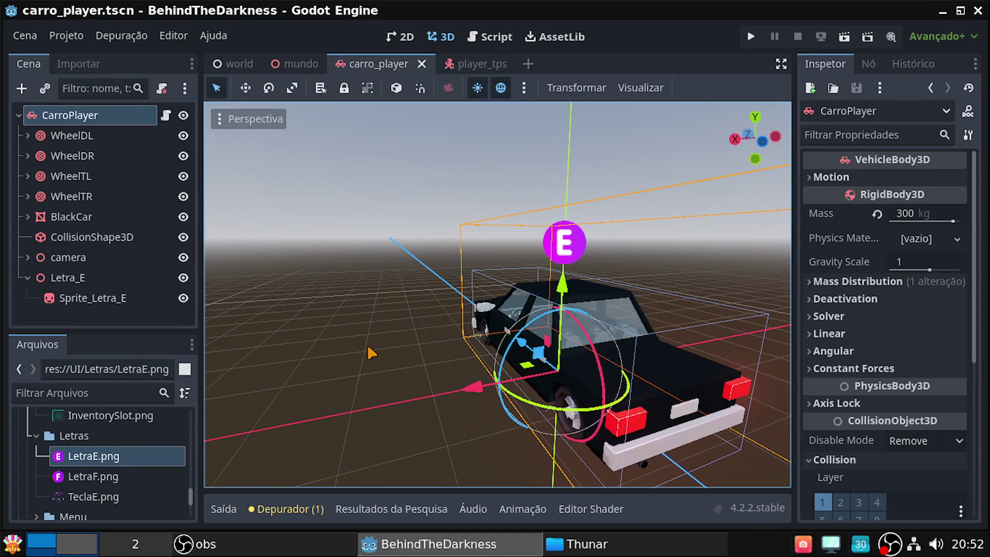
Add an Area3D child node under CarroPlayer
{"action": "right_click", "coordinate": [90, 122]}
{"action": "mouse_move", "coordinate": [126, 134]}
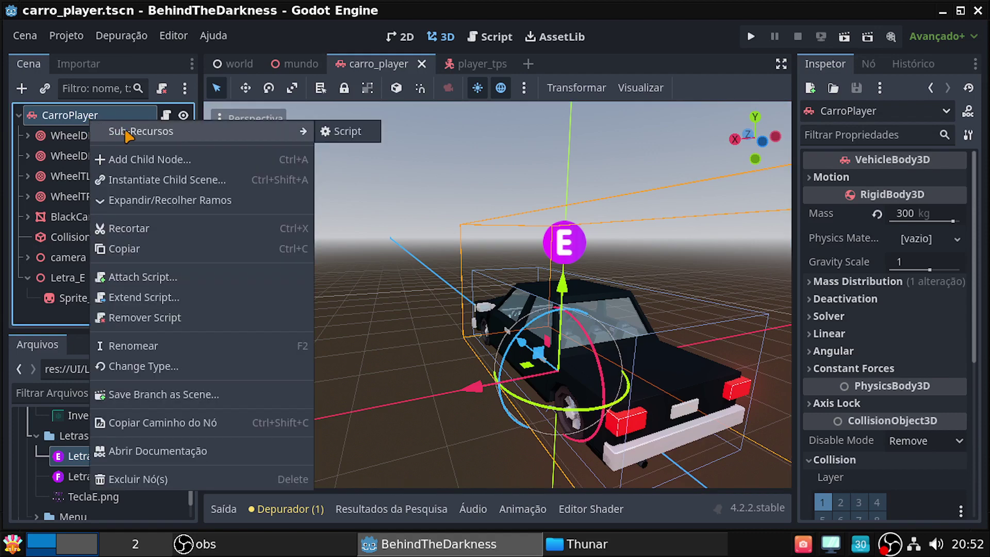
{"action": "left_click", "coordinate": [150, 159]}
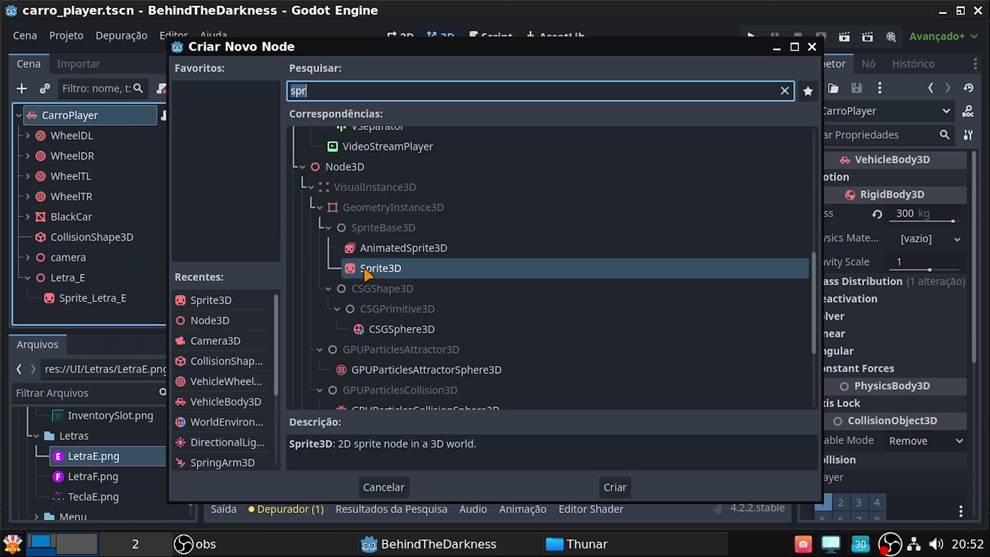
{"action": "type", "text": "area"}
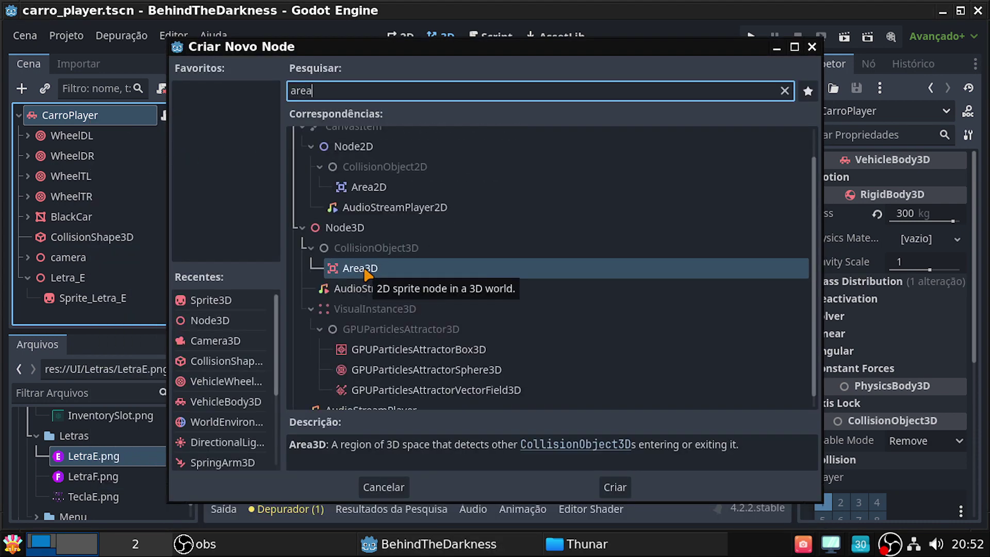
{"action": "left_click", "coordinate": [356, 268]}
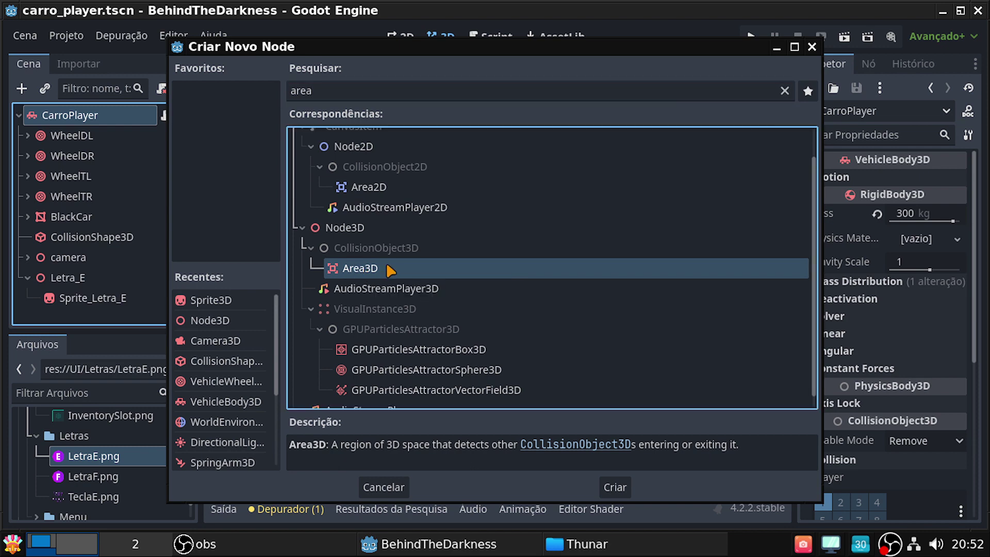
{"action": "left_click", "coordinate": [619, 485]}
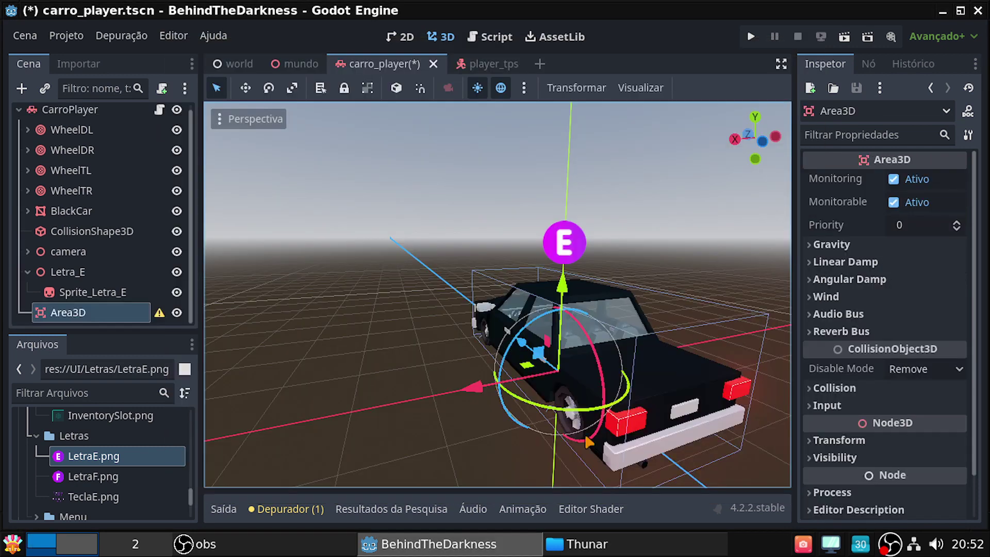
Add a CollisionShape3D child under Area3D, with its Shape still unset
{"action": "right_click", "coordinate": [98, 312]}
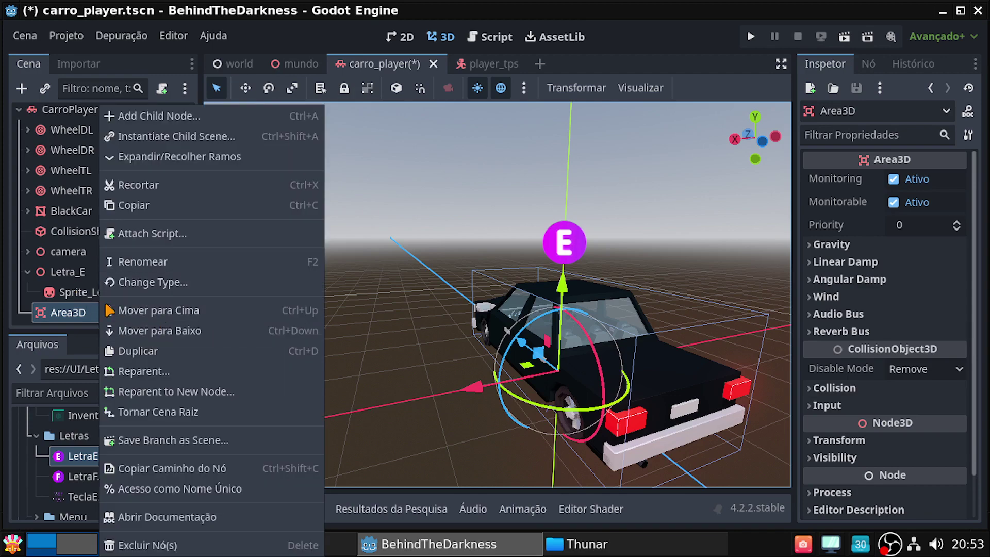
{"action": "left_click", "coordinate": [192, 117]}
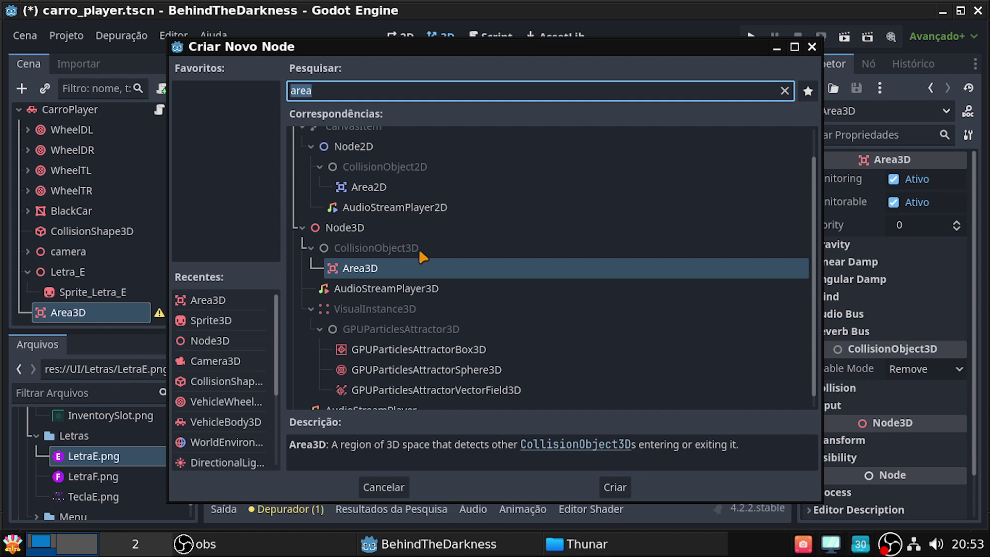
{"action": "left_click", "coordinate": [227, 384]}
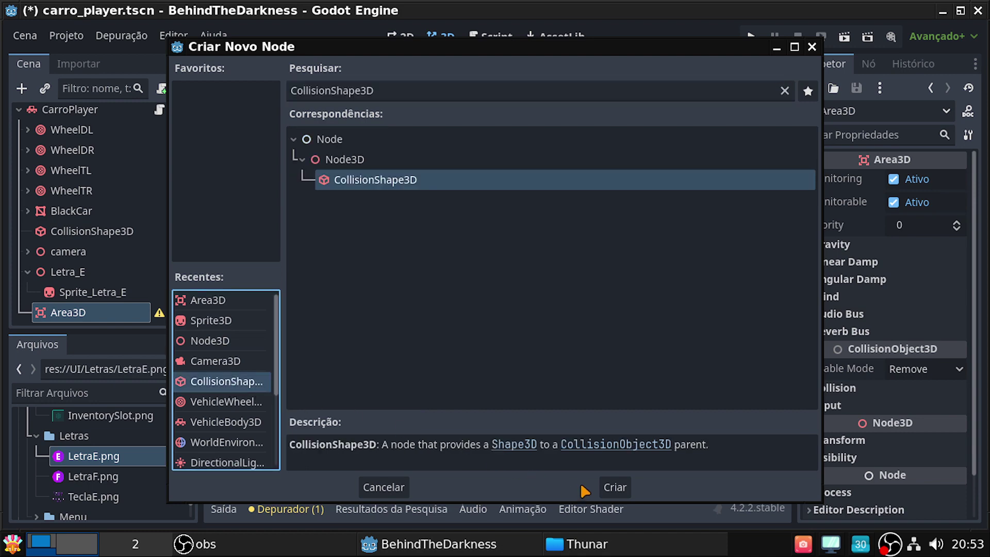
{"action": "left_click", "coordinate": [616, 487]}
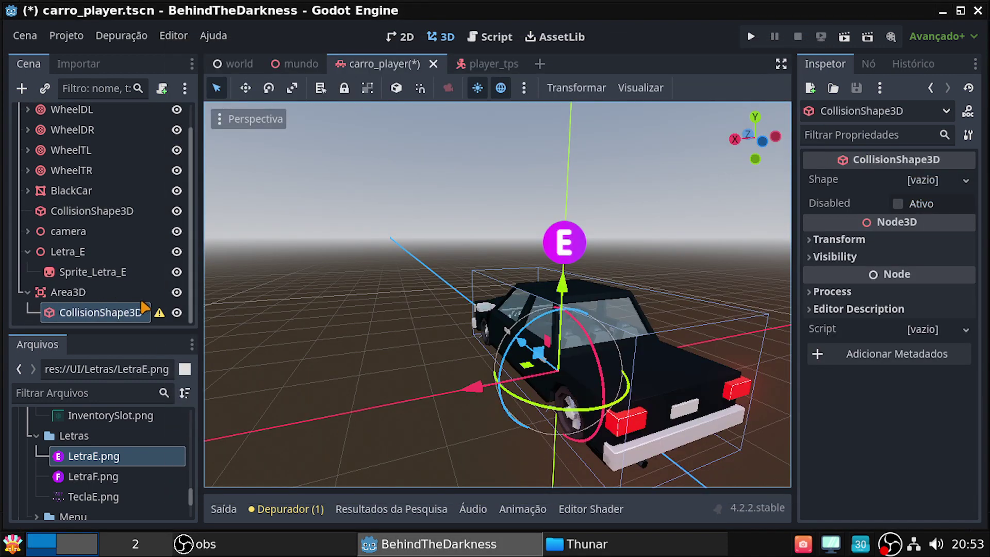
{"action": "left_click", "coordinate": [933, 180]}
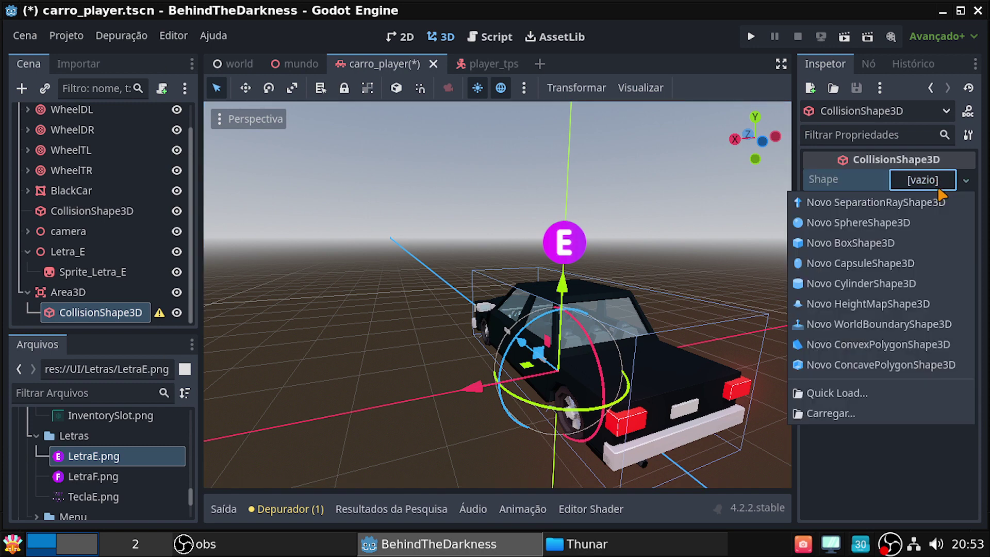
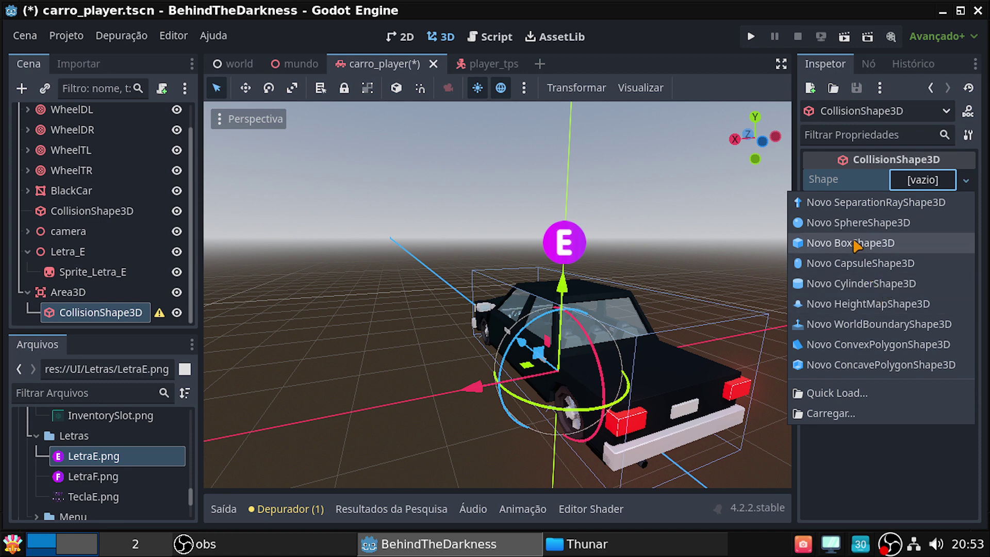
Give the CollisionShape3D a new BoxShape3D with an X size of 4 m
{"action": "left_click", "coordinate": [865, 243]}
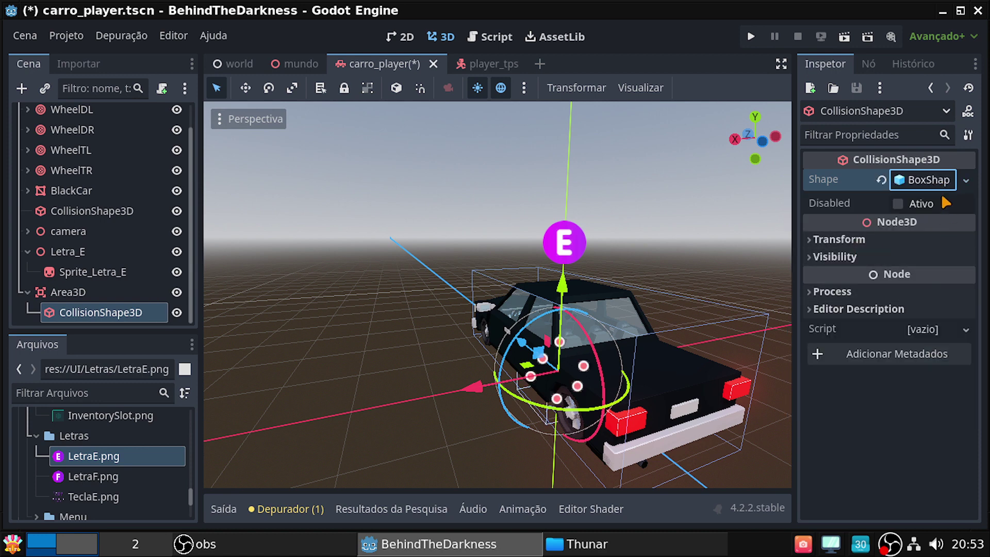
{"action": "left_click", "coordinate": [923, 180]}
{"action": "left_click", "coordinate": [840, 228]}
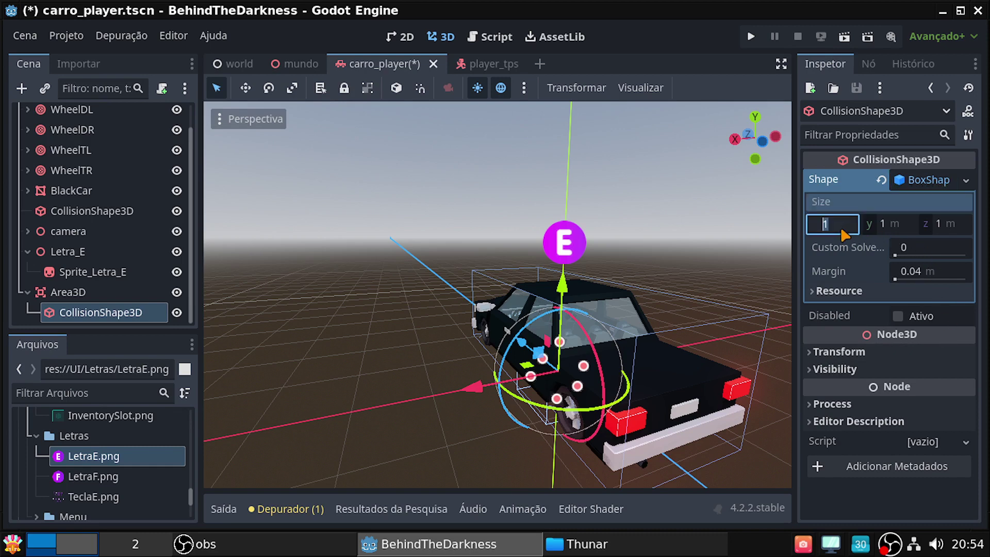
{"action": "type", "text": "2"}
{"action": "key", "text": "Return"}
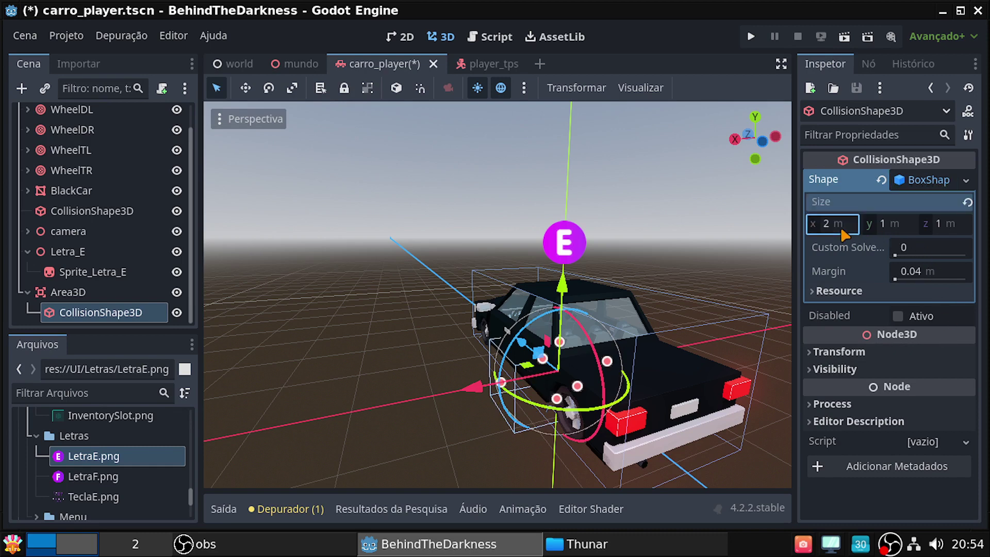
{"action": "left_click", "coordinate": [955, 223]}
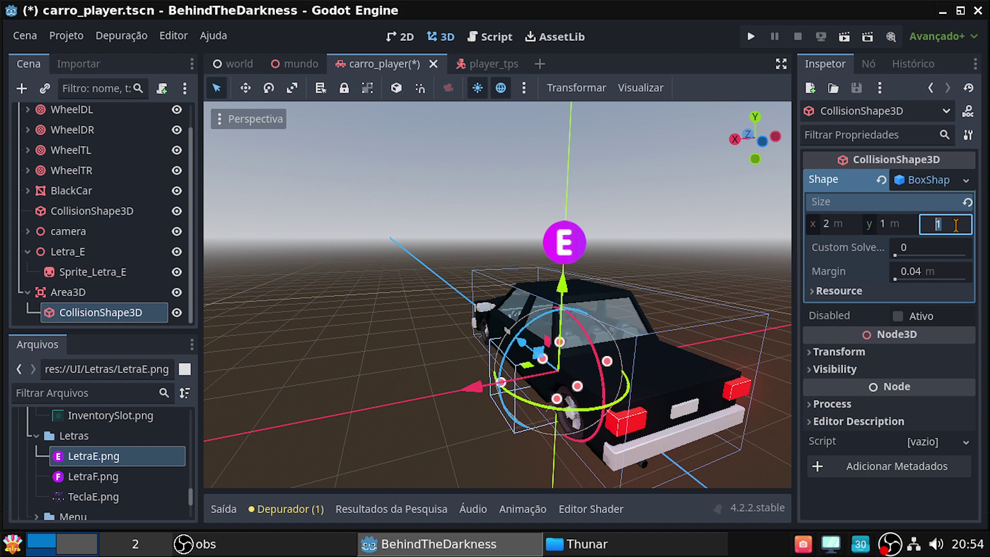
{"action": "left_click", "coordinate": [833, 224]}
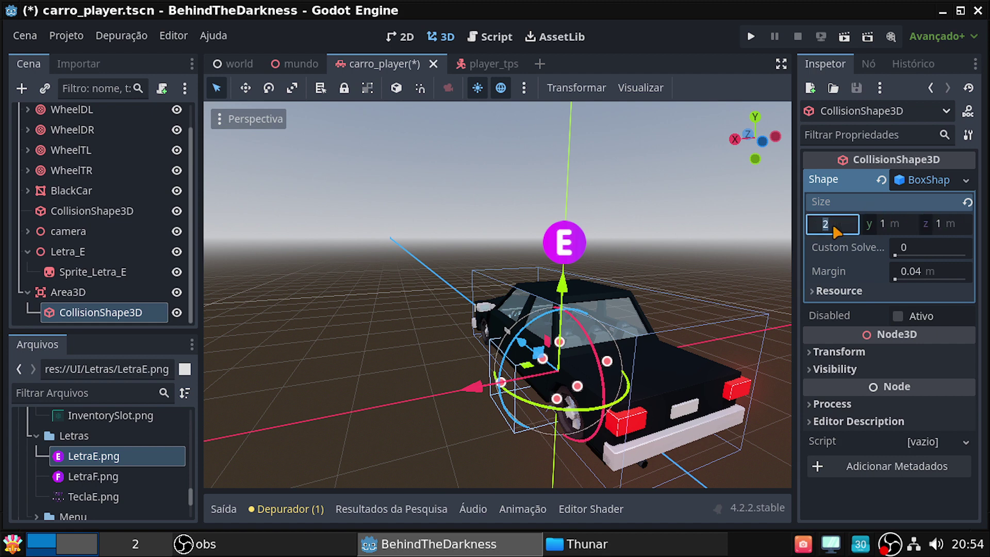
{"action": "type", "text": "4"}
{"action": "key", "text": "Return"}
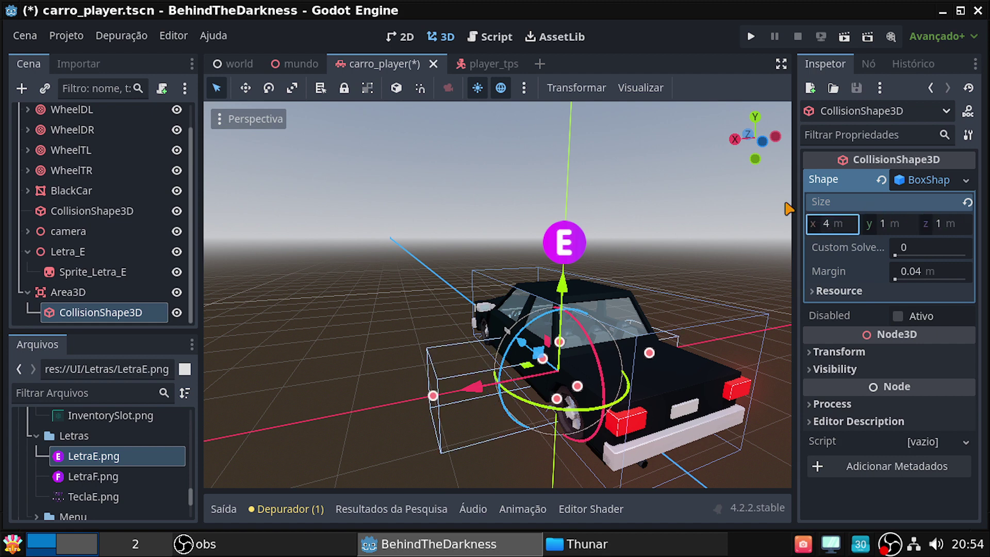
Orbit and pan the viewport to inspect the 4 × 1 × 1 m box around the car
{"action": "middle_click_drag", "start_coordinate": [433, 278], "coordinate": [309, 288]}
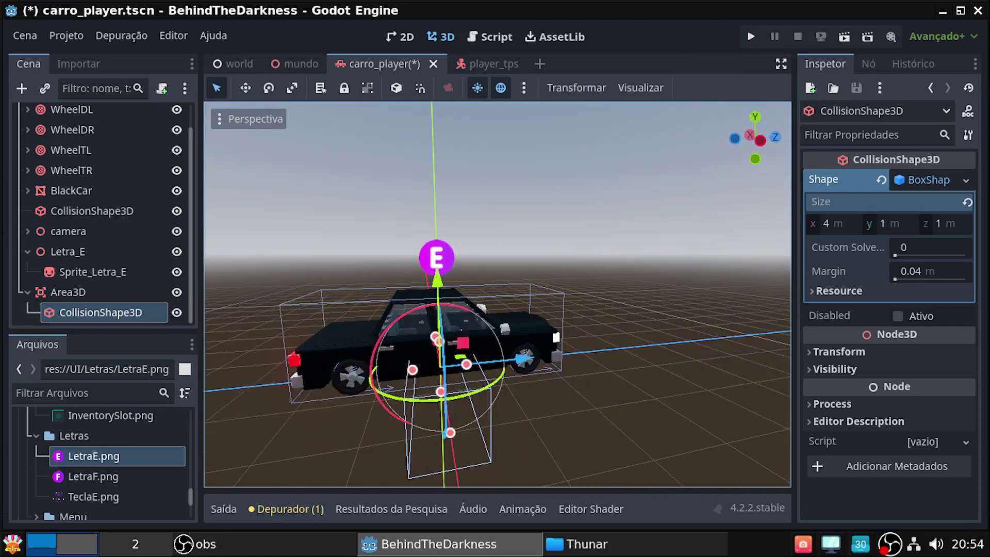
{"action": "scroll", "coordinate": [497, 294], "scroll_direction": "up", "scroll_amount": 5}
{"action": "scroll", "coordinate": [498, 294], "scroll_direction": "down", "scroll_amount": 2}
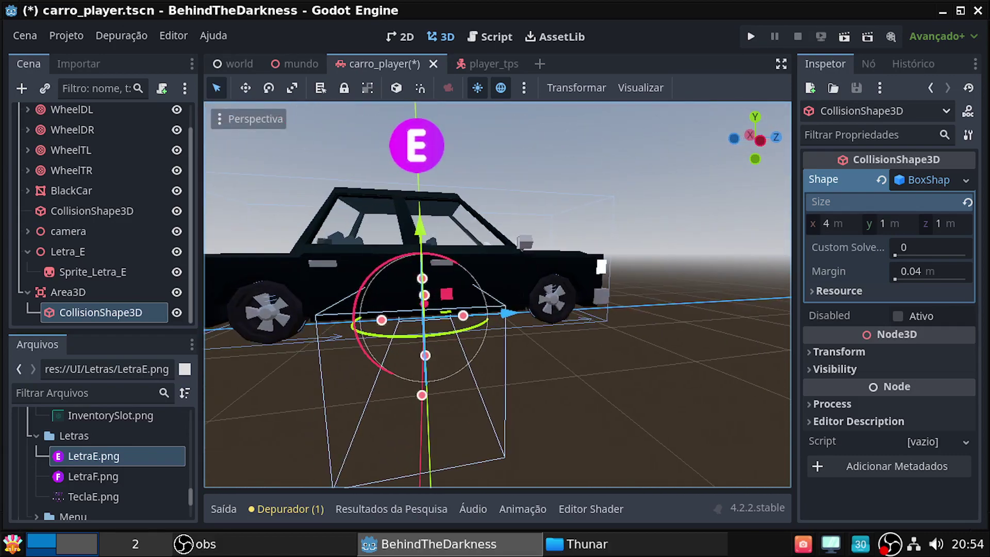
{"action": "middle_click_drag", "start_coordinate": [310, 289], "coordinate": [619, 288]}
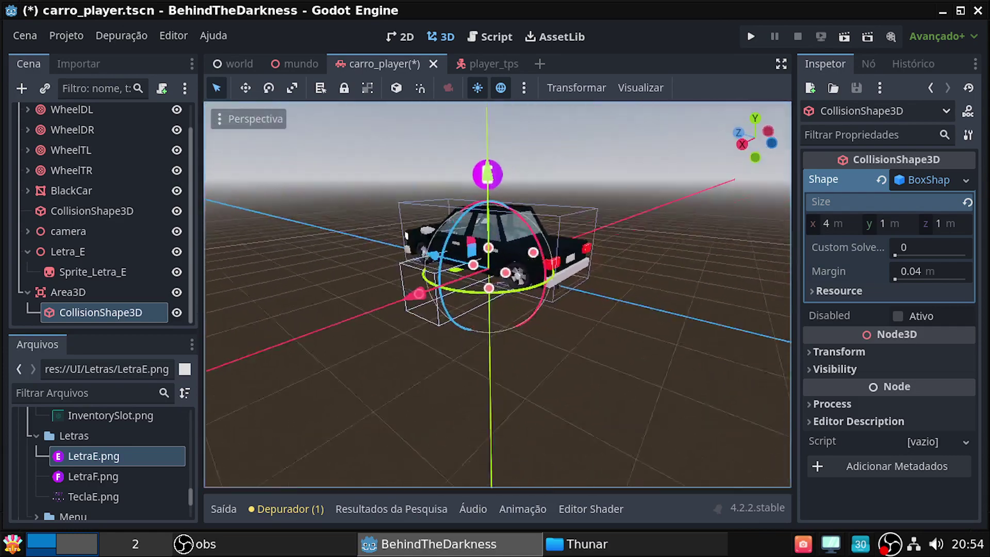
{"action": "mouse_move", "coordinate": [497, 294]}
{"action": "middle_mouse_down", "text": "shift"}
{"action": "mouse_move", "coordinate": [606, 294]}
{"action": "mouse_move", "coordinate": [595, 291]}
{"action": "middle_mouse_up", "text": "shift"}
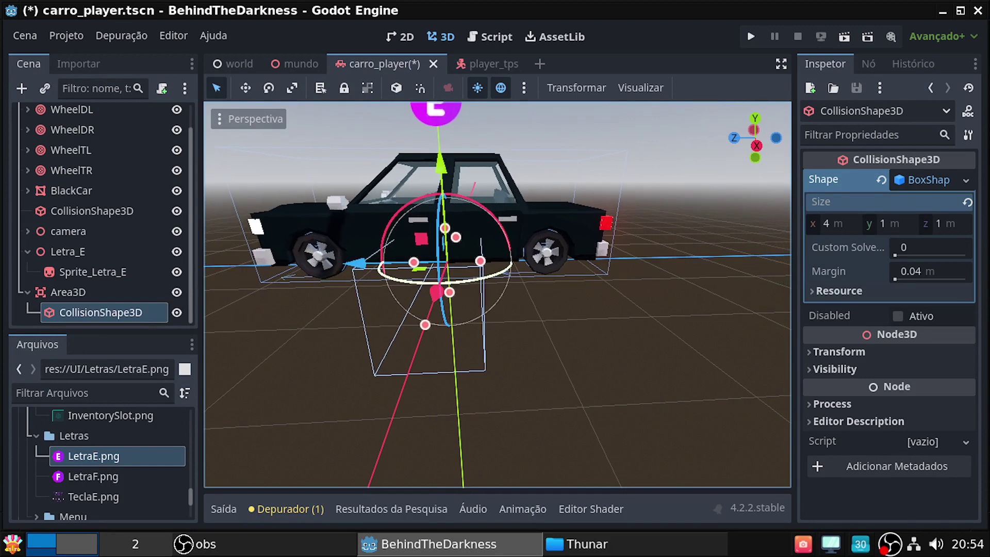
{"action": "middle_click_drag", "start_coordinate": [444, 283], "coordinate": [446, 281], "text": "shift"}
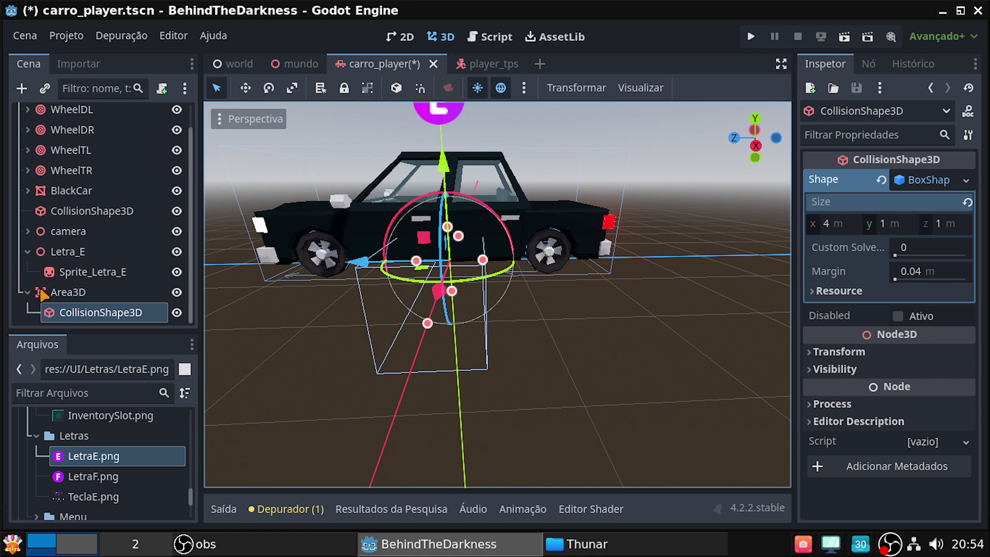
Add a plain Node3D as a child of CarroPlayer
{"action": "left_click", "coordinate": [27, 251]}
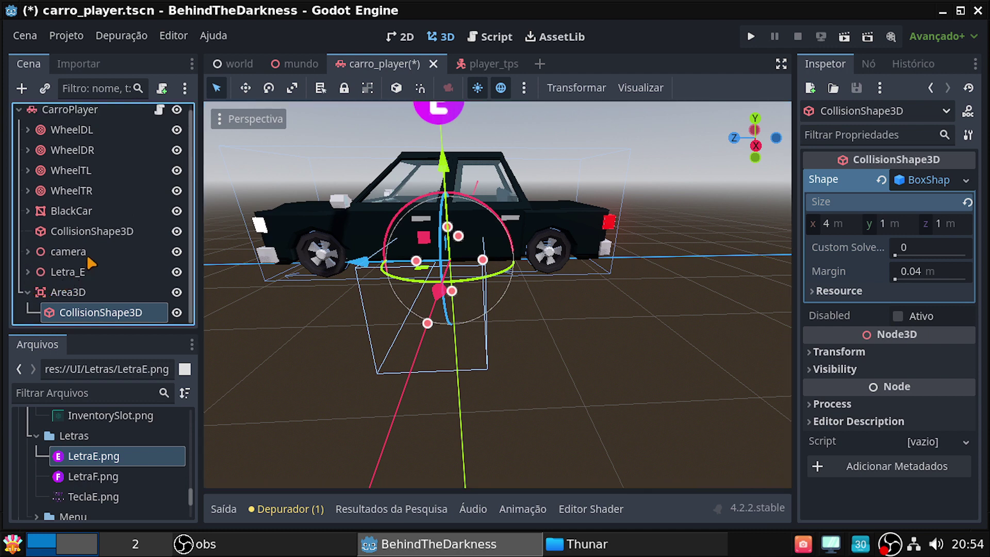
{"action": "scroll", "coordinate": [114, 188], "scroll_direction": "up", "scroll_amount": 1}
{"action": "right_click", "coordinate": [75, 115]}
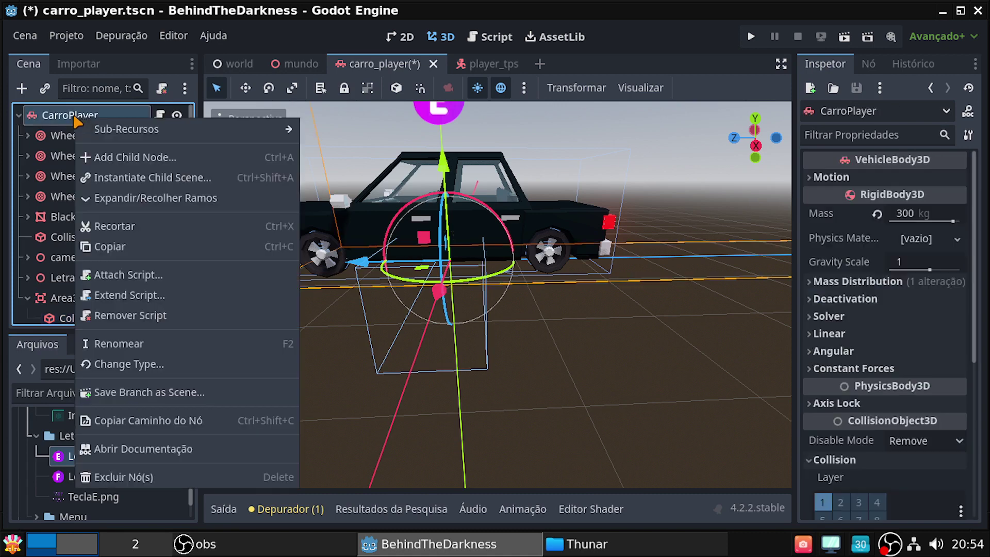
{"action": "left_click", "coordinate": [138, 163]}
{"action": "left_click", "coordinate": [362, 165]}
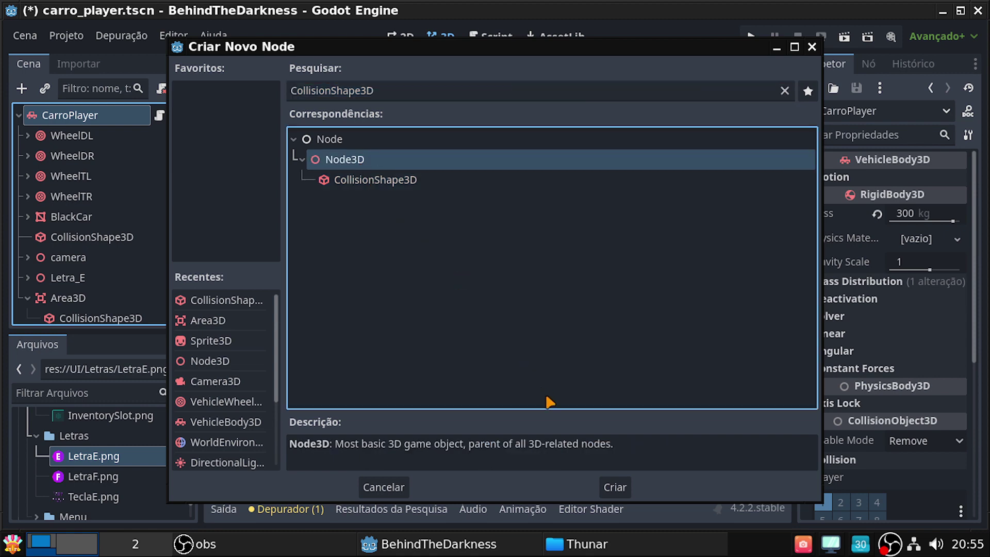
{"action": "left_click", "coordinate": [610, 485]}
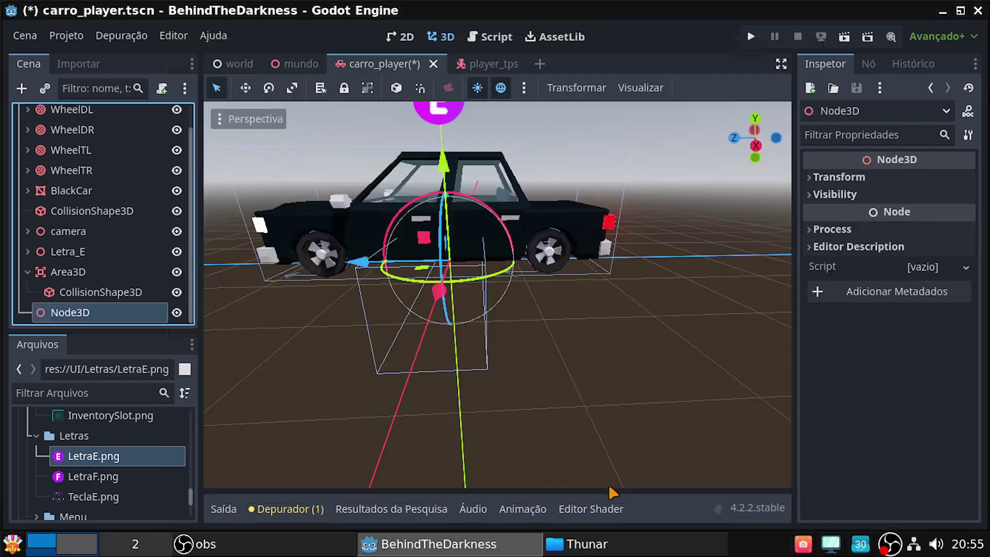
Rename the new Node3D to Porta_do_Carro
{"action": "double_click", "coordinate": [85, 312]}
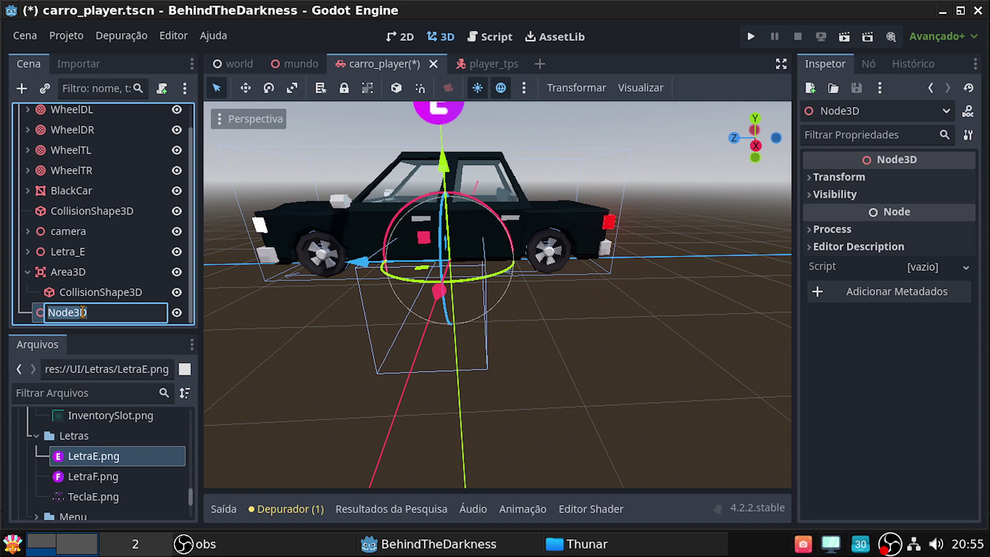
{"action": "type", "text": "P"}
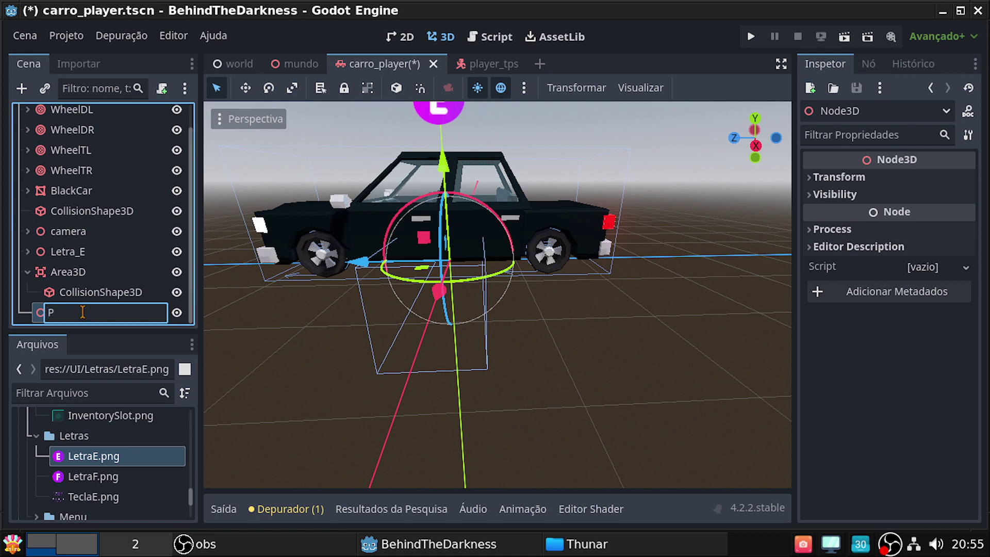
{"action": "type", "text": "orta"}
{"action": "type", "text": "Carr"}
{"action": "type", "text": "o"}
{"action": "key", "text": "Left"}
{"action": "key", "text": "Left"}
{"action": "key", "text": "Left"}
{"action": "key", "text": "Left"}
{"action": "key", "text": "Left"}
{"action": "key", "text": "Left"}
{"action": "key", "text": "Left"}
{"action": "key", "text": "Left"}
{"action": "type", "text": "Area"}
{"action": "type", "text": "D"}
{"action": "key", "text": "BackSpace"}
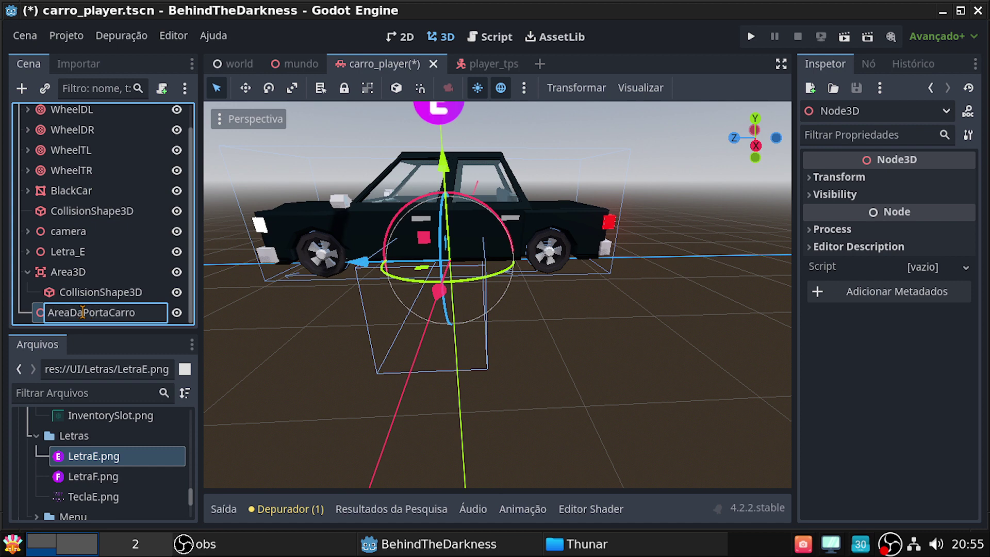
{"action": "type", "text": "a_da"}
{"action": "type", "text": "_"}
{"action": "key", "text": "Delete"}
{"action": "type", "text": "p"}
{"action": "key", "text": "Right"}
{"action": "key", "text": "Right"}
{"action": "key", "text": "Right"}
{"action": "key", "text": "Right"}
{"action": "type", "text": "_"}
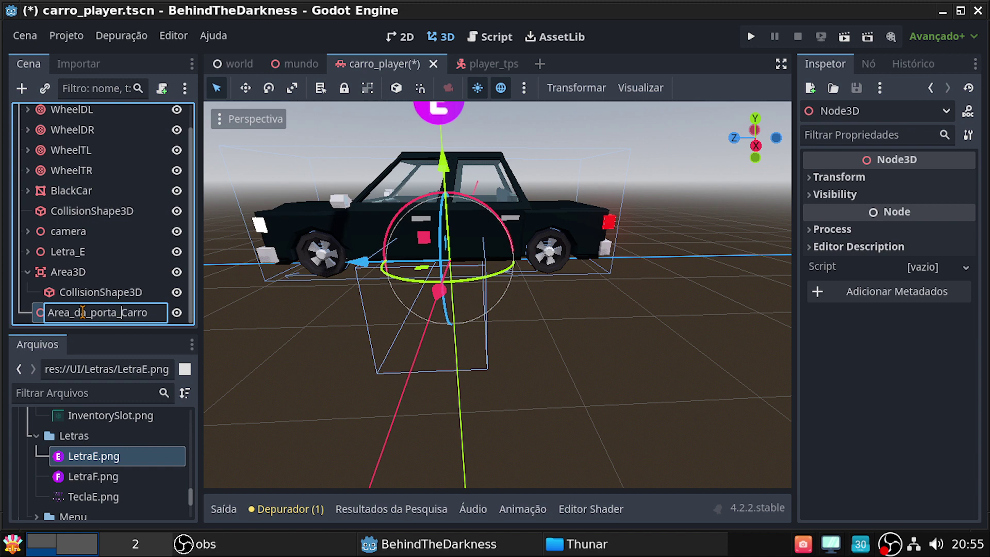
{"action": "type", "text": "d"}
{"action": "key", "text": "BackSpace"}
{"action": "key", "text": "BackSpace"}
{"action": "key", "text": "BackSpace"}
{"action": "key", "text": "BackSpace"}
{"action": "key", "text": "BackSpace"}
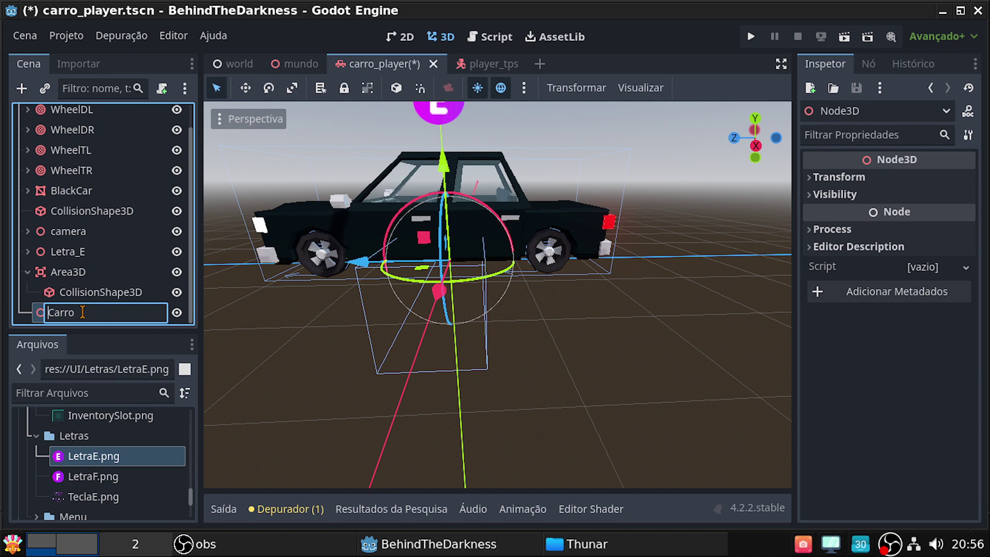
{"action": "type", "text": "Porta_do"}
{"action": "type", "text": "_c"}
{"action": "type", "text": "o_"}
{"action": "key", "text": "Return"}
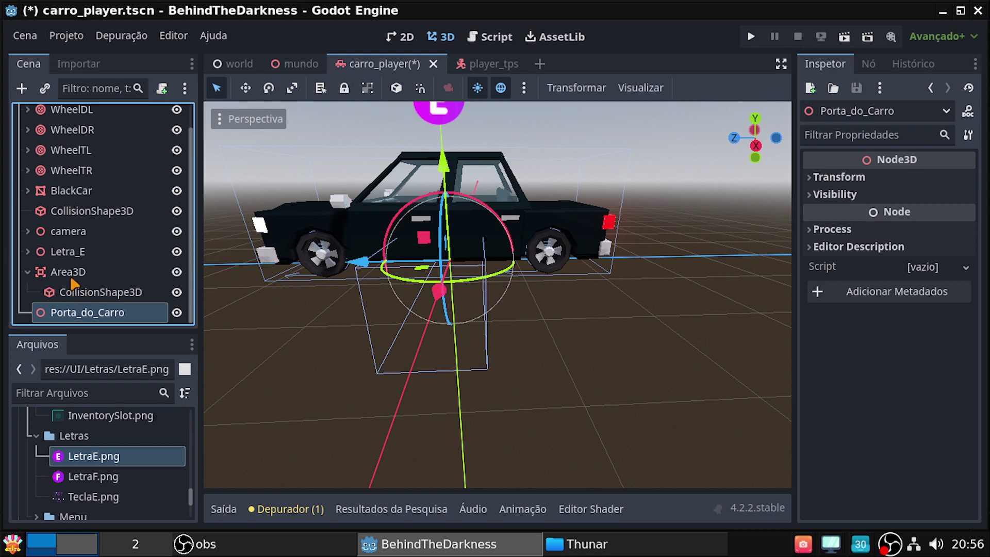
Nest Area3D under Porta_do_Carro and raise it about 0.437 m along Y
{"action": "left_click_drag", "start_coordinate": [75, 276], "coordinate": [128, 319]}
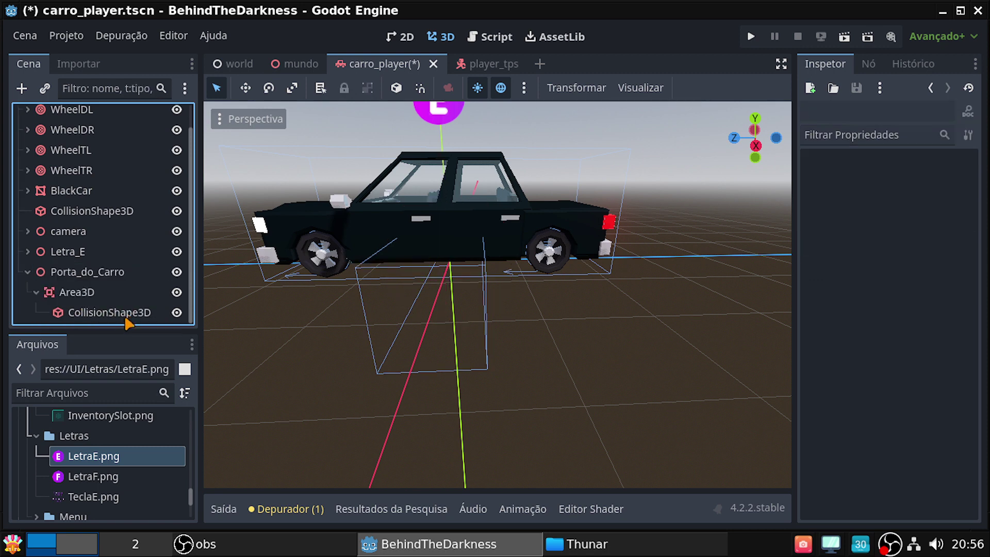
{"action": "left_click", "coordinate": [88, 273]}
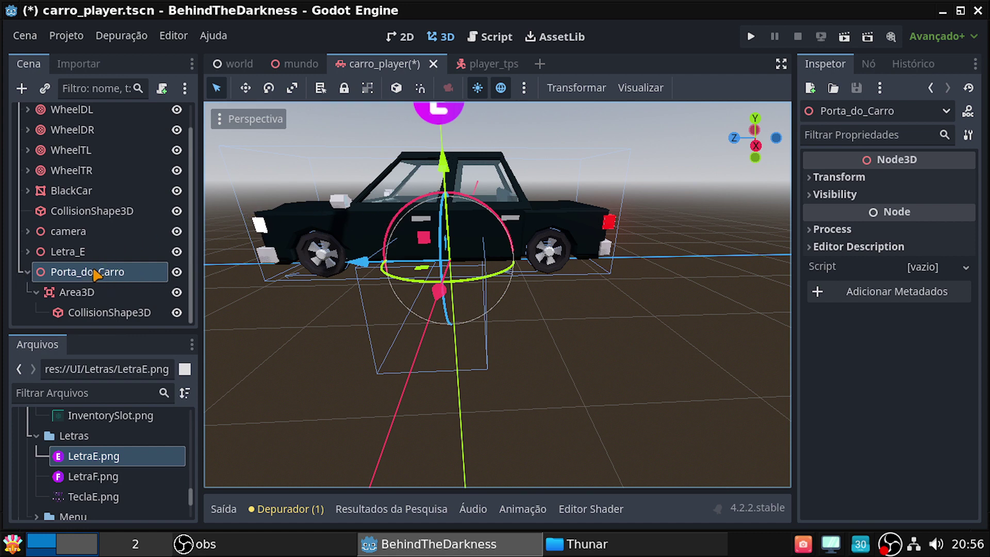
{"action": "left_click", "coordinate": [81, 296]}
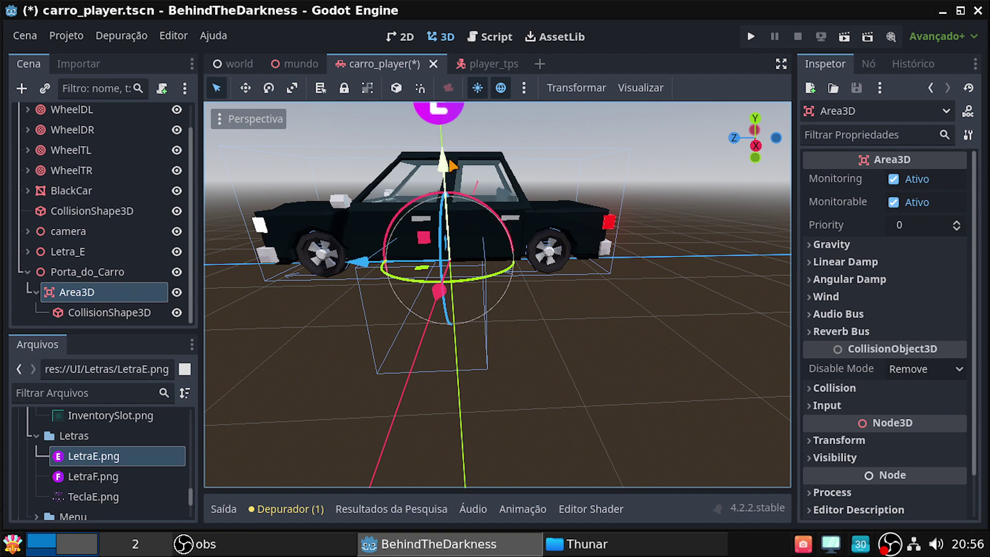
{"action": "left_click_drag", "start_coordinate": [447, 163], "coordinate": [447, 121]}
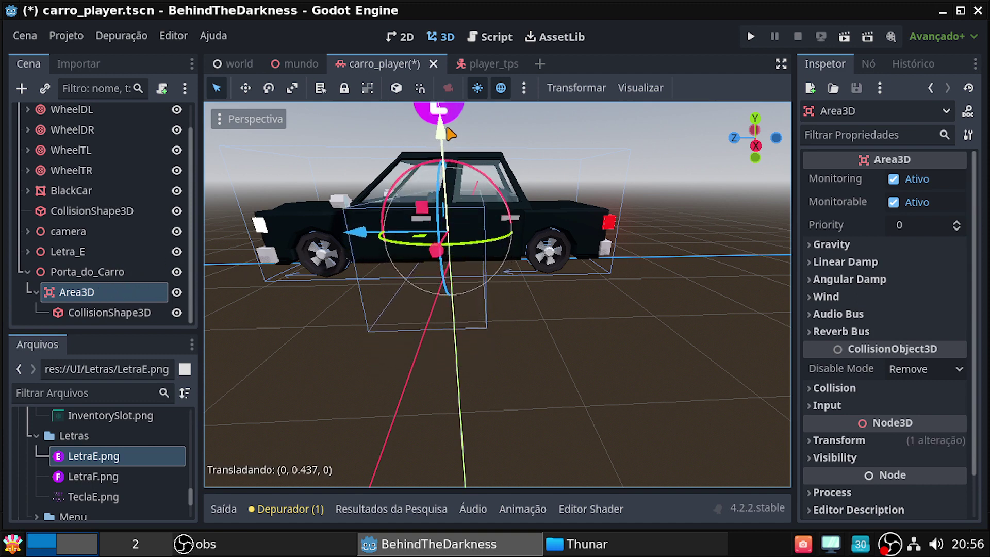
{"action": "left_click_drag", "start_coordinate": [450, 126], "coordinate": [446, 98]}
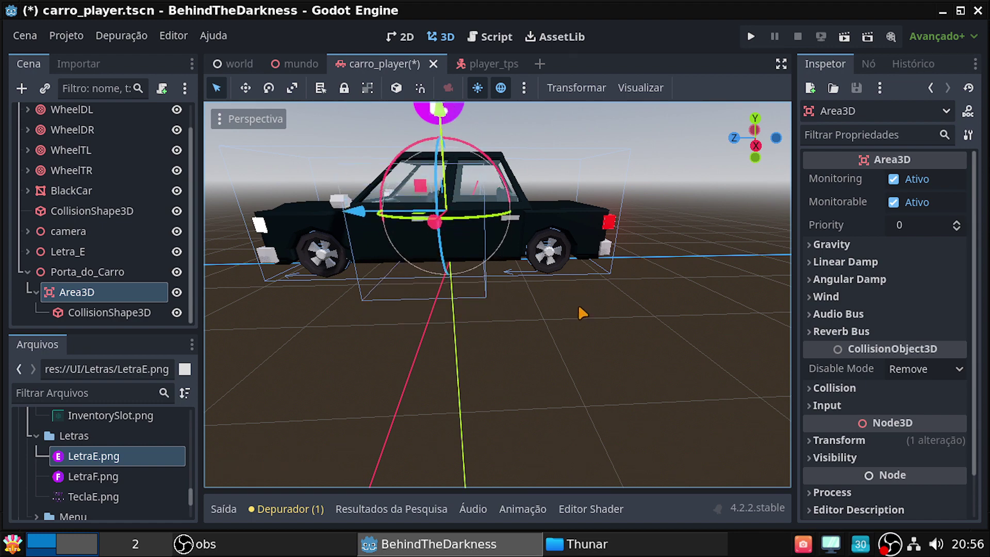
{"action": "mouse_move", "coordinate": [601, 309]}
{"action": "middle_mouse_down"}
{"action": "mouse_move", "coordinate": [464, 335]}
{"action": "mouse_move", "coordinate": [567, 330]}
{"action": "mouse_move", "coordinate": [567, 391]}
{"action": "mouse_move", "coordinate": [670, 361]}
{"action": "mouse_move", "coordinate": [562, 371]}
{"action": "middle_mouse_up"}
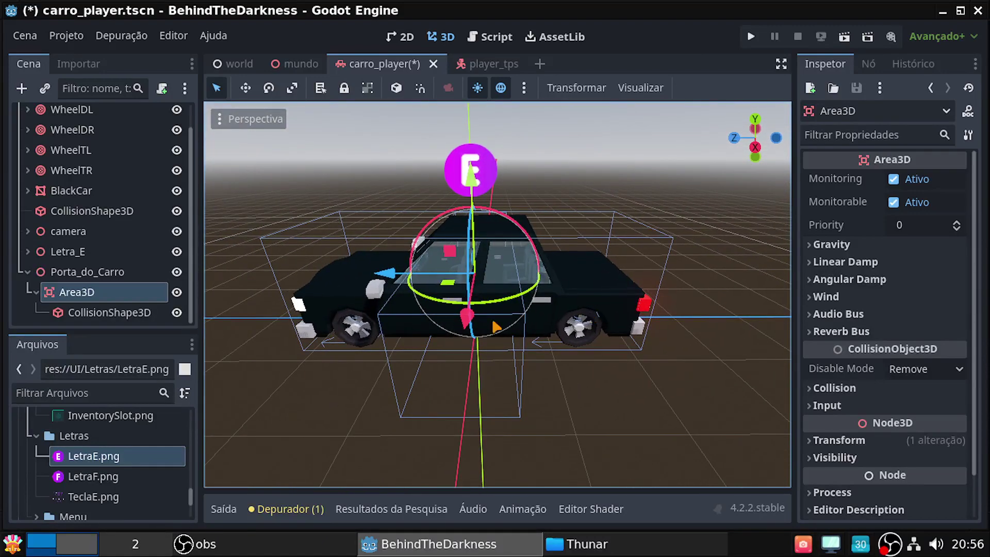
Select the door's CollisionShape3D and set its box X size to 3 m
{"action": "left_click", "coordinate": [149, 314]}
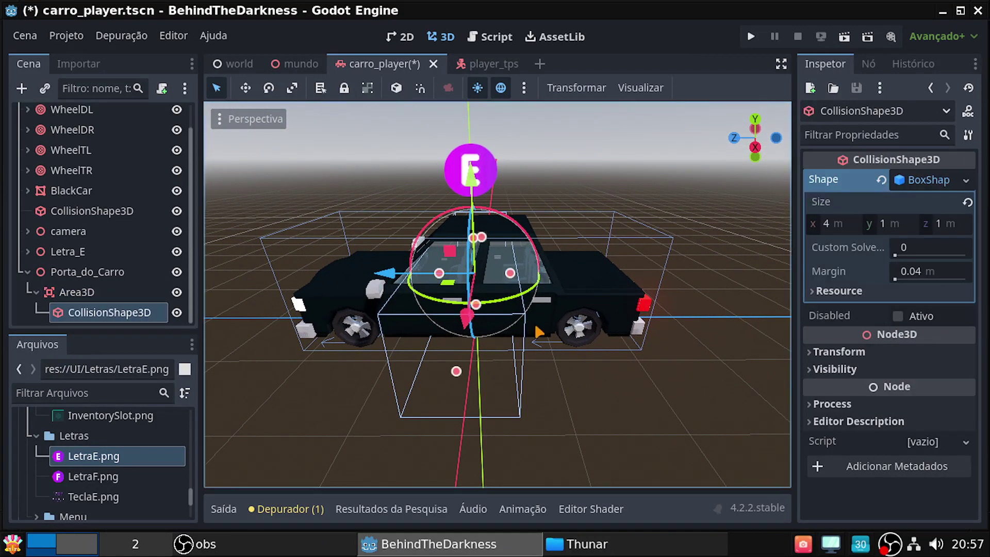
{"action": "mouse_move", "coordinate": [495, 361]}
{"action": "middle_mouse_down"}
{"action": "mouse_move", "coordinate": [547, 356]}
{"action": "mouse_move", "coordinate": [443, 345]}
{"action": "middle_mouse_up"}
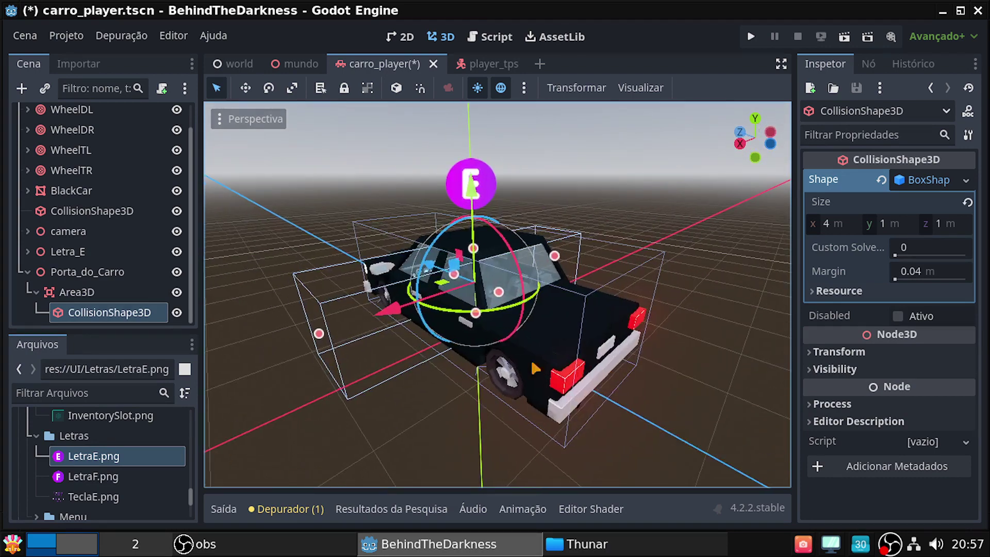
{"action": "left_click_drag", "start_coordinate": [317, 334], "coordinate": [325, 336]}
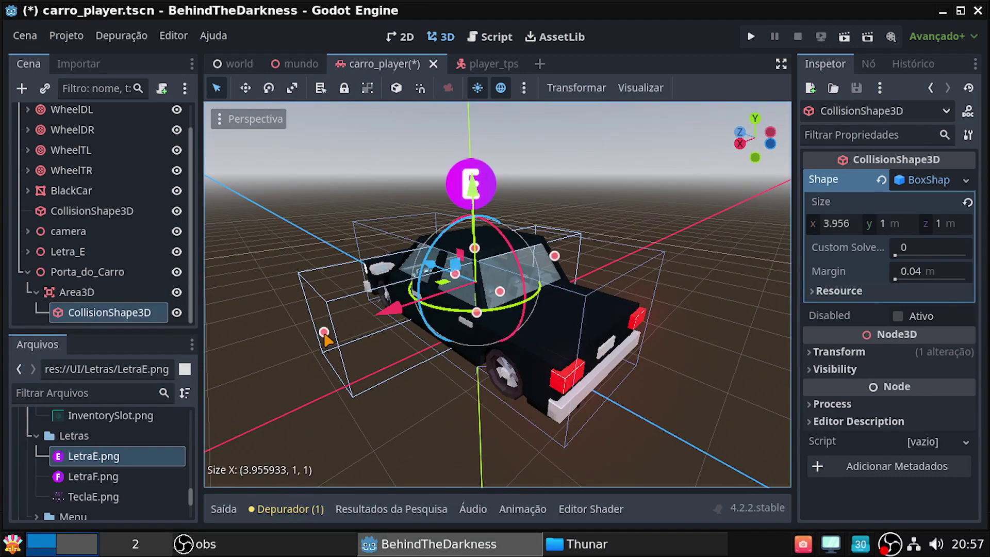
{"action": "left_click", "coordinate": [328, 341]}
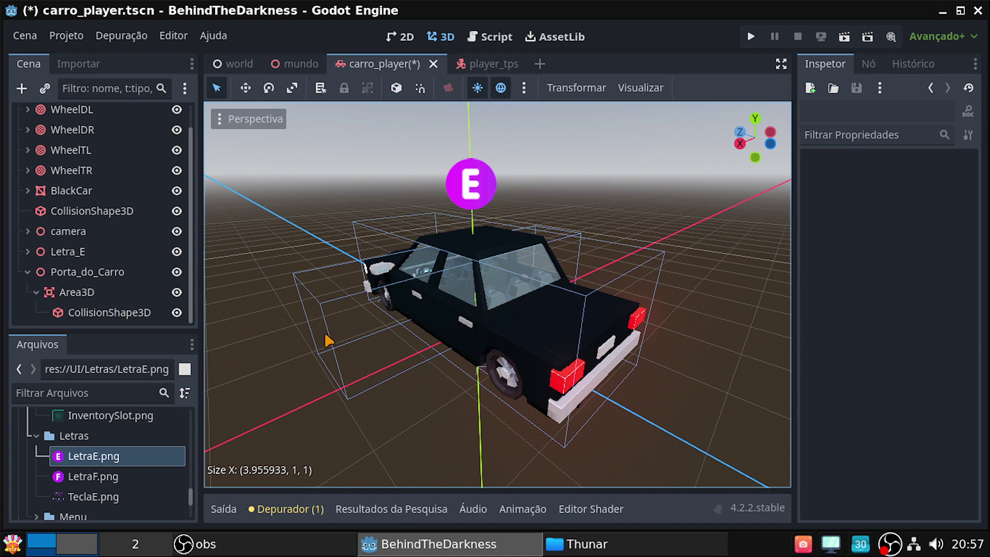
{"action": "left_click", "coordinate": [95, 312]}
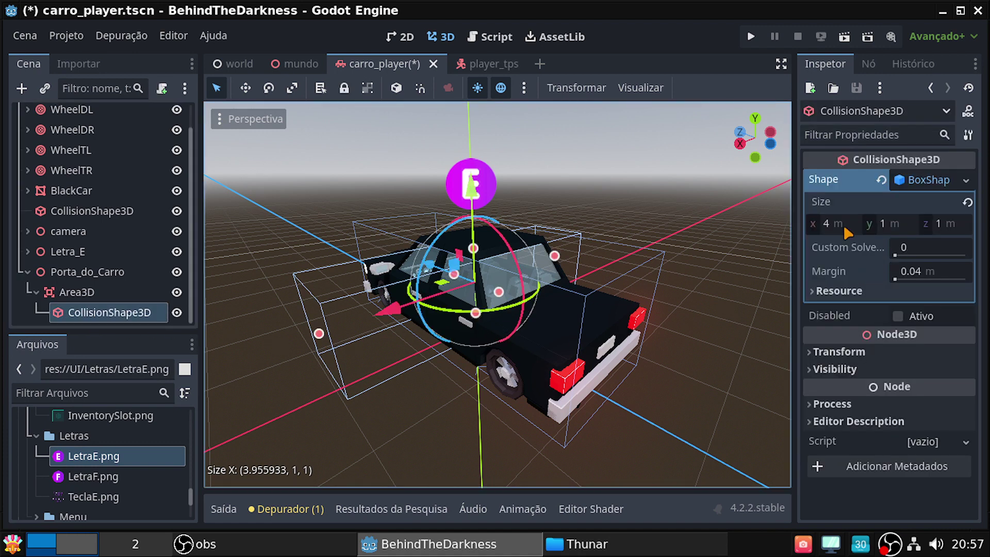
{"action": "left_click", "coordinate": [843, 224]}
{"action": "type", "text": "3"}
{"action": "key", "text": "Return"}
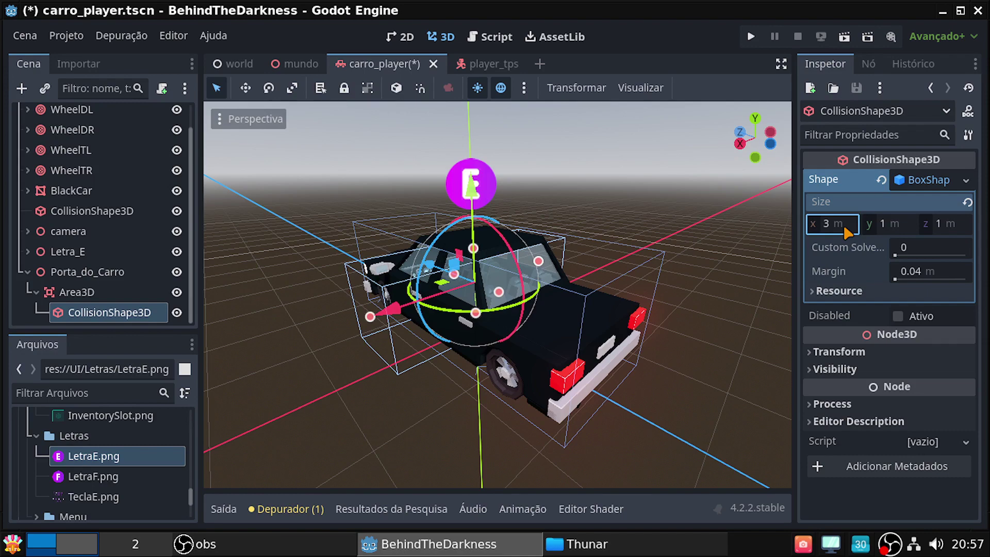
Orbit and zoom around the car to inspect the narrower collision box
{"action": "middle_click_drag", "start_coordinate": [665, 294], "coordinate": [619, 288]}
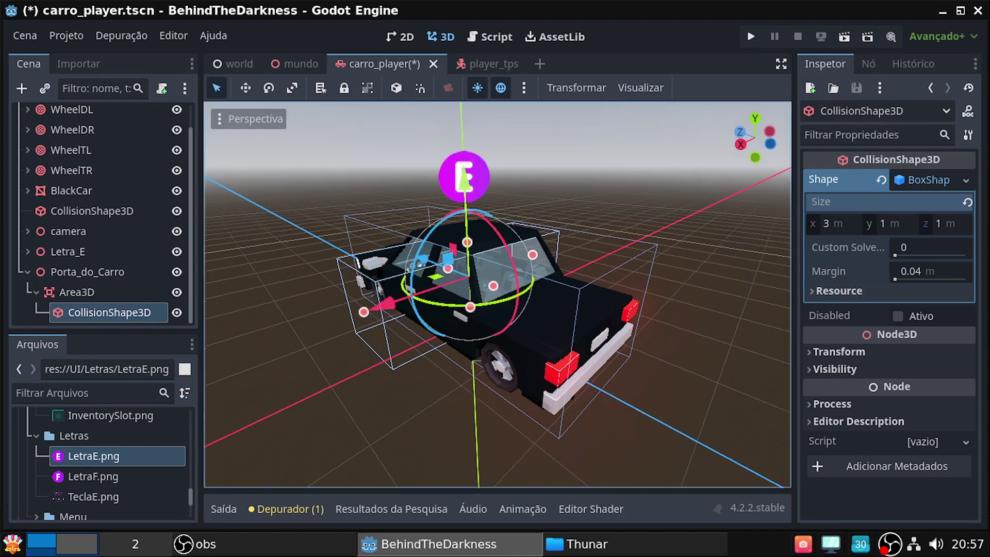
{"action": "mouse_move", "coordinate": [498, 294]}
{"action": "middle_mouse_down"}
{"action": "mouse_move", "coordinate": [464, 292]}
{"action": "mouse_move", "coordinate": [485, 294]}
{"action": "middle_mouse_up"}
{"action": "scroll", "coordinate": [498, 294], "scroll_direction": "up", "scroll_amount": 5}
{"action": "scroll", "coordinate": [498, 294], "scroll_direction": "down", "scroll_amount": 5}
{"action": "scroll", "coordinate": [497, 294], "scroll_direction": "up", "scroll_amount": 5}
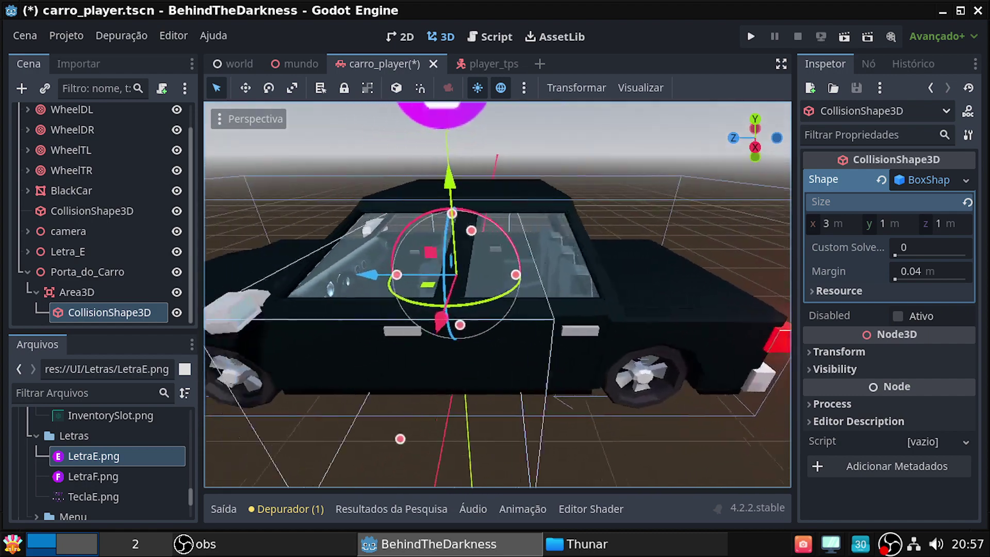
{"action": "scroll", "coordinate": [498, 294], "scroll_direction": "down", "scroll_amount": 2}
{"action": "scroll", "coordinate": [497, 293], "scroll_direction": "down", "scroll_amount": 2}
{"action": "scroll", "coordinate": [498, 294], "scroll_direction": "down", "scroll_amount": 3}
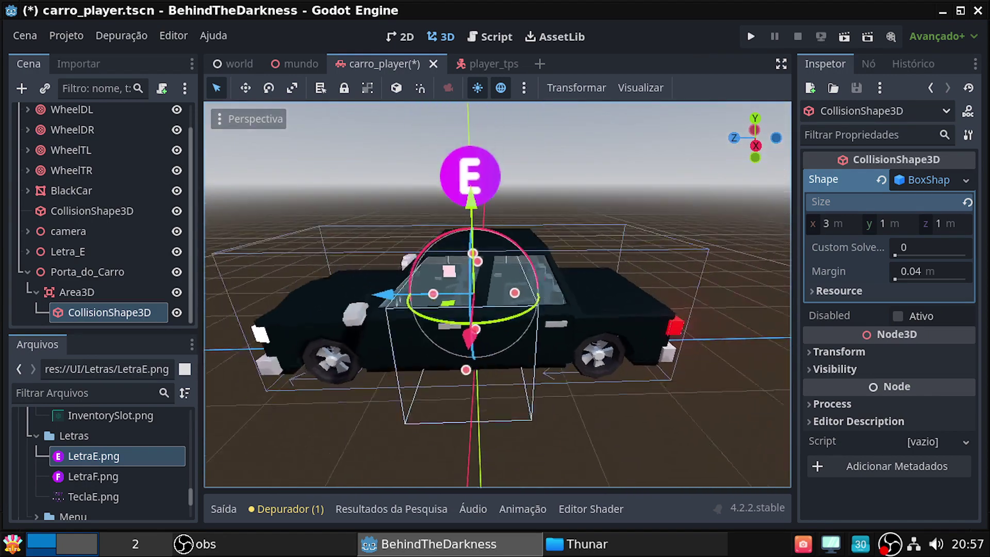
{"action": "scroll", "coordinate": [497, 294], "scroll_direction": "up", "scroll_amount": 3}
{"action": "scroll", "coordinate": [497, 294], "scroll_direction": "up", "scroll_amount": 2}
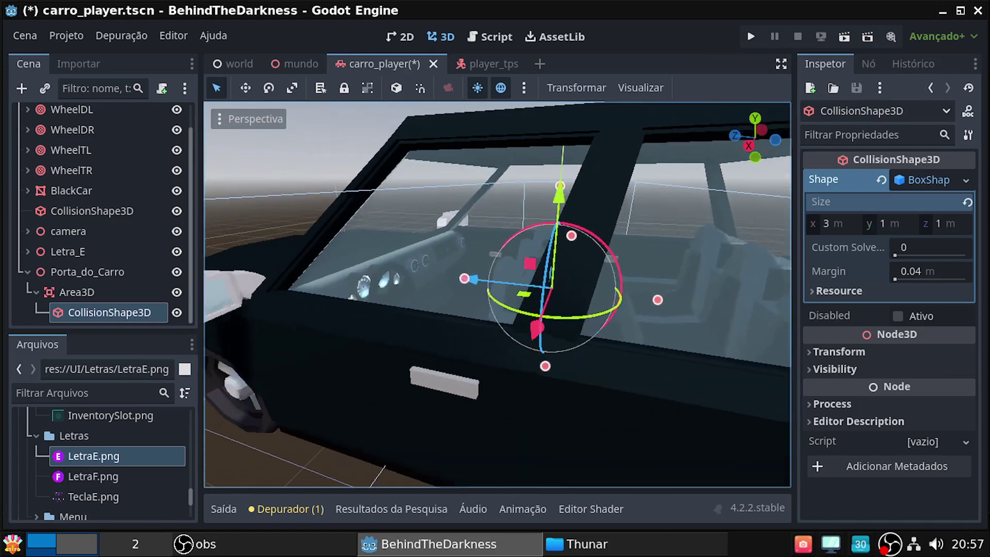
{"action": "mouse_move", "coordinate": [498, 294]}
{"action": "middle_mouse_down"}
{"action": "mouse_move", "coordinate": [546, 310]}
{"action": "mouse_move", "coordinate": [475, 289]}
{"action": "mouse_move", "coordinate": [500, 320]}
{"action": "middle_mouse_up"}
{"action": "scroll", "coordinate": [497, 294], "scroll_direction": "up", "scroll_amount": 2}
{"action": "scroll", "coordinate": [497, 294], "scroll_direction": "down", "scroll_amount": 3}
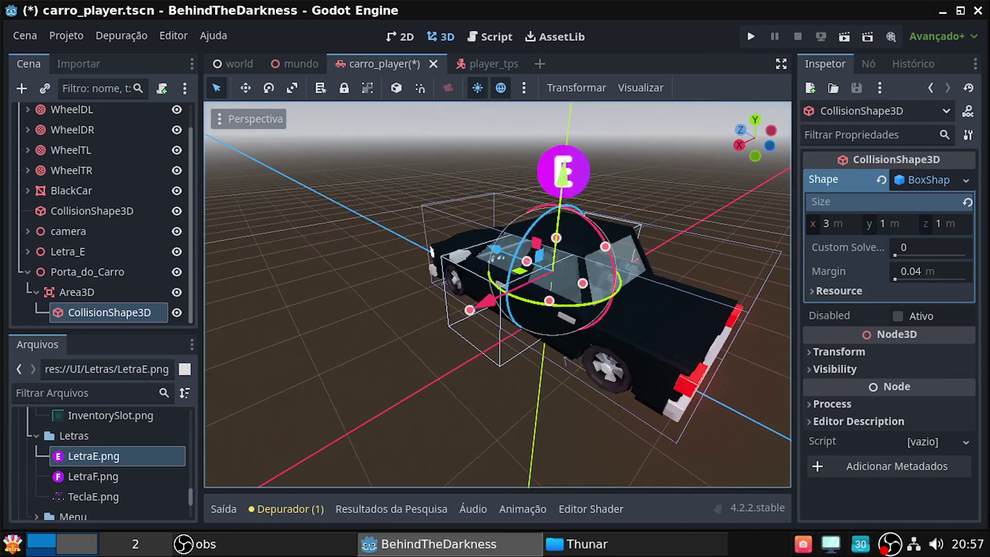
{"action": "middle_click_drag", "start_coordinate": [435, 251], "coordinate": [401, 244]}
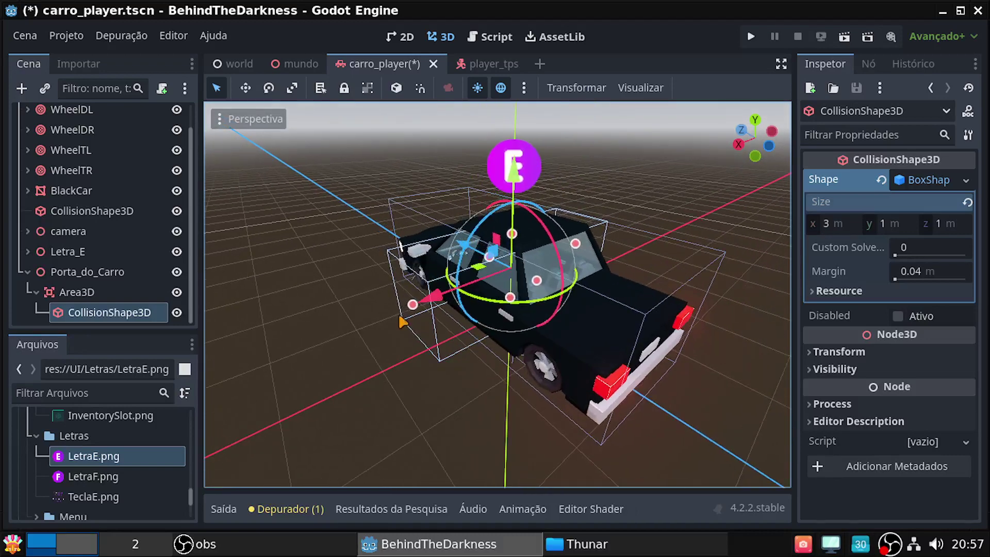
Shrink the box's X size further to 1 m and select the door's Area3D
{"action": "left_click", "coordinate": [825, 223]}
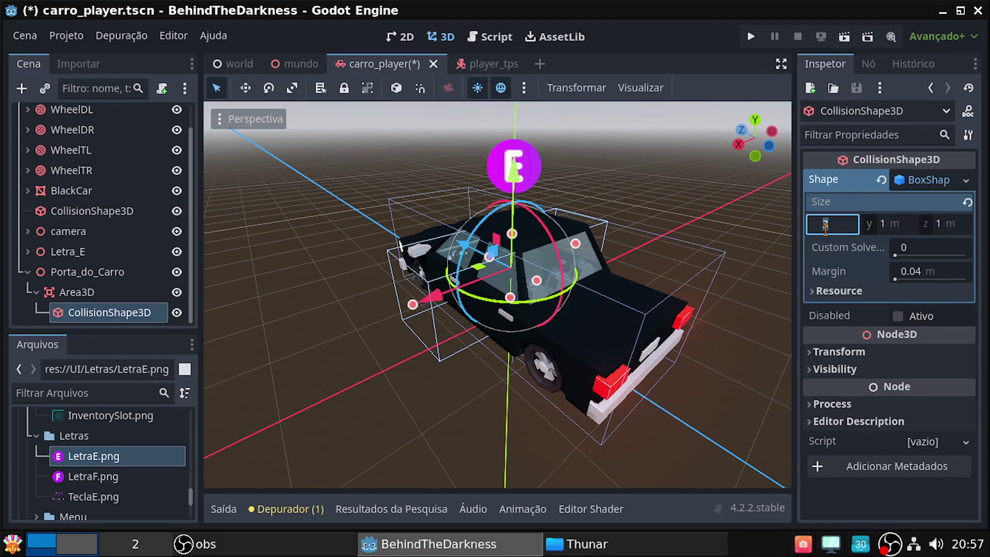
{"action": "type", "text": "2"}
{"action": "key", "text": "Return"}
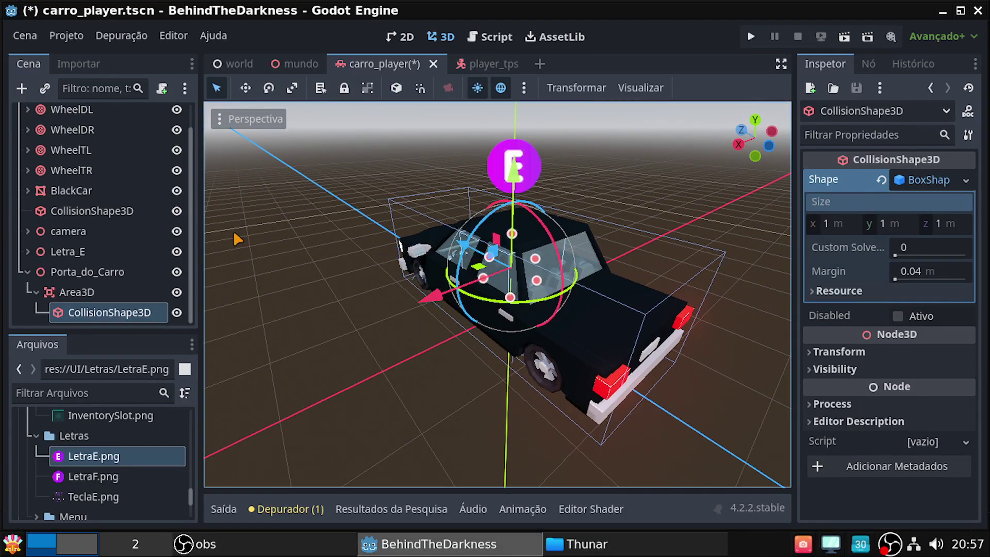
{"action": "left_click", "coordinate": [101, 288]}
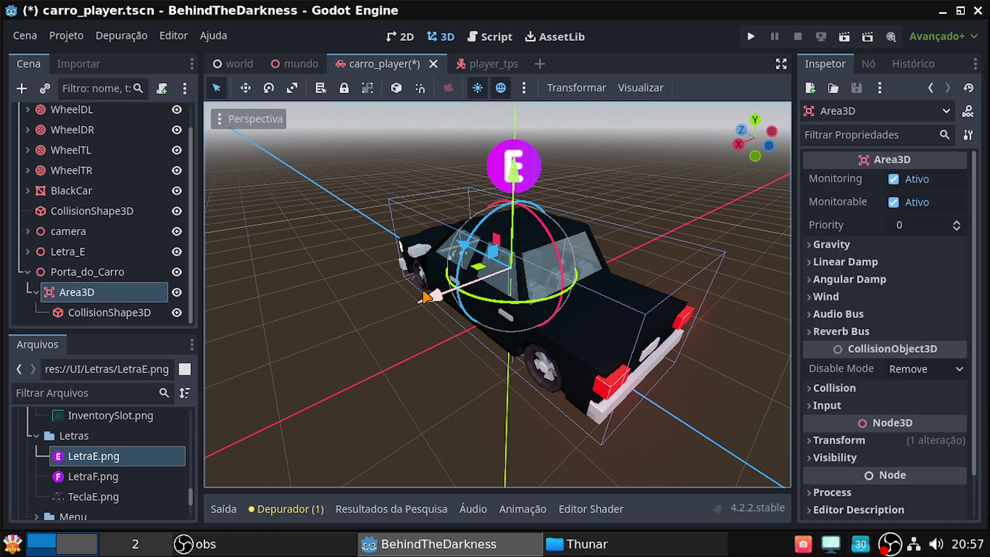
Slide the door trigger area along X and Z toward the car's side
{"action": "left_click_drag", "start_coordinate": [411, 304], "coordinate": [348, 317]}
{"action": "mouse_move", "coordinate": [599, 345]}
{"action": "middle_mouse_down"}
{"action": "mouse_move", "coordinate": [495, 319]}
{"action": "mouse_move", "coordinate": [450, 284]}
{"action": "middle_mouse_up"}
{"action": "scroll", "coordinate": [498, 294], "scroll_direction": "up", "scroll_amount": 3}
{"action": "left_click_drag", "start_coordinate": [450, 270], "coordinate": [393, 288]}
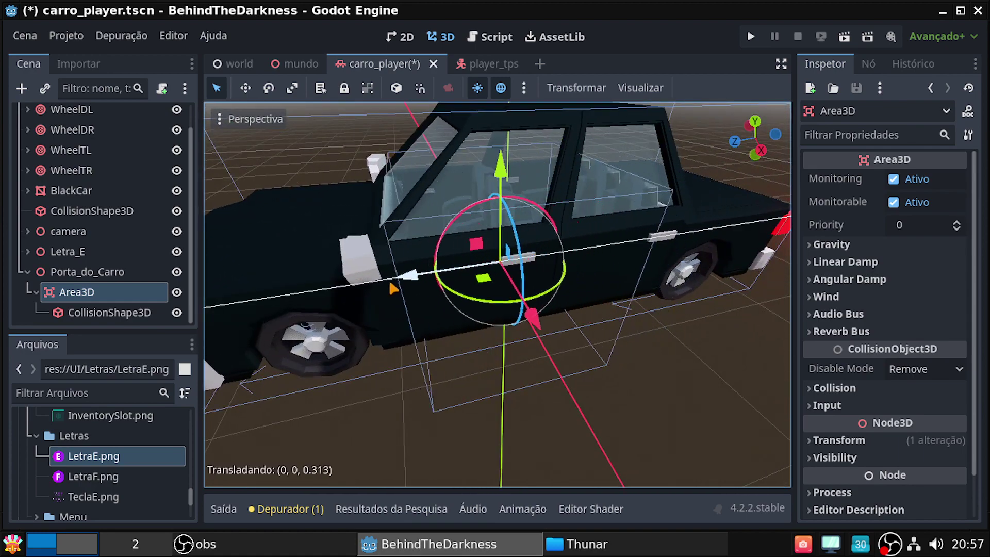
{"action": "mouse_move", "coordinate": [393, 288]}
{"action": "middle_mouse_down"}
{"action": "mouse_move", "coordinate": [454, 278]}
{"action": "mouse_move", "coordinate": [550, 315]}
{"action": "middle_mouse_up"}
{"action": "scroll", "coordinate": [497, 294], "scroll_direction": "up", "scroll_amount": 2}
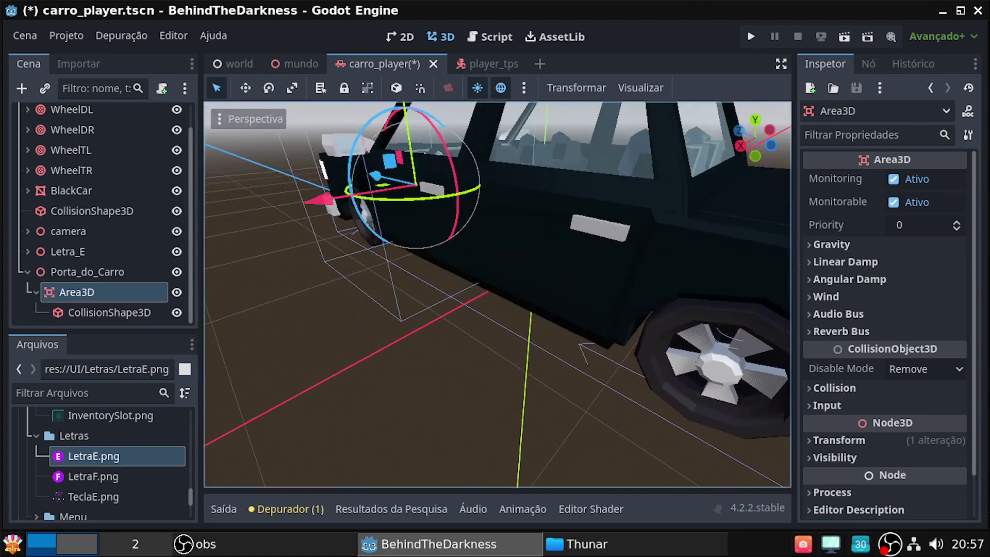
{"action": "scroll", "coordinate": [550, 315], "scroll_direction": "down", "scroll_amount": 1}
Nudge the trigger further along X and check its spot beside the door
{"action": "left_click_drag", "start_coordinate": [314, 236], "coordinate": [293, 242]}
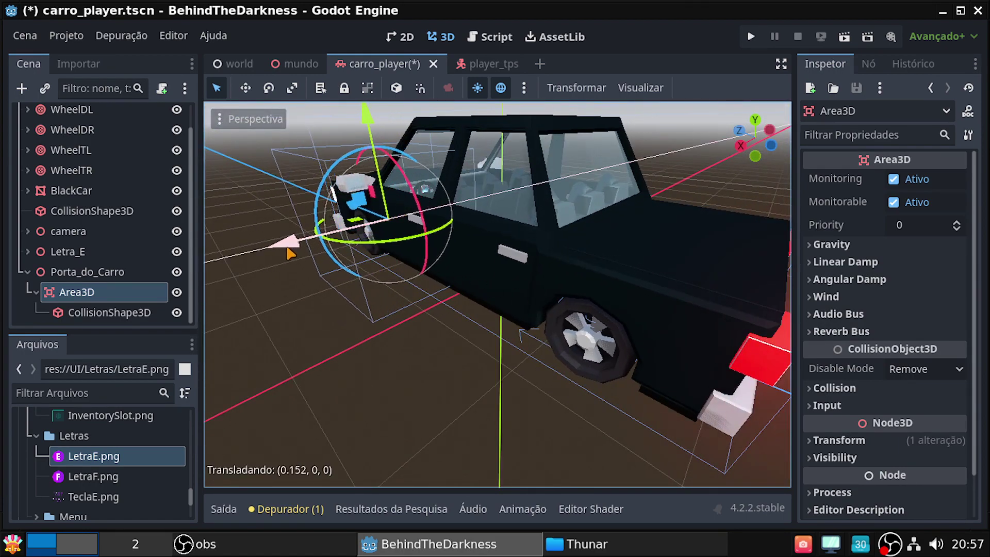
{"action": "scroll", "coordinate": [516, 313], "scroll_direction": "down", "scroll_amount": 2}
{"action": "middle_click_drag", "start_coordinate": [516, 313], "coordinate": [593, 309]}
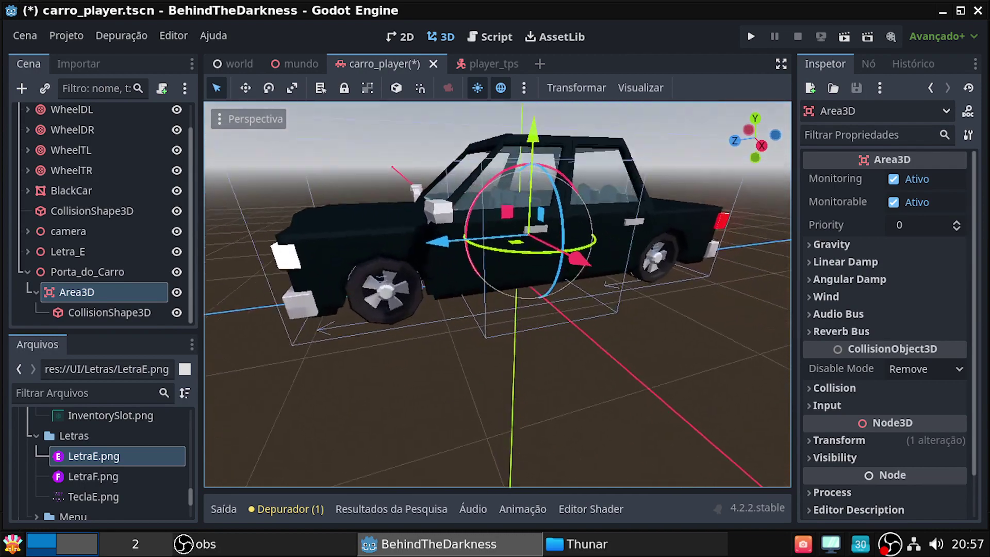
{"action": "middle_click_drag", "start_coordinate": [498, 294], "coordinate": [464, 294]}
{"action": "scroll", "coordinate": [497, 294], "scroll_direction": "up", "scroll_amount": 2}
{"action": "scroll", "coordinate": [497, 294], "scroll_direction": "down", "scroll_amount": 2}
{"action": "scroll", "coordinate": [498, 294], "scroll_direction": "up", "scroll_amount": 2}
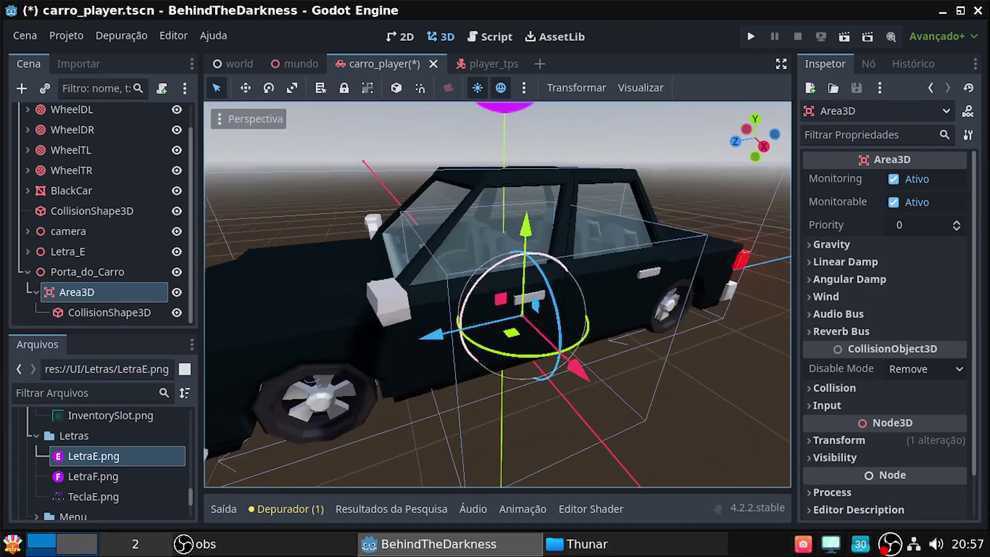
{"action": "scroll", "coordinate": [497, 294], "scroll_direction": "down", "scroll_amount": 3}
{"action": "mouse_move", "coordinate": [498, 293]}
{"action": "middle_mouse_down"}
{"action": "mouse_move", "coordinate": [521, 289]}
{"action": "mouse_move", "coordinate": [490, 319]}
{"action": "mouse_move", "coordinate": [464, 288]}
{"action": "mouse_move", "coordinate": [495, 309]}
{"action": "mouse_move", "coordinate": [474, 289]}
{"action": "mouse_move", "coordinate": [490, 299]}
{"action": "mouse_move", "coordinate": [278, 309]}
{"action": "middle_mouse_up"}
{"action": "scroll", "coordinate": [498, 294], "scroll_direction": "up", "scroll_amount": 2}
{"action": "scroll", "coordinate": [497, 294], "scroll_direction": "down", "scroll_amount": 2}
{"action": "scroll", "coordinate": [498, 294], "scroll_direction": "up", "scroll_amount": 3}
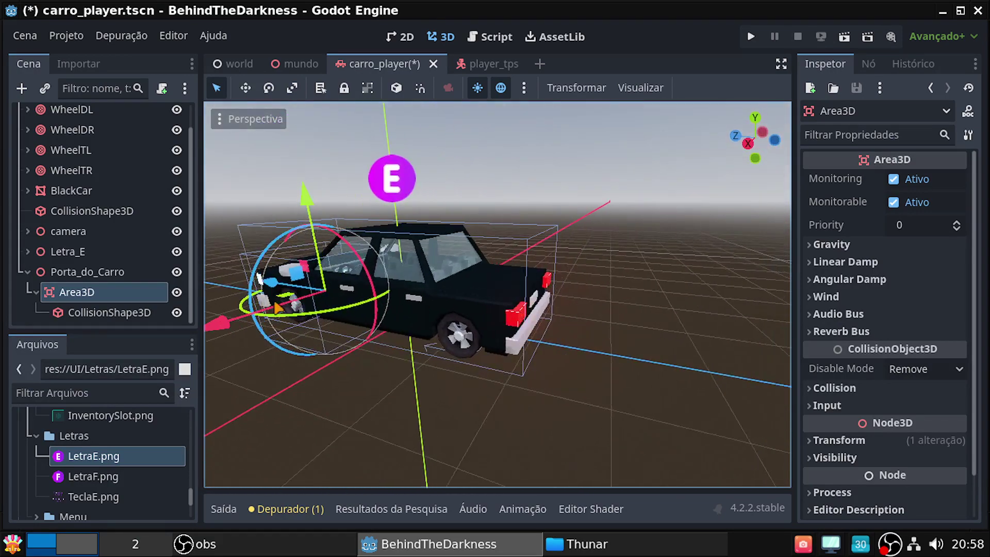
Collapse Porta_do_Carro, save the carro_player scene, and open carro_player.gd
{"action": "left_click", "coordinate": [80, 272]}
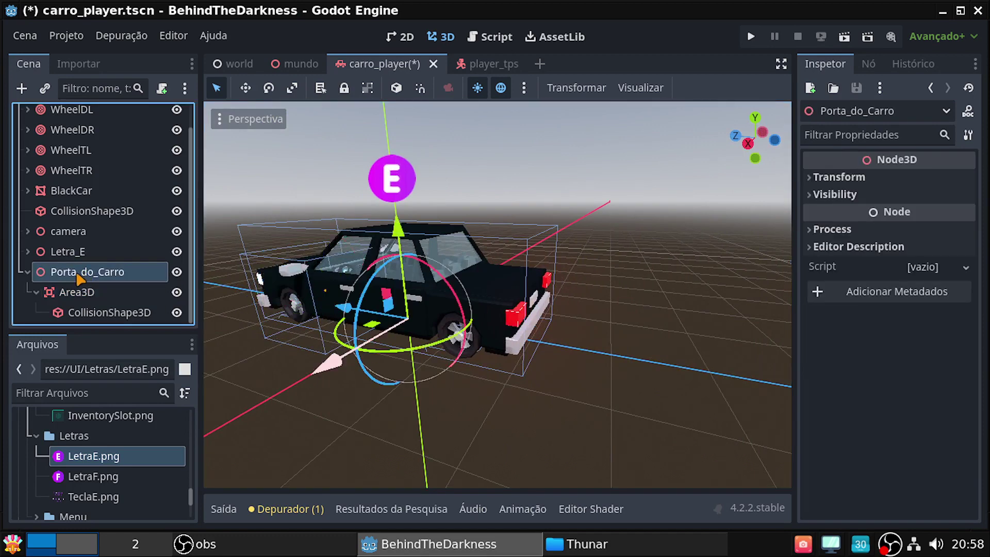
{"action": "left_click", "coordinate": [26, 273]}
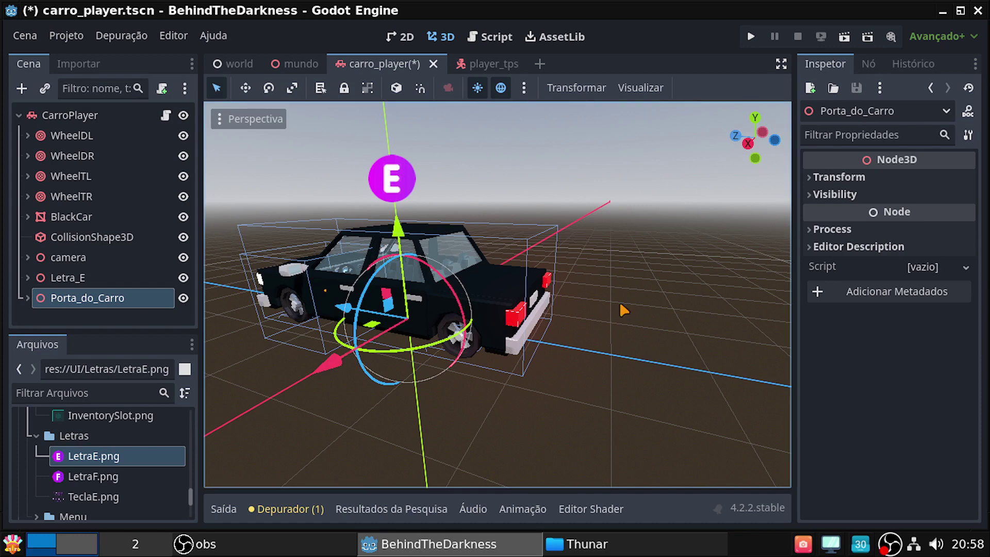
{"action": "key", "text": "ctrl+s"}
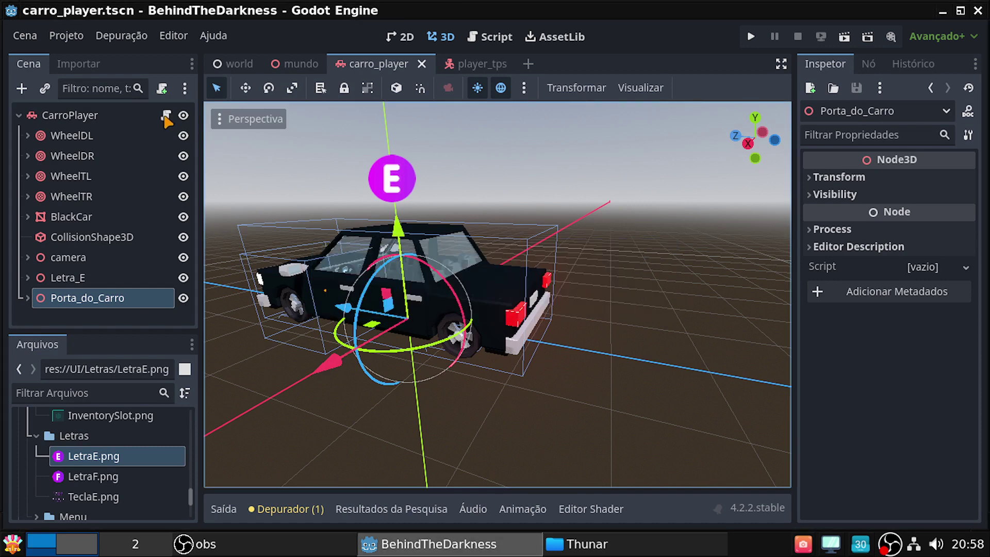
{"action": "left_click", "coordinate": [166, 116]}
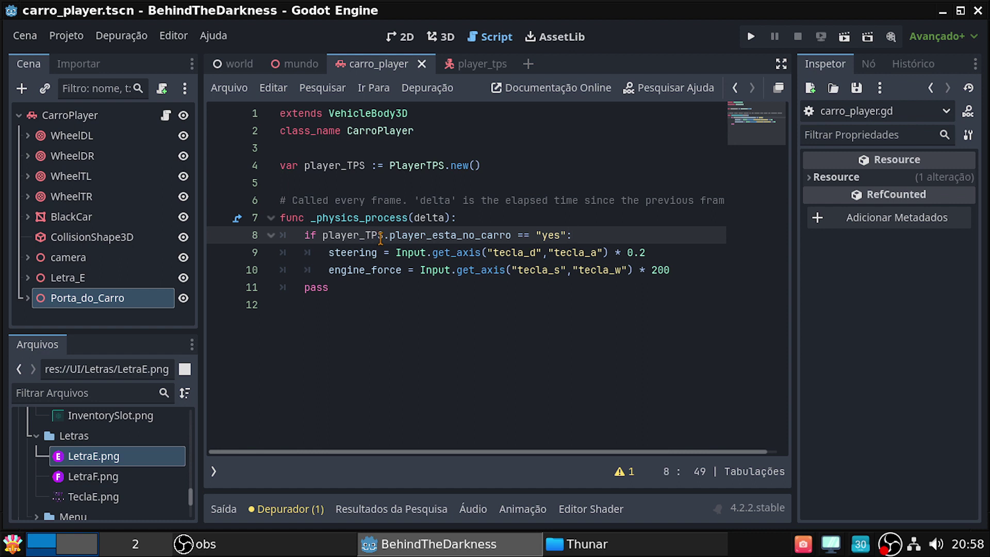
Connect the door Area3D's body_entered signal to a new handler in carro_player.gd
{"action": "left_click", "coordinate": [26, 298]}
{"action": "left_click", "coordinate": [66, 293]}
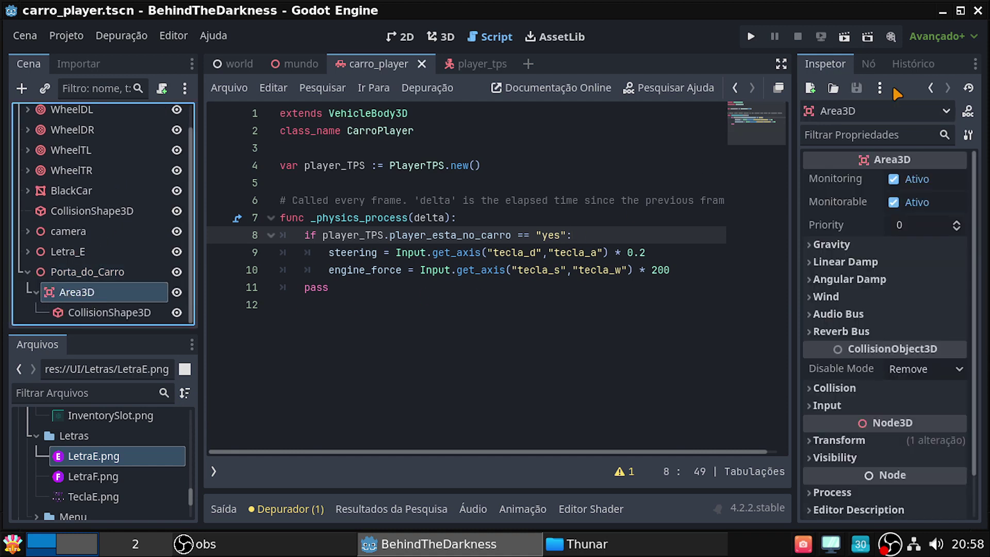
{"action": "left_click", "coordinate": [871, 62]}
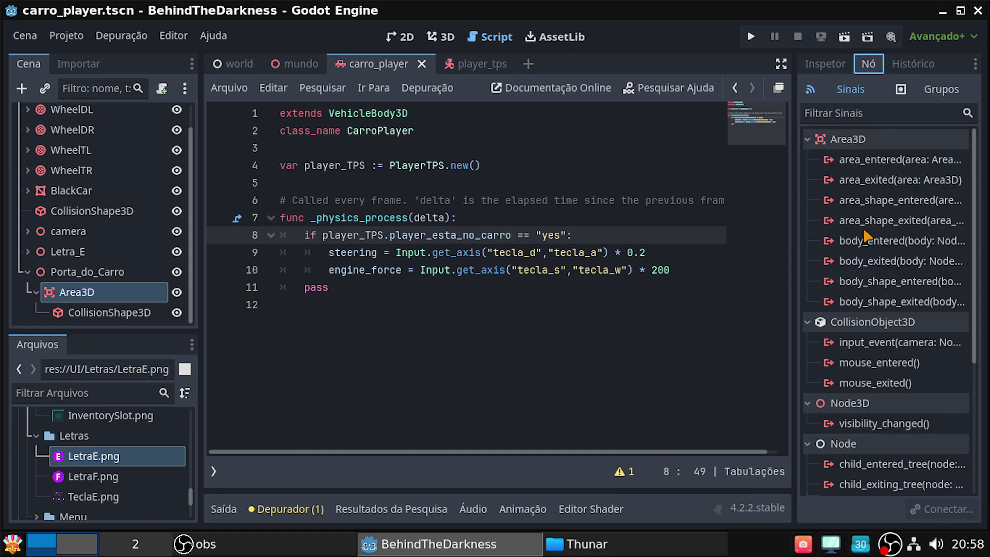
{"action": "left_click", "coordinate": [865, 245]}
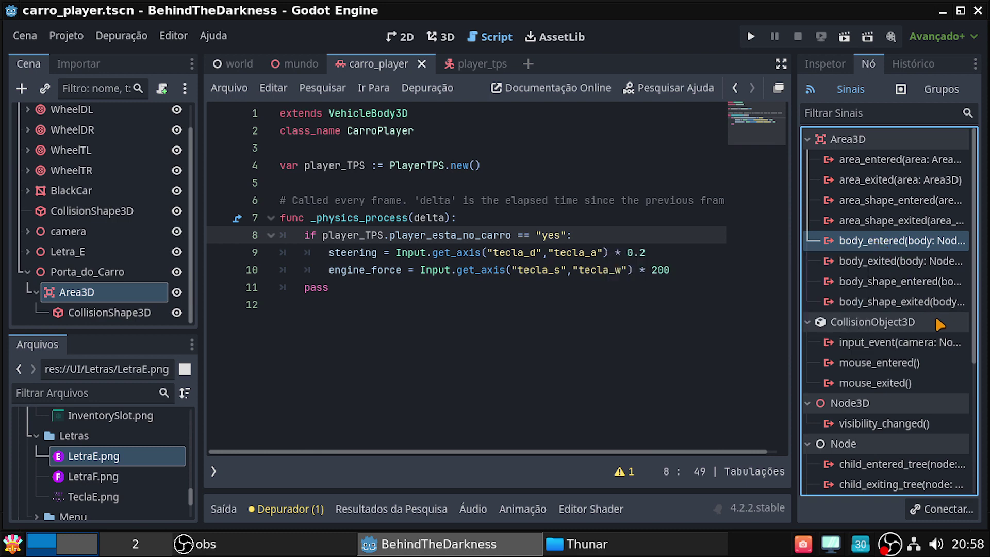
{"action": "left_click", "coordinate": [941, 509]}
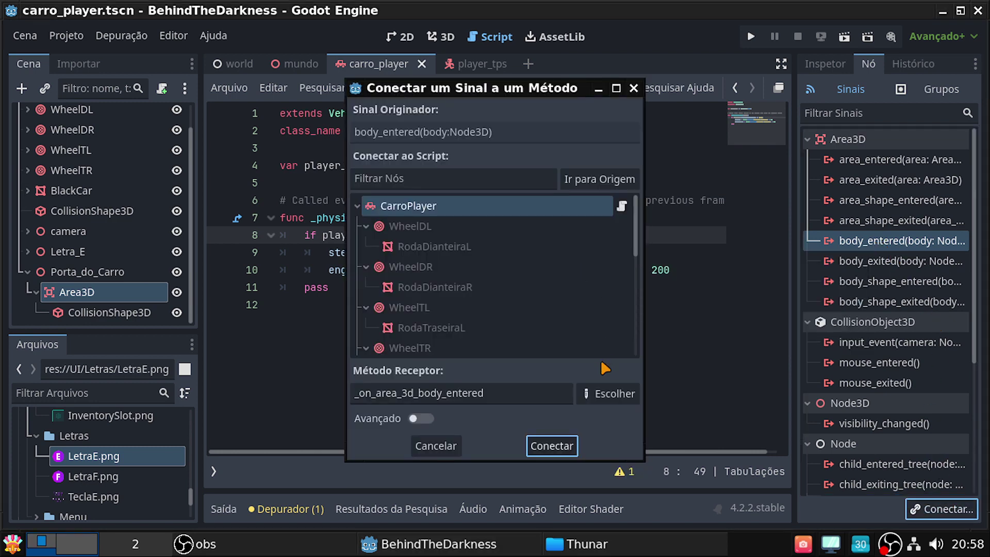
{"action": "left_click", "coordinate": [553, 445]}
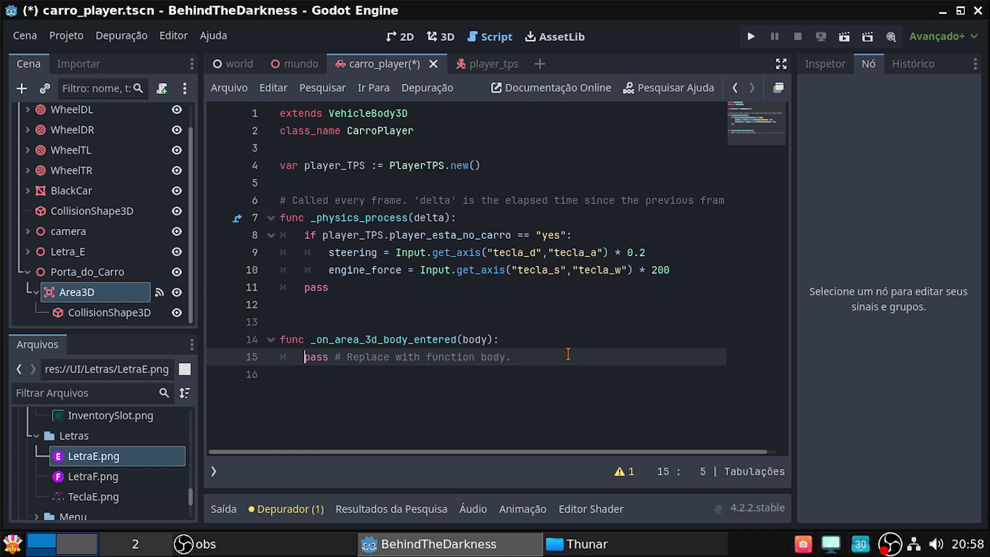
{"action": "left_click", "coordinate": [568, 338]}
{"action": "key", "text": "Return"}
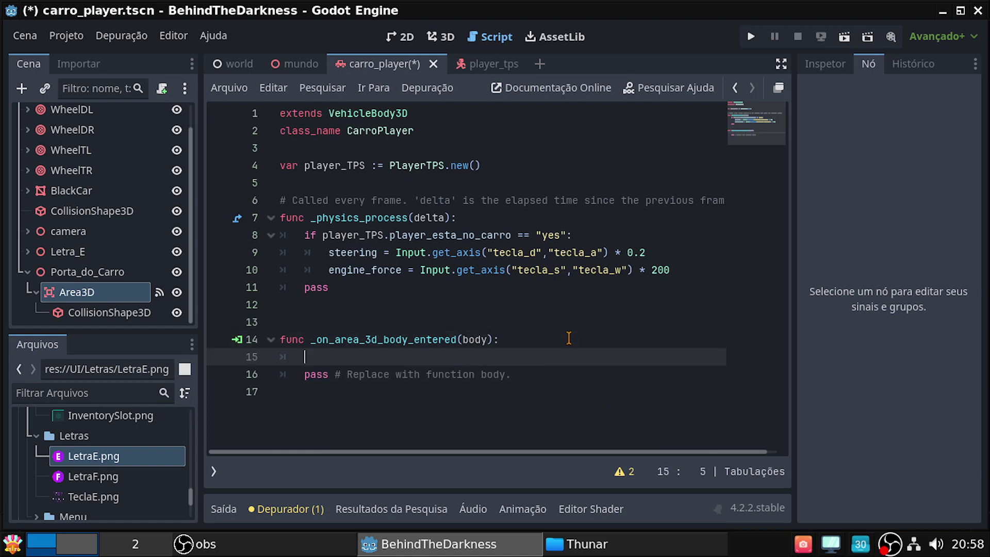
Connect the Area3D's body_exited signal to a new handler in carro_player.gd
{"action": "left_click", "coordinate": [846, 64]}
{"action": "left_click", "coordinate": [868, 64]}
{"action": "left_click", "coordinate": [86, 312]}
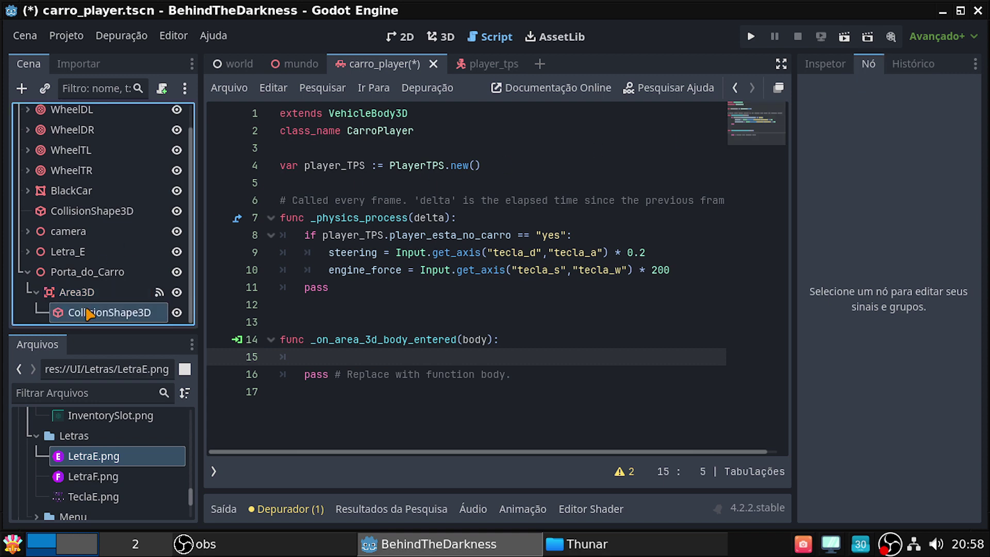
{"action": "left_click", "coordinate": [89, 298]}
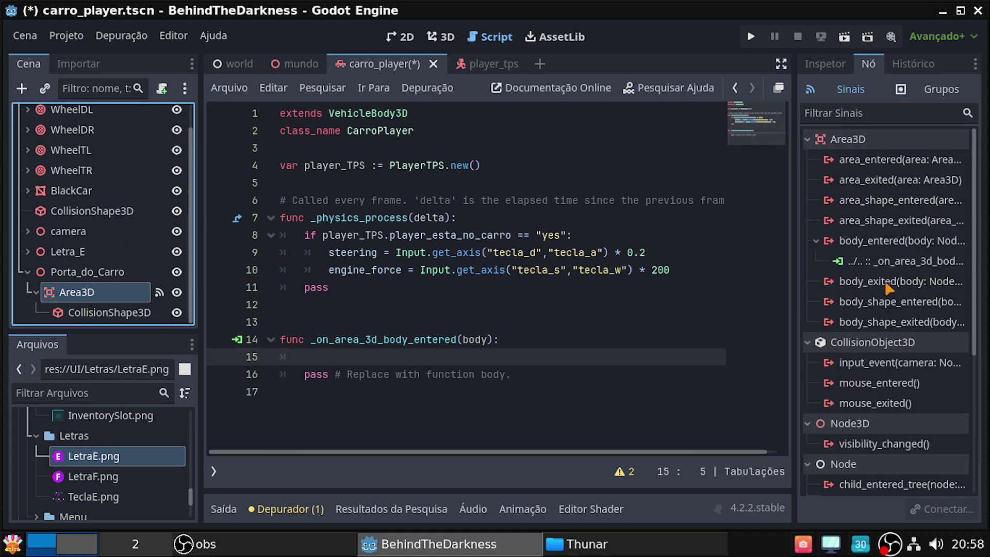
{"action": "left_click", "coordinate": [889, 287]}
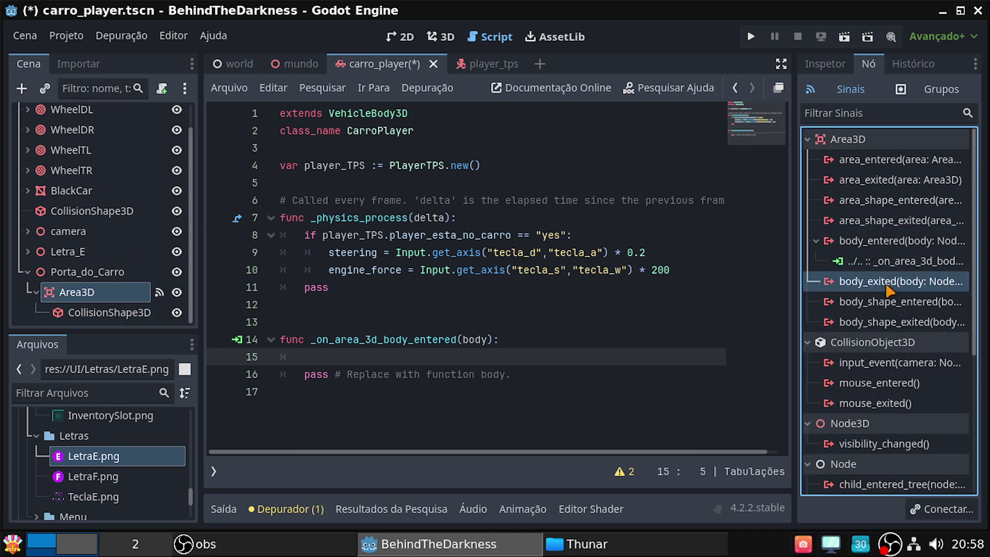
{"action": "left_click", "coordinate": [949, 508]}
{"action": "left_click", "coordinate": [565, 447]}
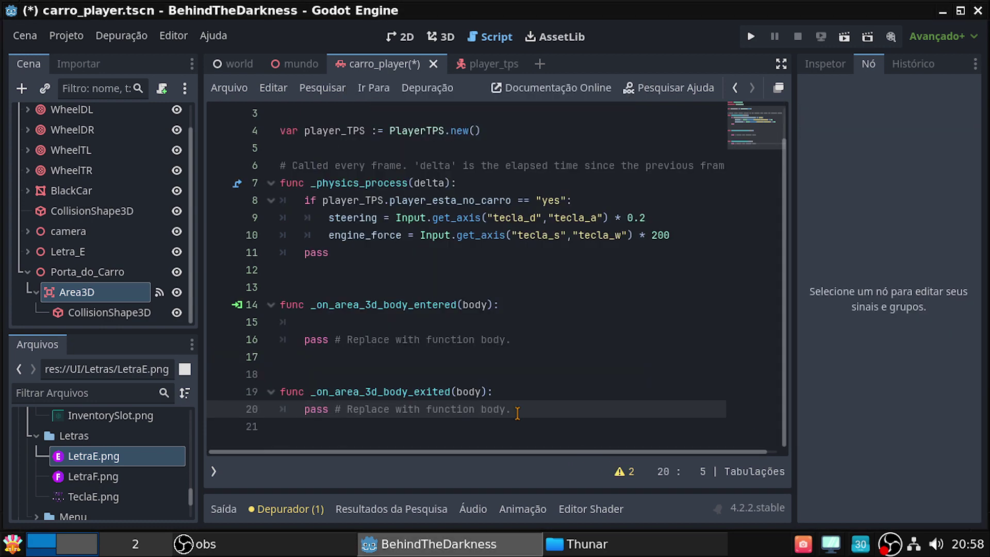
{"action": "left_click", "coordinate": [422, 322]}
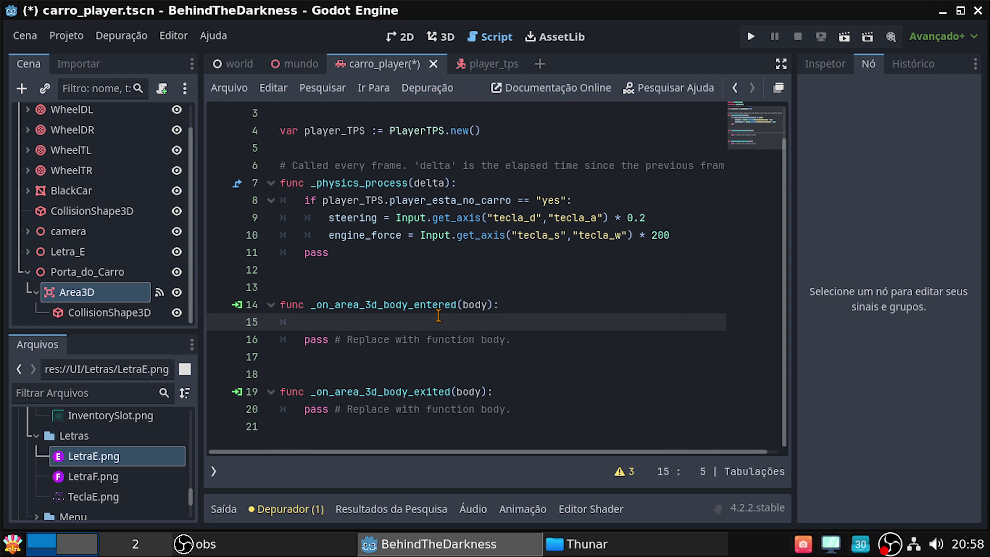
Write if body.get_name() == "Player" on line 15 of _on_area_3d_body_entered
{"action": "type", "text": "if"}
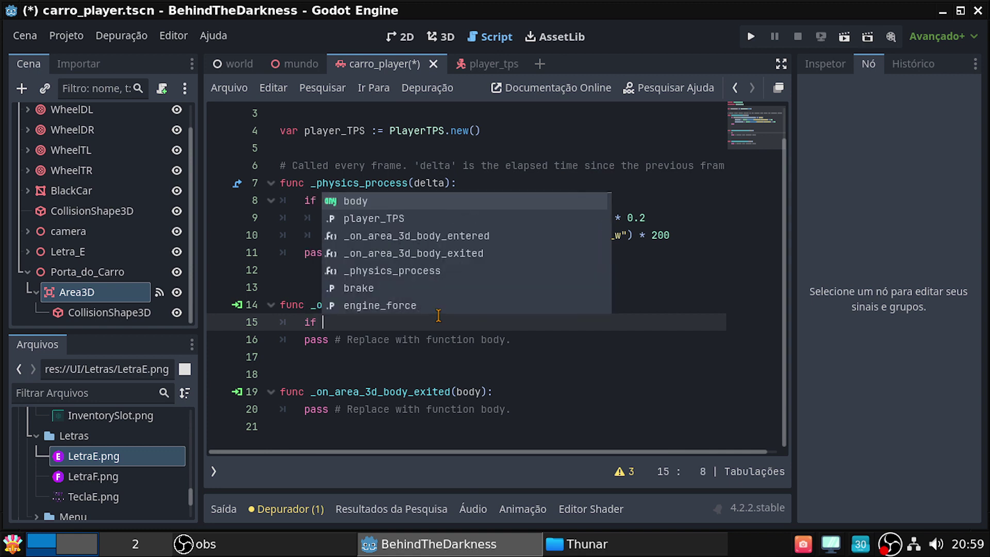
{"action": "type", "text": " bode"}
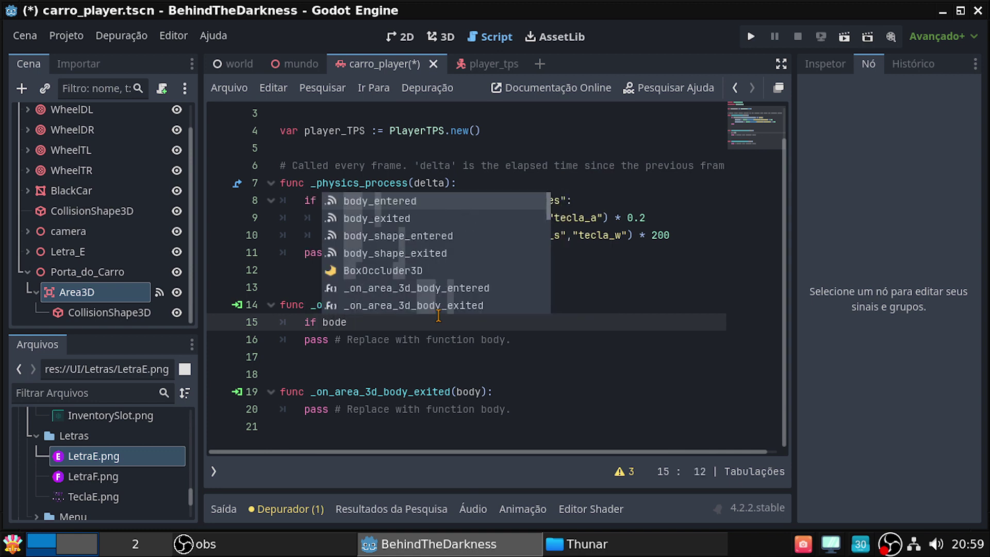
{"action": "key", "text": "BackSpace"}
{"action": "type", "text": "y"}
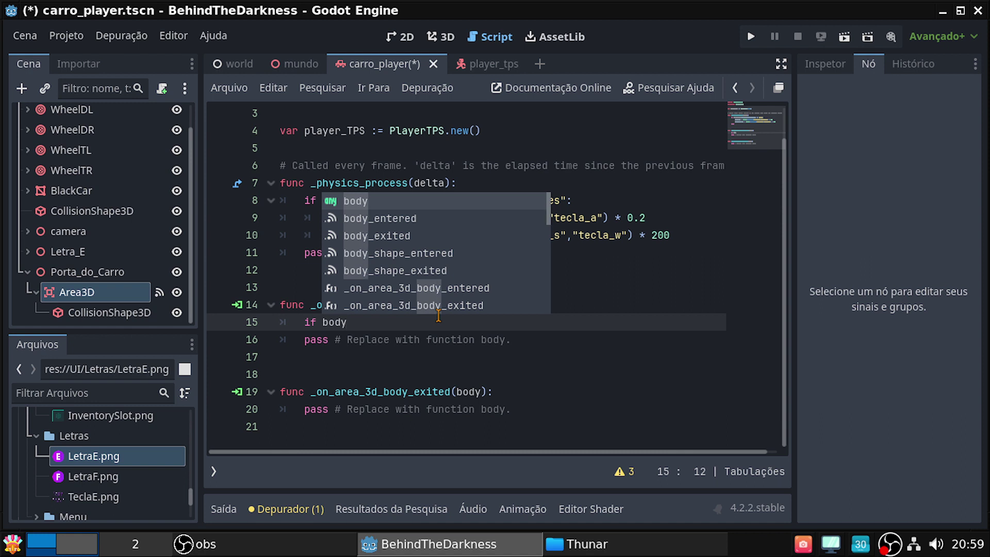
{"action": "type", "text": "."}
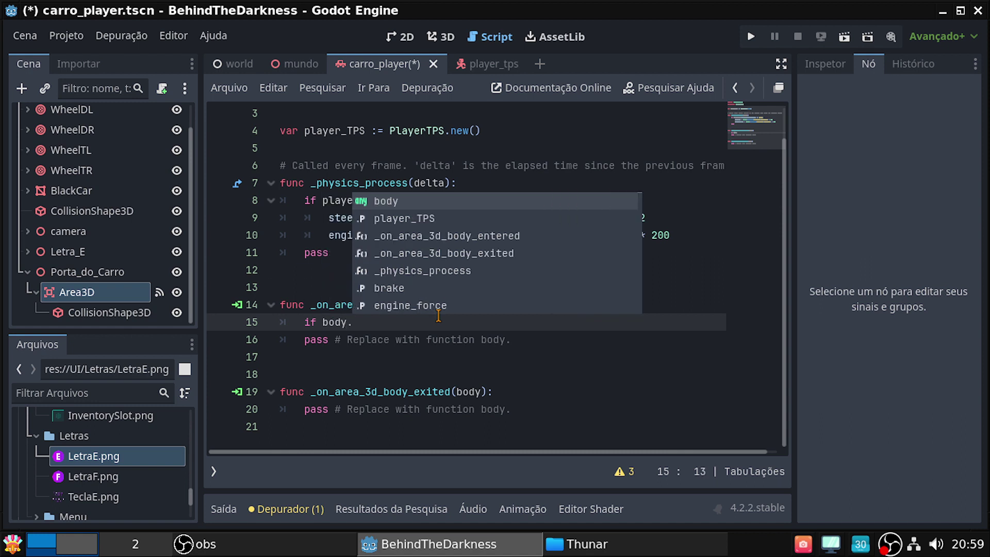
{"action": "type", "text": "get"}
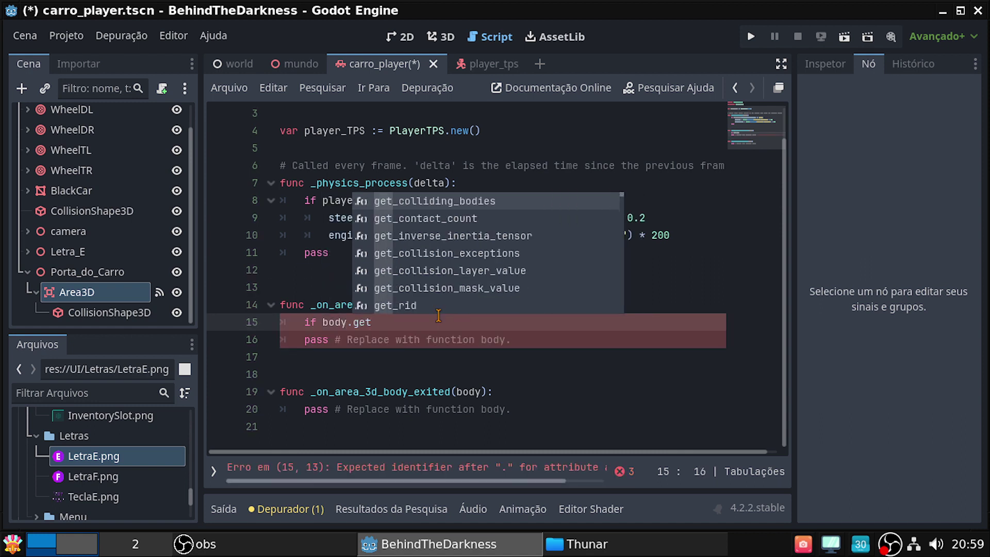
{"action": "type", "text": "_name"}
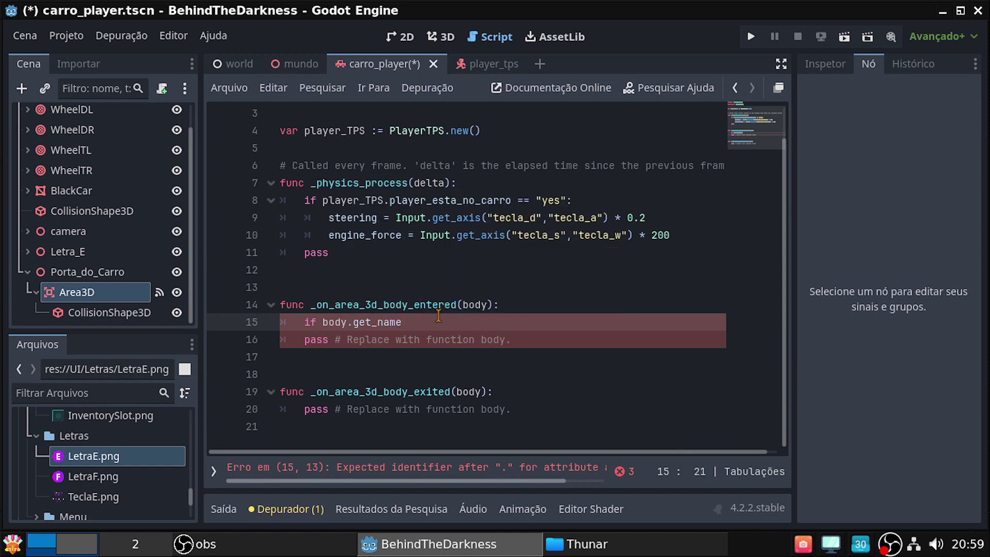
{"action": "type", "text": "() =="}
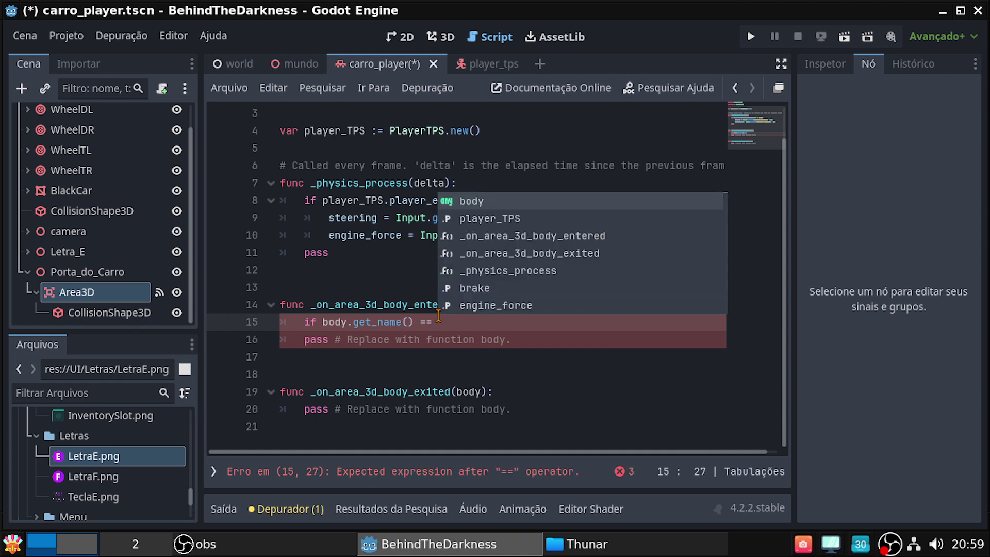
{"action": "type", "text": "\"Pla"}
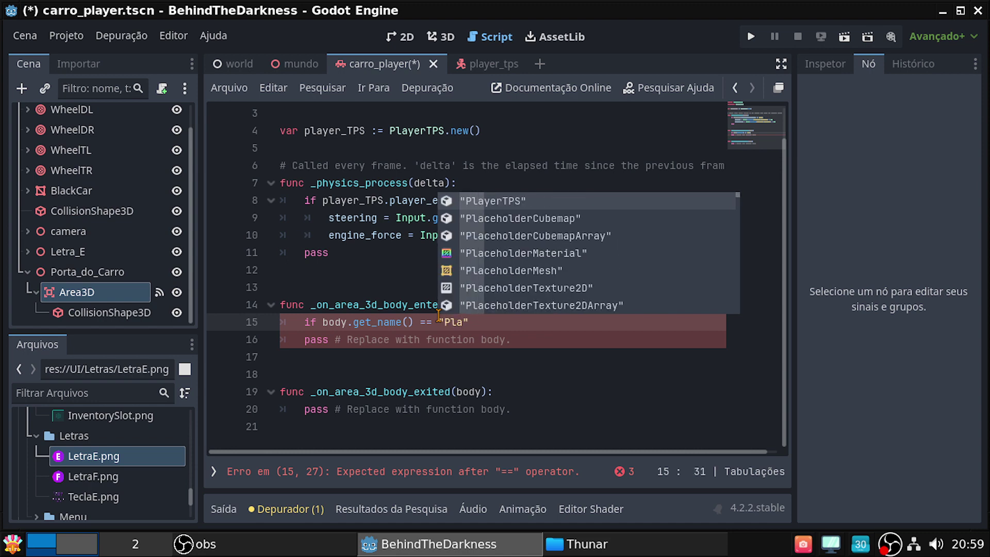
{"action": "type", "text": "yer"}
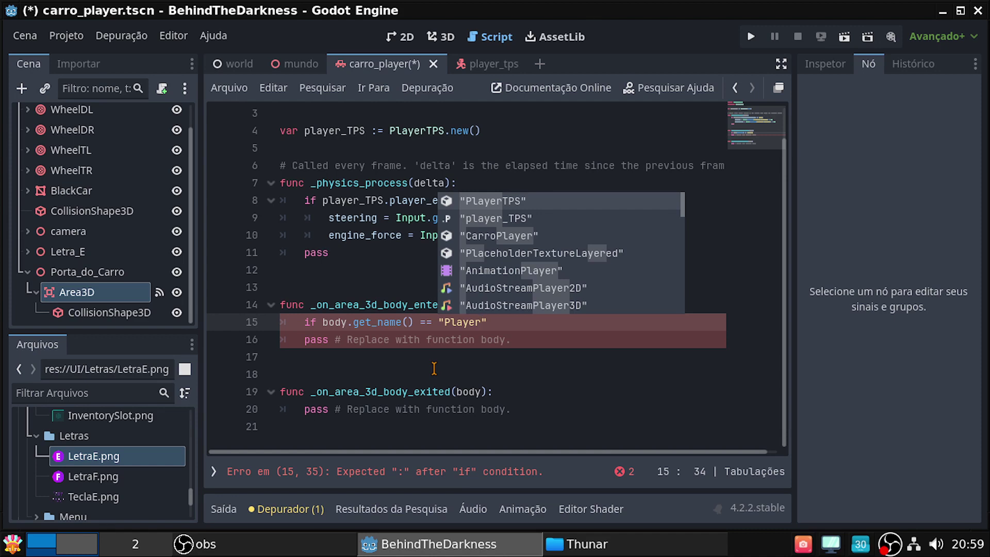
{"action": "mouse_move", "coordinate": [298, 67]}
Check in the player_tps scene that the player's root node is named PlayerTPS
{"action": "left_click", "coordinate": [486, 72]}
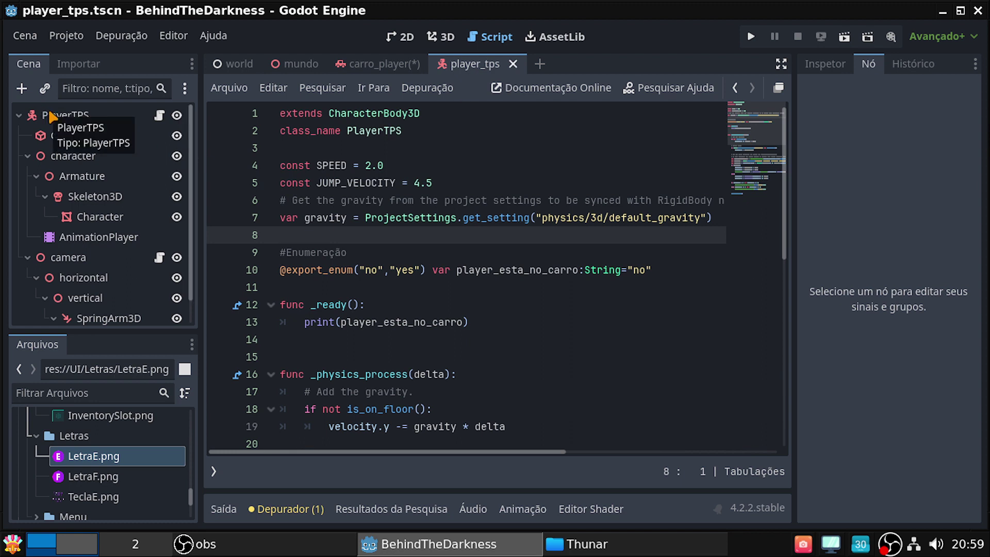
{"action": "left_click", "coordinate": [53, 117]}
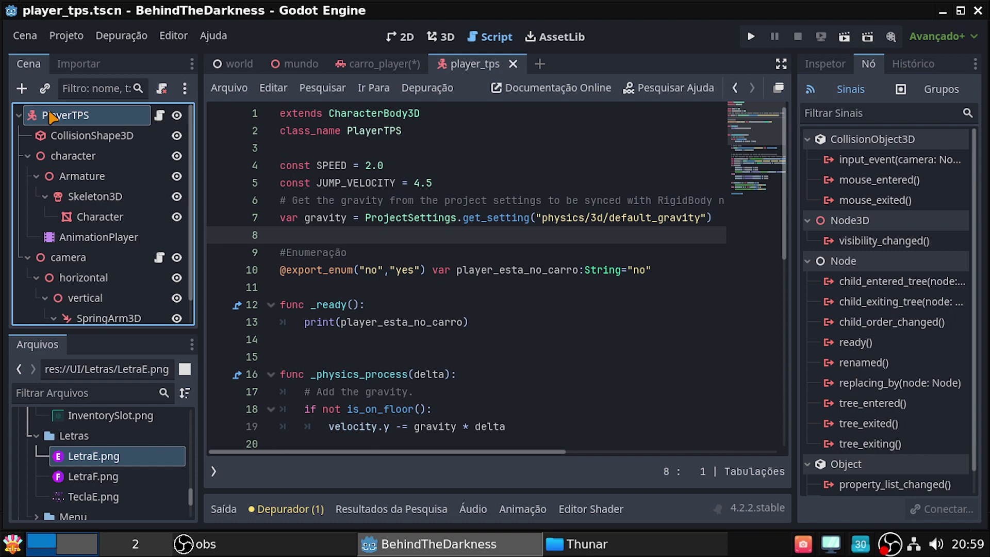
{"action": "left_click", "coordinate": [397, 74]}
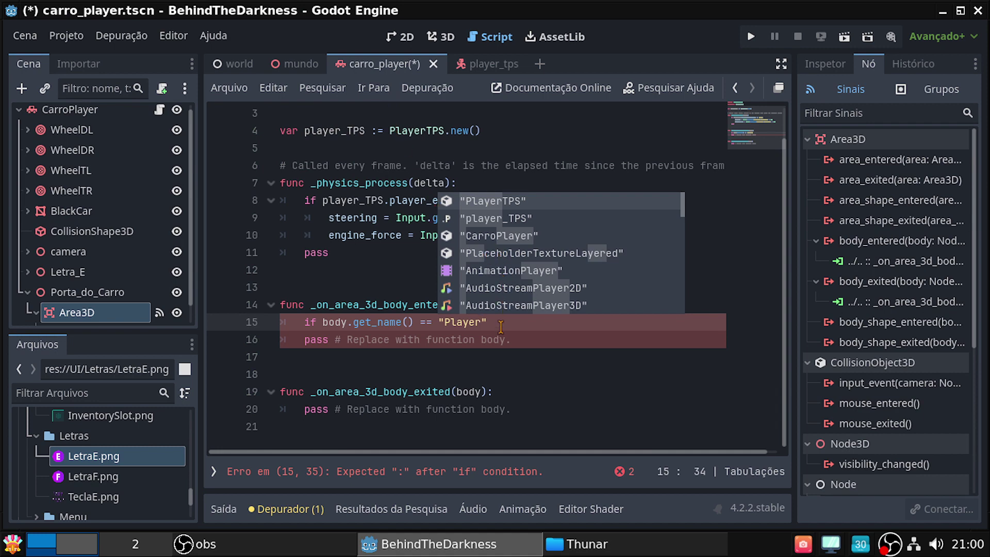
{"action": "type", "text": "_"}
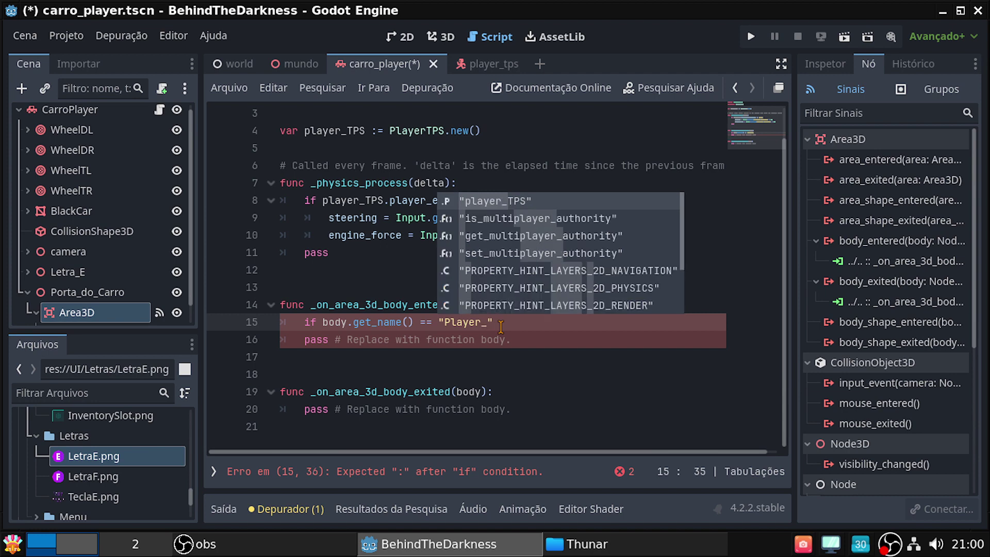
{"action": "key", "text": "BackSpace"}
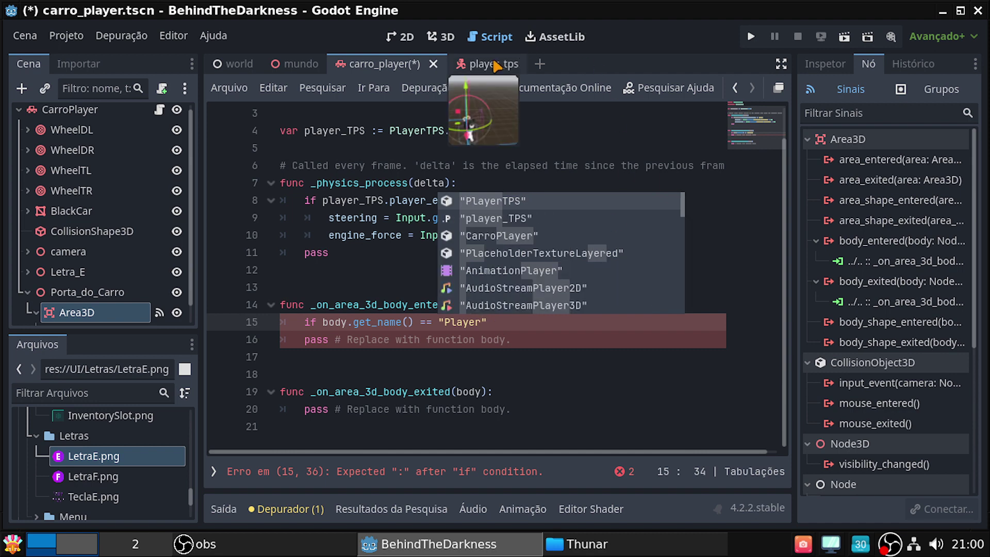
{"action": "left_click", "coordinate": [487, 64]}
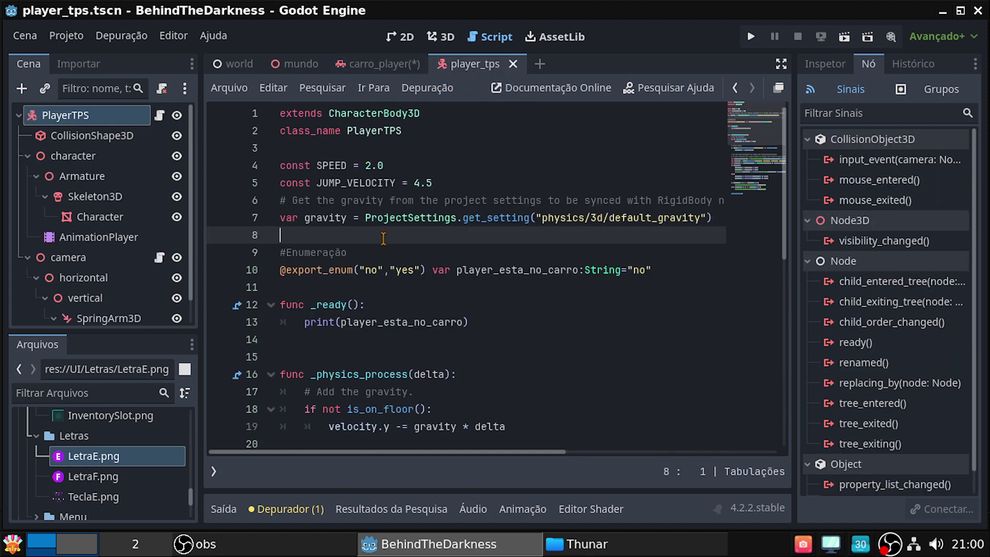
{"action": "left_click", "coordinate": [110, 107]}
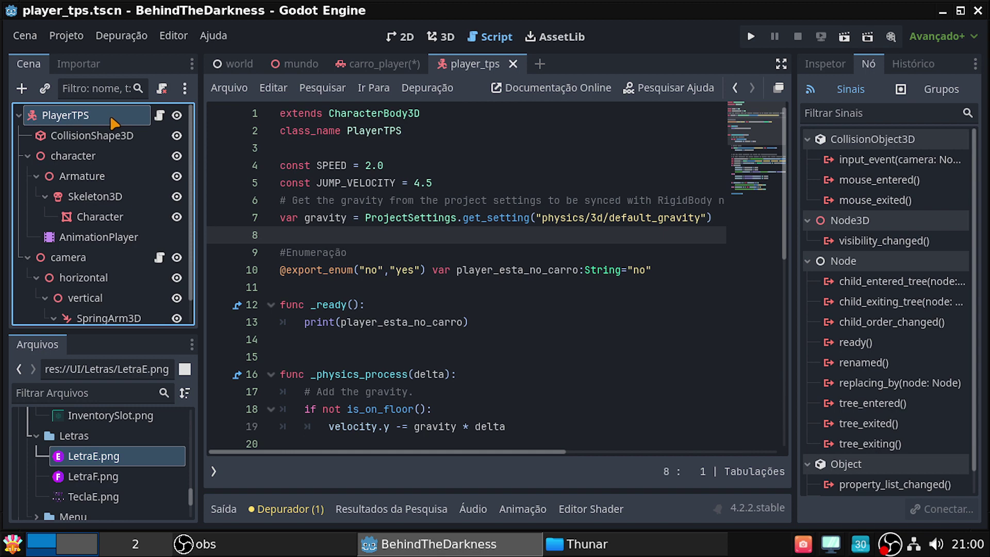
{"action": "left_click", "coordinate": [111, 115]}
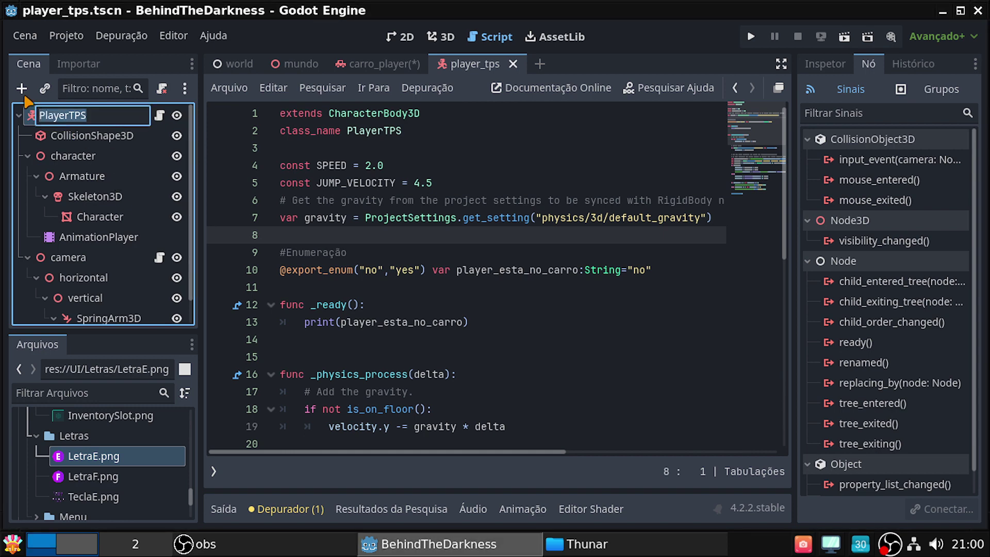
{"action": "left_click", "coordinate": [34, 119]}
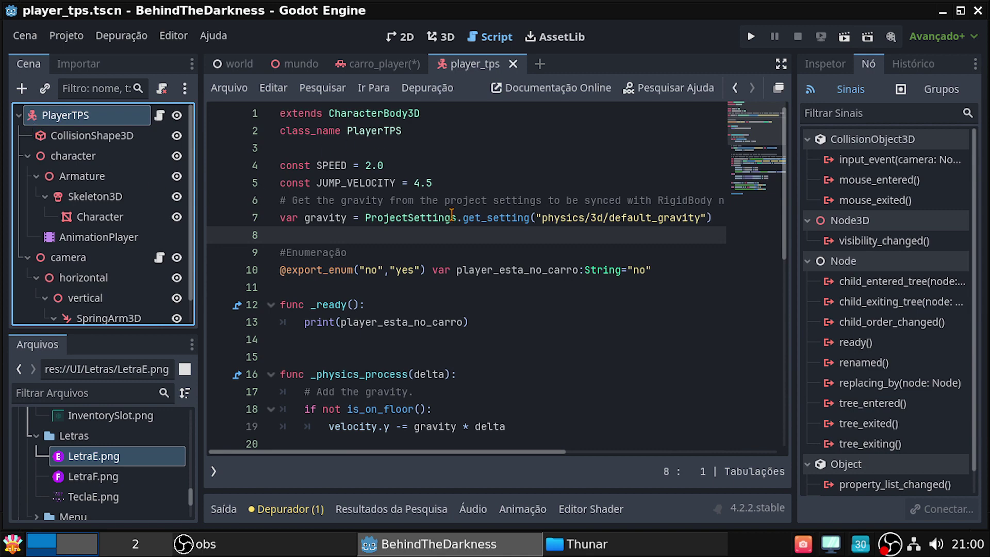
{"action": "left_click", "coordinate": [385, 67]}
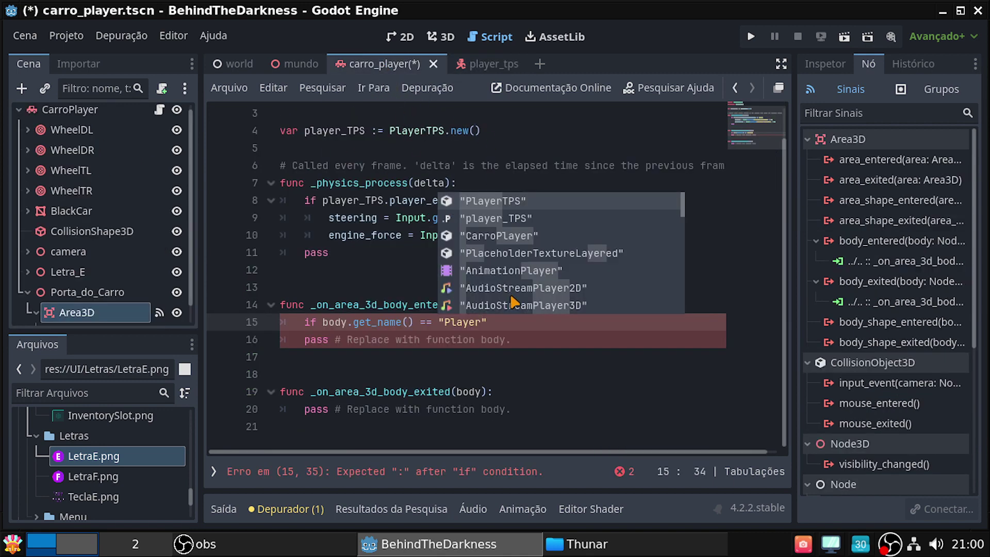
Change the compared name to "PlayerTPS" and add print("Entrar no carro") inside the if
{"action": "double_click", "coordinate": [464, 322]}
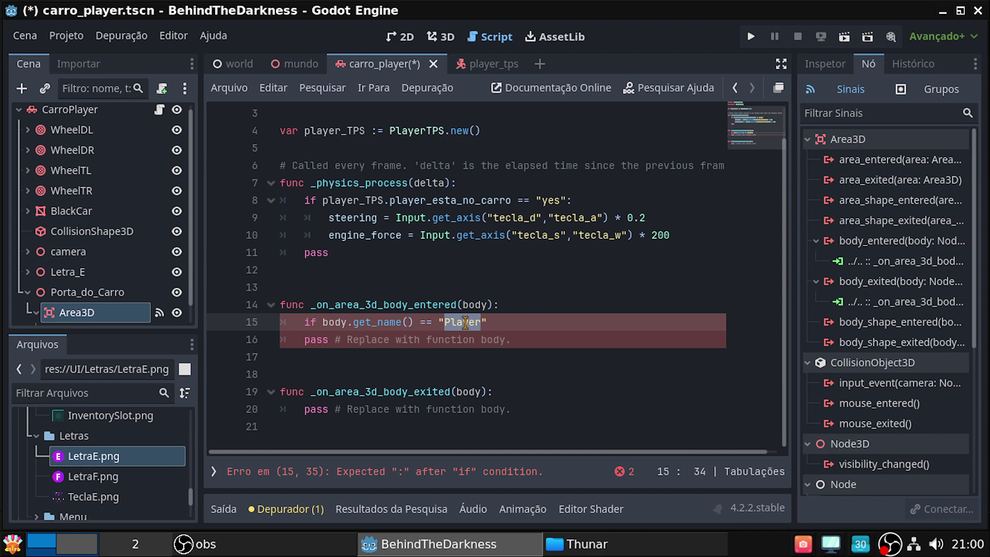
{"action": "key", "text": "Right"}
{"action": "type", "text": "TPS"}
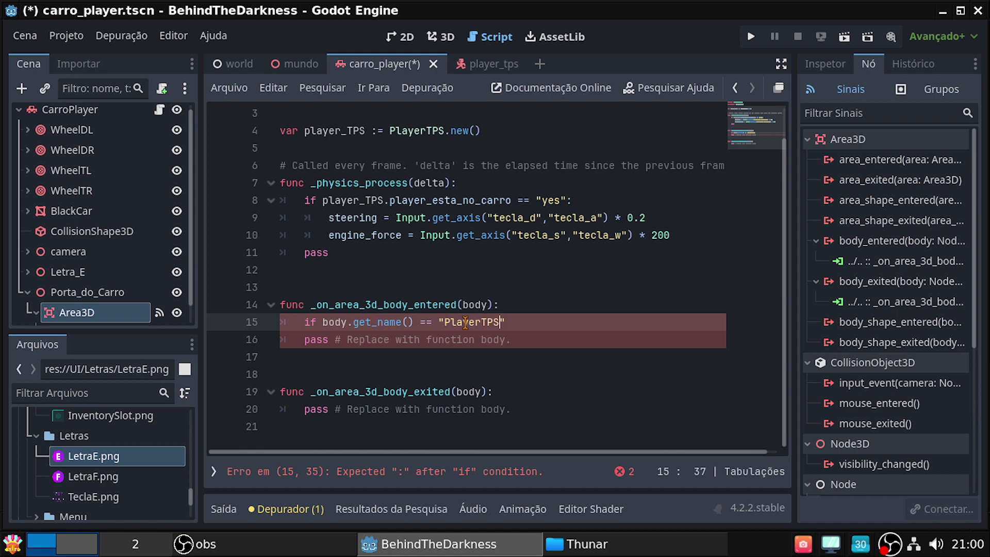
{"action": "type", "text": ":"}
{"action": "key", "text": "Return"}
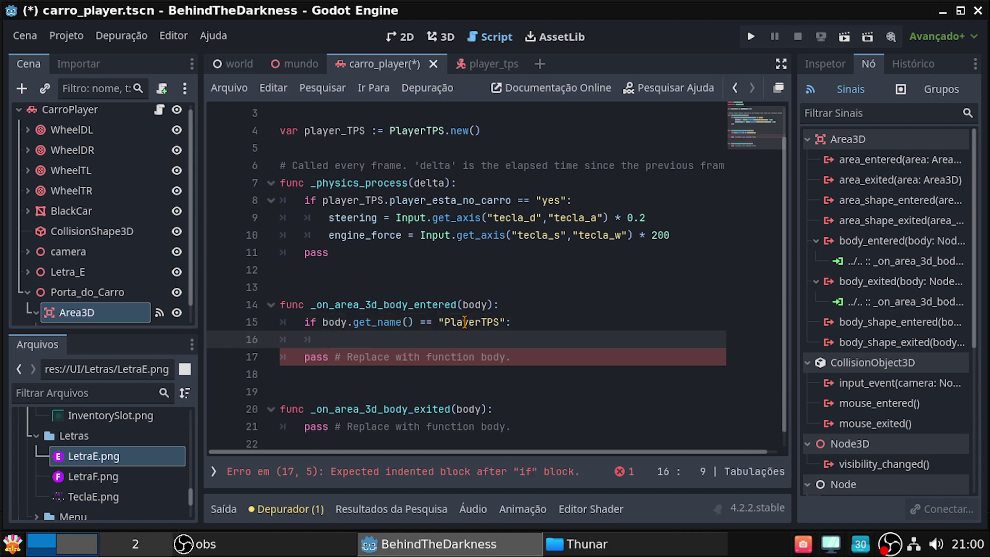
{"action": "type", "text": "p"}
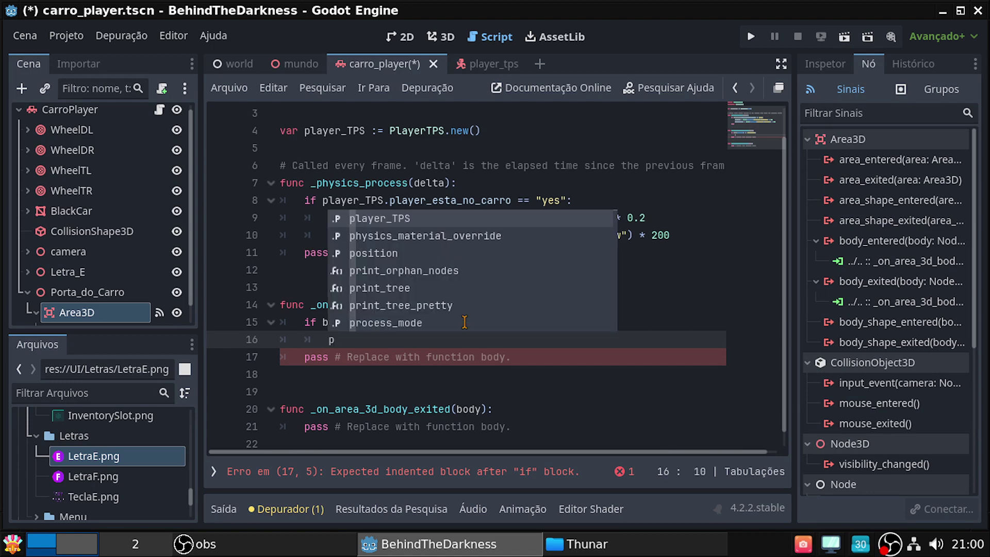
{"action": "type", "text": "l"}
{"action": "key", "text": "BackSpace"}
{"action": "type", "text": "ri"}
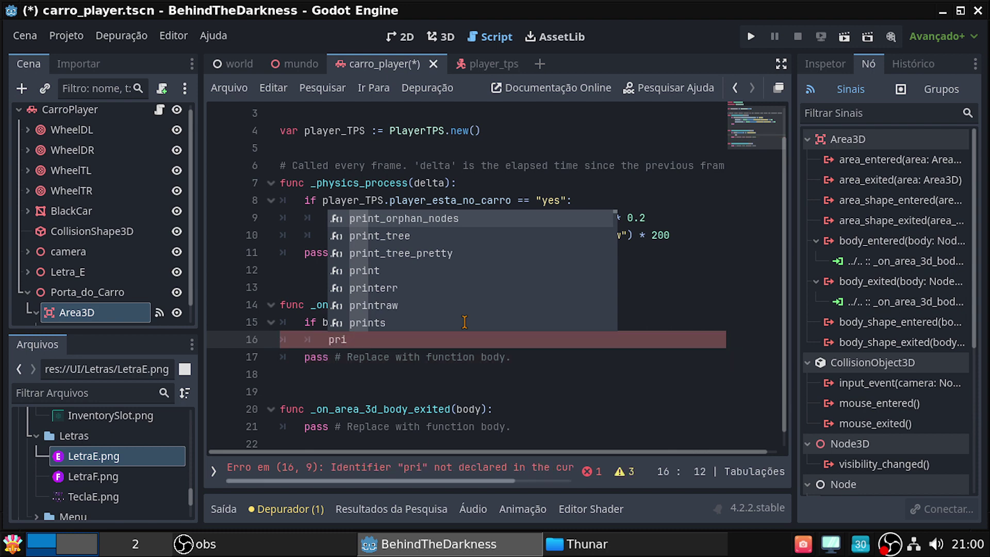
{"action": "type", "text": "nt()"}
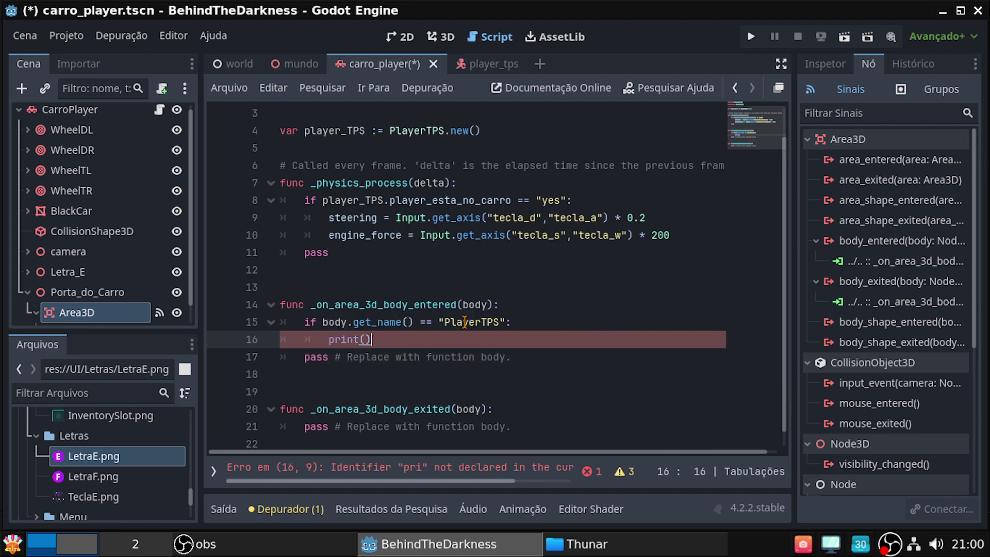
{"action": "type", "text": "\""}
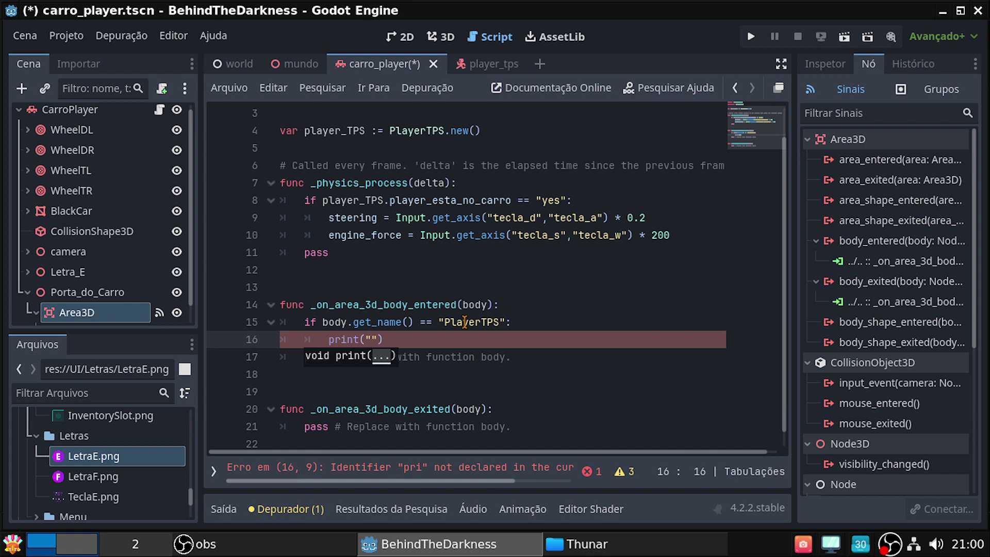
{"action": "type", "text": "Ent"}
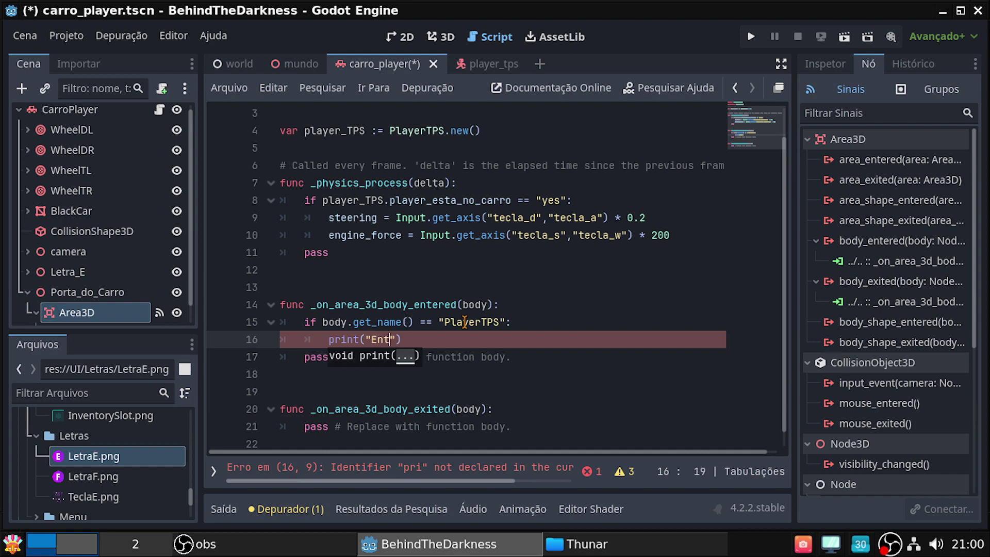
{"action": "type", "text": "rar "}
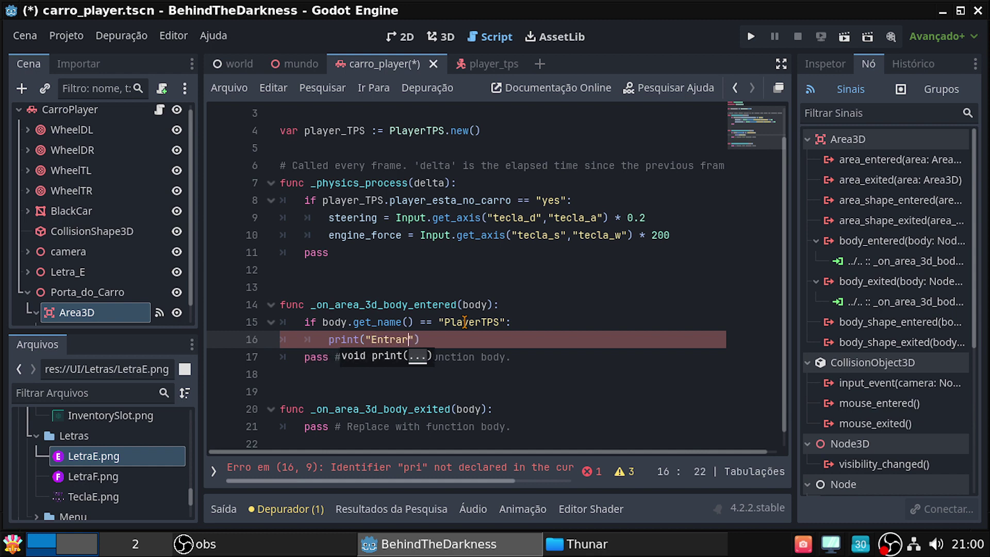
{"action": "type", "text": "no "}
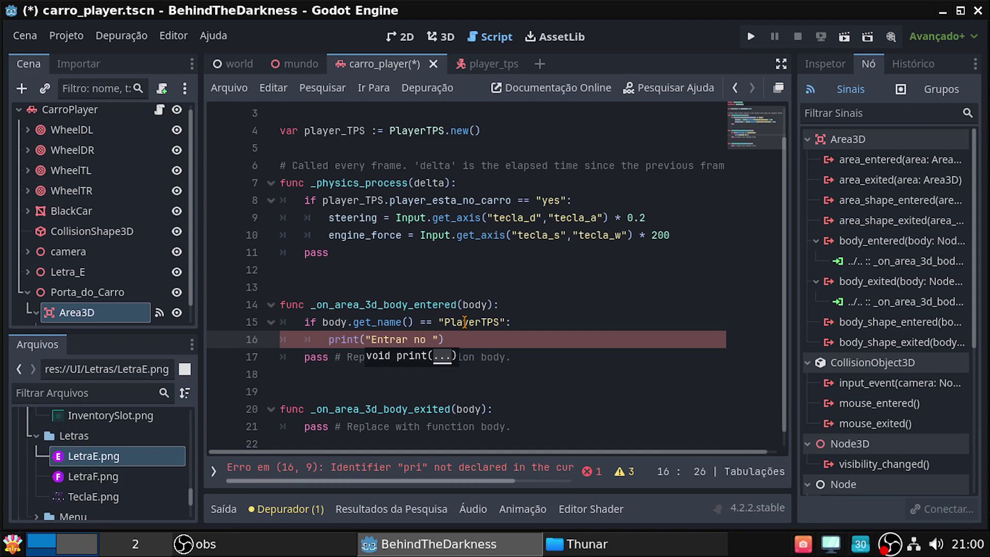
{"action": "type", "text": "car"}
{"action": "type", "text": "r"}
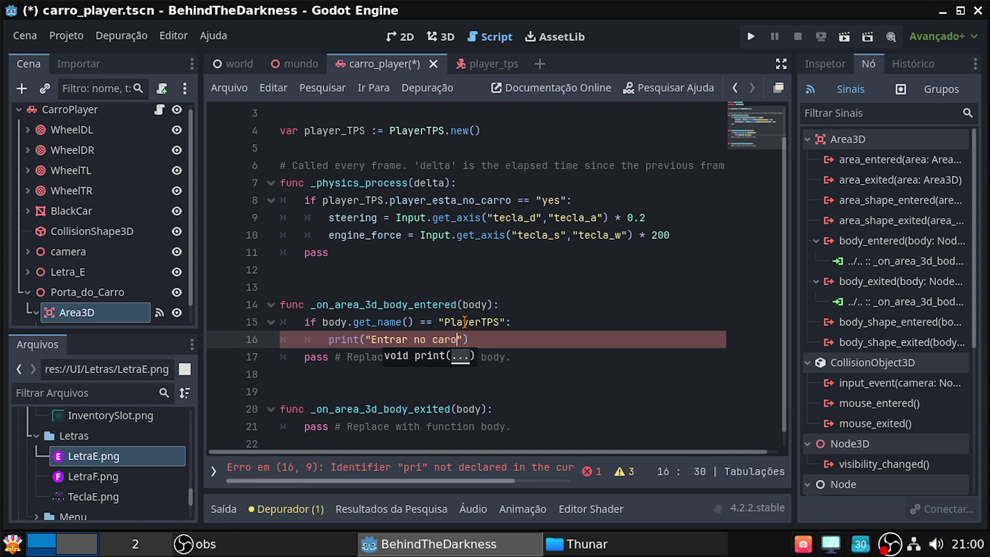
{"action": "type", "text": "o"}
{"action": "key", "text": "End"}
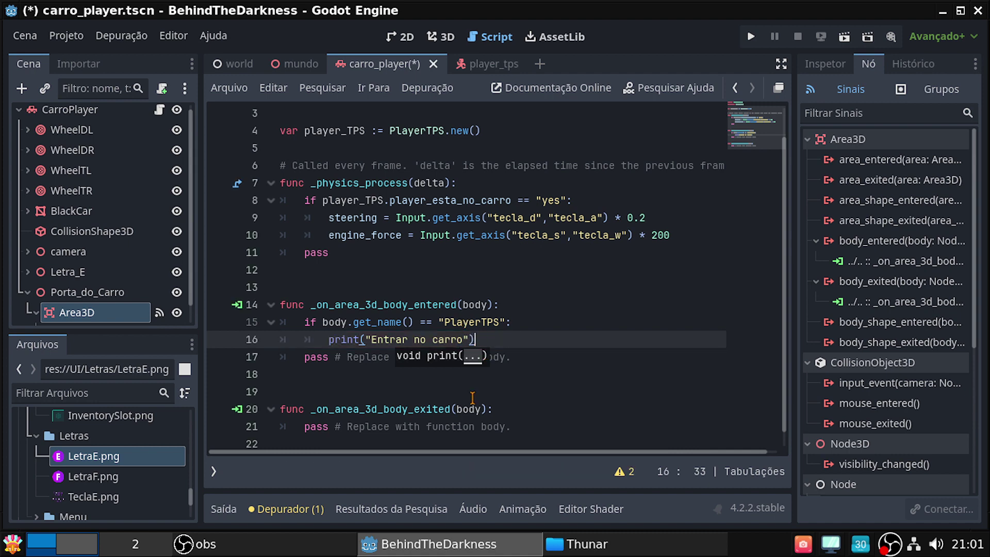
Paste the PlayerTPS if/print block into the _on_area_3d_body_exited handler
{"action": "left_click_drag", "start_coordinate": [304, 322], "coordinate": [521, 337]}
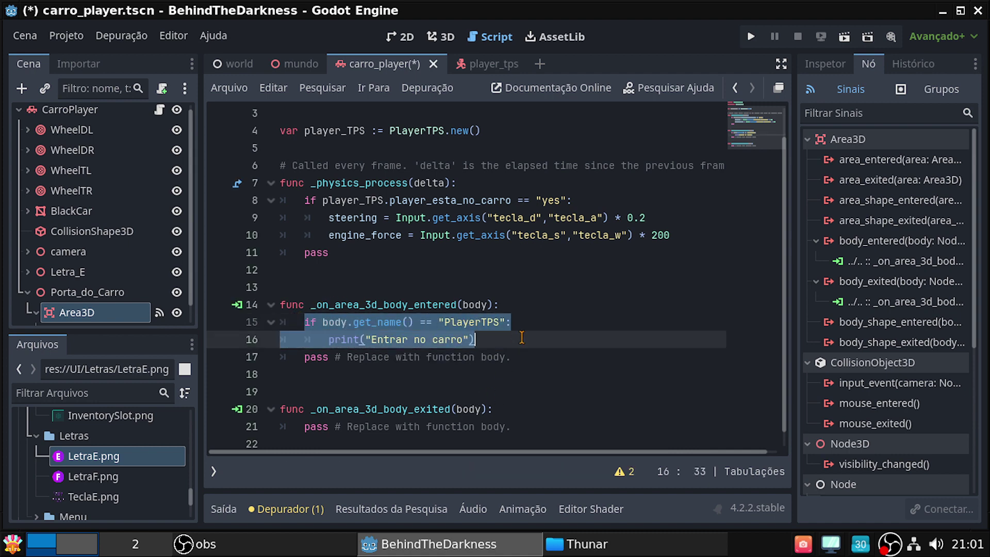
{"action": "left_click", "coordinate": [514, 409]}
{"action": "left_click_drag", "start_coordinate": [499, 332], "coordinate": [304, 321]}
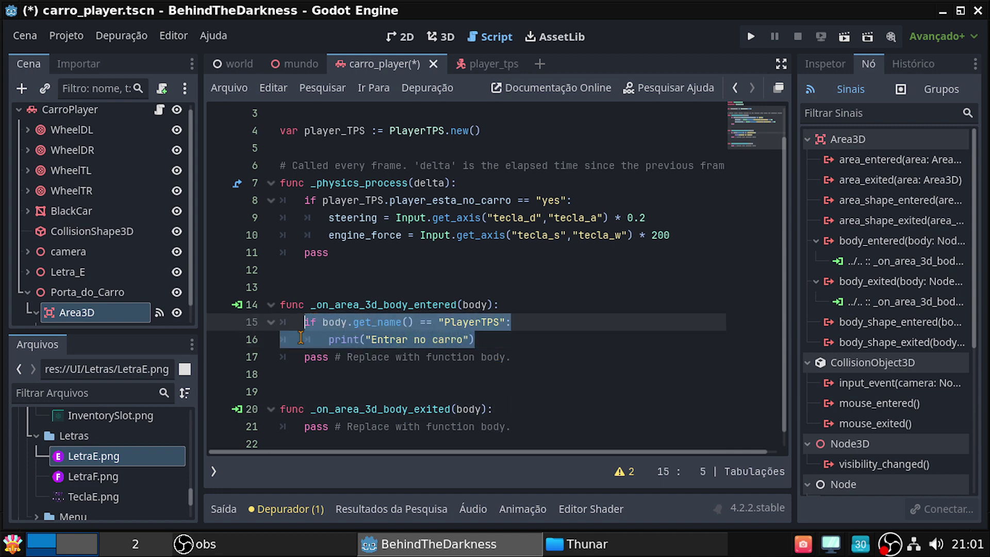
{"action": "left_click", "coordinate": [520, 410]}
{"action": "key", "text": "Return"}
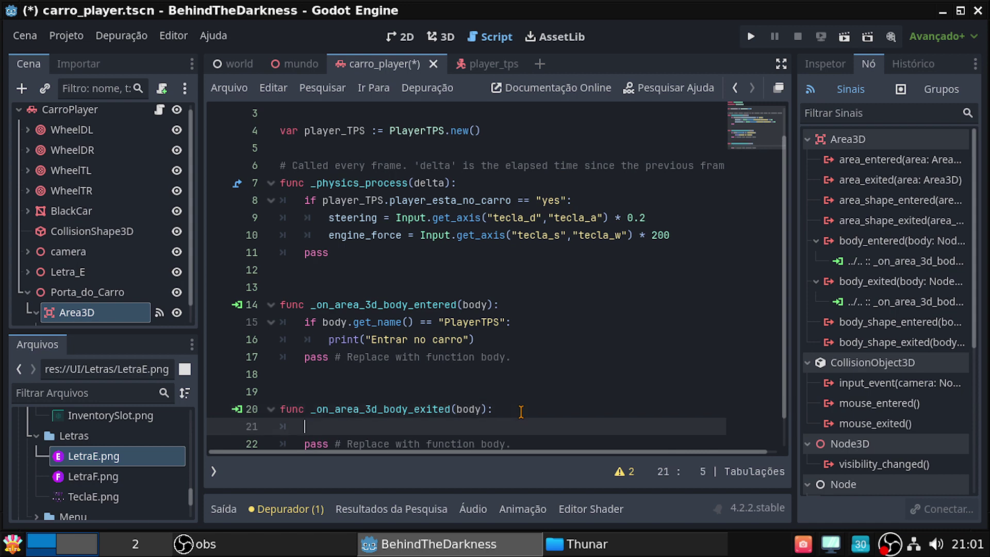
{"action": "type", "text": "if body.get_name() == \"PlayerTPS\": \t\tprint(\"Entrar no carro\")"}
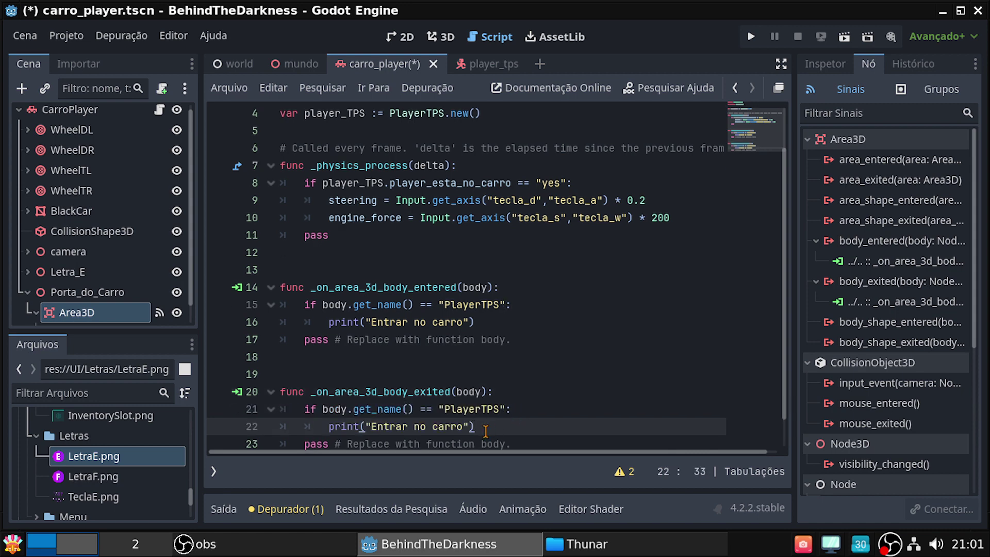
Change the pasted exit message to "Saiu da area do carro" and save the script
{"action": "double_click", "coordinate": [394, 424]}
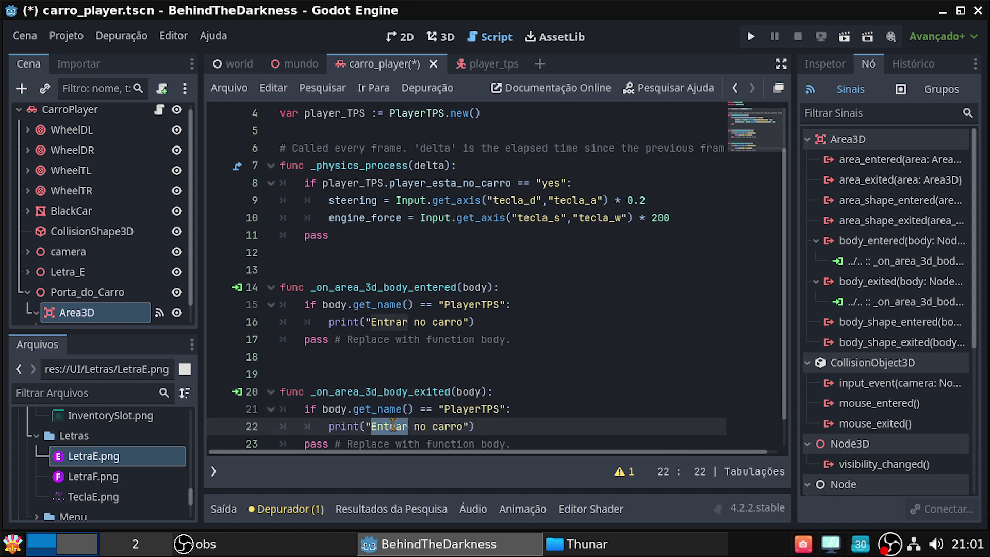
{"action": "key", "text": "BackSpace"}
{"action": "type", "text": "Sa"}
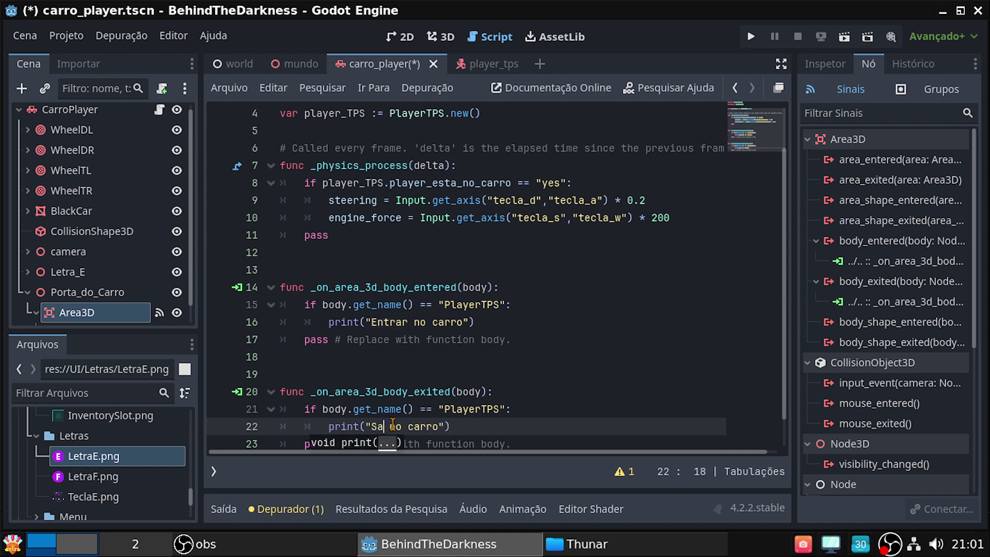
{"action": "type", "text": "ir"}
{"action": "key", "text": "Right"}
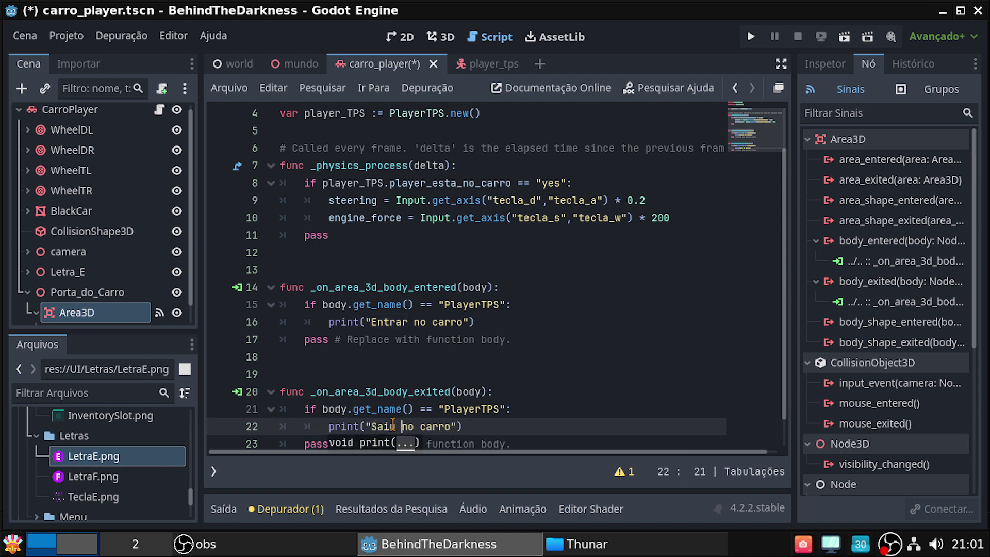
{"action": "key", "text": "Delete"}
{"action": "type", "text": "d"}
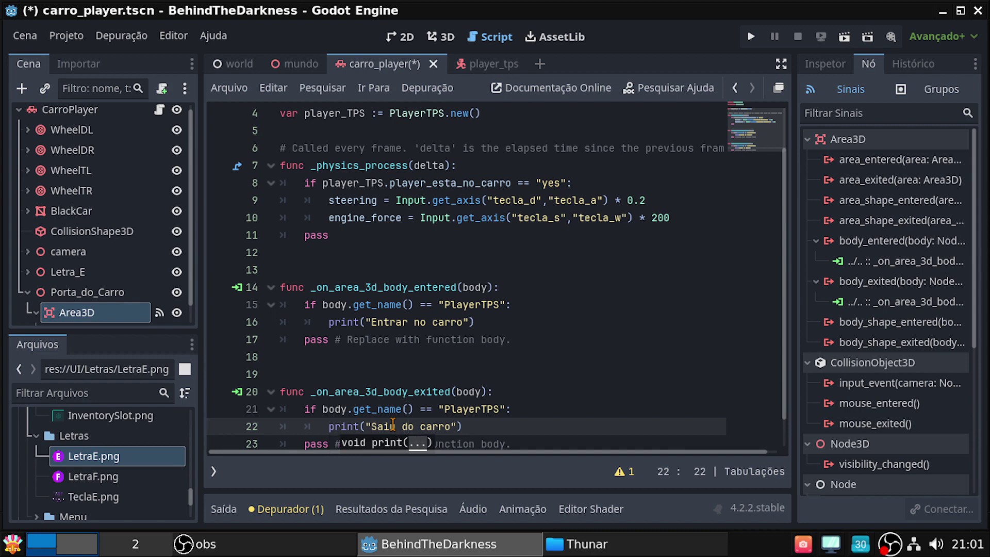
{"action": "key", "text": "ctrl+s"}
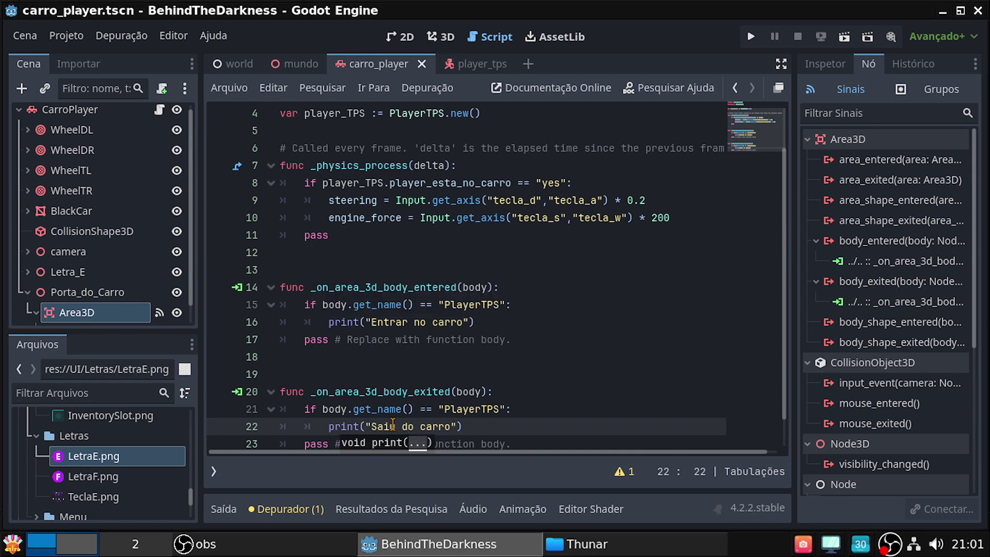
{"action": "type", "text": "a are"}
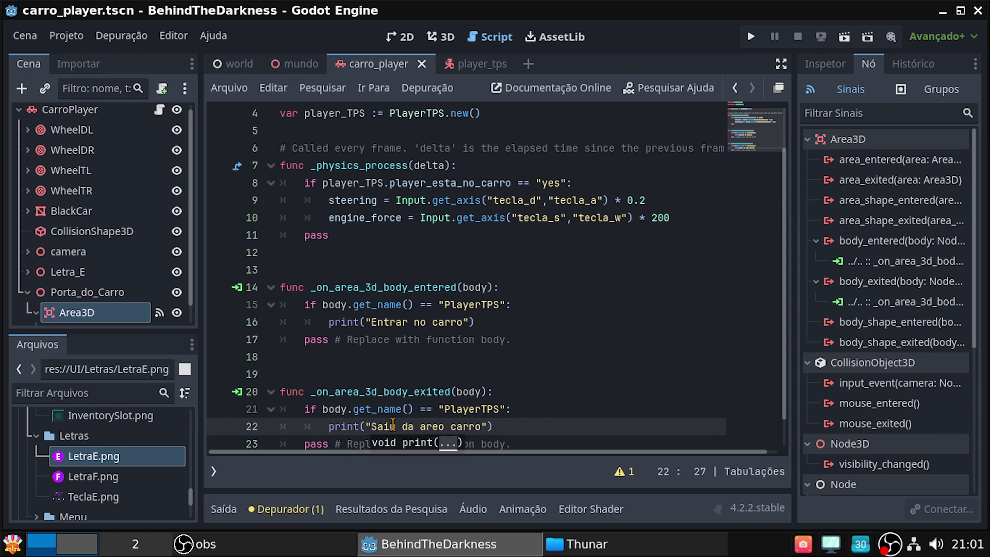
{"action": "key", "text": "Delete"}
{"action": "type", "text": "a"}
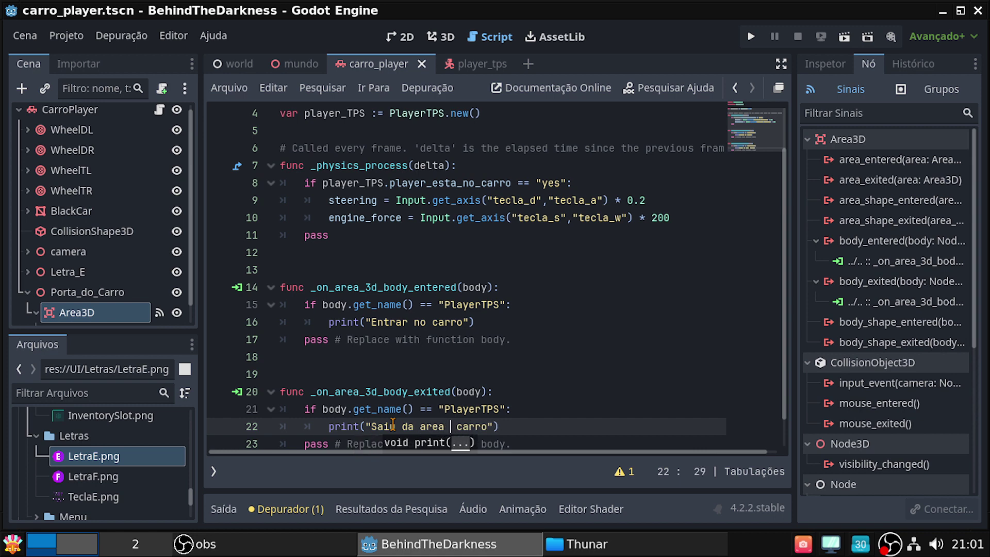
{"action": "type", "text": " do"}
{"action": "key", "text": "ctrl+s"}
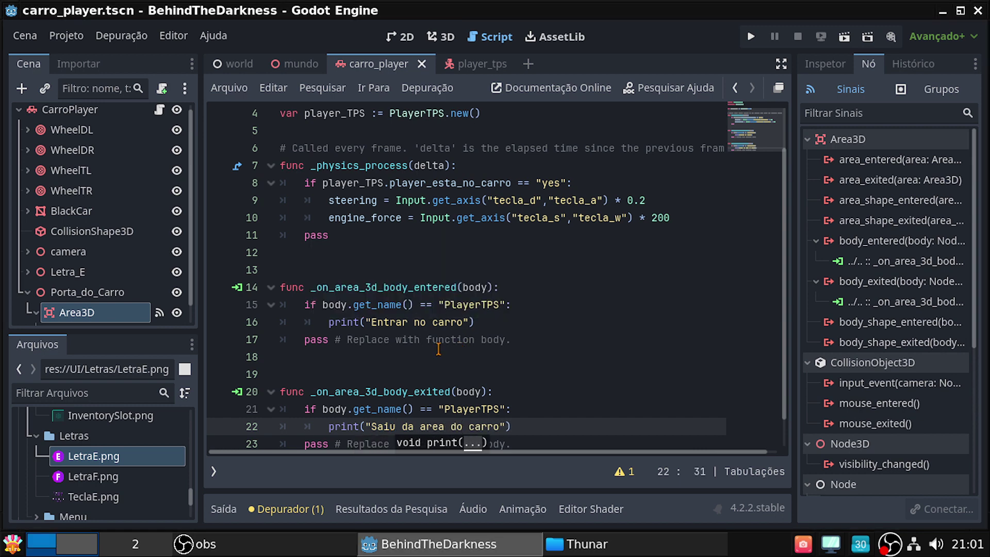
Change the entry message to "Entrou na area do carro" and save
{"action": "left_click", "coordinate": [409, 321]}
{"action": "key", "text": "BackSpace"}
{"action": "key", "text": "BackSpace"}
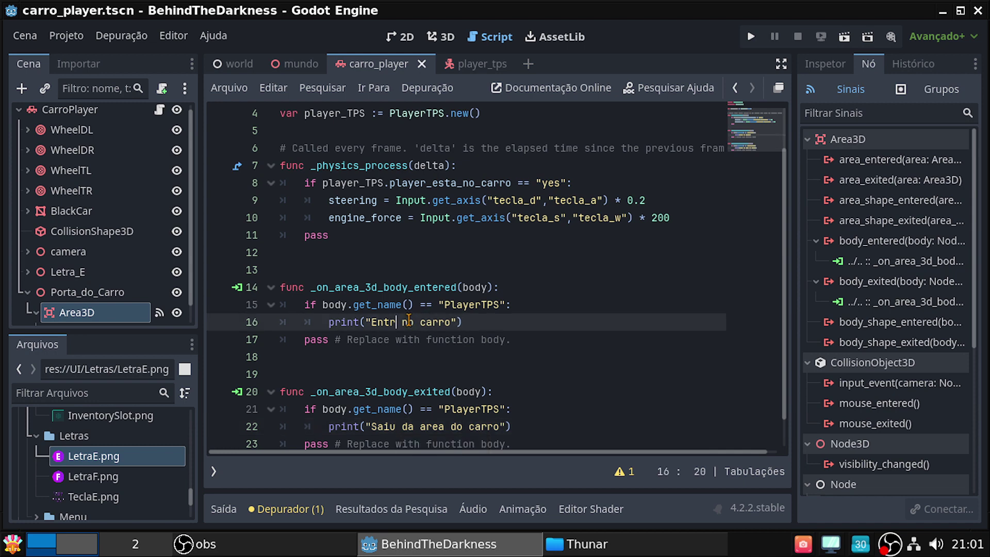
{"action": "type", "text": "ou"}
{"action": "key", "text": "Delete"}
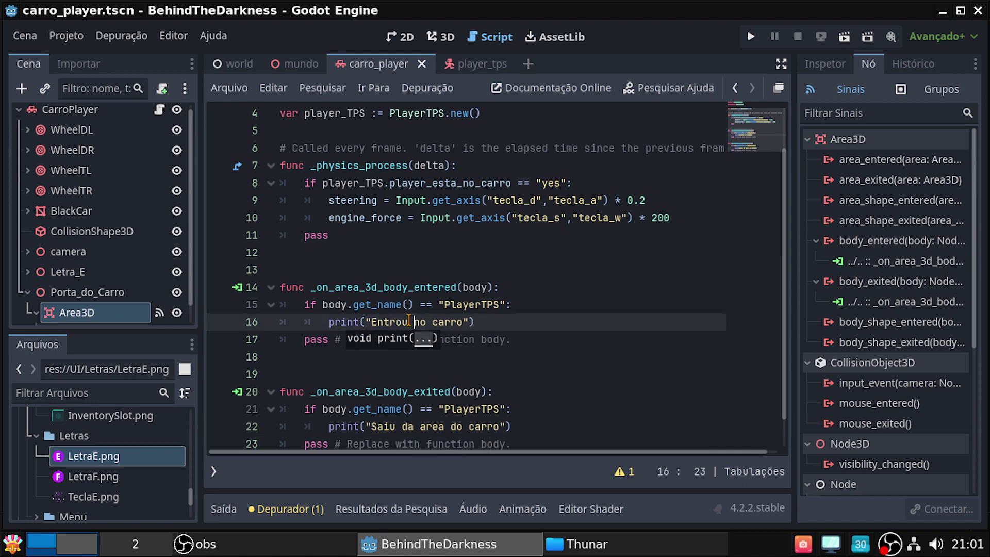
{"action": "key", "text": "Delete"}
{"action": "type", "text": "a a"}
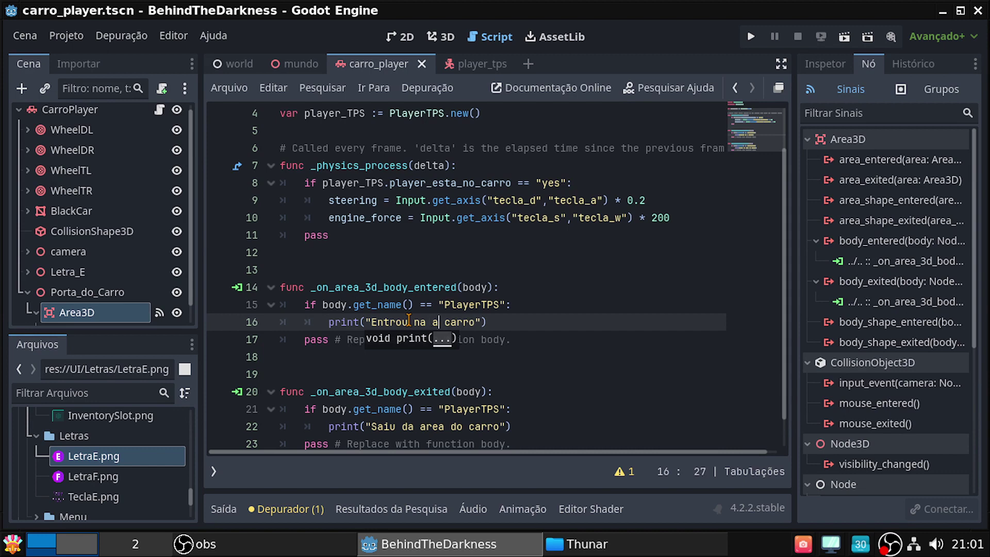
{"action": "type", "text": "rea"}
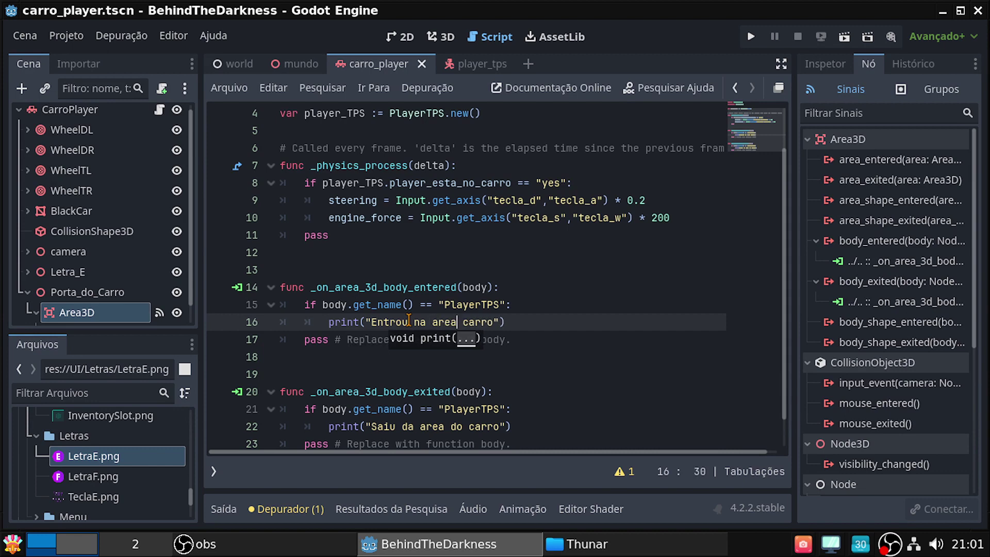
{"action": "type", "text": " do"}
{"action": "key", "text": "ctrl+s"}
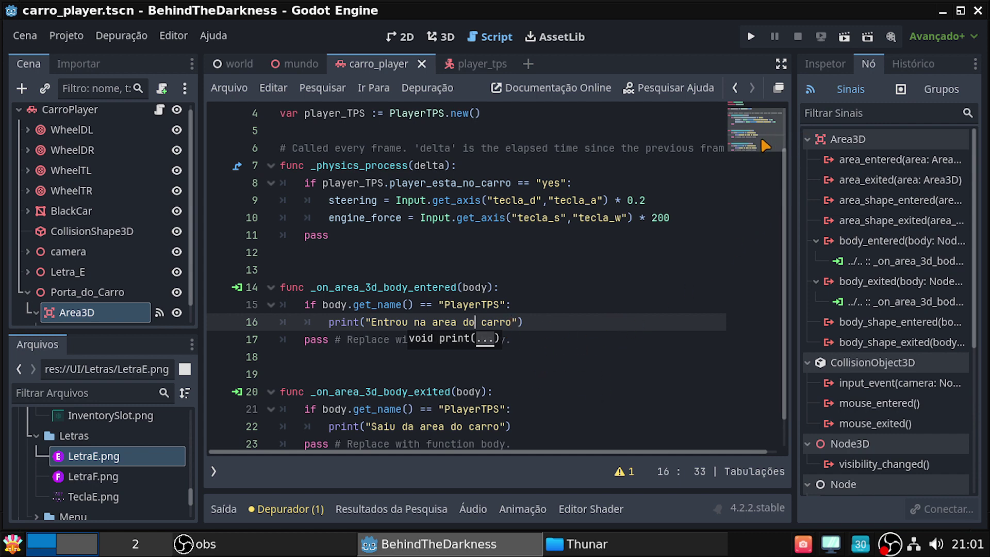
View the mundo scene in 3D, then review the CarroPlayer script in the carro_player scene
{"action": "left_click", "coordinate": [294, 63]}
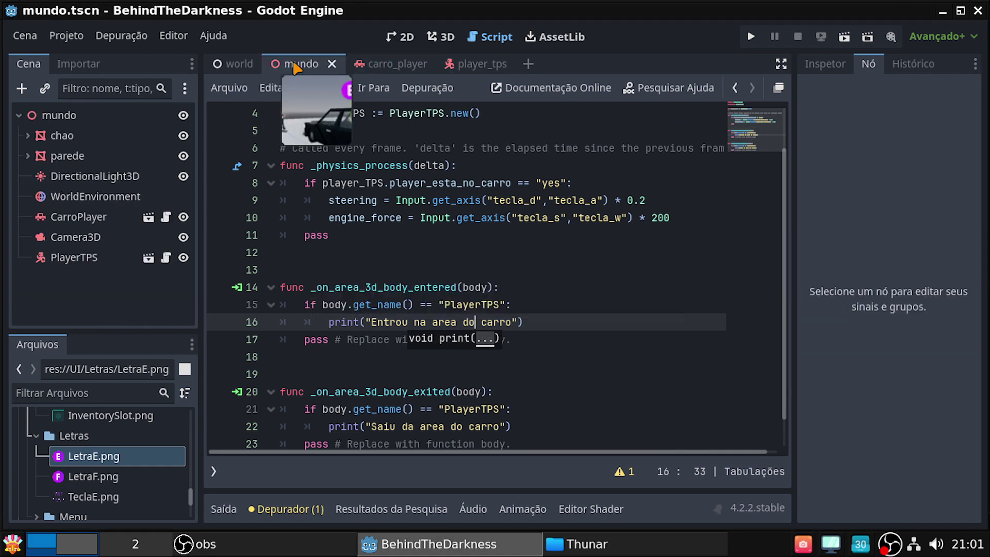
{"action": "left_click", "coordinate": [441, 36]}
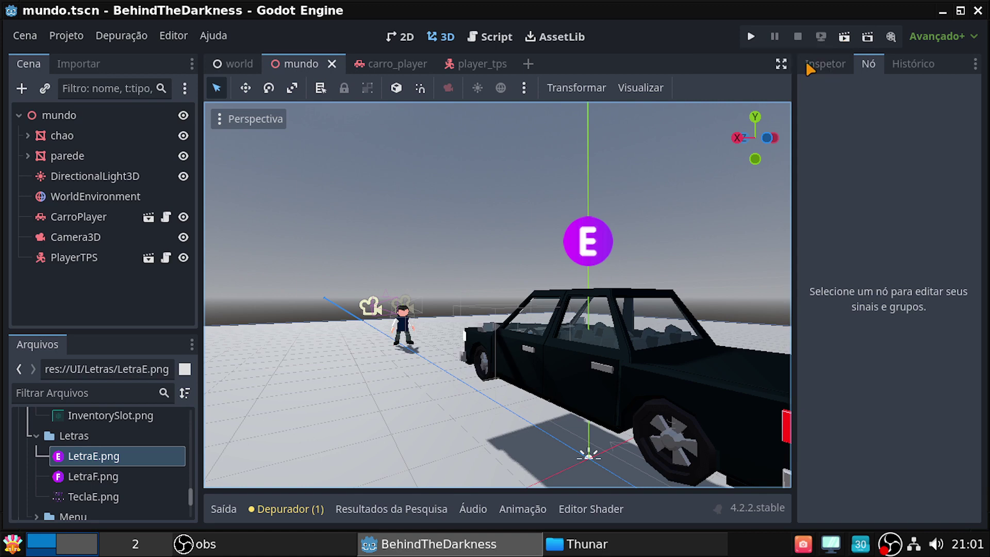
{"action": "left_click", "coordinate": [385, 63]}
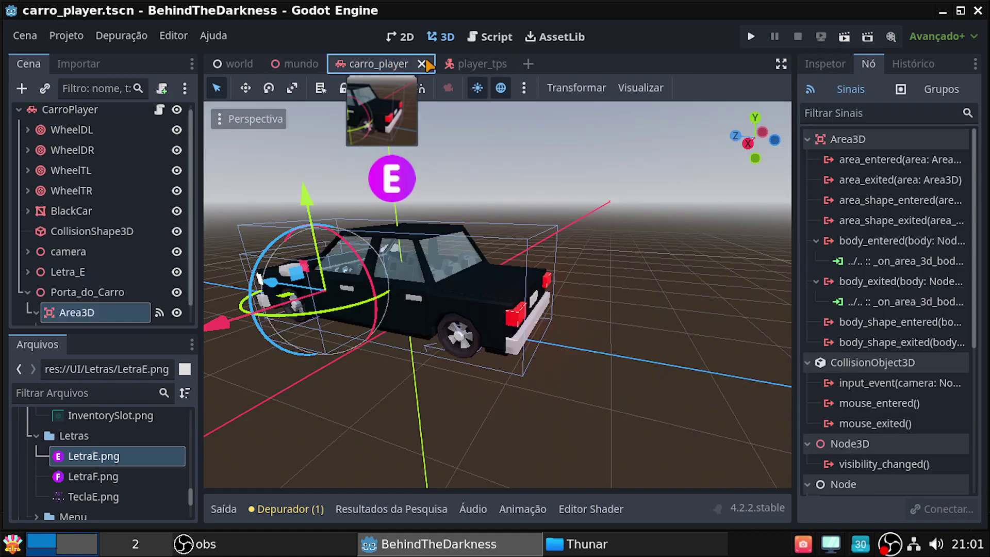
{"action": "left_click", "coordinate": [160, 110]}
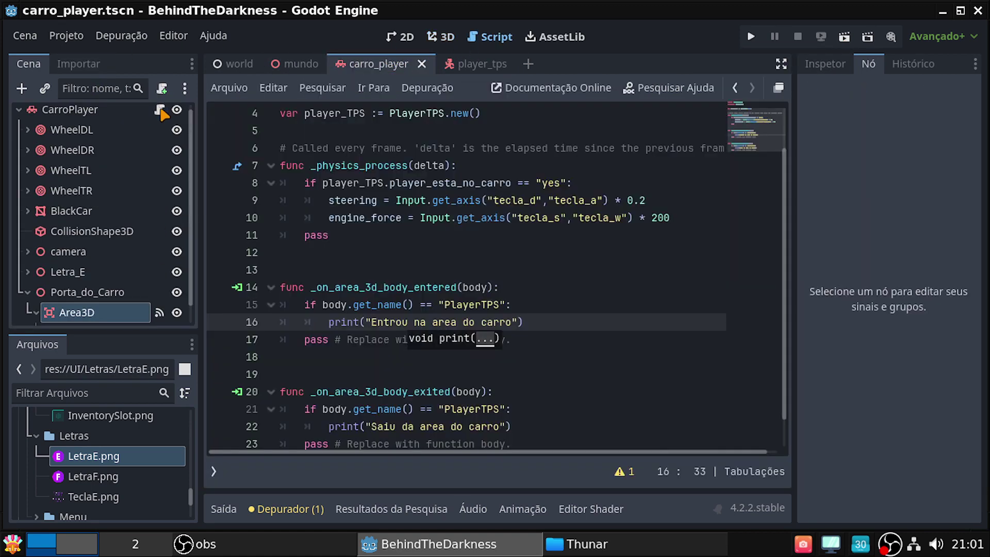
{"action": "scroll", "coordinate": [508, 320], "scroll_direction": "down", "scroll_amount": 1}
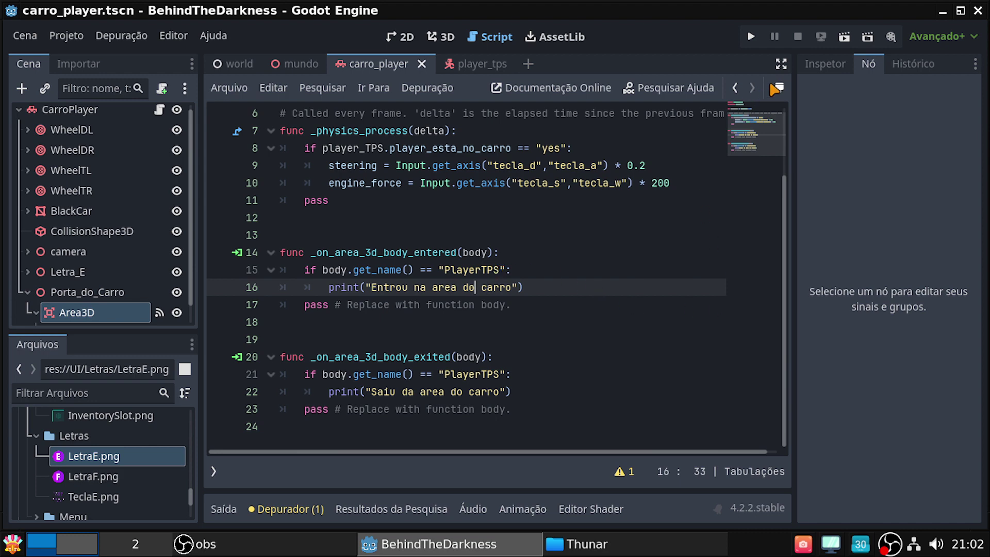
Run the mundo scene from its 3D view with Run Current Scene
{"action": "left_click", "coordinate": [302, 63]}
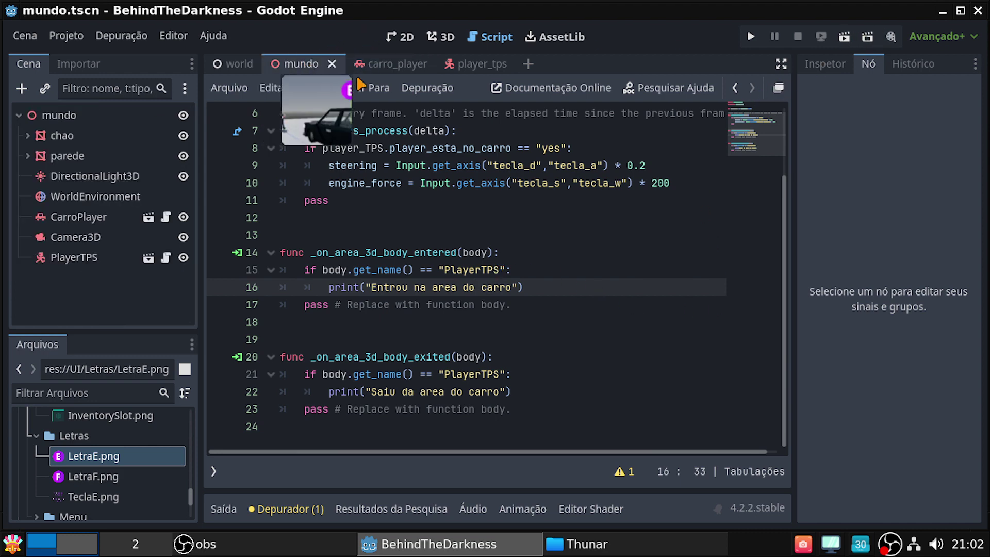
{"action": "left_click", "coordinate": [445, 38]}
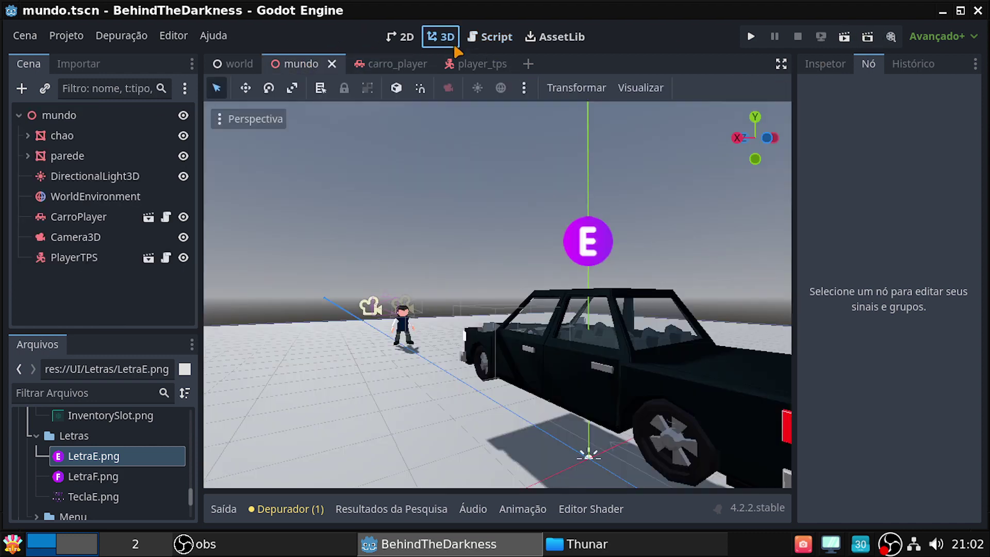
{"action": "left_click", "coordinate": [844, 39]}
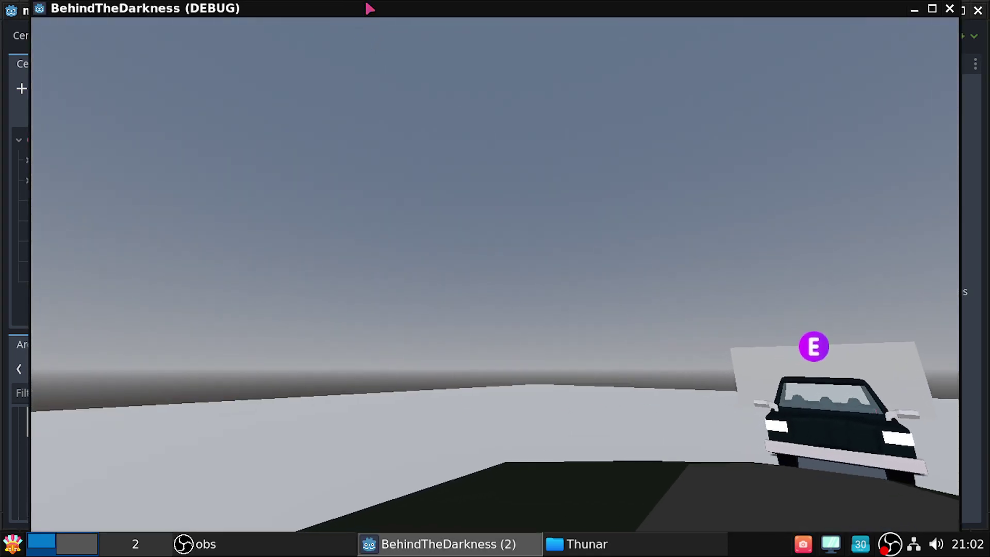
Shrink the game window and walk the player into the car's area to trigger the entry message
{"action": "left_click_drag", "start_coordinate": [370, 9], "coordinate": [670, 120]}
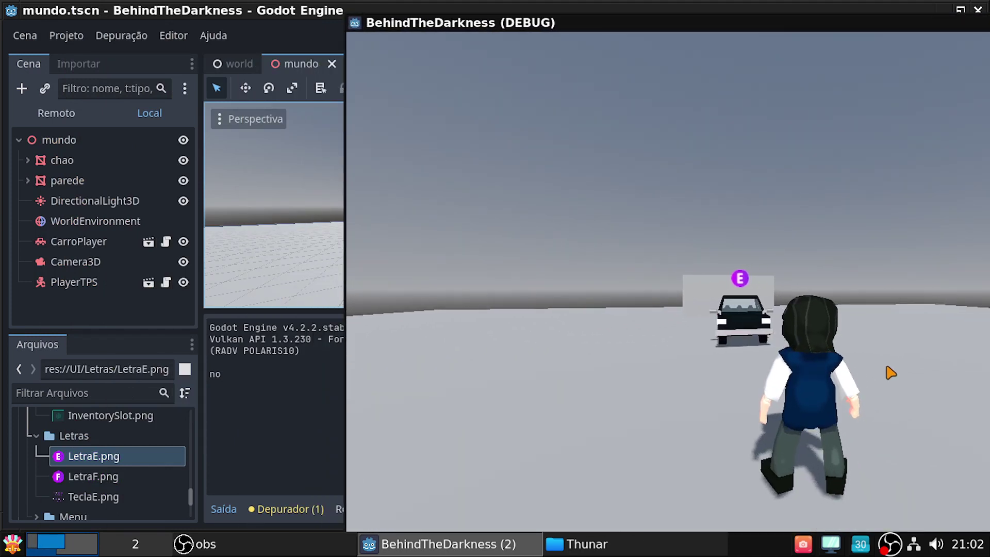
{"action": "key", "text": "d"}
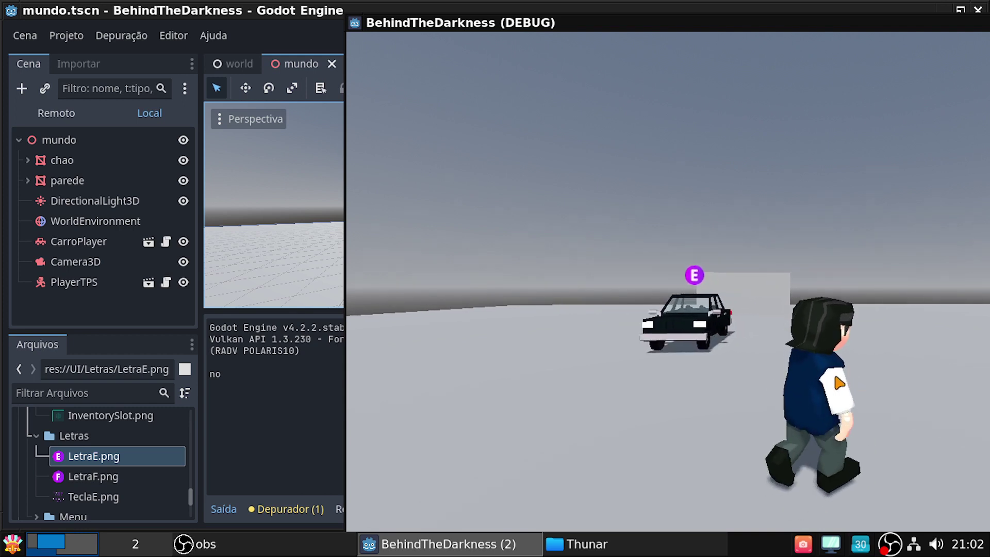
{"action": "key", "text": "w"}
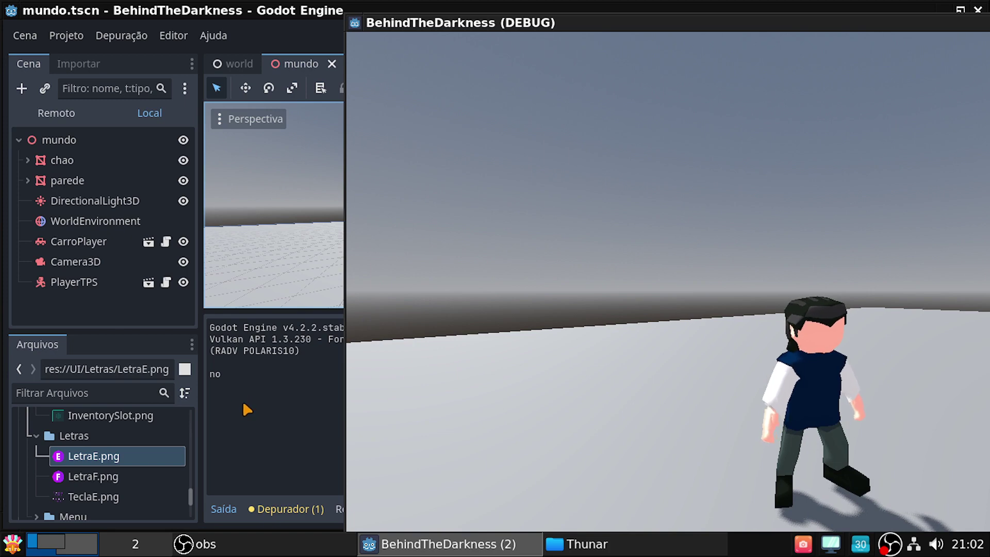
{"action": "key", "text": "w"}
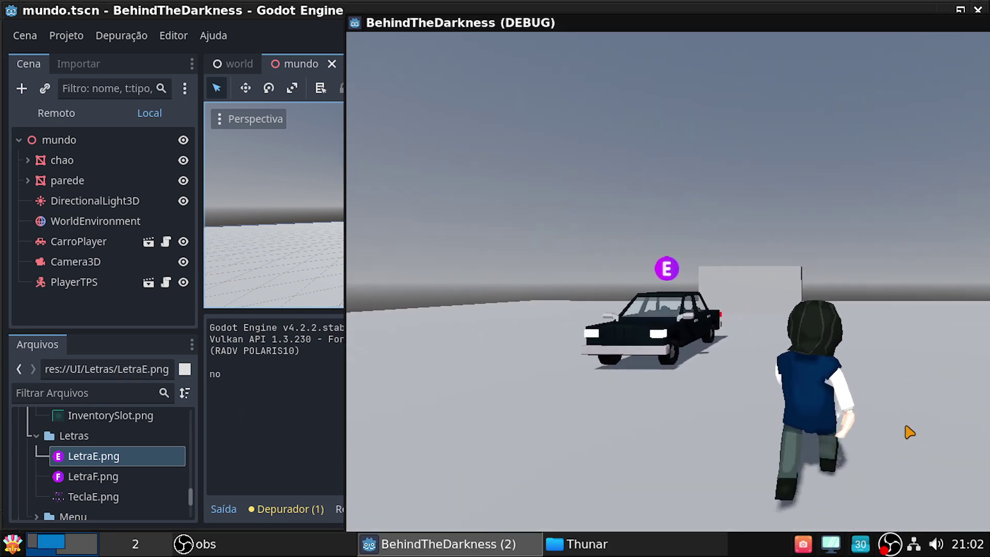
{"action": "key", "text": "a"}
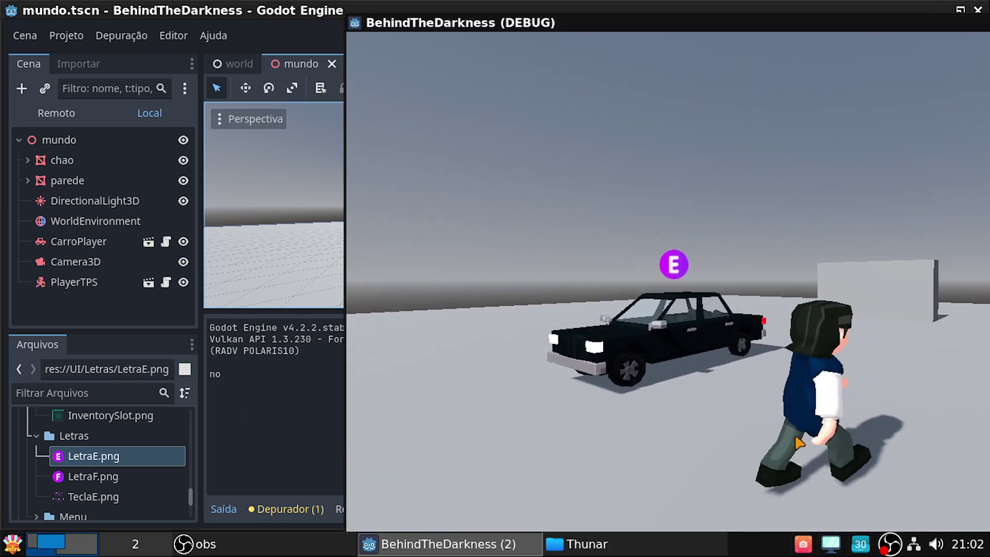
{"action": "key", "text": "w"}
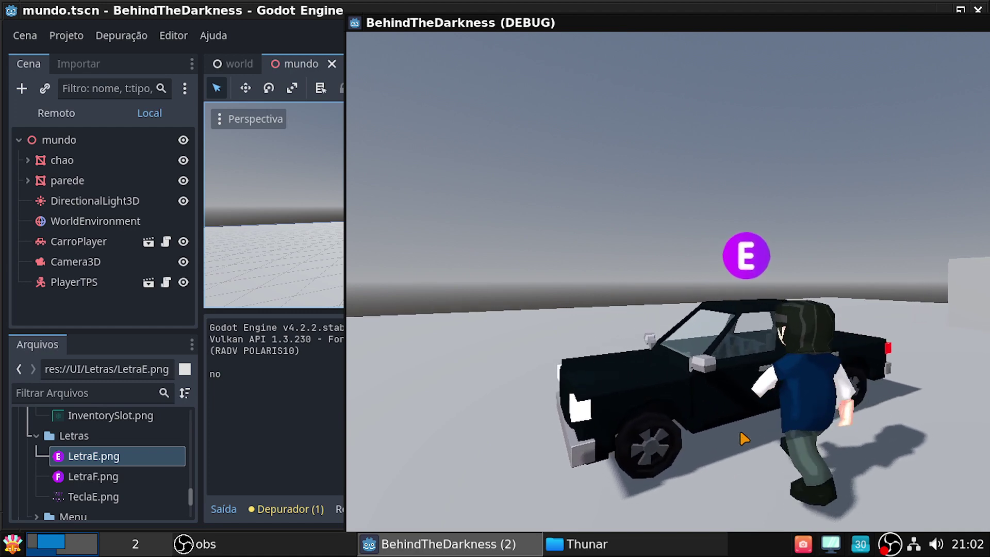
{"action": "key", "text": "w"}
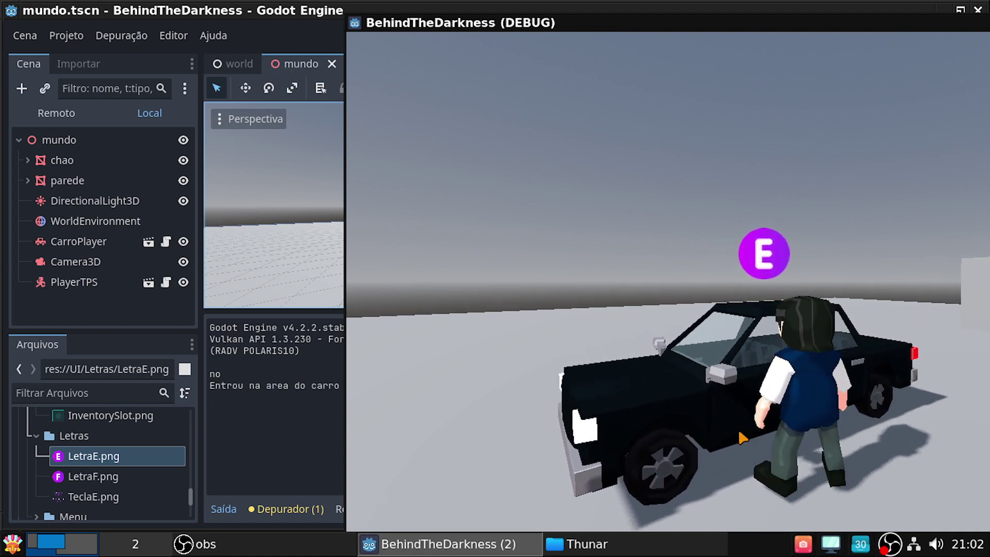
Walk the player back out of the car's area, then close the game to stop debugging
{"action": "key", "text": "s"}
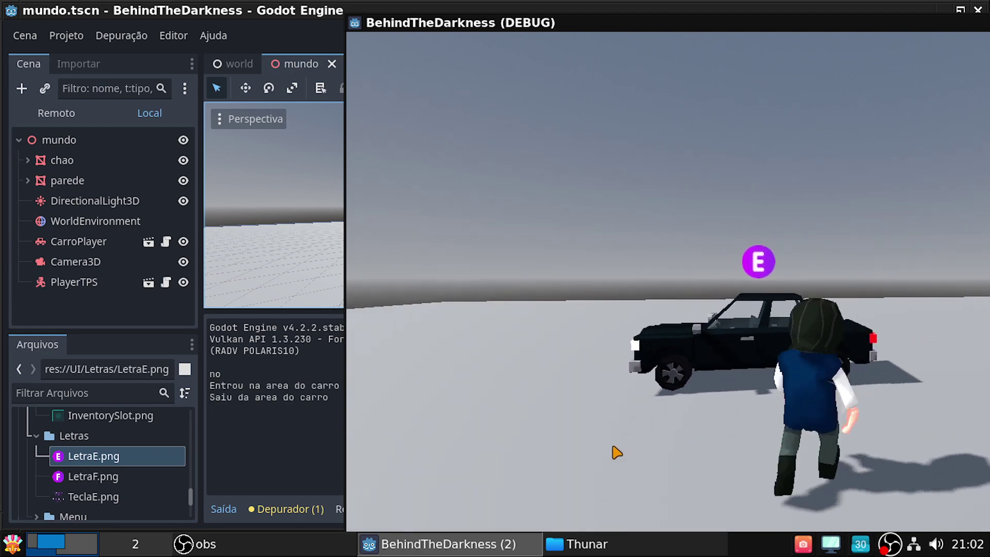
{"action": "key", "text": "s"}
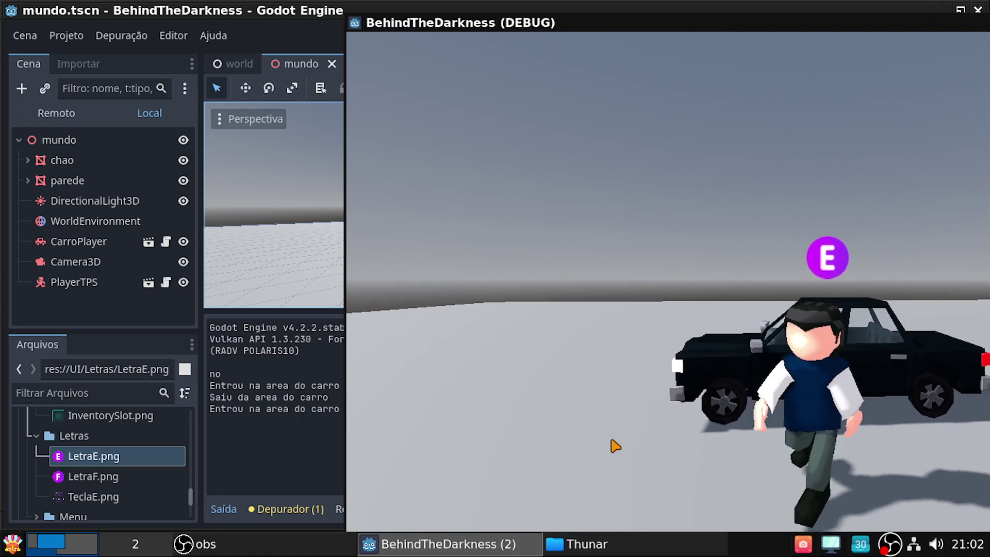
{"action": "key", "text": "s"}
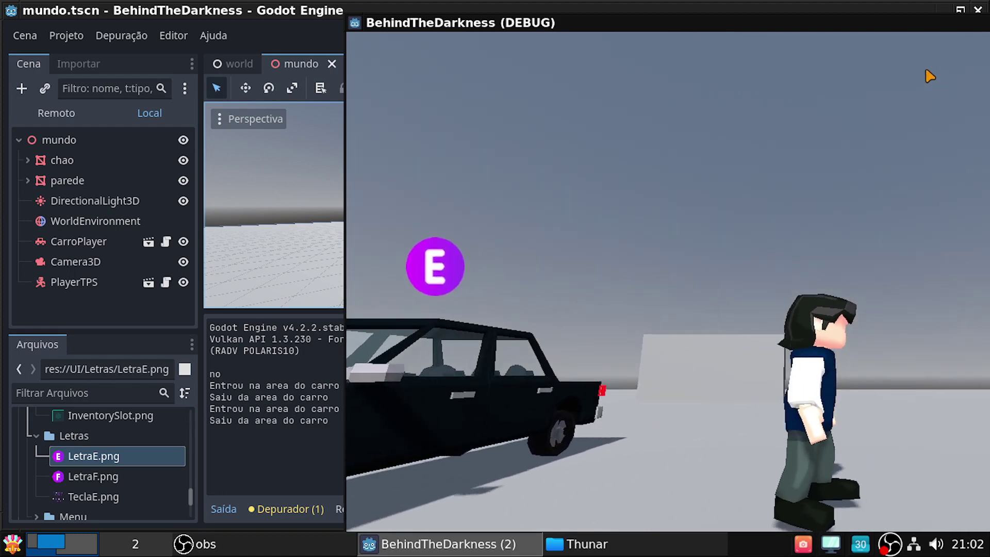
{"action": "left_click_drag", "start_coordinate": [896, 24], "coordinate": [514, 47]}
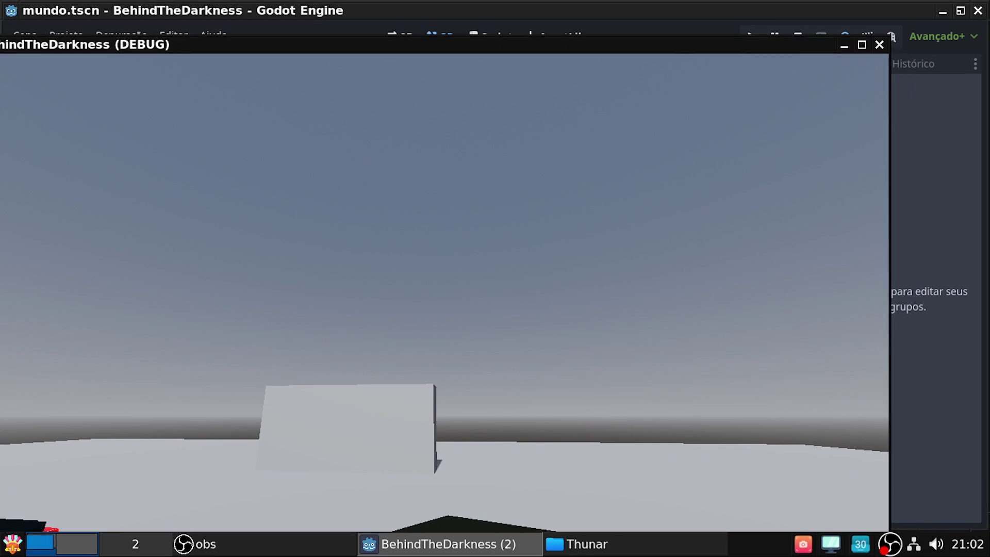
{"action": "left_click", "coordinate": [880, 45]}
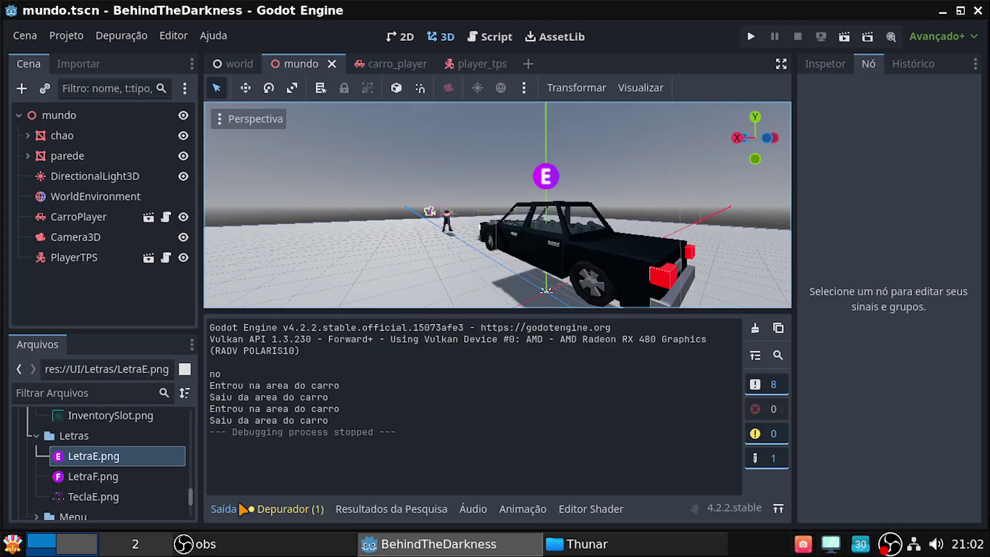
Hide the console, reopen the CarroPlayer script from the carro_player scene, and open the Projeto menu
{"action": "left_click", "coordinate": [238, 508]}
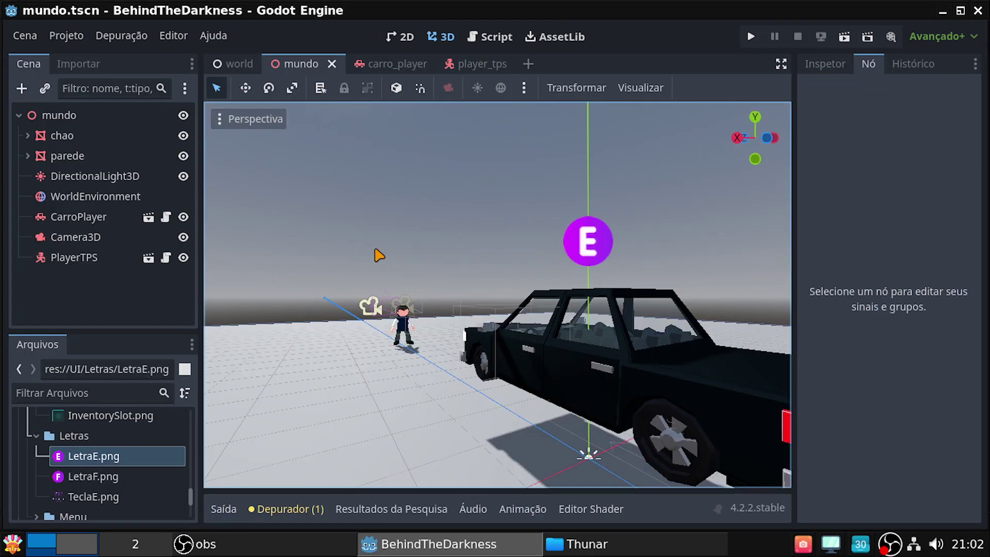
{"action": "left_click", "coordinate": [412, 66]}
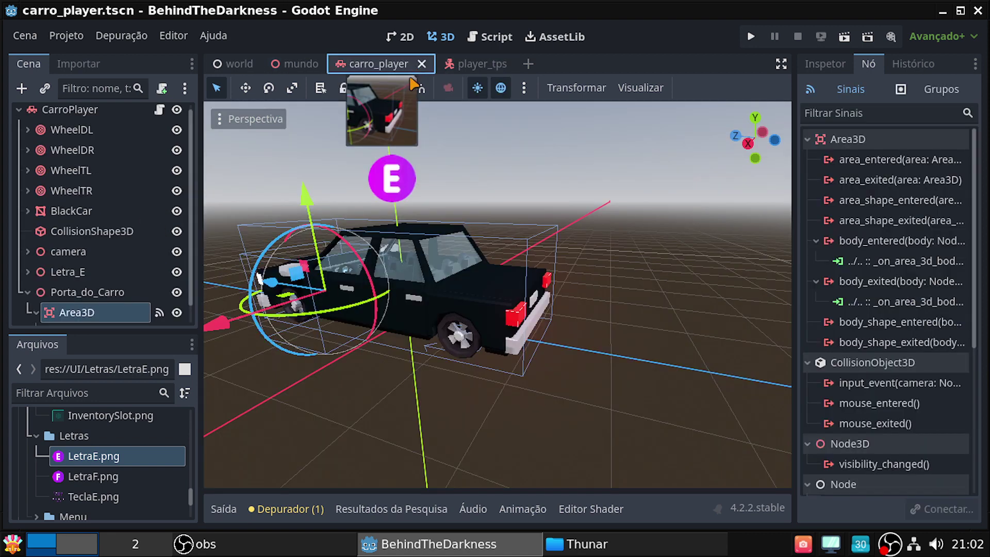
{"action": "left_click", "coordinate": [159, 110]}
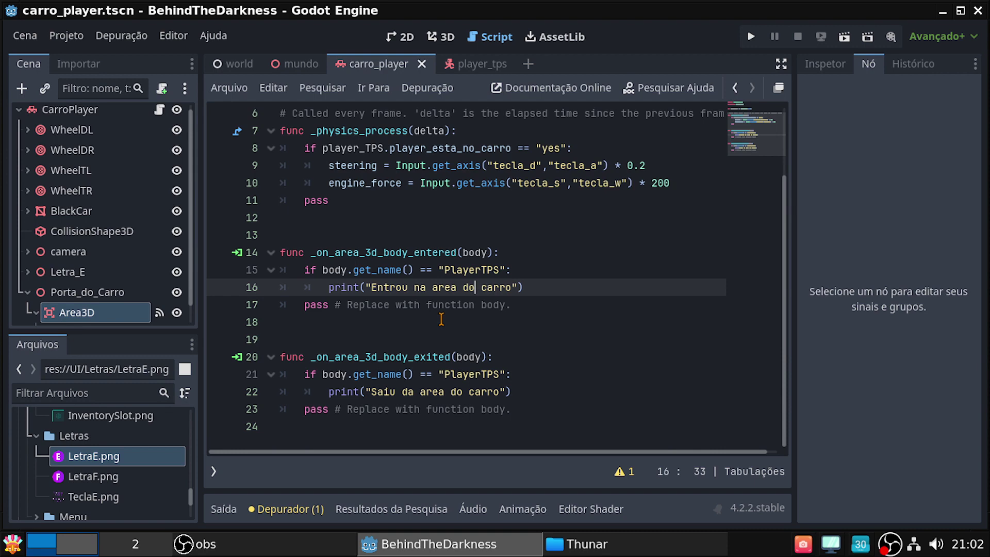
{"action": "left_click", "coordinate": [80, 35]}
Open Configurações do Projeto, confirm tecla_e in Mapa de Entrada, then close it
{"action": "left_click", "coordinate": [82, 58]}
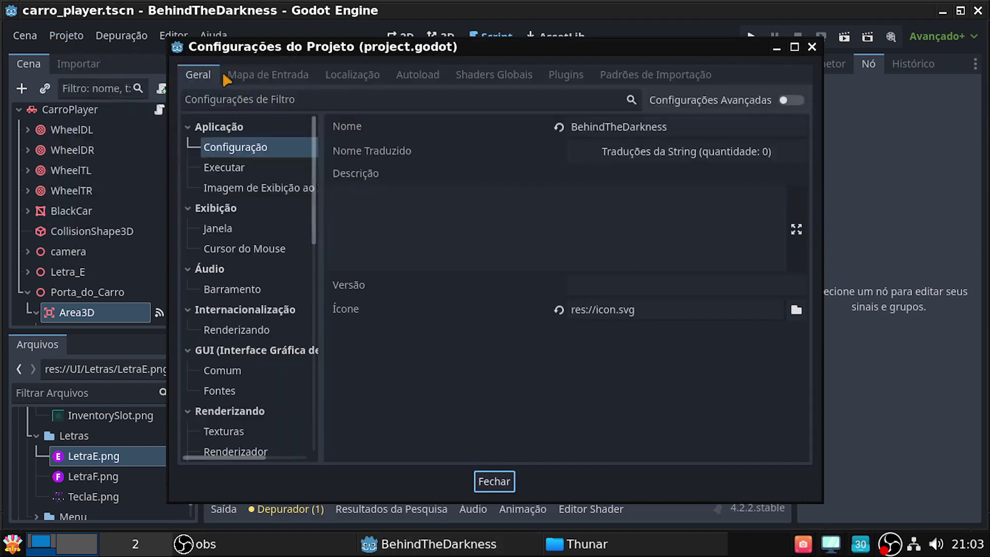
{"action": "left_click", "coordinate": [293, 78]}
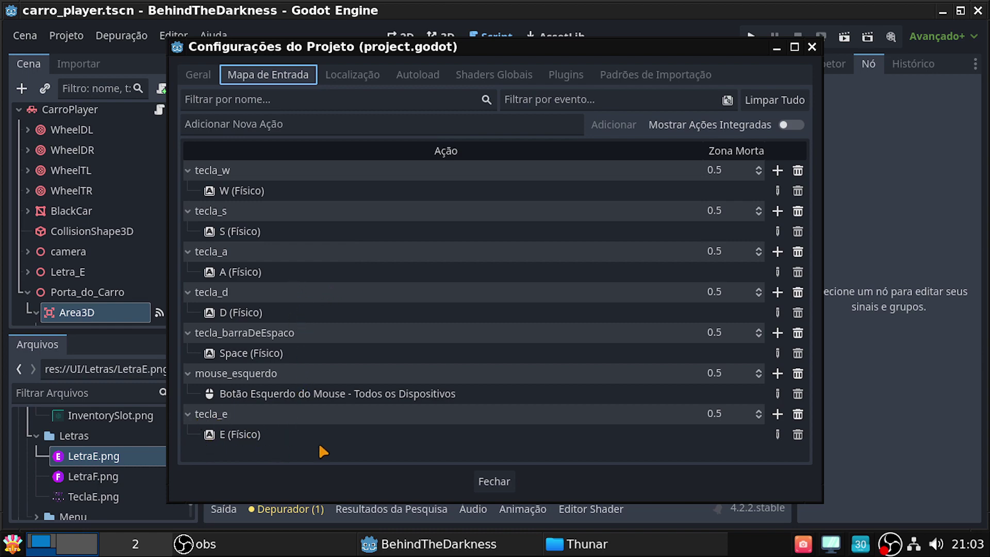
{"action": "left_click", "coordinate": [492, 481]}
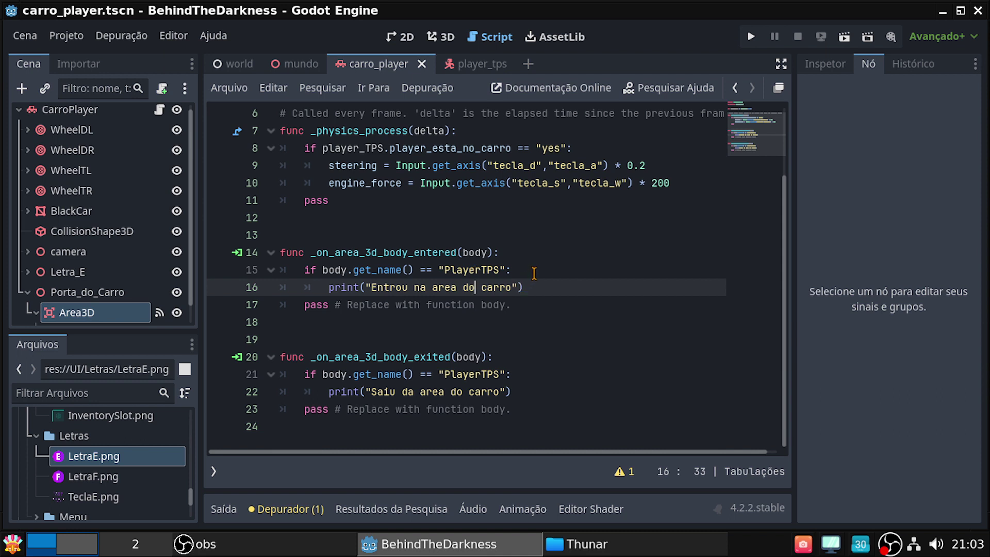
Insert if Input.is_action_just_pressed("tecla_e"): on a new line after line 15
{"action": "left_click", "coordinate": [546, 273]}
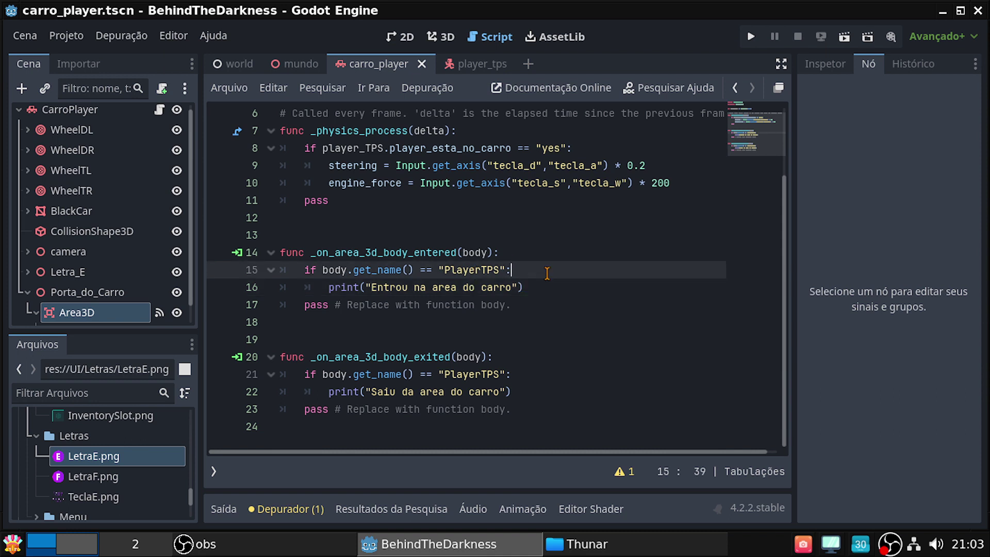
{"action": "key", "text": "Down"}
{"action": "key", "text": "End"}
{"action": "key", "text": "Up"}
{"action": "key", "text": "Return"}
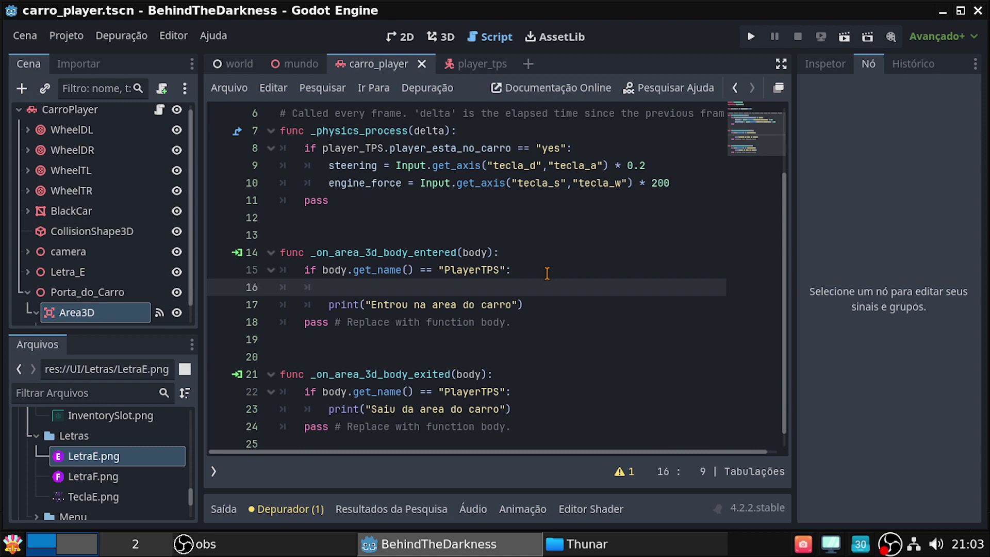
{"action": "type", "text": "if"}
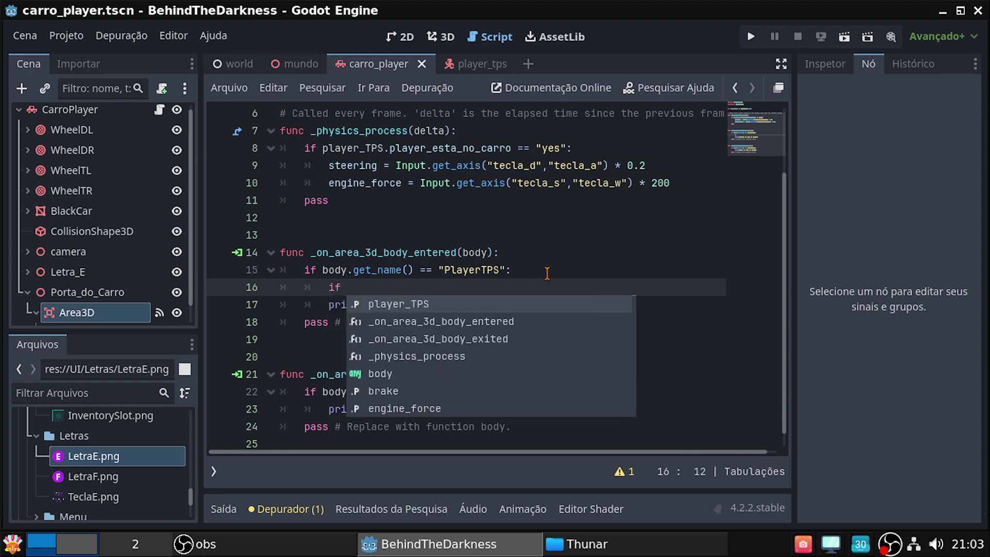
{"action": "type", "text": " In"}
{"action": "key", "text": "Return"}
{"action": "type", "text": "."}
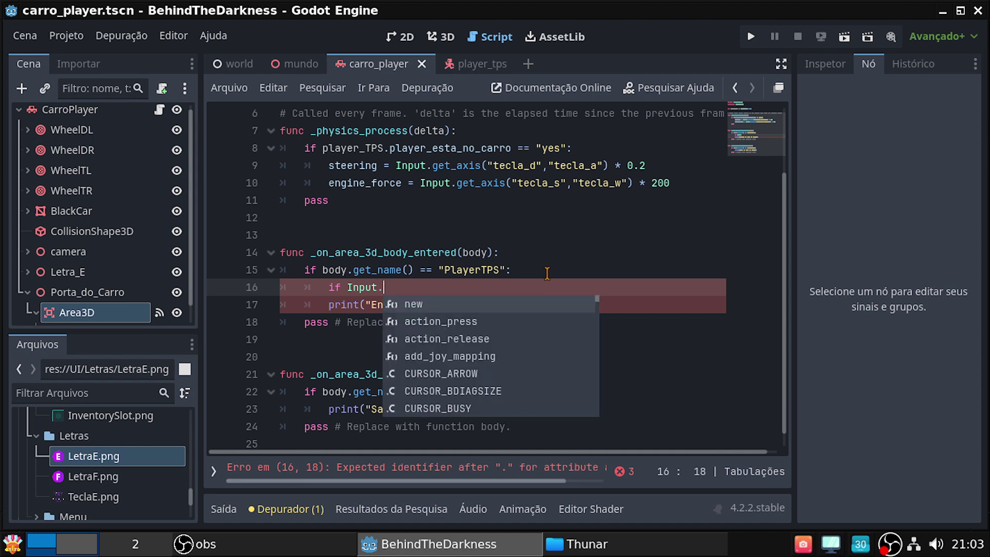
{"action": "type", "text": "is"}
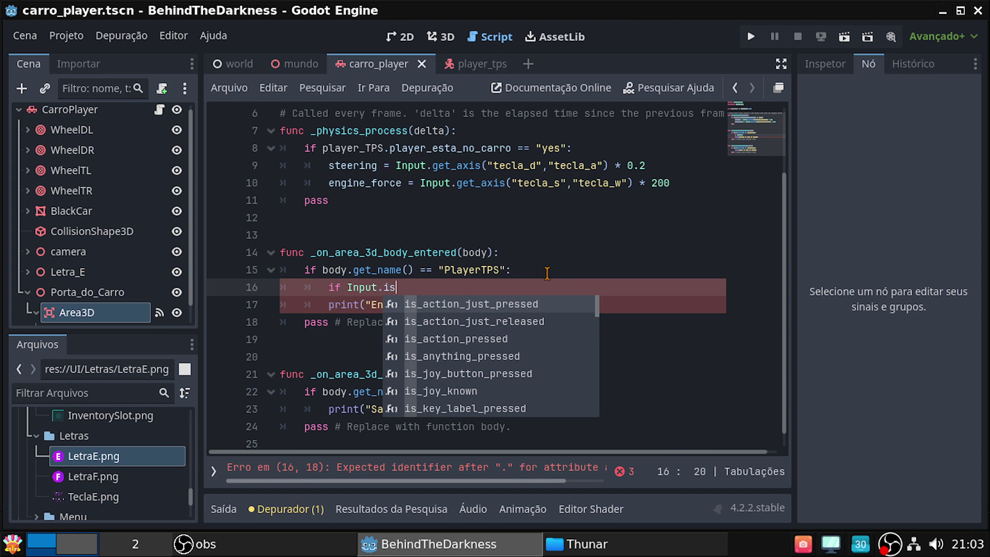
{"action": "key", "text": "Return"}
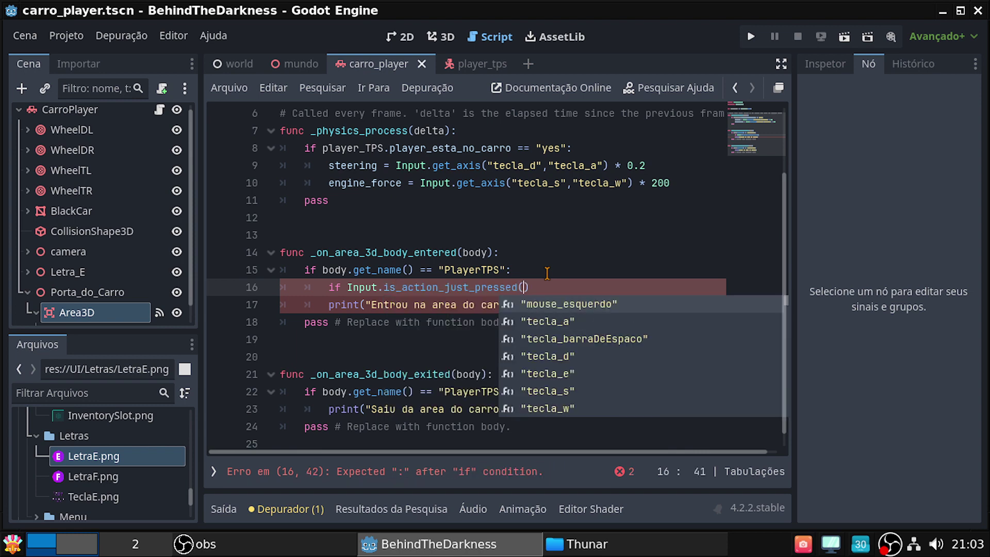
{"action": "key", "text": "Down"}
{"action": "key", "text": "Down"}
{"action": "key", "text": "Down"}
{"action": "key", "text": "Down"}
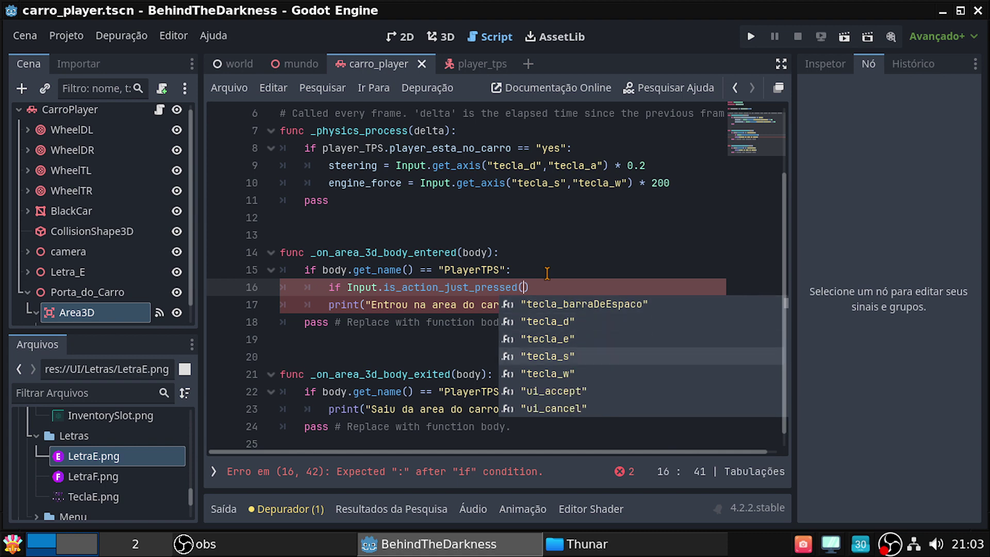
{"action": "key", "text": "Return"}
{"action": "type", "text": ")"}
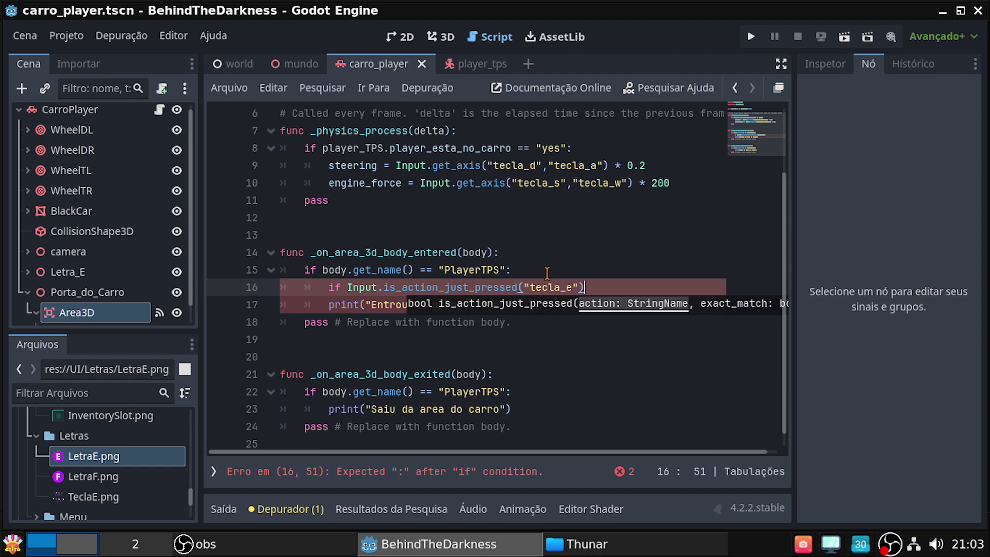
{"action": "type", "text": ":"}
{"action": "key", "text": "Return"}
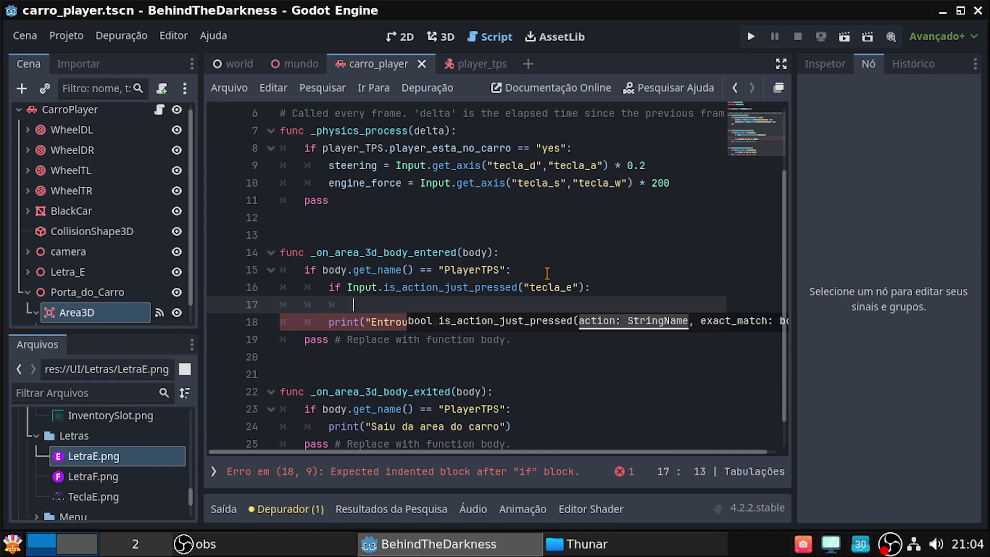
Type body.queue_free() inside the tecla_e check, picking queue_free from autocomplete
{"action": "type", "text": "body"}
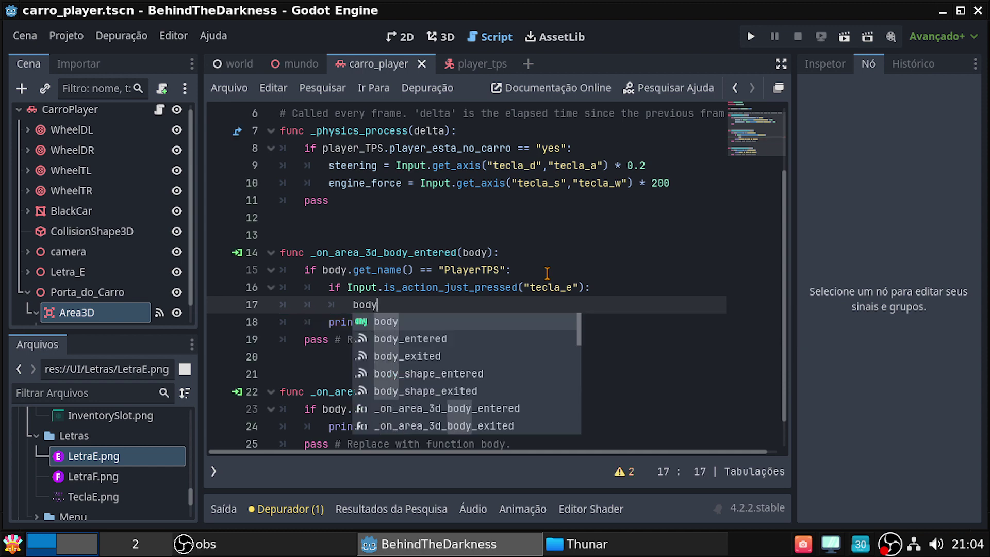
{"action": "type", "text": "."}
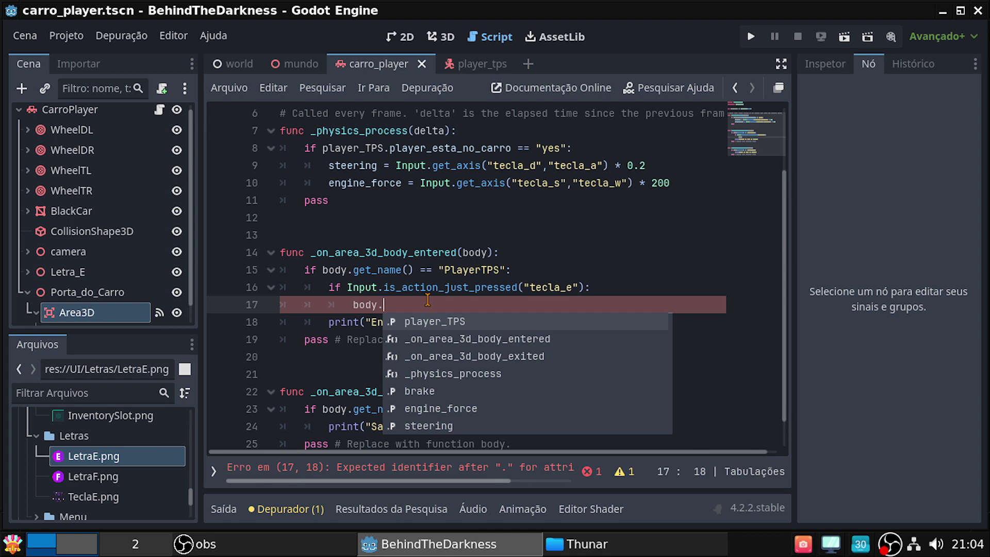
{"action": "type", "text": "de"}
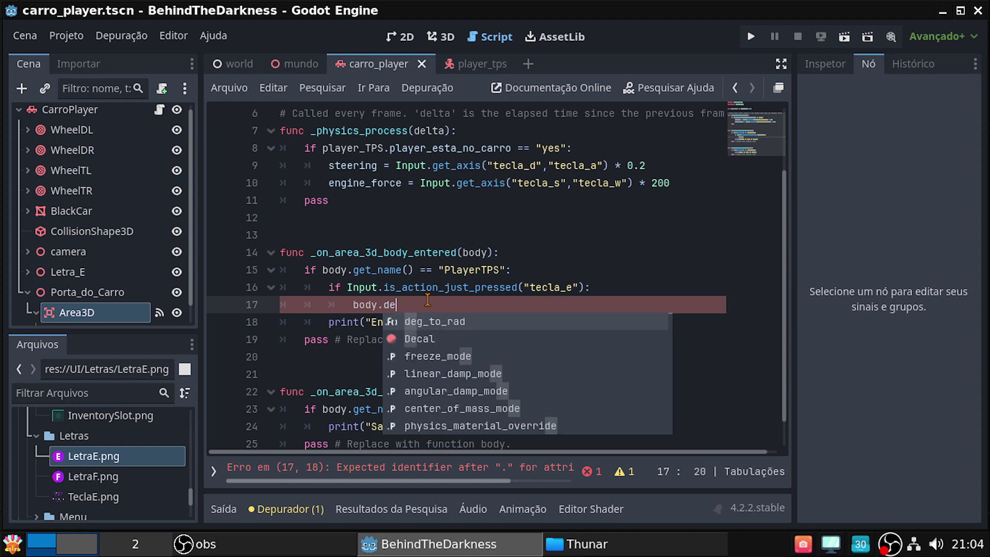
{"action": "type", "text": "str"}
{"action": "key", "text": "BackSpace"}
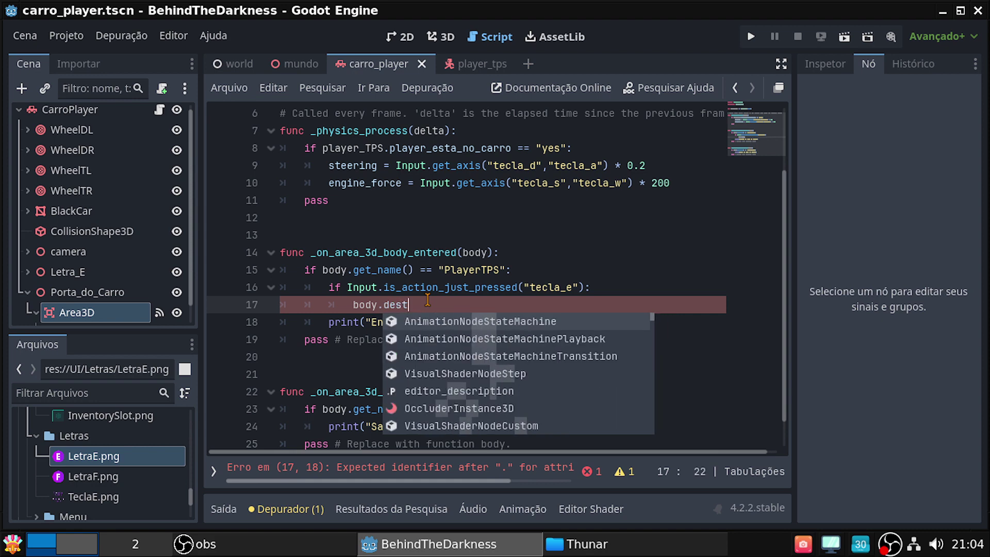
{"action": "type", "text": "s"}
{"action": "key", "text": "BackSpace"}
{"action": "key", "text": "BackSpace"}
{"action": "key", "text": "BackSpace"}
{"action": "key", "text": "BackSpace"}
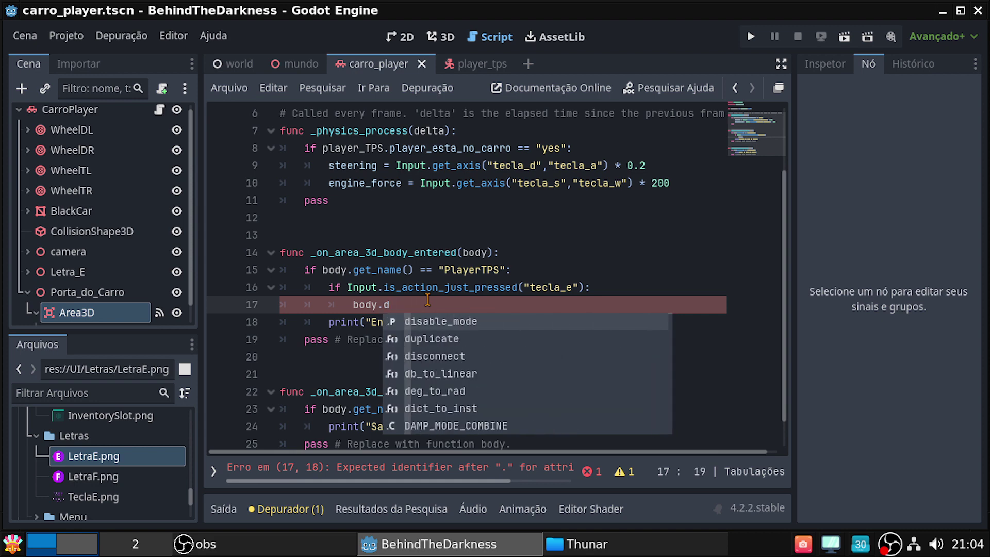
{"action": "key", "text": "BackSpace"}
{"action": "key", "text": "BackSpace"}
{"action": "type", "text": "."}
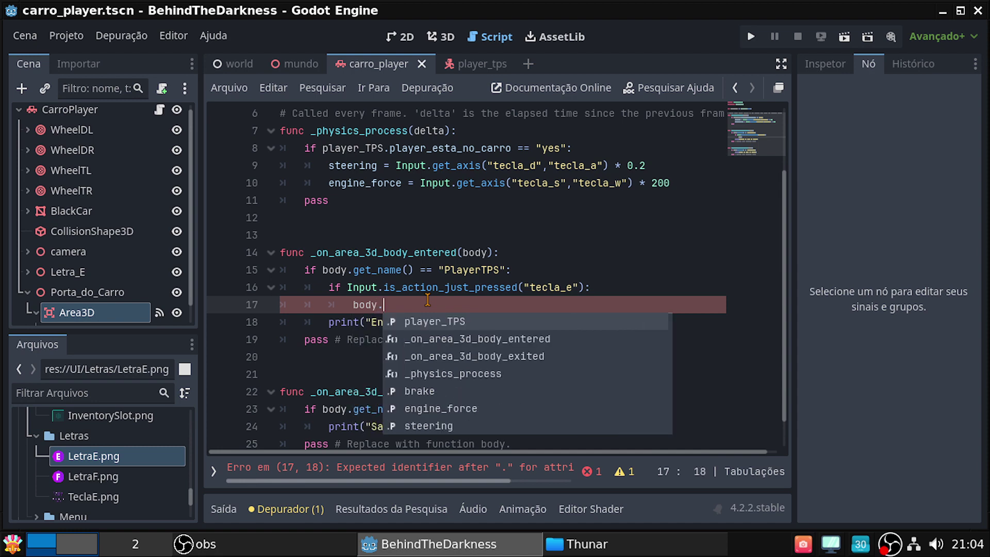
{"action": "type", "text": "qu"}
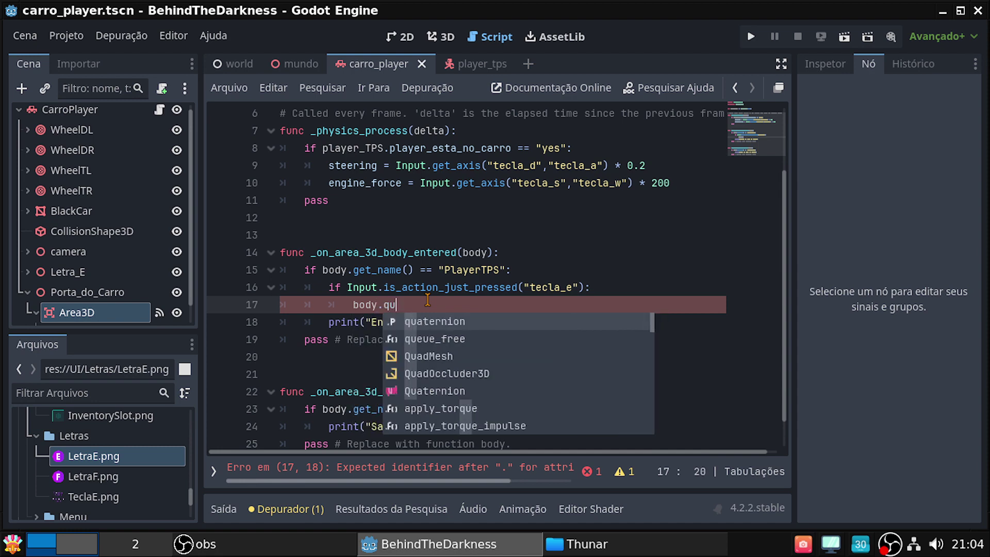
{"action": "key", "text": "BackSpace"}
{"action": "key", "text": "BackSpace"}
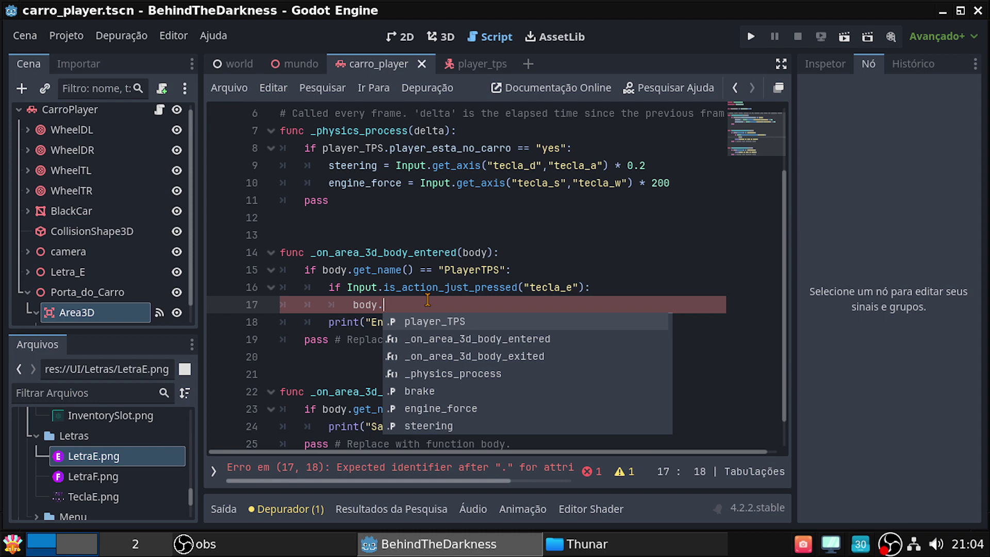
{"action": "type", "text": "qui"}
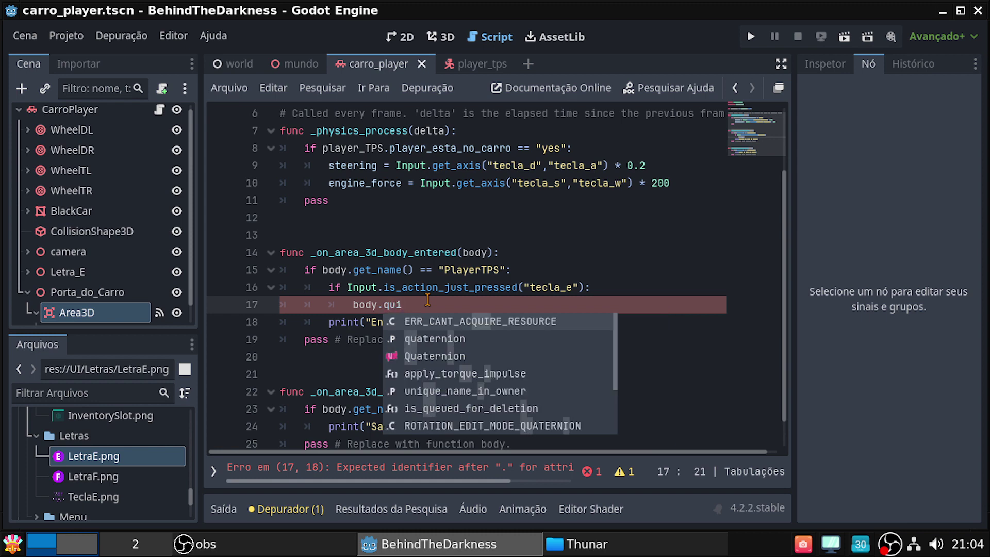
{"action": "key", "text": "BackSpace"}
{"action": "key", "text": "BackSpace"}
{"action": "key", "text": "BackSpace"}
{"action": "type", "text": "que"}
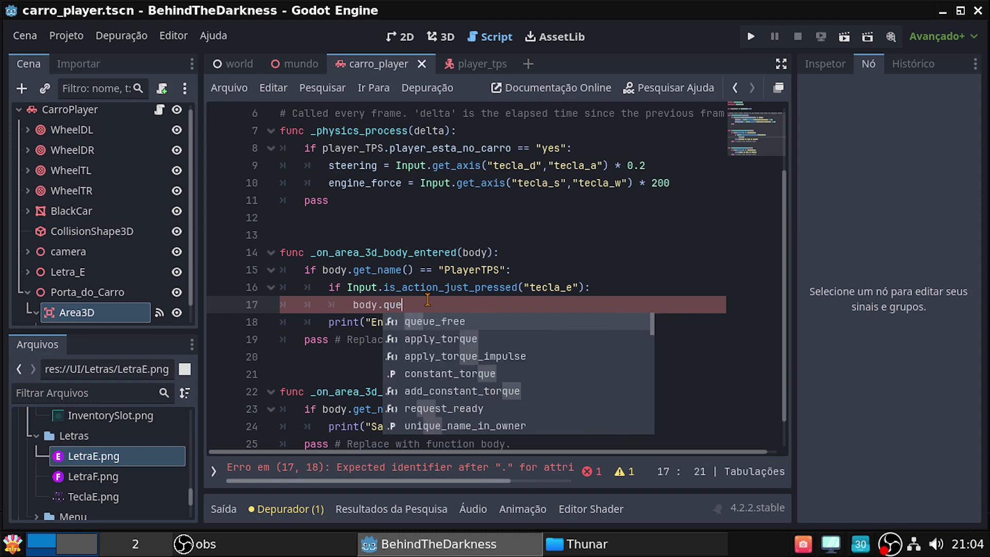
{"action": "key", "text": "Return"}
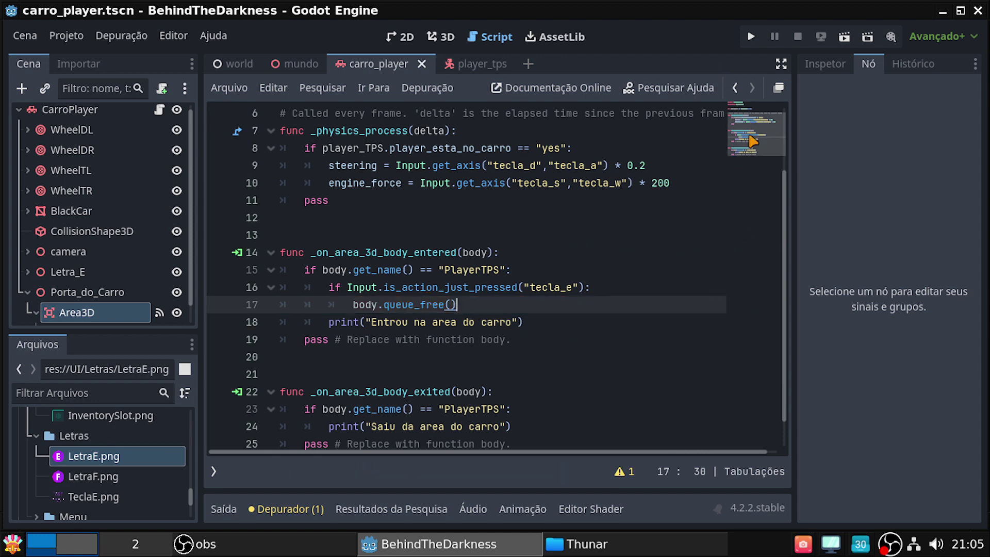
Move through the world and carro_player tabs, ending on the mundo scene's 3D viewport
{"action": "left_click", "coordinate": [319, 64]}
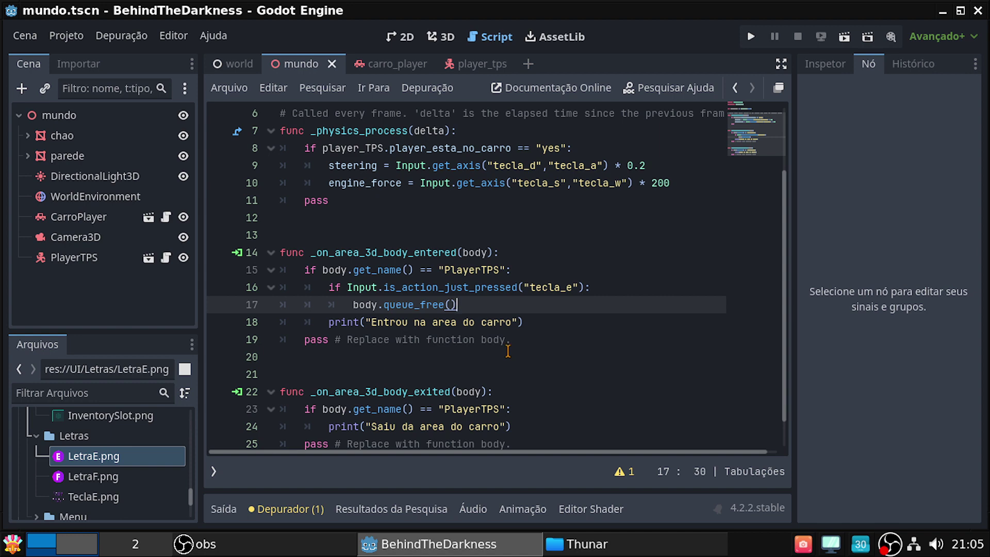
{"action": "scroll", "coordinate": [522, 318], "scroll_direction": "up", "scroll_amount": 3}
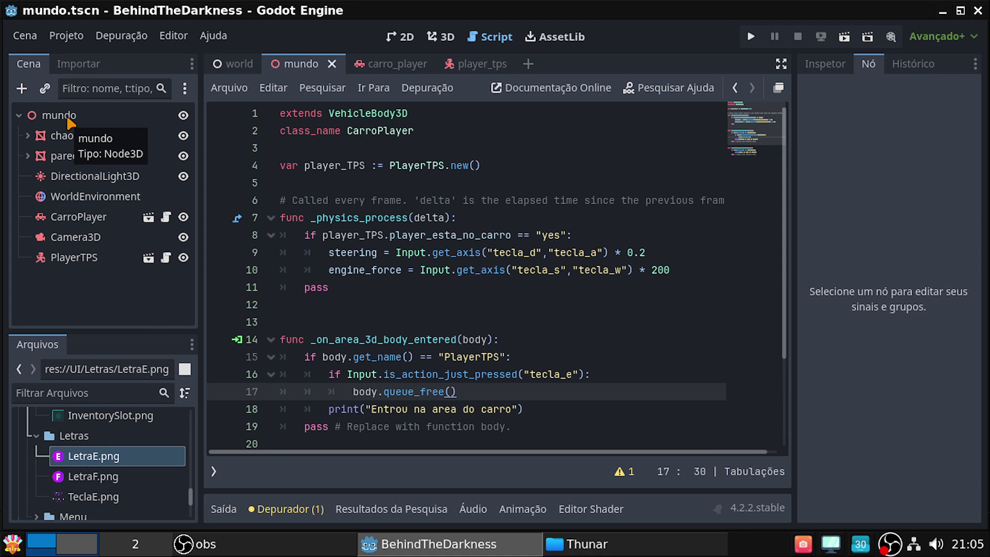
{"action": "left_click", "coordinate": [233, 64]}
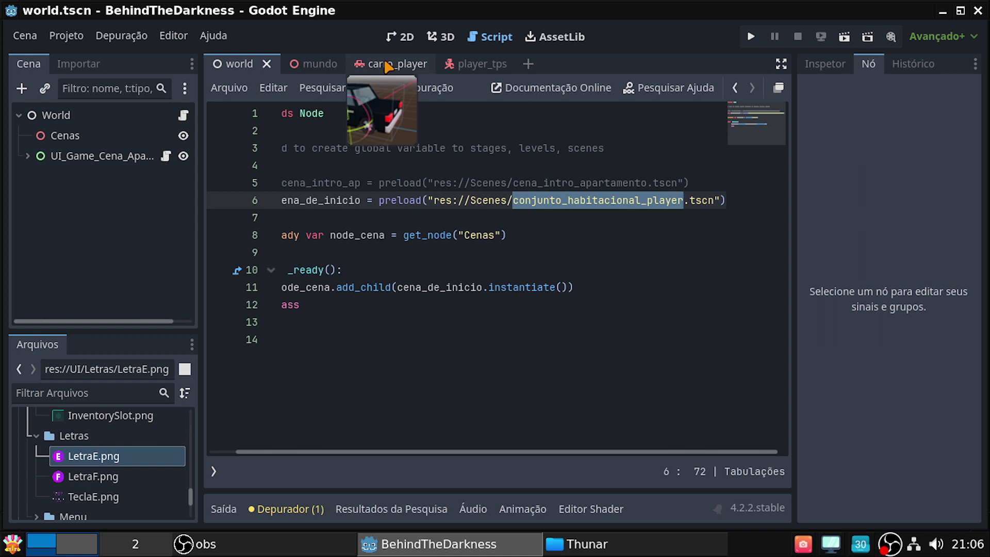
{"action": "left_click", "coordinate": [387, 65]}
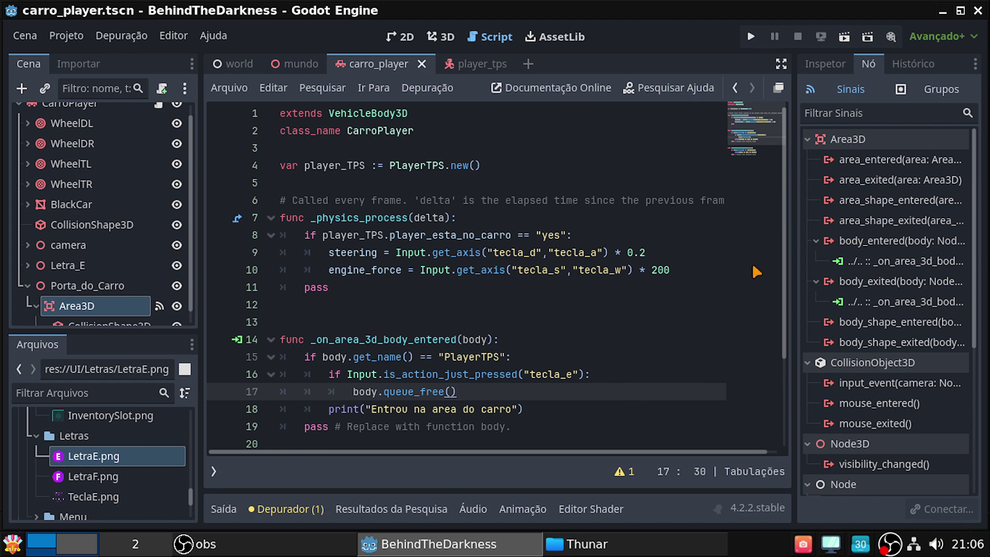
{"action": "left_click", "coordinate": [291, 63]}
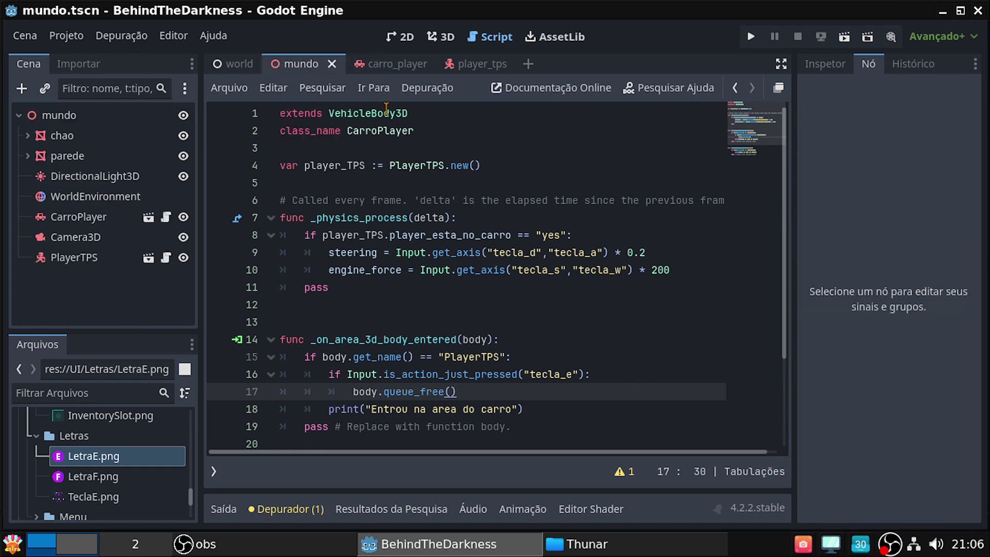
{"action": "left_click", "coordinate": [441, 37]}
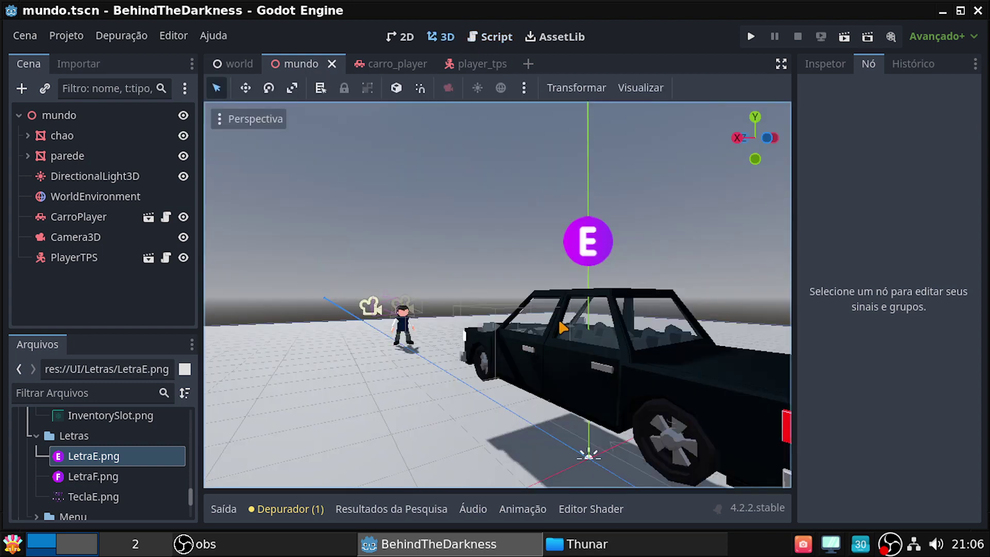
Run the mundo scene, walk the character forward, then close the game window
{"action": "left_click", "coordinate": [844, 37]}
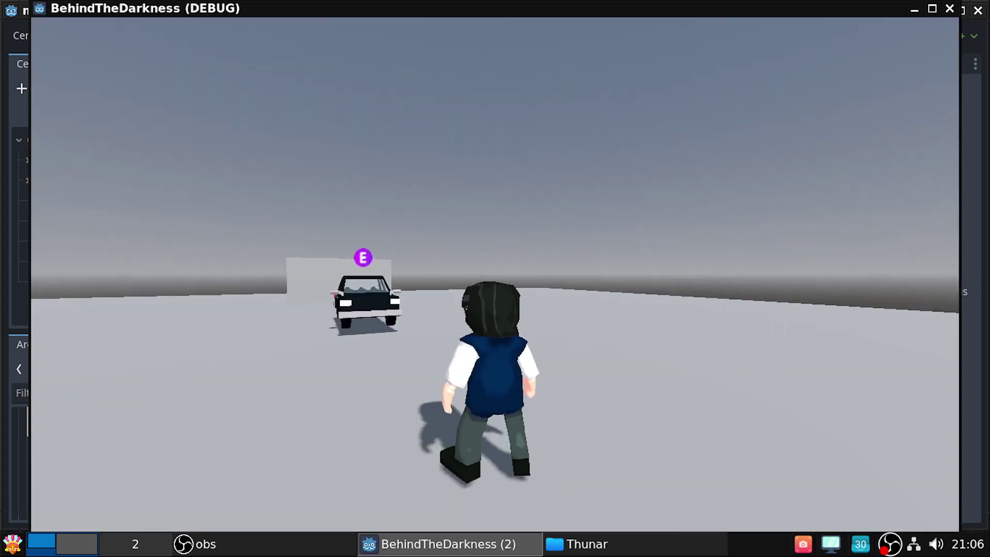
{"action": "key", "text": "w"}
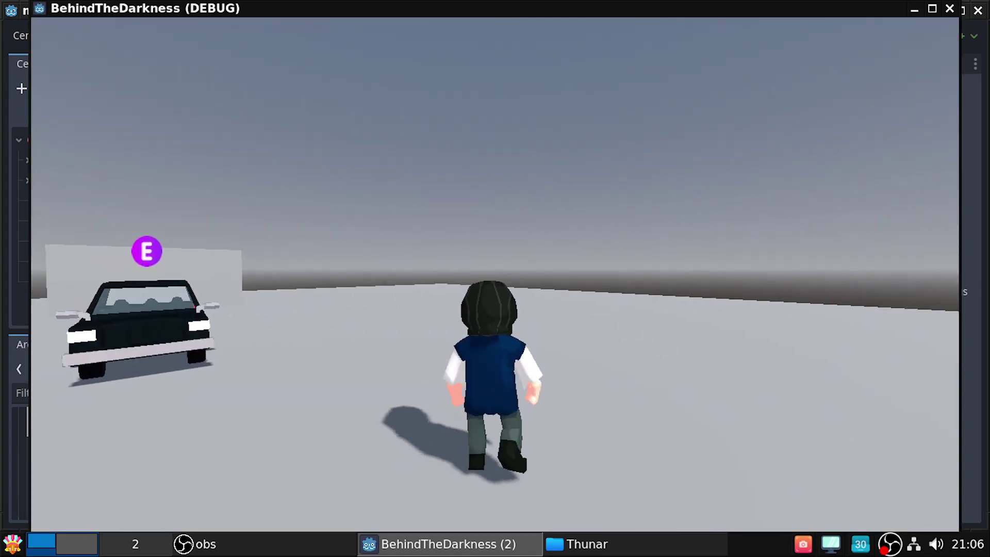
{"action": "key", "text": "Escape"}
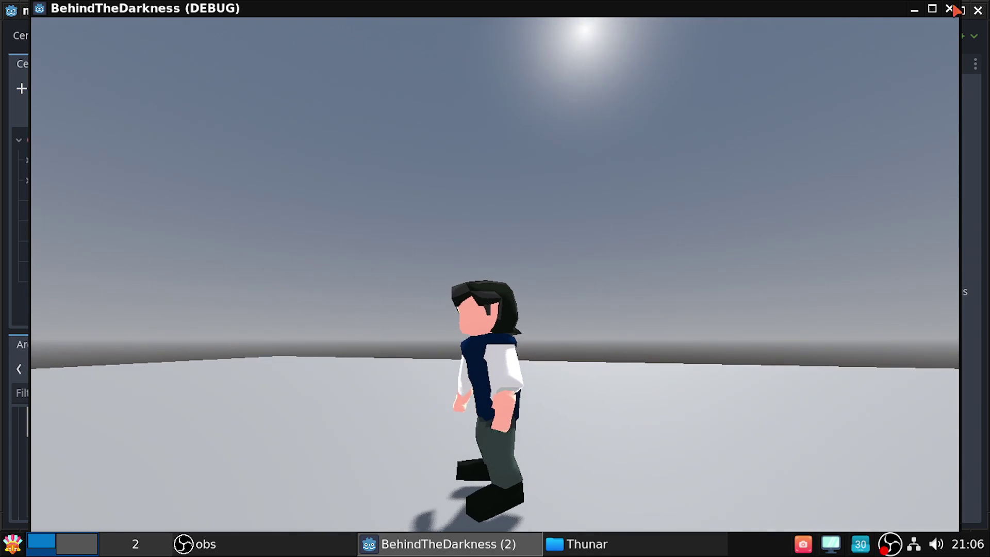
{"action": "left_click", "coordinate": [949, 8]}
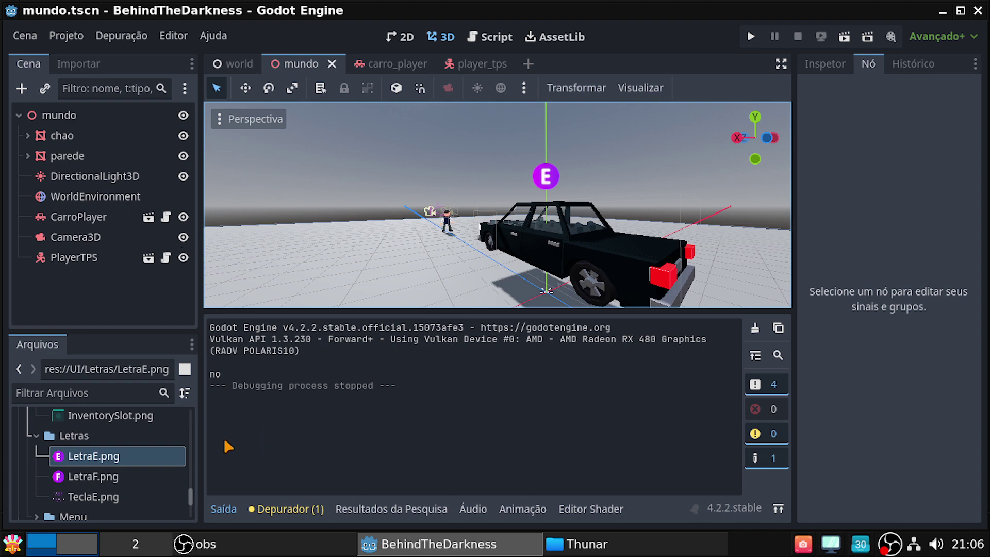
Open the UI_Game_Cena_Apartamento script in the world scene, select its pause show/hide block, and expand the node
{"action": "left_click", "coordinate": [234, 63]}
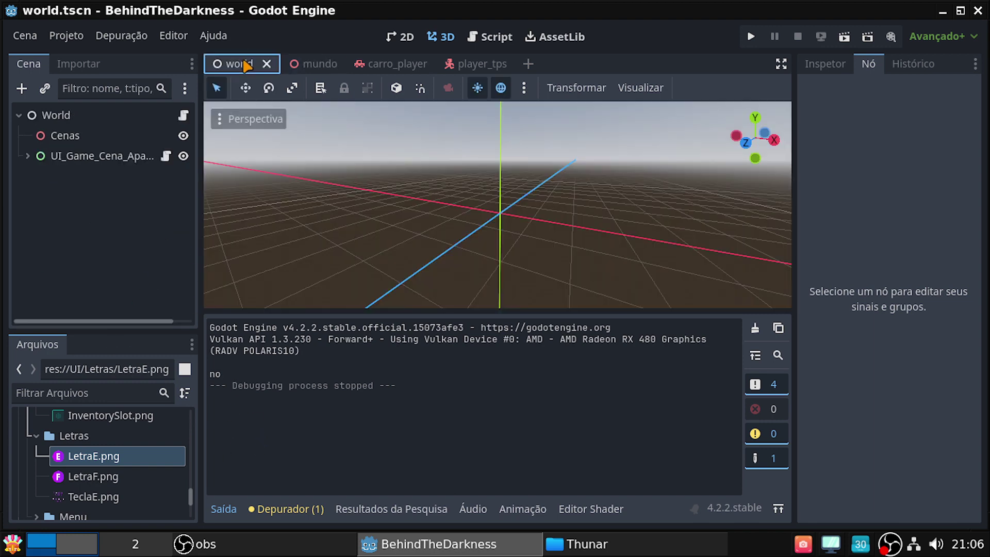
{"action": "left_click", "coordinate": [166, 156]}
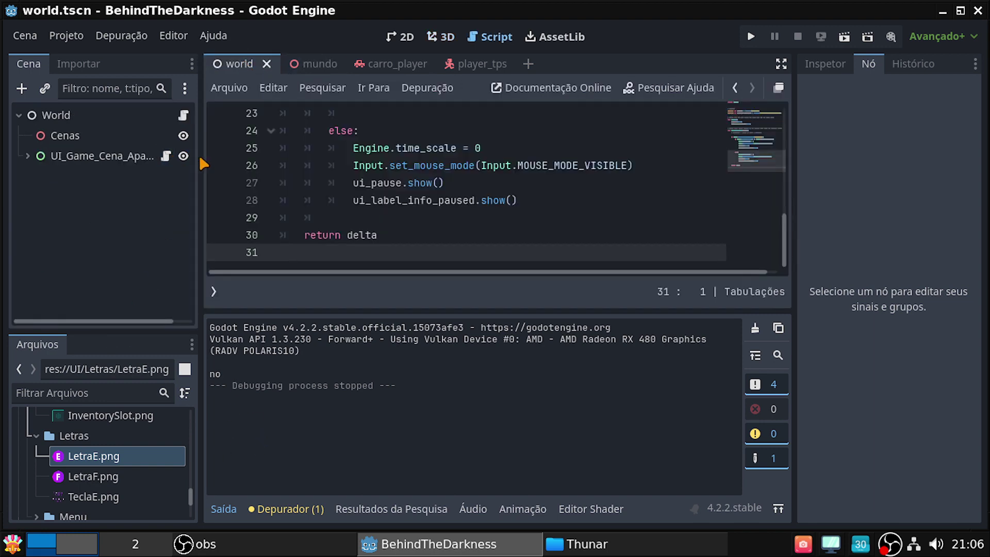
{"action": "scroll", "coordinate": [570, 250], "scroll_direction": "up", "scroll_amount": 3}
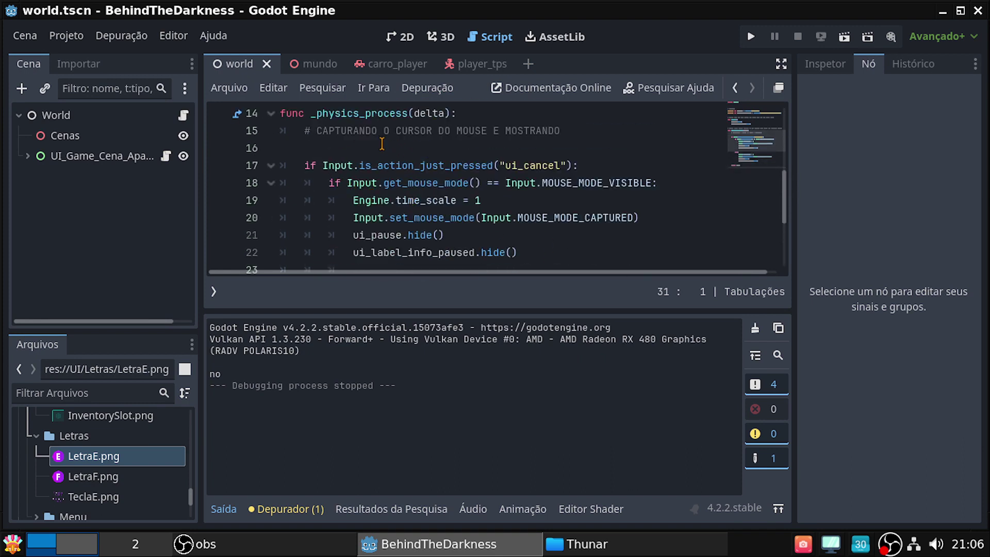
{"action": "scroll", "coordinate": [382, 144], "scroll_direction": "up", "scroll_amount": 1}
{"action": "scroll", "coordinate": [392, 154], "scroll_direction": "up", "scroll_amount": 1}
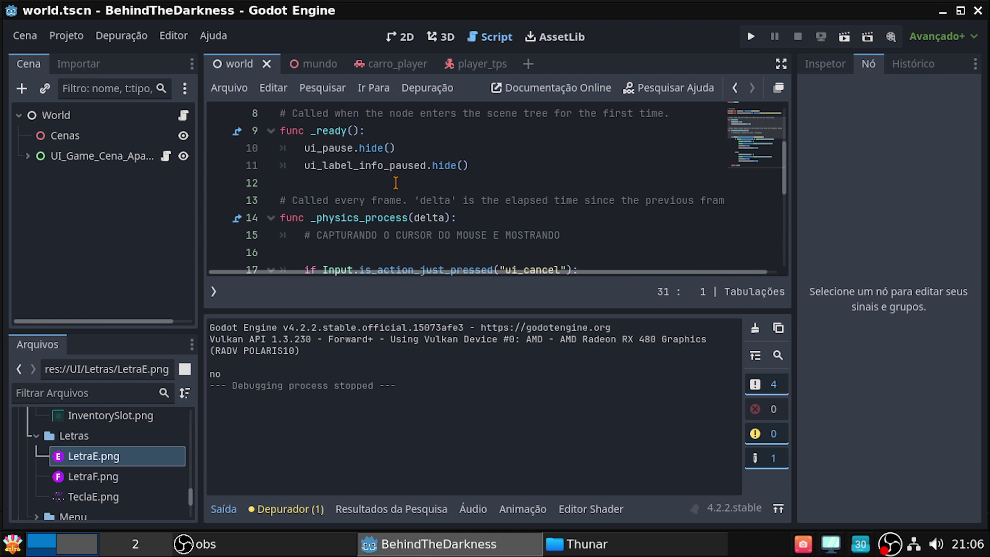
{"action": "mouse_move", "coordinate": [395, 182]}
{"action": "left_mouse_down"}
{"action": "mouse_move", "coordinate": [479, 217]}
{"action": "mouse_move", "coordinate": [571, 215]}
{"action": "left_mouse_up"}
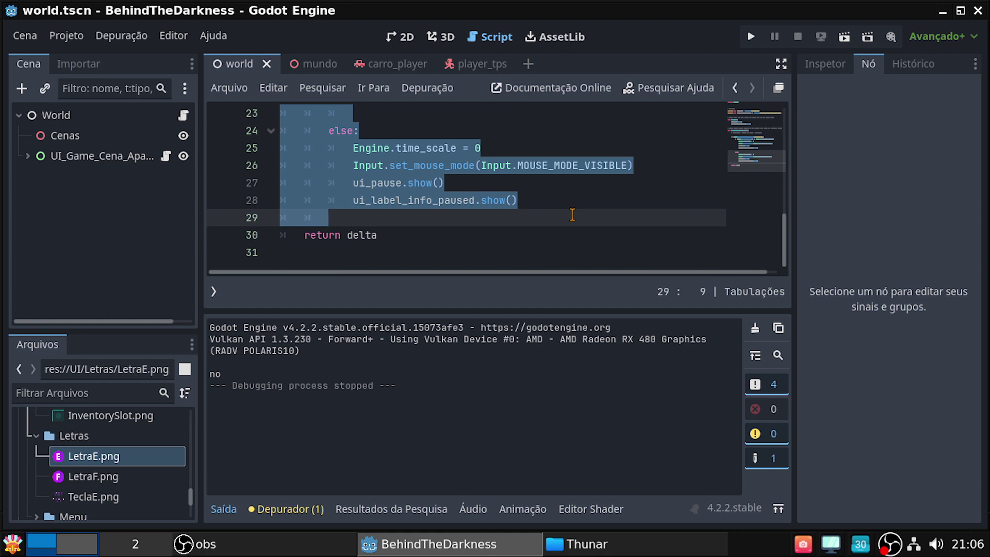
{"action": "left_click", "coordinate": [27, 155]}
Copy the UI_Game_Cena_Apartamento node from the world scene
{"action": "right_click", "coordinate": [45, 154]}
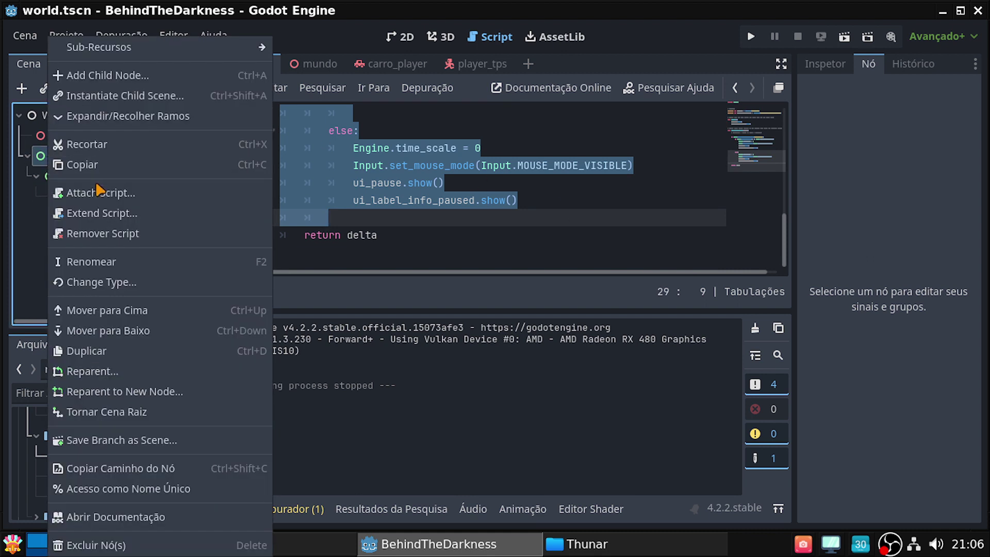
{"action": "key", "text": "Escape"}
{"action": "left_click", "coordinate": [371, 135]}
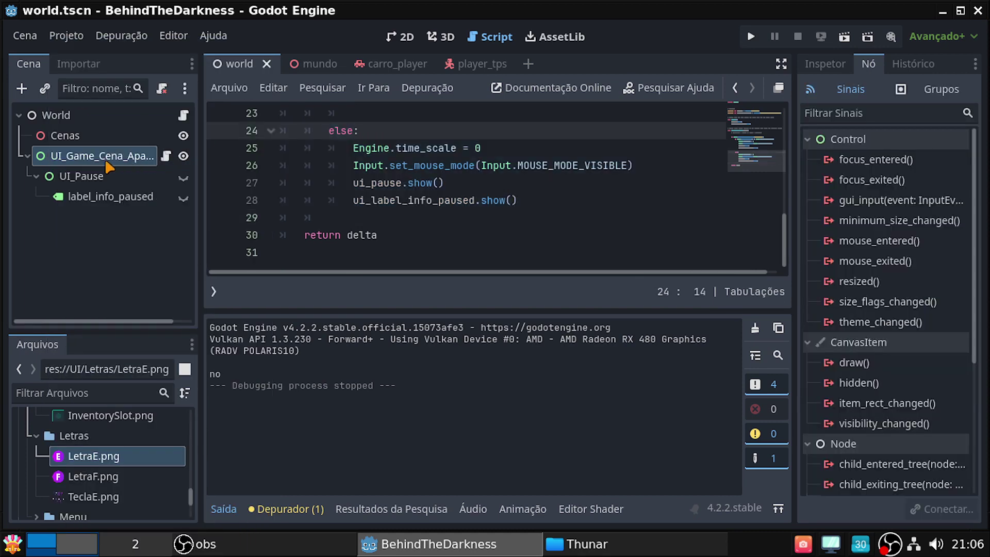
{"action": "right_click", "coordinate": [76, 162]}
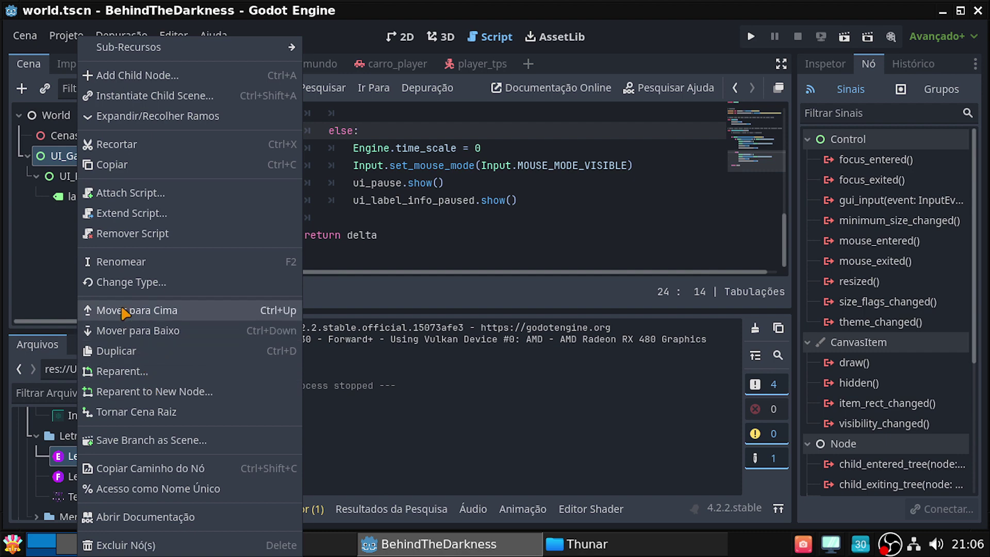
{"action": "left_click", "coordinate": [127, 164]}
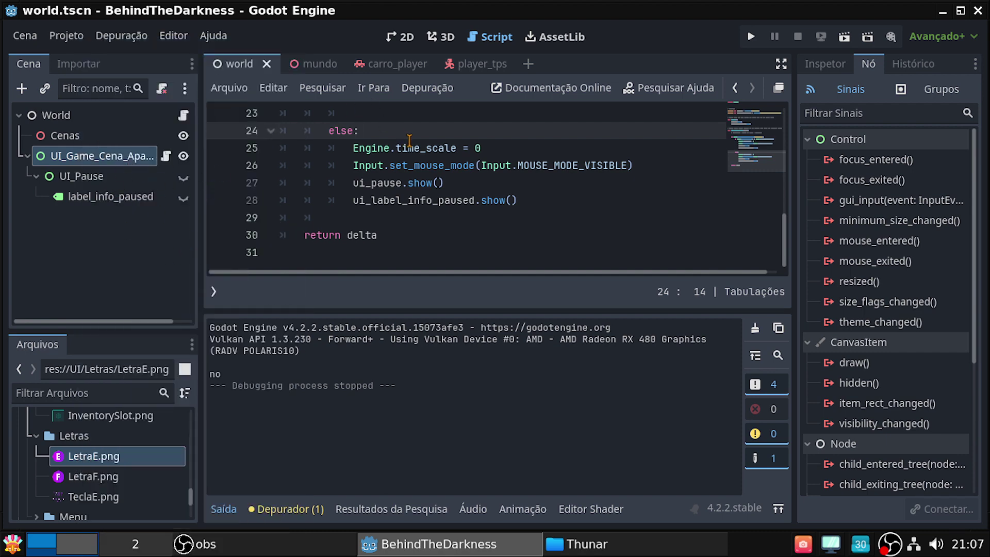
Paste UI_Game_Cena_Apartamento under the mundo root node and save the mundo scene
{"action": "left_click", "coordinate": [308, 64]}
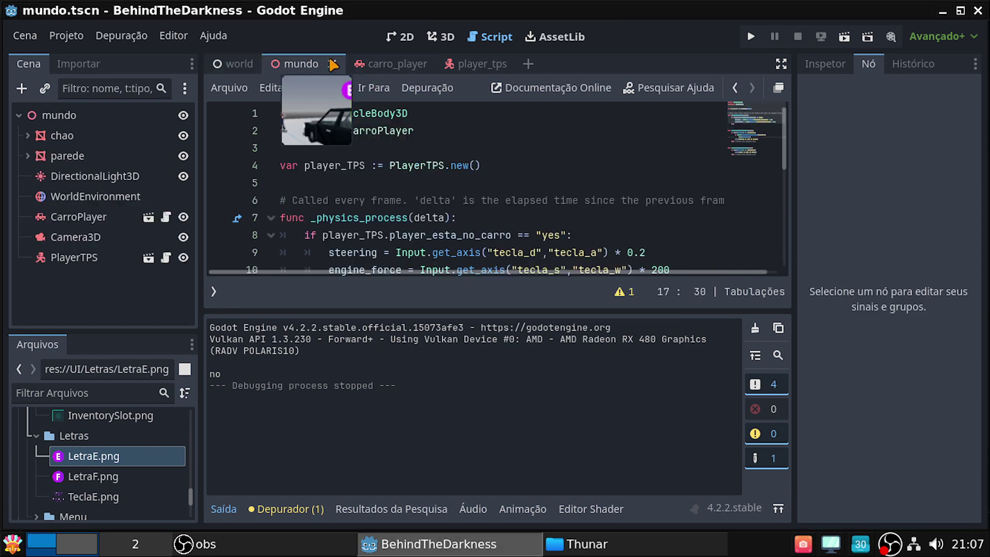
{"action": "left_click", "coordinate": [60, 117]}
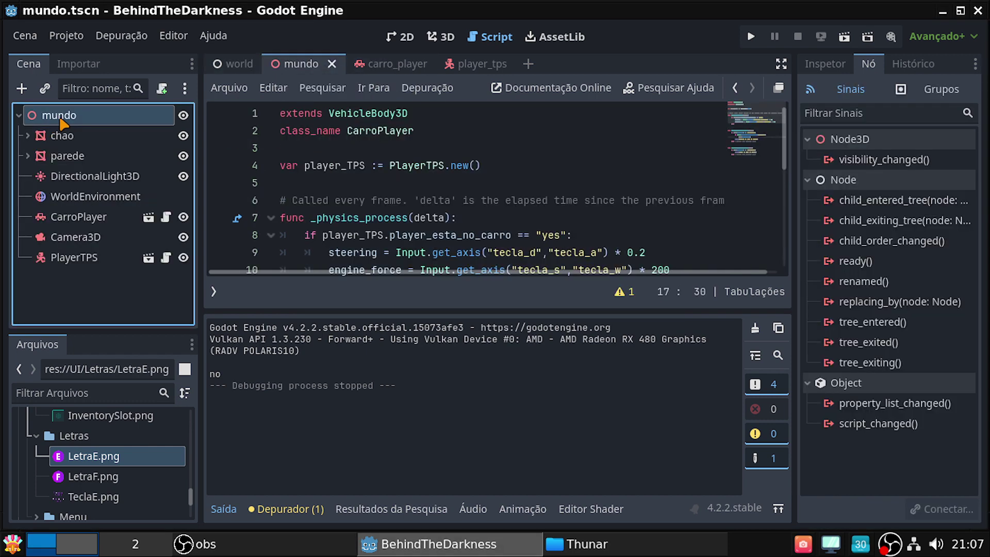
{"action": "right_click", "coordinate": [61, 118]}
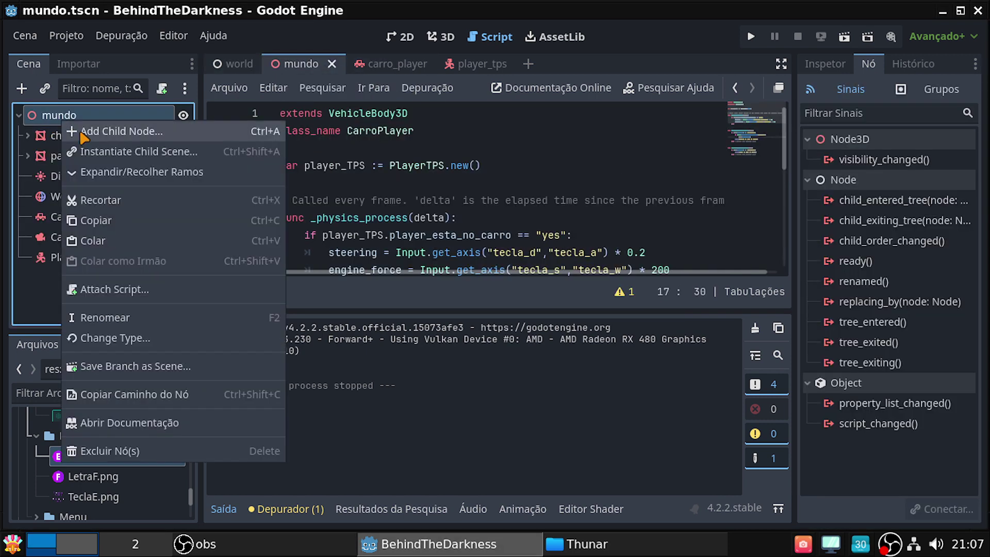
{"action": "left_click", "coordinate": [107, 241]}
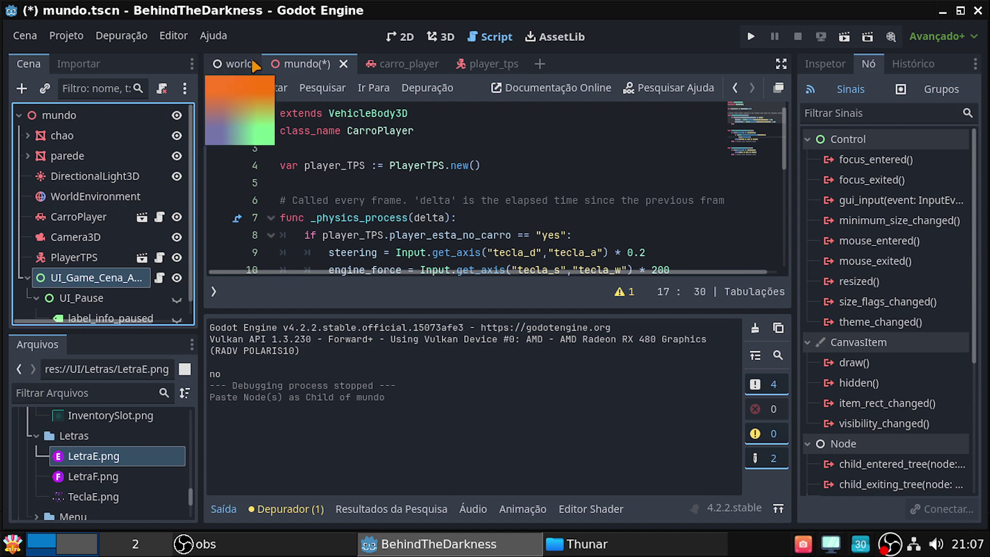
{"action": "key", "text": "ctrl+s"}
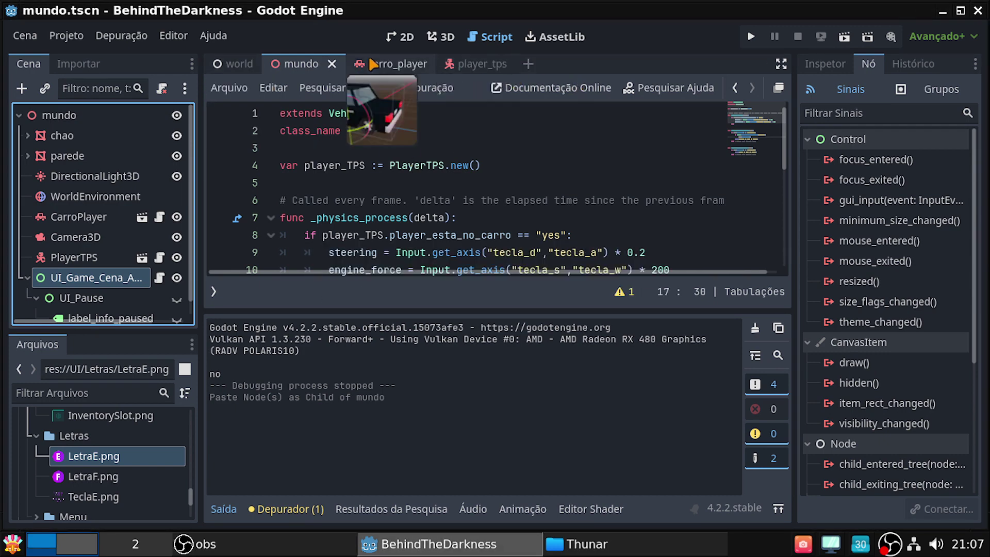
Run the mundo scene from the 3D view and walk the character past the car with W
{"action": "left_click", "coordinate": [442, 37]}
{"action": "left_click", "coordinate": [844, 37]}
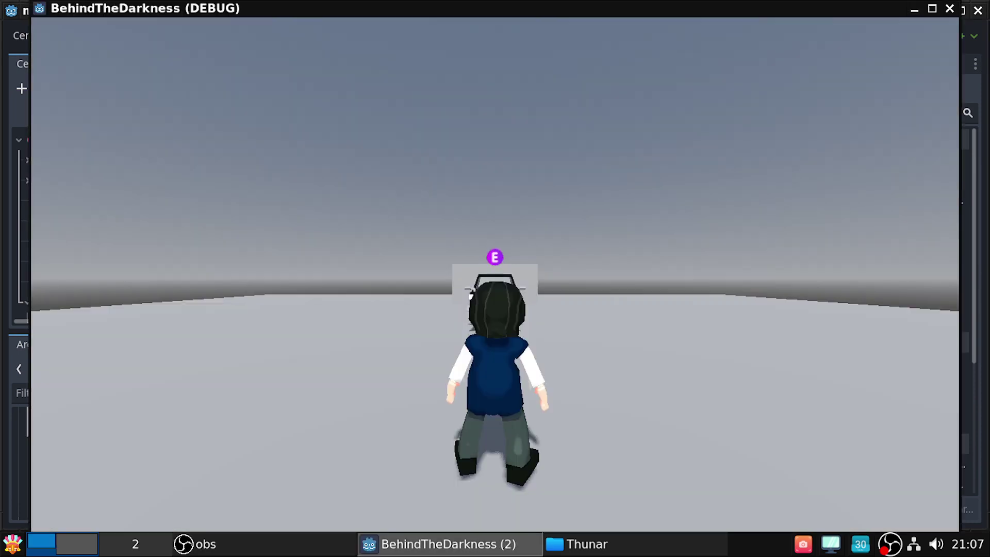
{"action": "key", "text": "w"}
{"action": "key", "text": "w"}
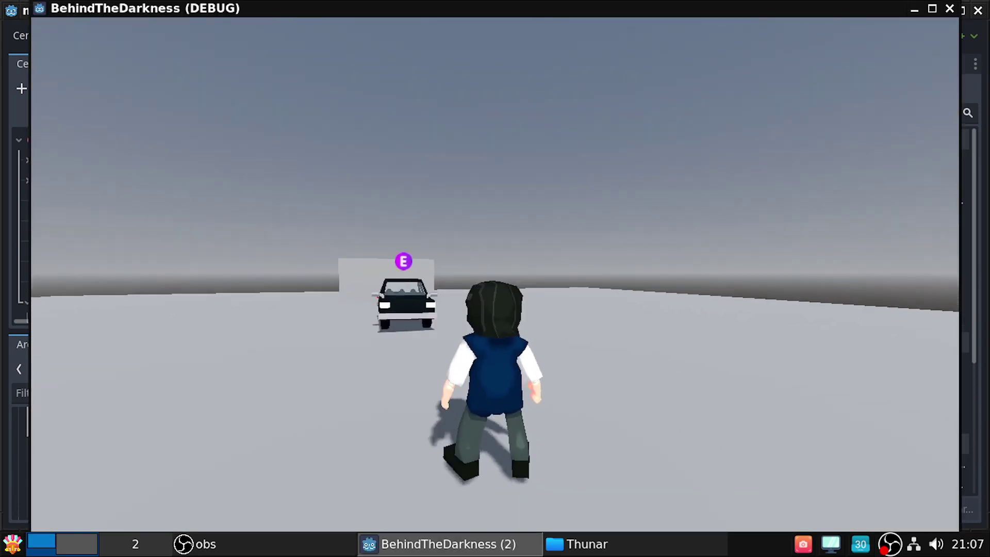
{"action": "key", "text": "w"}
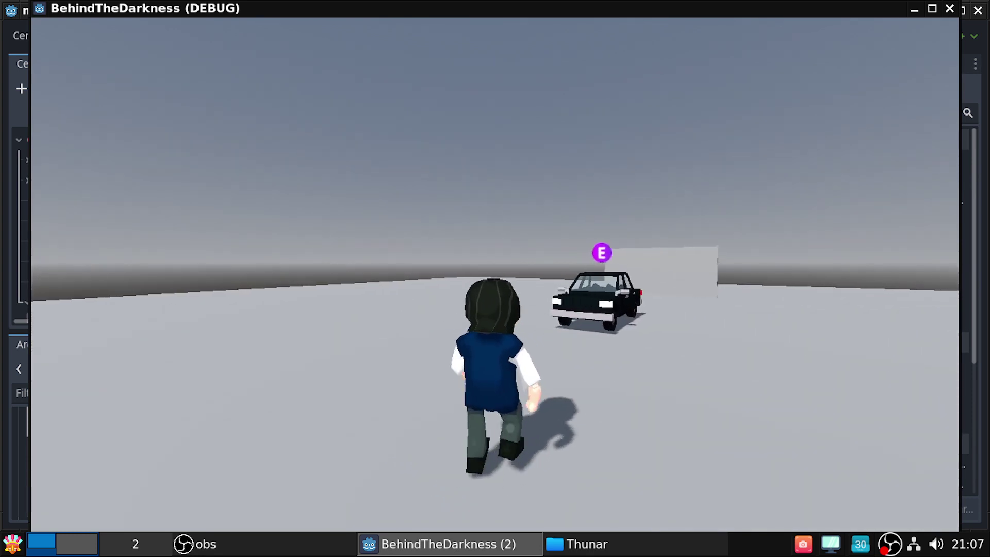
{"action": "key", "text": "w"}
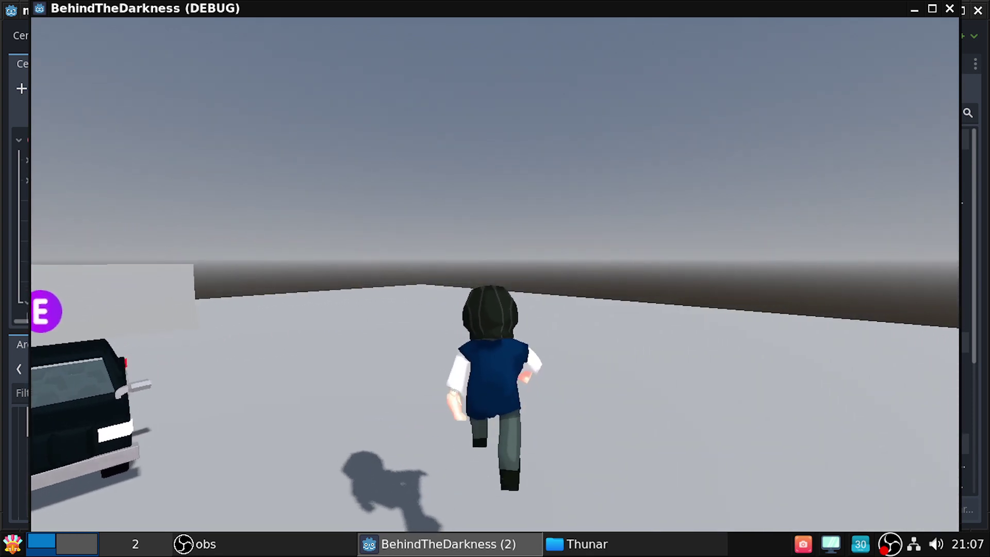
{"action": "key", "text": "w"}
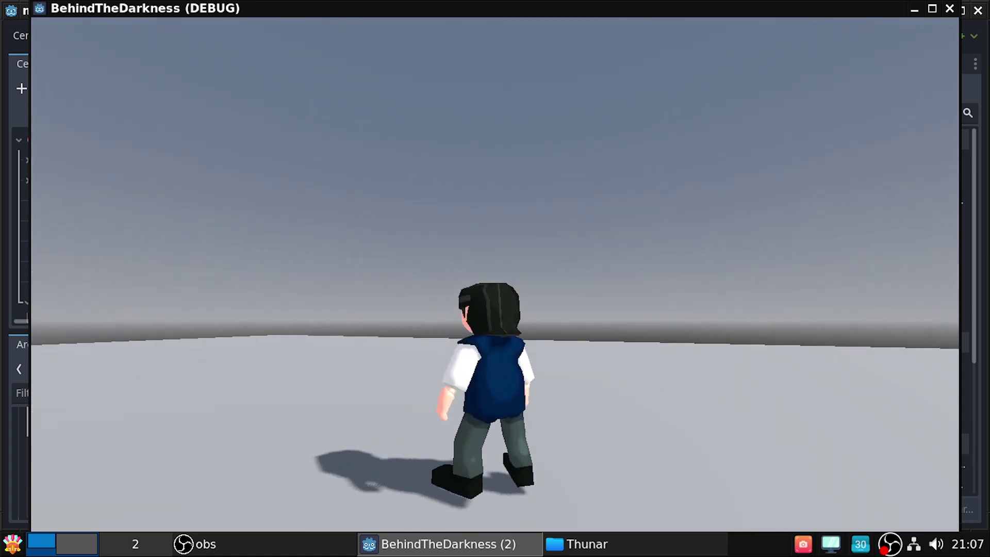
{"action": "key", "text": "w"}
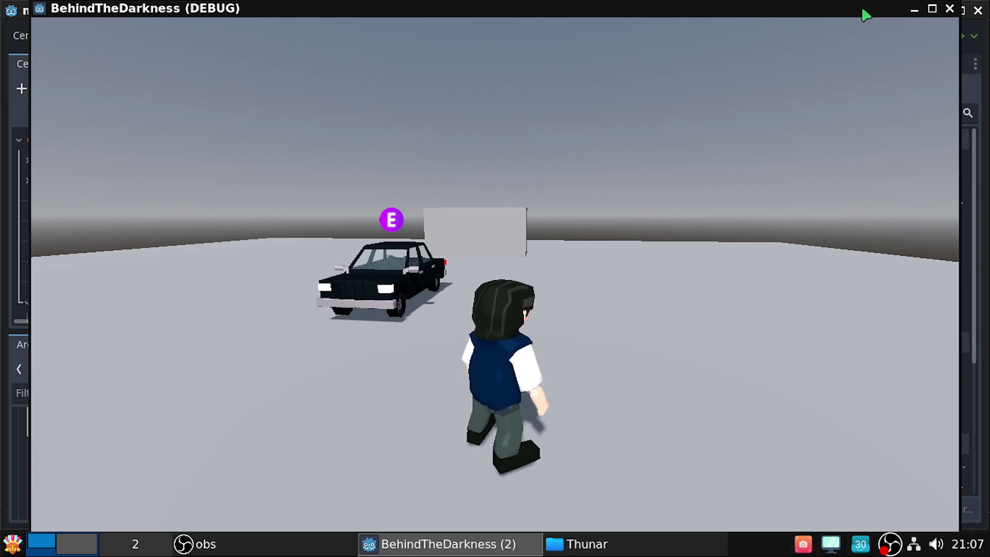
{"action": "left_click_drag", "start_coordinate": [866, 9], "coordinate": [869, 74]}
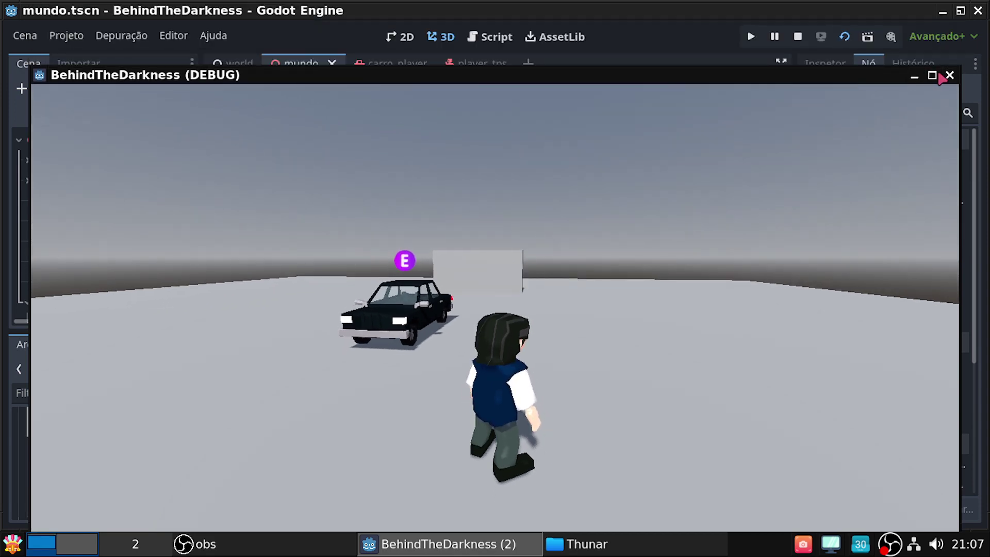
Close the running game, open the UI_Game_Cena_Apartamento script and collapse the Output (Saída) panel
{"action": "left_click", "coordinate": [949, 75]}
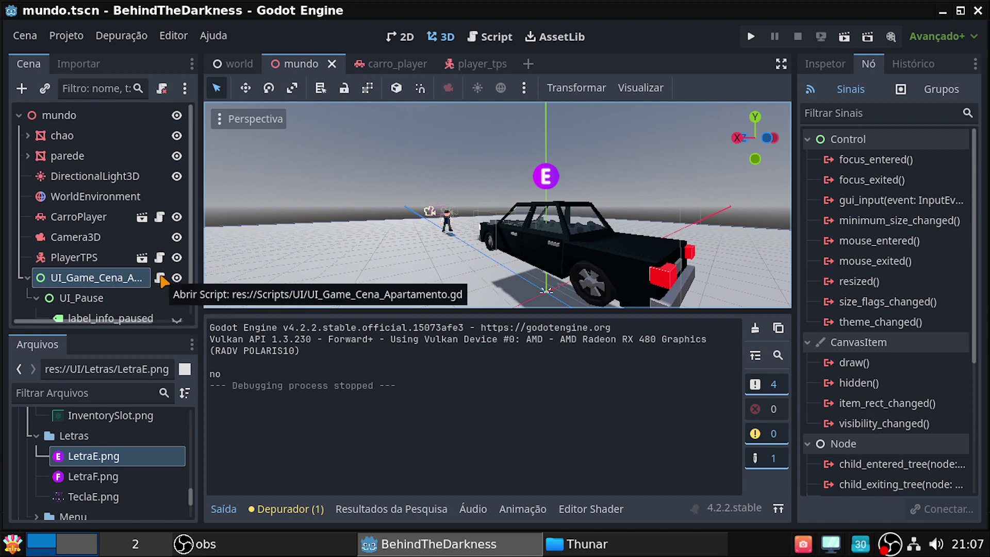
{"action": "left_click", "coordinate": [160, 277]}
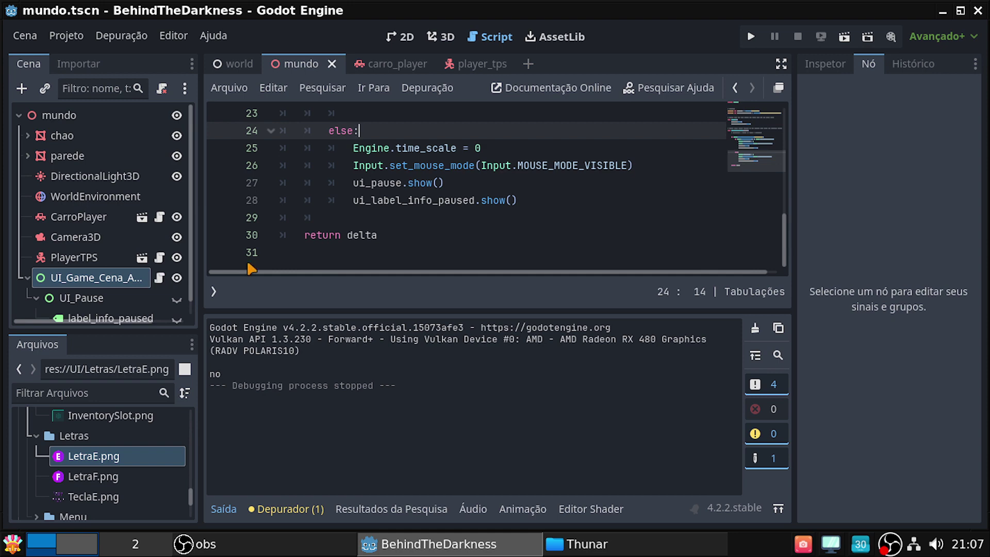
{"action": "scroll", "coordinate": [458, 248], "scroll_direction": "up", "scroll_amount": 2}
{"action": "scroll", "coordinate": [567, 180], "scroll_direction": "up", "scroll_amount": 4}
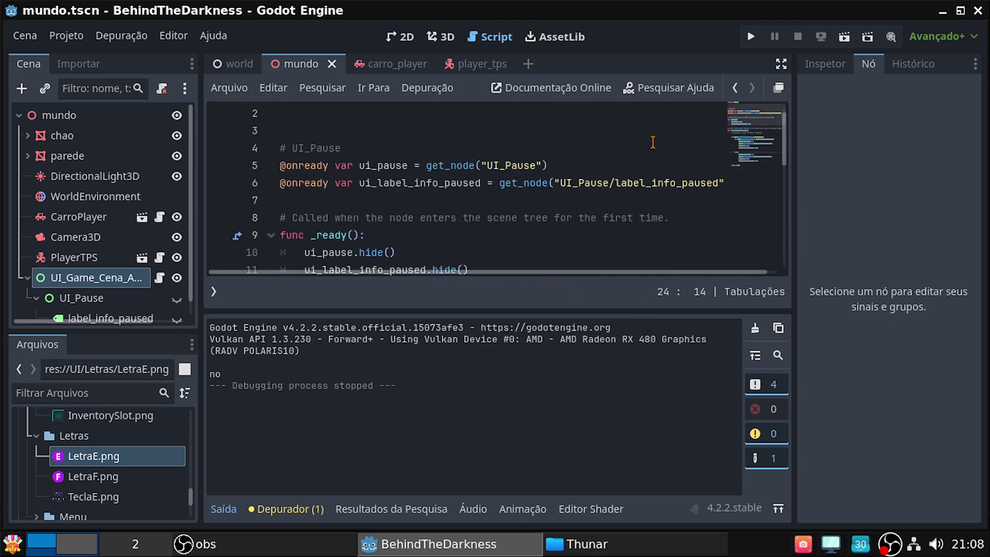
{"action": "scroll", "coordinate": [647, 145], "scroll_direction": "down", "scroll_amount": 1}
{"action": "scroll", "coordinate": [643, 147], "scroll_direction": "up", "scroll_amount": 2}
{"action": "scroll", "coordinate": [641, 152], "scroll_direction": "down", "scroll_amount": 1}
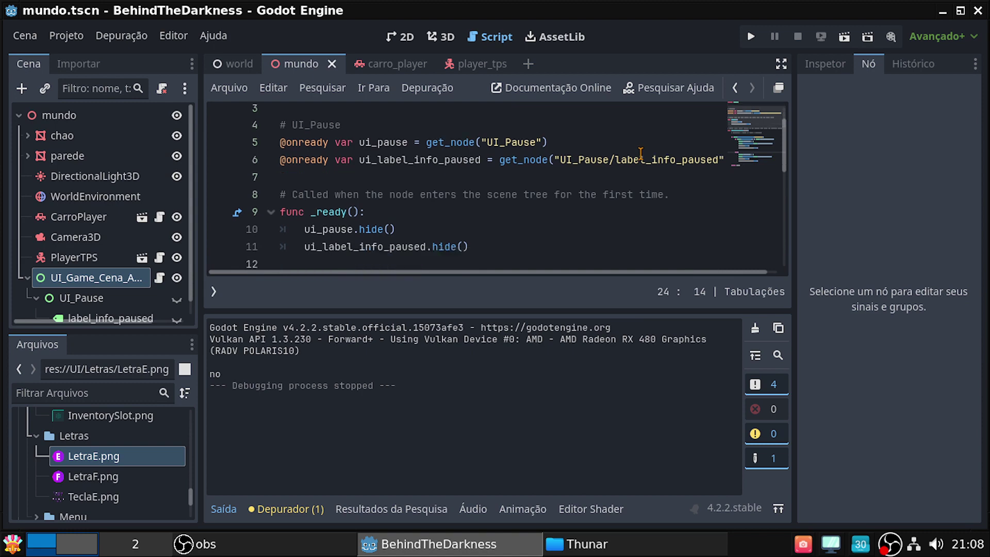
{"action": "scroll", "coordinate": [640, 154], "scroll_direction": "down", "scroll_amount": 1}
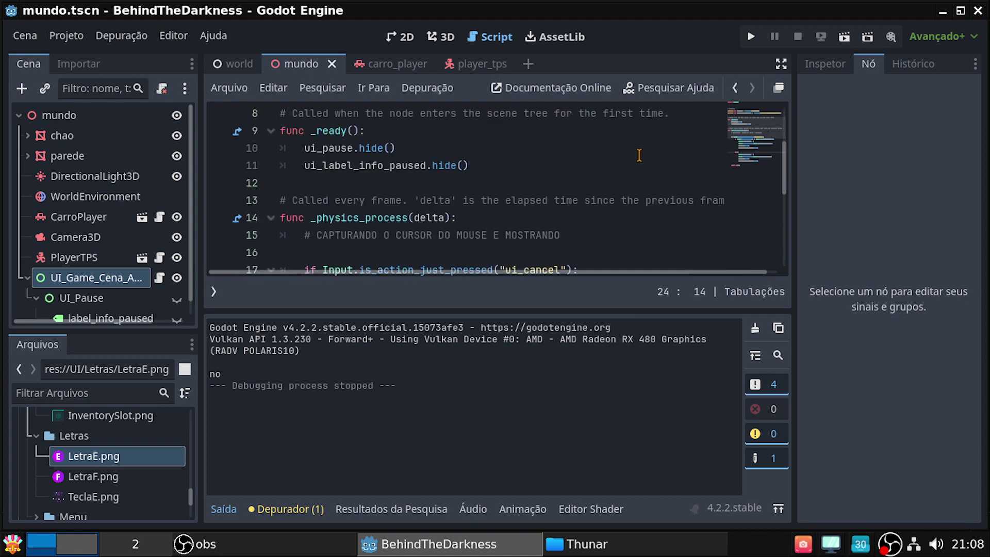
{"action": "scroll", "coordinate": [639, 155], "scroll_direction": "up", "scroll_amount": 3}
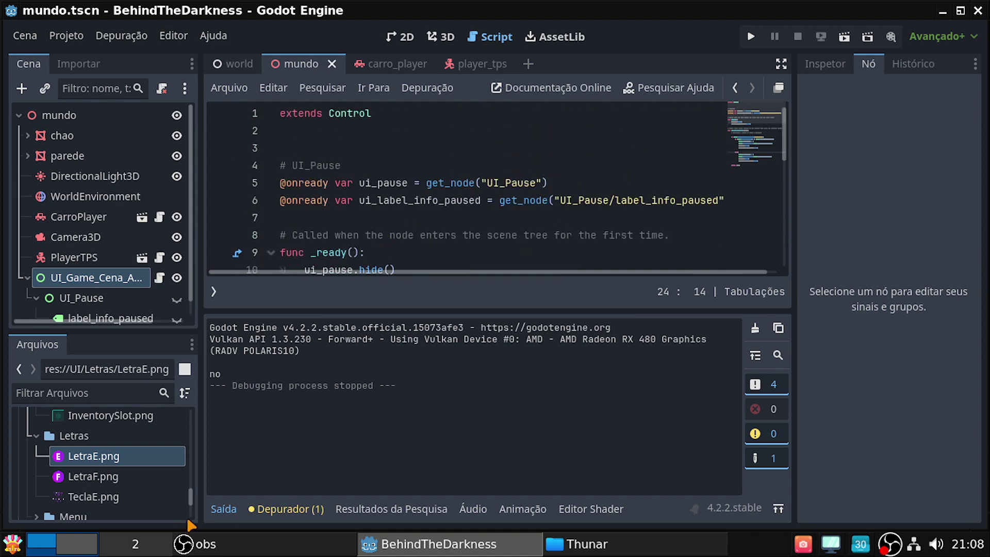
{"action": "left_click", "coordinate": [224, 511]}
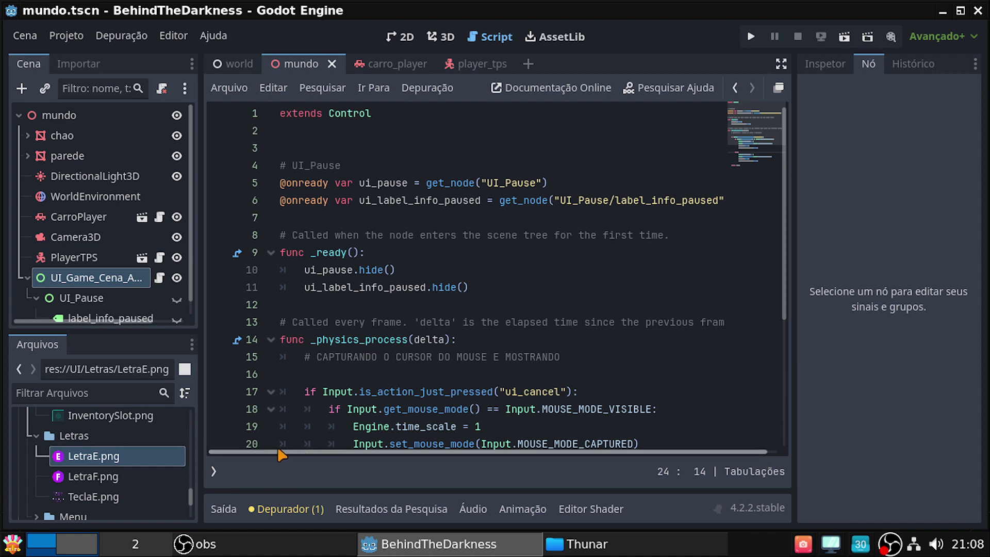
Select the whole _physics_process pause-handling block, lines 12–30
{"action": "left_click_drag", "start_coordinate": [260, 451], "coordinate": [394, 464]}
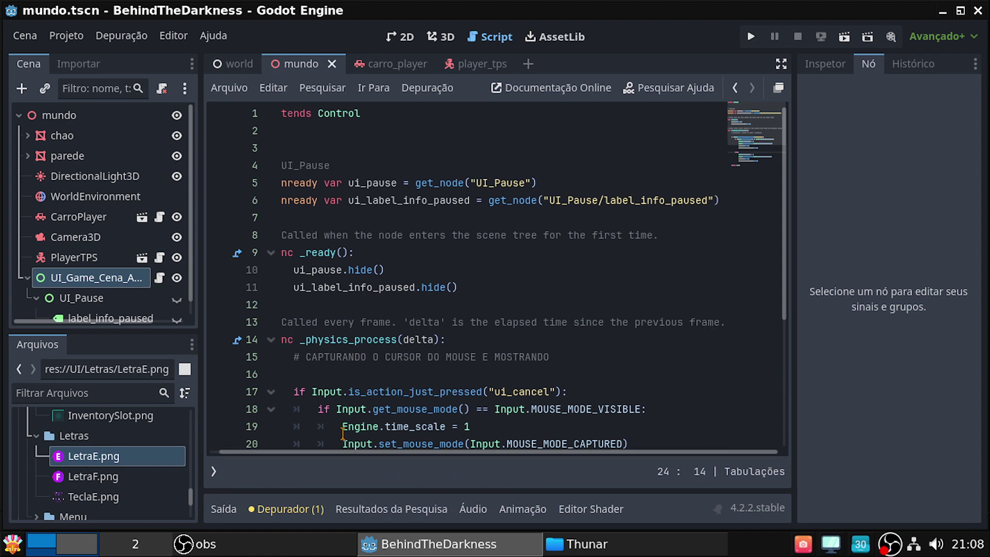
{"action": "left_click_drag", "start_coordinate": [340, 452], "coordinate": [304, 452]}
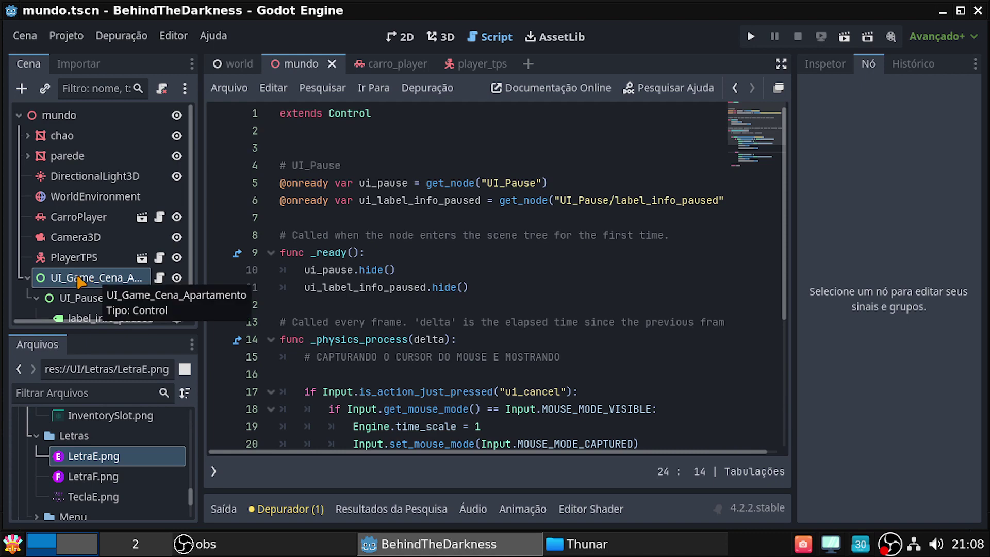
{"action": "scroll", "coordinate": [503, 301], "scroll_direction": "down", "scroll_amount": 3}
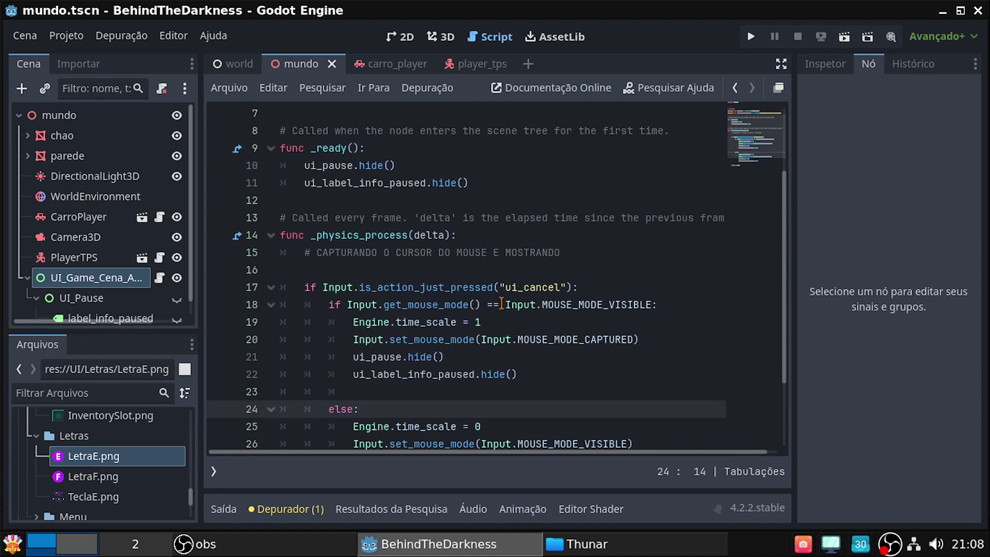
{"action": "mouse_move", "coordinate": [391, 147]}
{"action": "left_mouse_down"}
{"action": "mouse_move", "coordinate": [466, 292]}
{"action": "mouse_move", "coordinate": [444, 304]}
{"action": "left_mouse_up"}
{"action": "left_click_drag", "start_coordinate": [638, 320], "coordinate": [648, 417]}
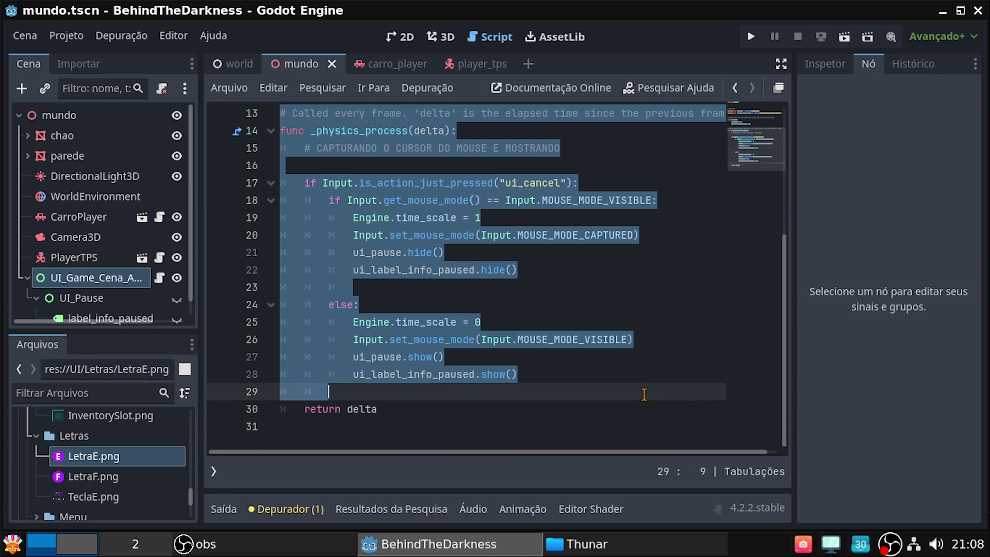
{"action": "right_click", "coordinate": [299, 198]}
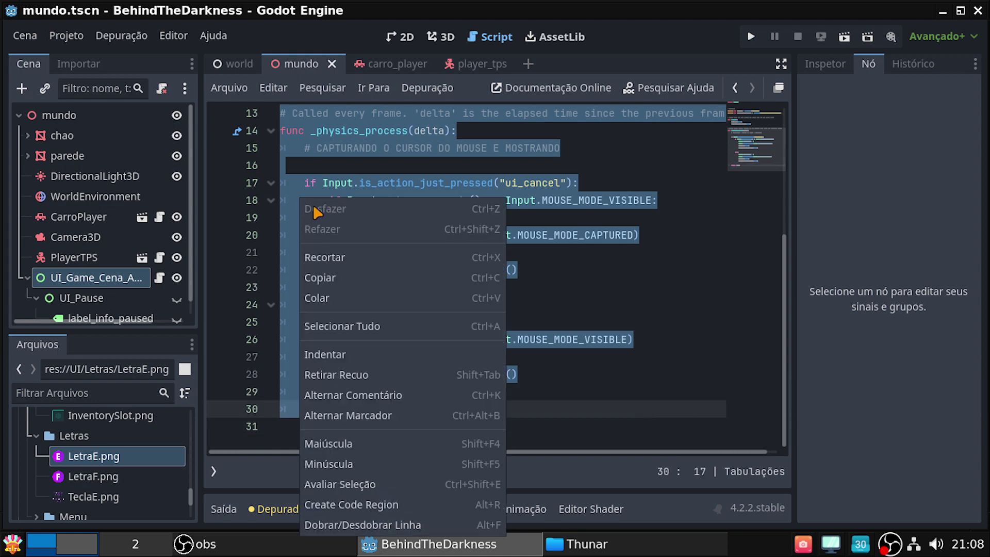
{"action": "key", "text": "Escape"}
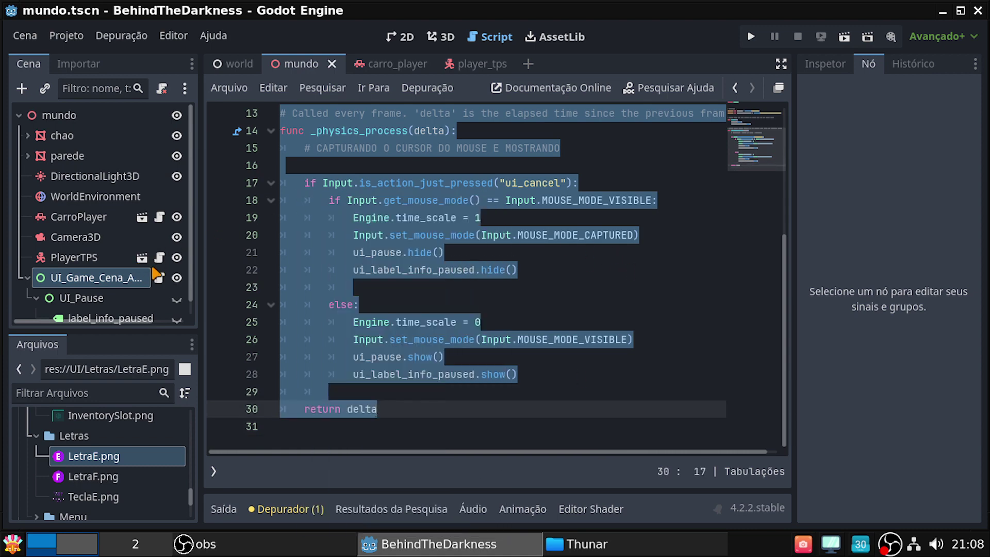
{"action": "scroll", "coordinate": [444, 250], "scroll_direction": "up", "scroll_amount": 4}
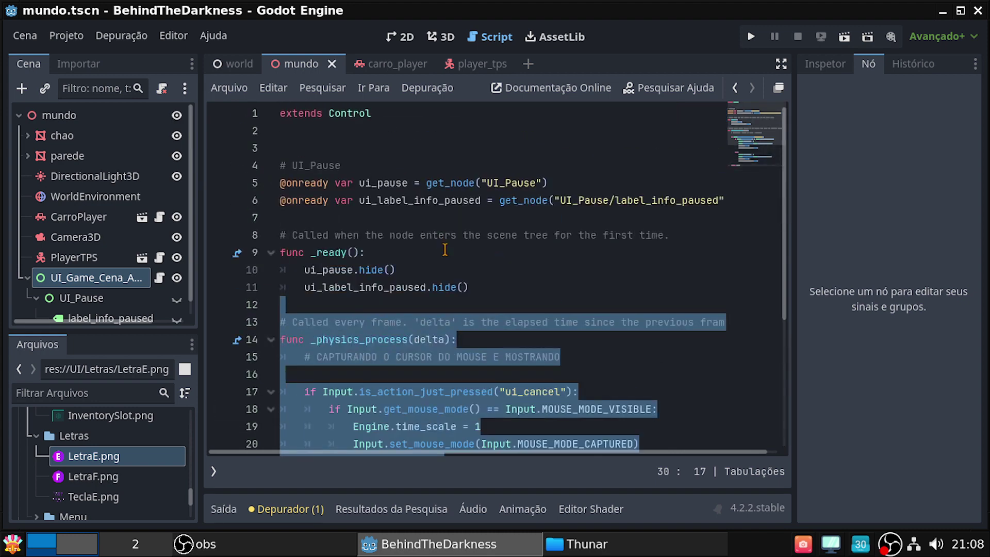
Clear the code selection and select the UI_Pause node to list its signals
{"action": "left_click", "coordinate": [451, 285]}
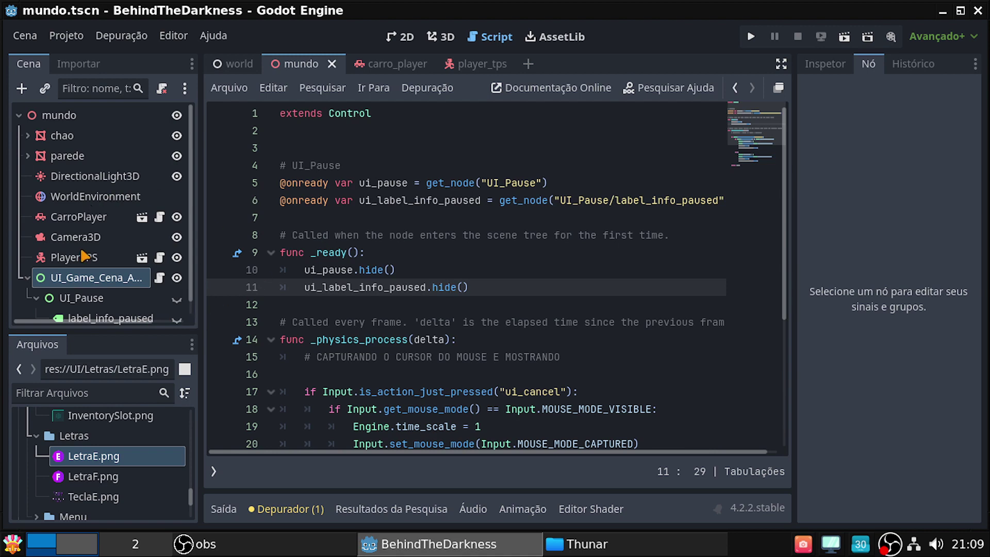
{"action": "left_click", "coordinate": [86, 297]}
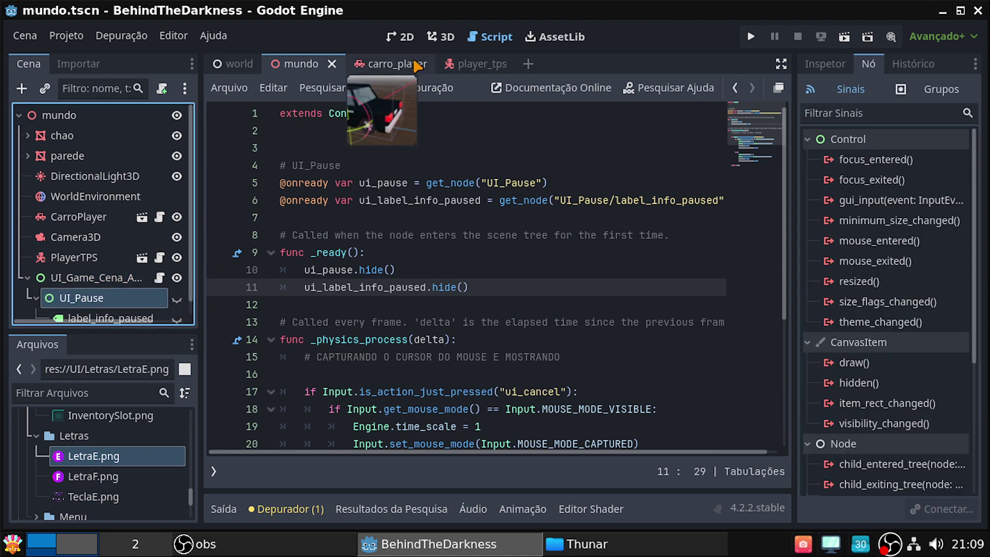
In the 3D view, leave UI_Pause and label_info_paused visible, then save the mundo scene
{"action": "left_click", "coordinate": [441, 37]}
{"action": "left_click", "coordinate": [177, 298]}
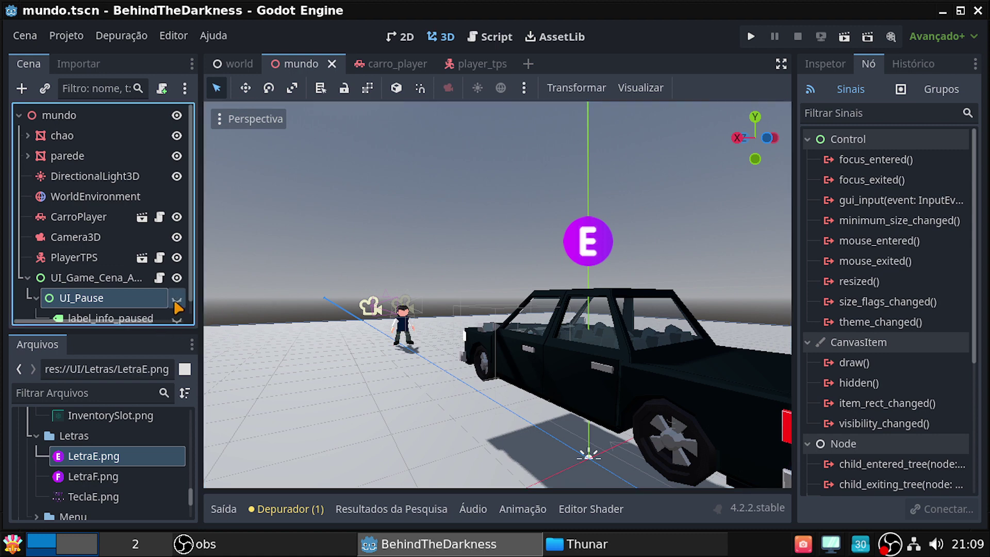
{"action": "left_click", "coordinate": [177, 299]}
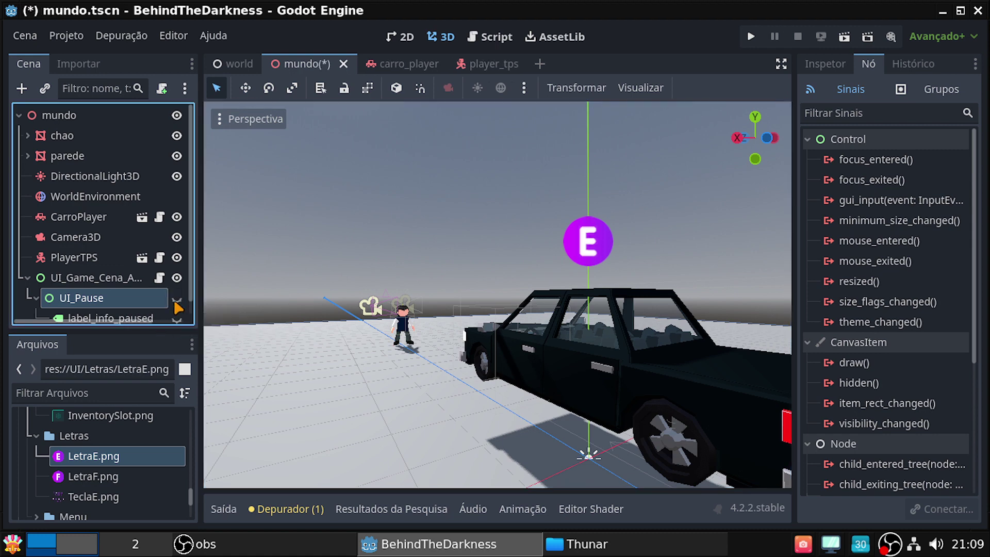
{"action": "scroll", "coordinate": [175, 304], "scroll_direction": "down", "scroll_amount": 1}
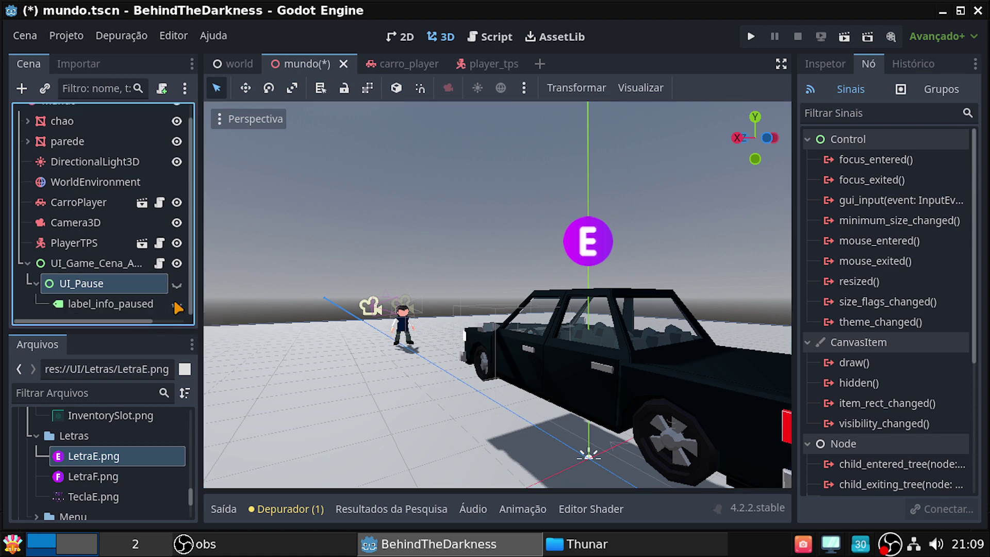
{"action": "left_click", "coordinate": [176, 304]}
{"action": "left_click", "coordinate": [177, 283]}
{"action": "right_click_drag", "start_coordinate": [495, 288], "coordinate": [392, 289]}
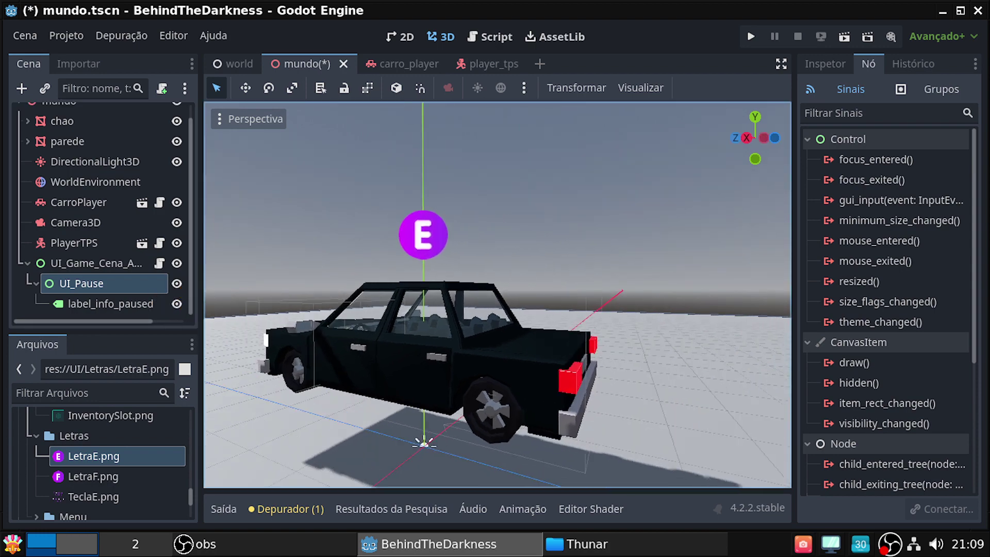
{"action": "right_click_drag", "start_coordinate": [346, 322], "coordinate": [346, 322]}
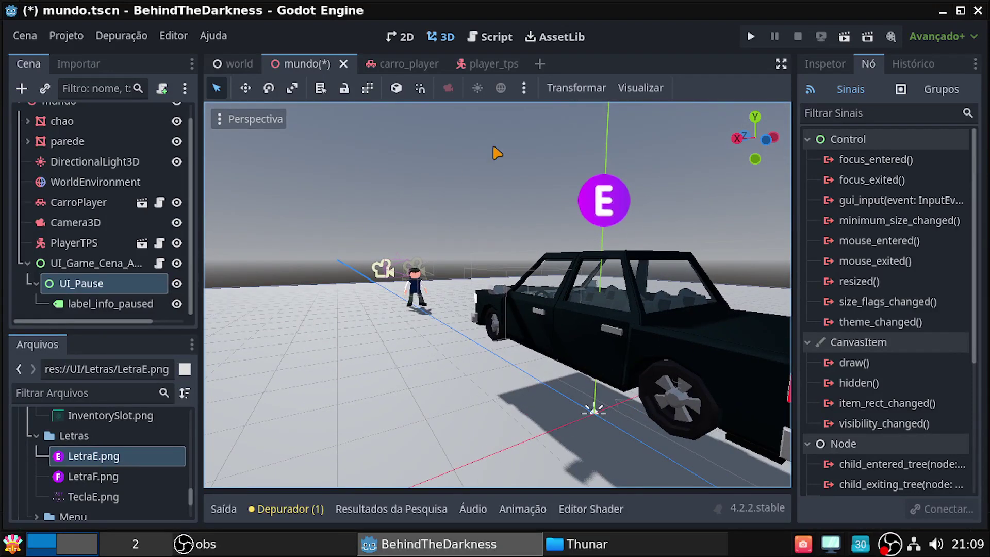
{"action": "key", "text": "ctrl+s"}
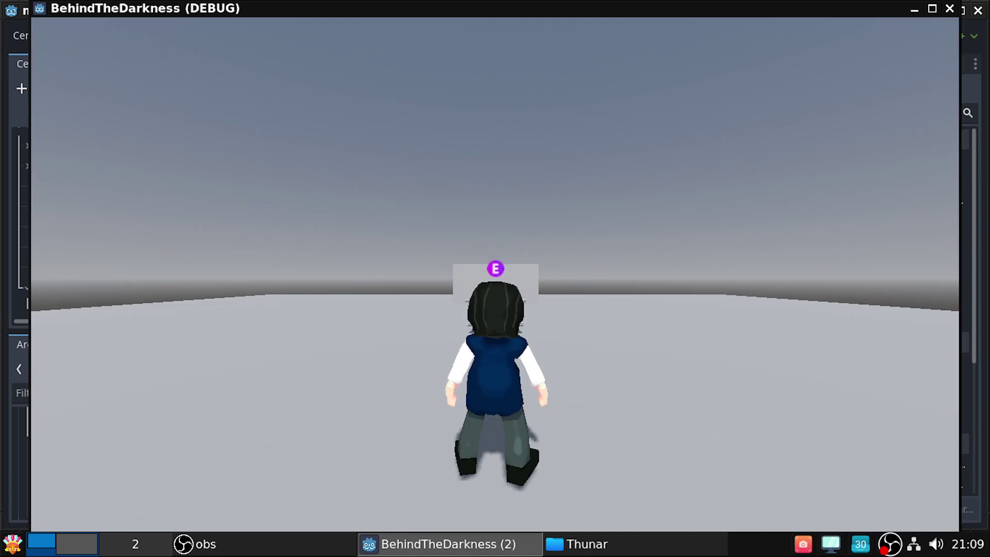
Walk the character left, back and toward the car with A, S and W, then un-maximize the game window
{"action": "key", "text": "a"}
{"action": "key", "text": "s"}
{"action": "key", "text": "w"}
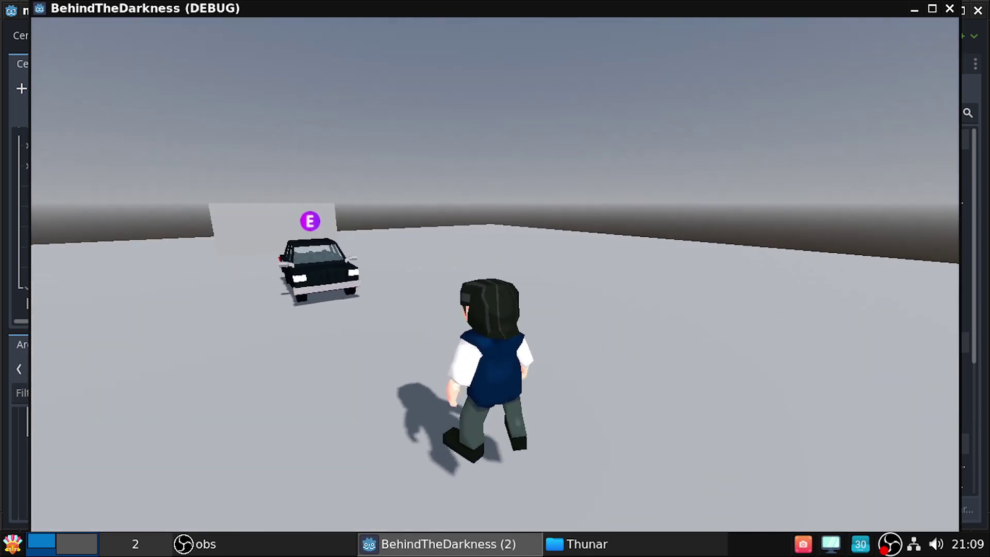
{"action": "key", "text": "a"}
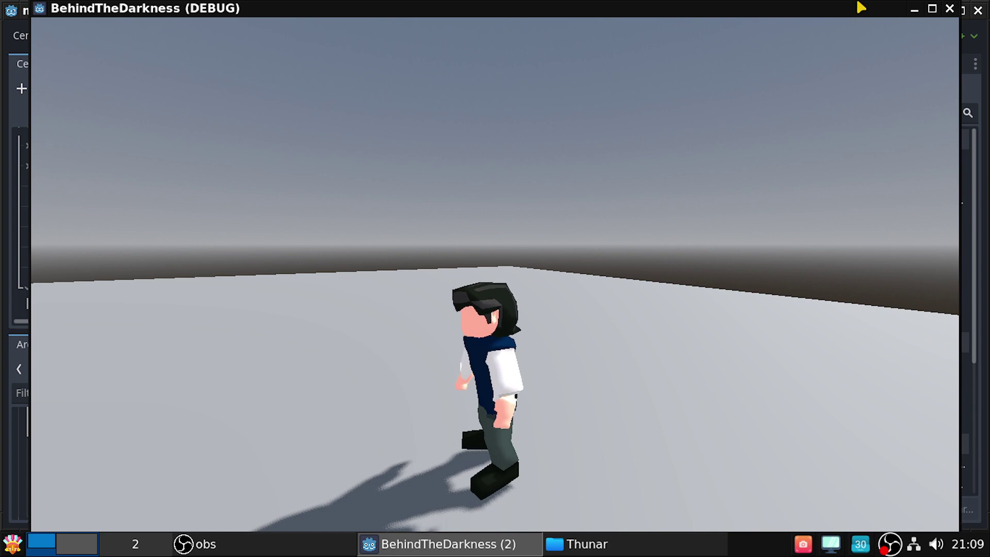
{"action": "left_click_drag", "start_coordinate": [860, 9], "coordinate": [859, 112]}
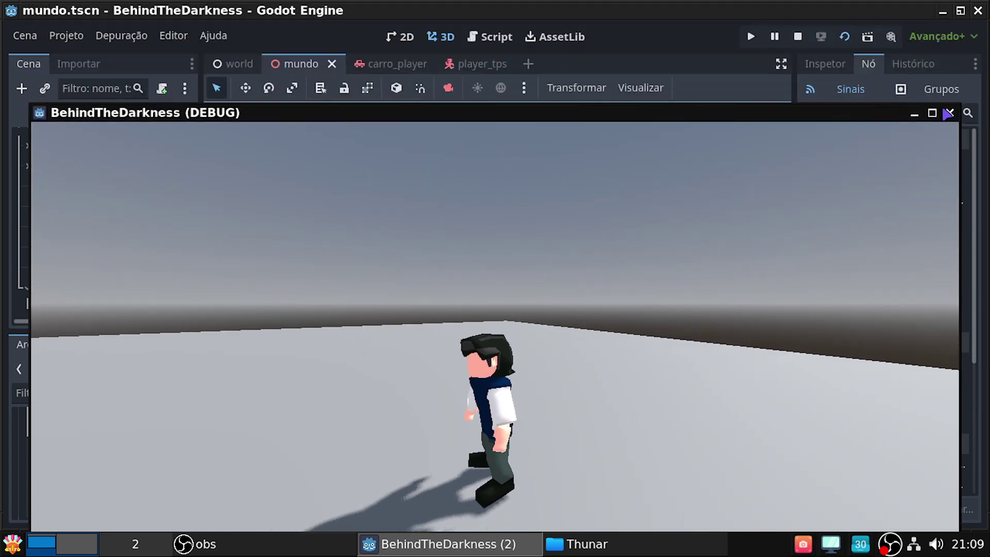
Close the game, collapse Output, and show UI_Game_Cena_Apartamento in the 2D workspace
{"action": "left_click", "coordinate": [949, 113]}
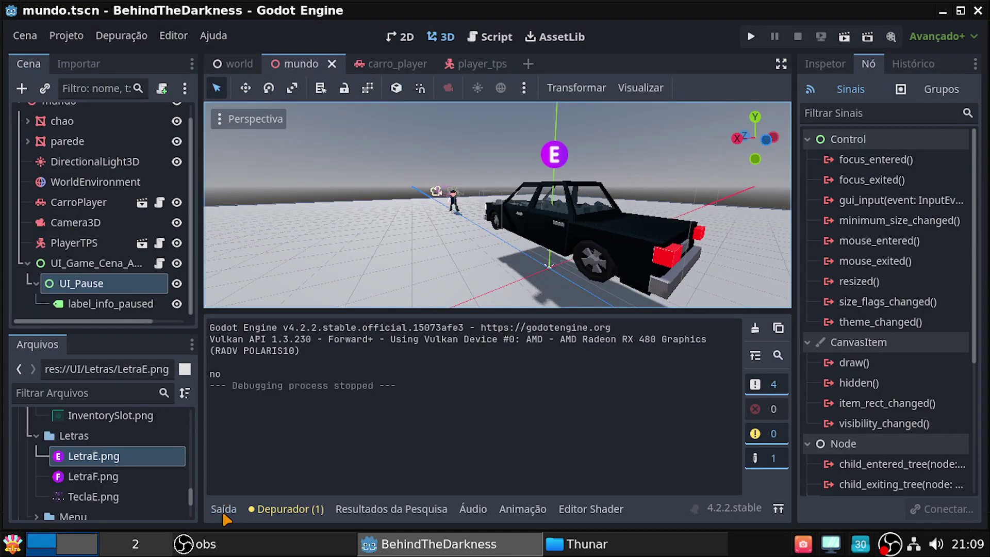
{"action": "left_click", "coordinate": [227, 509]}
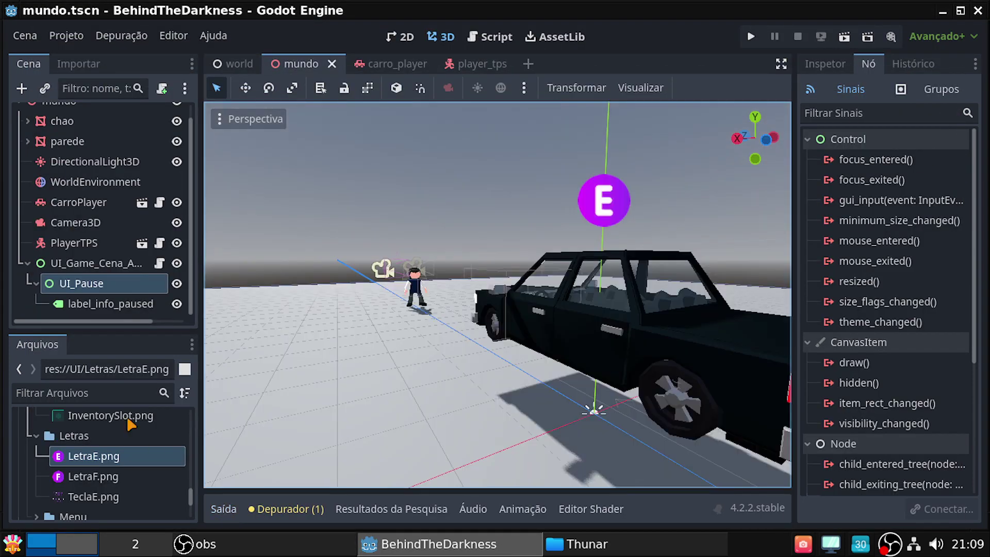
{"action": "left_click", "coordinate": [80, 287]}
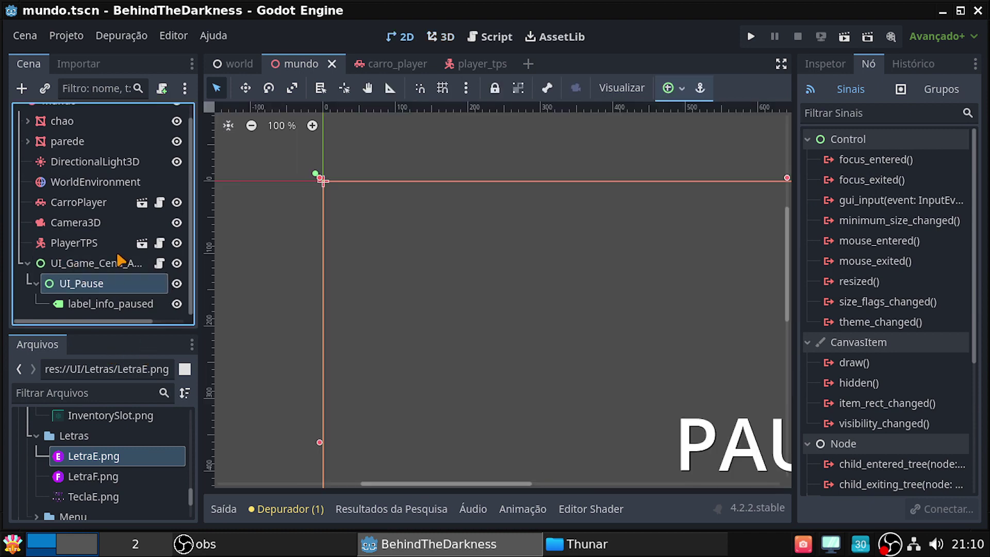
{"action": "left_click", "coordinate": [113, 265]}
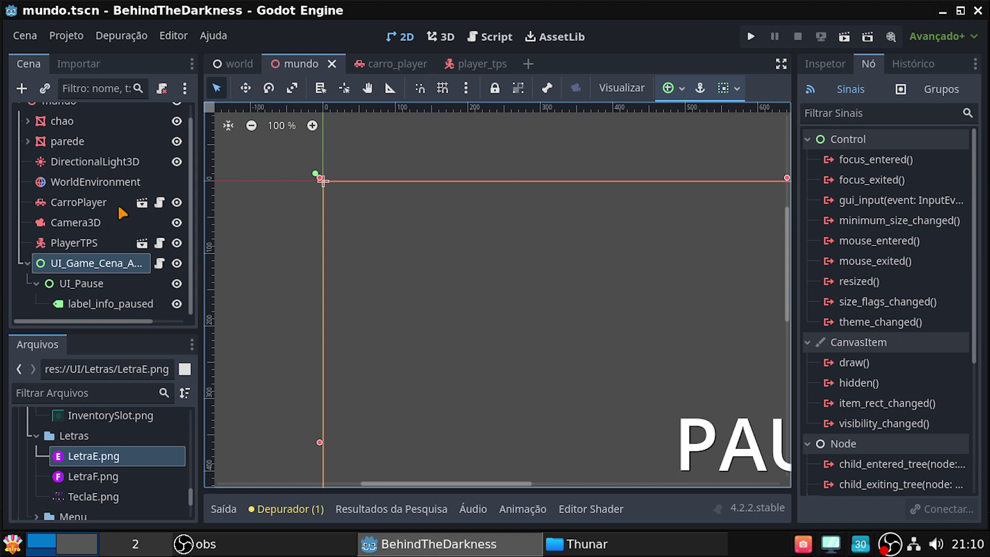
{"action": "scroll", "coordinate": [77, 221], "scroll_direction": "up", "scroll_amount": 1}
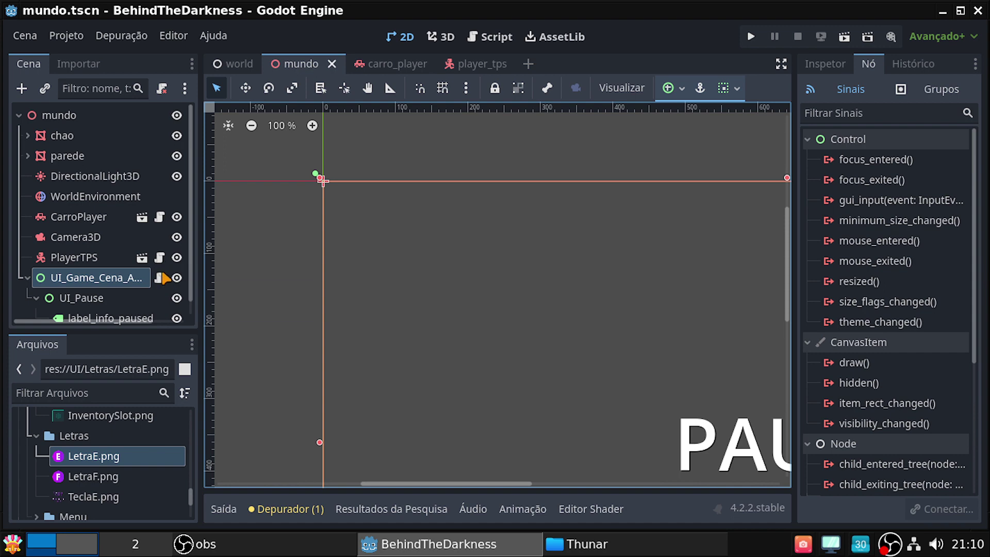
Attach a new empty script at res://mundo.gd to the mundo root node
{"action": "left_click", "coordinate": [71, 115]}
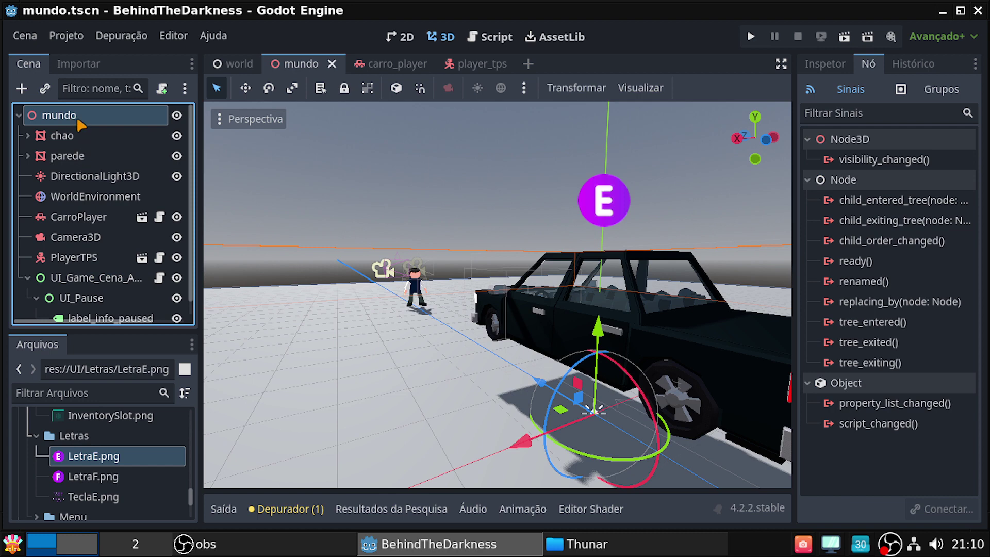
{"action": "right_click", "coordinate": [73, 115]}
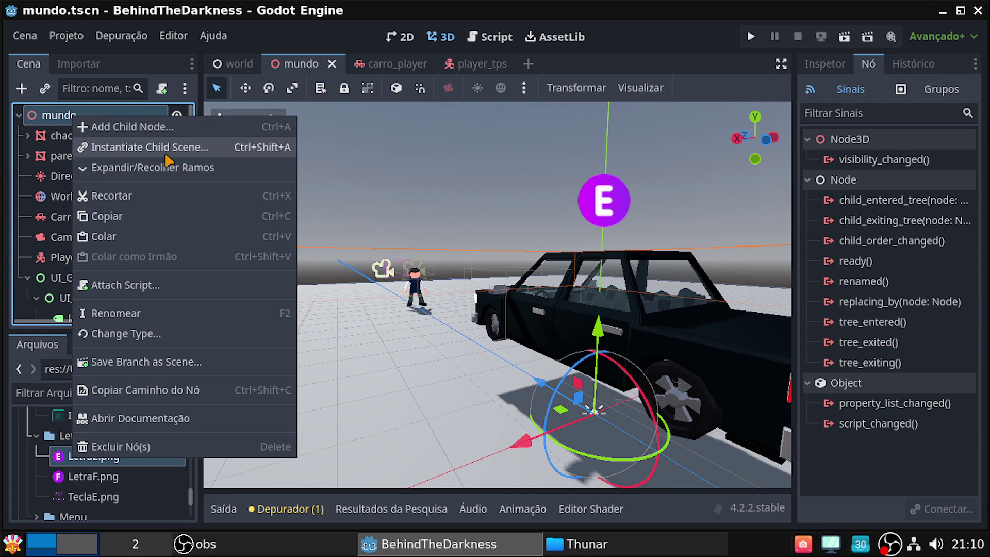
{"action": "left_click", "coordinate": [158, 283]}
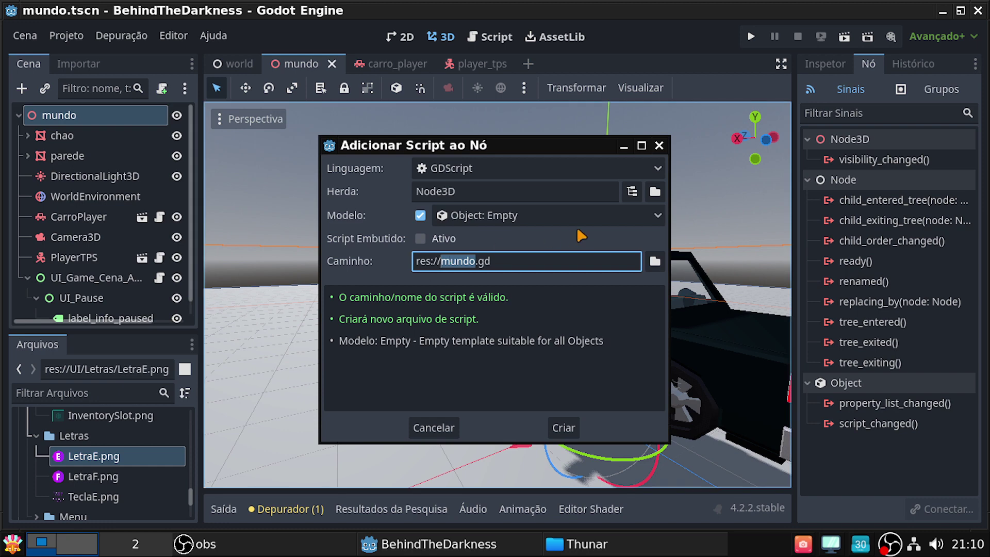
{"action": "left_click", "coordinate": [564, 427]}
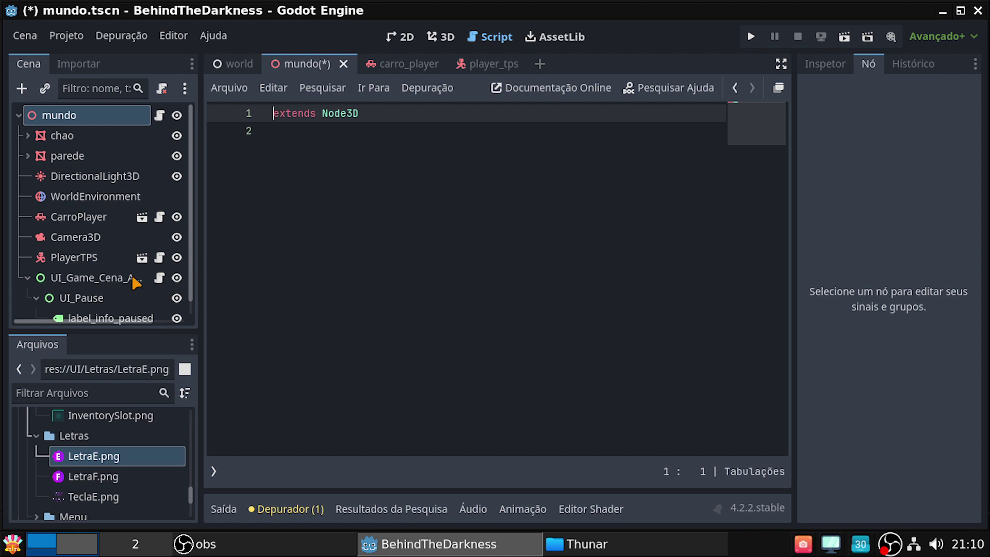
Copy all of UI_Game_Cena_Apartamento's pause script code, then remove the script from that node
{"action": "right_click", "coordinate": [115, 281]}
{"action": "left_click", "coordinate": [101, 281]}
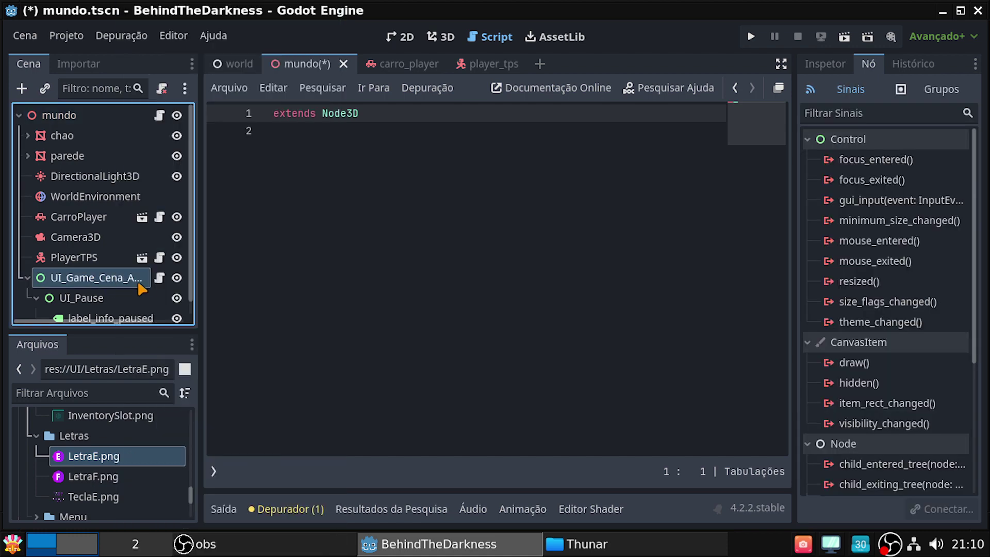
{"action": "left_click", "coordinate": [159, 278]}
{"action": "scroll", "coordinate": [513, 340], "scroll_direction": "down", "scroll_amount": 4}
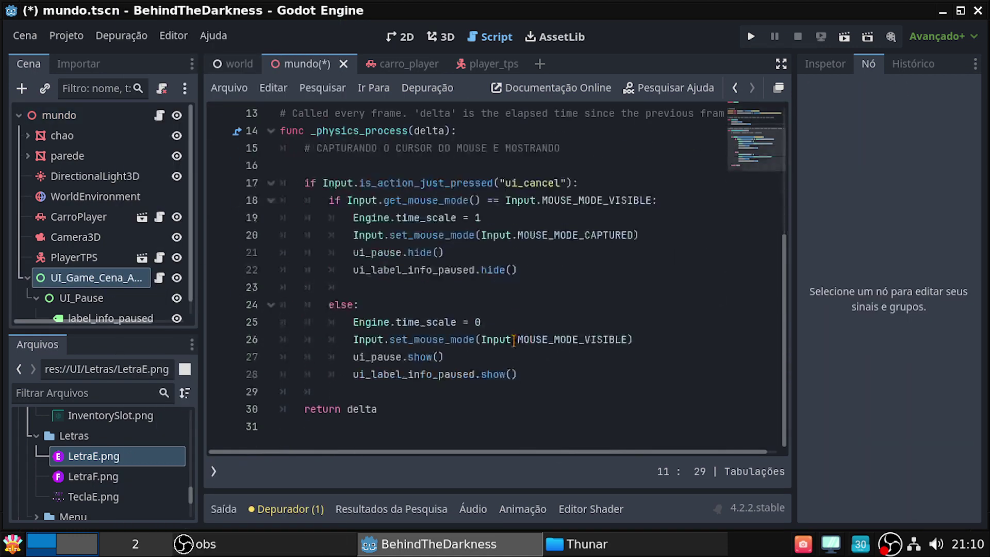
{"action": "key", "text": "ctrl+a"}
{"action": "key", "text": "ctrl+c"}
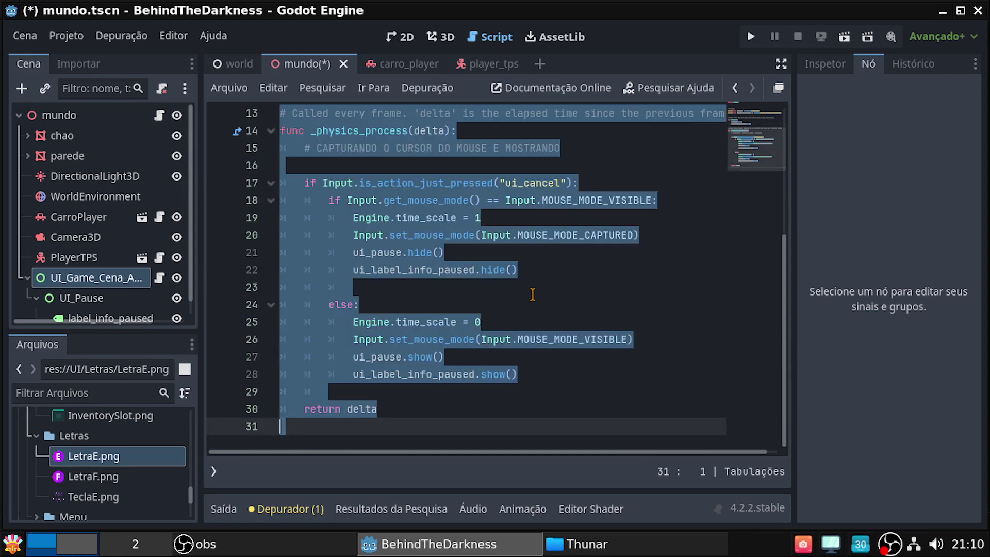
{"action": "right_click", "coordinate": [109, 280]}
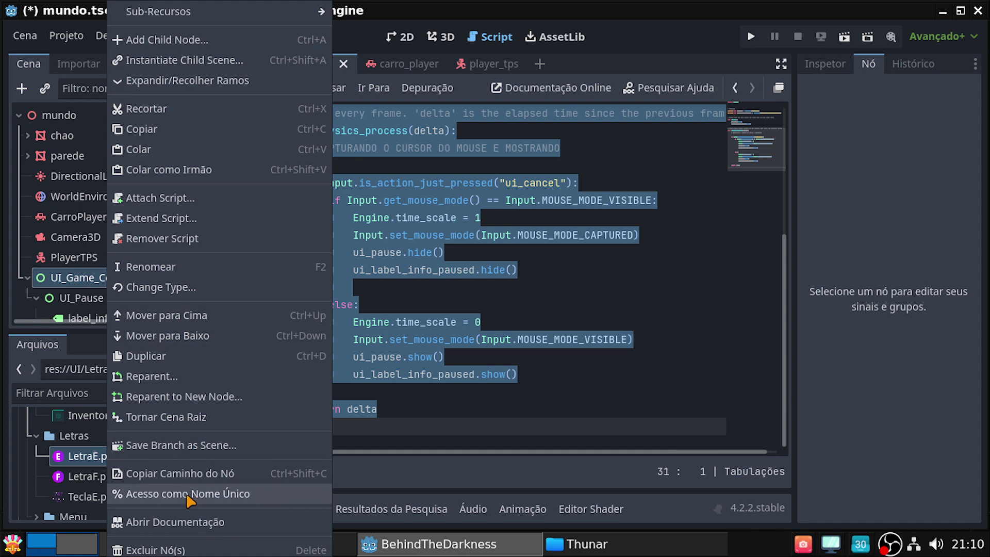
{"action": "left_click", "coordinate": [172, 238]}
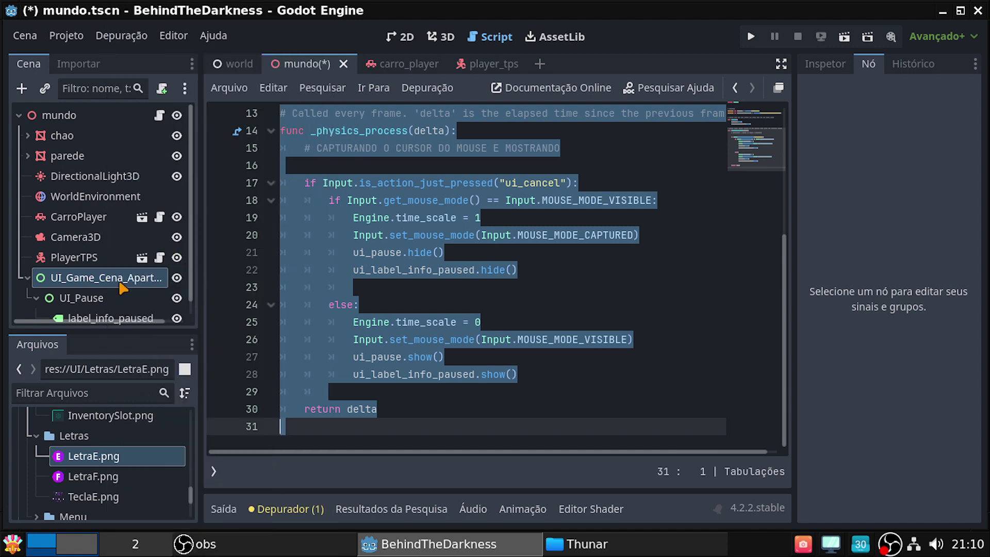
Paste the pause code into mundo.gd and delete the duplicate extends Control line and blank lines
{"action": "left_click", "coordinate": [160, 116]}
{"action": "key", "text": "ctrl+v"}
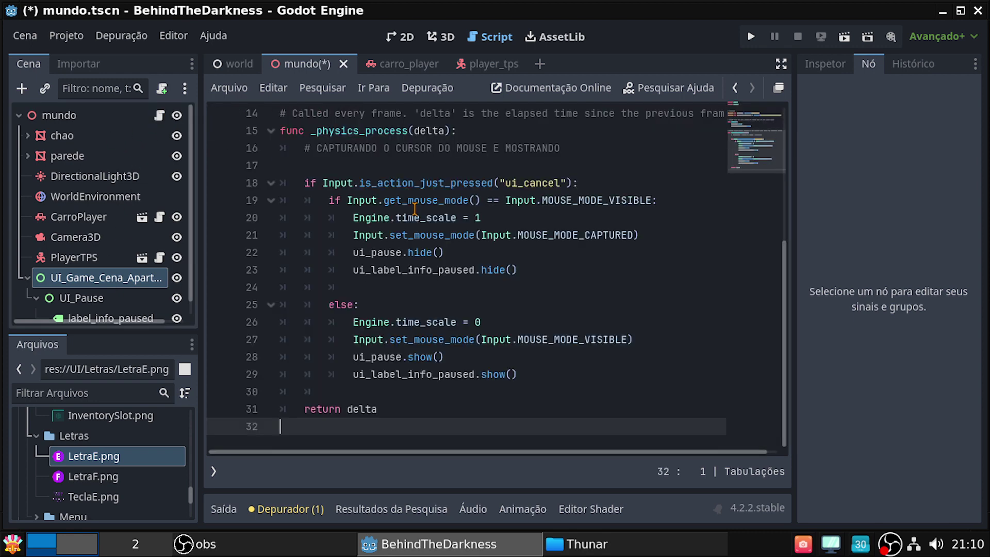
{"action": "scroll", "coordinate": [478, 232], "scroll_direction": "up", "scroll_amount": 3}
{"action": "scroll", "coordinate": [547, 307], "scroll_direction": "up", "scroll_amount": 2}
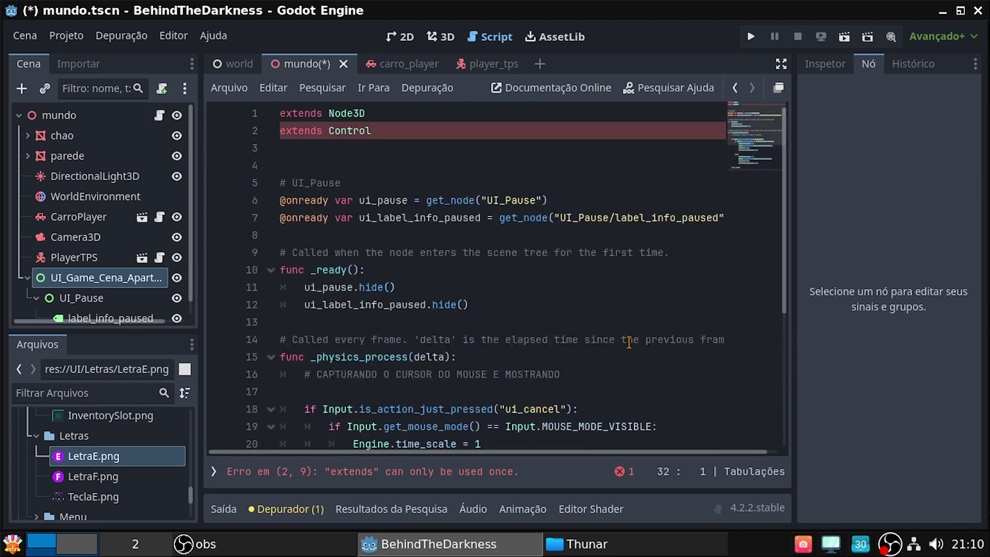
{"action": "left_click_drag", "start_coordinate": [373, 131], "coordinate": [279, 133]}
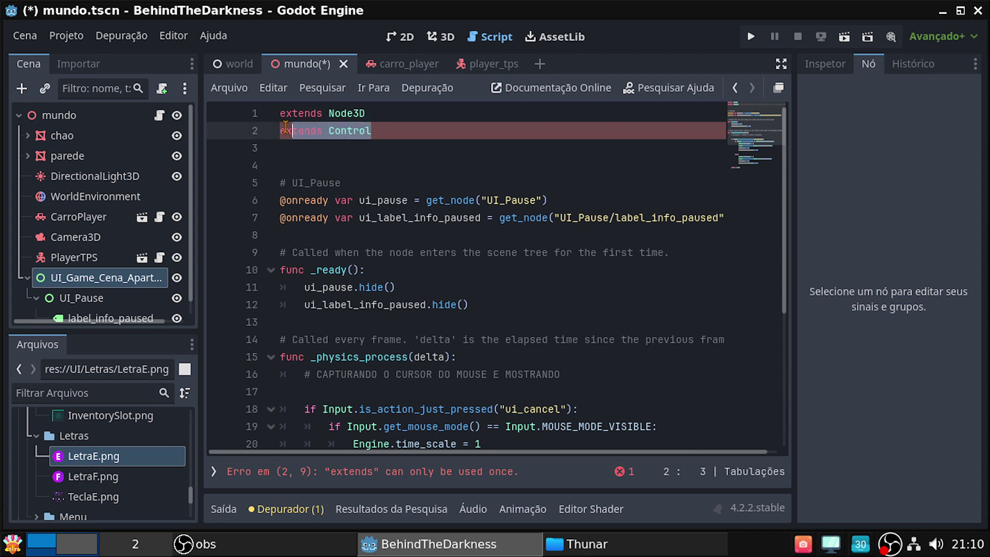
{"action": "key", "text": "BackSpace"}
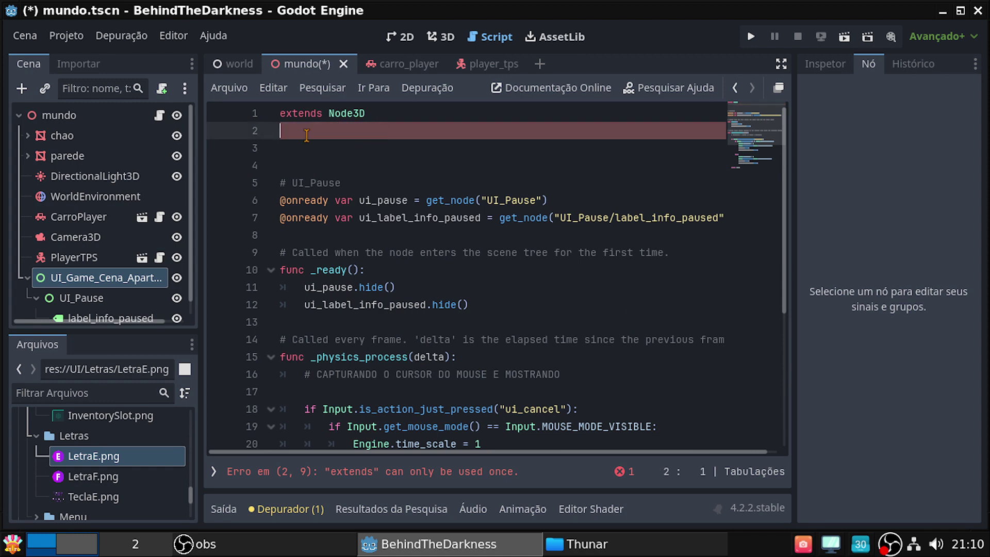
{"action": "key", "text": "Delete"}
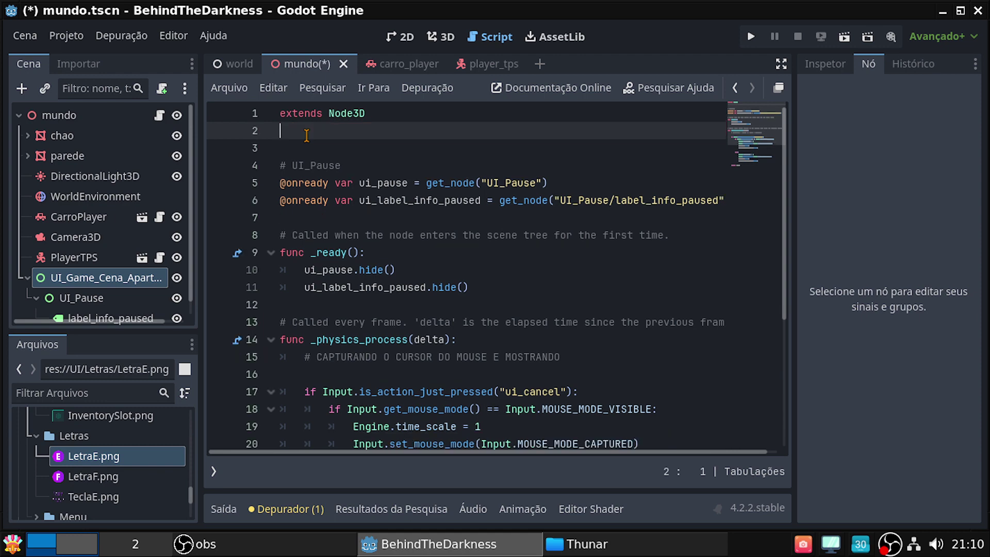
{"action": "key", "text": "Delete"}
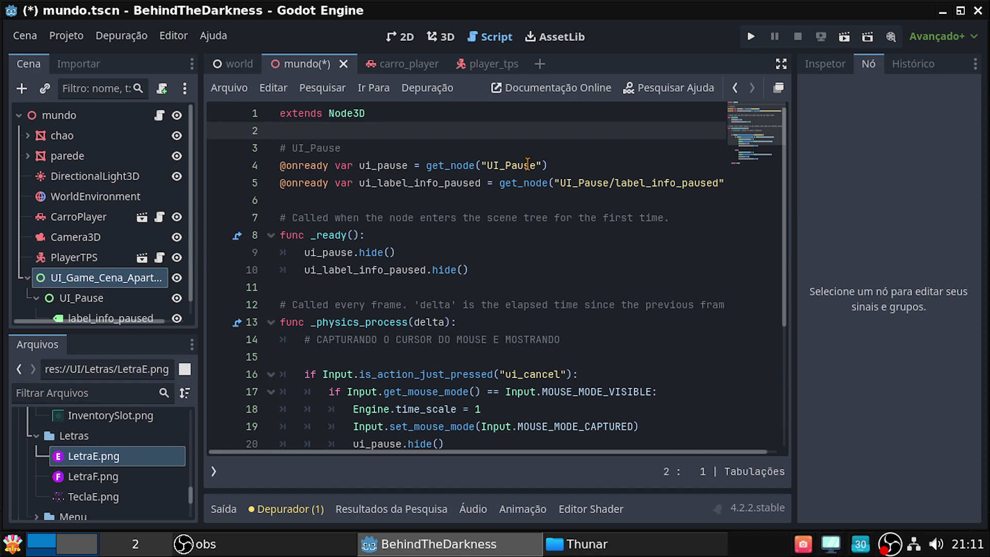
Change the UI_Pause node path to UI_Game_Cena_Apartamento/UI_Pause using autocomplete
{"action": "left_click", "coordinate": [489, 165]}
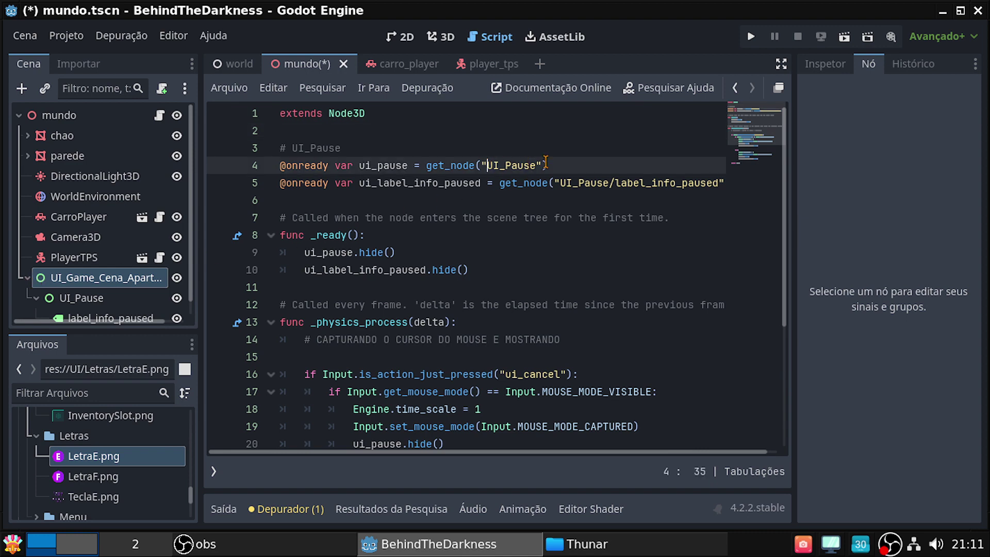
{"action": "type", "text": "U"}
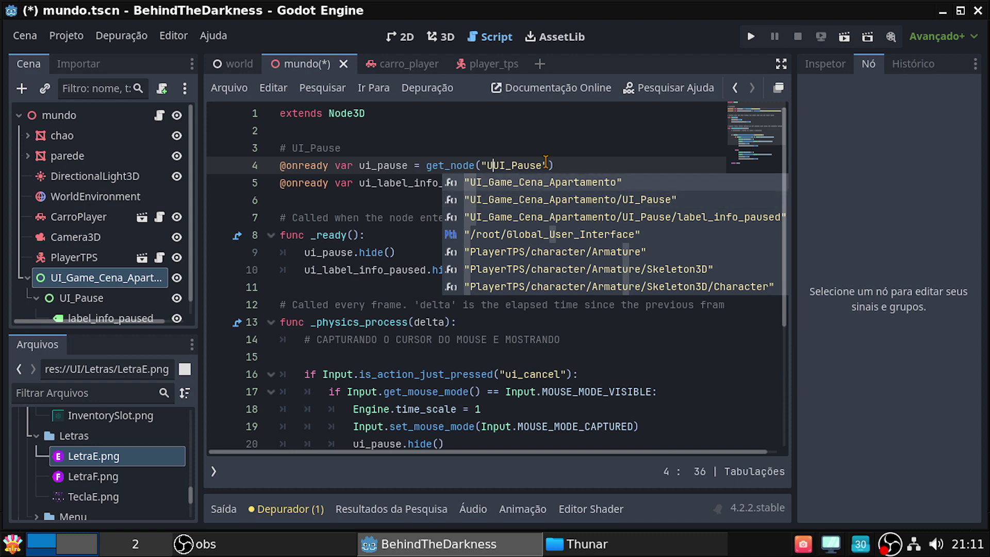
{"action": "type", "text": "I"}
{"action": "key", "text": "Down"}
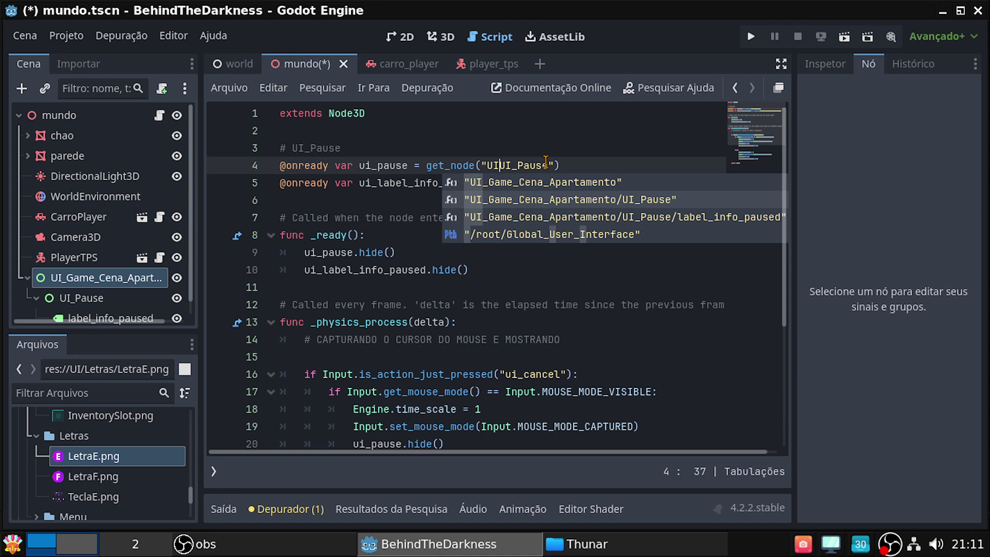
{"action": "key", "text": "Return"}
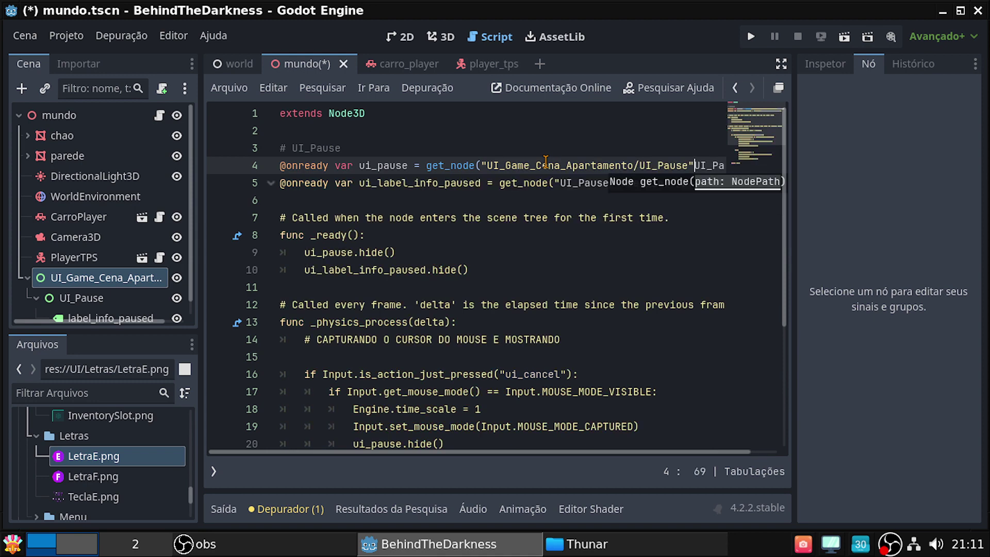
{"action": "key", "text": "Delete"}
{"action": "key", "text": "Delete"}
{"action": "key", "text": "Delete"}
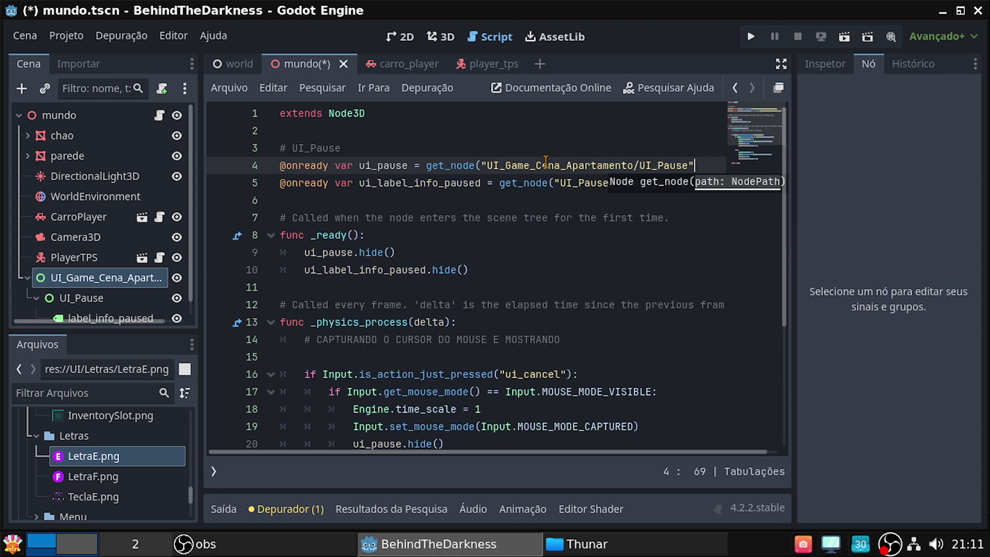
{"action": "type", "text": ")"}
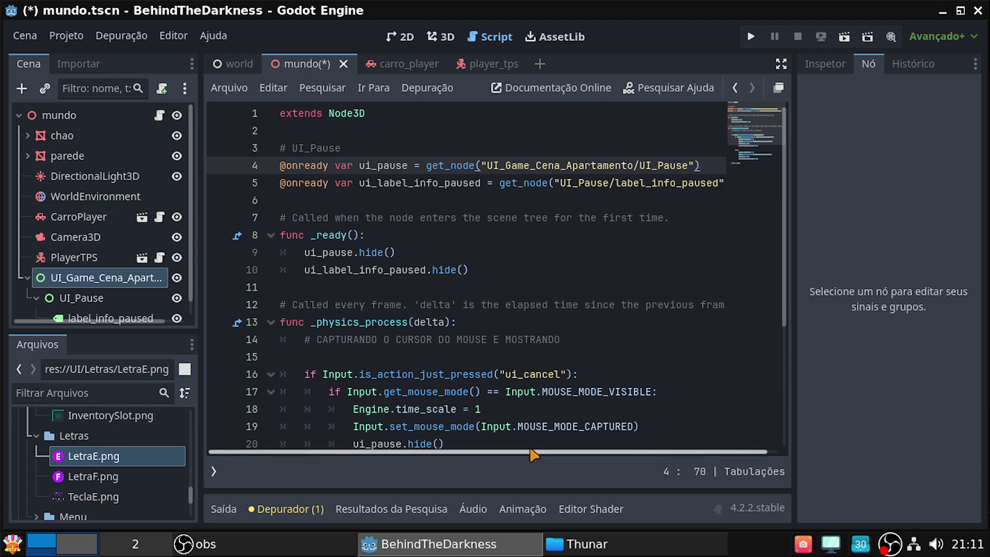
Prefix the label_info_paused node path with UI_Game_Cena_Apartamento/
{"action": "left_click_drag", "start_coordinate": [534, 455], "coordinate": [583, 458]}
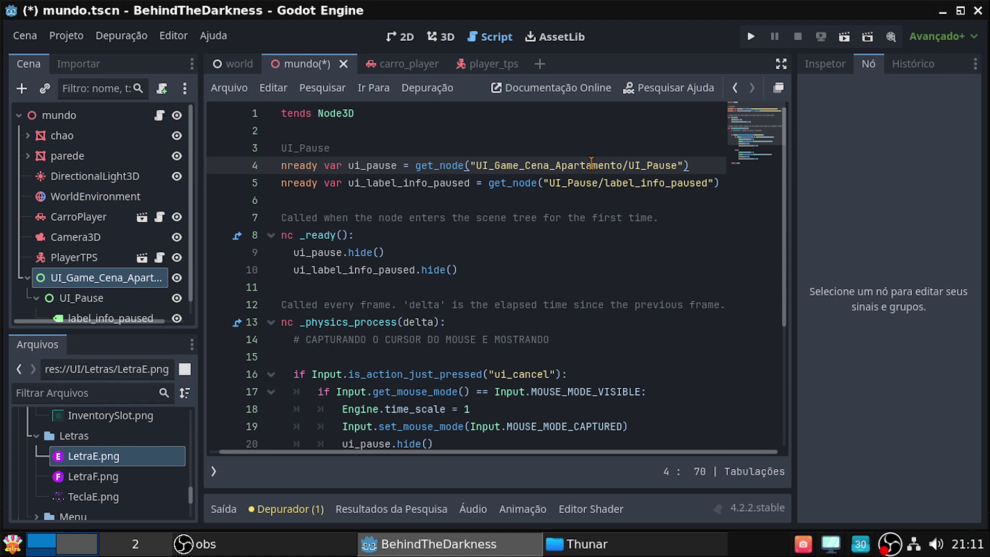
{"action": "double_click", "coordinate": [592, 164]}
{"action": "key", "text": "ctrl+c"}
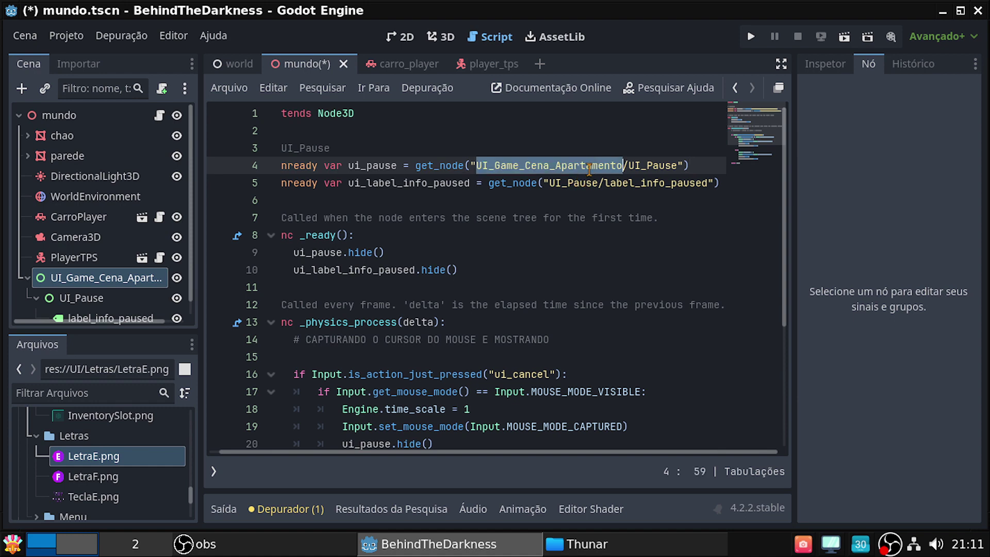
{"action": "left_click", "coordinate": [550, 183]}
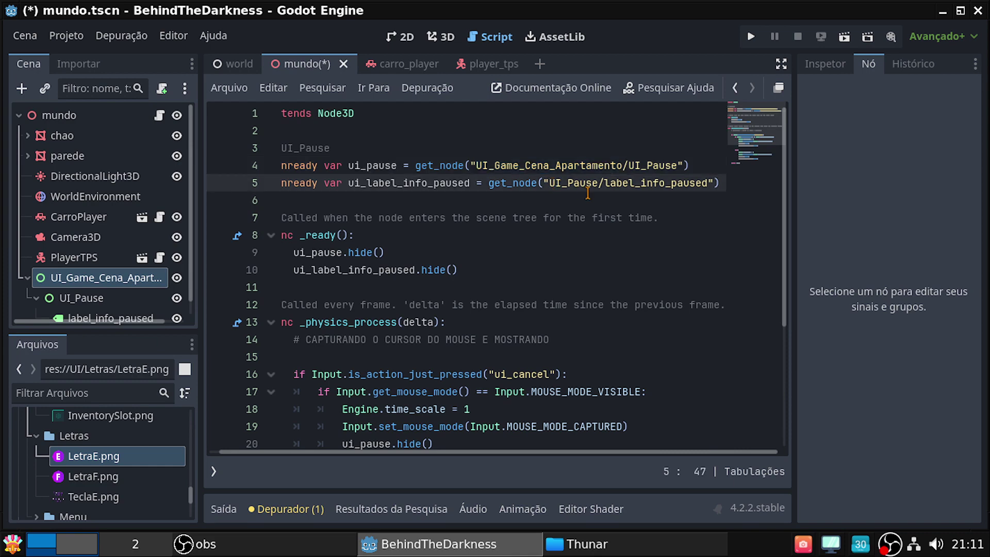
{"action": "key", "text": "ctrl+v"}
{"action": "type", "text": "/"}
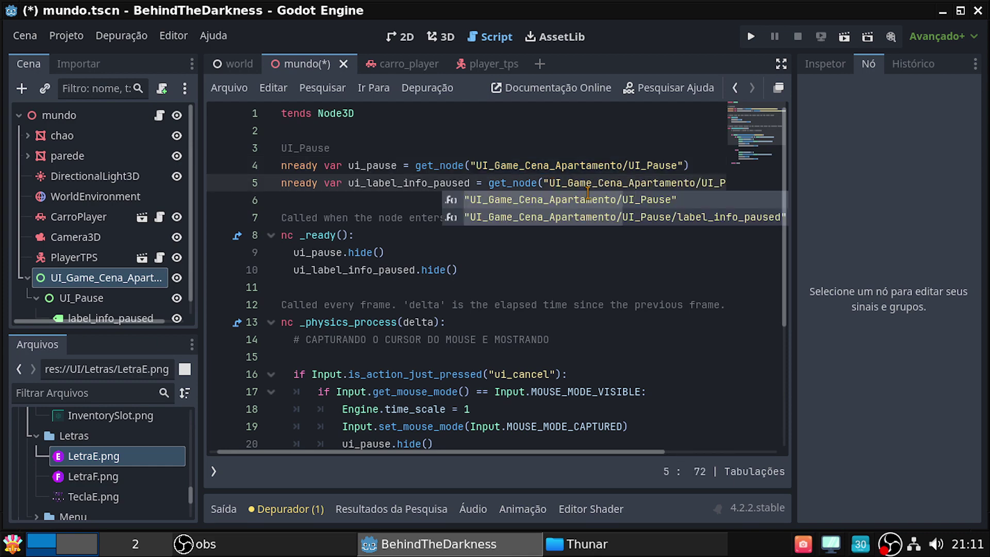
{"action": "left_click", "coordinate": [670, 164]}
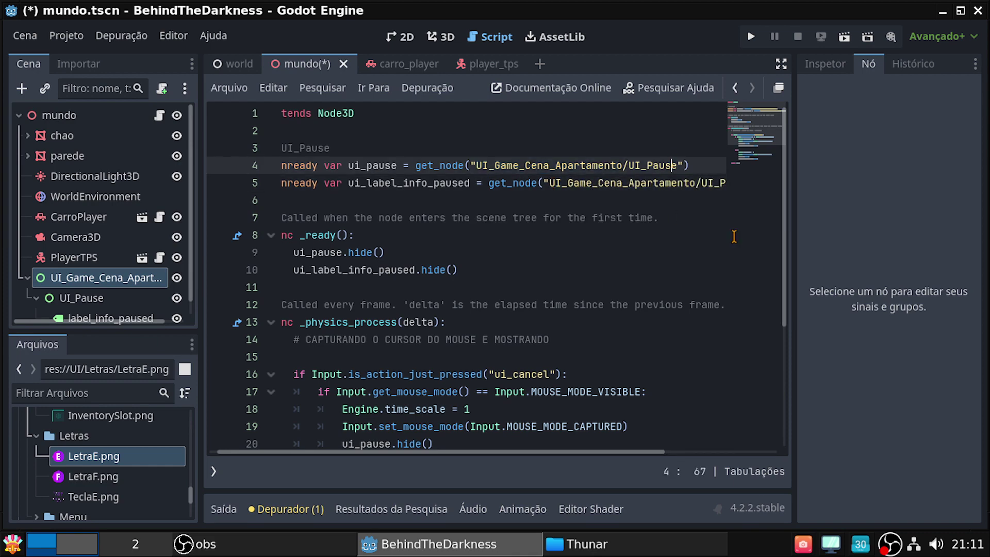
Save the mundo scene and run the game to test the pause
{"action": "scroll", "coordinate": [516, 306], "scroll_direction": "down", "scroll_amount": 3}
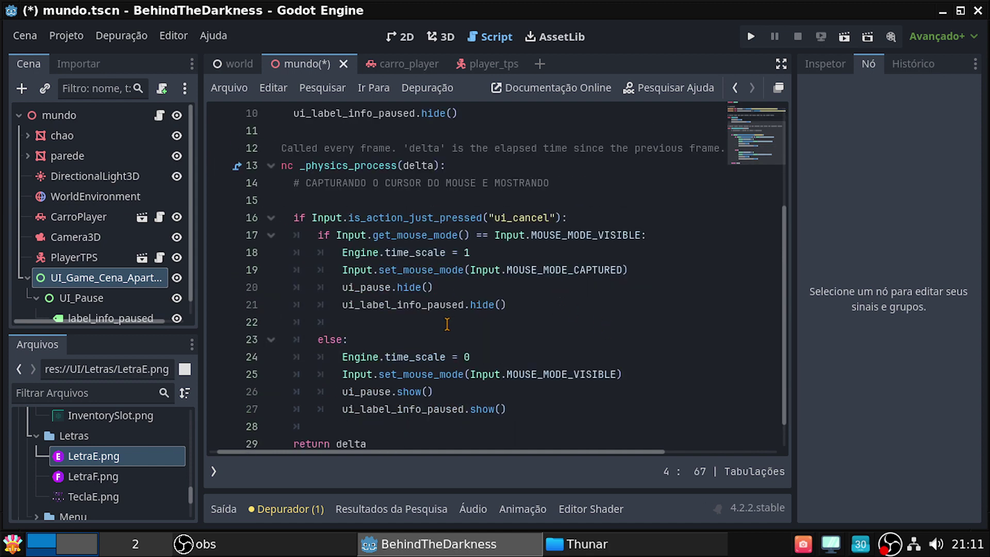
{"action": "scroll", "coordinate": [447, 324], "scroll_direction": "down", "scroll_amount": 1}
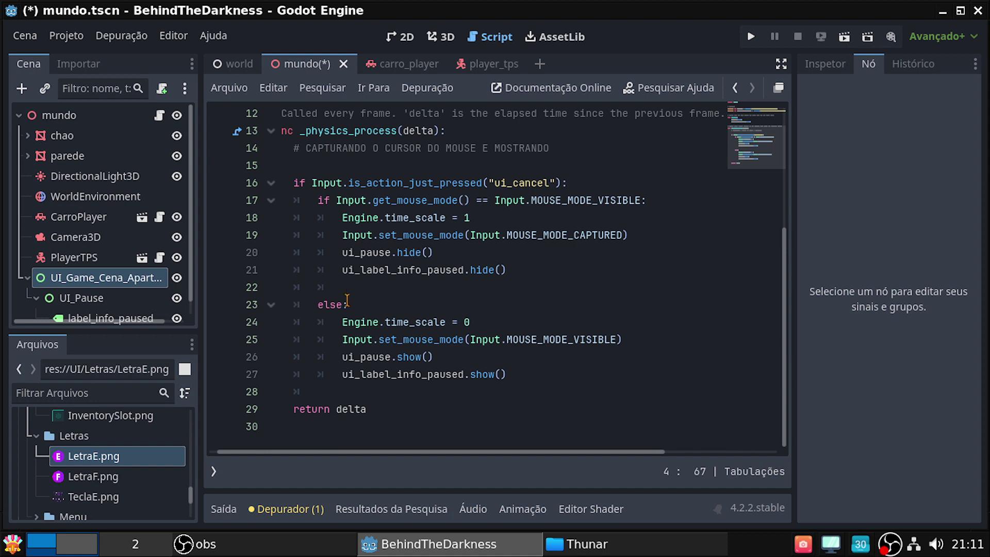
{"action": "scroll", "coordinate": [516, 232], "scroll_direction": "up", "scroll_amount": 3}
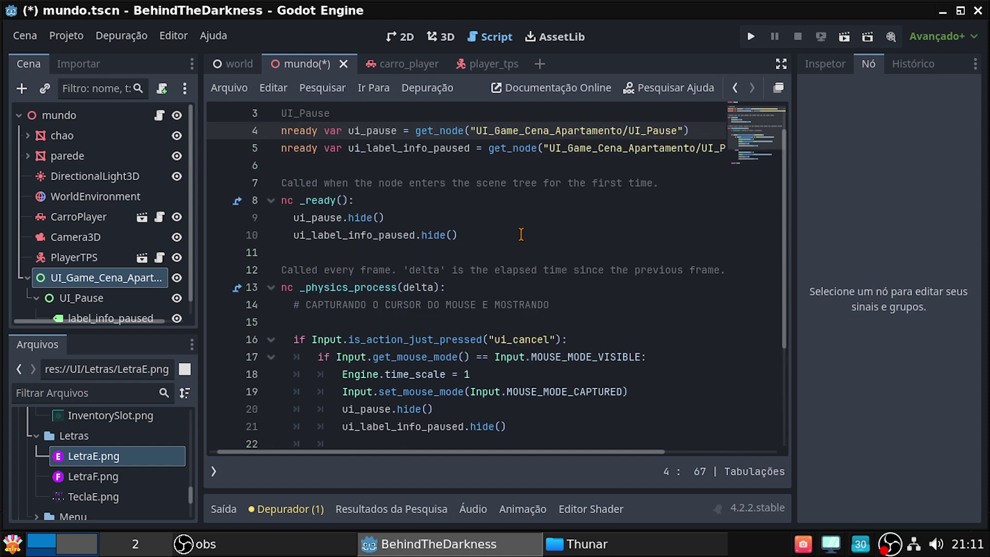
{"action": "scroll", "coordinate": [477, 290], "scroll_direction": "up", "scroll_amount": 1}
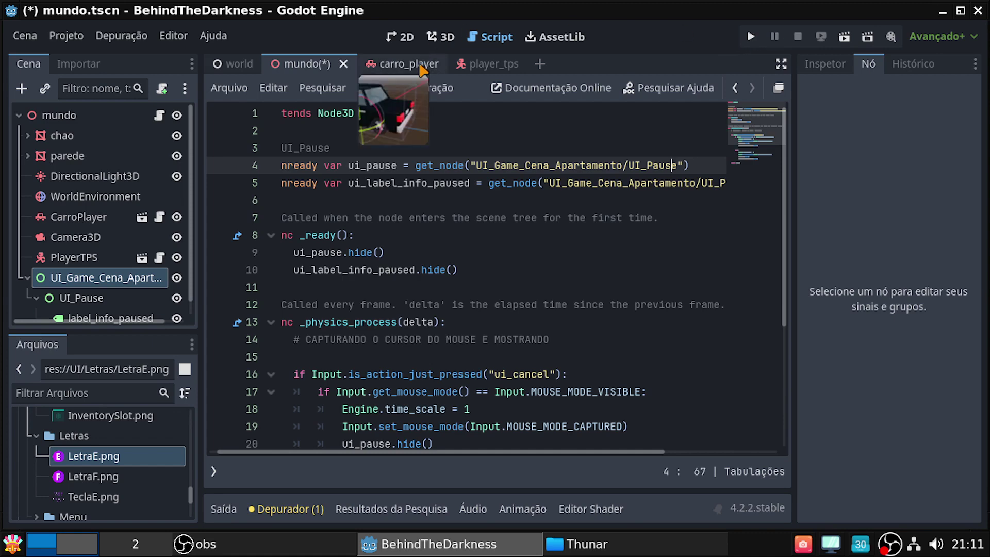
{"action": "key", "text": "ctrl+s"}
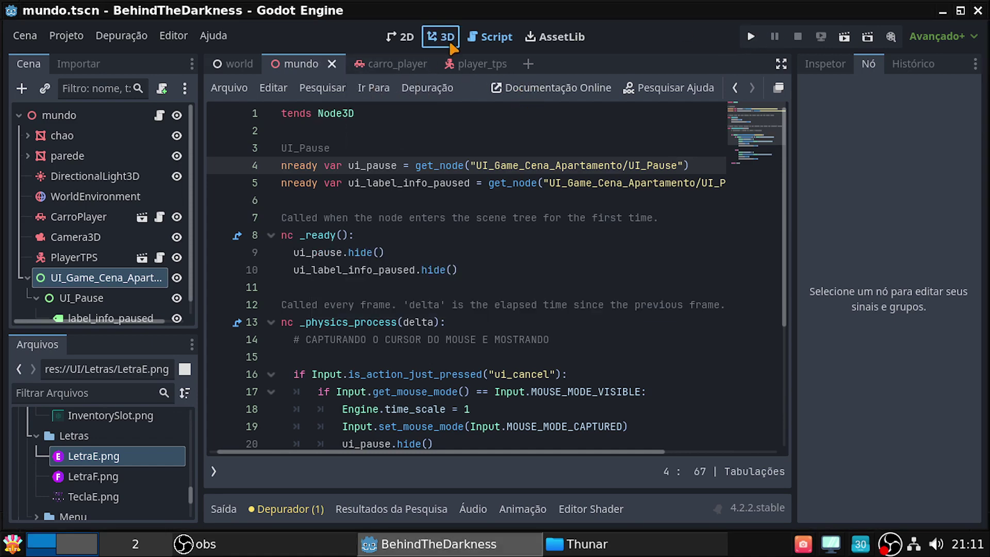
{"action": "left_click", "coordinate": [441, 36]}
{"action": "left_click", "coordinate": [844, 37]}
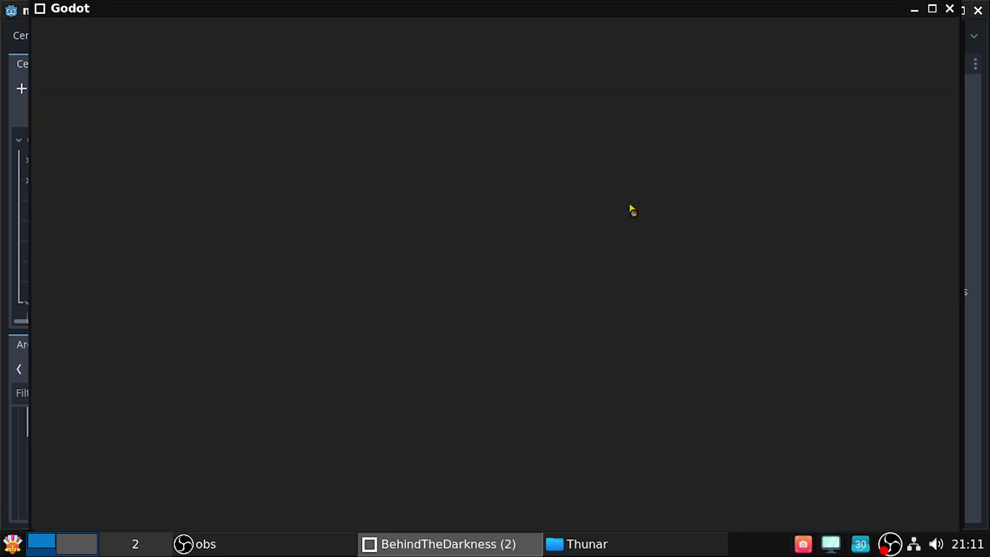
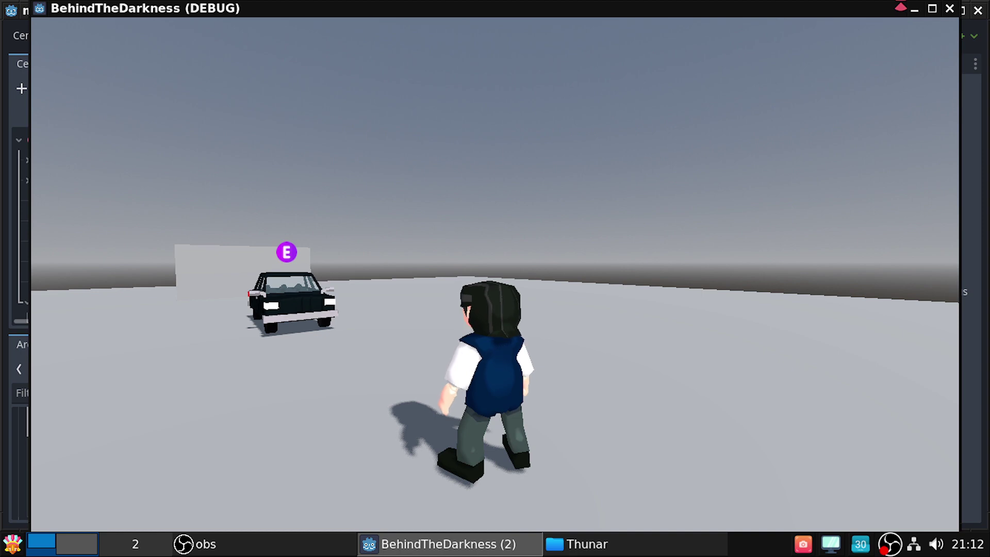
Stop the running DEBUG game test and collapse the Saída output panel
{"action": "left_click_drag", "start_coordinate": [891, 3], "coordinate": [854, 47]}
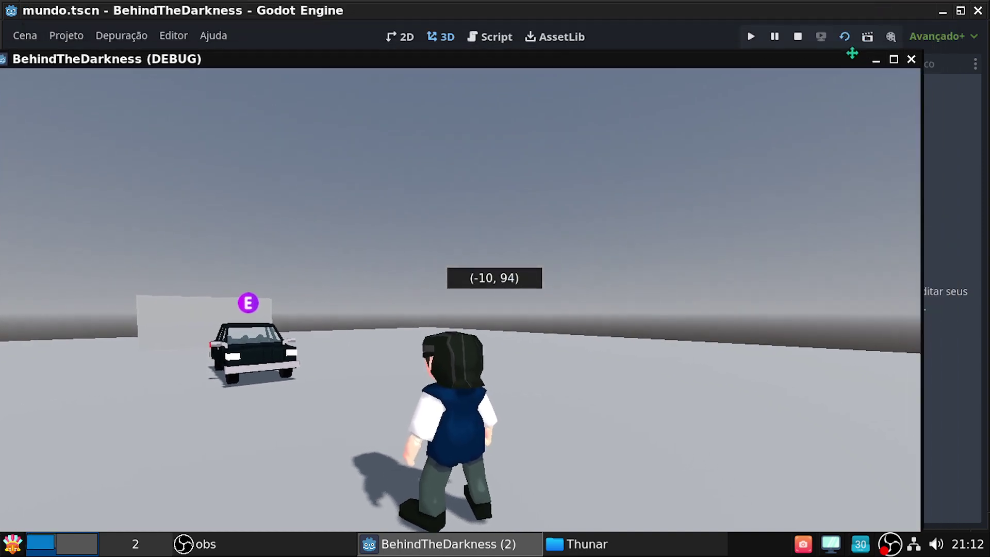
{"action": "left_click", "coordinate": [908, 60]}
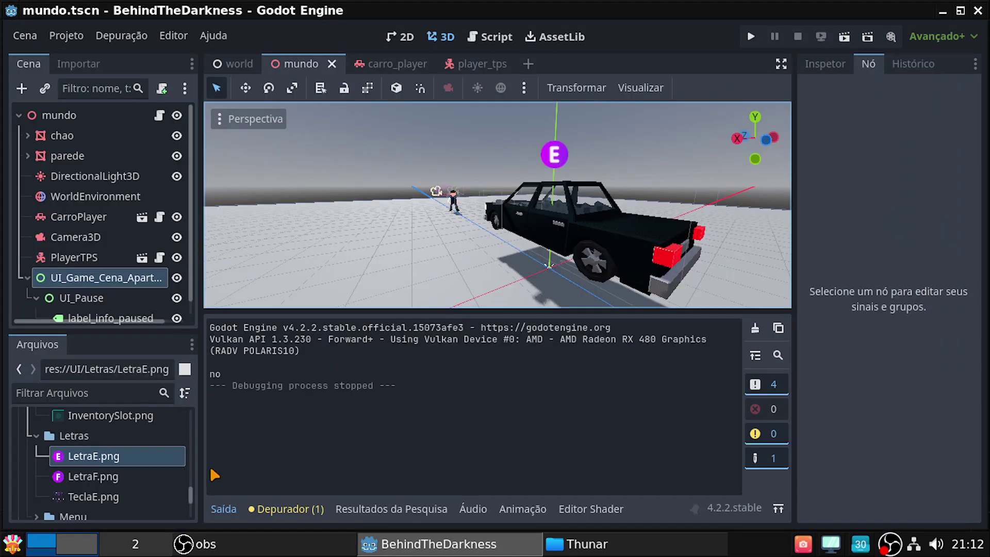
{"action": "left_click", "coordinate": [222, 511]}
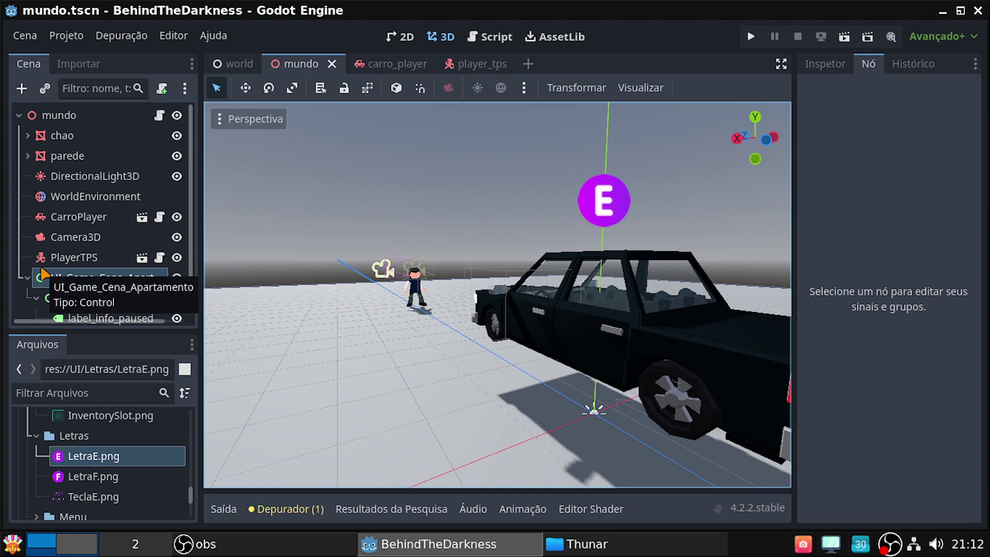
Open the script attached to the mundo node in the Script editor
{"action": "scroll", "coordinate": [44, 274], "scroll_direction": "down", "scroll_amount": 1}
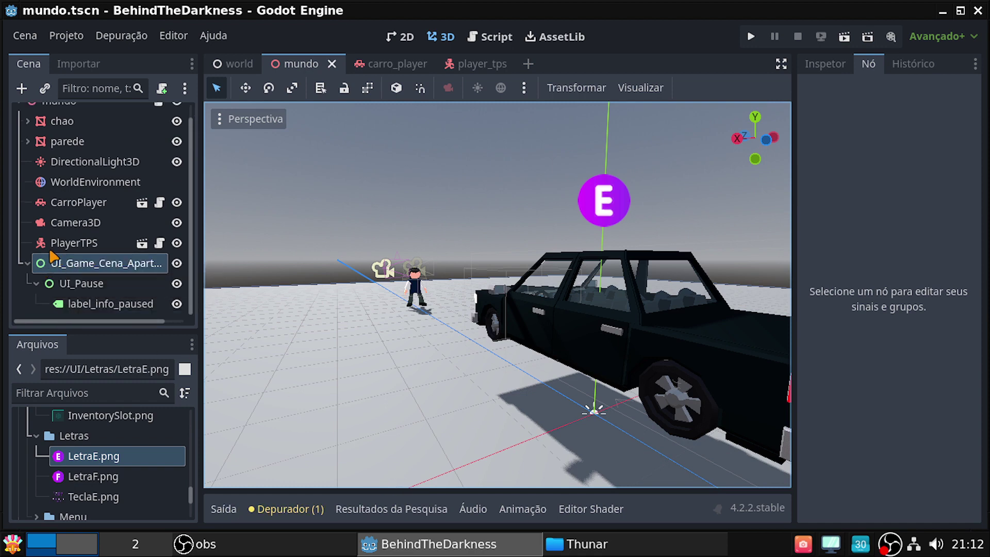
{"action": "scroll", "coordinate": [47, 256], "scroll_direction": "up", "scroll_amount": 1}
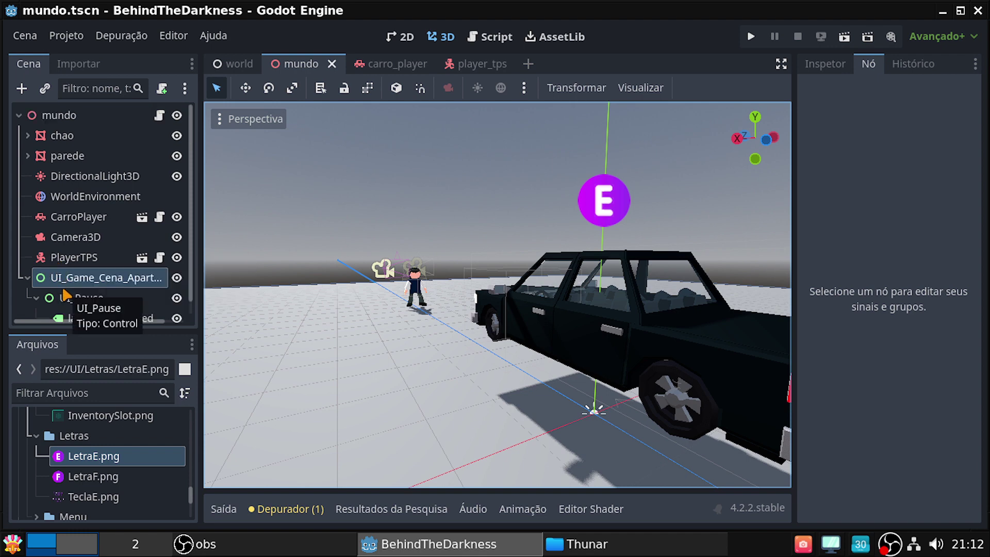
{"action": "scroll", "coordinate": [64, 295], "scroll_direction": "down", "scroll_amount": 1}
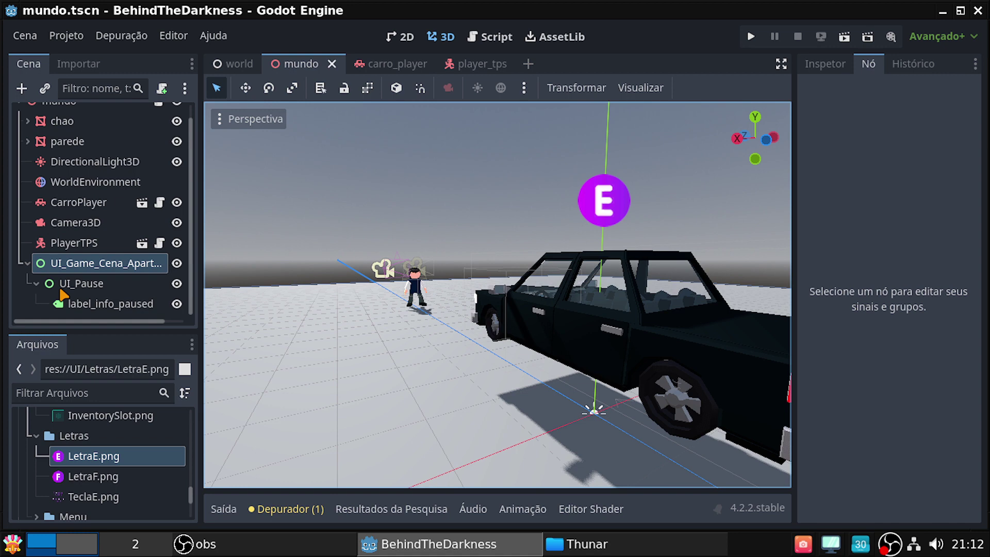
{"action": "scroll", "coordinate": [64, 295], "scroll_direction": "up", "scroll_amount": 1}
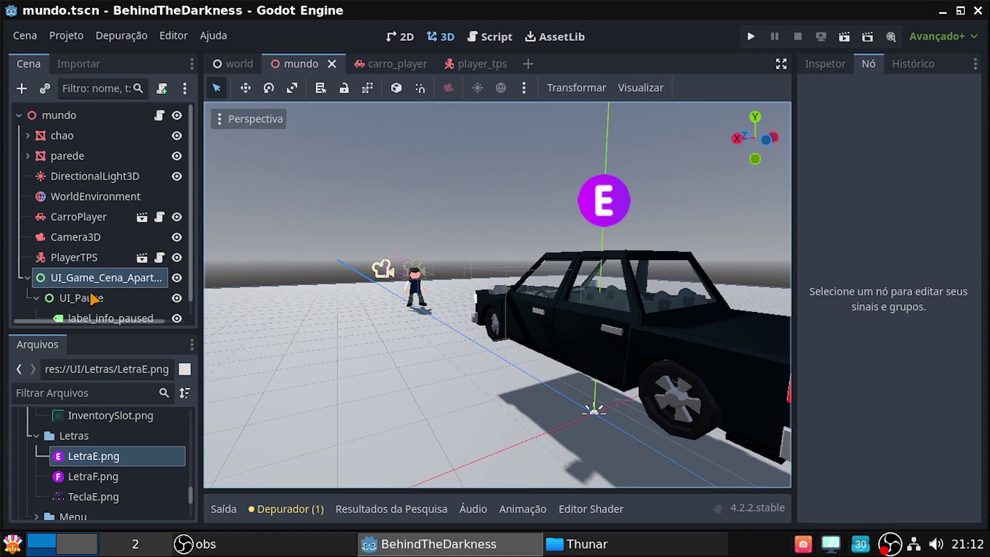
{"action": "scroll", "coordinate": [85, 295], "scroll_direction": "down", "scroll_amount": 1}
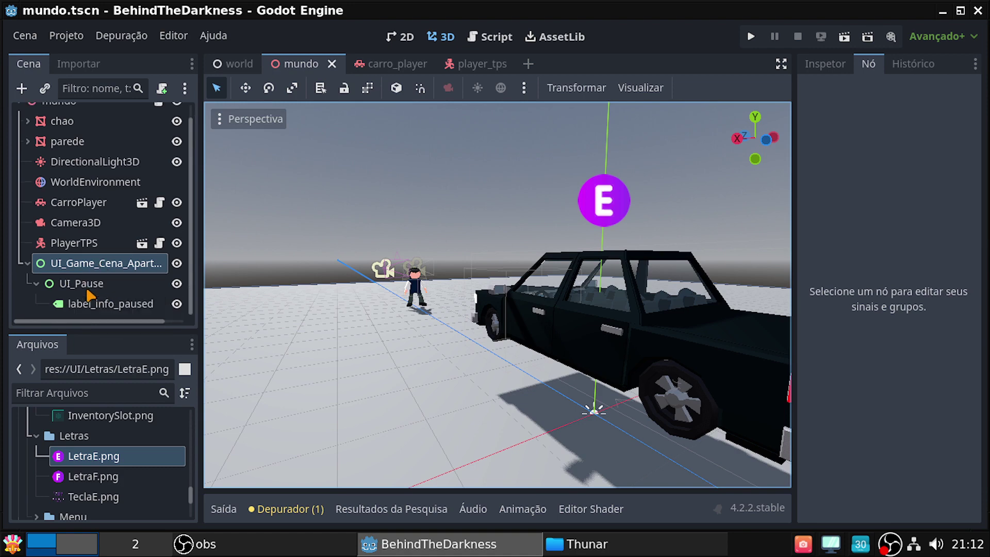
{"action": "scroll", "coordinate": [82, 295], "scroll_direction": "up", "scroll_amount": 1}
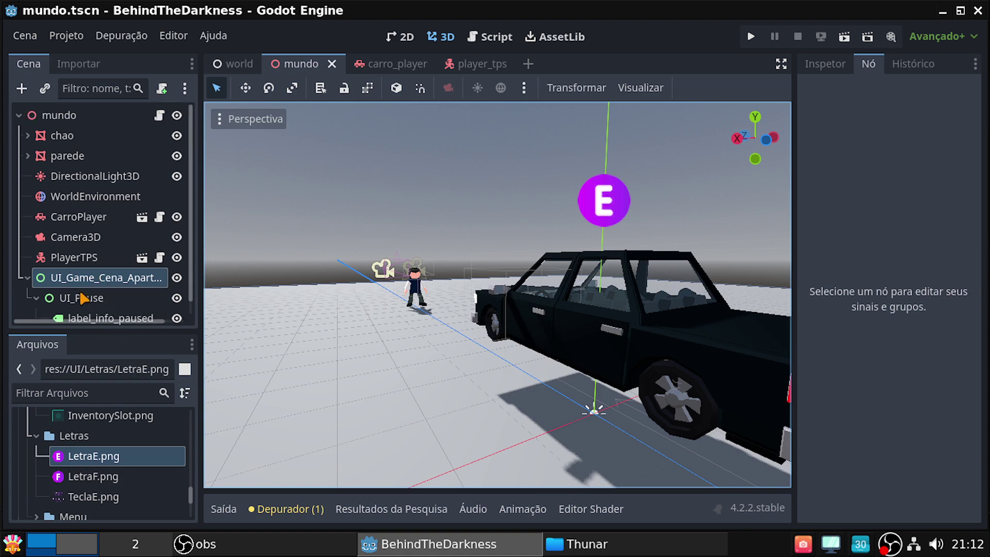
{"action": "left_click", "coordinate": [159, 115]}
Select lines 15 through 27 of mundo's _physics_process, the ui_cancel pause-toggle code
{"action": "scroll", "coordinate": [474, 265], "scroll_direction": "down", "scroll_amount": 4}
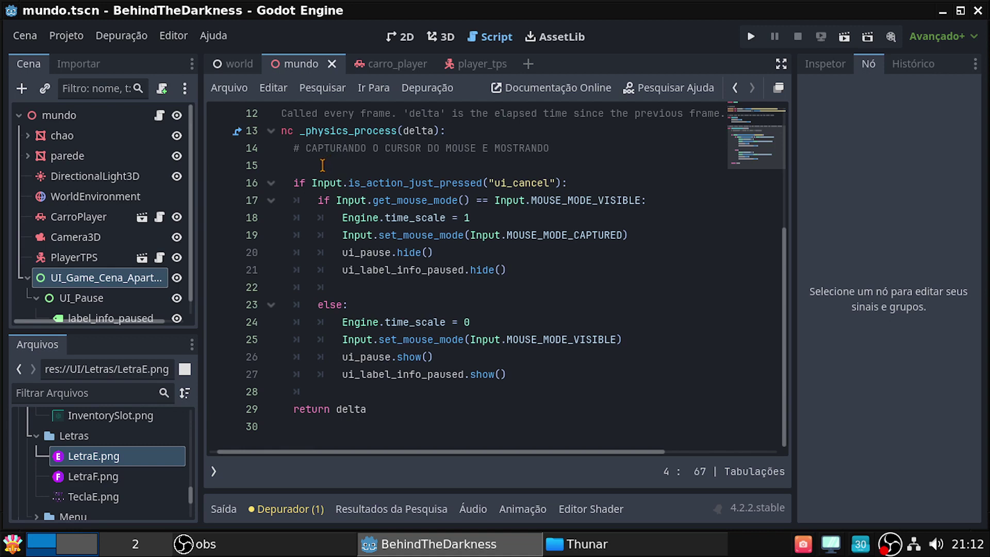
{"action": "scroll", "coordinate": [397, 264], "scroll_direction": "up", "scroll_amount": 3}
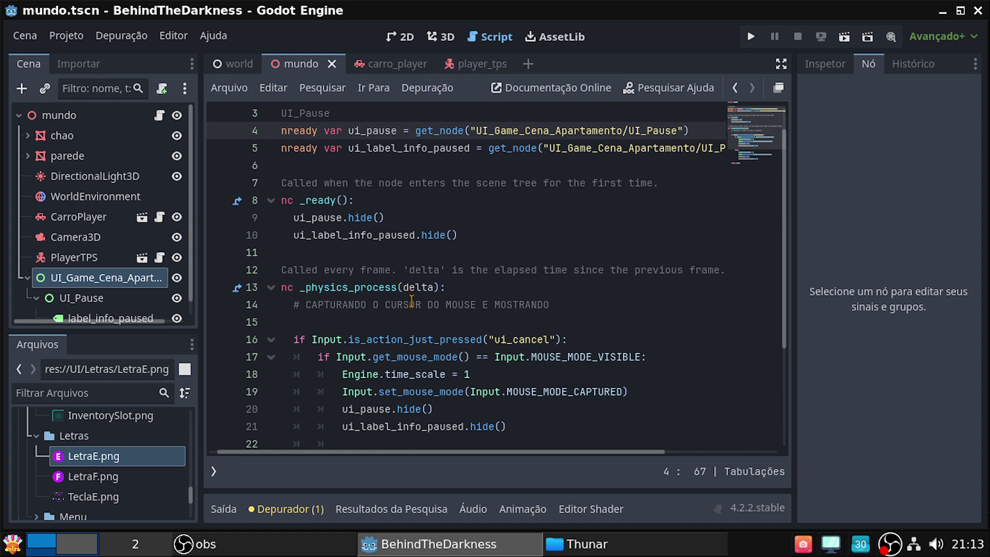
{"action": "scroll", "coordinate": [411, 302], "scroll_direction": "up", "scroll_amount": 1}
{"action": "scroll", "coordinate": [417, 303], "scroll_direction": "down", "scroll_amount": 4}
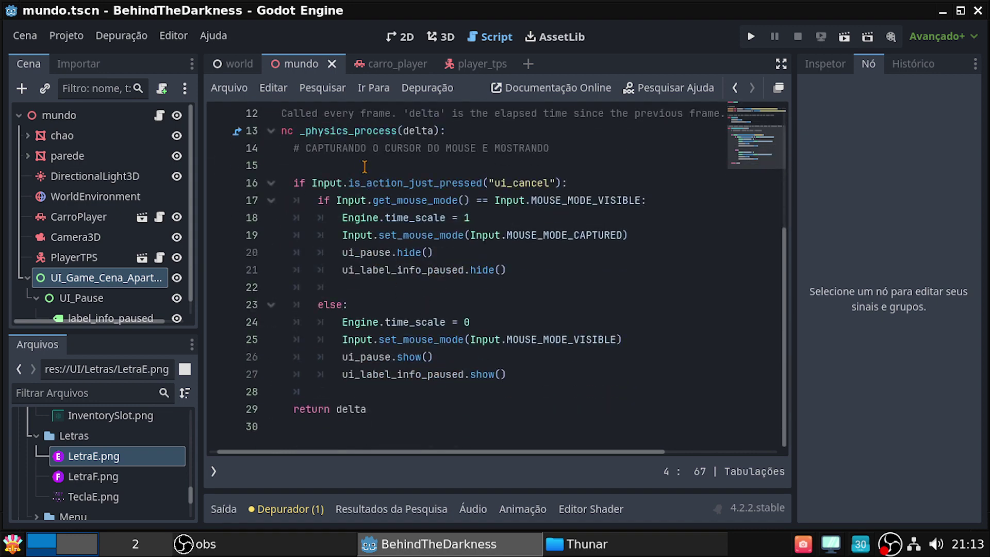
{"action": "left_click_drag", "start_coordinate": [363, 162], "coordinate": [517, 416]}
{"action": "key", "text": "ctrl+c"}
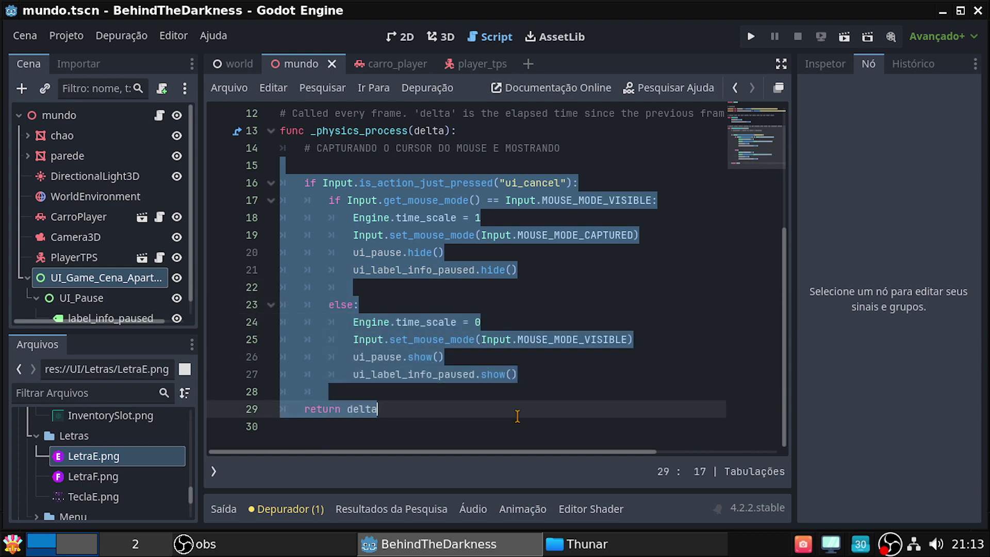
{"action": "left_click", "coordinate": [596, 376], "text": "shift"}
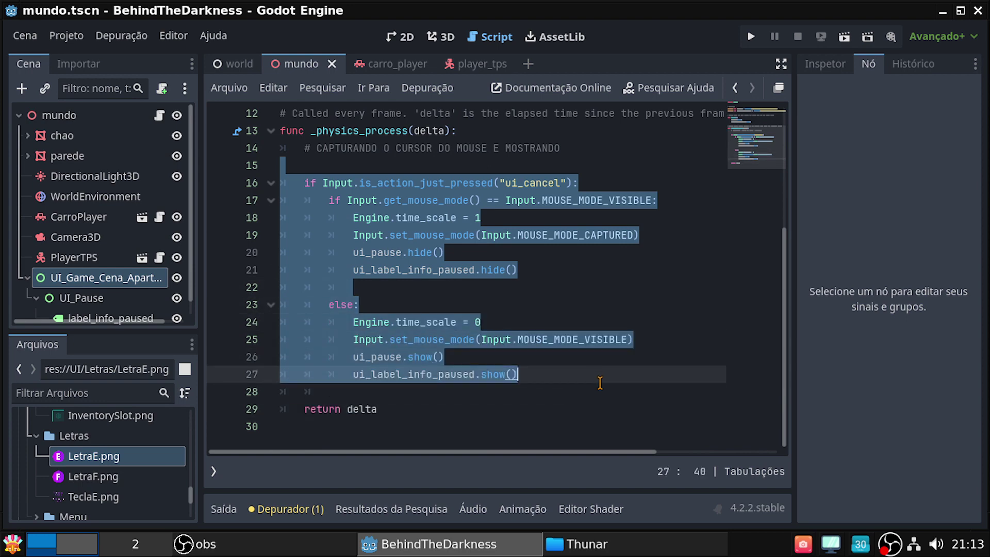
Delete the UI_Game_Cena_Apartamento node and its children, and remove the script from mundo
{"action": "right_click", "coordinate": [54, 279]}
{"action": "left_click", "coordinate": [121, 545]}
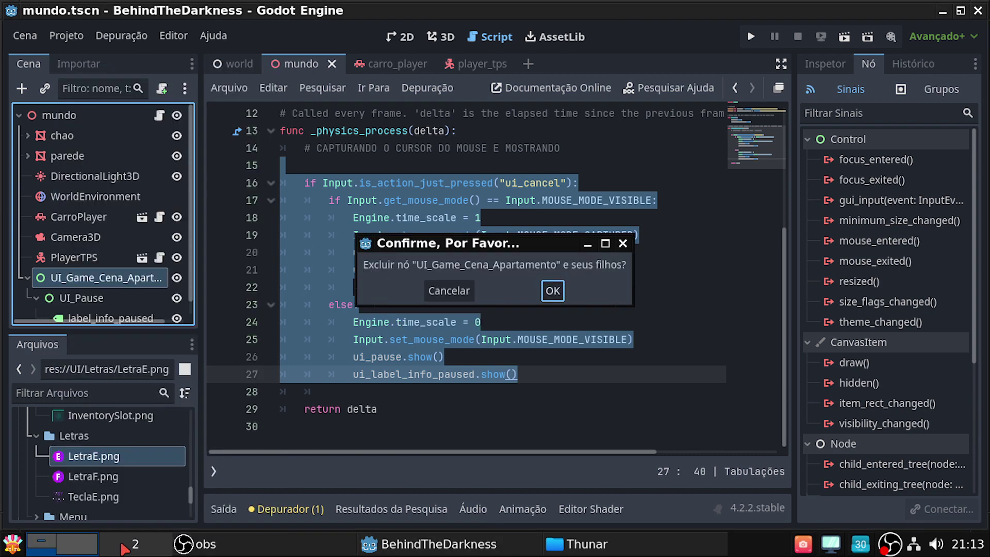
{"action": "left_click", "coordinate": [100, 118]}
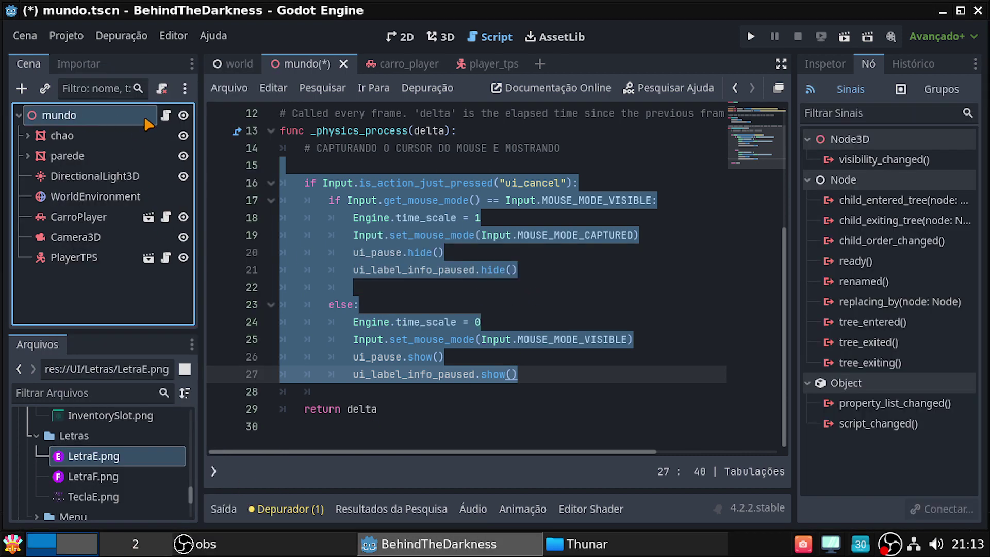
{"action": "right_click", "coordinate": [118, 116]}
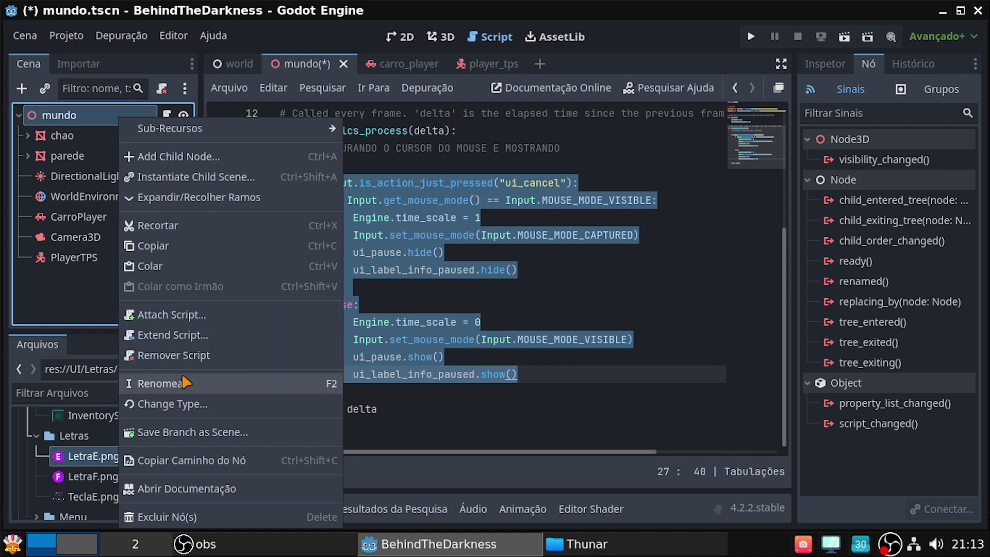
{"action": "left_click", "coordinate": [192, 360]}
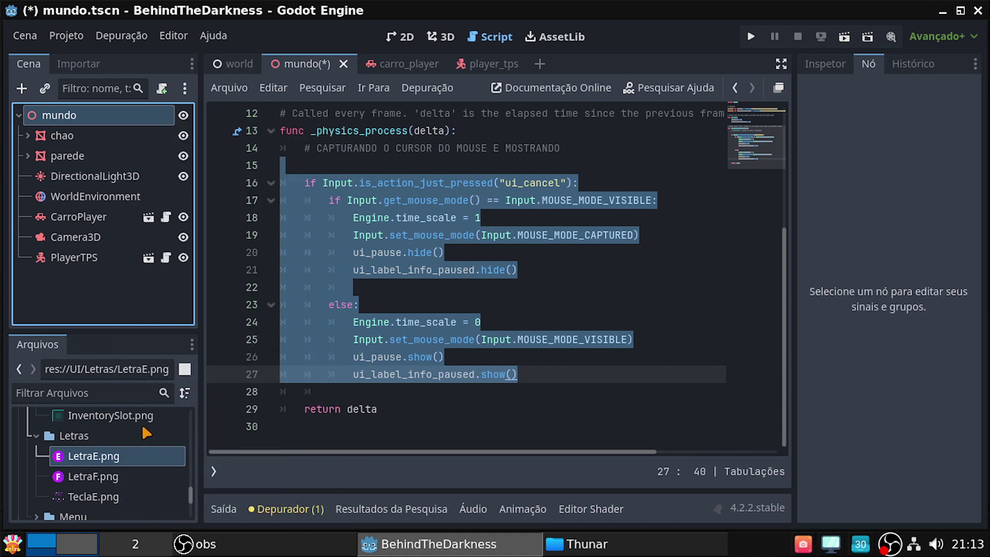
Delete the mundo.gd file from the project in the FileSystem panel
{"action": "scroll", "coordinate": [137, 424], "scroll_direction": "down", "scroll_amount": 4}
{"action": "scroll", "coordinate": [127, 431], "scroll_direction": "down", "scroll_amount": 2}
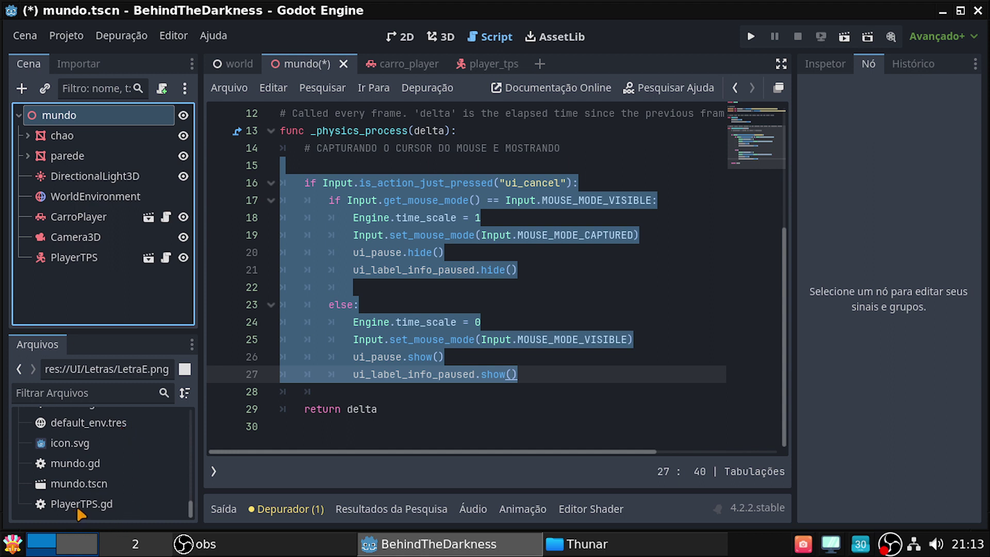
{"action": "scroll", "coordinate": [86, 474], "scroll_direction": "up", "scroll_amount": 2}
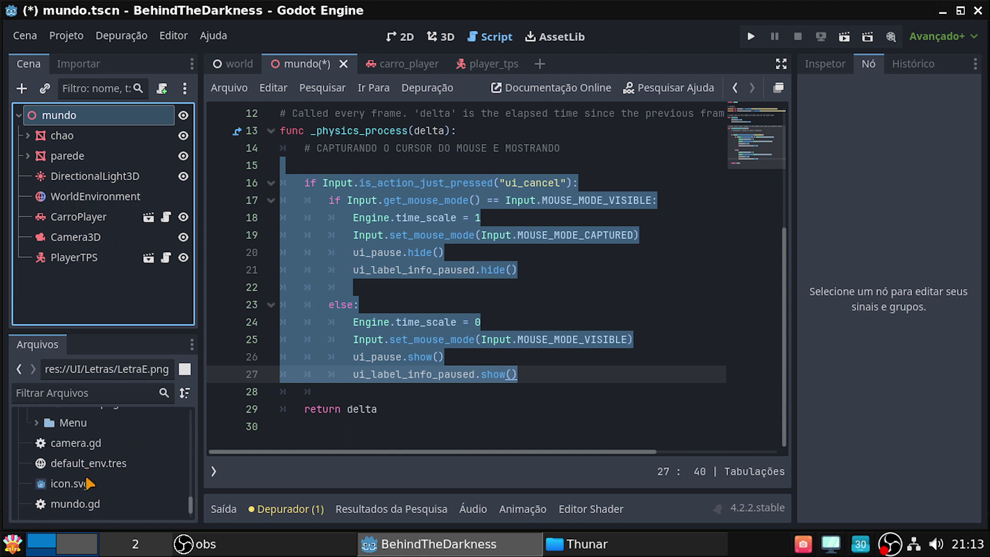
{"action": "scroll", "coordinate": [86, 480], "scroll_direction": "down", "scroll_amount": 1}
{"action": "left_click", "coordinate": [86, 482]}
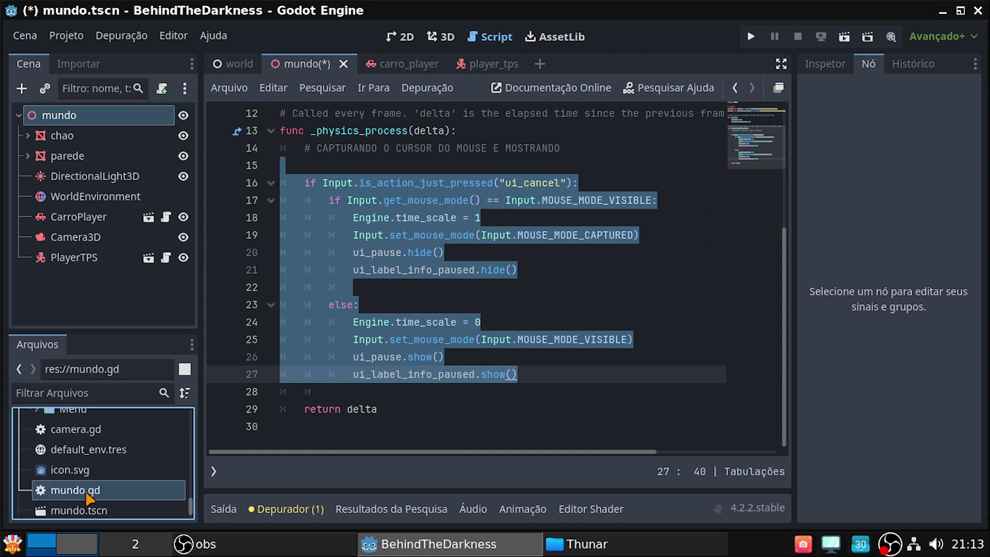
{"action": "right_click", "coordinate": [87, 482]}
{"action": "left_click", "coordinate": [129, 470]}
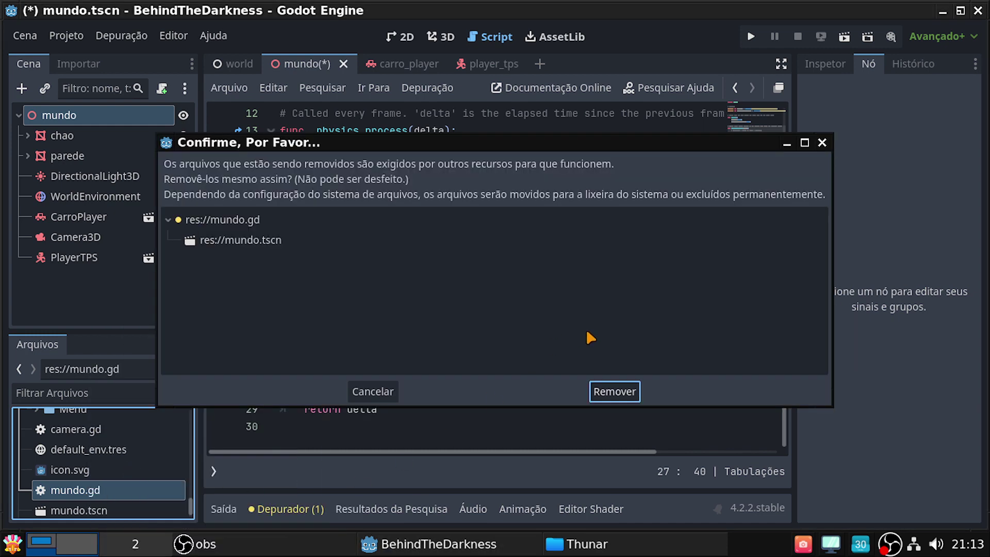
{"action": "left_click", "coordinate": [608, 388]}
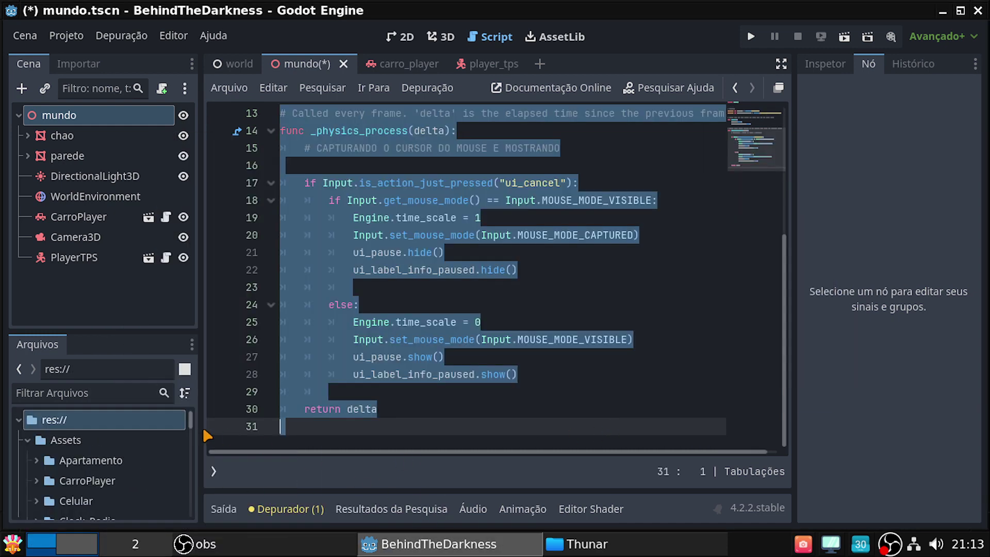
Paste the ui_cancel pause-toggle block after move_and_slide() in the PlayerTPS script
{"action": "left_click", "coordinate": [165, 260]}
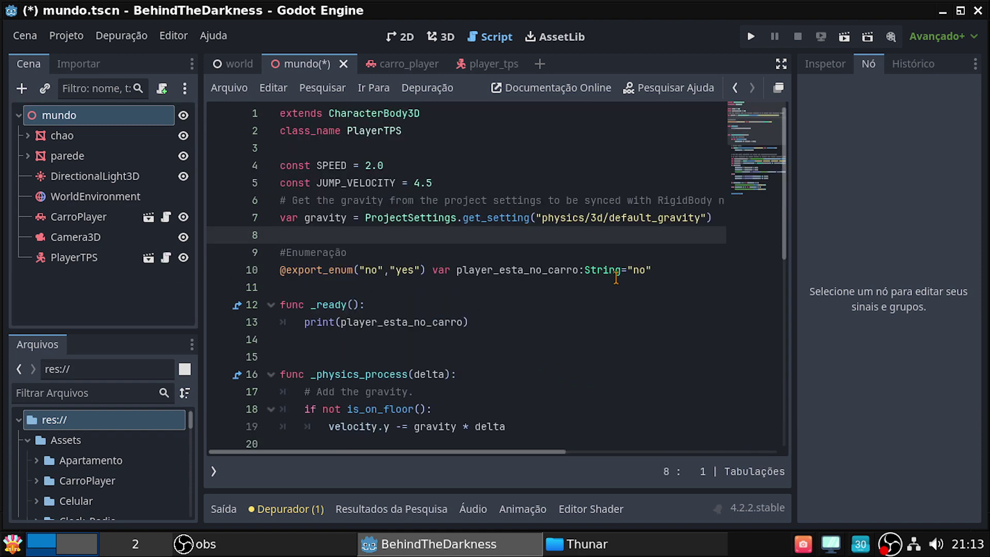
{"action": "scroll", "coordinate": [552, 335], "scroll_direction": "down", "scroll_amount": 4}
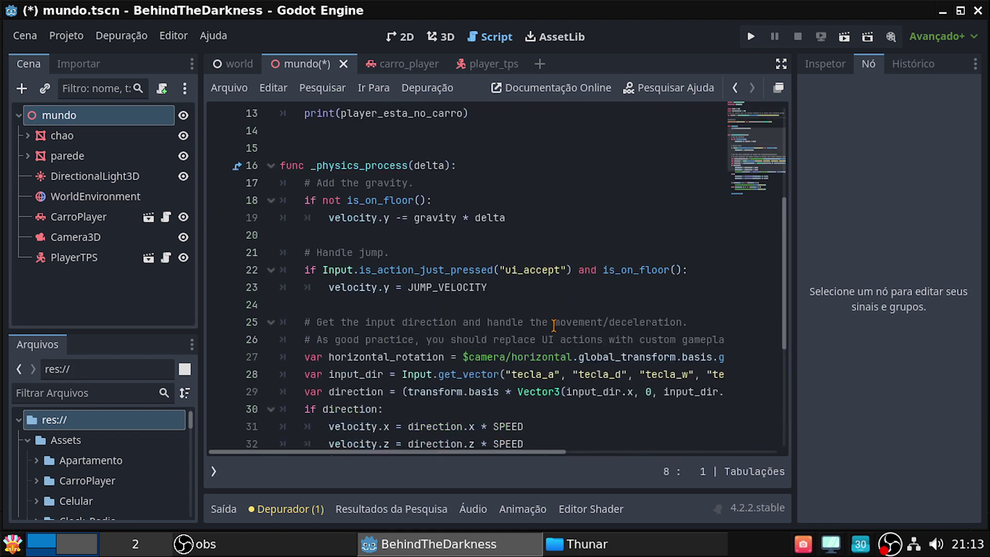
{"action": "scroll", "coordinate": [552, 324], "scroll_direction": "down", "scroll_amount": 2}
{"action": "scroll", "coordinate": [510, 281], "scroll_direction": "down", "scroll_amount": 2}
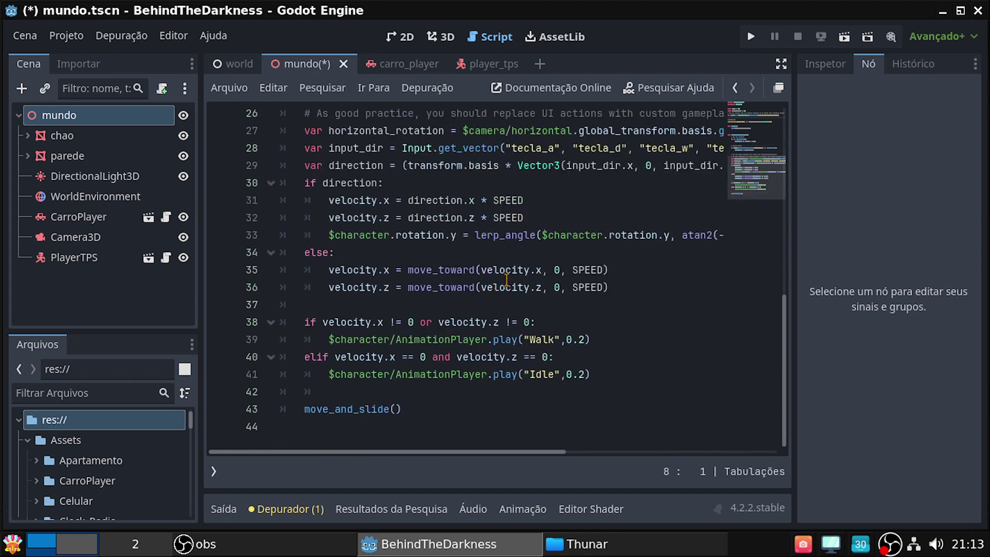
{"action": "left_click", "coordinate": [435, 391]}
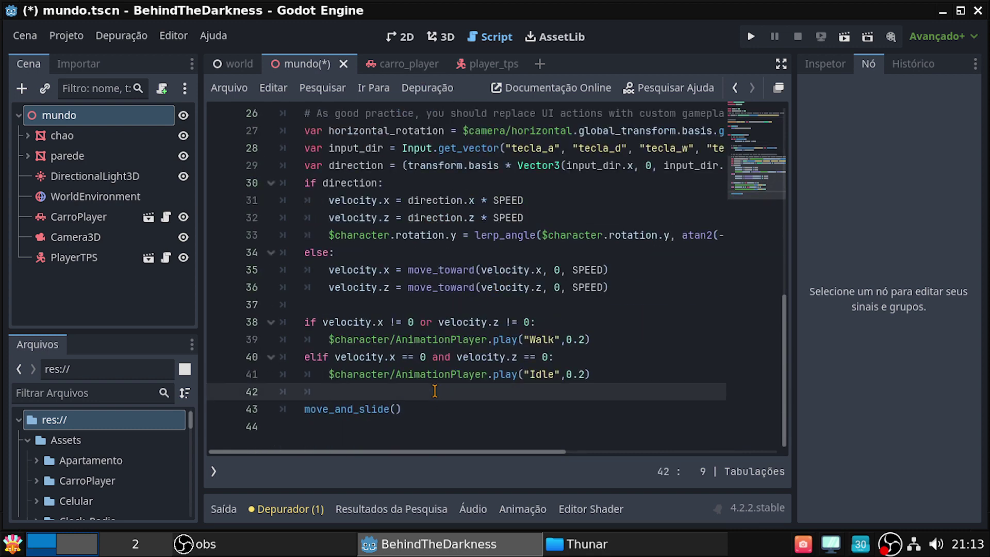
{"action": "key", "text": "Return"}
{"action": "key", "text": "BackSpace"}
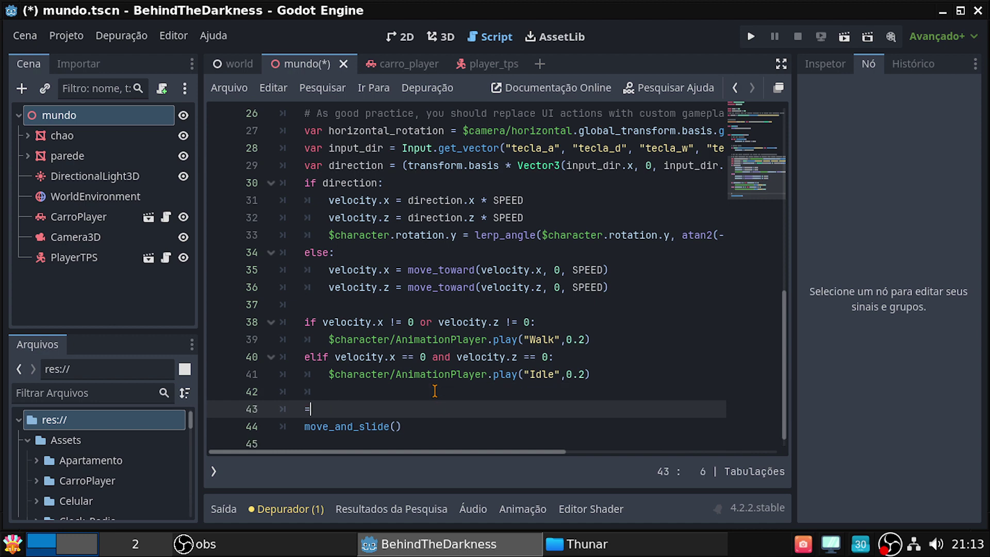
{"action": "key", "text": "BackSpace"}
{"action": "key", "text": "BackSpace"}
{"action": "key", "text": "Down"}
{"action": "key", "text": "Down"}
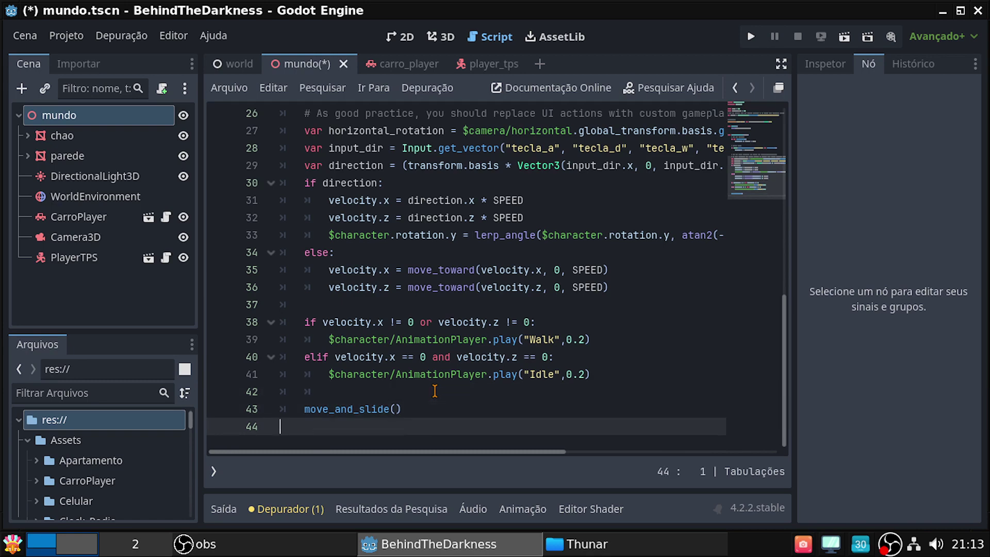
{"action": "left_click", "coordinate": [426, 404]}
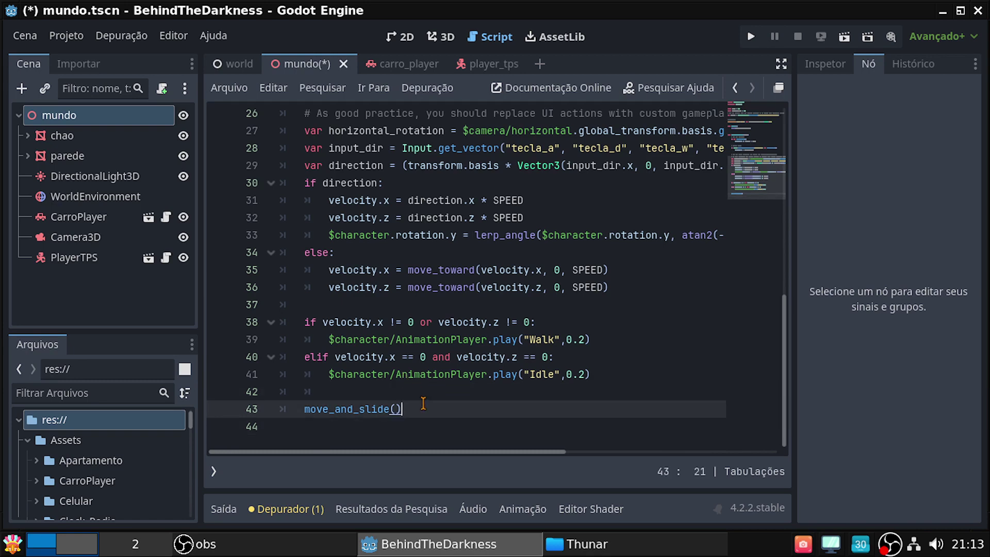
{"action": "key", "text": "Return"}
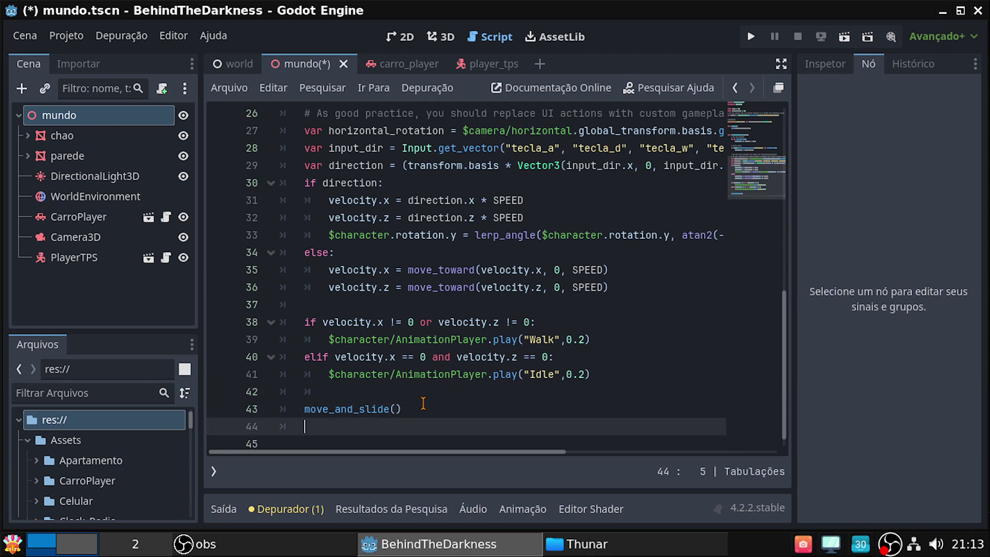
{"action": "key", "text": "Return"}
{"action": "key", "text": "ctrl+v"}
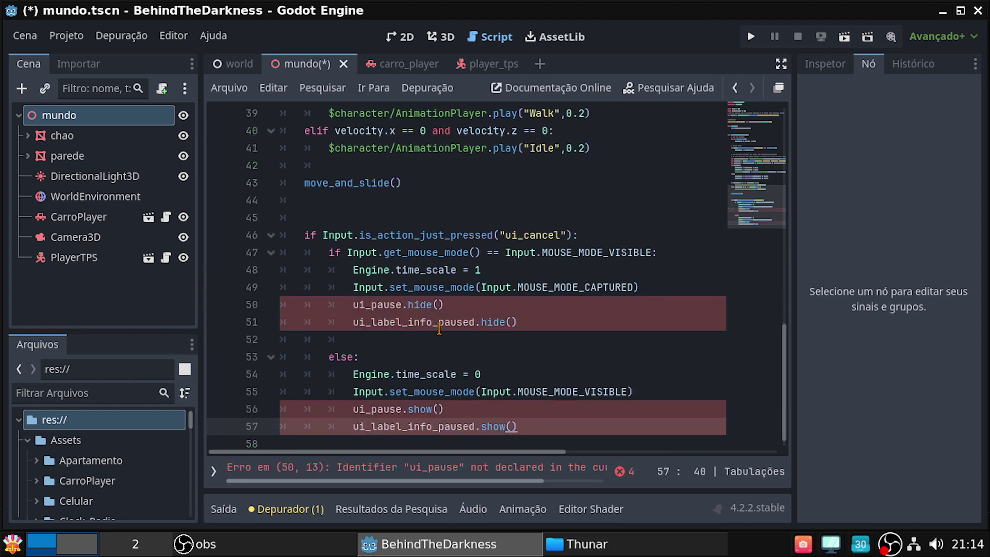
Delete the undeclared ui_pause and paused-label hide/show lines, then save
{"action": "left_click_drag", "start_coordinate": [353, 305], "coordinate": [575, 311]}
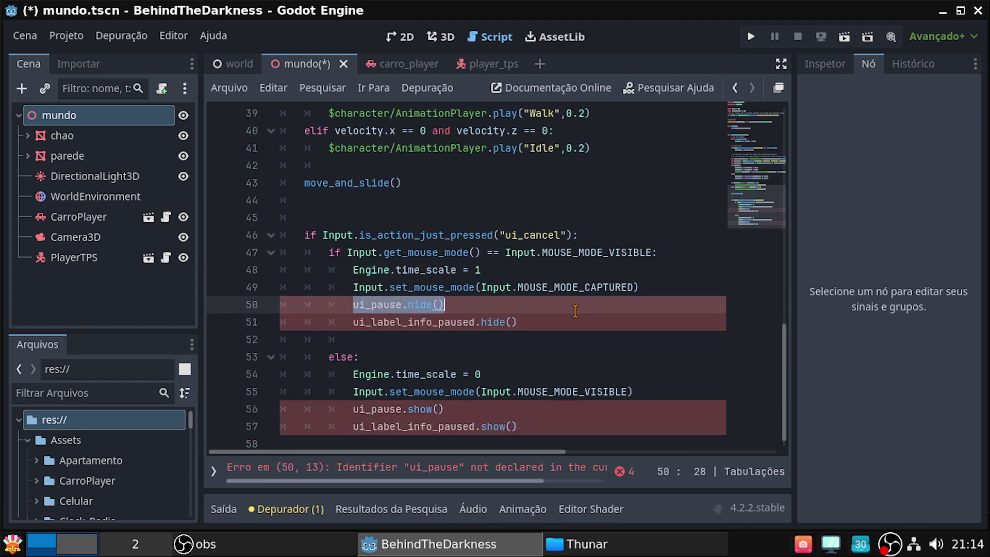
{"action": "left_click_drag", "start_coordinate": [517, 322], "coordinate": [329, 305]}
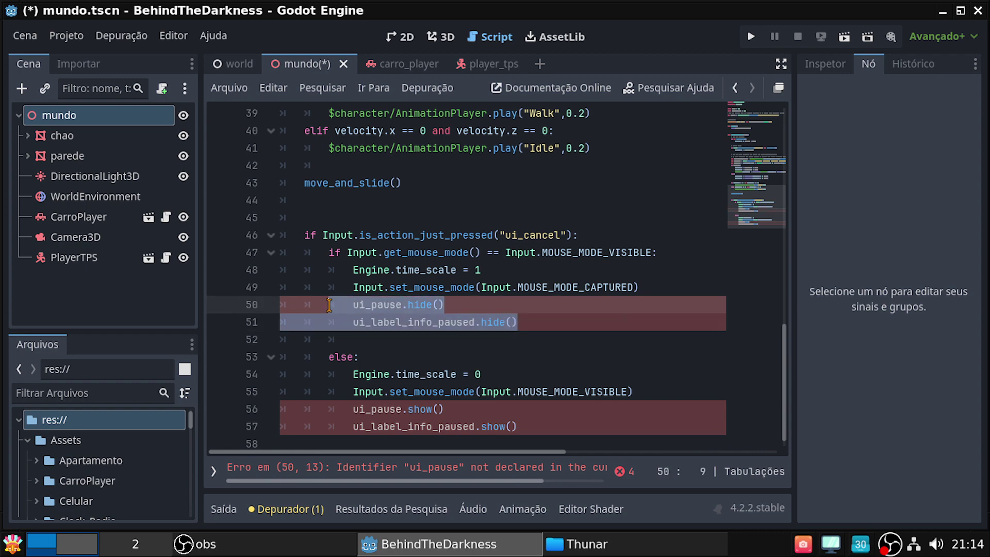
{"action": "key", "text": "BackSpace"}
{"action": "key", "text": "BackSpace"}
{"action": "key", "text": "BackSpace"}
{"action": "key", "text": "BackSpace"}
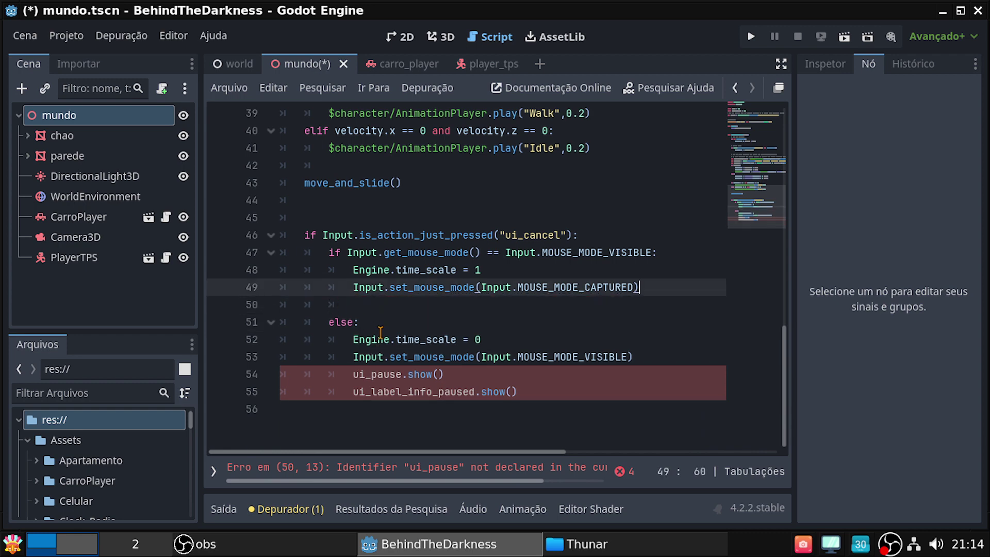
{"action": "left_click_drag", "start_coordinate": [517, 392], "coordinate": [325, 373]}
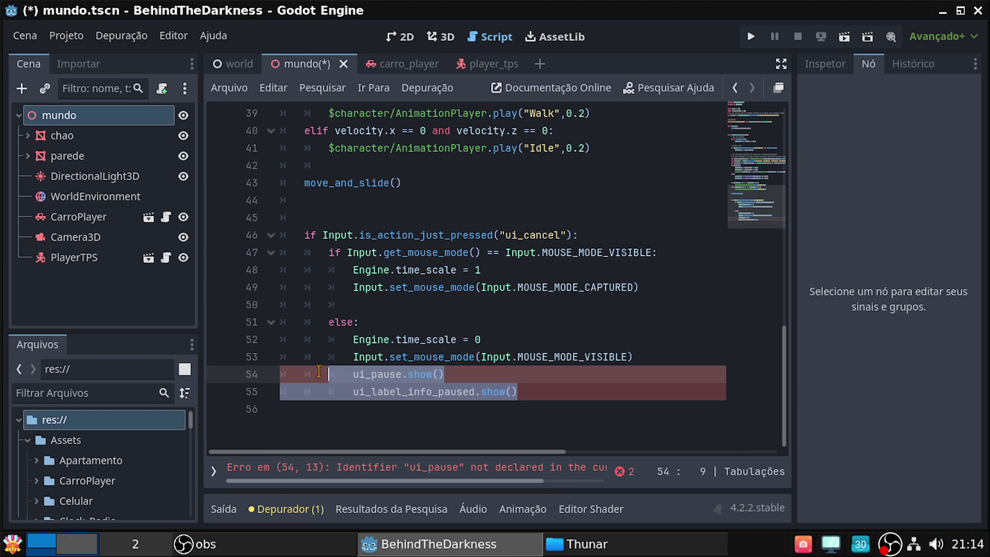
{"action": "key", "text": "BackSpace"}
{"action": "key", "text": "BackSpace"}
{"action": "key", "text": "BackSpace"}
{"action": "key", "text": "BackSpace"}
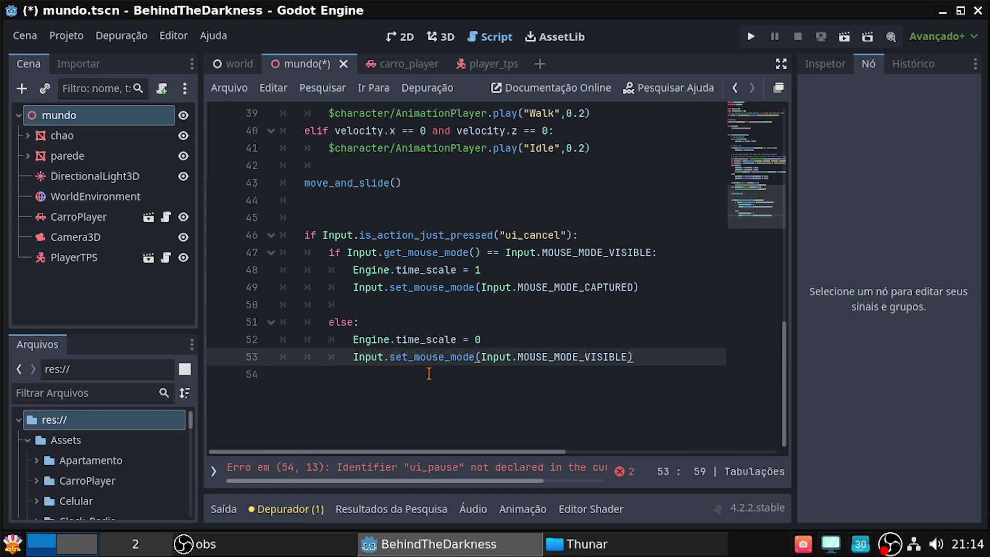
{"action": "key", "text": "ctrl+s"}
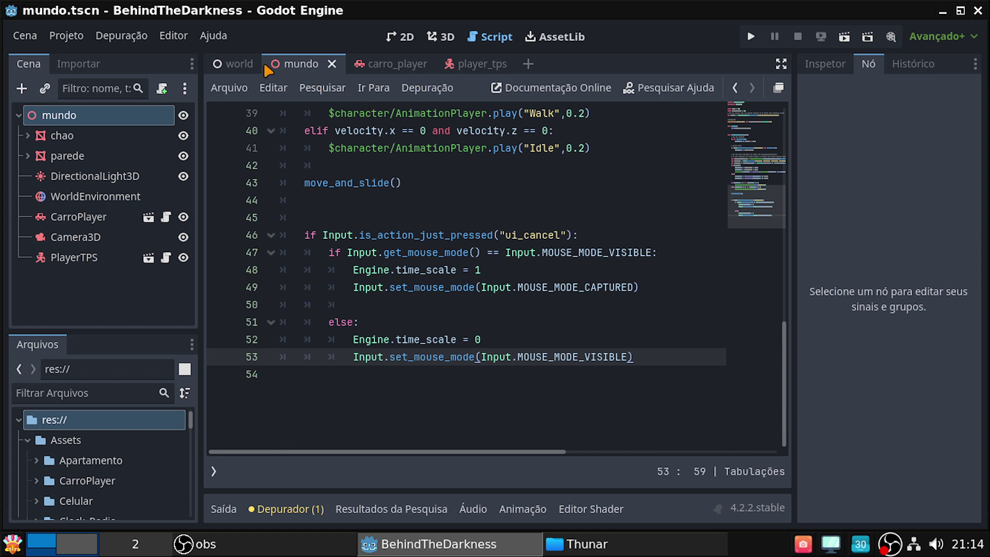
Run the game from the 3D view and walk the character around the car
{"action": "left_click", "coordinate": [441, 38]}
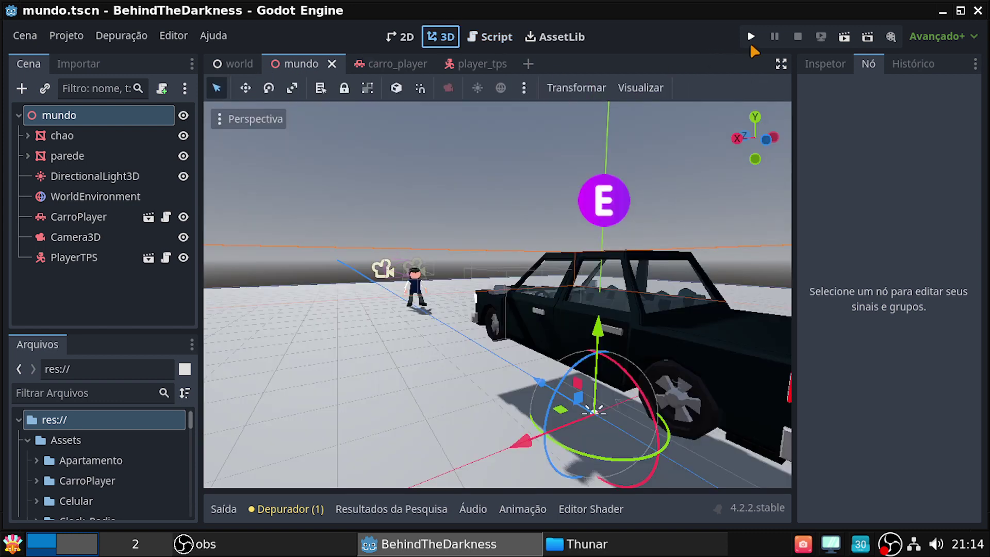
{"action": "left_click", "coordinate": [844, 37]}
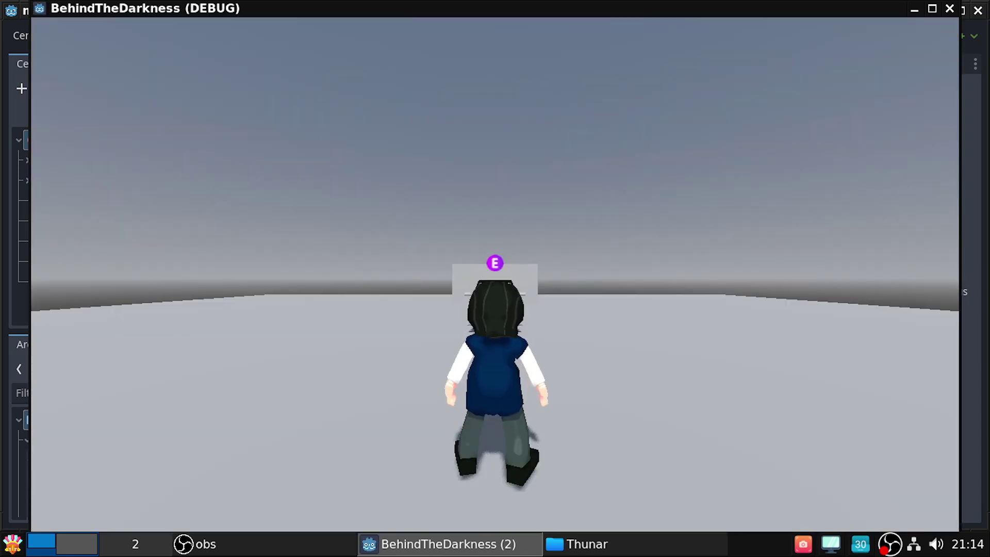
{"action": "key", "text": "d"}
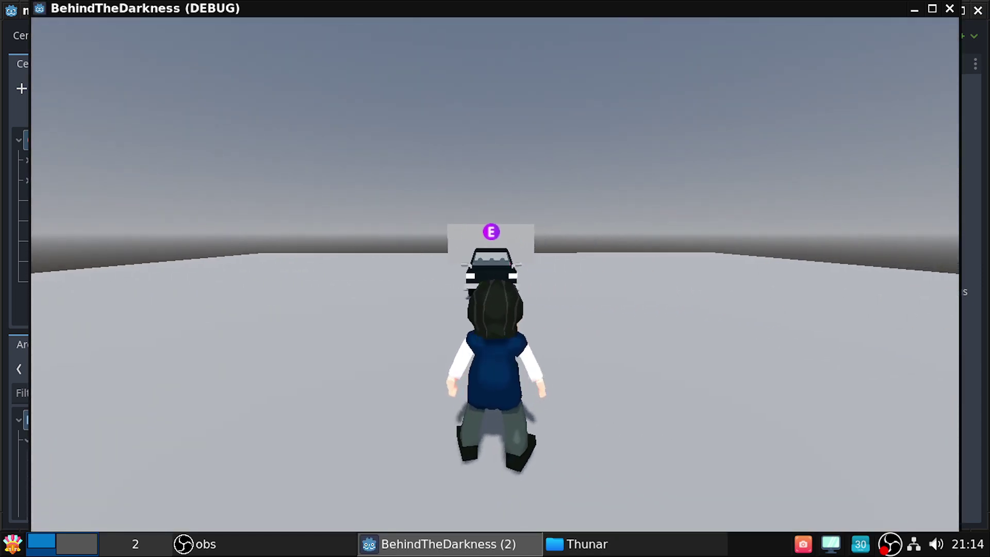
{"action": "key", "text": "d"}
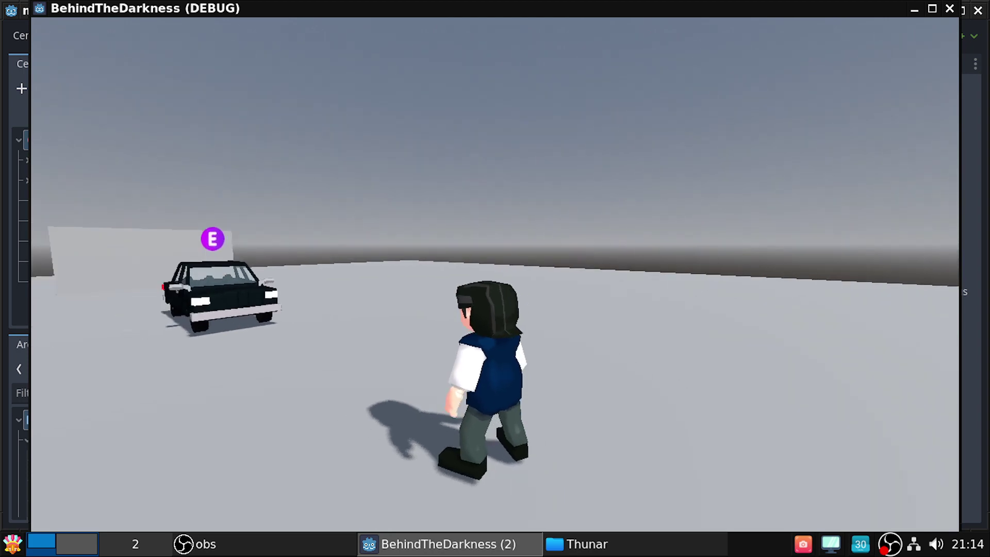
{"action": "key", "text": "d"}
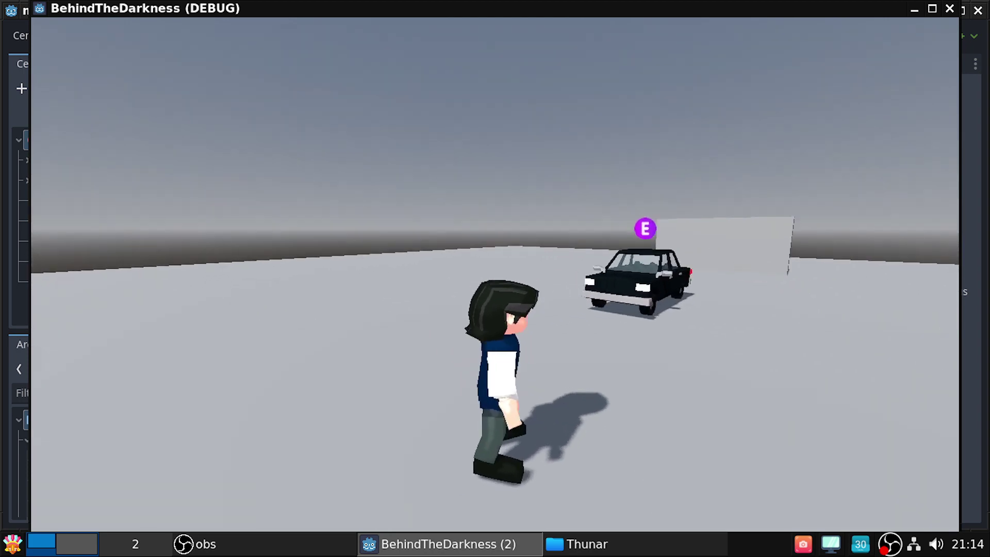
{"action": "key", "text": "d"}
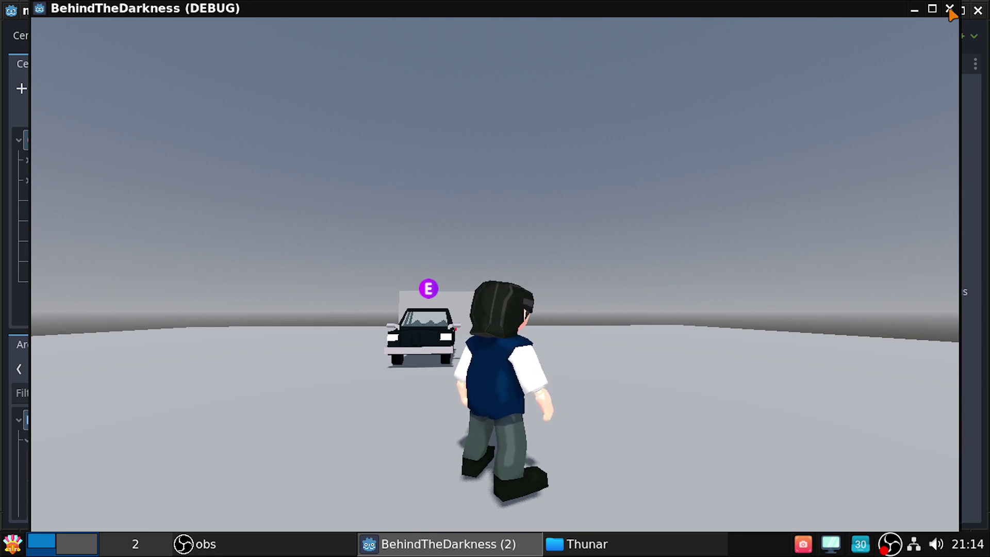
{"action": "right_click", "coordinate": [887, 10]}
{"action": "mouse_move", "coordinate": [868, 9]}
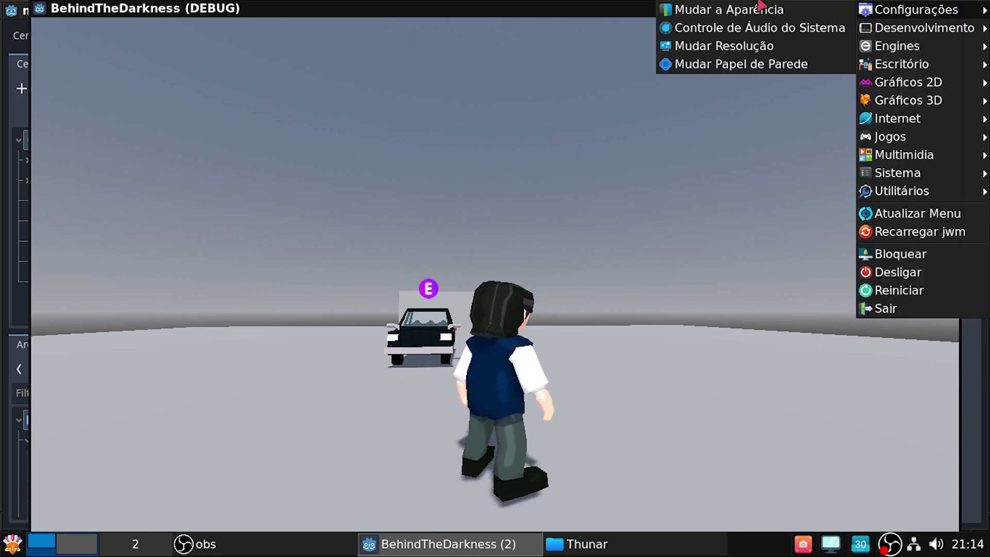
{"action": "key", "text": "Escape"}
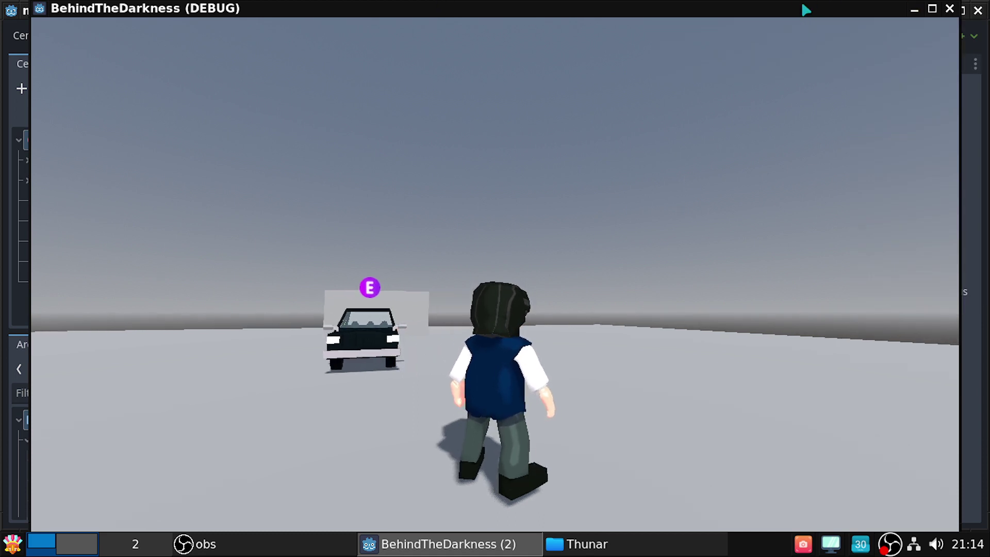
{"action": "mouse_move", "coordinate": [806, 1]}
{"action": "left_mouse_down"}
{"action": "mouse_move", "coordinate": [806, 34]}
{"action": "mouse_move", "coordinate": [786, 68]}
{"action": "left_mouse_up"}
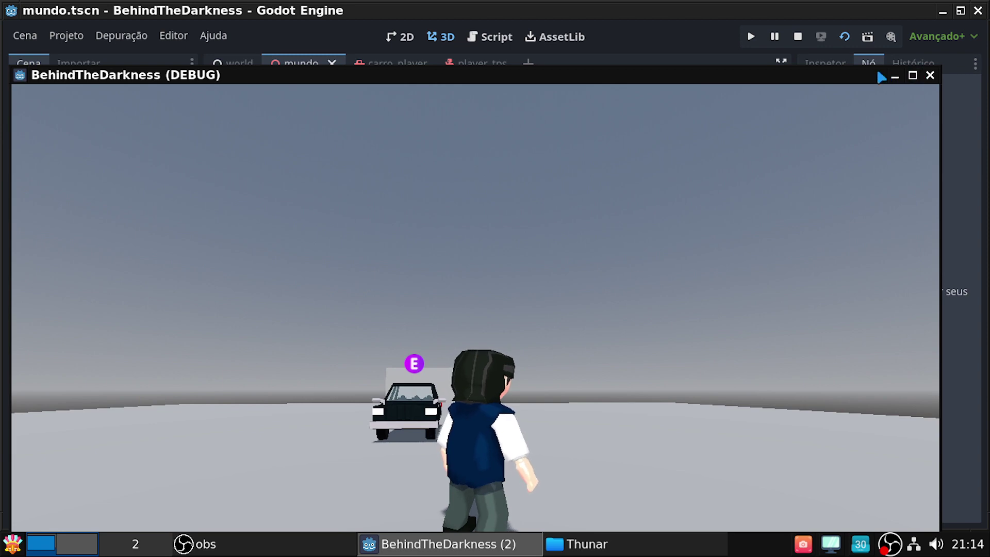
Close the running game, hide the output log, and bring up the PlayerTPS script
{"action": "left_click", "coordinate": [930, 75]}
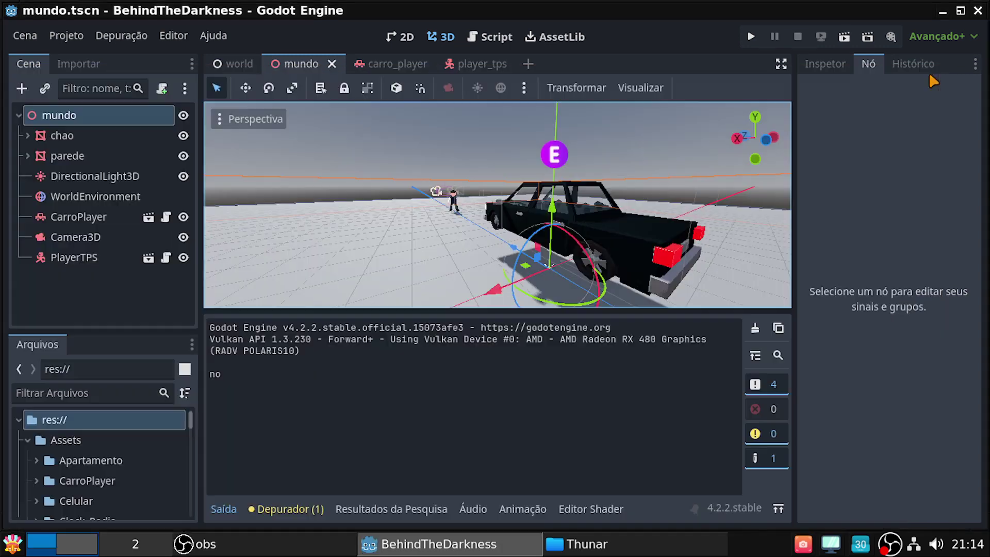
{"action": "left_click", "coordinate": [228, 509]}
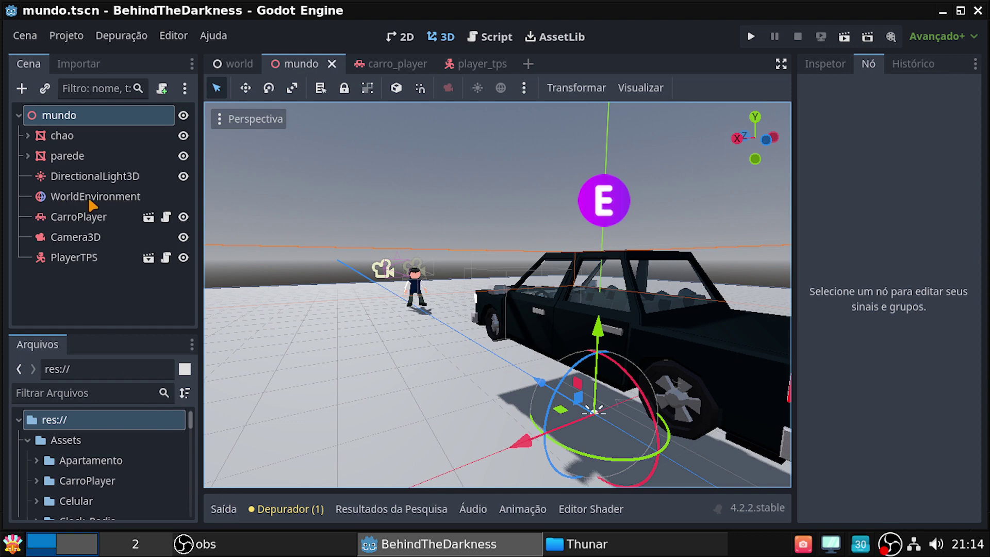
{"action": "left_click", "coordinate": [165, 257]}
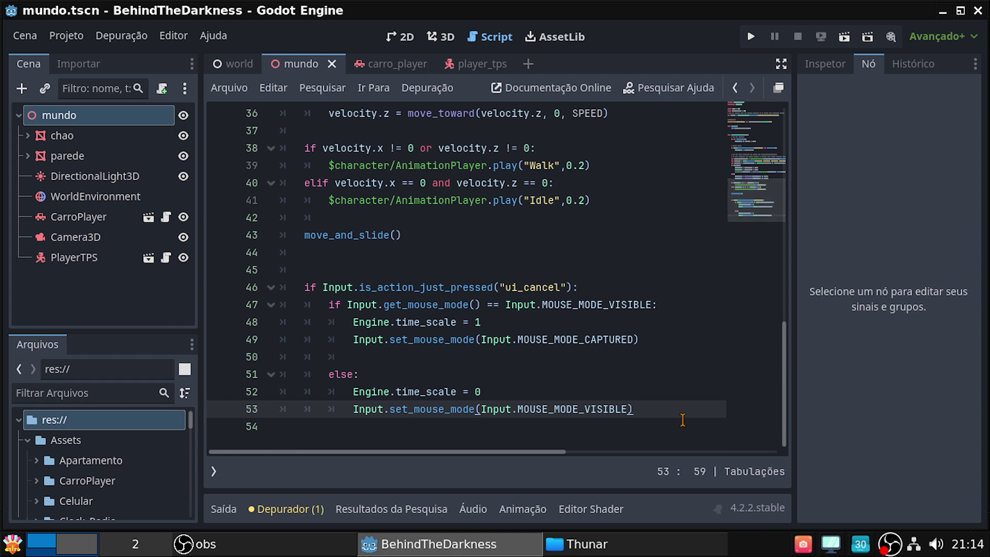
Delete lines 46–54, the ui_cancel pause-toggle block, plus leftover blank lines
{"action": "mouse_move", "coordinate": [691, 422]}
{"action": "left_mouse_down"}
{"action": "mouse_move", "coordinate": [315, 306]}
{"action": "mouse_move", "coordinate": [294, 281]}
{"action": "left_mouse_up"}
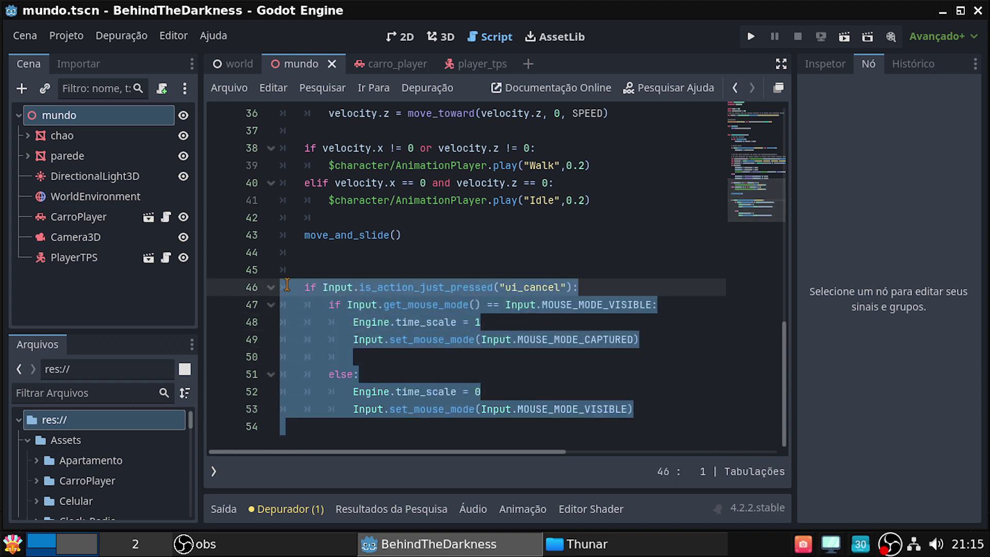
{"action": "key", "text": "BackSpace"}
{"action": "key", "text": "BackSpace"}
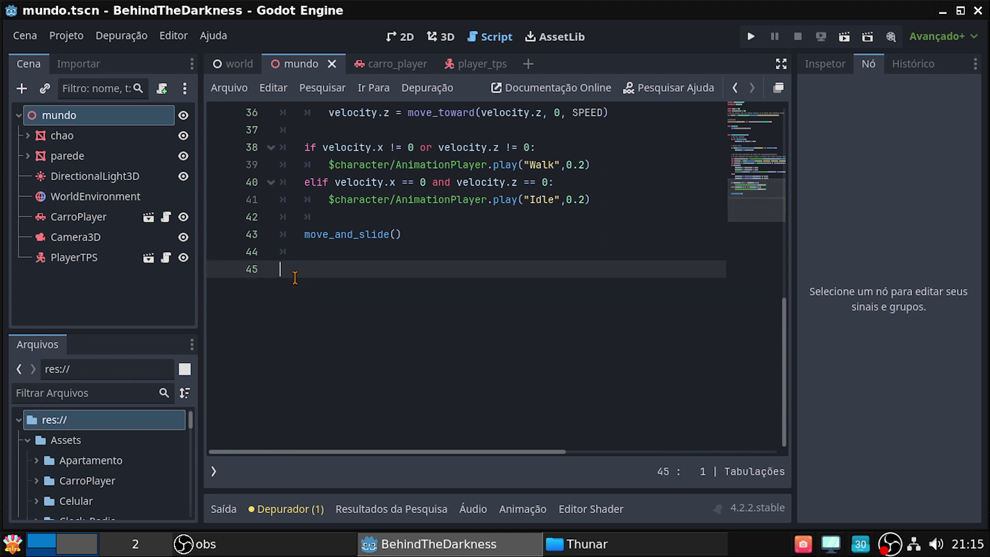
{"action": "key", "text": "BackSpace"}
{"action": "scroll", "coordinate": [511, 380], "scroll_direction": "up", "scroll_amount": 10}
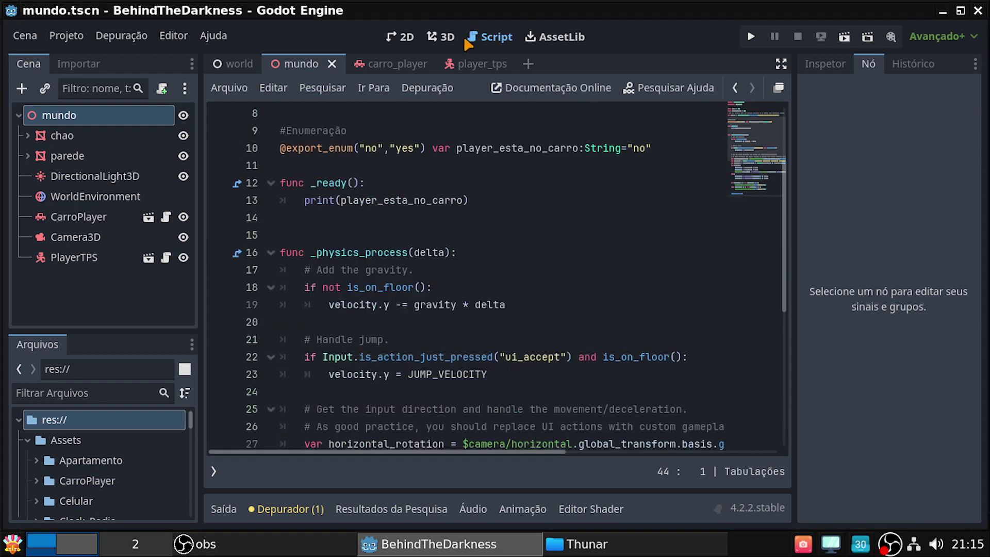
Switch to carro_player and inspect its PlayerTPS check, tecla_e check and queue_free lines
{"action": "left_click", "coordinate": [369, 64]}
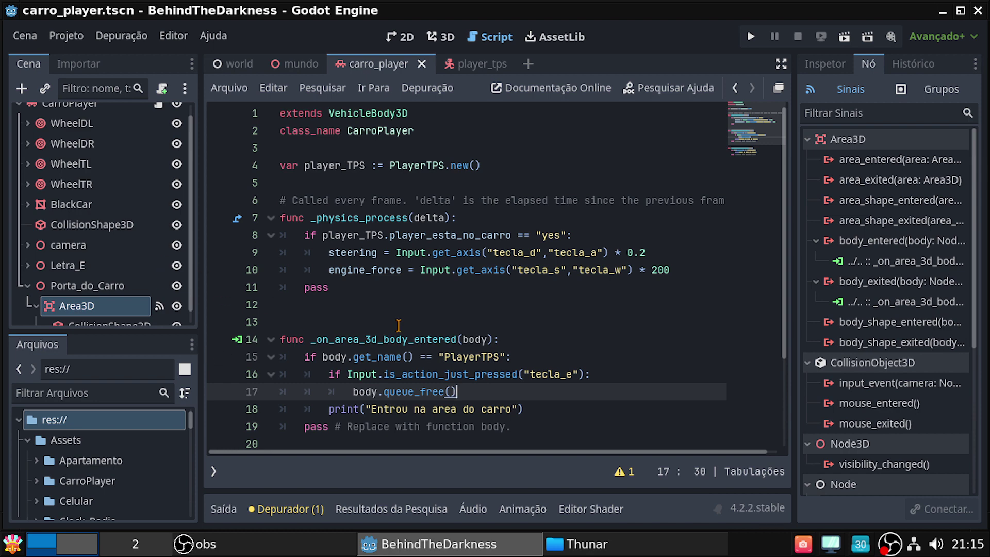
{"action": "scroll", "coordinate": [525, 338], "scroll_direction": "down", "scroll_amount": 1}
{"action": "scroll", "coordinate": [531, 343], "scroll_direction": "down", "scroll_amount": 1}
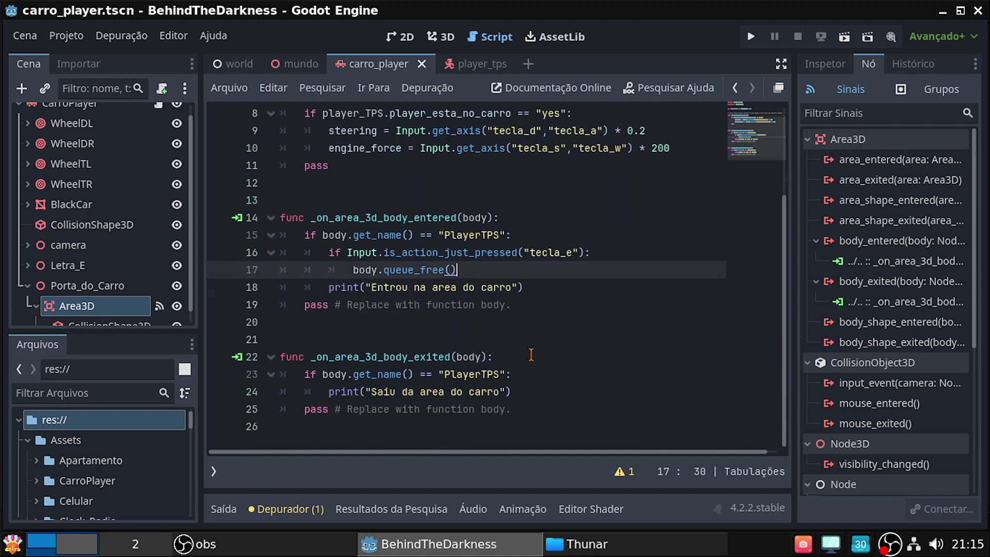
{"action": "scroll", "coordinate": [531, 356], "scroll_direction": "up", "scroll_amount": 2}
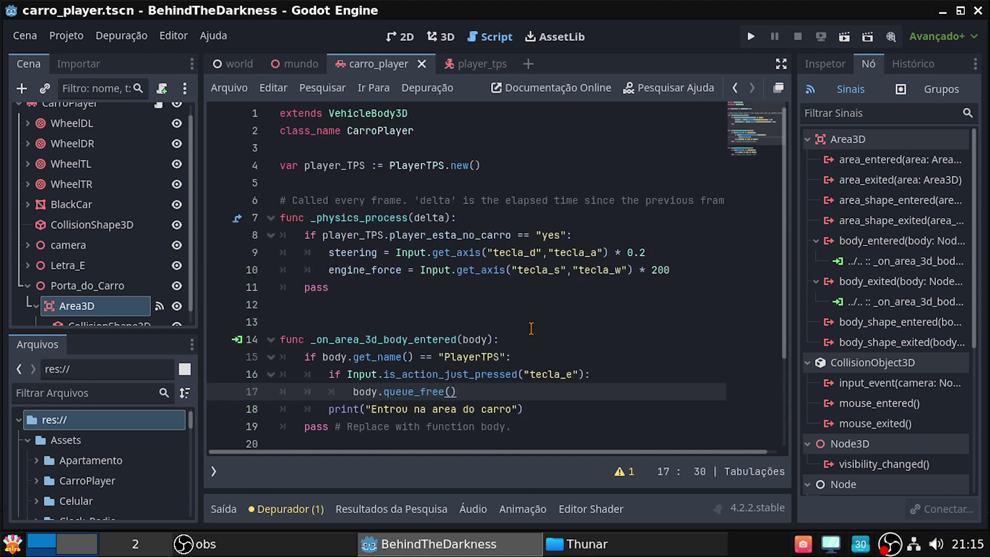
{"action": "left_click", "coordinate": [611, 373]}
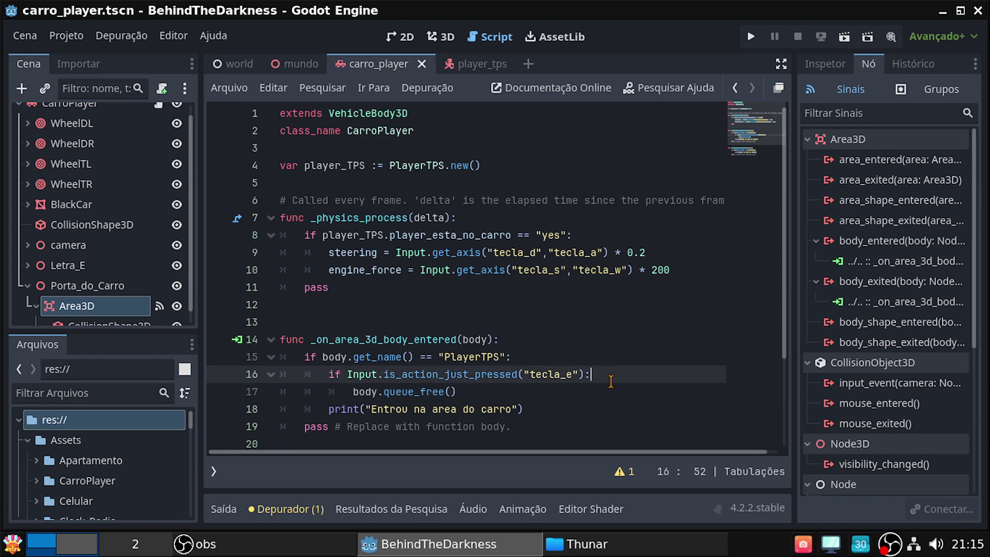
{"action": "key", "text": "Down"}
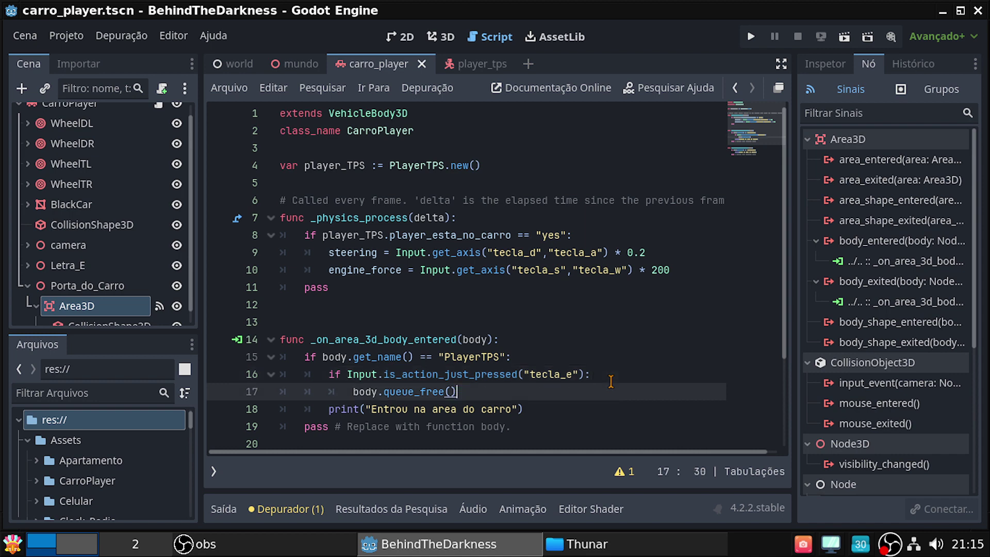
{"action": "key", "text": "Up"}
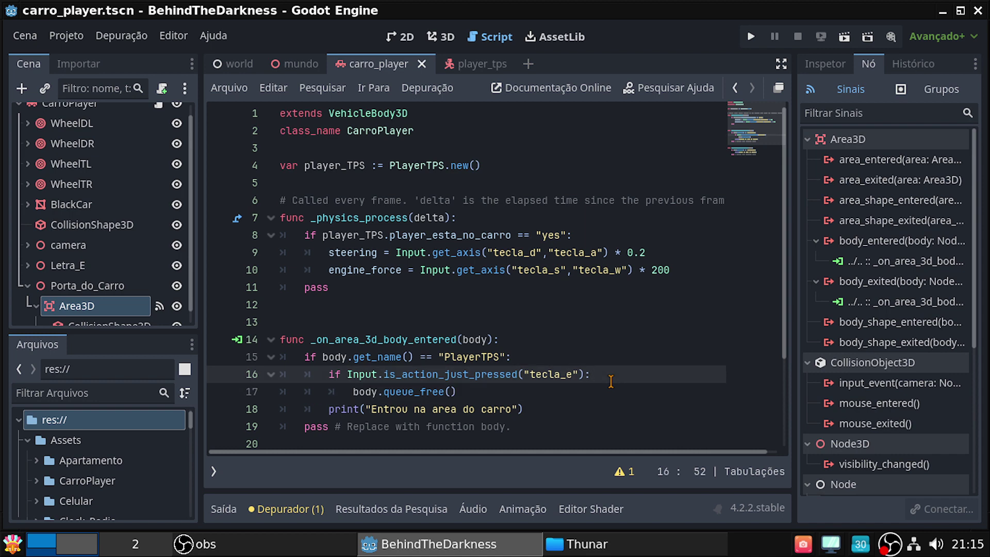
{"action": "key", "text": "Up"}
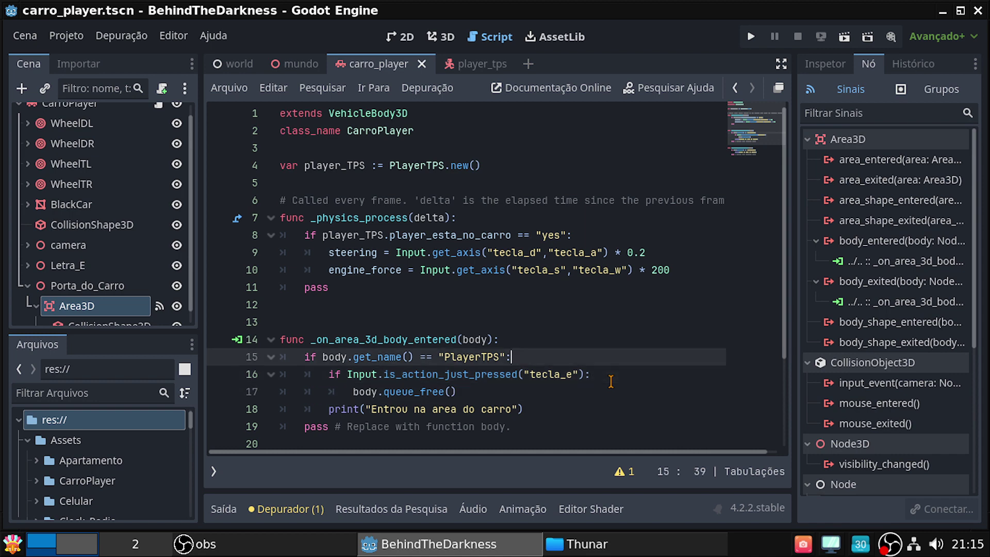
Add $Letra_E/Sprite_Letra_E.show() under the PlayerTPS check in _on_area_3d_body_entered
{"action": "key", "text": "Return"}
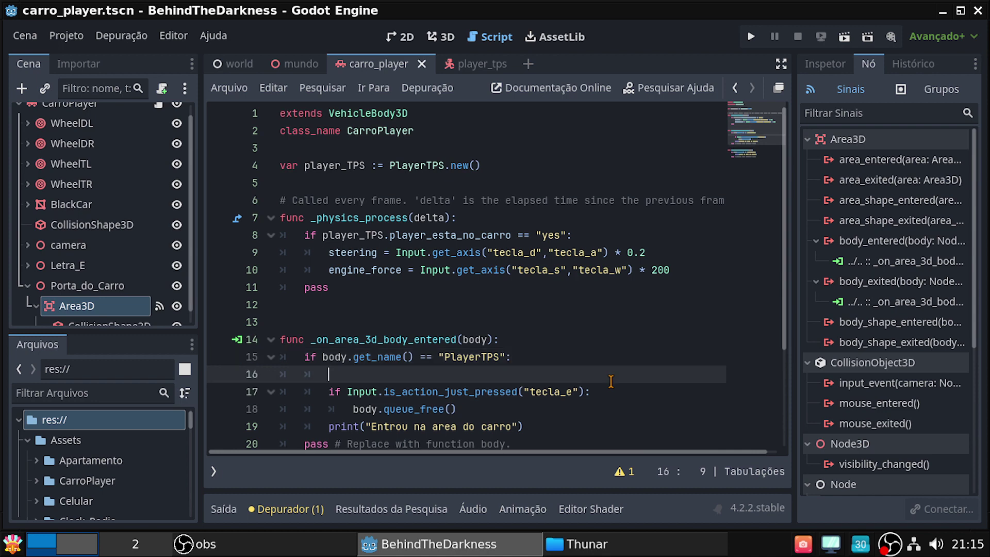
{"action": "type", "text": "$"}
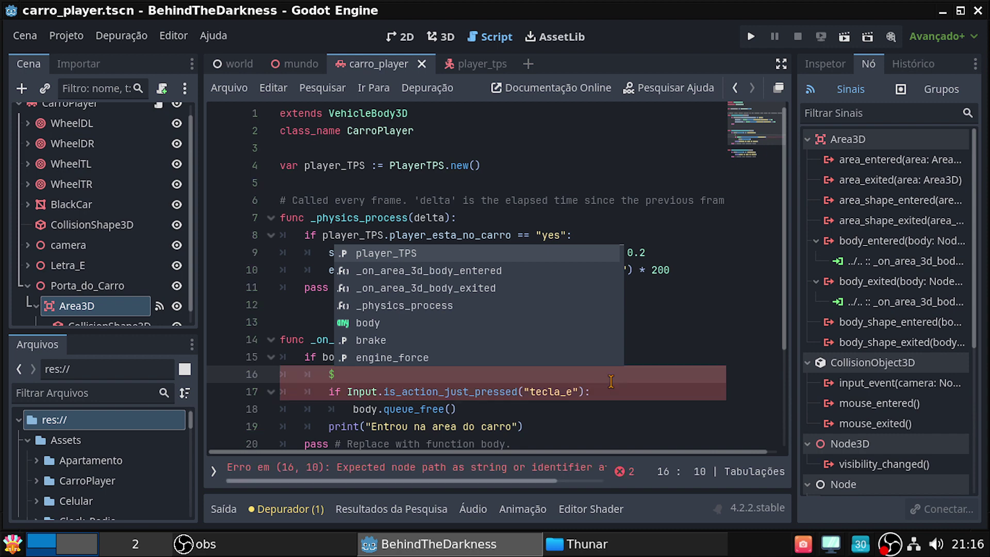
{"action": "type", "text": "sp"}
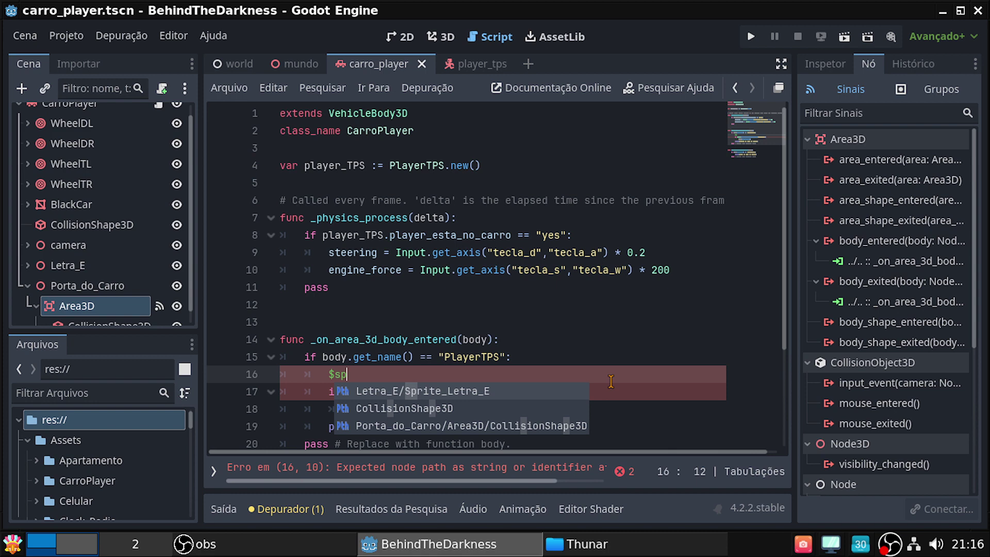
{"action": "key", "text": "Return"}
{"action": "type", "text": "sho"}
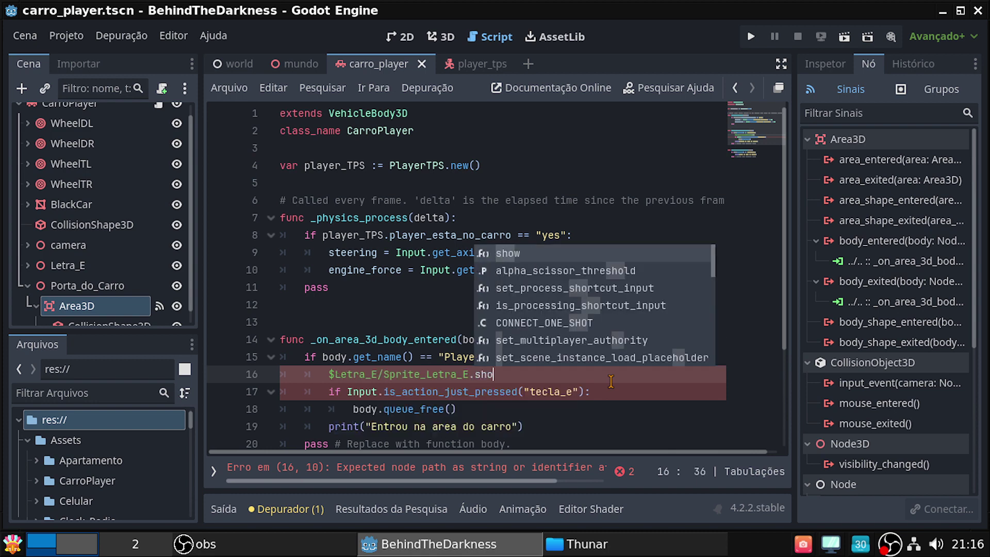
{"action": "key", "text": "Return"}
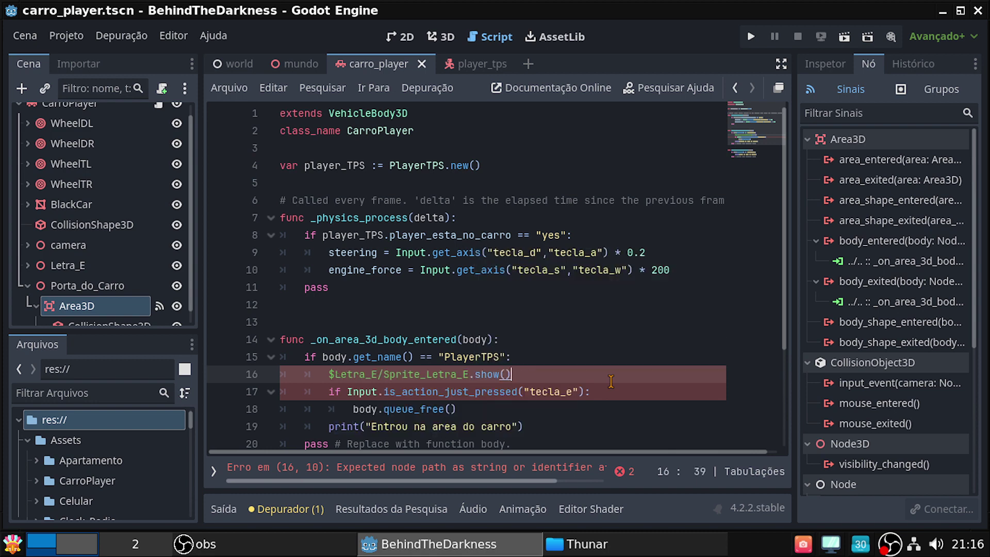
Add $Letra_E/Sprite_Letra_E.hide() after the exit print in _on_area_3d_body_exited and save
{"action": "scroll", "coordinate": [690, 366], "scroll_direction": "down", "scroll_amount": 2}
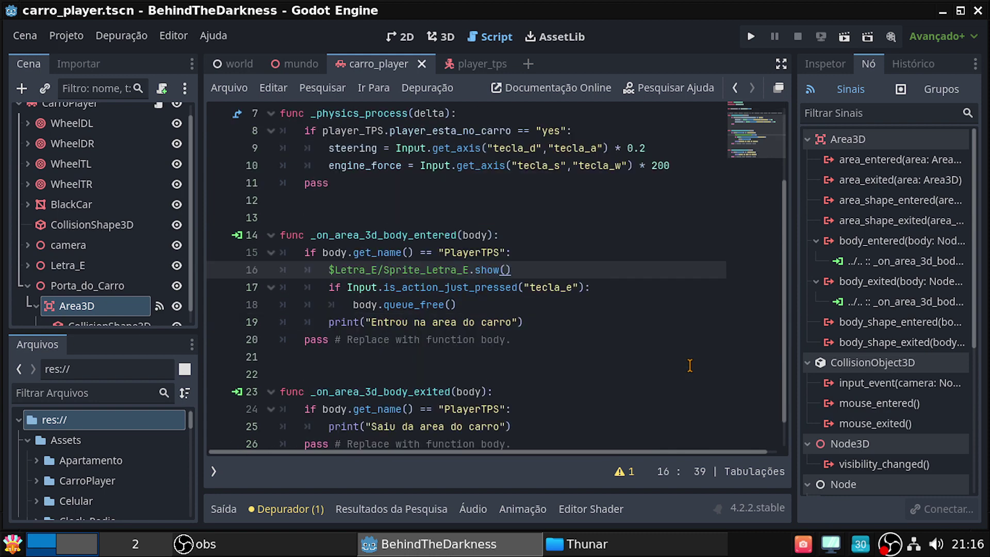
{"action": "scroll", "coordinate": [690, 366], "scroll_direction": "down", "scroll_amount": 1}
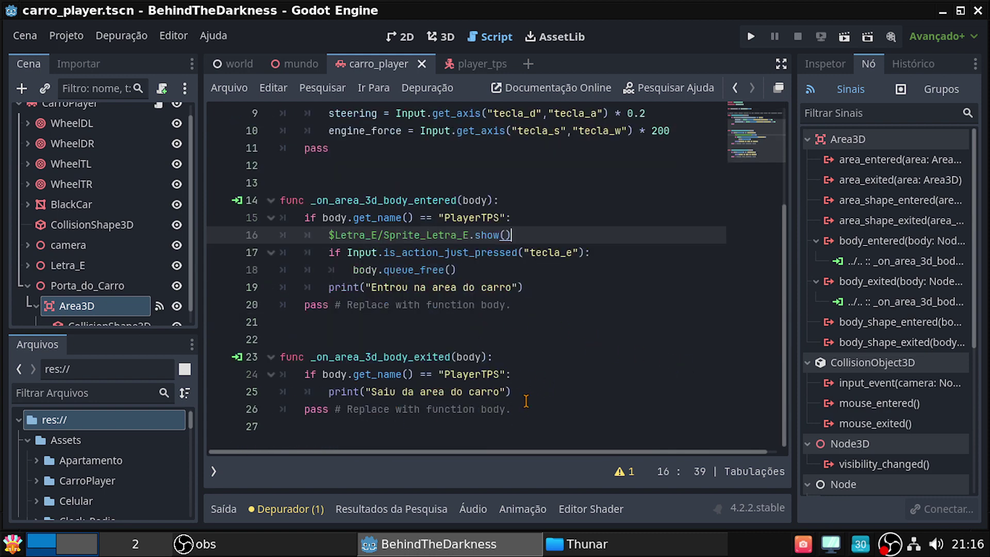
{"action": "left_click", "coordinate": [547, 376]}
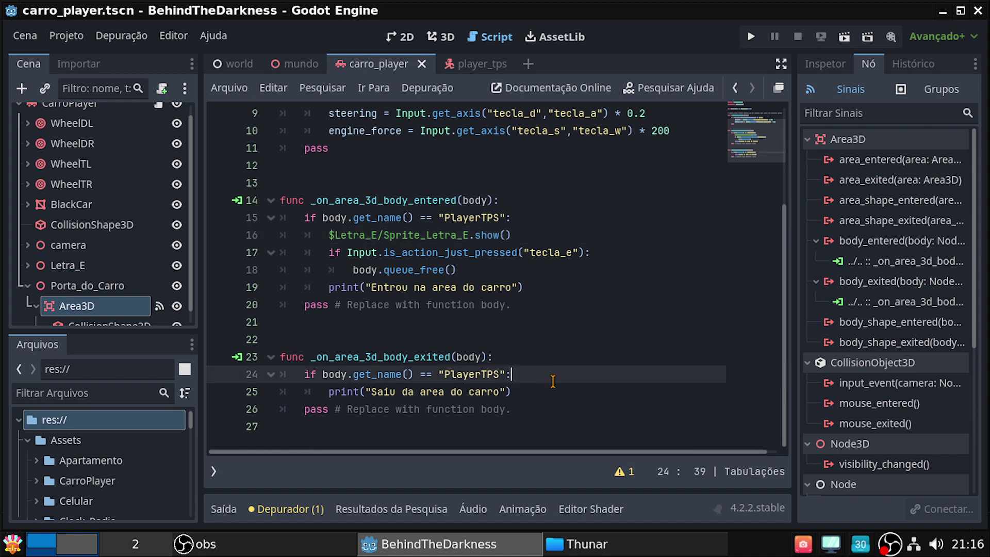
{"action": "key", "text": "Return"}
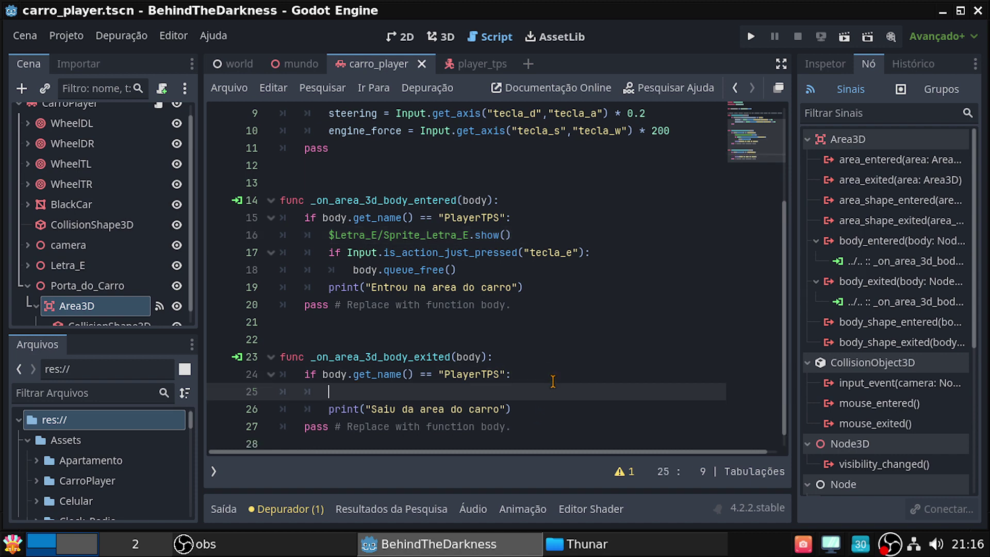
{"action": "key", "text": "BackSpace"}
{"action": "key", "text": "BackSpace"}
{"action": "key", "text": "BackSpace"}
{"action": "key", "text": "Down"}
{"action": "key", "text": "Return"}
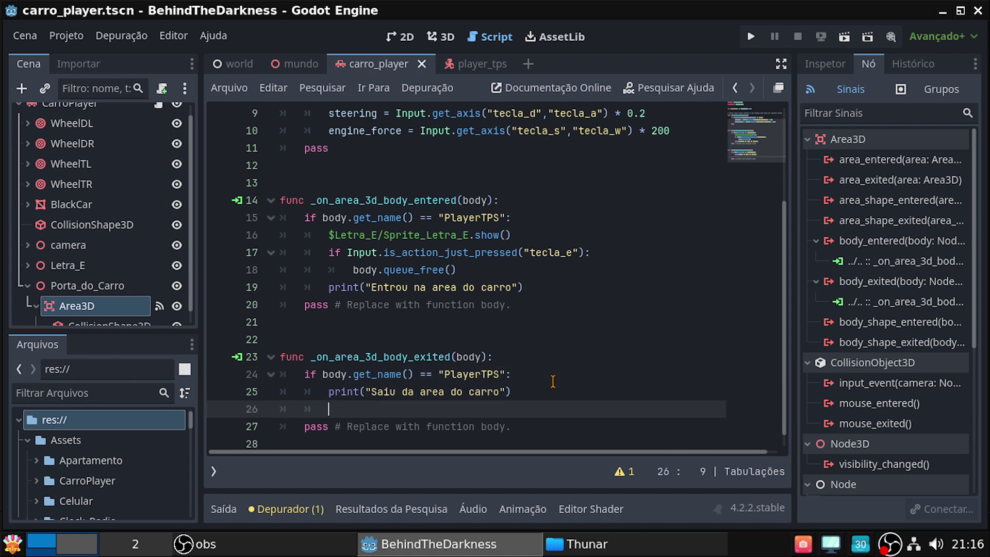
{"action": "type", "text": "$"}
{"action": "type", "text": "l"}
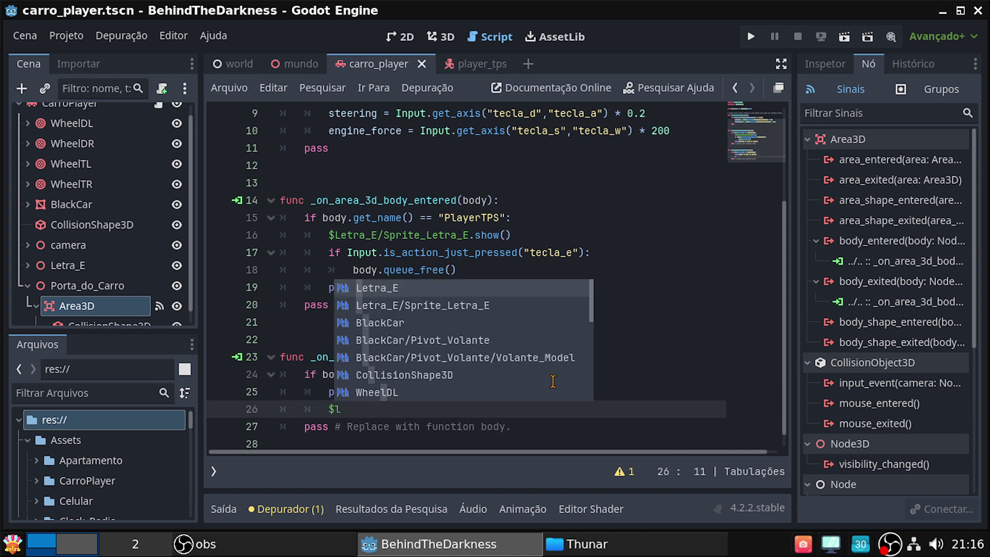
{"action": "key", "text": "Down"}
{"action": "key", "text": "Return"}
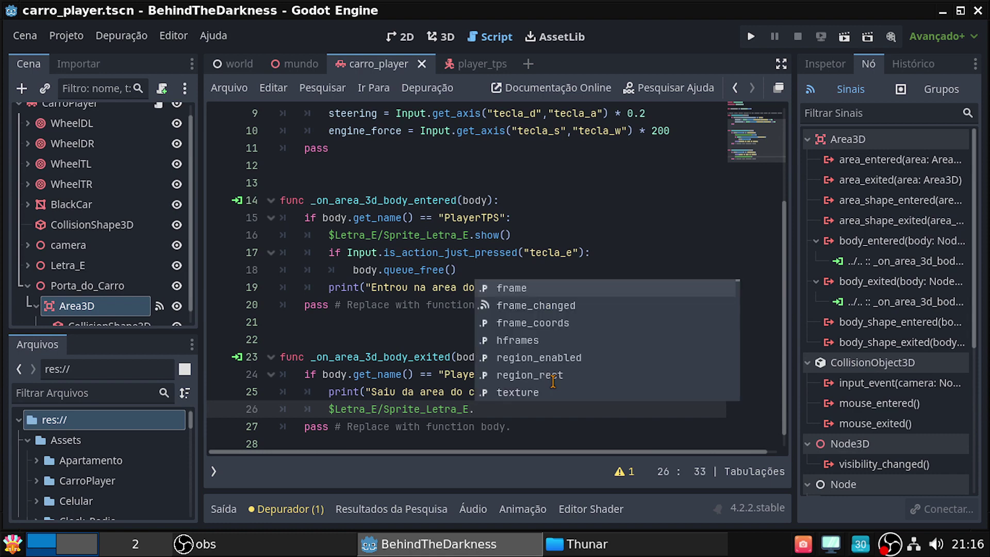
{"action": "type", "text": "ho"}
{"action": "key", "text": "BackSpace"}
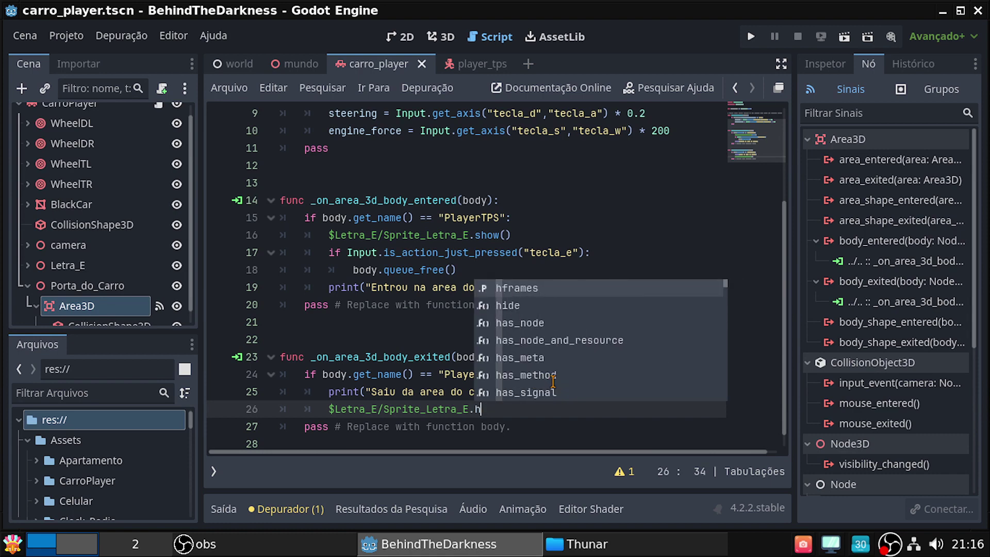
{"action": "type", "text": "id"}
{"action": "key", "text": "Return"}
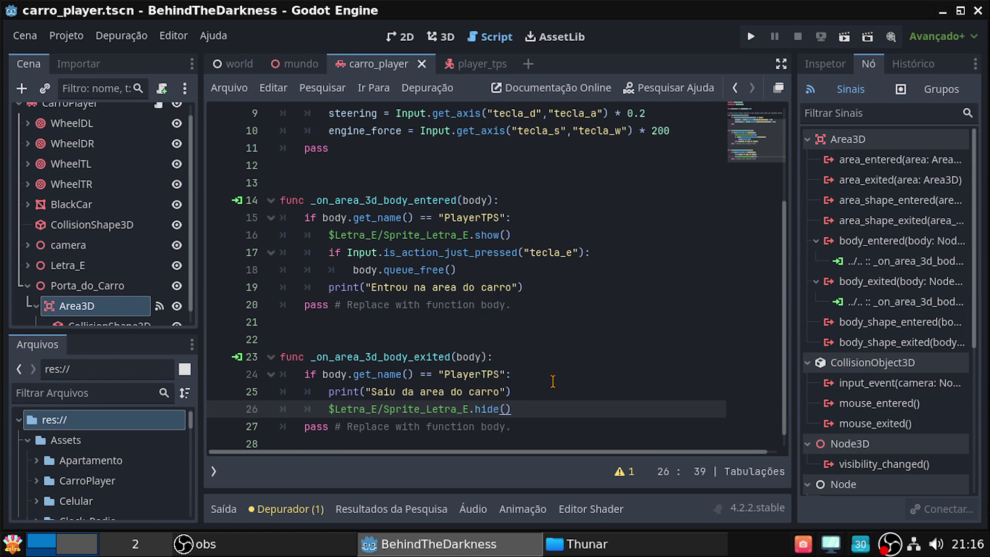
{"action": "key", "text": "ctrl+s"}
Comment out body.queue_free(), indent the entry print under the tecla_e check, and save
{"action": "left_click", "coordinate": [354, 270]}
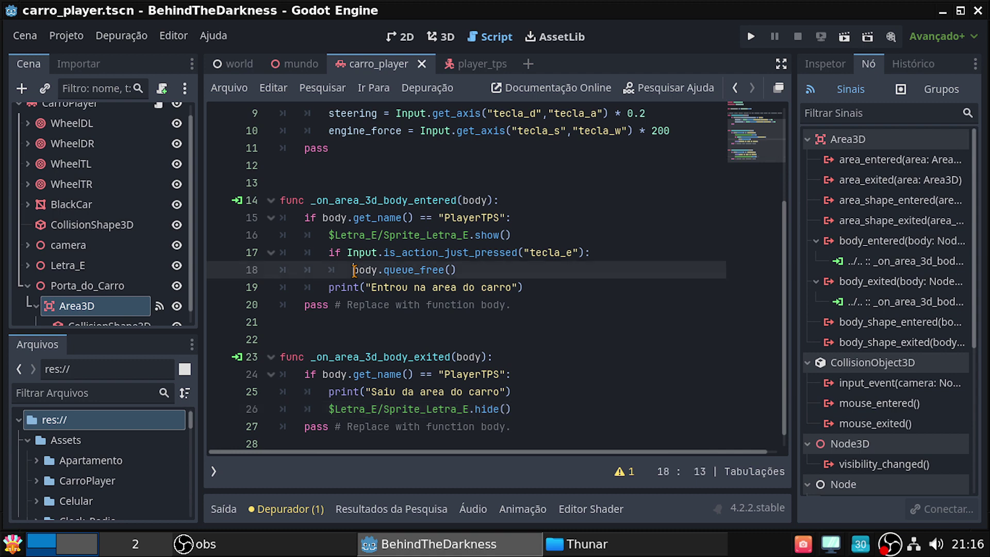
{"action": "type", "text": "#"}
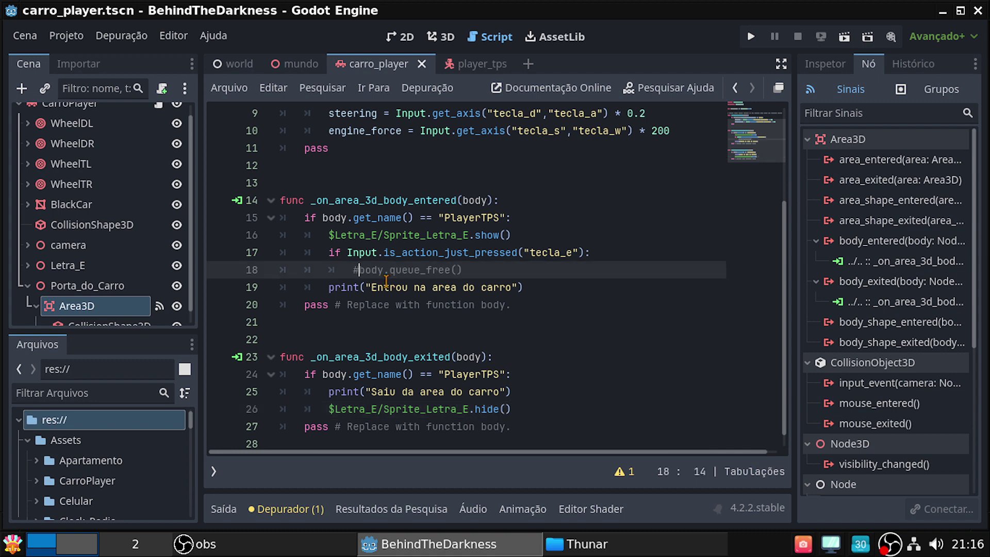
{"action": "key", "text": "Down"}
{"action": "key", "text": "Tab"}
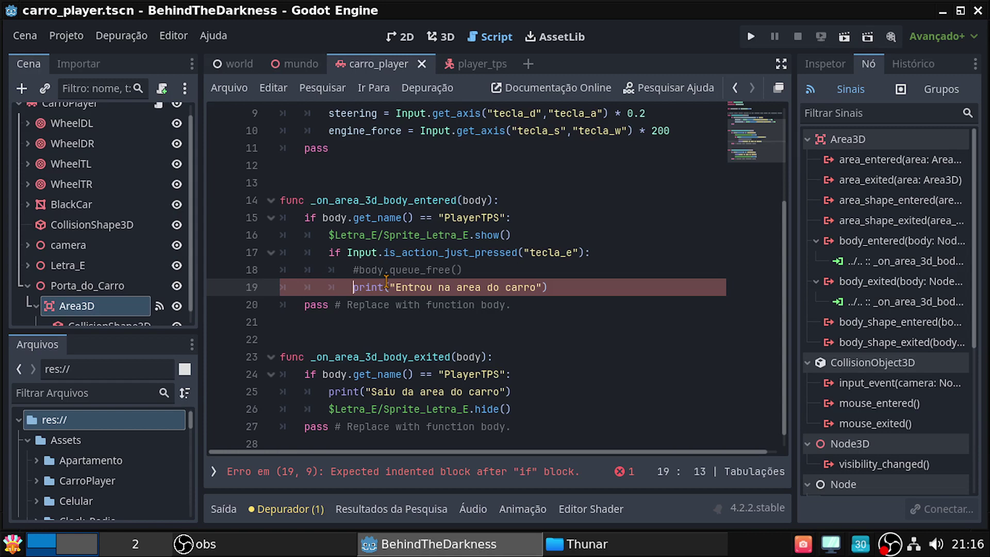
{"action": "key", "text": "ctrl+s"}
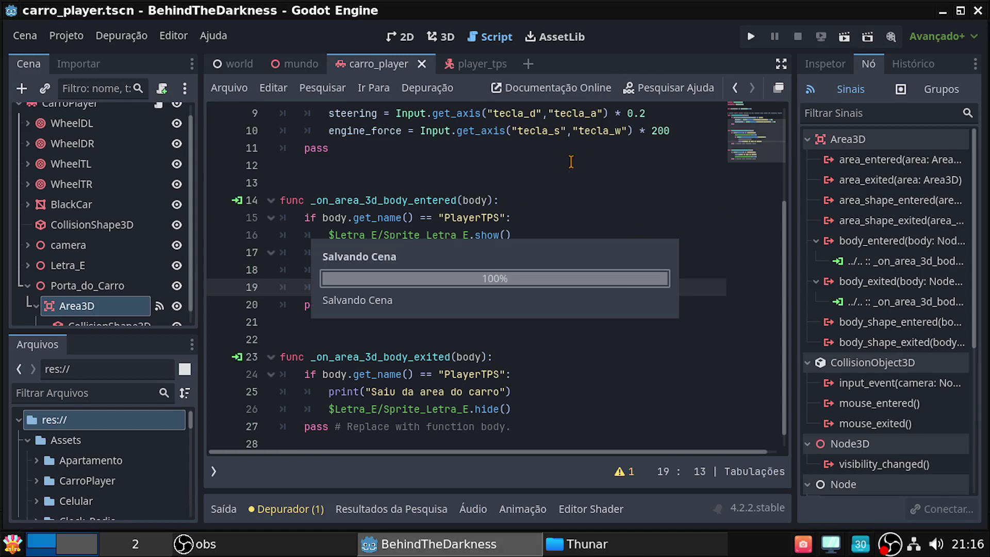
{"action": "left_click", "coordinate": [290, 66]}
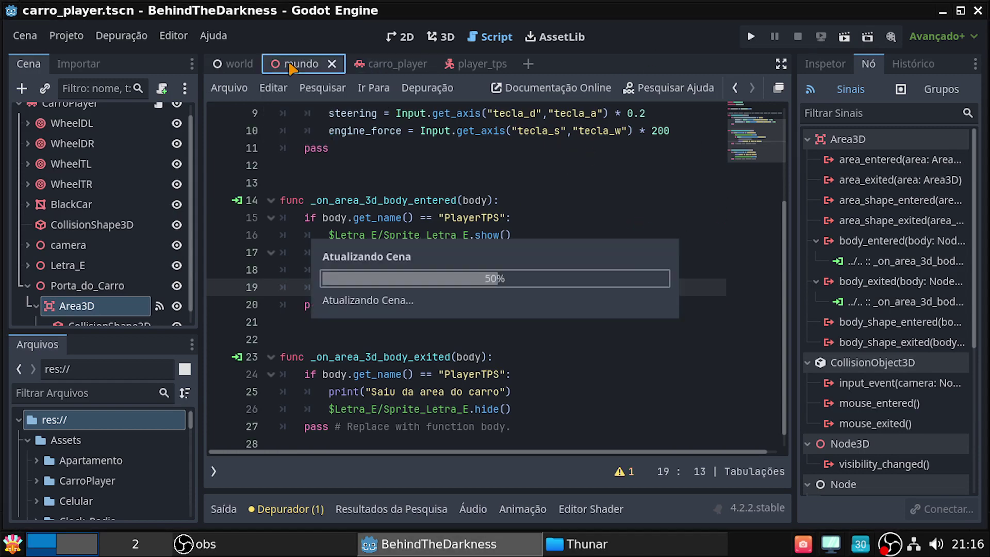
Run the current scene, steer with WASD and camera drags to reach the car's E prompt, then stop
{"action": "left_click", "coordinate": [844, 37]}
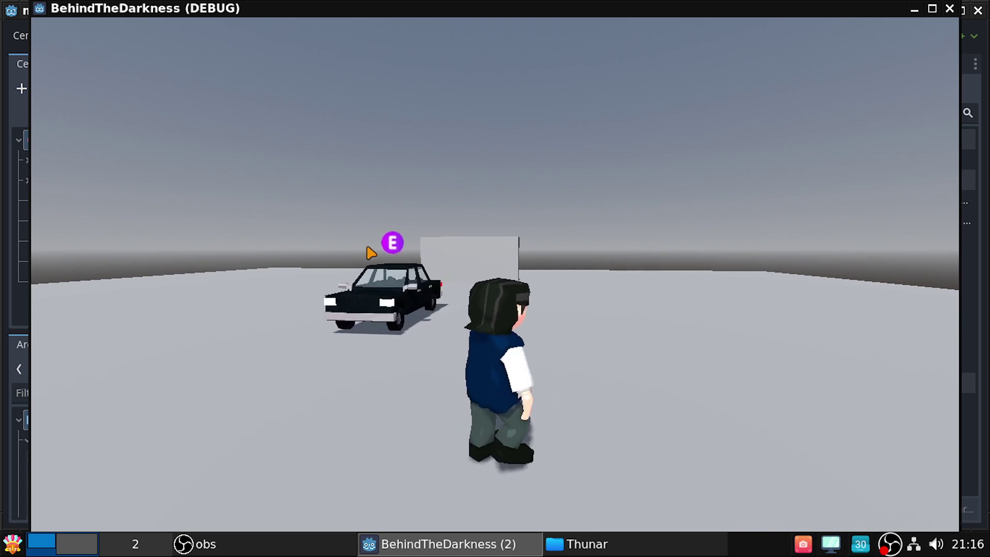
{"action": "key", "text": "w"}
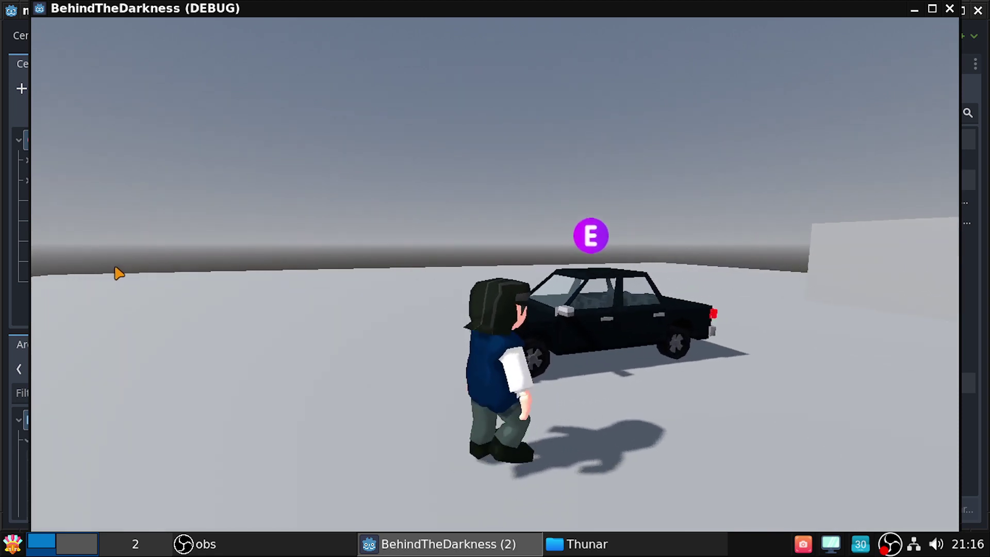
{"action": "key", "text": "s"}
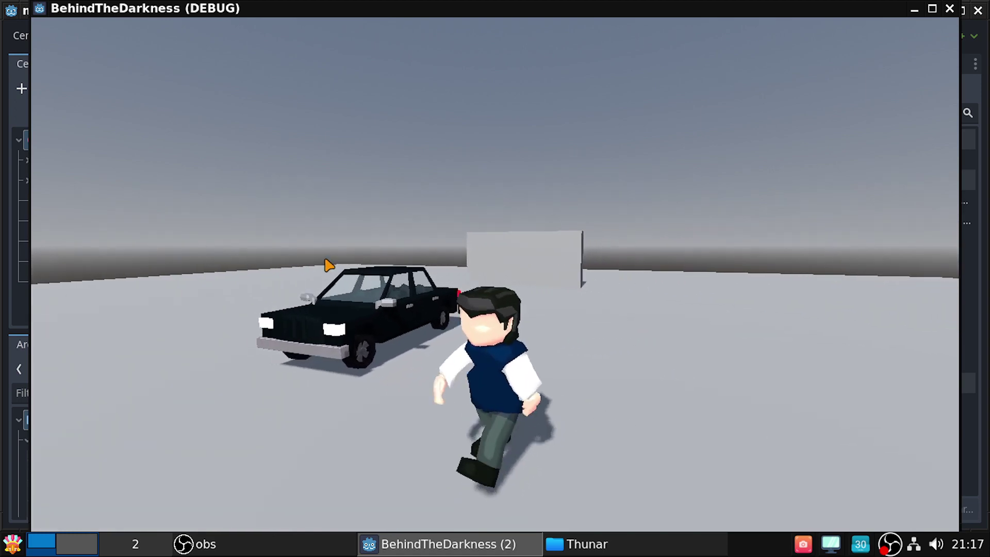
{"action": "key", "text": "d"}
{"action": "left_click_drag", "start_coordinate": [297, 284], "coordinate": [69, 288]}
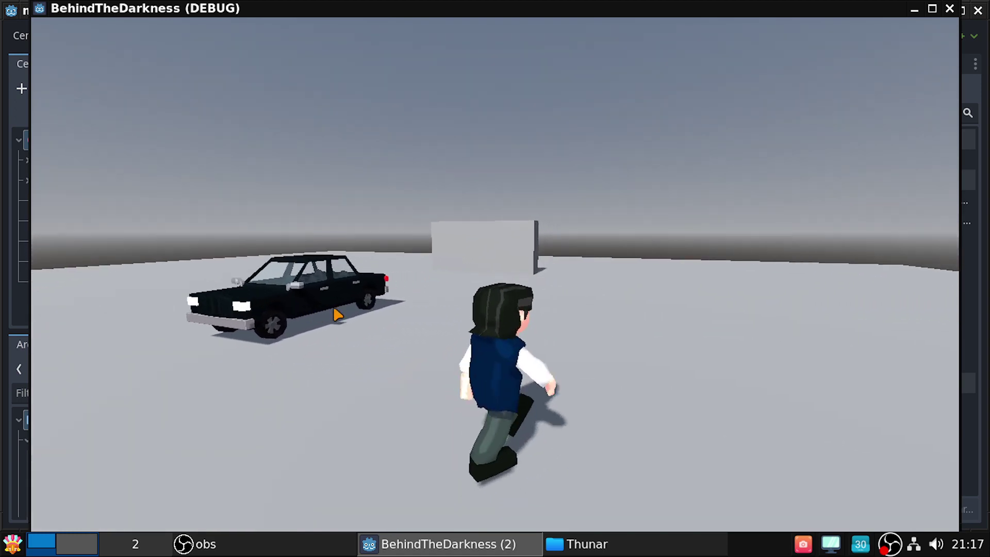
{"action": "key", "text": "w"}
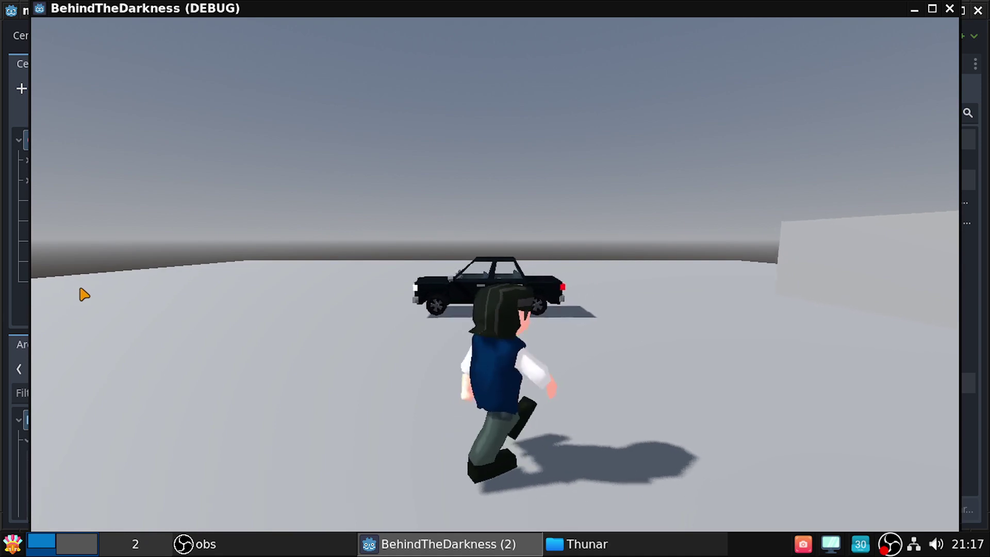
{"action": "mouse_move", "coordinate": [88, 301]}
{"action": "left_mouse_down"}
{"action": "mouse_move", "coordinate": [27, 294]}
{"action": "mouse_move", "coordinate": [133, 299]}
{"action": "mouse_move", "coordinate": [660, 426]}
{"action": "mouse_move", "coordinate": [565, 275]}
{"action": "left_mouse_up"}
{"action": "key", "text": "w"}
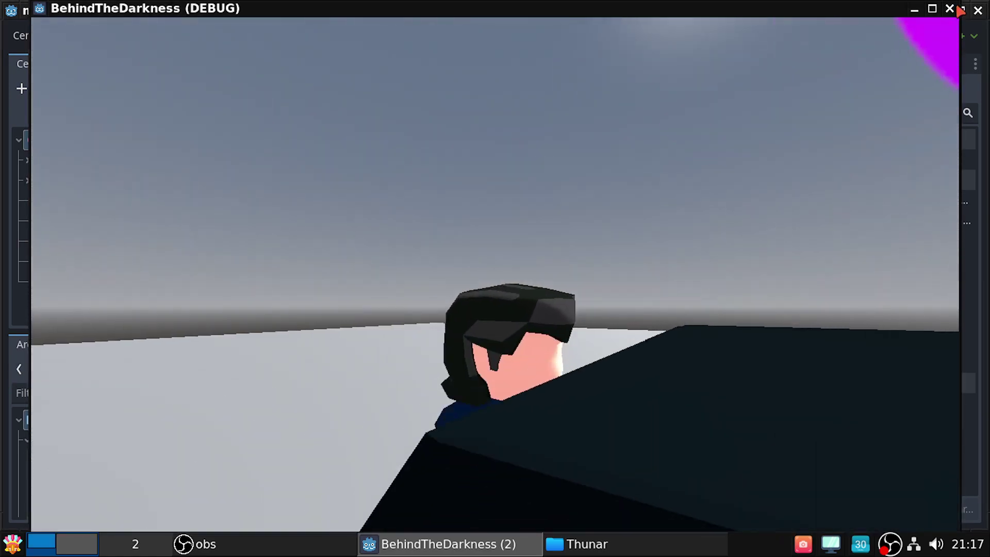
{"action": "left_click", "coordinate": [949, 8]}
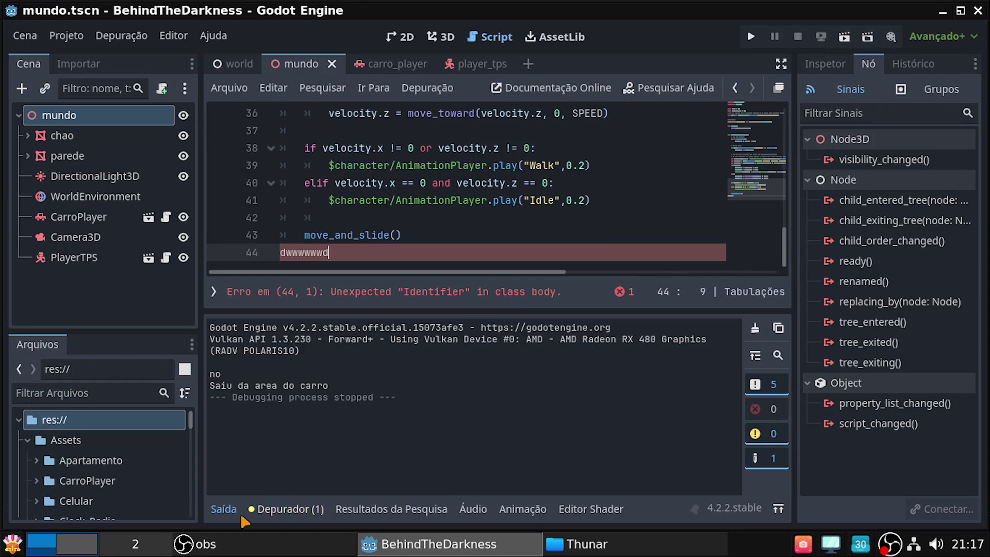
Delete the stray 'dwwwwwwd' text on line 44 of the open script
{"action": "left_click", "coordinate": [230, 510]}
{"action": "left_click", "coordinate": [413, 414]}
{"action": "left_click", "coordinate": [401, 426]}
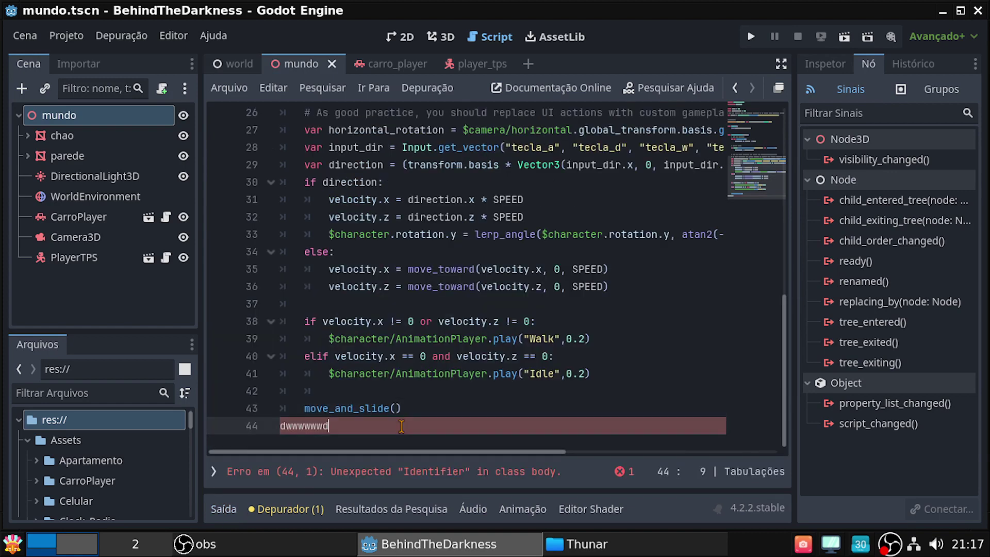
{"action": "key", "text": "BackSpace"}
{"action": "key", "text": "BackSpace"}
{"action": "key", "text": "BackSpace"}
{"action": "key", "text": "BackSpace"}
{"action": "key", "text": "BackSpace"}
{"action": "key", "text": "BackSpace"}
{"action": "key", "text": "BackSpace"}
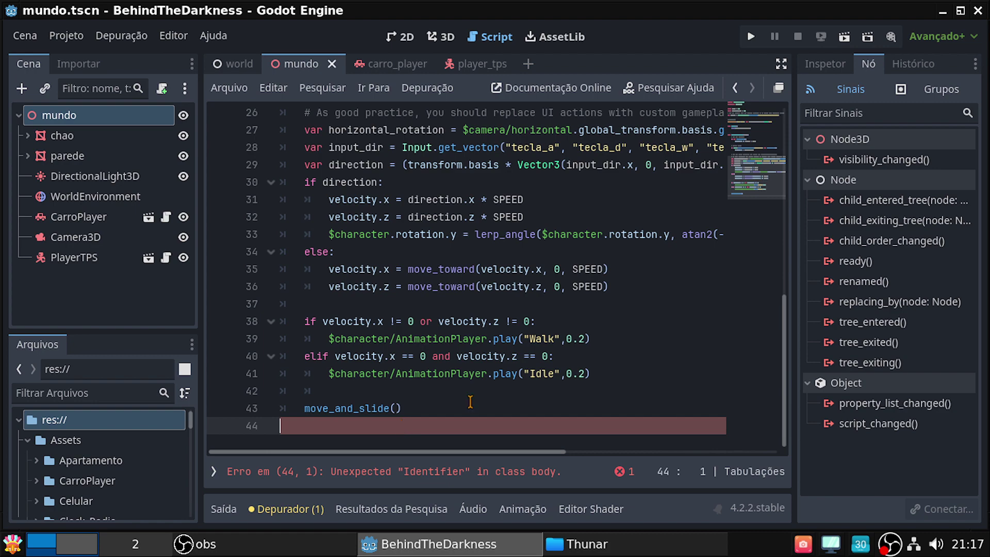
{"action": "scroll", "coordinate": [639, 375], "scroll_direction": "up", "scroll_amount": 2}
{"action": "scroll", "coordinate": [629, 366], "scroll_direction": "up", "scroll_amount": 5}
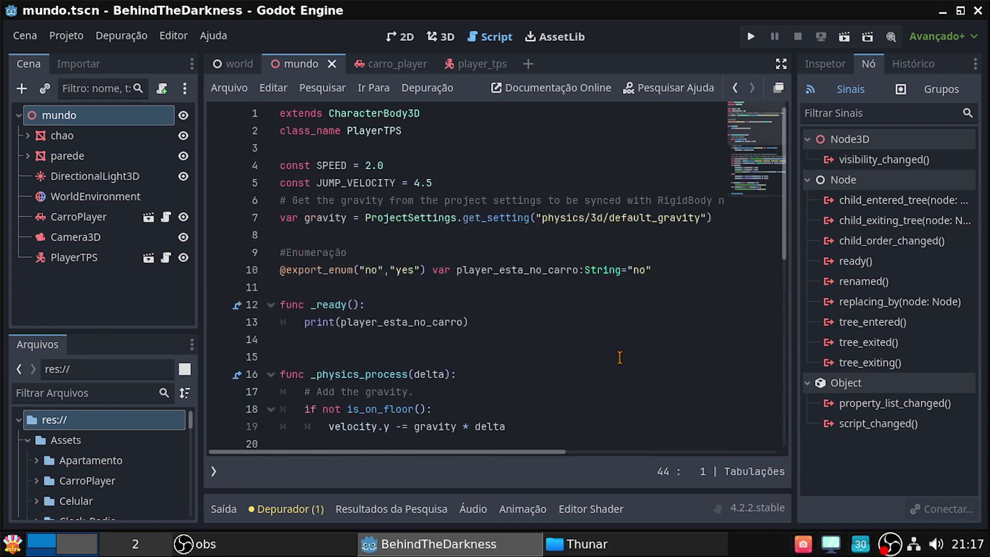
{"action": "scroll", "coordinate": [618, 357], "scroll_direction": "down", "scroll_amount": 1}
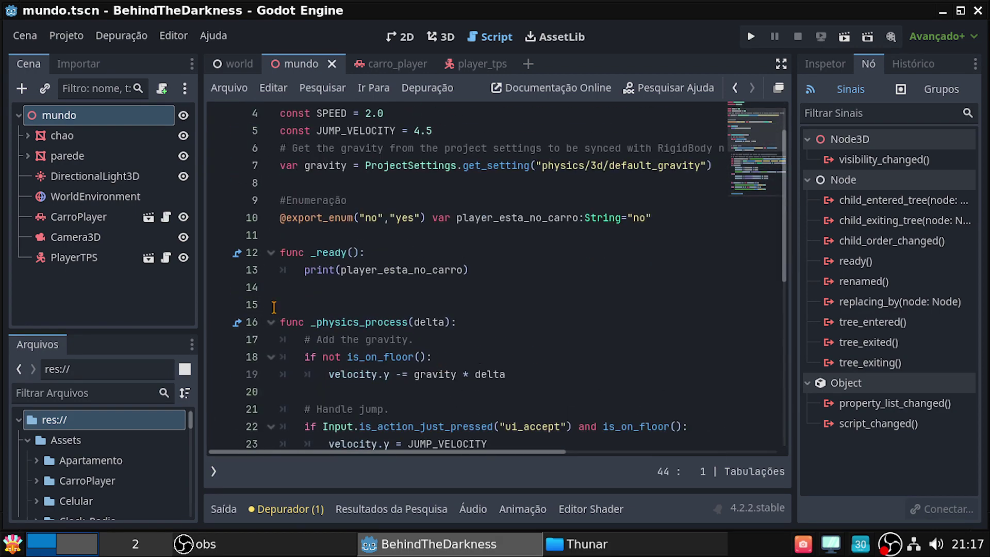
{"action": "left_click", "coordinate": [496, 267]}
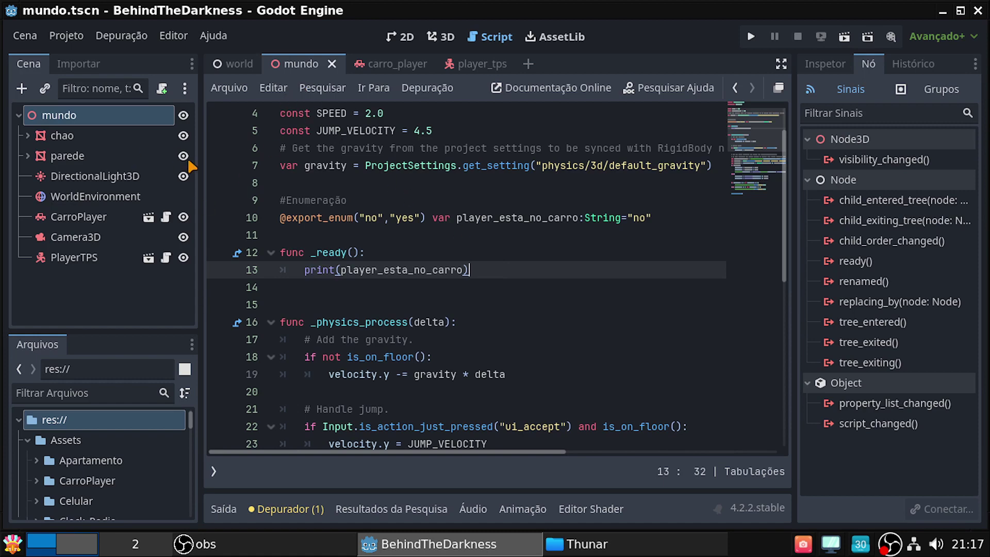
Select the mundo root node and bring up, then dismiss, its context menu
{"action": "right_click", "coordinate": [77, 116]}
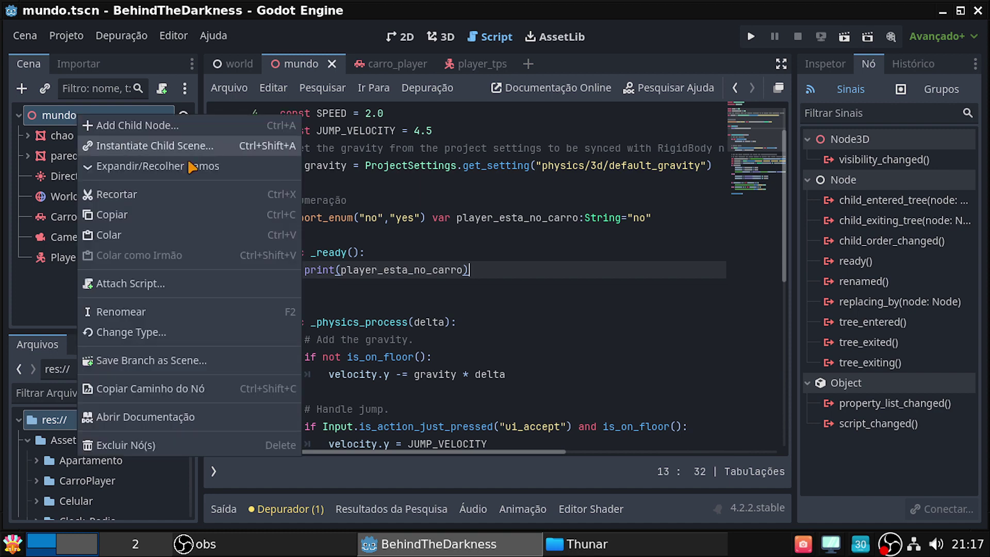
{"action": "left_click", "coordinate": [563, 270]}
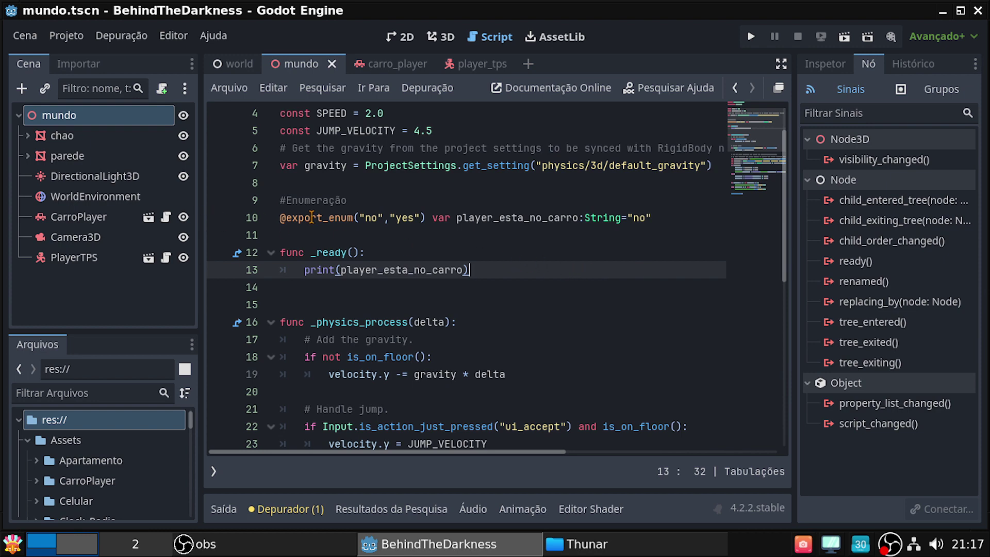
{"action": "right_click", "coordinate": [79, 114]}
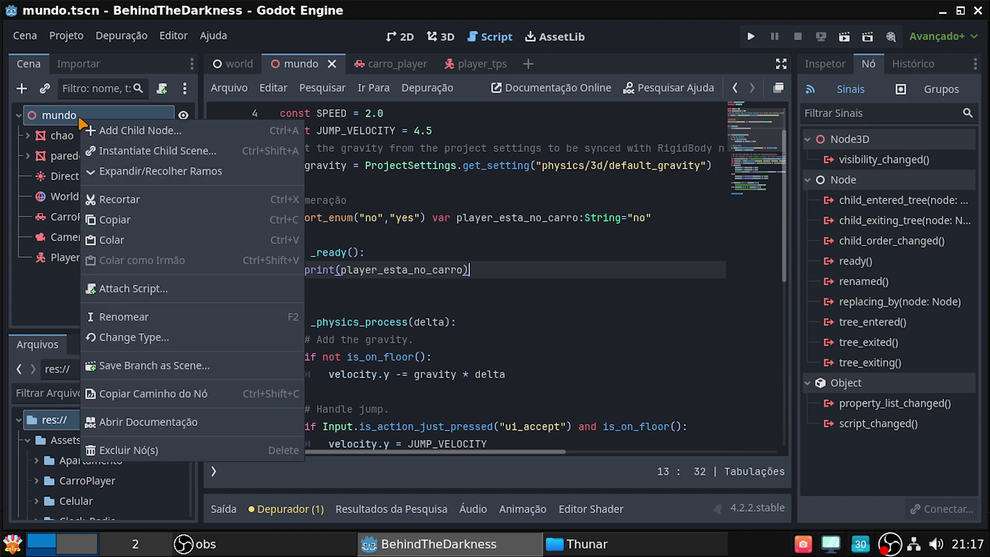
{"action": "left_click", "coordinate": [165, 94]}
Create mundo.gd and attach it to the mundo node
{"action": "left_click", "coordinate": [164, 90]}
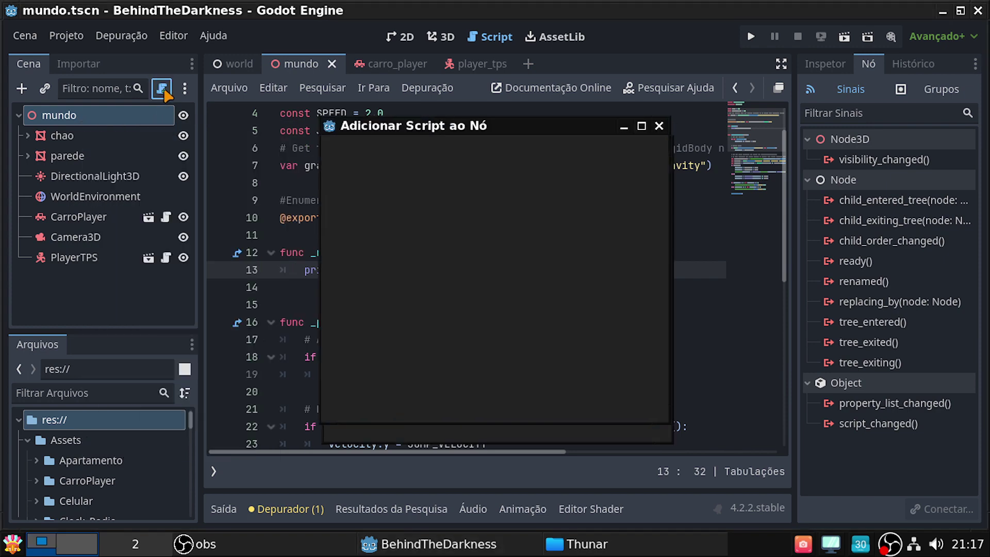
{"action": "left_click", "coordinate": [564, 408]}
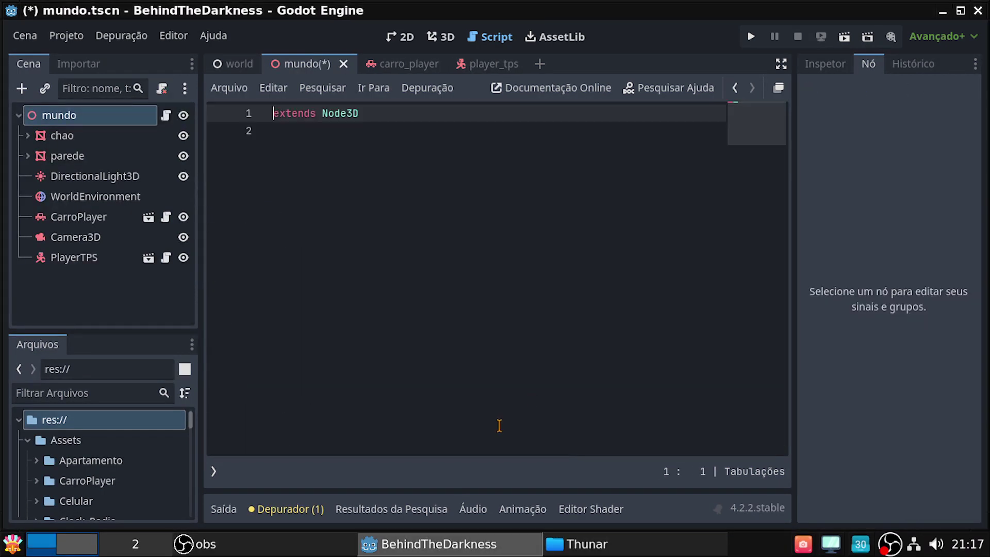
{"action": "key", "text": "Return"}
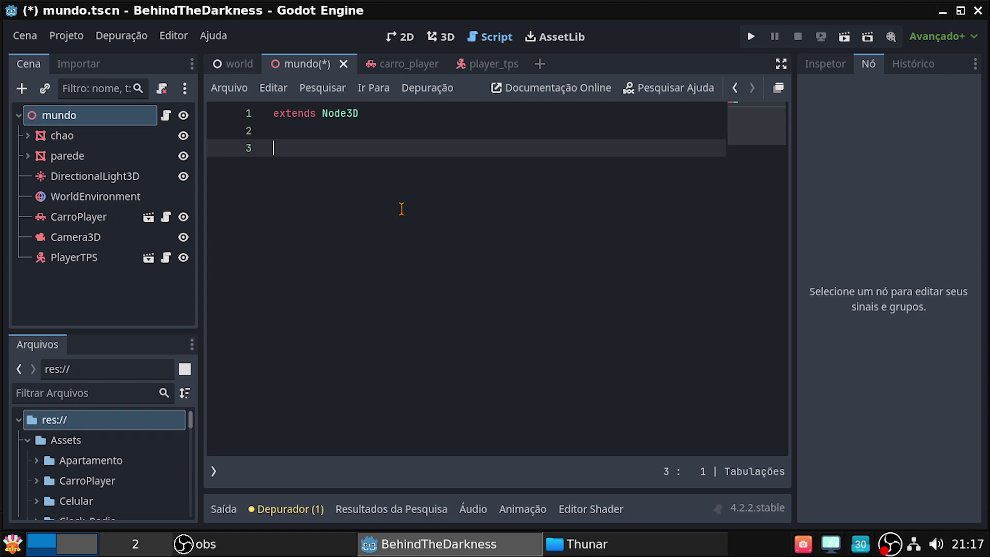
Write func _ready() containing Input.MOUSE_MODE_CAPTURED, then save the scene
{"action": "type", "text": "fu"}
{"action": "type", "text": "nc"}
{"action": "key", "text": "BackSpace"}
{"action": "type", "text": "_"}
{"action": "type", "text": "re"}
{"action": "key", "text": "Return"}
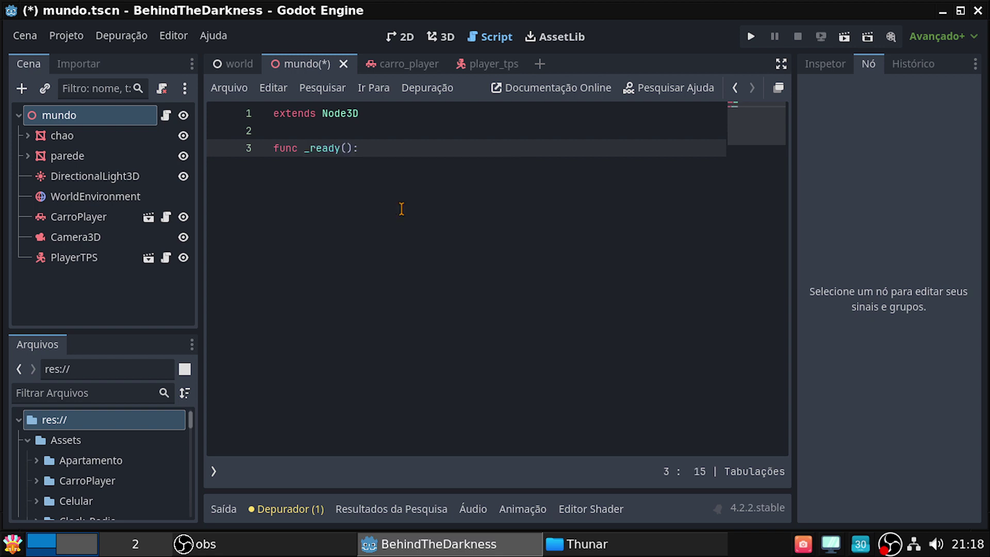
{"action": "key", "text": "Return"}
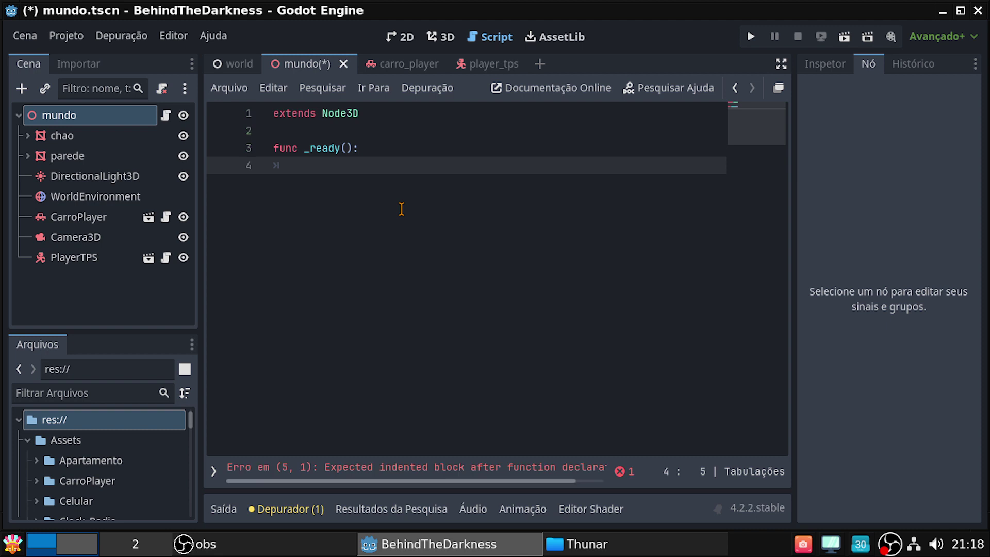
{"action": "type", "text": "in"}
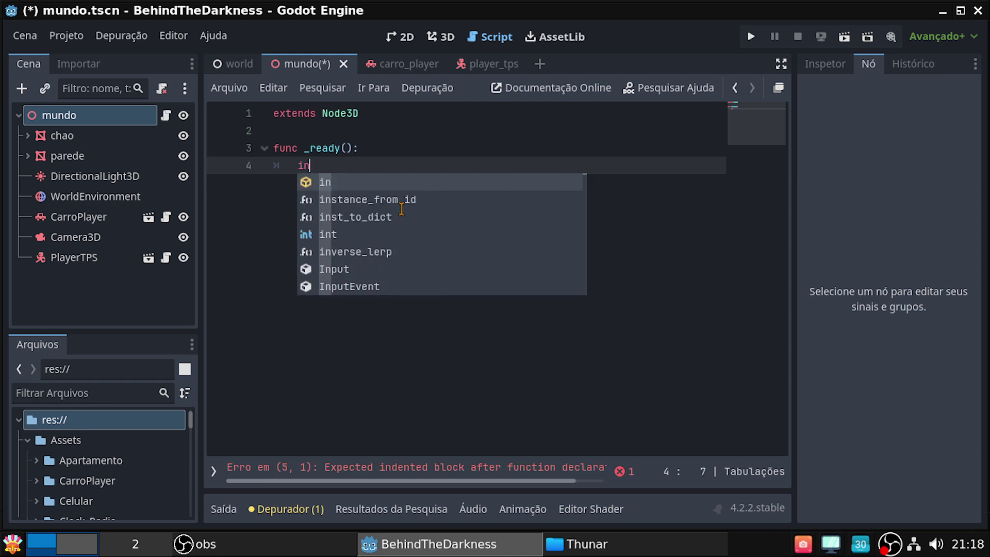
{"action": "type", "text": "p"}
{"action": "key", "text": "Return"}
{"action": "type", "text": "."}
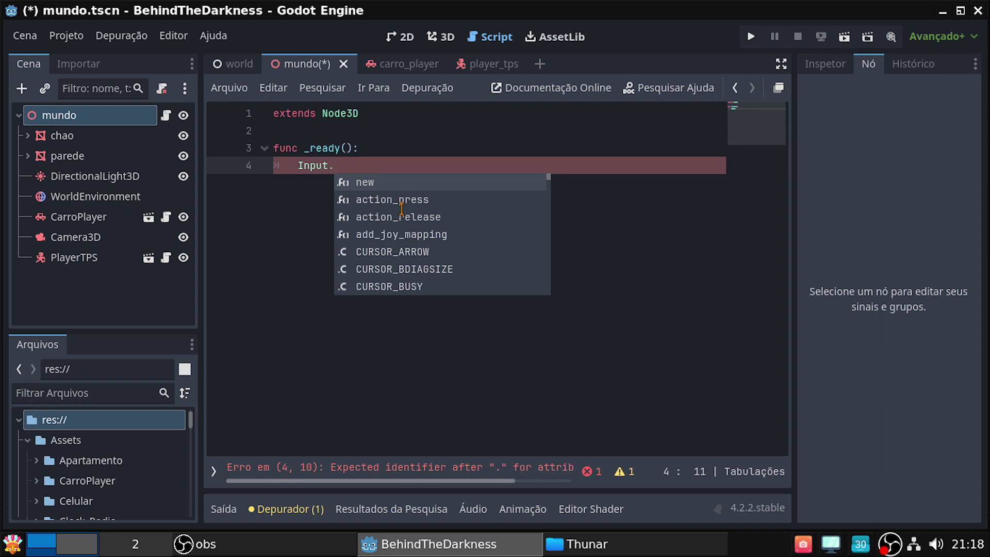
{"action": "type", "text": "MO"}
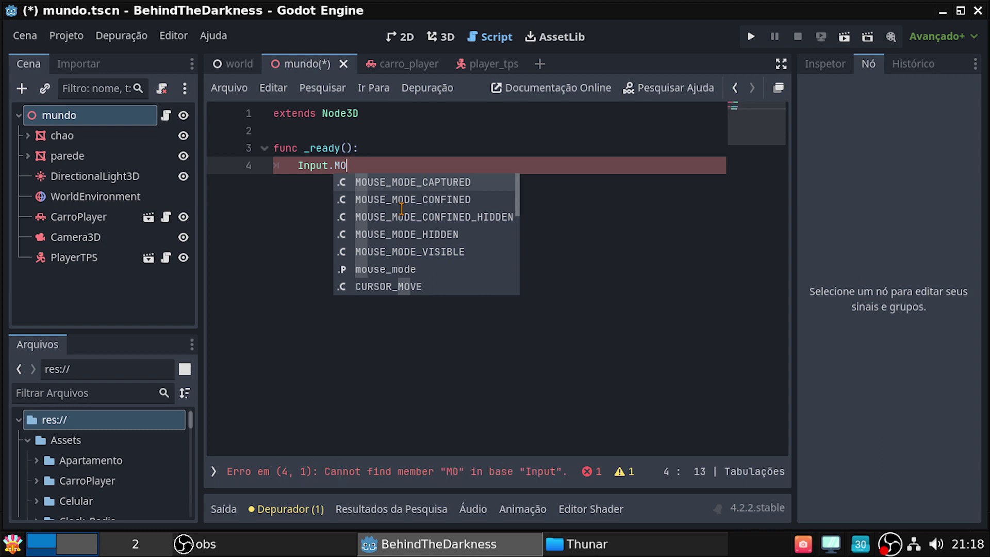
{"action": "key", "text": "Return"}
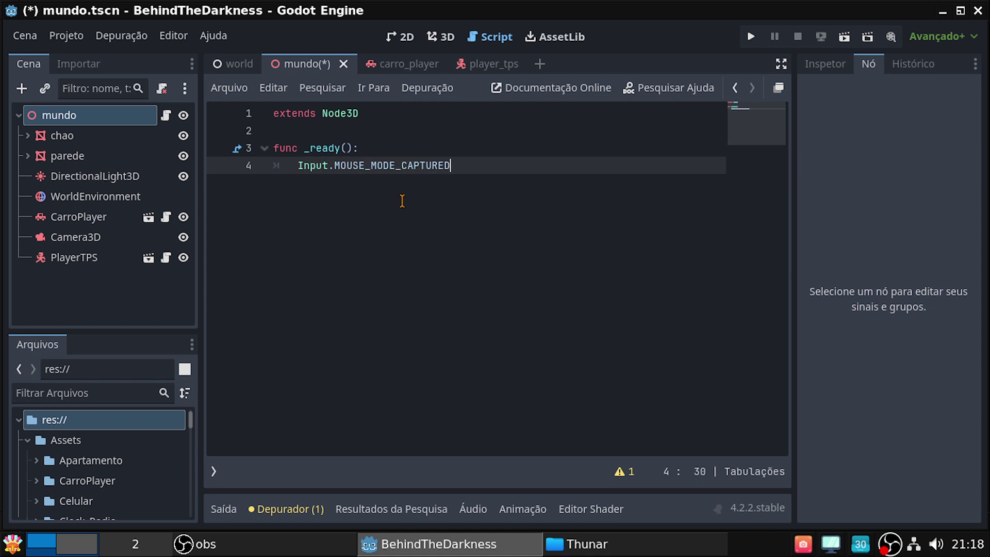
{"action": "key", "text": "ctrl+s"}
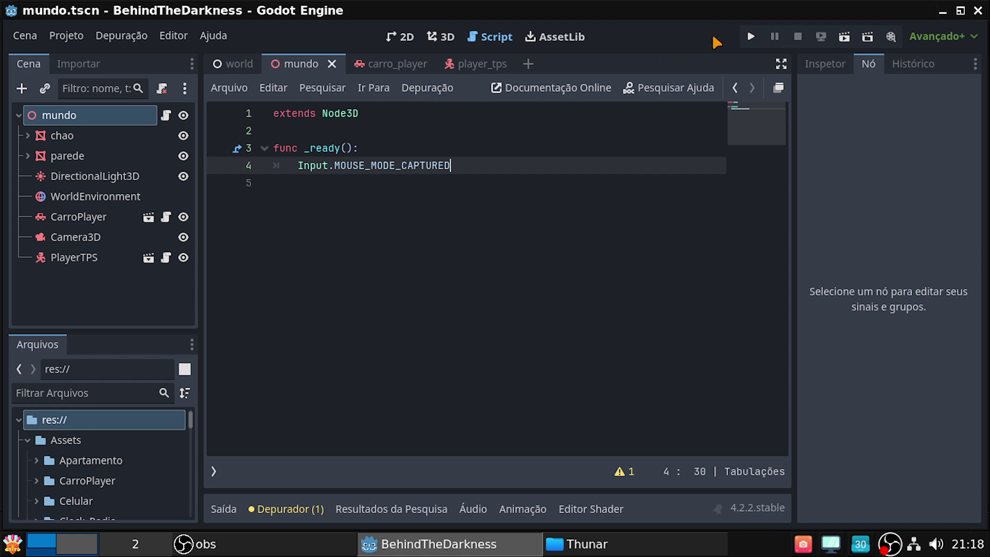
Run the mundo scene, walk the character toward the car with WASD, and resize the game window
{"action": "left_click", "coordinate": [844, 36]}
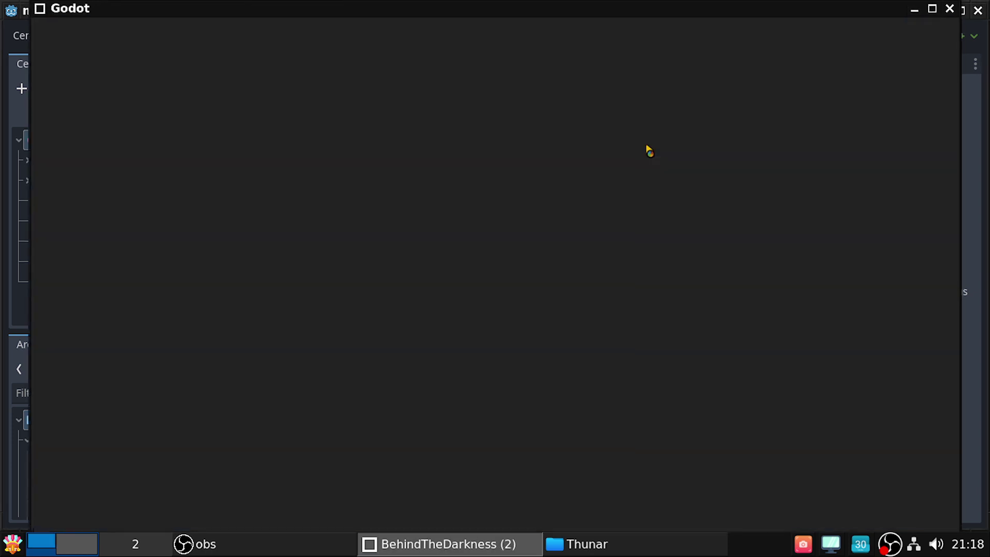
{"action": "key", "text": "d"}
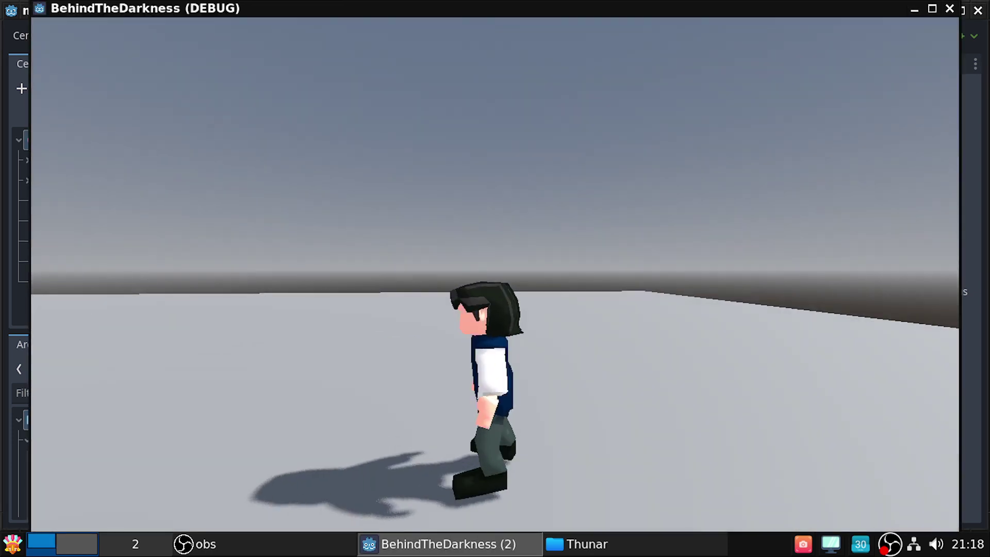
{"action": "key", "text": "w"}
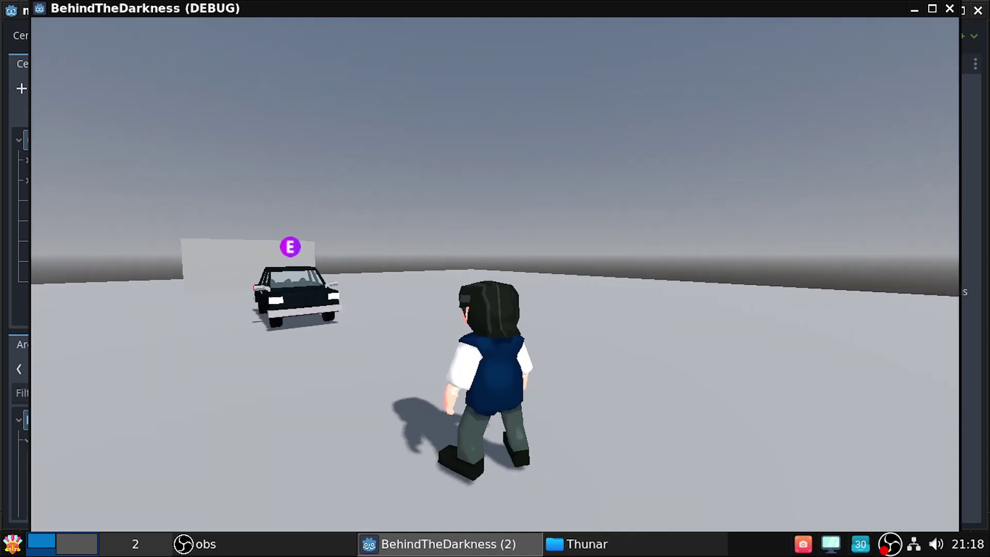
{"action": "key", "text": "d"}
{"action": "key", "text": "w"}
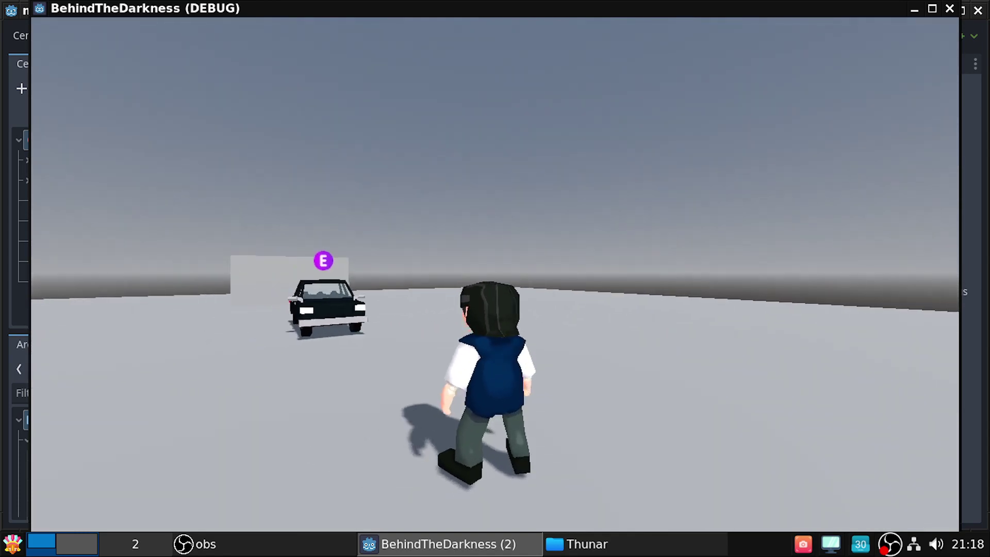
{"action": "key", "text": "super"}
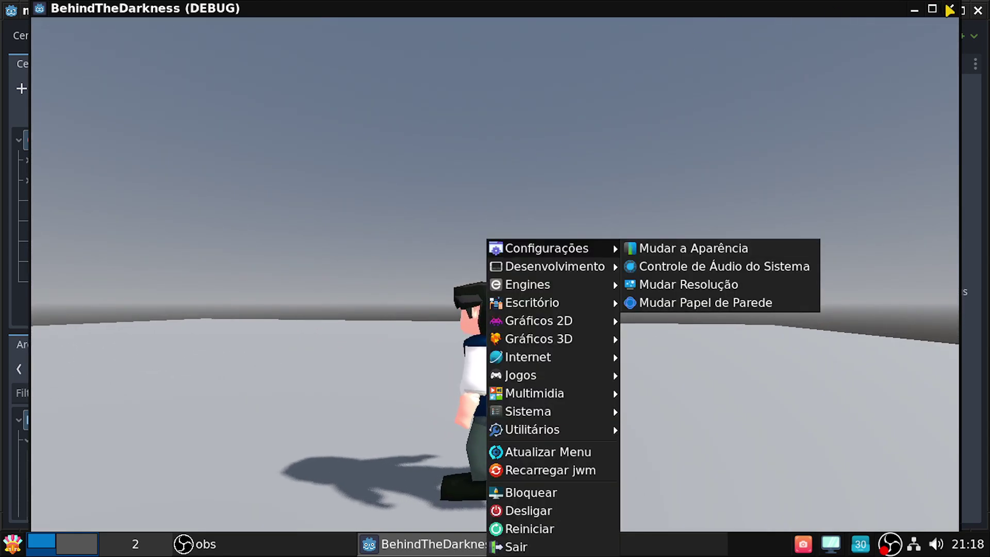
{"action": "key", "text": "Escape"}
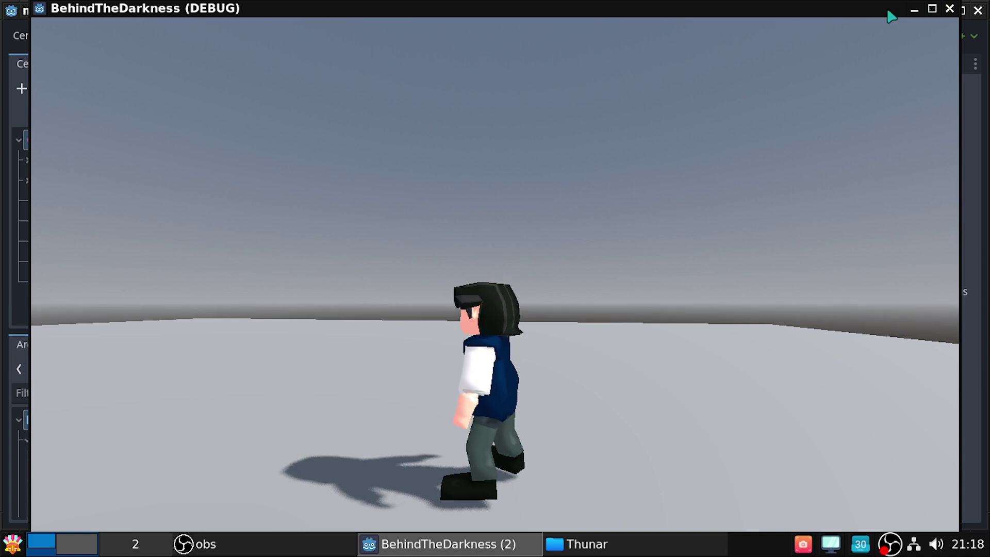
{"action": "key", "text": "a"}
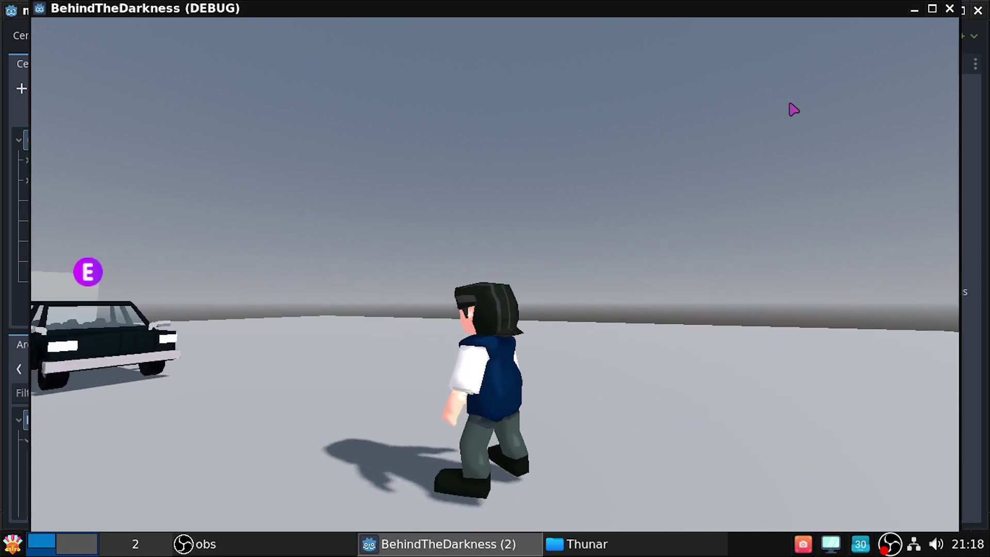
{"action": "double_click", "coordinate": [874, 10]}
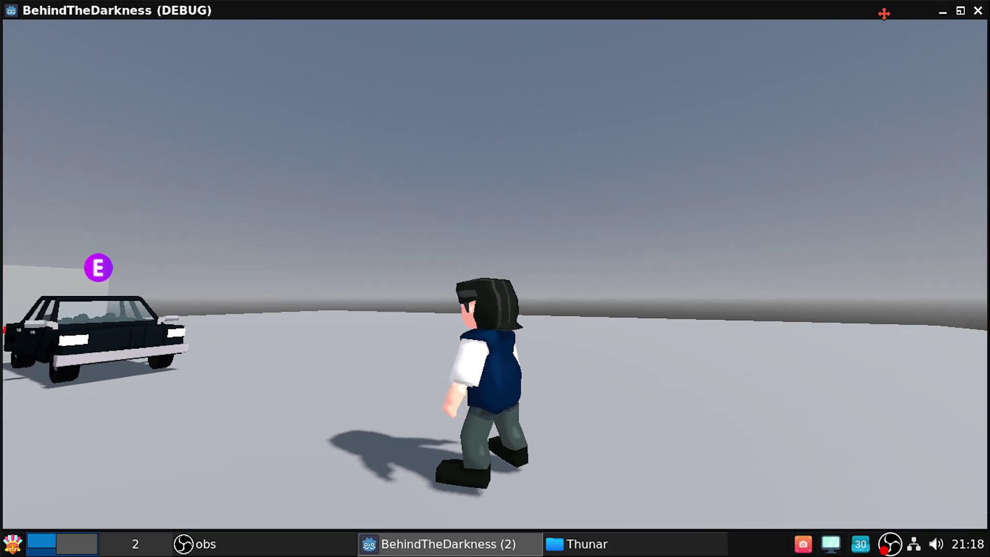
{"action": "left_click_drag", "start_coordinate": [883, 14], "coordinate": [883, 60]}
Stop the game, add an empty func _input(event): below _ready, then go to the world scene
{"action": "left_click", "coordinate": [899, 63]}
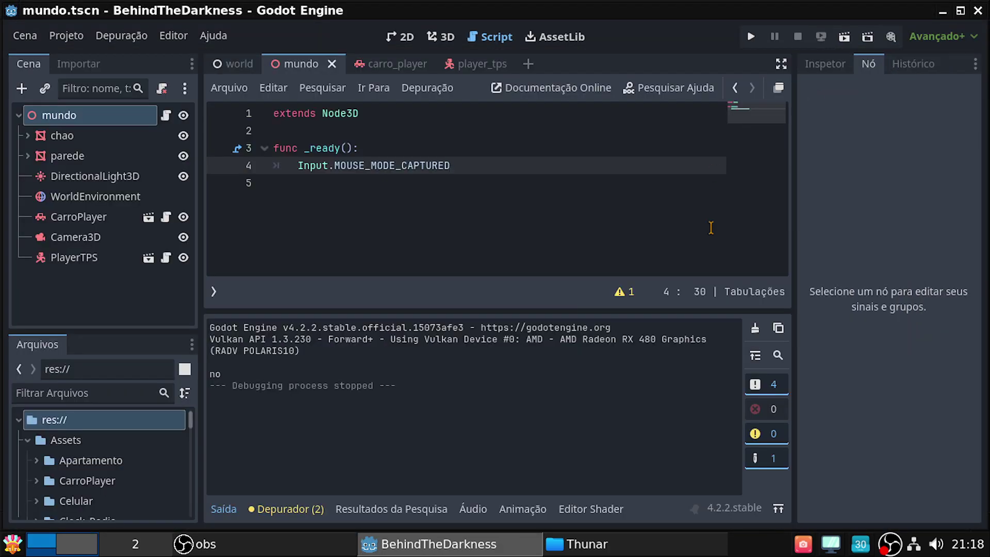
{"action": "left_click", "coordinate": [451, 205]}
{"action": "key", "text": "Return"}
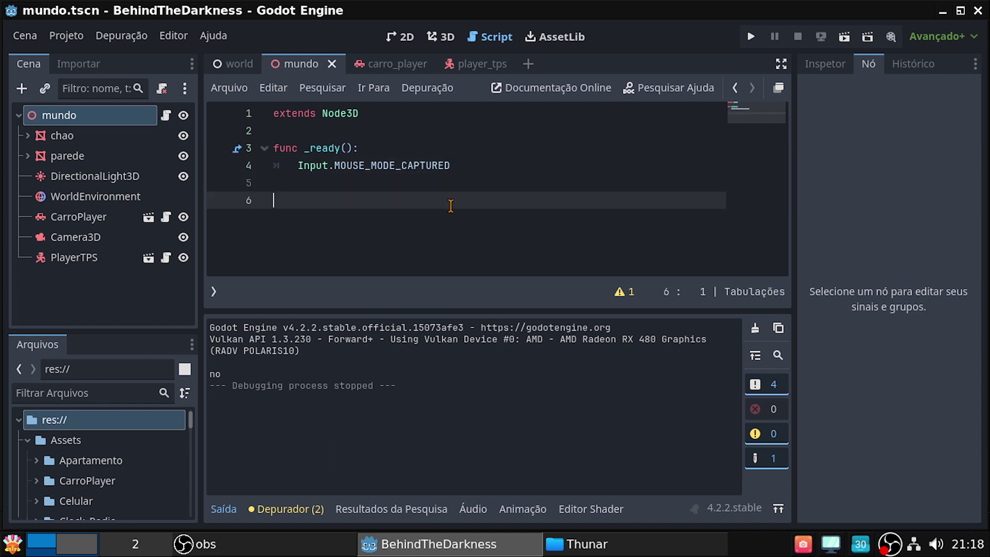
{"action": "type", "text": "fu"}
{"action": "type", "text": "nc "}
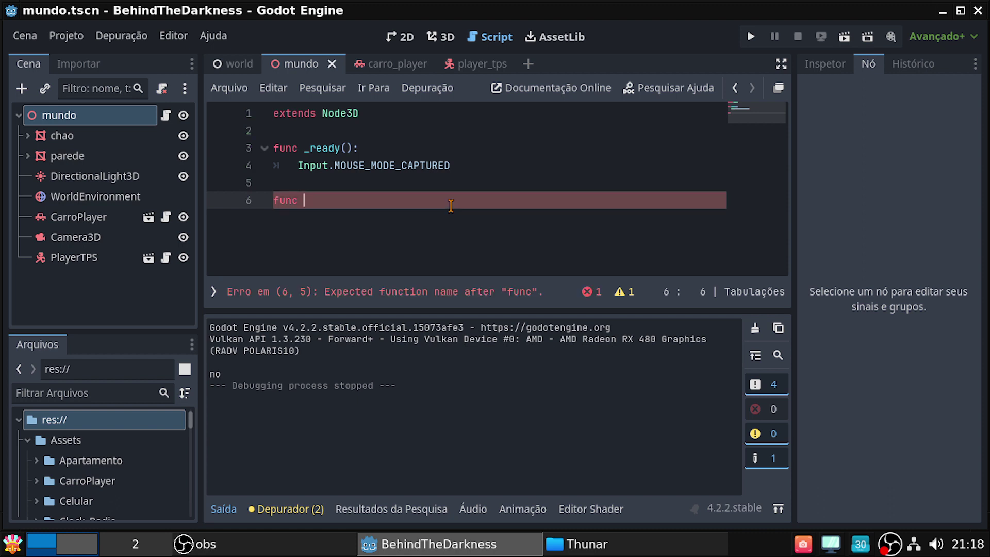
{"action": "type", "text": "_in"}
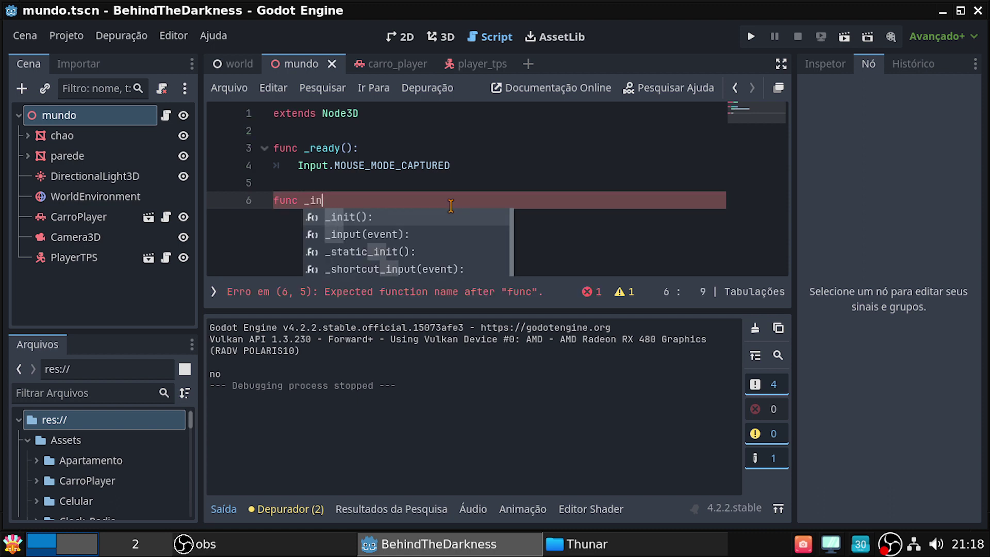
{"action": "key", "text": "Down"}
{"action": "key", "text": "Return"}
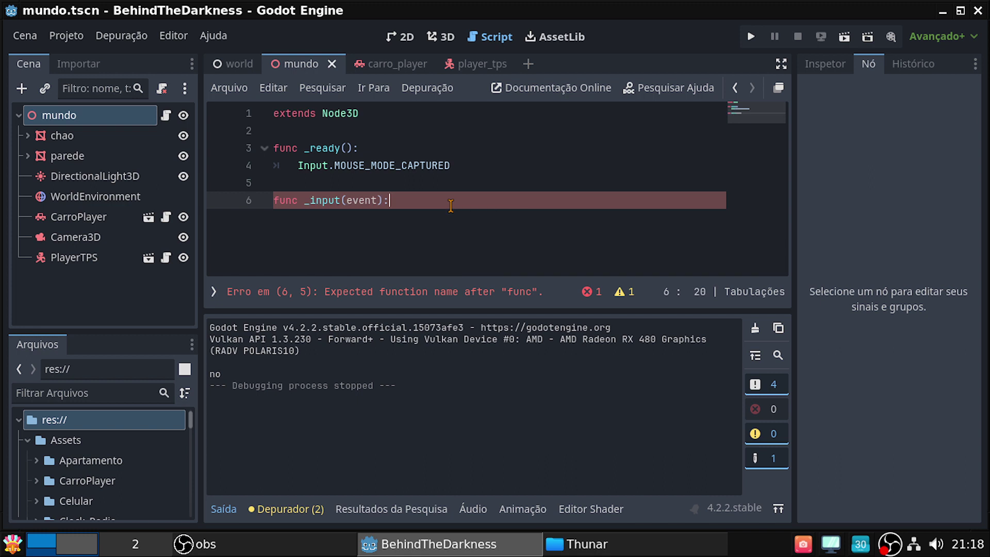
{"action": "key", "text": "Return"}
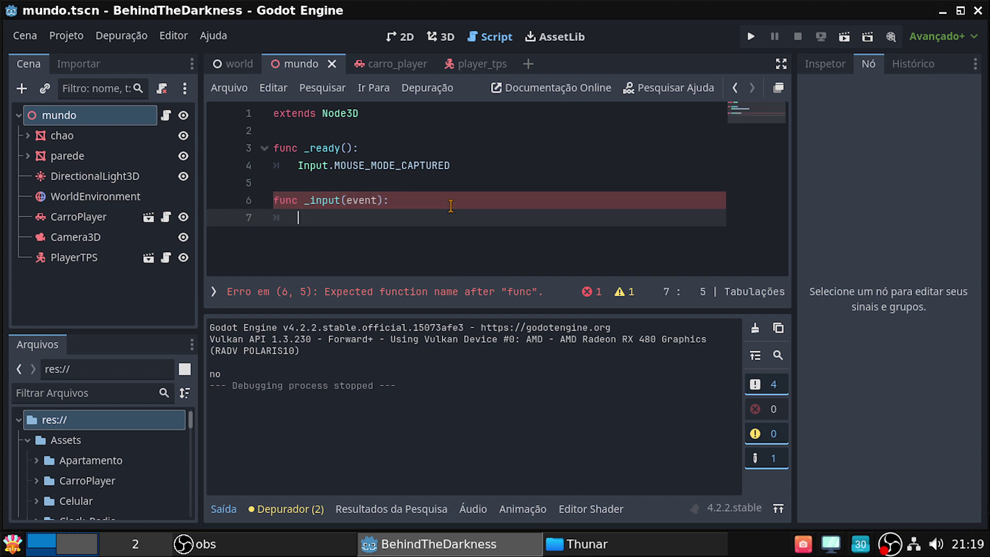
{"action": "left_click", "coordinate": [226, 503]}
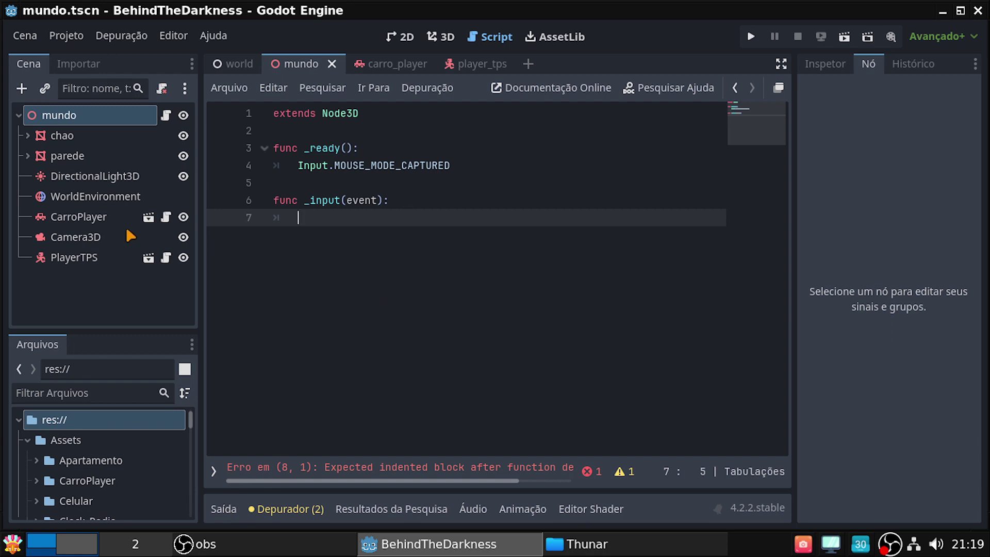
{"action": "left_click", "coordinate": [227, 63]}
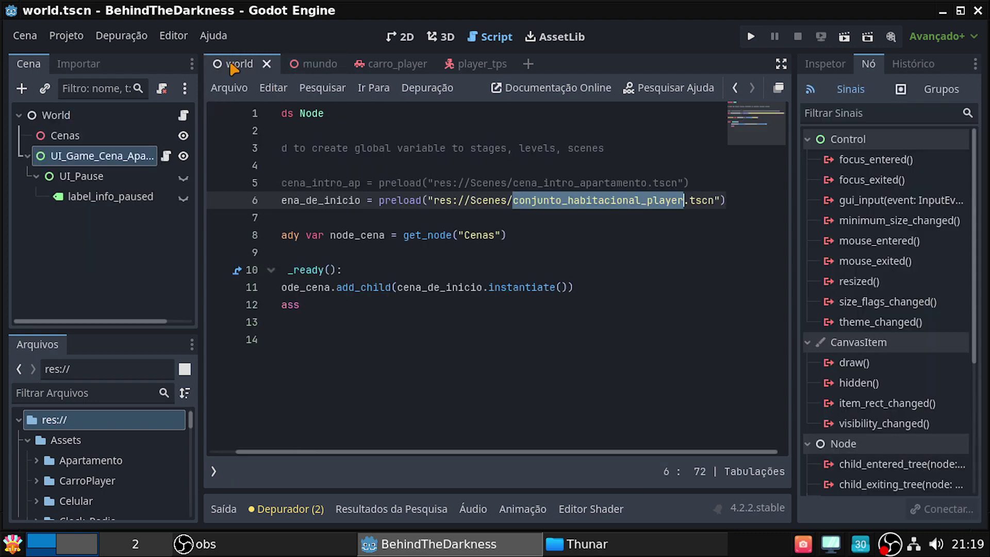
Select the pause and mouse-capture code (lines 16–28) in the UI node's script
{"action": "left_click", "coordinate": [166, 156]}
{"action": "left_click", "coordinate": [450, 247]}
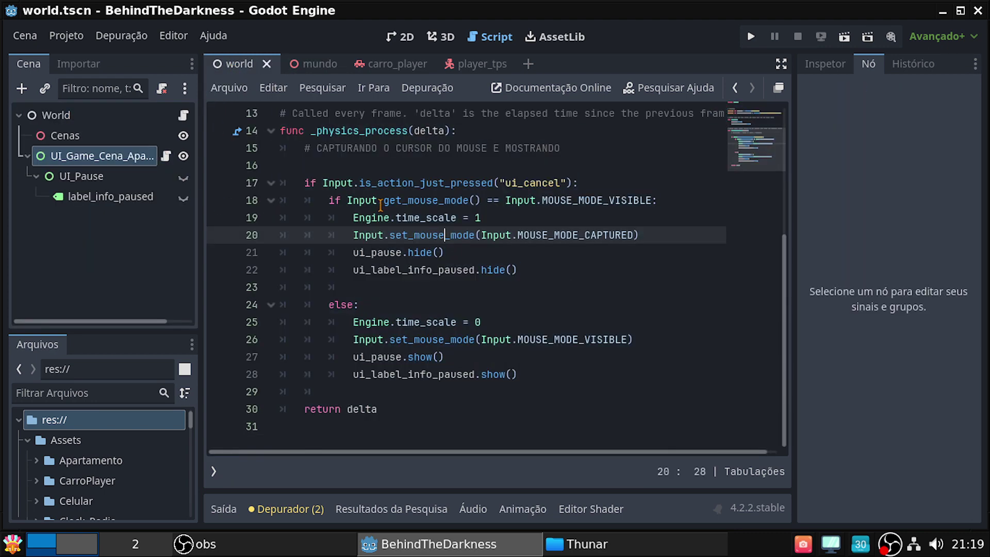
{"action": "mouse_move", "coordinate": [327, 167]}
{"action": "left_mouse_down"}
{"action": "mouse_move", "coordinate": [548, 278]}
{"action": "mouse_move", "coordinate": [606, 375]}
{"action": "left_mouse_up"}
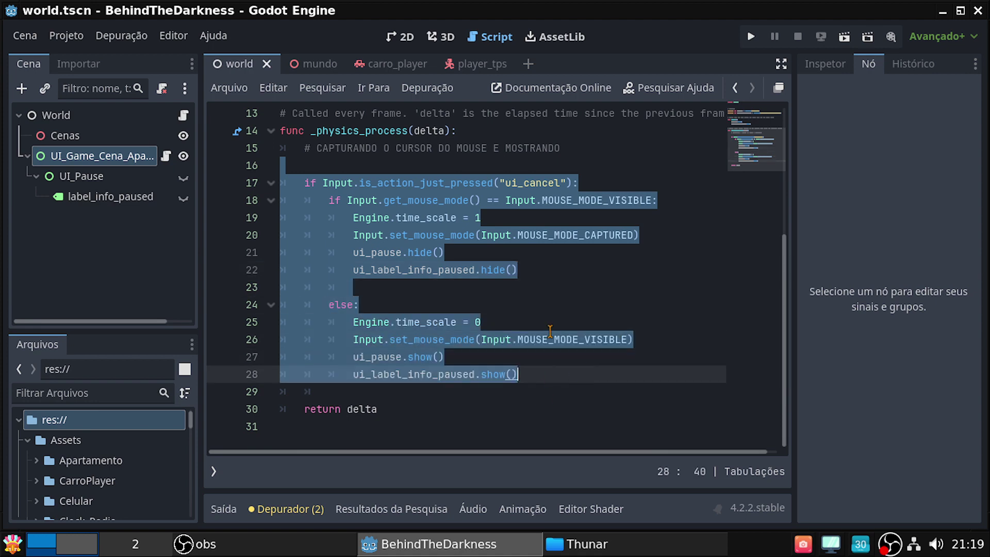
{"action": "left_click", "coordinate": [670, 547]}
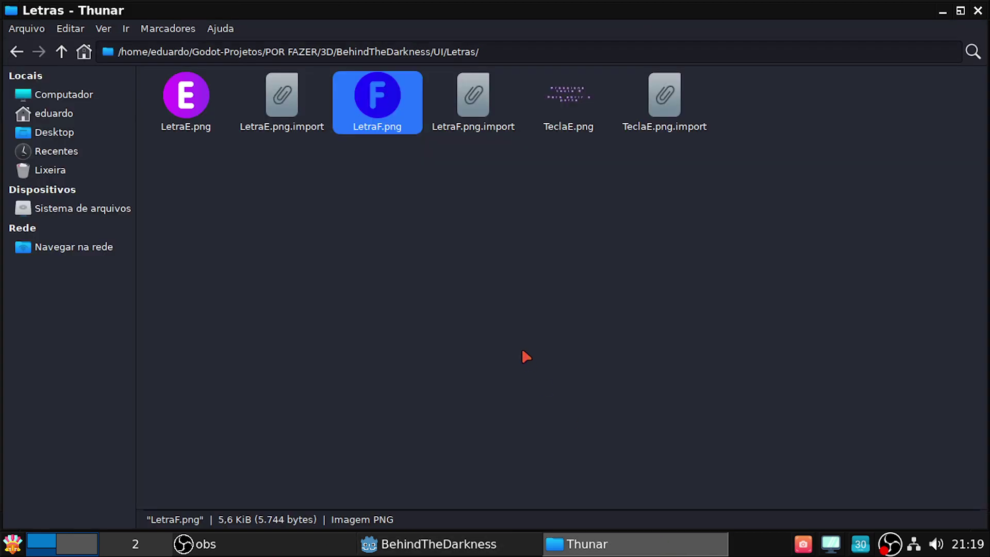
Paste the copied ui_cancel pause-toggle block into the mundo script's _input function
{"action": "left_click", "coordinate": [502, 544]}
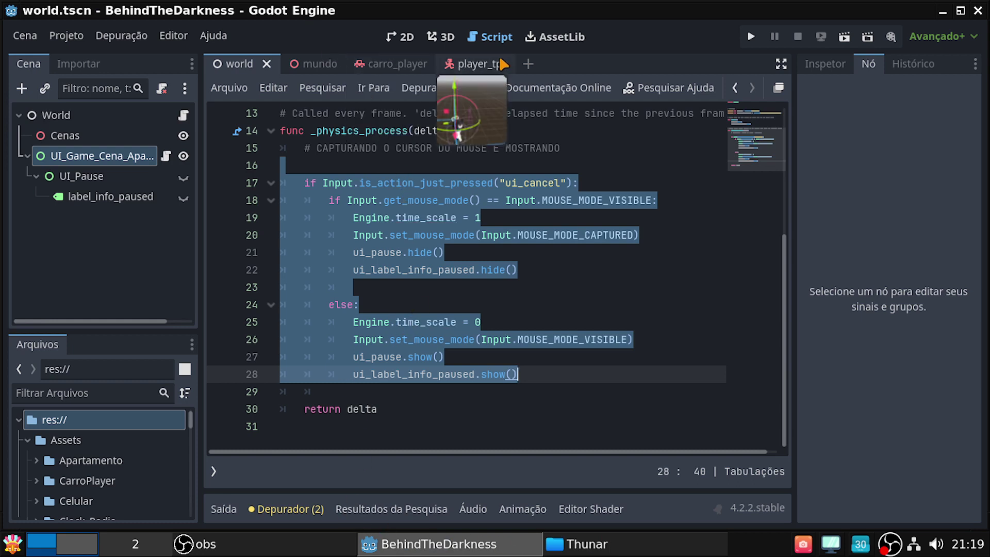
{"action": "left_click", "coordinate": [333, 61]}
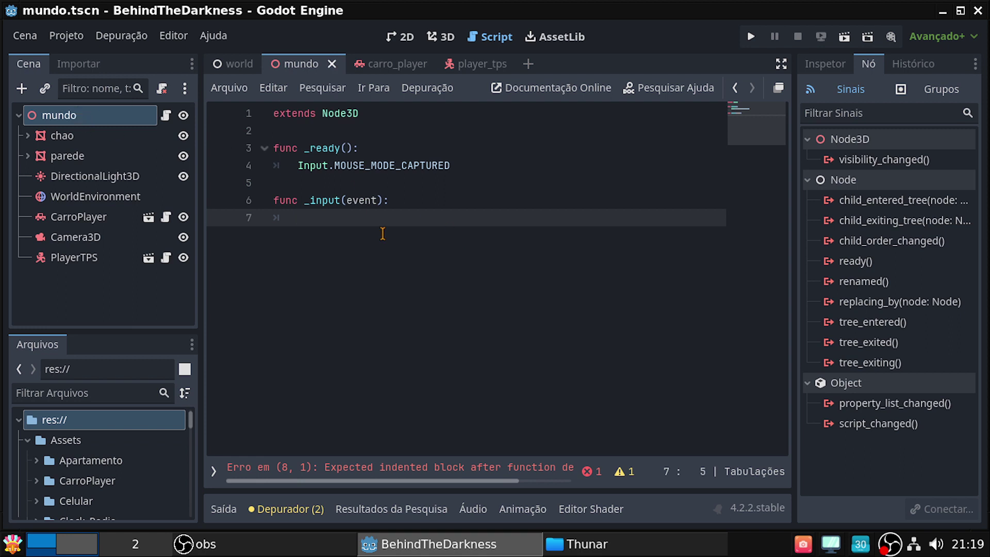
{"action": "type", "text": "if Input.is_action_just_pressed(\"ui_cancel\"): \t\tif Input.get_mouse_mode() == Input.MOUSE_MODE_VISIBLE: \t\t\tEngine.time_scale = 1 \t\t\tInput.set_mouse_mode(Input.MOUSE_MODE_CAPTURED) \t\t\tui_pause.hide() \t\t\tui_label_info_paused.hide() \t\t\t \t\telse: \t\t\tEngine.time_scale = 0 \t\t\tInput.set_mouse_mode(Input.MOUSE_MODE_VISIBLE) \t\t\tui_pause.show() \t\t\tui_label_info_paused.show()"}
Remove the blank line and the ui_pause and label show/hide lines, then save
{"action": "left_click_drag", "start_coordinate": [383, 222], "coordinate": [384, 228]}
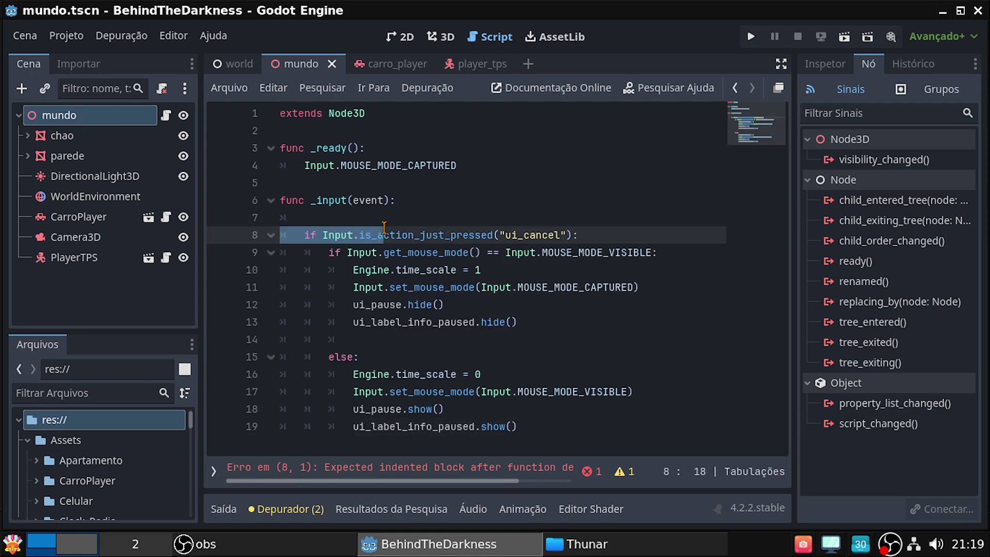
{"action": "left_click", "coordinate": [376, 225]}
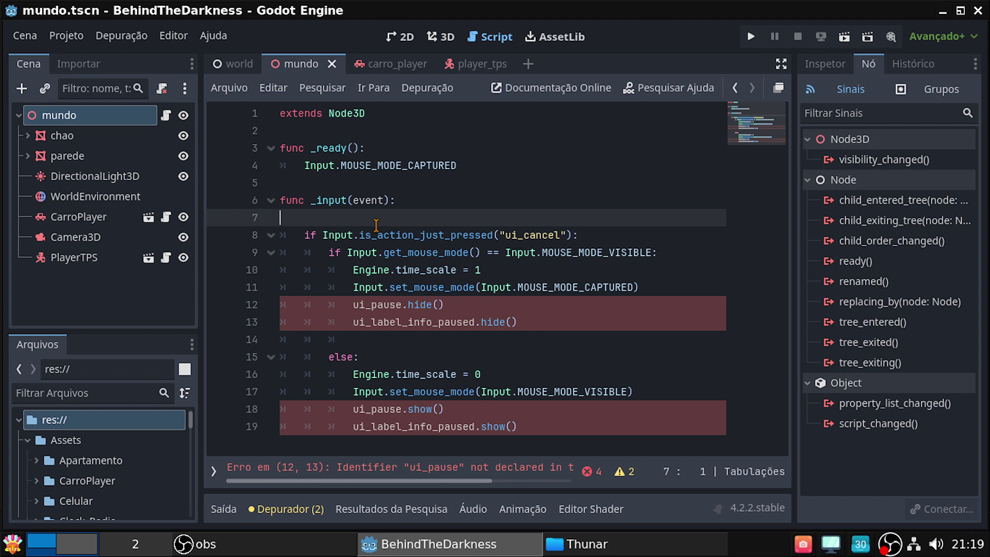
{"action": "key", "text": "BackSpace"}
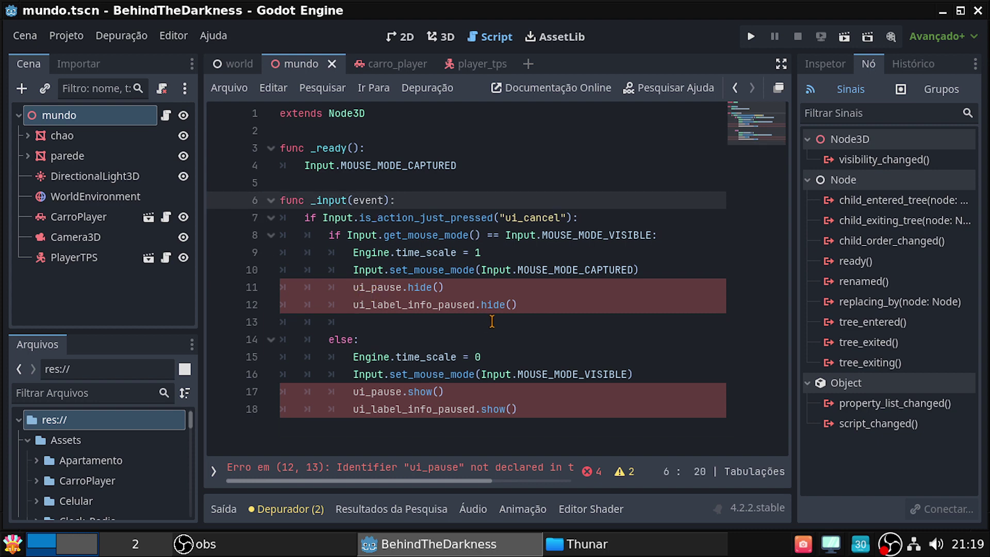
{"action": "left_click_drag", "start_coordinate": [518, 305], "coordinate": [264, 280]}
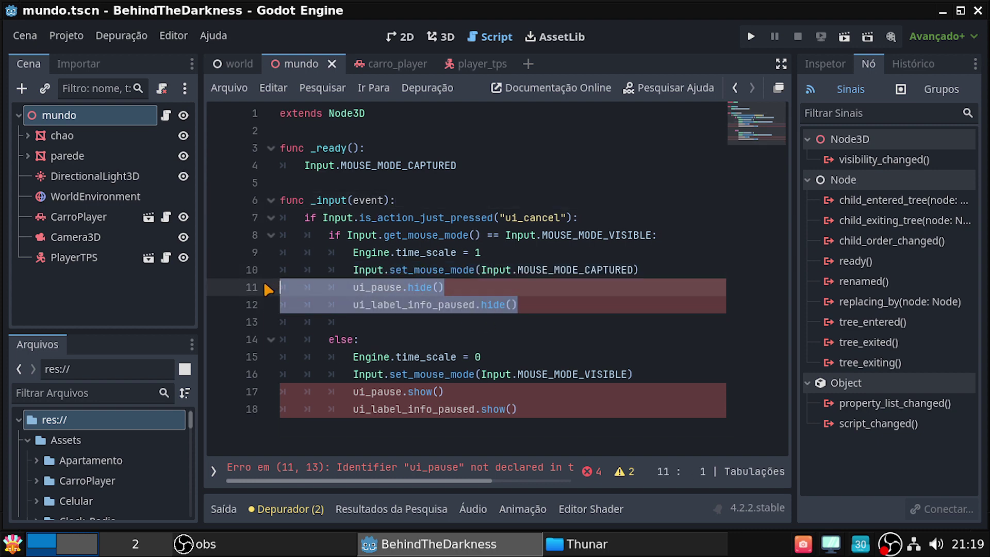
{"action": "key", "text": "BackSpace"}
{"action": "key", "text": "BackSpace"}
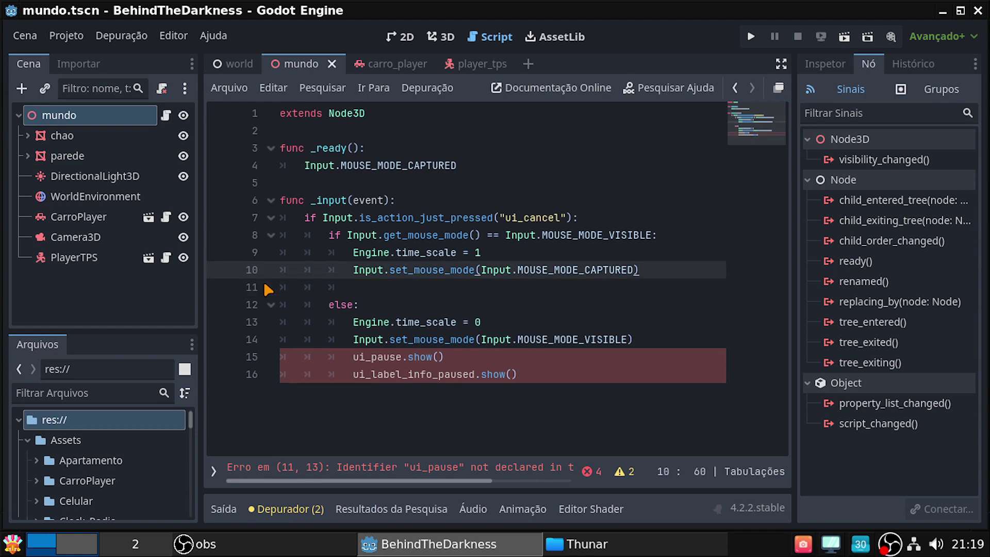
{"action": "left_click_drag", "start_coordinate": [517, 374], "coordinate": [284, 355]}
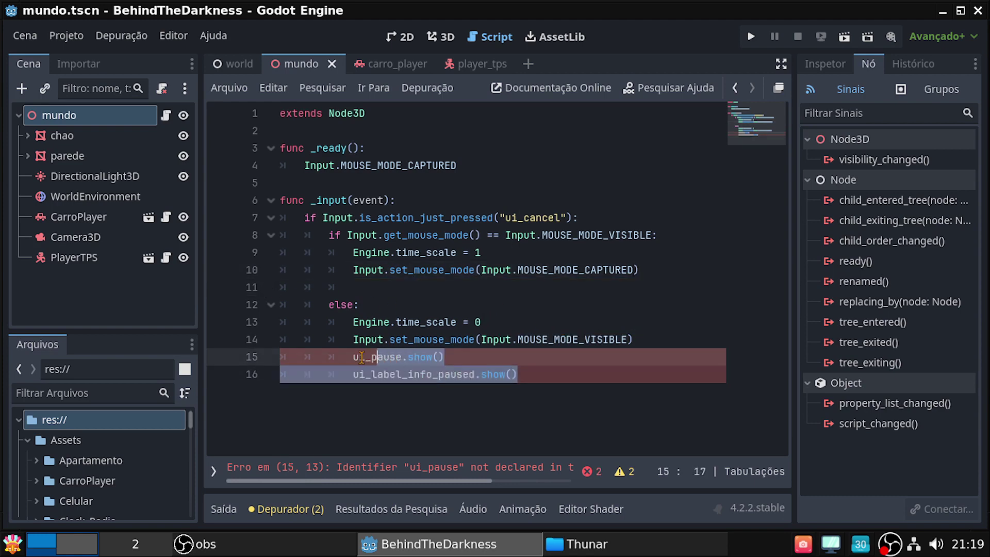
{"action": "key", "text": "BackSpace"}
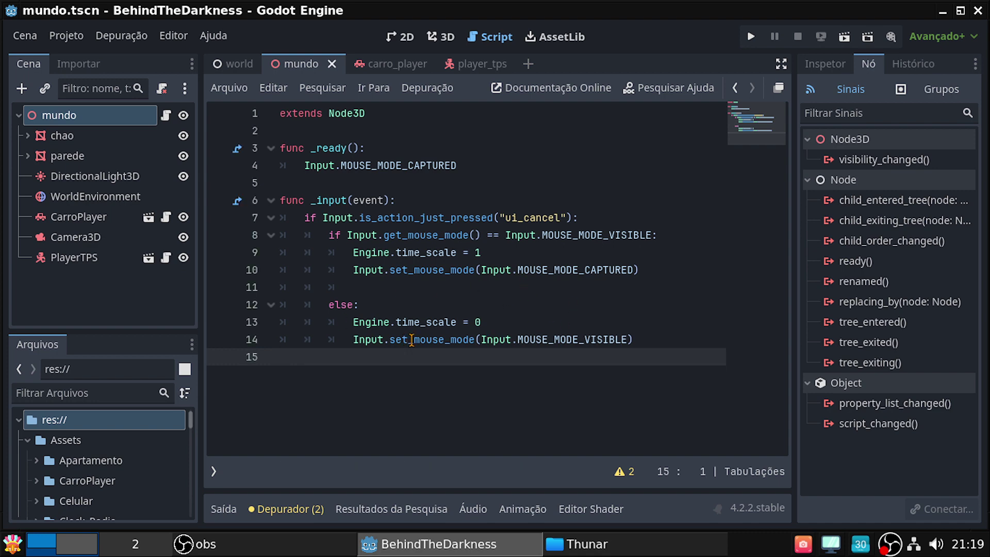
{"action": "key", "text": "ctrl+s"}
{"action": "left_click", "coordinate": [844, 36]}
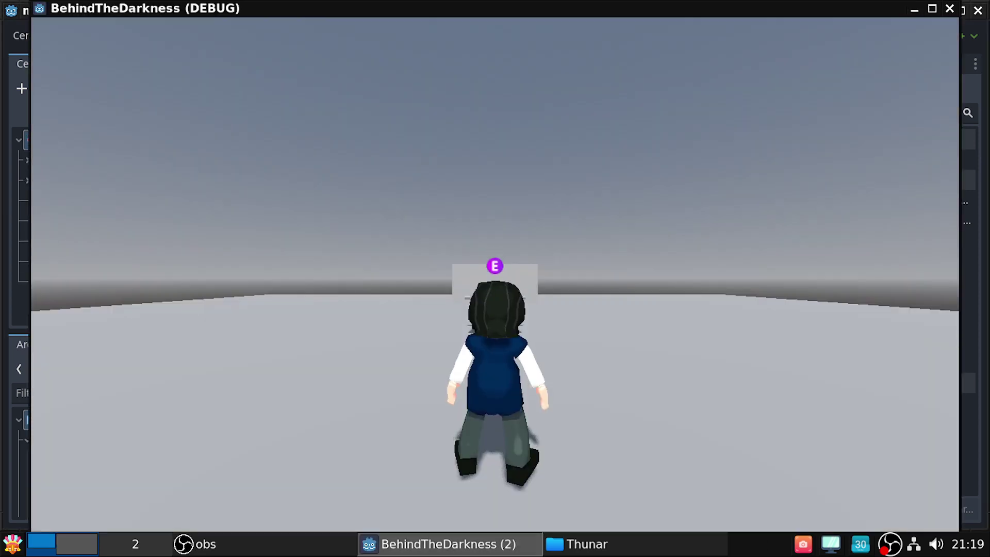
{"action": "key", "text": "w"}
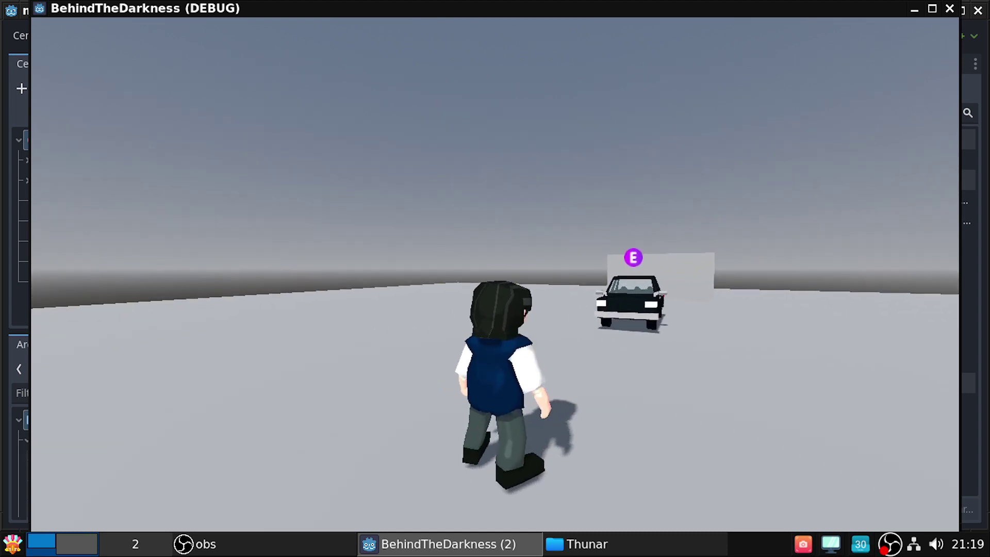
{"action": "key", "text": "w"}
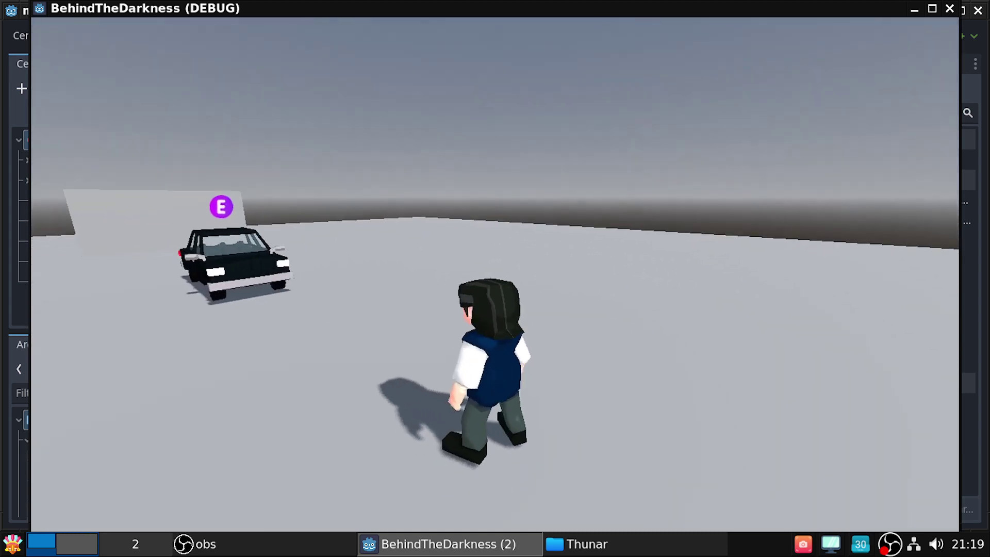
{"action": "key", "text": "a"}
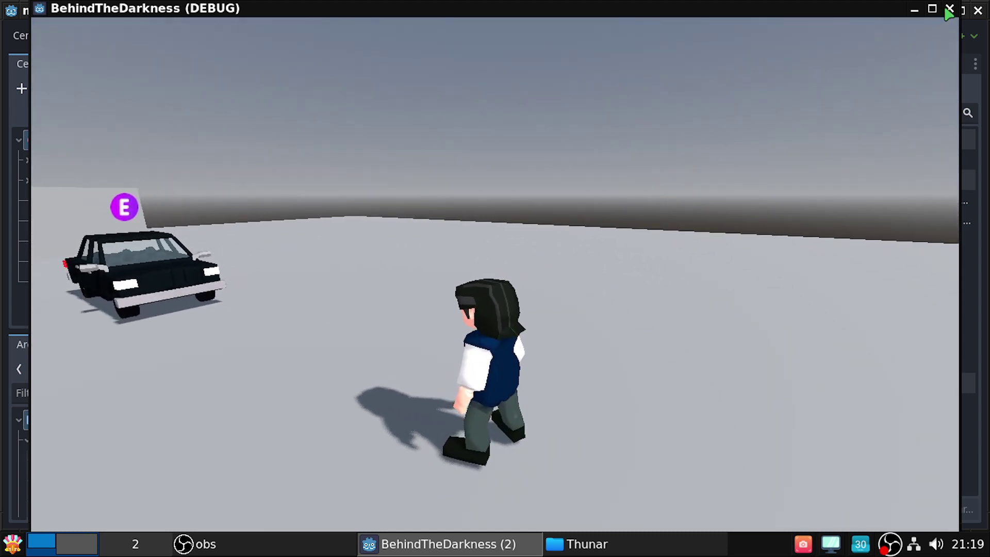
{"action": "left_click", "coordinate": [949, 9]}
Prefix Engine.time_scale = 1 on line 9 and Engine.time_scale = 0 on line 13 with #
{"action": "left_click", "coordinate": [222, 509]}
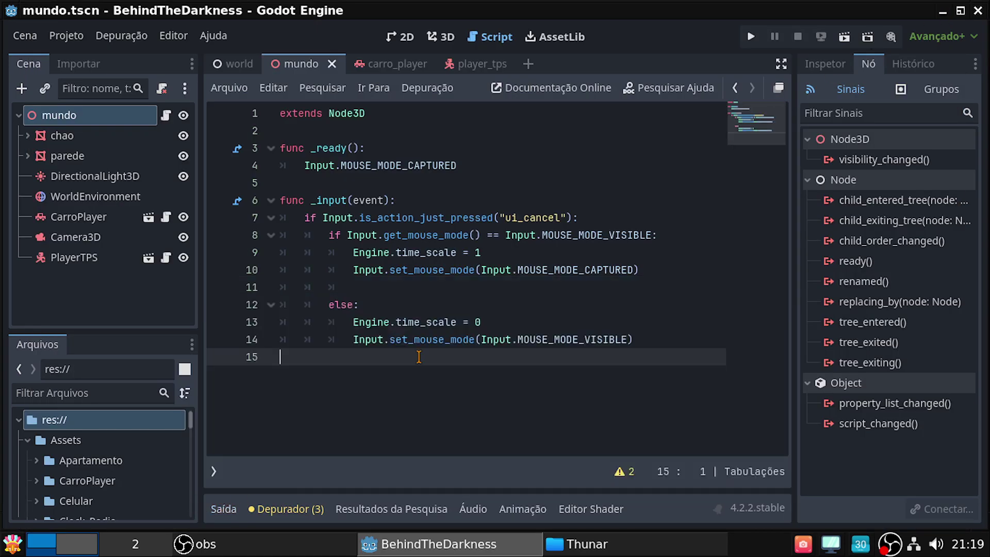
{"action": "left_click_drag", "start_coordinate": [352, 252], "coordinate": [494, 255]}
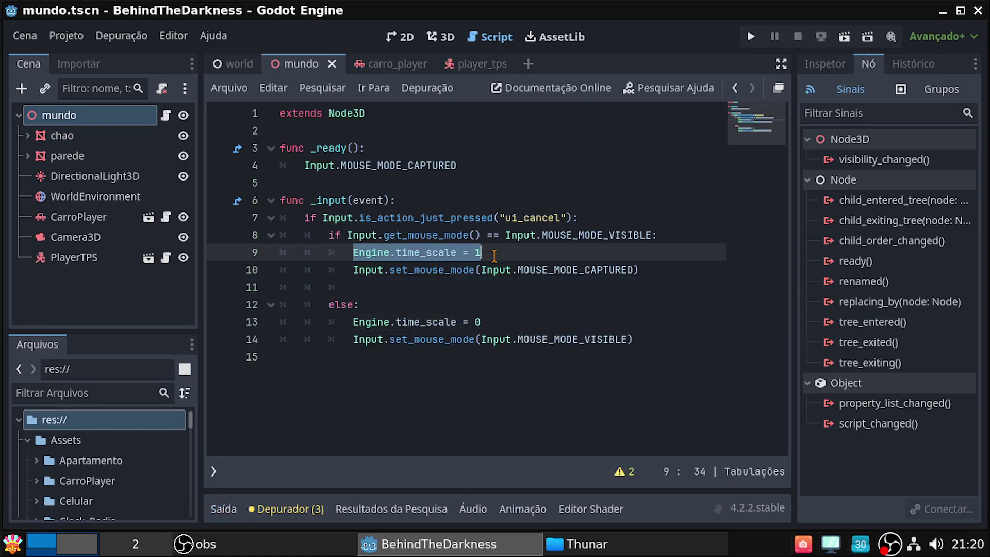
{"action": "key", "text": "BackSpace"}
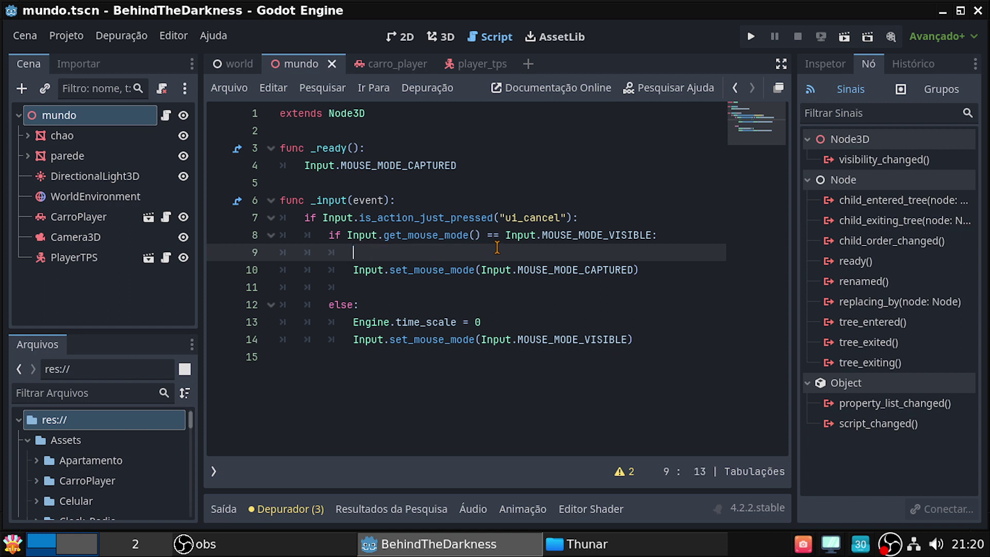
{"action": "key", "text": "ctrl+z"}
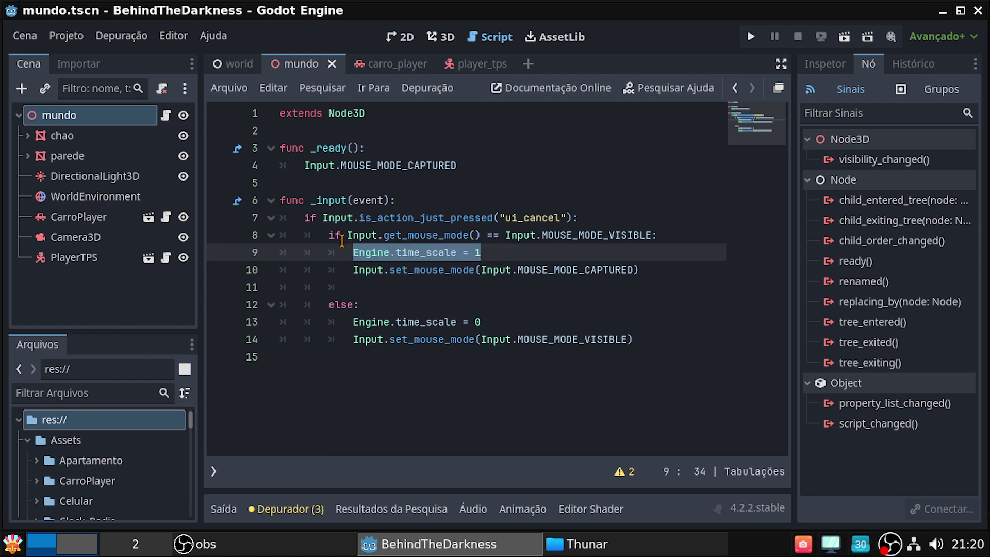
{"action": "left_click", "coordinate": [350, 253]}
{"action": "type", "text": "#"}
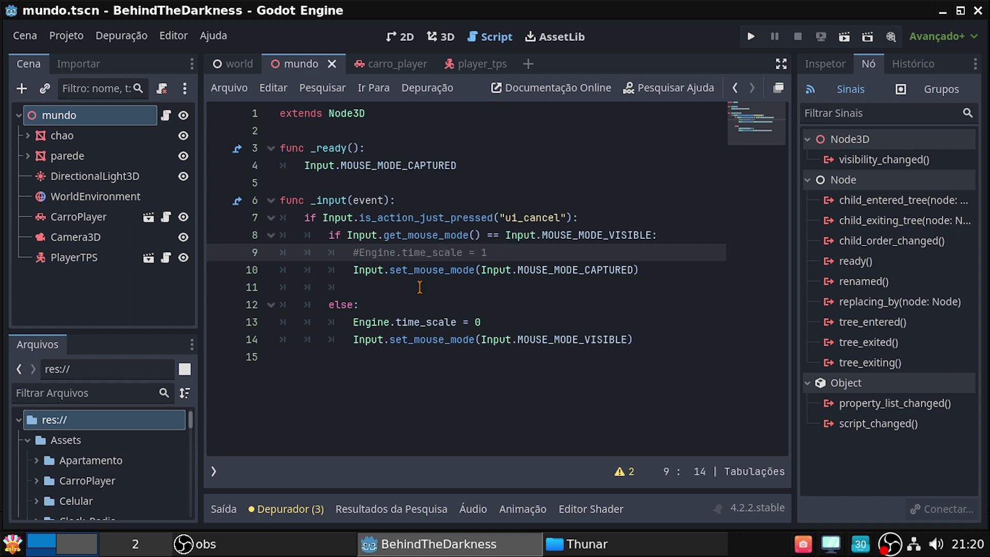
{"action": "left_click", "coordinate": [351, 322]}
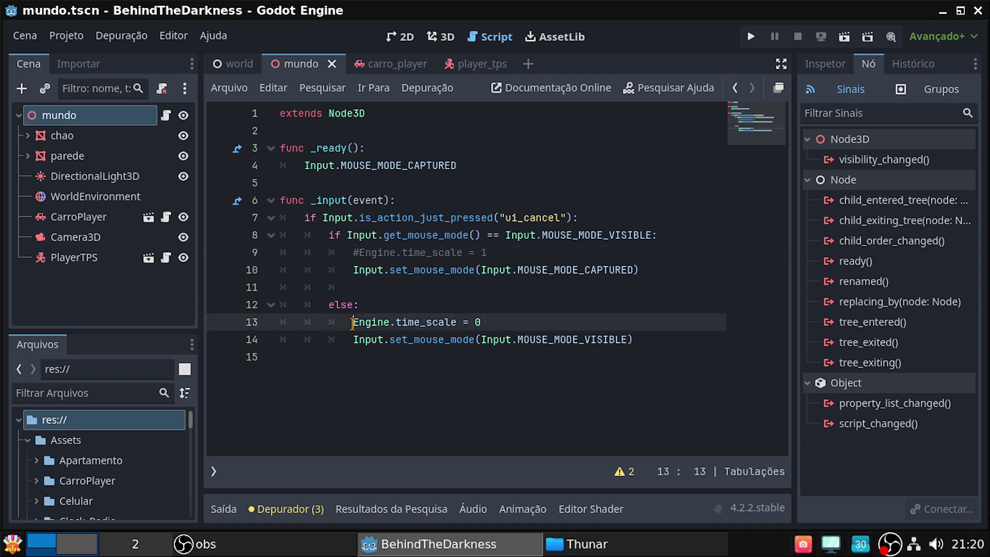
{"action": "type", "text": "#"}
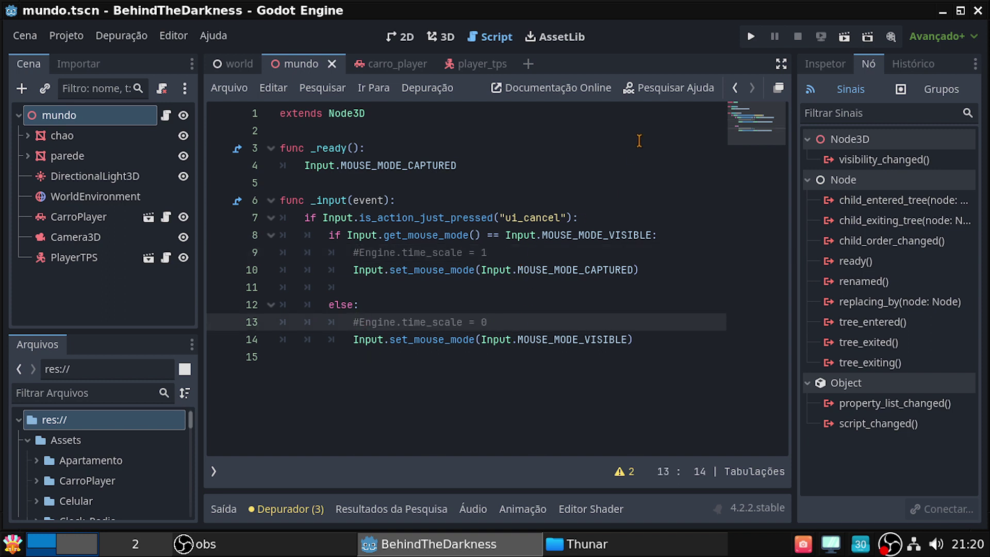
Run the mundo scene and walk the character near the car with WASD
{"action": "left_click", "coordinate": [844, 39]}
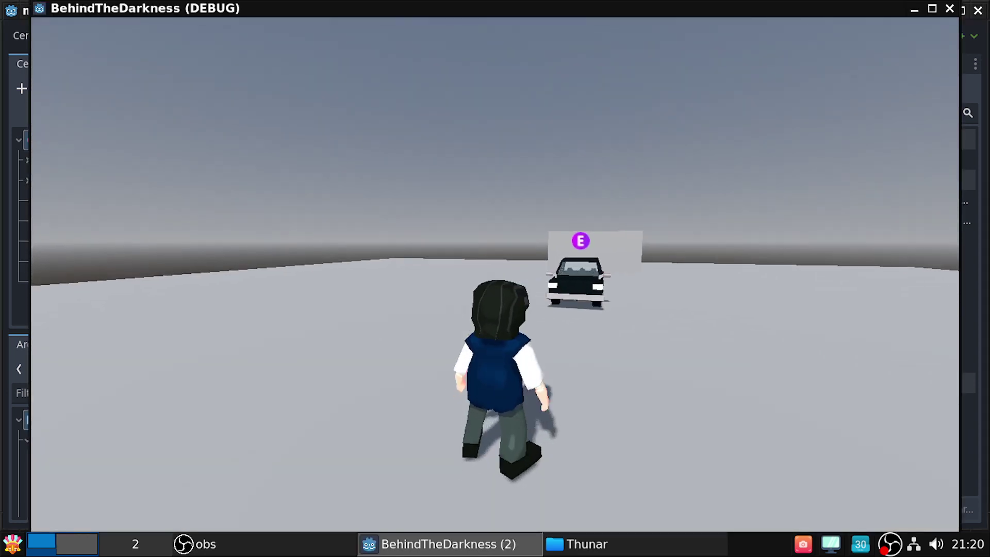
{"action": "key", "text": "w"}
{"action": "key", "text": "d"}
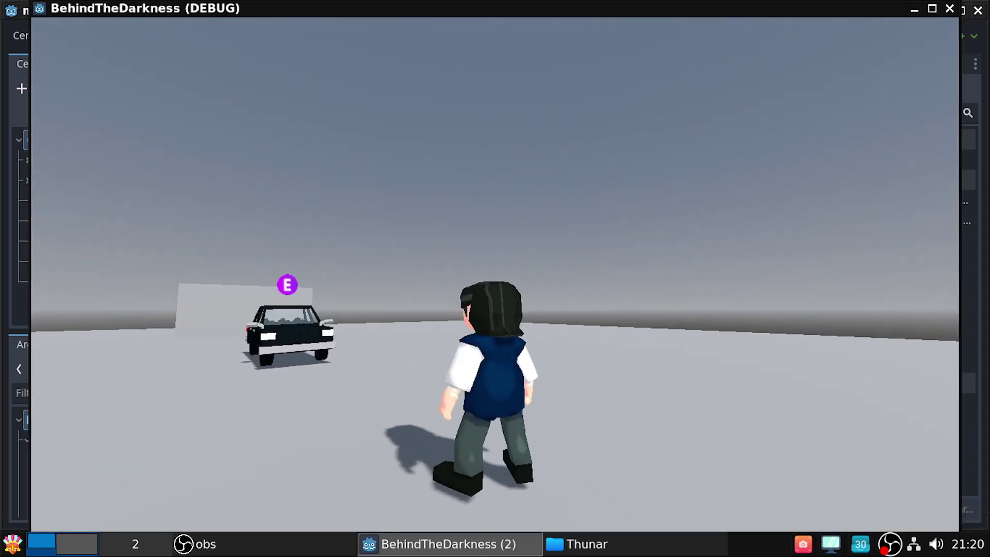
{"action": "key", "text": "a"}
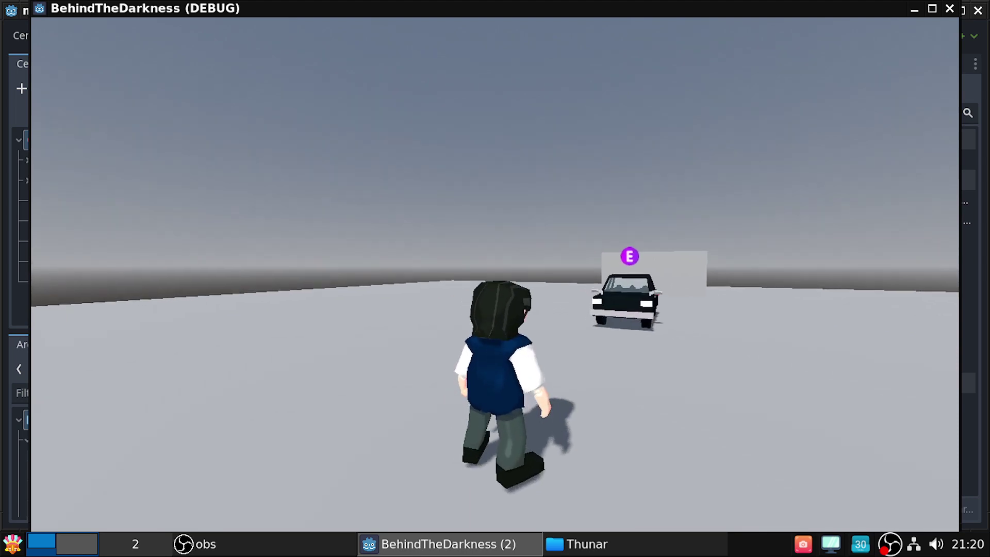
{"action": "key", "text": "d"}
{"action": "key", "text": "d"}
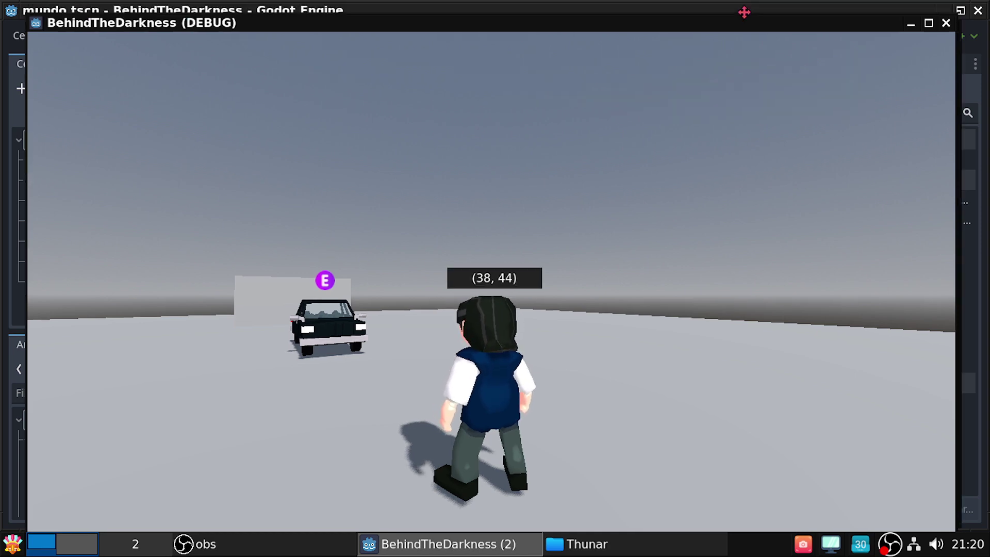
Drag the game window aside to reveal the editor, then close the running game
{"action": "left_click_drag", "start_coordinate": [748, 8], "coordinate": [720, 48]}
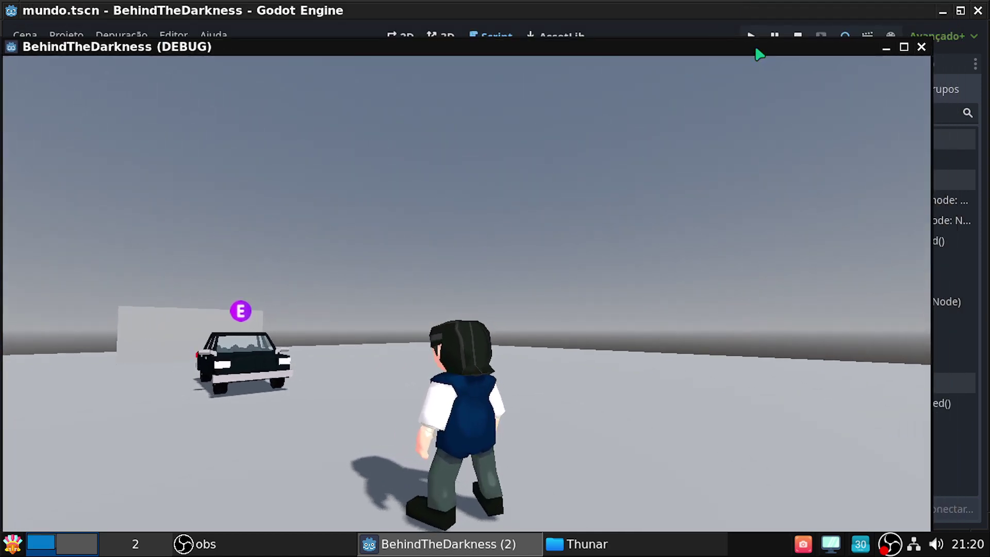
{"action": "right_click", "coordinate": [741, 45]}
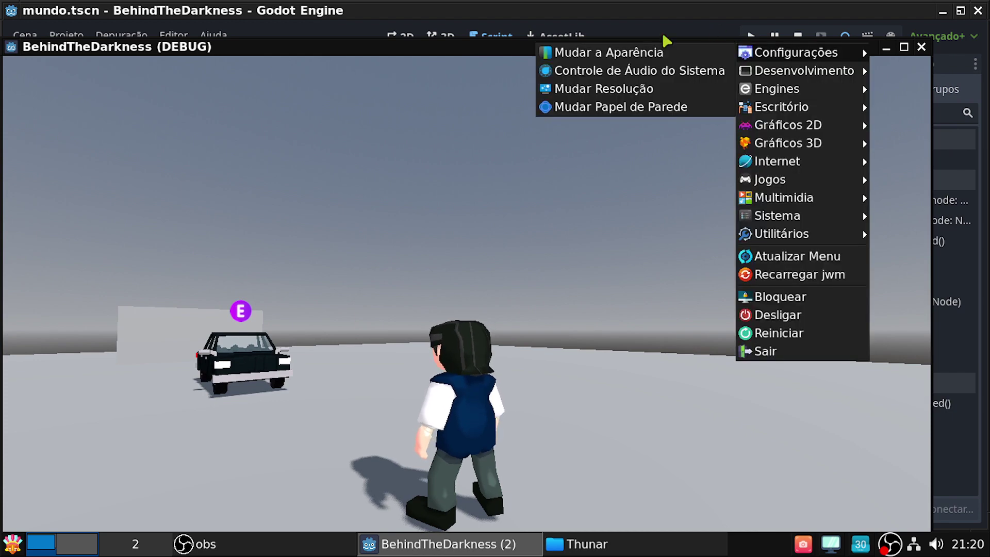
{"action": "left_click", "coordinate": [799, 37]}
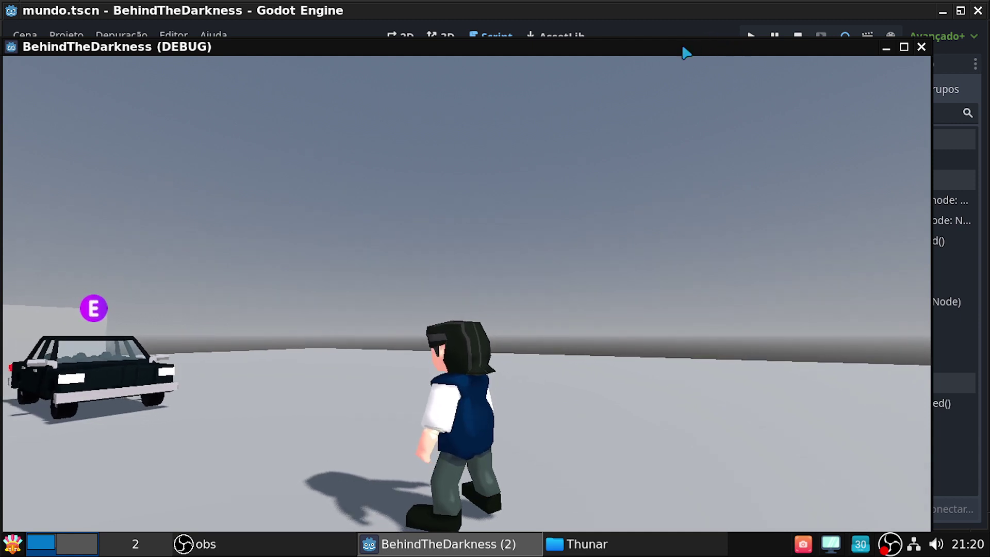
{"action": "left_click_drag", "start_coordinate": [691, 48], "coordinate": [616, 67]}
{"action": "key", "text": "super"}
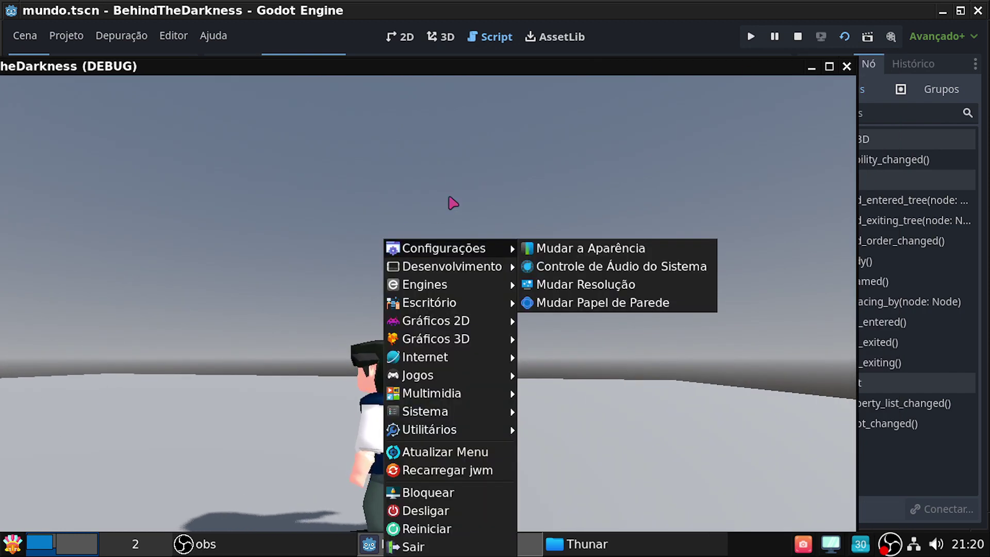
{"action": "left_click", "coordinate": [851, 68]}
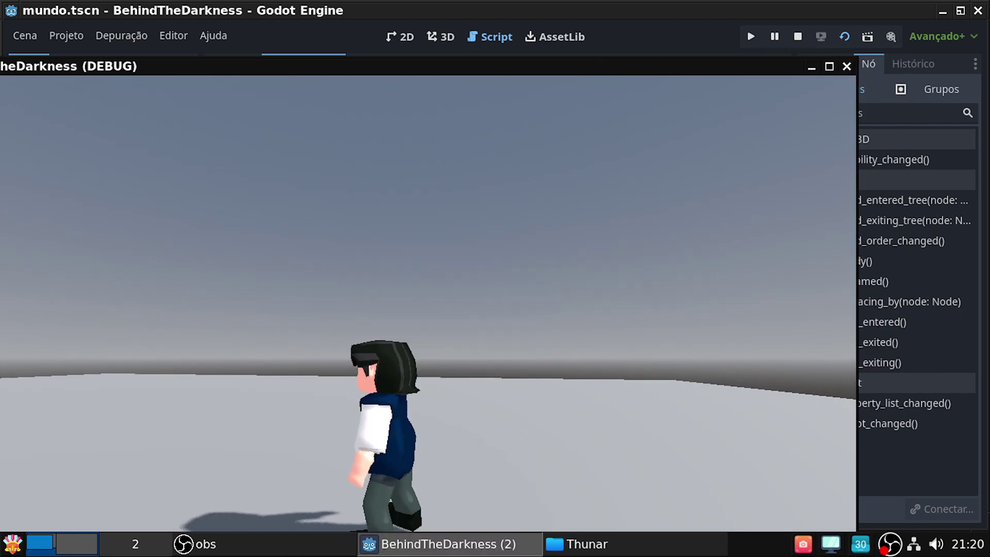
{"action": "key", "text": "super"}
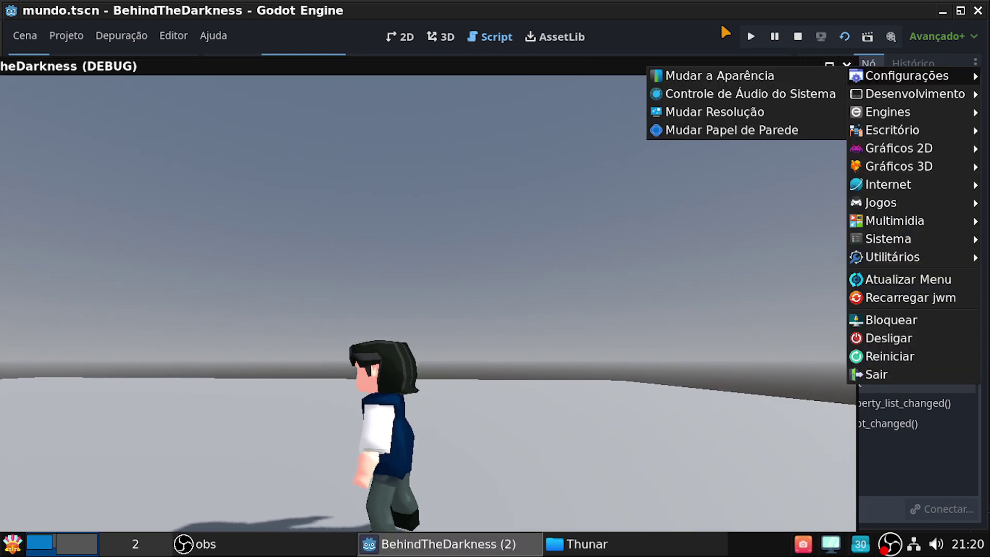
{"action": "key", "text": "Escape"}
{"action": "key", "text": "Escape"}
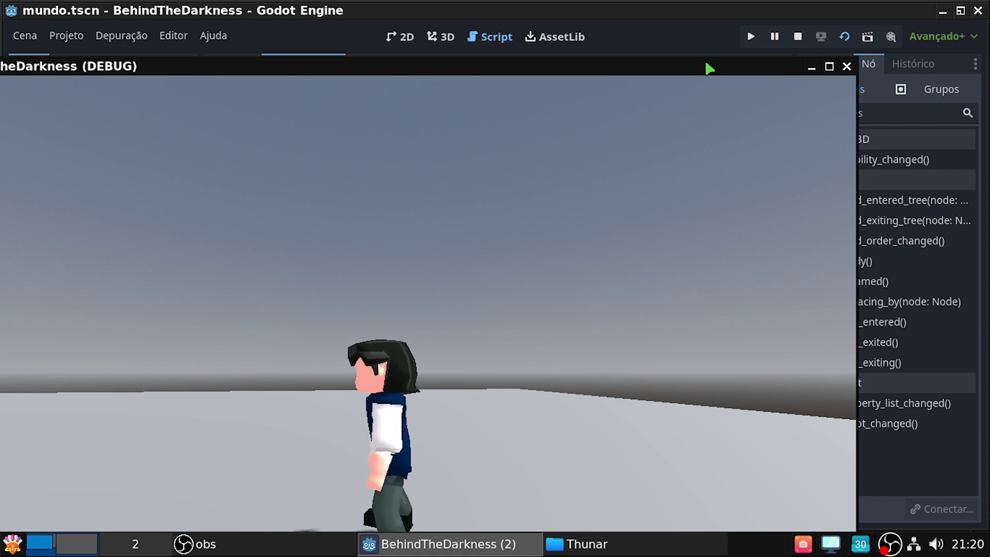
{"action": "left_click", "coordinate": [847, 66]}
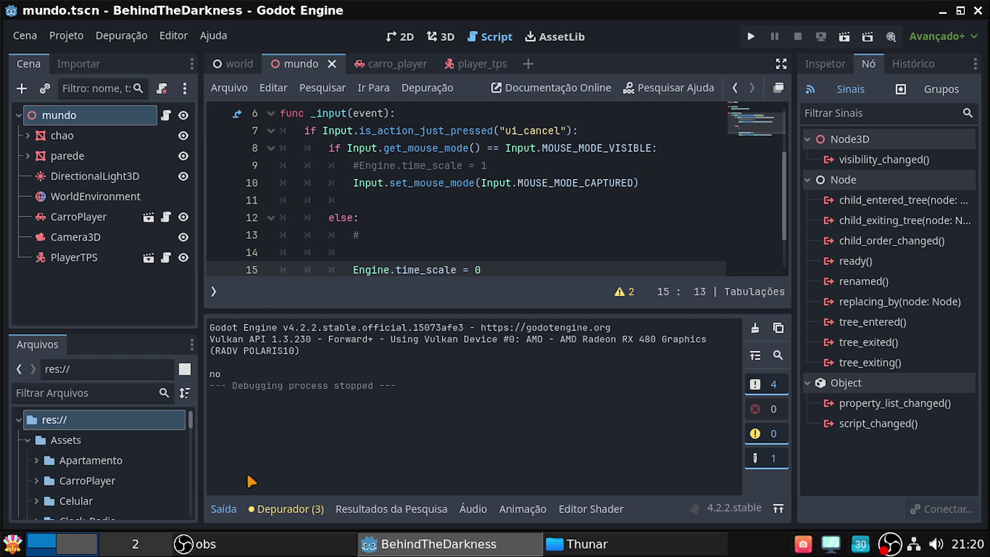
Delete the empty and leftover comment lines in the else branch
{"action": "left_click", "coordinate": [232, 501]}
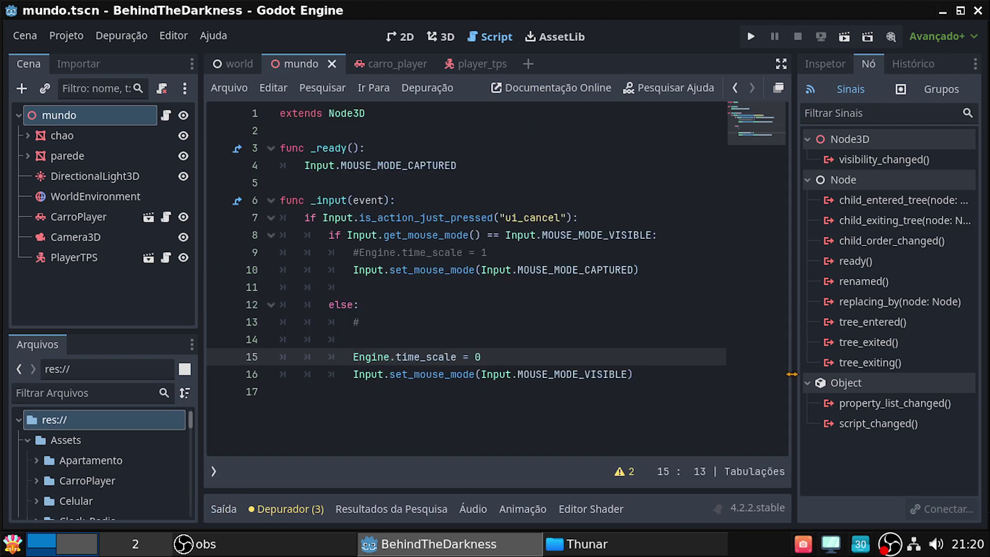
{"action": "left_click", "coordinate": [368, 338]}
{"action": "key", "text": "BackSpace"}
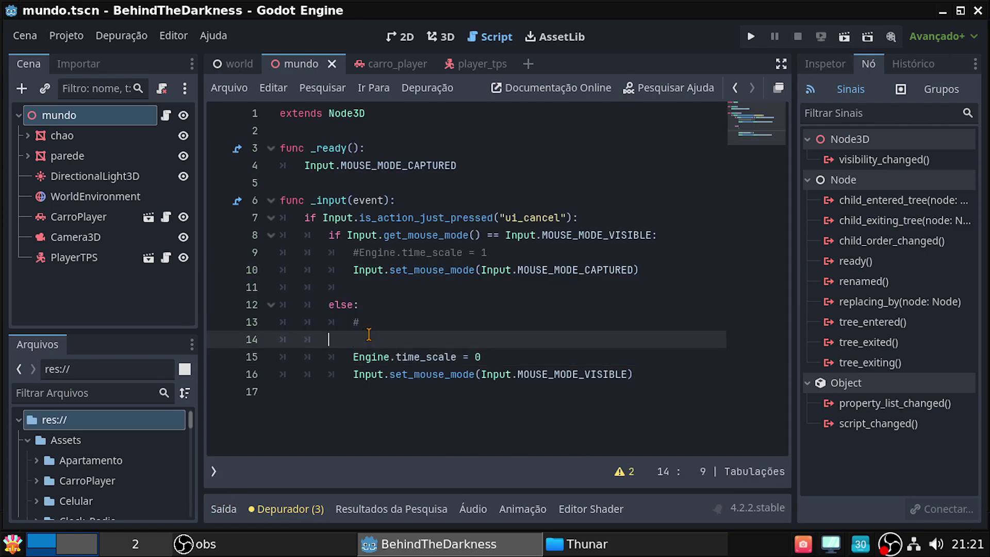
{"action": "key", "text": "BackSpace"}
{"action": "key", "text": "BackSpace"}
{"action": "key", "text": "BackSpace"}
{"action": "key", "text": "BackSpace"}
{"action": "key", "text": "BackSpace"}
{"action": "key", "text": "BackSpace"}
{"action": "key", "text": "BackSpace"}
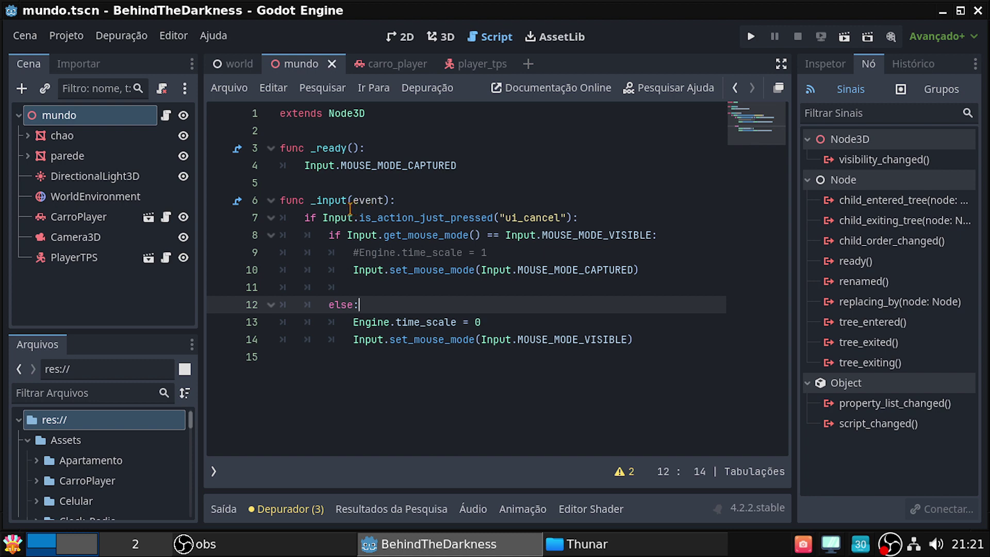
Rewrite line 7's condition as event.is_action_pressed("ui_cancel")
{"action": "left_click", "coordinate": [323, 217]}
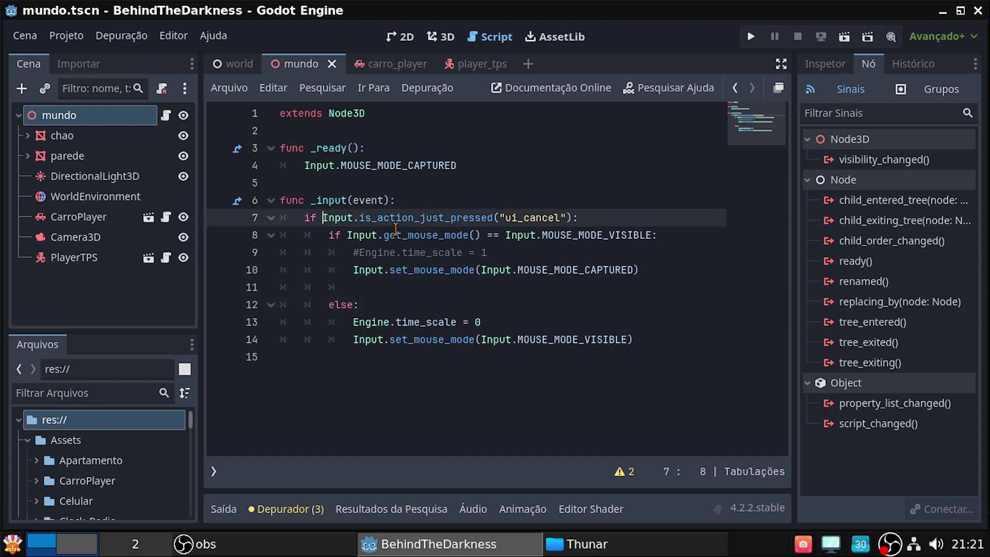
{"action": "type", "text": "ev"}
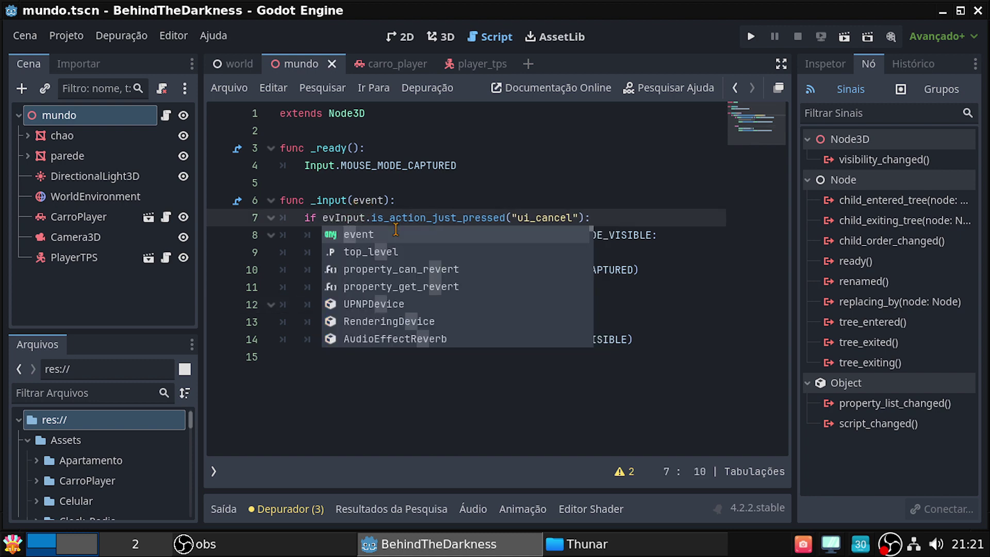
{"action": "key", "text": "Return"}
{"action": "type", "text": "is"}
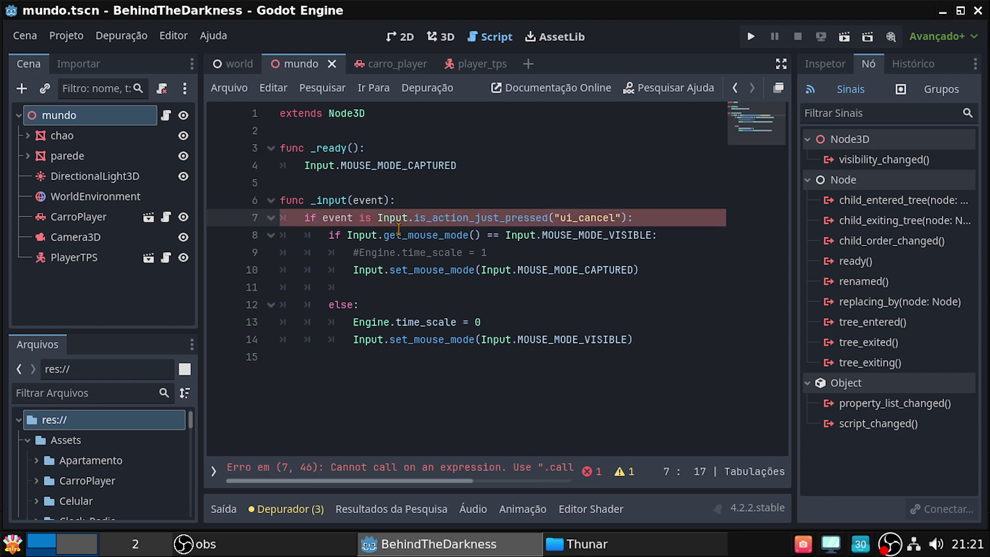
{"action": "key", "text": "ctrl+space"}
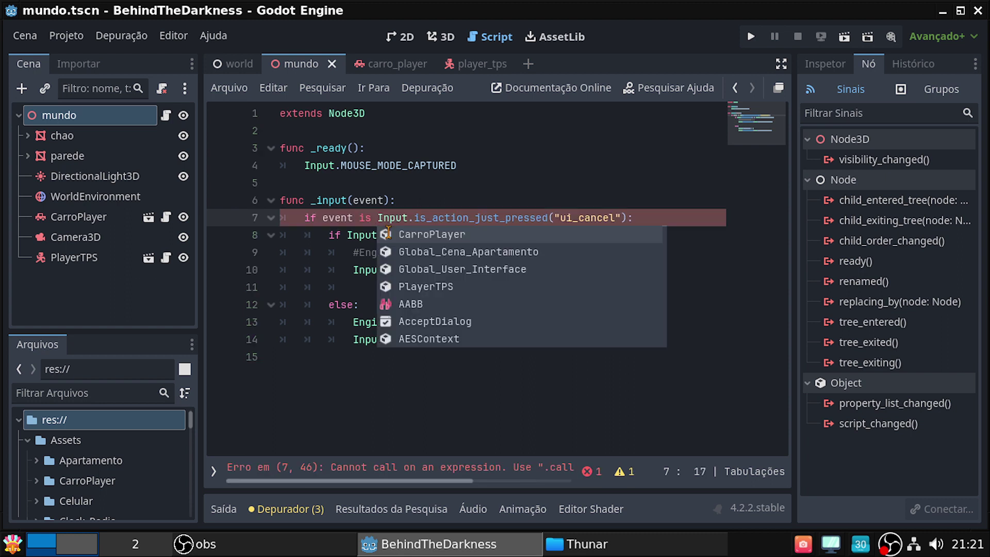
{"action": "key", "text": "Left"}
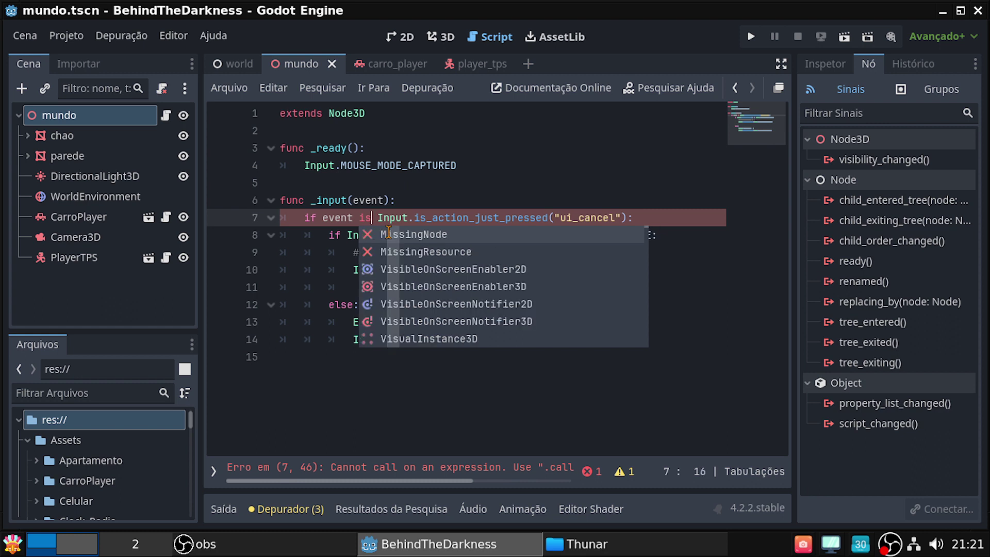
{"action": "key", "text": "Right"}
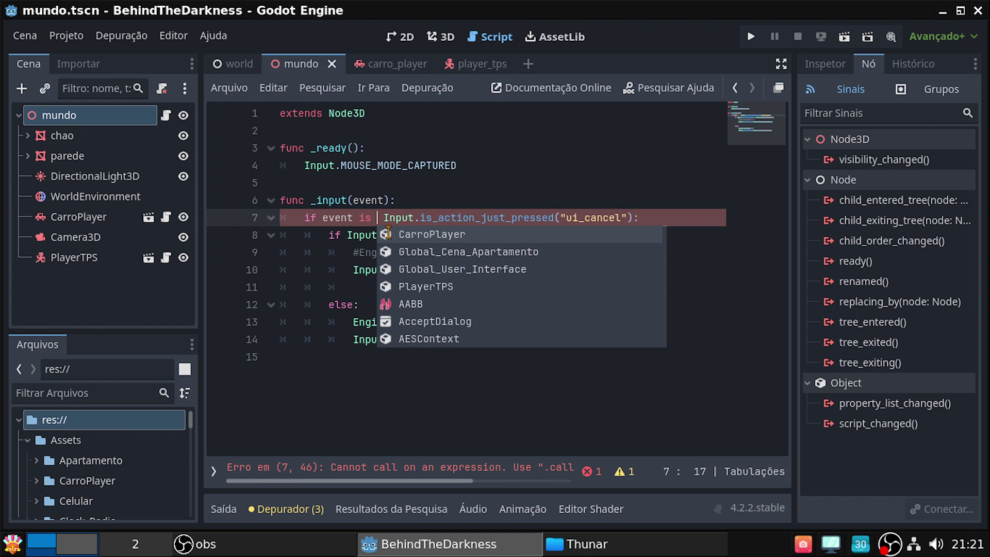
{"action": "key", "text": "BackSpace"}
{"action": "key", "text": "BackSpace"}
{"action": "key", "text": "BackSpace"}
{"action": "key", "text": "BackSpace"}
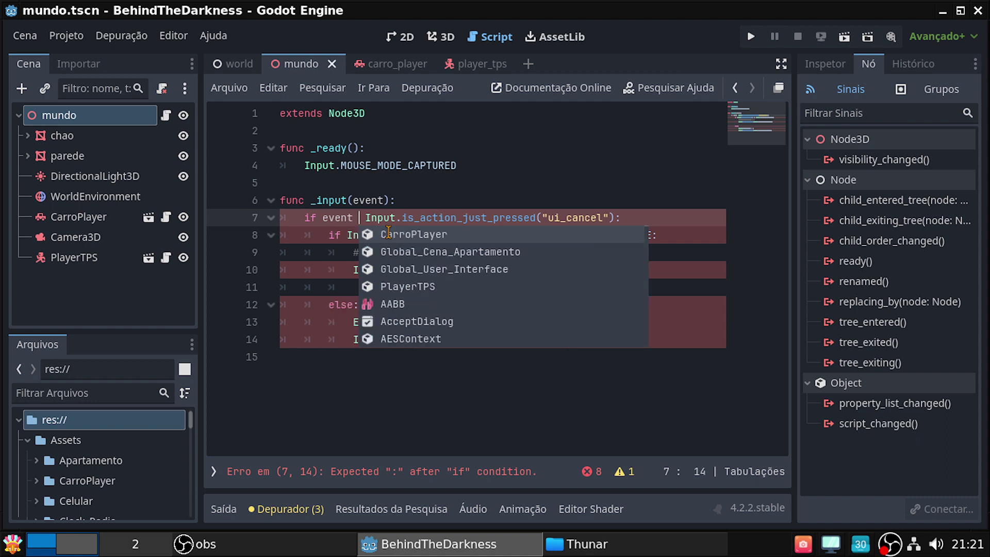
{"action": "type", "text": "."}
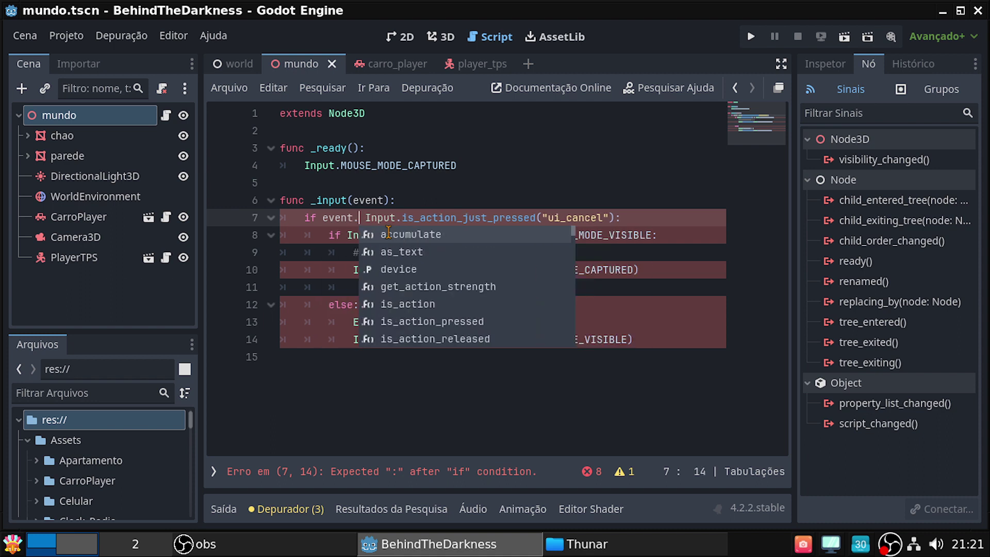
{"action": "type", "text": "is"}
{"action": "key", "text": "Down"}
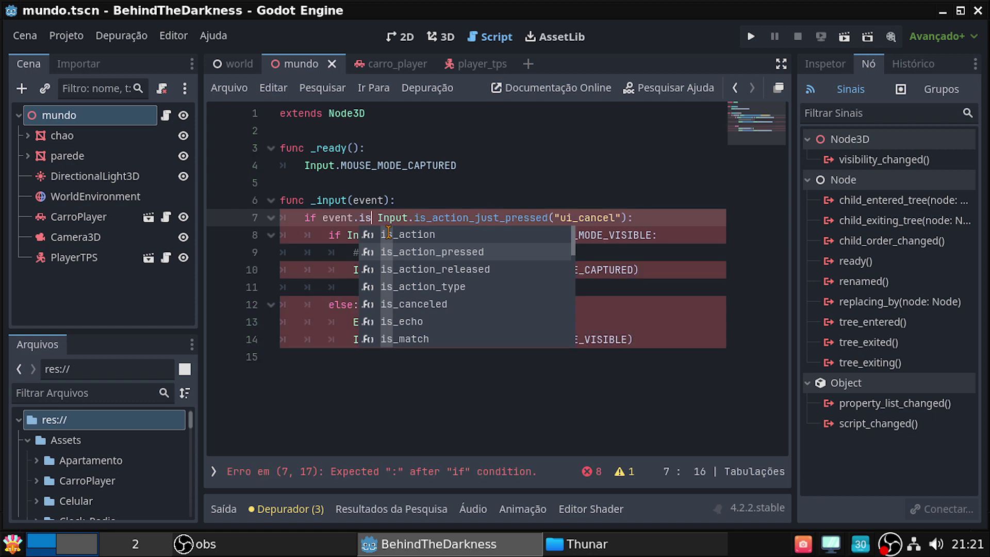
{"action": "key", "text": "Return"}
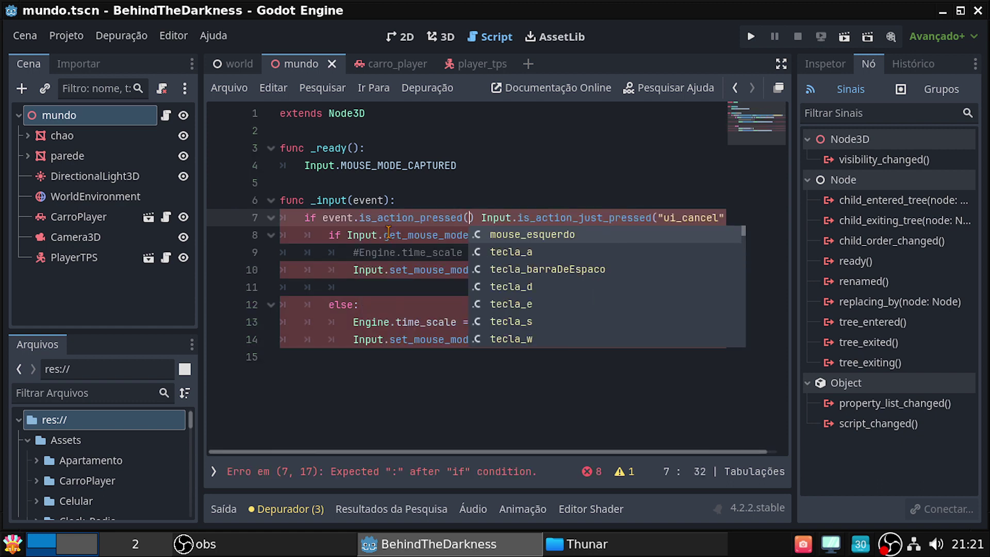
{"action": "key", "text": "Delete"}
{"action": "key", "text": "Delete"}
{"action": "key", "text": "Delete"}
{"action": "key", "text": "Delete"}
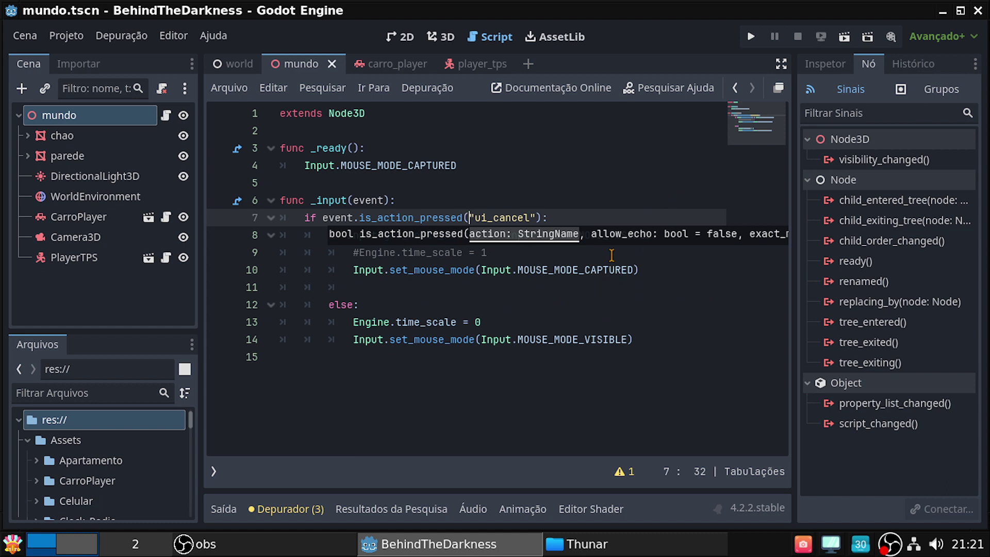
Save the mundo scene and script, then go to the carro_player script
{"action": "left_click", "coordinate": [499, 254]}
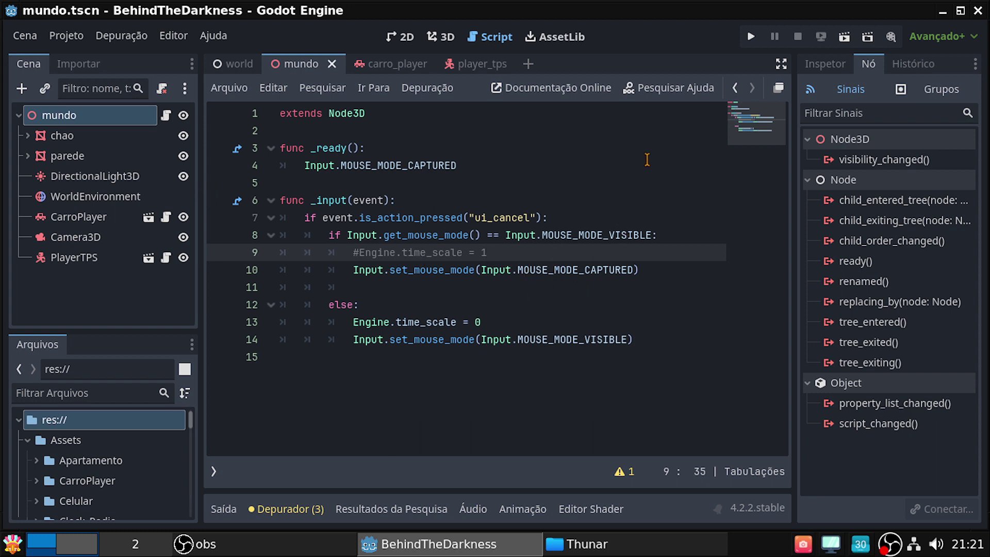
{"action": "key", "text": "ctrl+s"}
{"action": "left_click", "coordinate": [393, 63]}
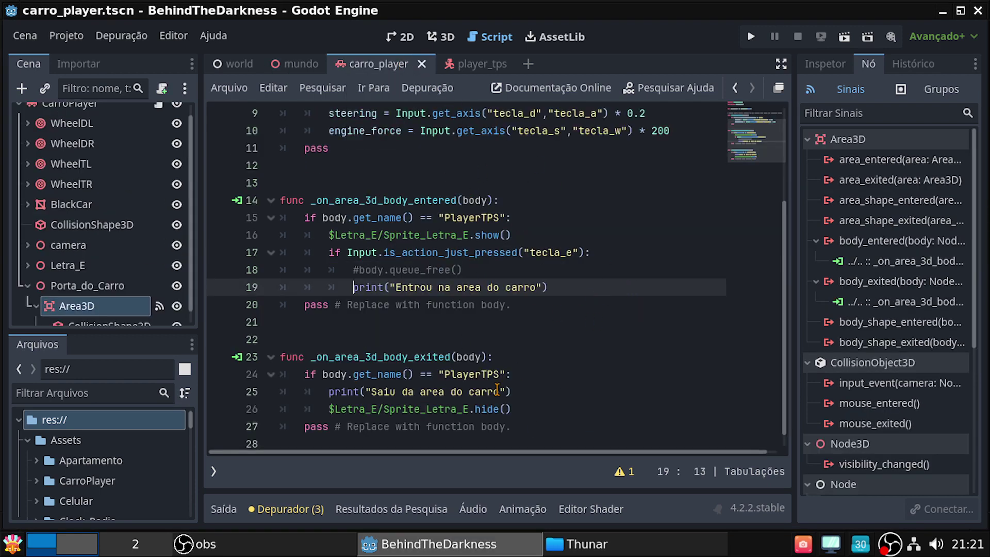
Add a func _ready(): after the player_TPS variable in carro_player
{"action": "scroll", "coordinate": [497, 387], "scroll_direction": "down", "scroll_amount": 1}
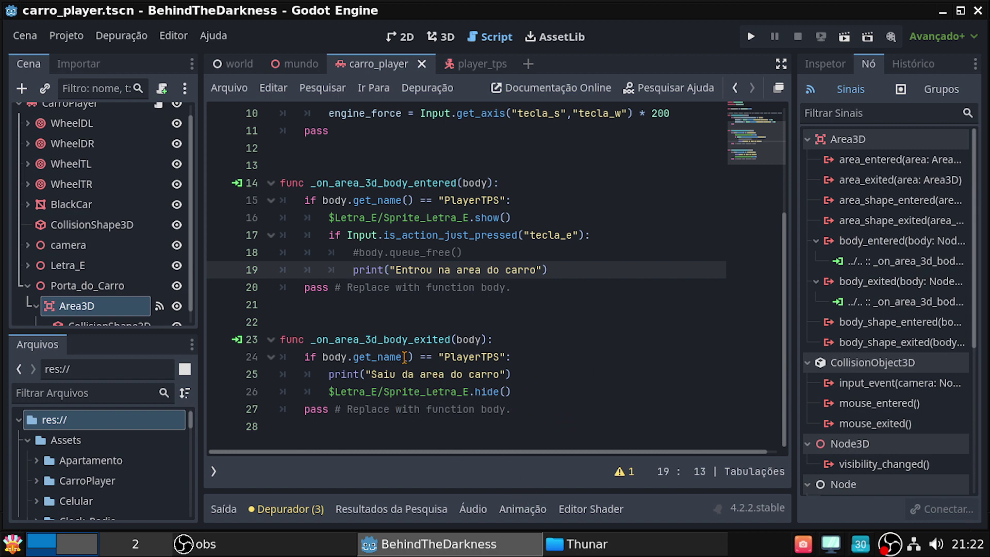
{"action": "scroll", "coordinate": [475, 304], "scroll_direction": "up", "scroll_amount": 3}
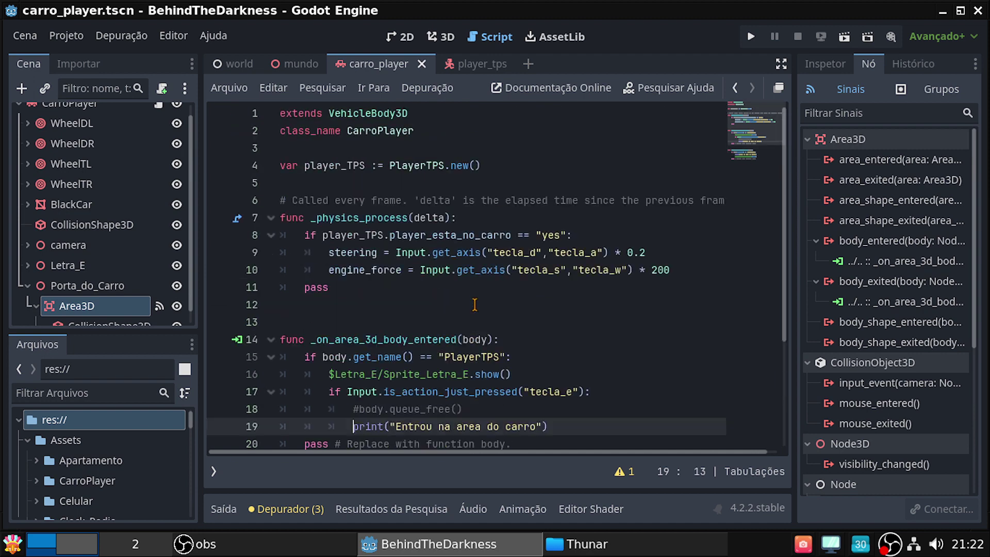
{"action": "left_click", "coordinate": [403, 184]}
{"action": "key", "text": "Return"}
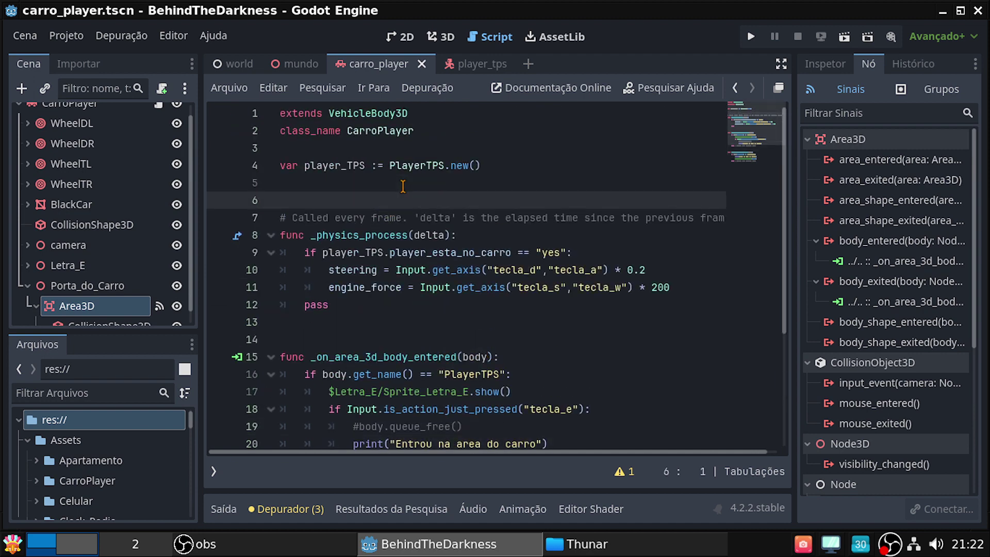
{"action": "key", "text": "Return"}
{"action": "key", "text": "Up"}
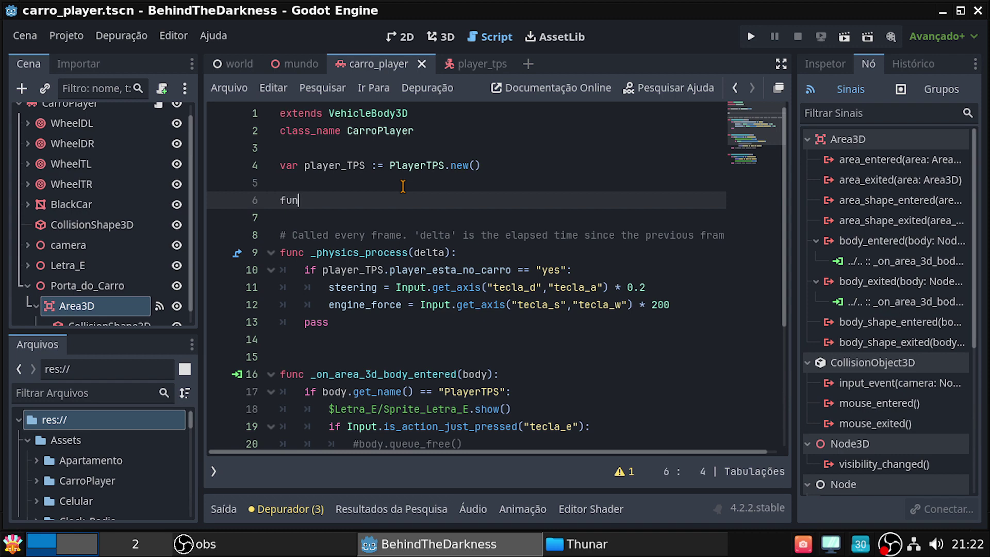
{"action": "type", "text": "c  _"}
{"action": "type", "text": "rea"}
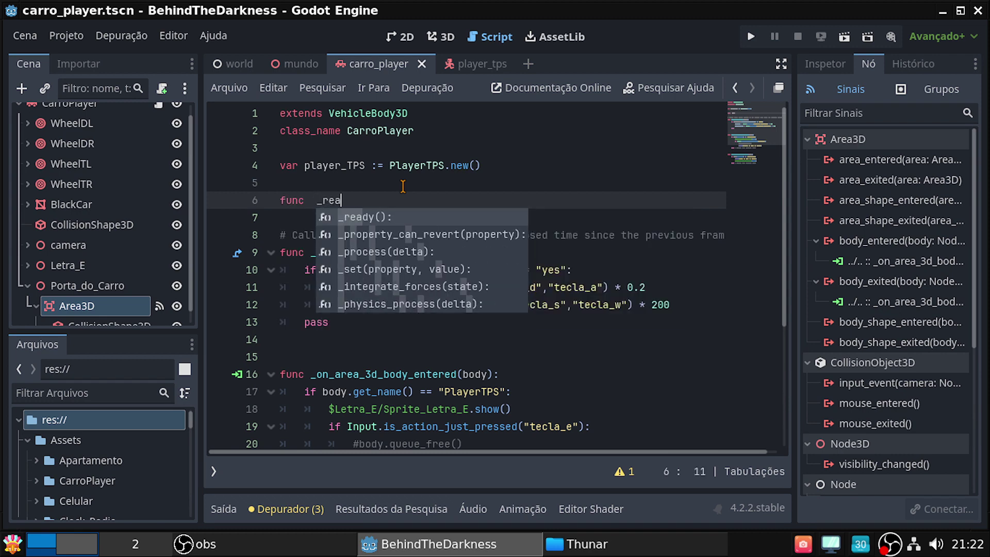
{"action": "key", "text": "Return"}
{"action": "key", "text": "Return"}
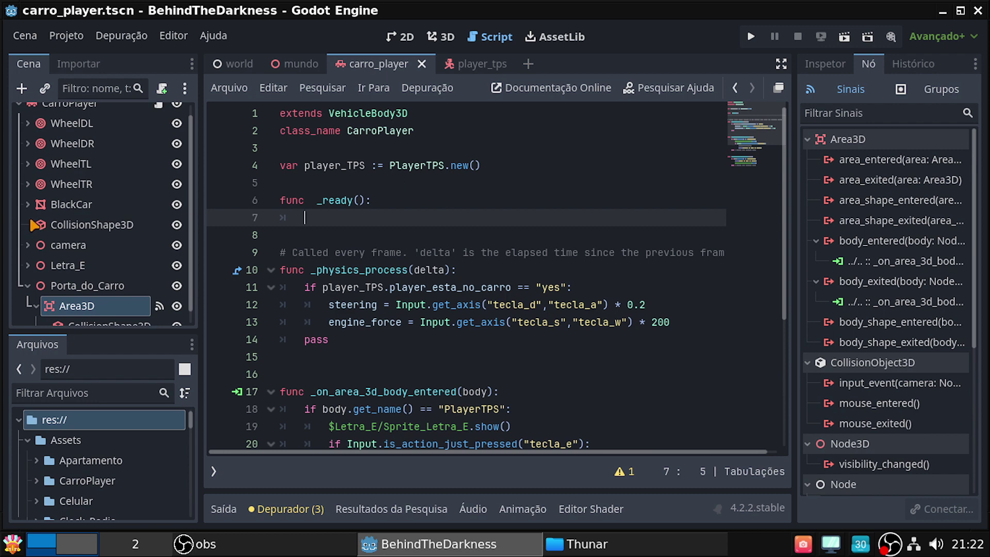
Make _ready call $"Letra_E/Sprite_Letra_E".hide() to hide the sprite
{"action": "scroll", "coordinate": [34, 226], "scroll_direction": "down", "scroll_amount": 1}
{"action": "type", "text": "s"}
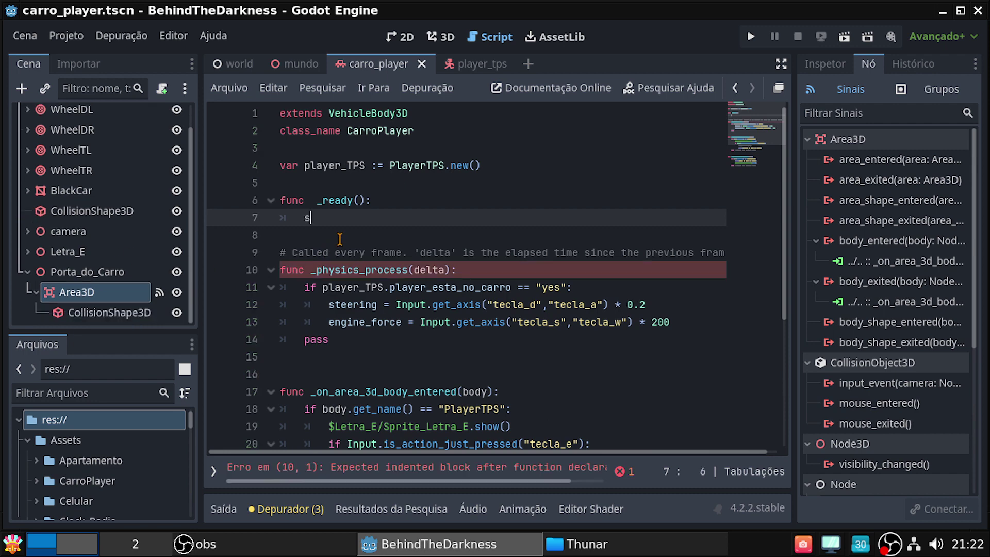
{"action": "type", "text": "pr"}
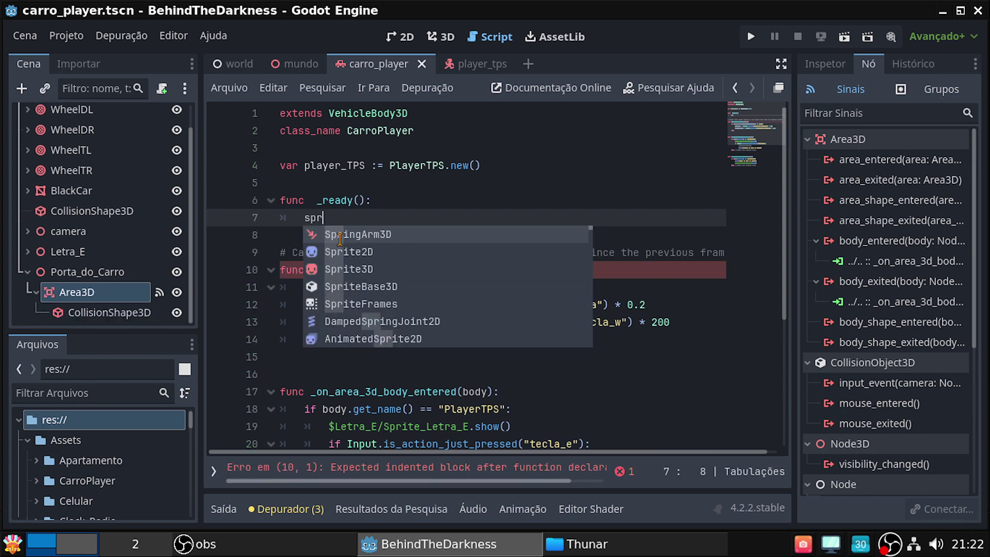
{"action": "key", "text": "BackSpace"}
{"action": "key", "text": "BackSpace"}
{"action": "key", "text": "BackSpace"}
{"action": "type", "text": "$"}
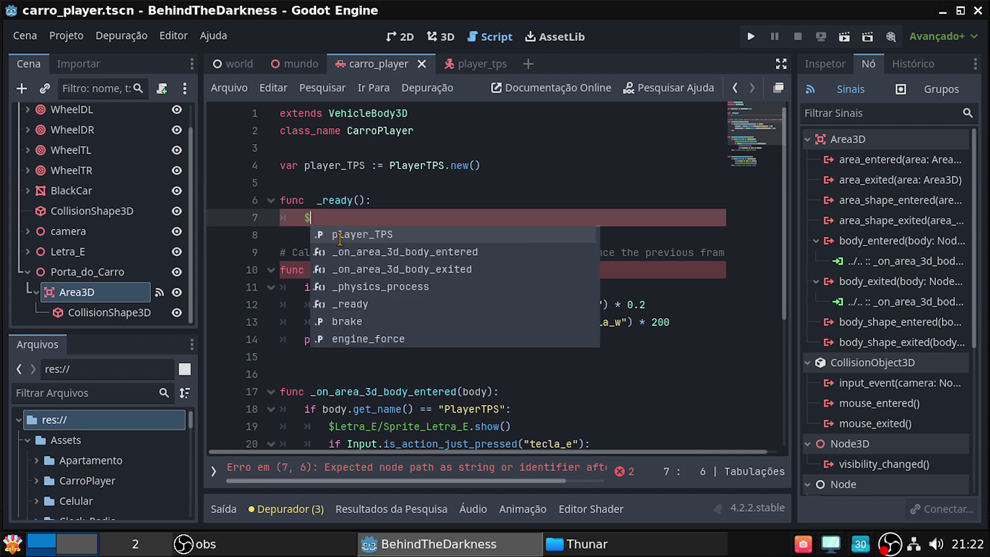
{"action": "type", "text": "\"spr"}
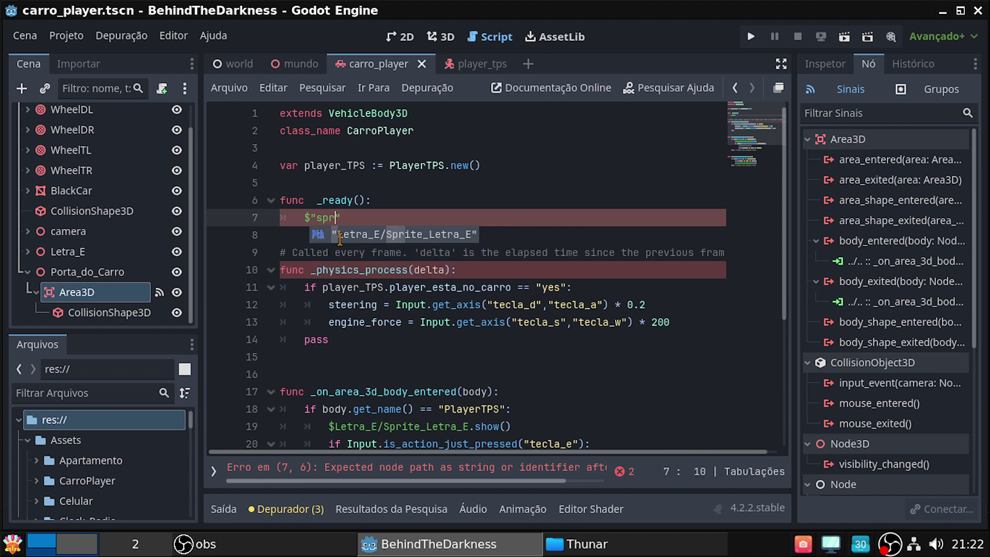
{"action": "key", "text": "Return"}
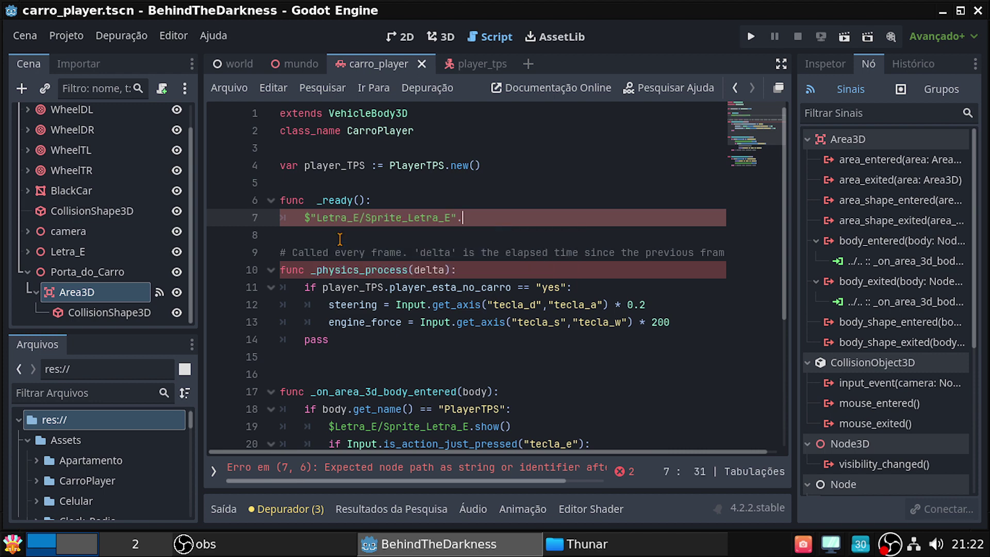
{"action": "type", "text": "hid"}
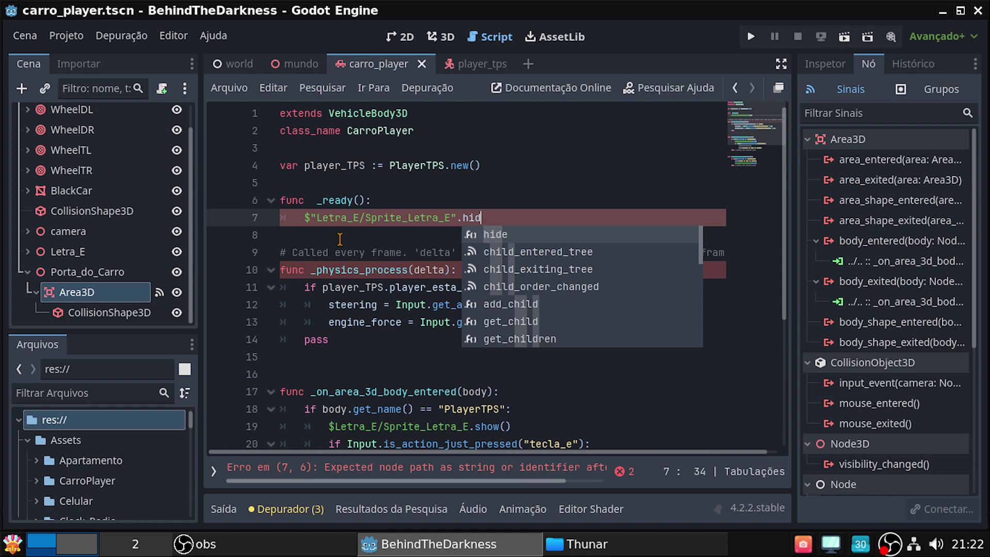
{"action": "key", "text": "Return"}
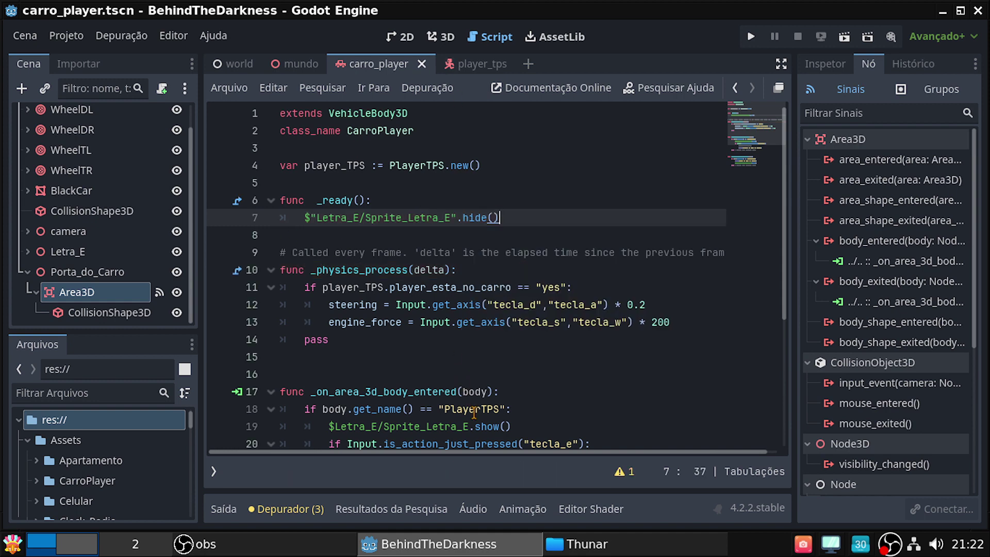
{"action": "scroll", "coordinate": [474, 412], "scroll_direction": "down", "scroll_amount": 3}
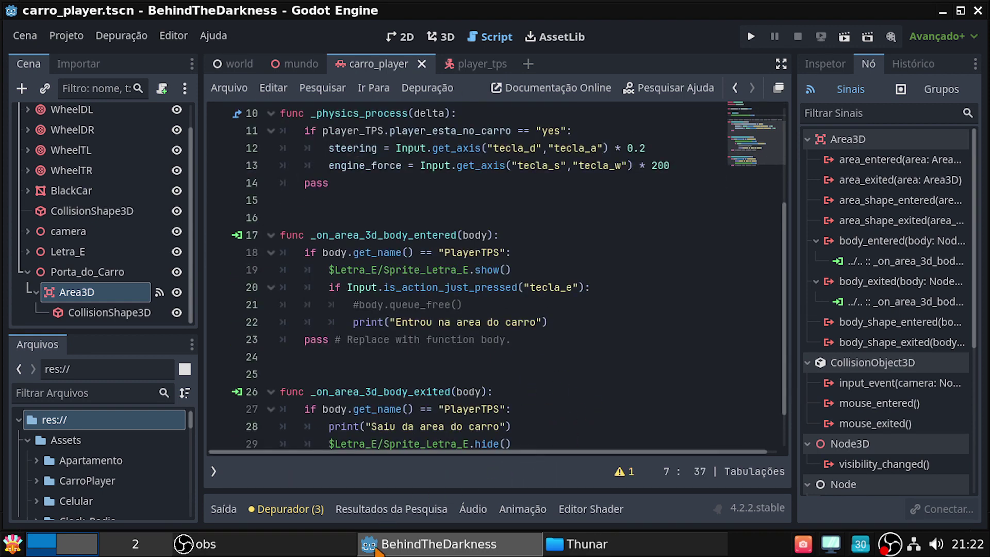
{"action": "left_click", "coordinate": [634, 552]}
{"action": "left_click", "coordinate": [634, 552]}
Save the scene and script changes, then run the game from the mundo script
{"action": "key", "text": "ctrl+s"}
{"action": "left_click", "coordinate": [295, 64]}
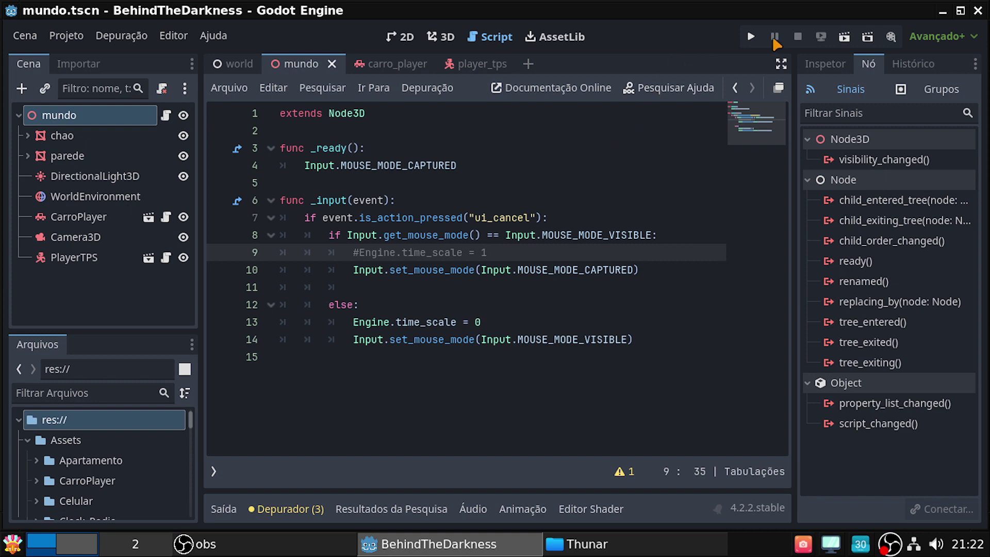
{"action": "left_click", "coordinate": [842, 38]}
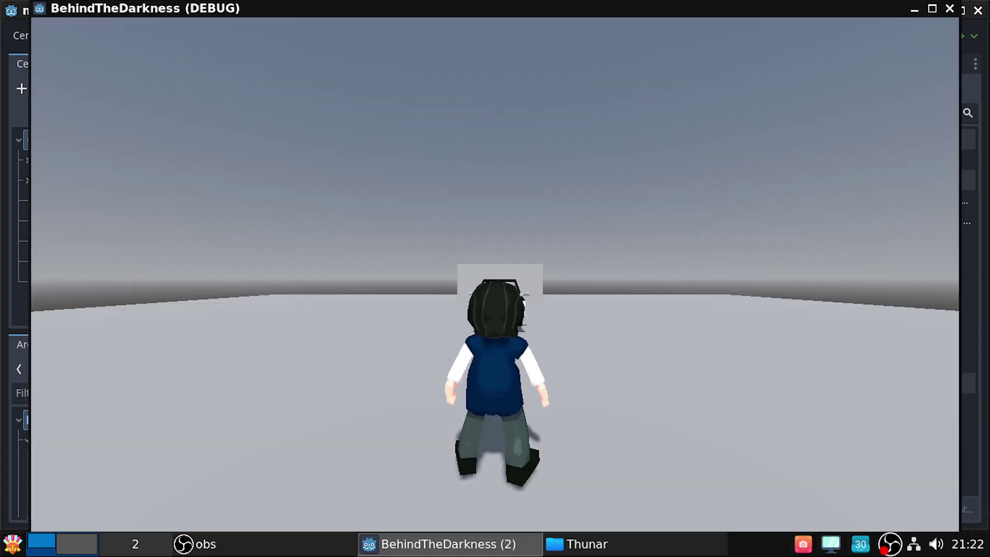
Walk the character up to the black car until the purple E prompt appears, then stop the game
{"action": "key", "text": "d"}
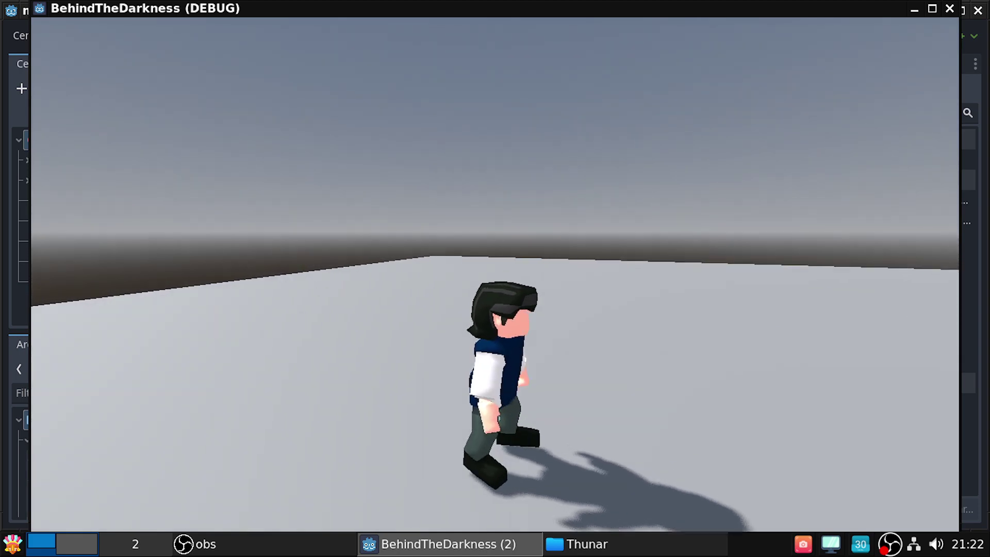
{"action": "key", "text": "a"}
{"action": "key", "text": "s"}
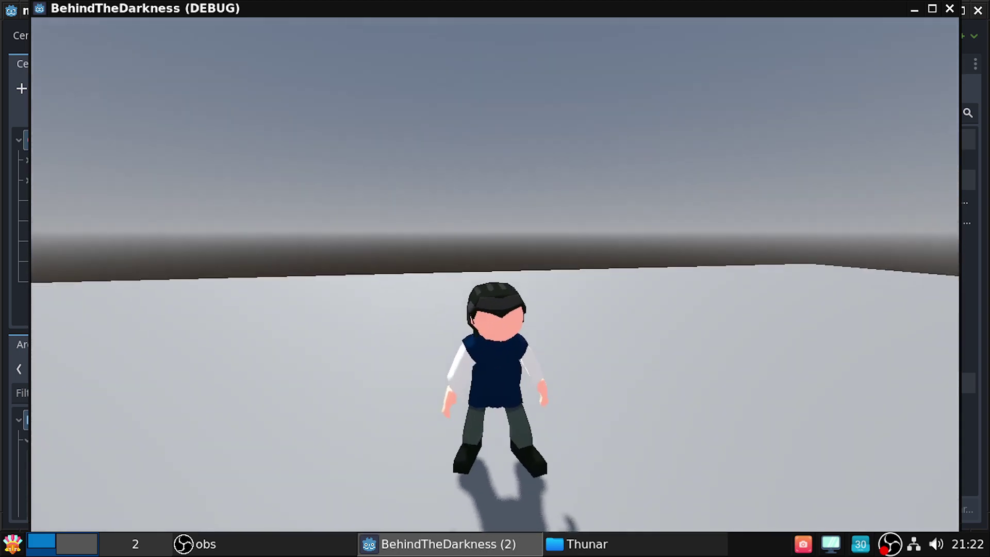
{"action": "key", "text": "w"}
{"action": "key", "text": "a"}
{"action": "key", "text": "w"}
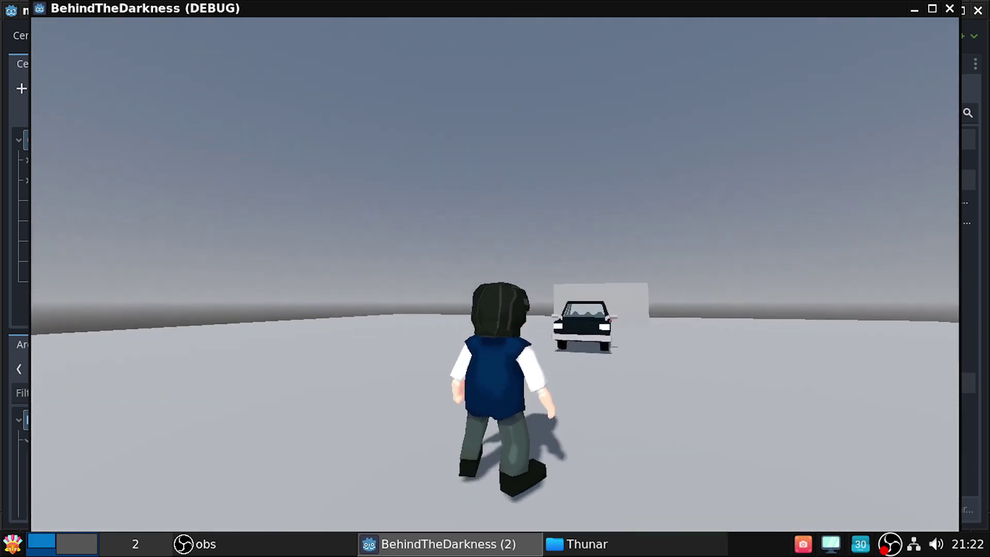
{"action": "key", "text": "w"}
{"action": "key", "text": "d"}
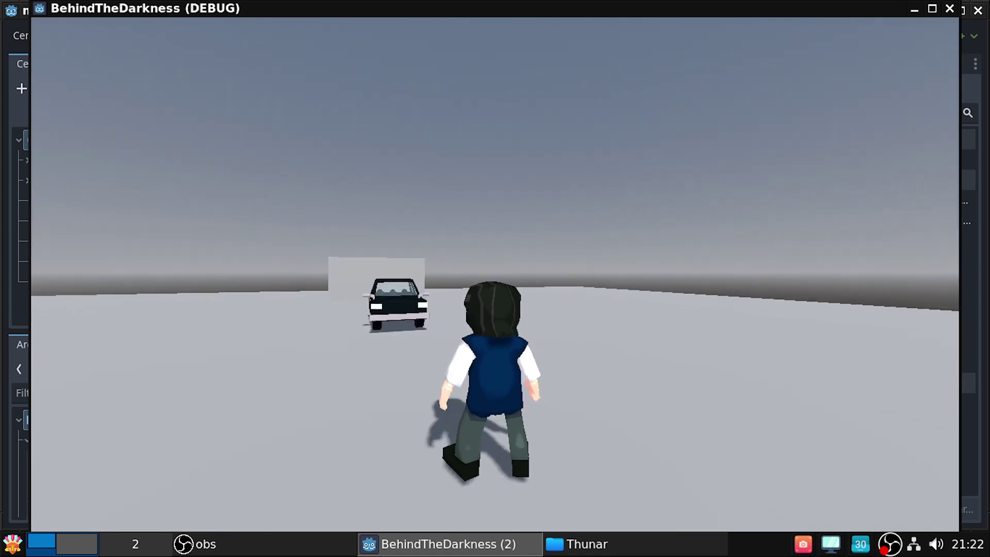
{"action": "key", "text": "a"}
{"action": "key", "text": "w"}
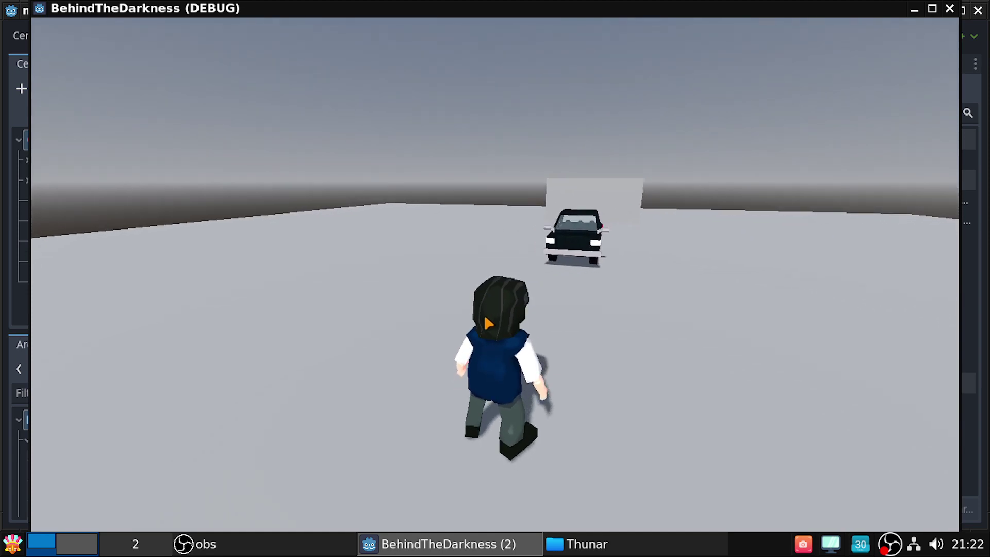
{"action": "key", "text": "a"}
{"action": "key", "text": "w"}
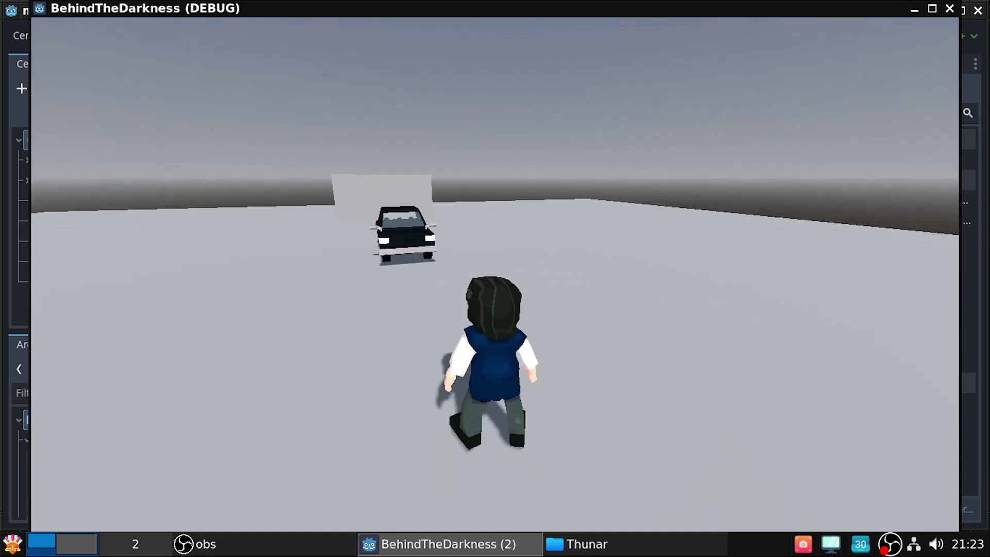
{"action": "key", "text": "w"}
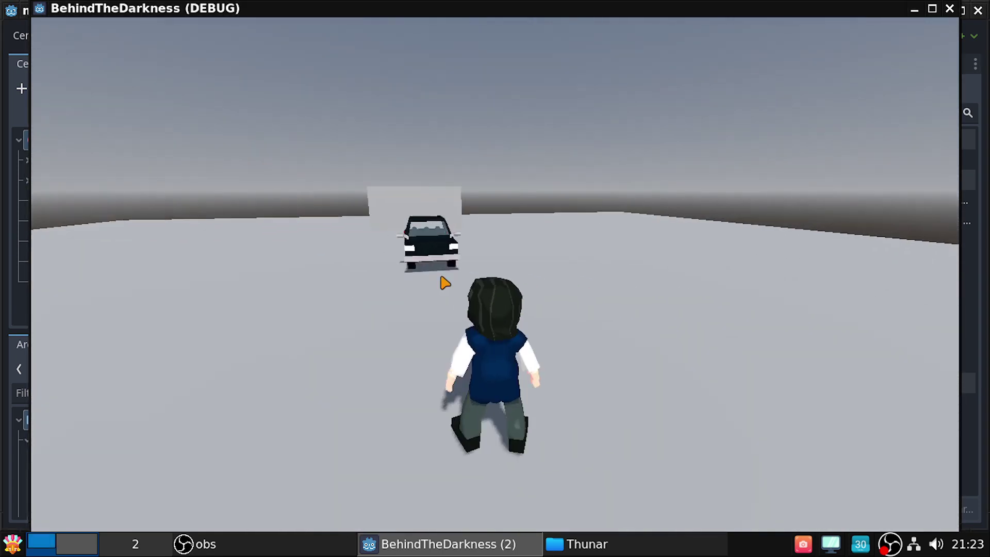
{"action": "key", "text": "w"}
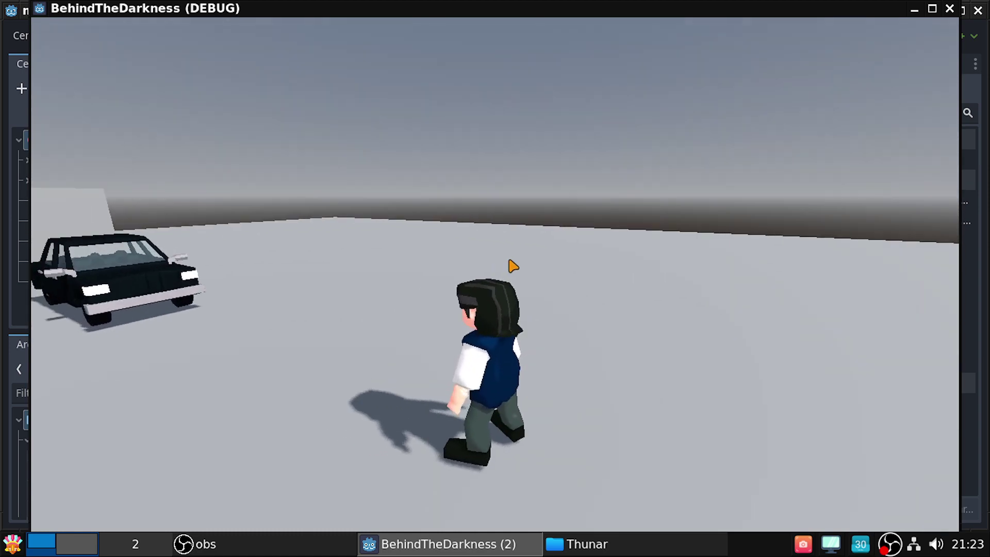
{"action": "key", "text": "w"}
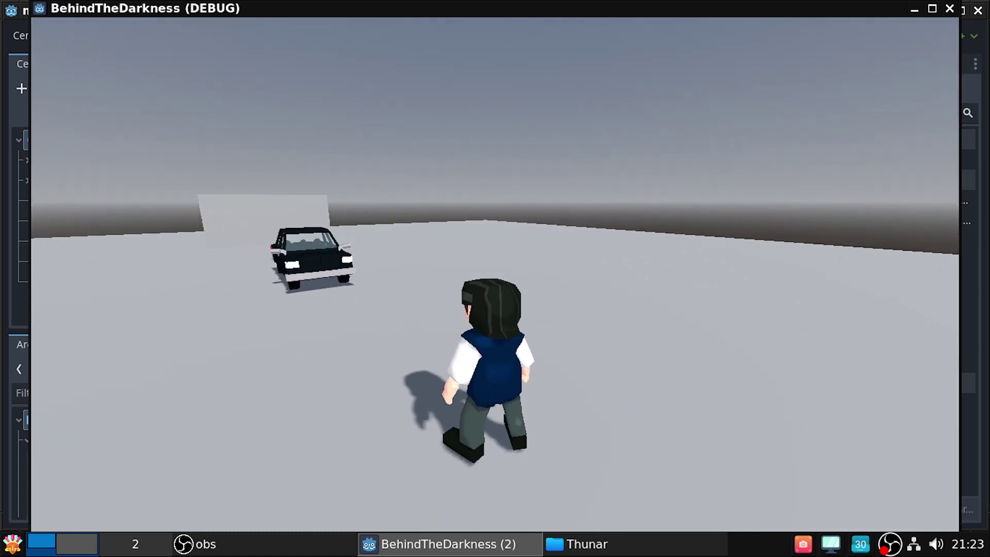
{"action": "key", "text": "w"}
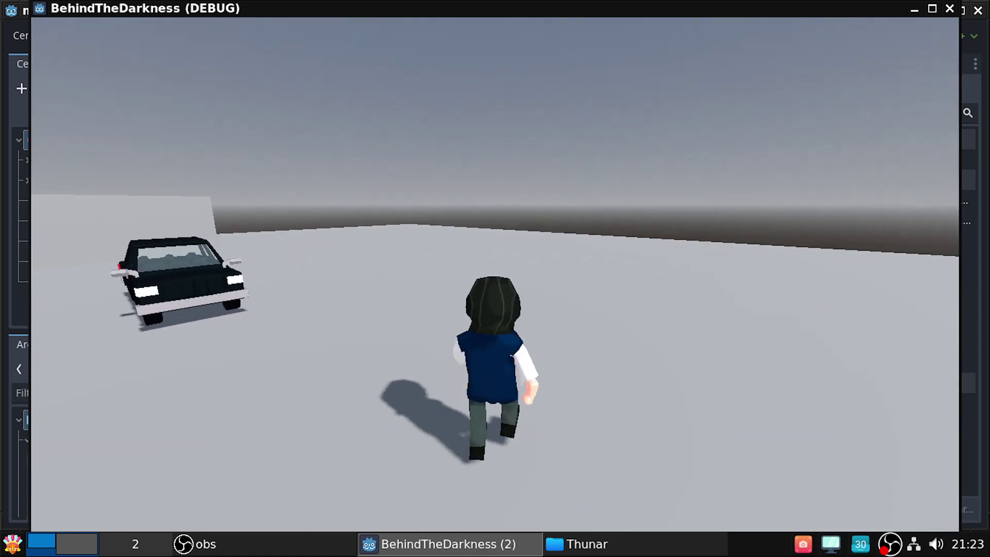
{"action": "key", "text": "w"}
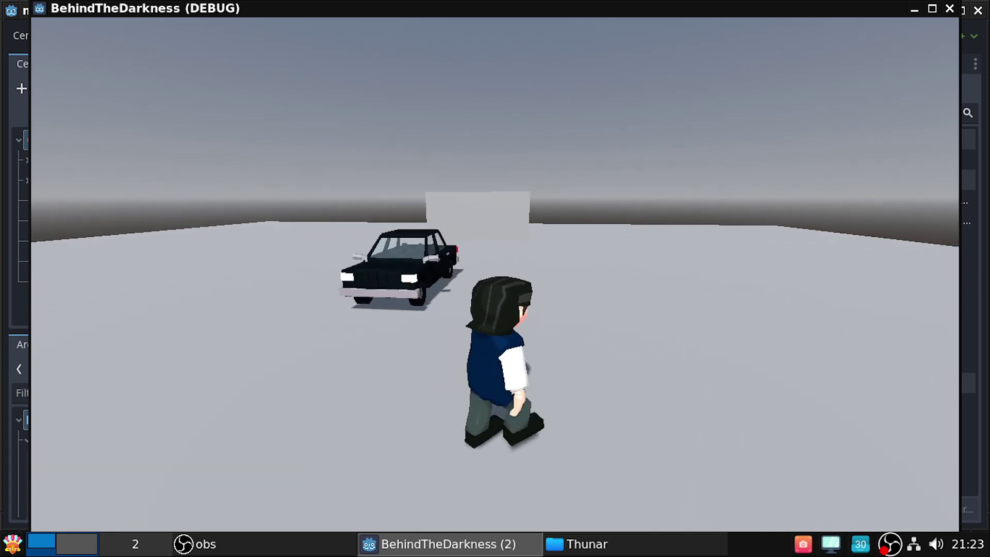
{"action": "key", "text": "w"}
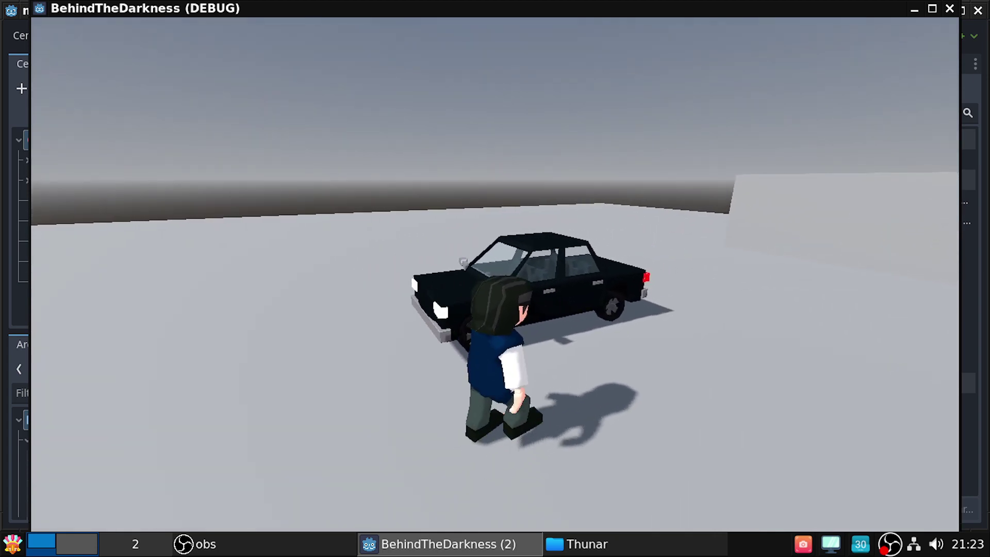
{"action": "key", "text": "d"}
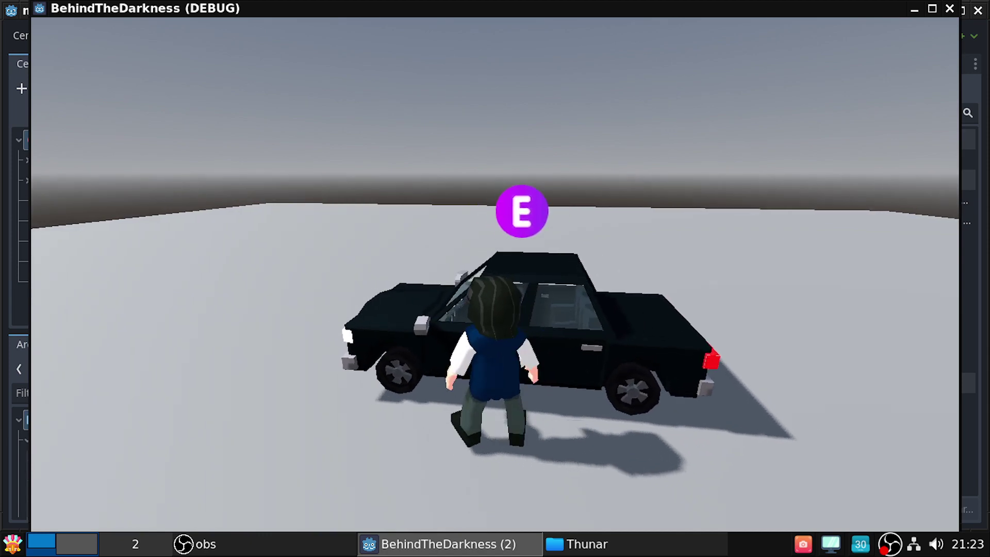
{"action": "key", "text": "s"}
{"action": "key", "text": "w"}
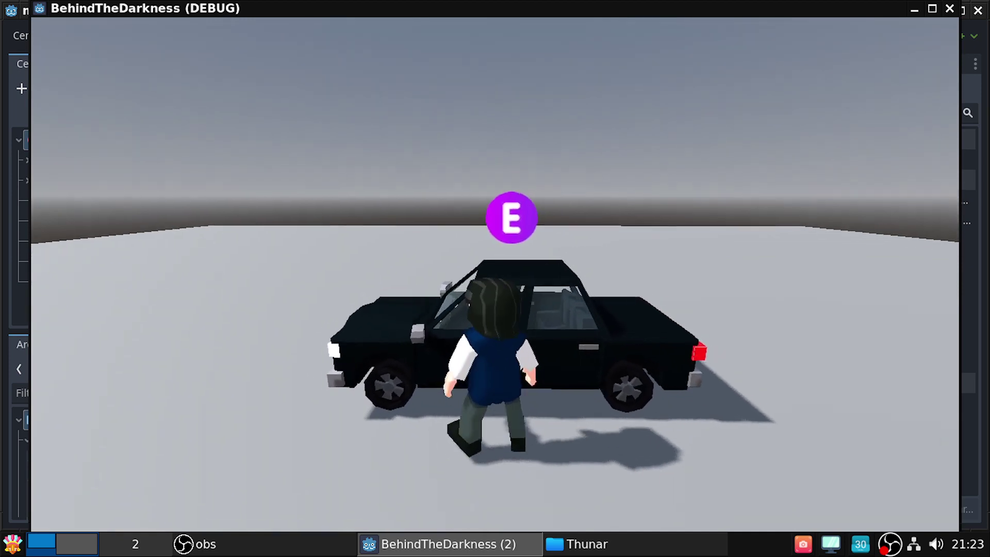
{"action": "key", "text": "a"}
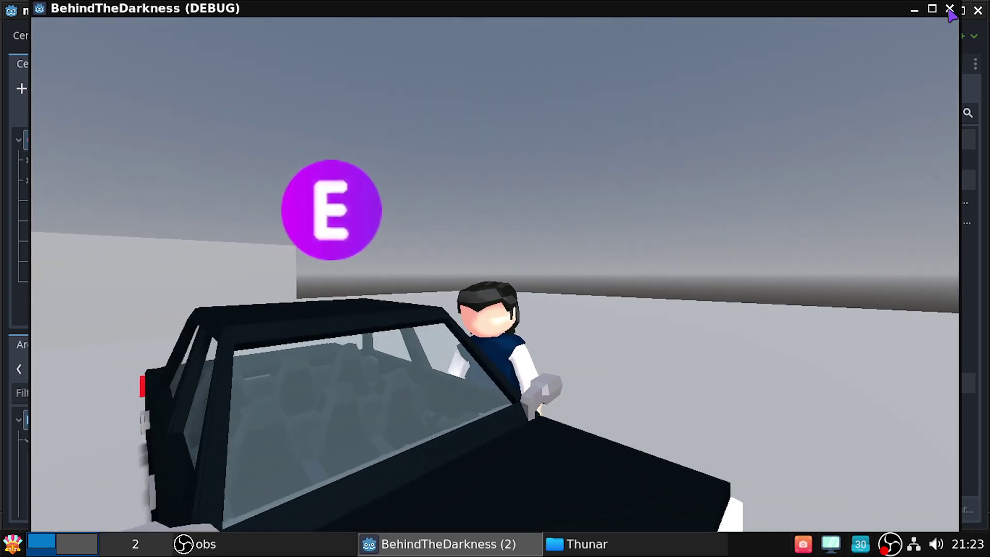
{"action": "left_click", "coordinate": [949, 10]}
Hide the Output log, select lines 8–9 of the mundo script, and save the scene
{"action": "left_click", "coordinate": [218, 505]}
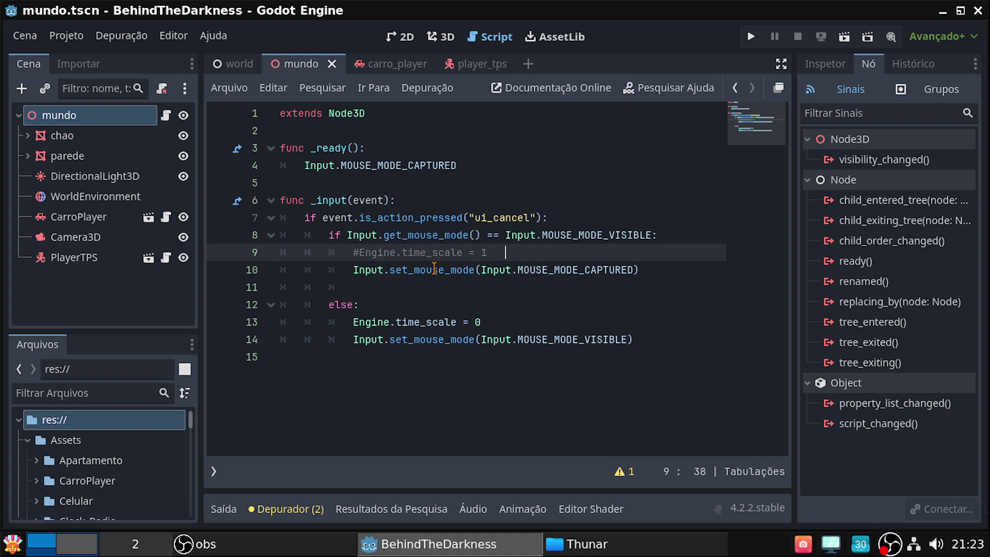
{"action": "mouse_move", "coordinate": [486, 253]}
{"action": "left_mouse_down"}
{"action": "mouse_move", "coordinate": [389, 236]}
{"action": "mouse_move", "coordinate": [366, 252]}
{"action": "left_mouse_up"}
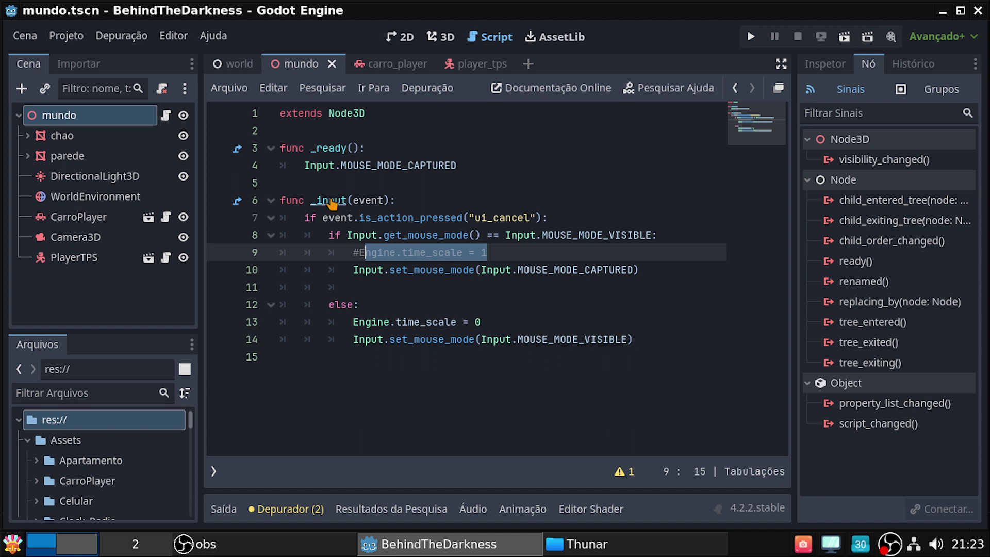
{"action": "key", "text": "ctrl+s"}
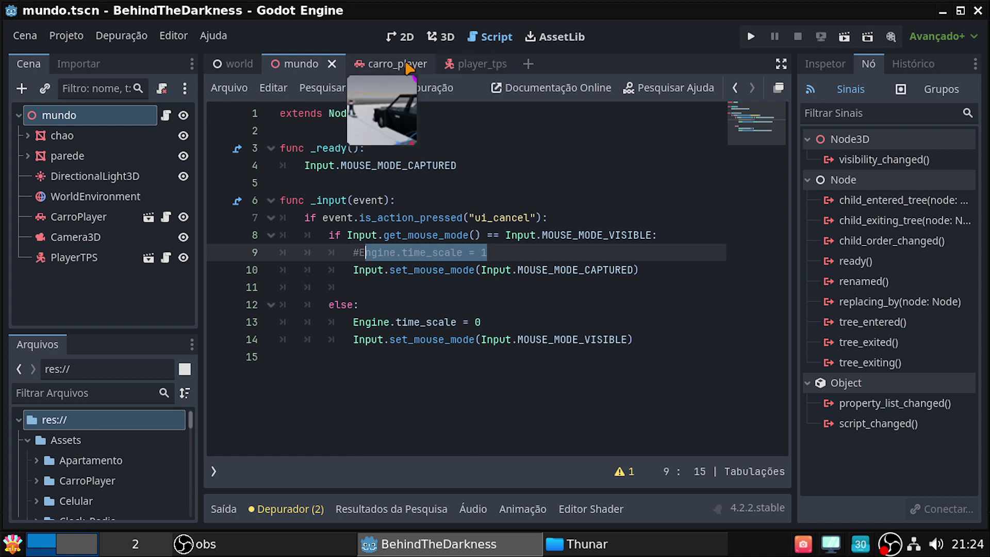
Uncomment body.queue_free() on line 21 of the carro_player script
{"action": "left_click", "coordinate": [402, 64]}
{"action": "scroll", "coordinate": [506, 336], "scroll_direction": "down", "scroll_amount": 1}
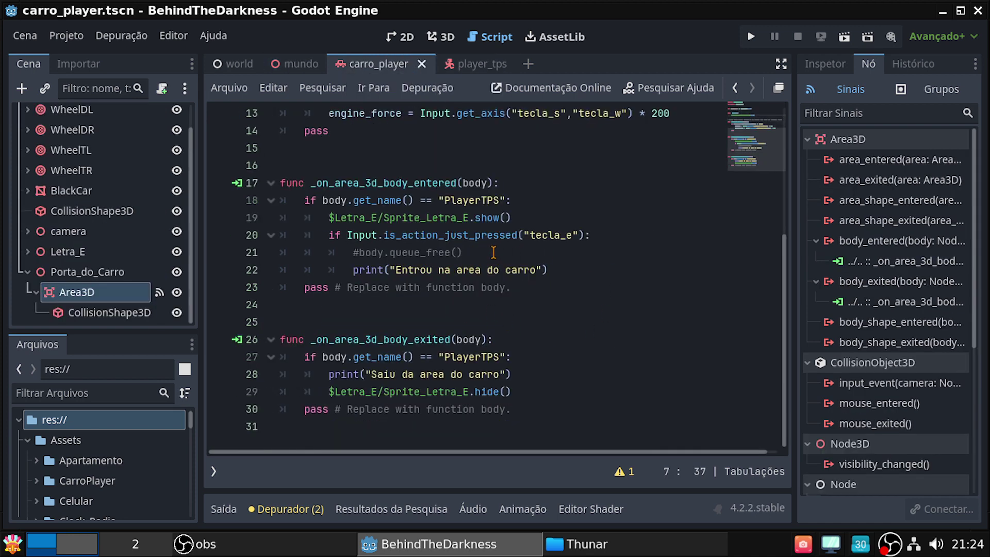
{"action": "left_click", "coordinate": [359, 253]}
{"action": "key", "text": "BackSpace"}
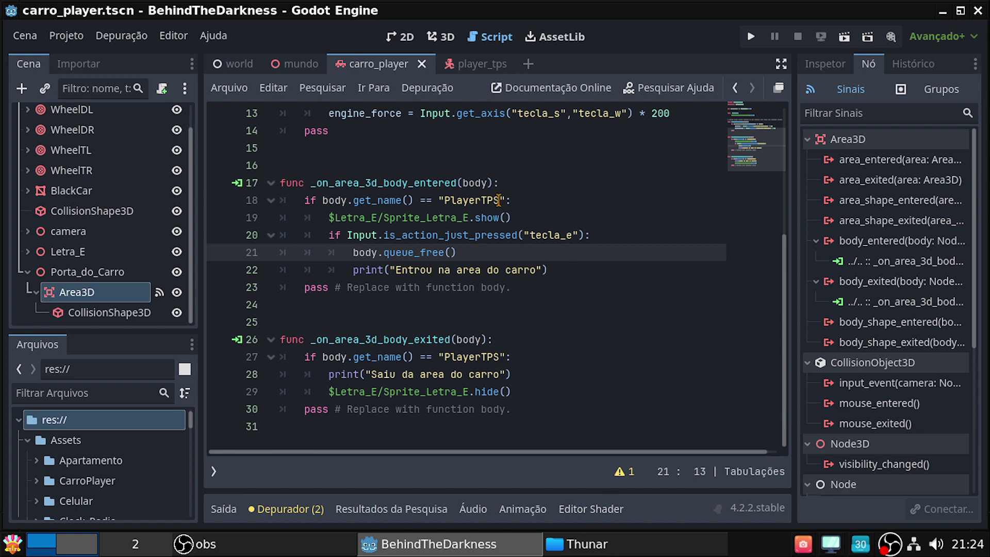
Copy player_TPS.player_esta_no_carro from line 11
{"action": "scroll", "coordinate": [537, 191], "scroll_direction": "up", "scroll_amount": 4}
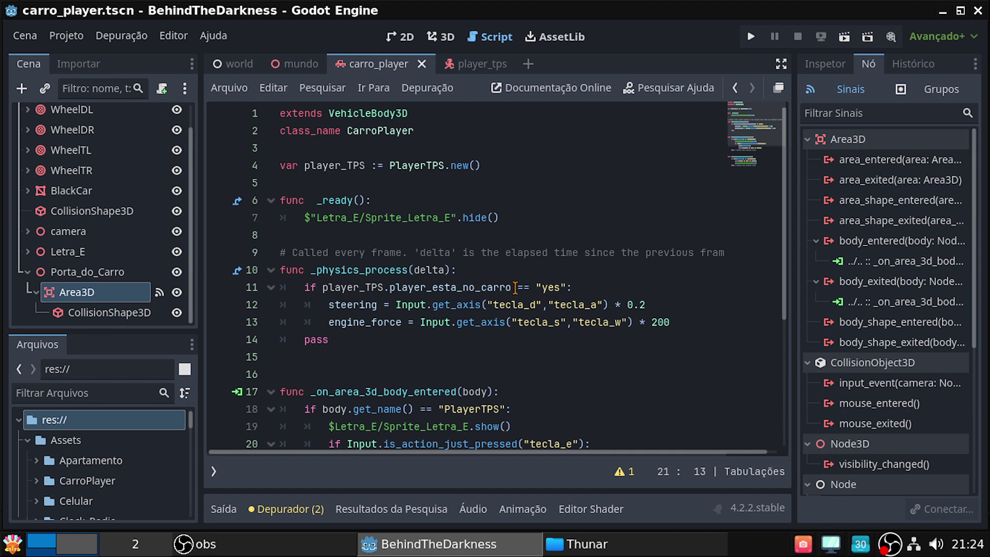
{"action": "left_click_drag", "start_coordinate": [518, 288], "coordinate": [325, 287]}
{"action": "key", "text": "ctrl+c"}
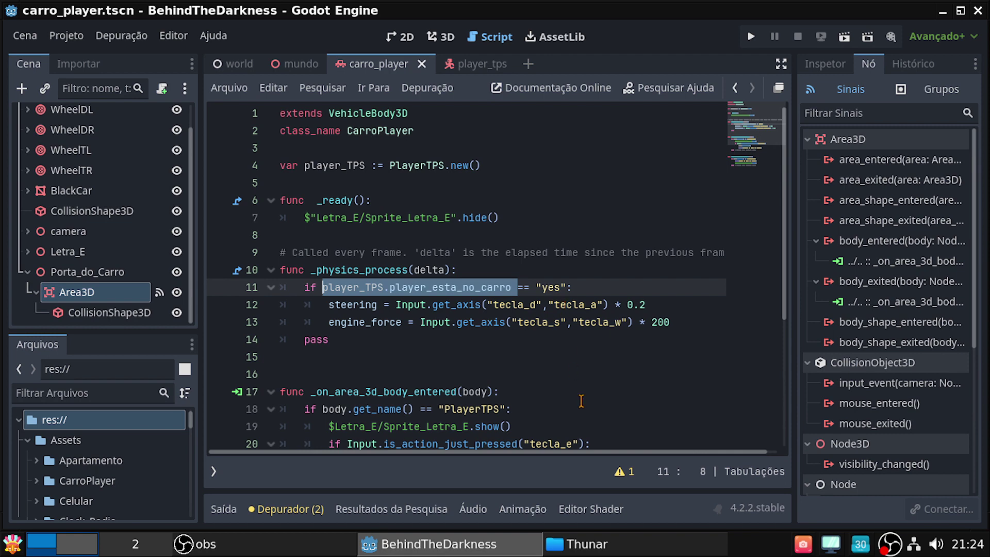
{"action": "scroll", "coordinate": [592, 408], "scroll_direction": "down", "scroll_amount": 2}
Add player_TPS.player_esta_no_carro = "yes" on a new line in the tecla_e branch
{"action": "left_click", "coordinate": [605, 340]}
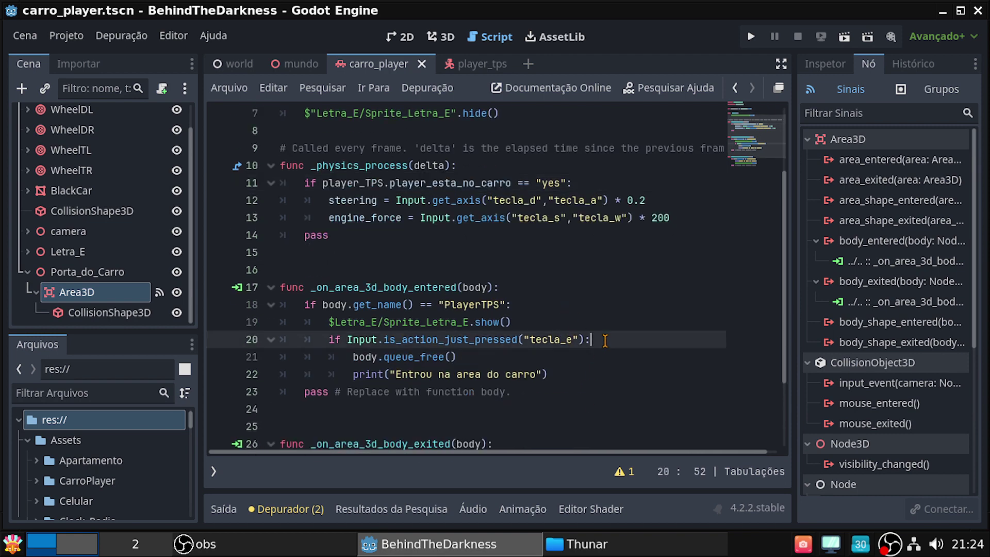
{"action": "key", "text": "Return"}
{"action": "key", "text": "ctrl+v"}
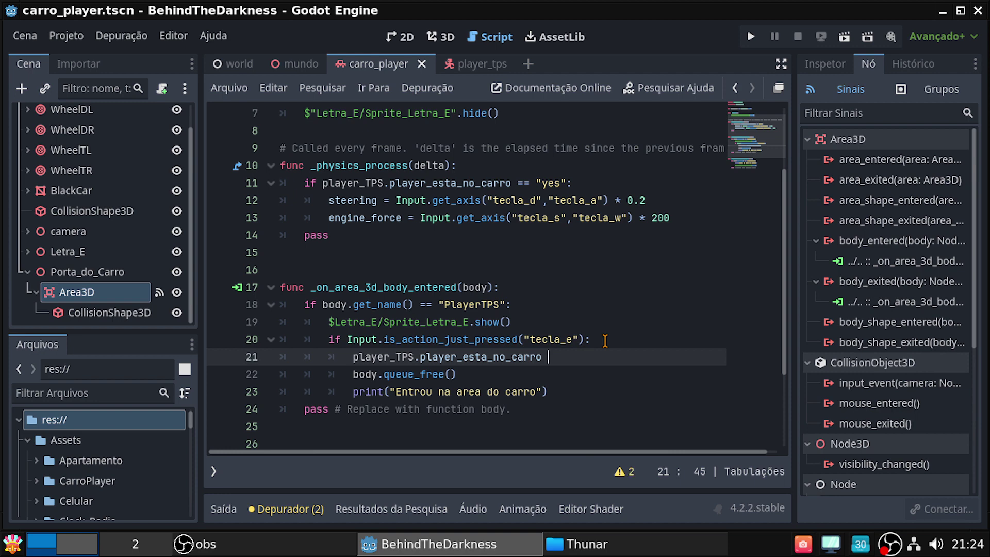
{"action": "type", "text": "= "}
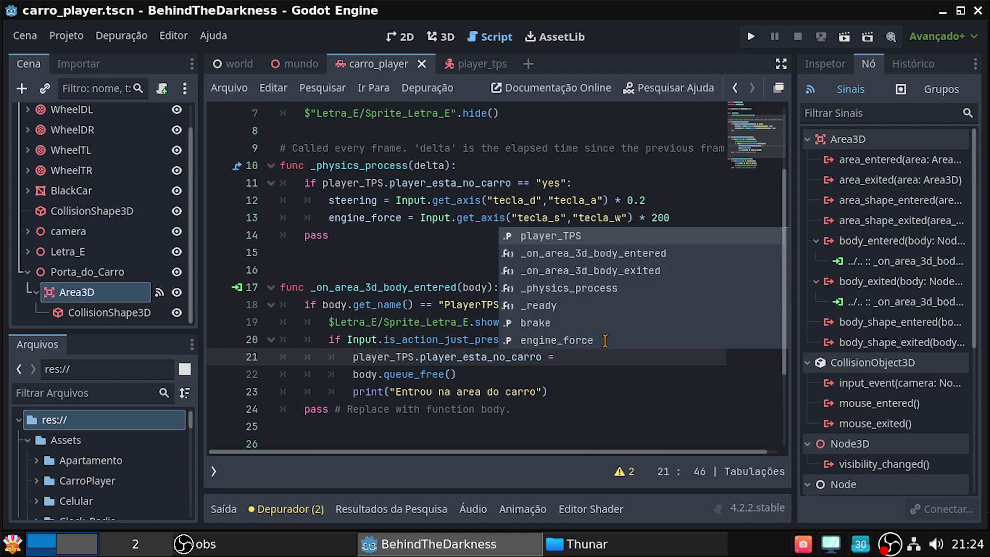
{"action": "type", "text": " \""}
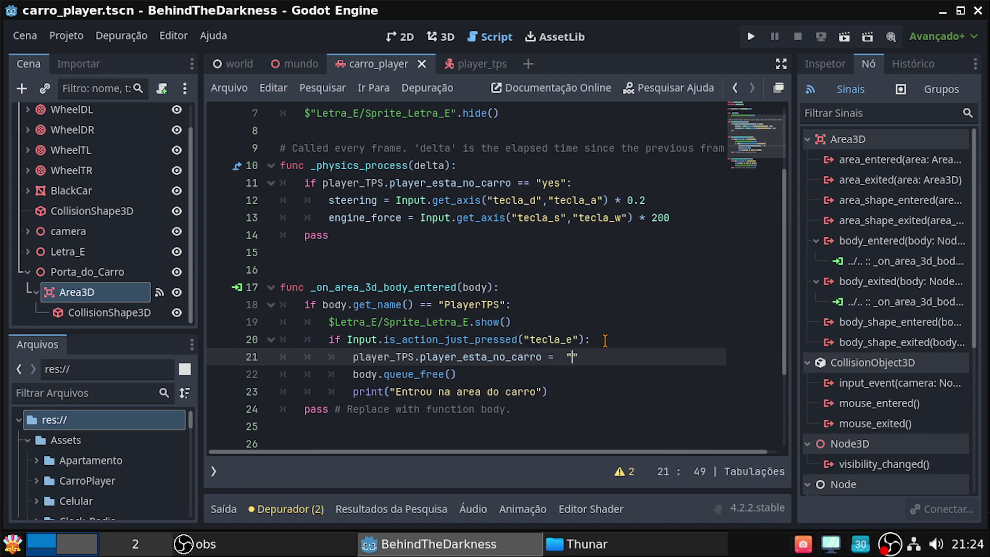
{"action": "type", "text": "ye"}
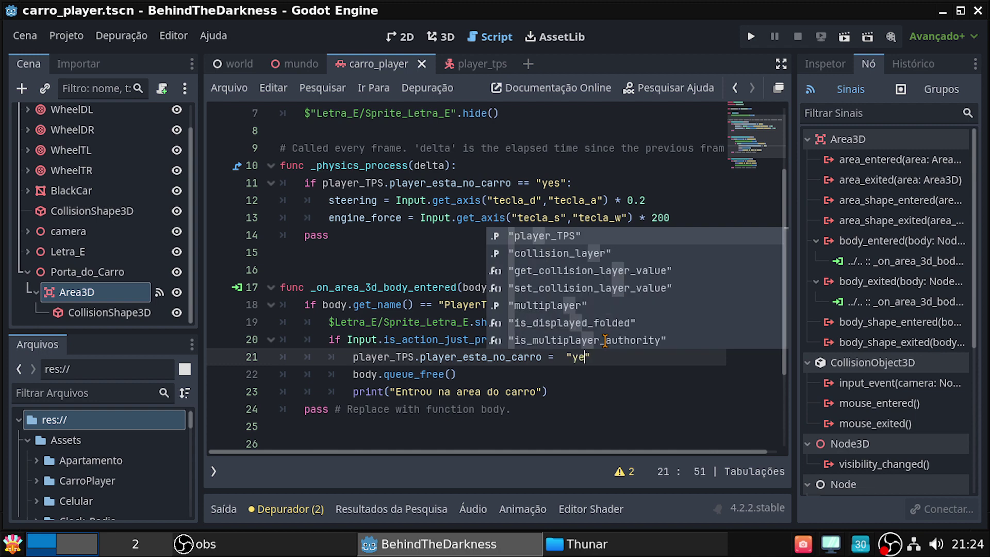
{"action": "type", "text": "s\""}
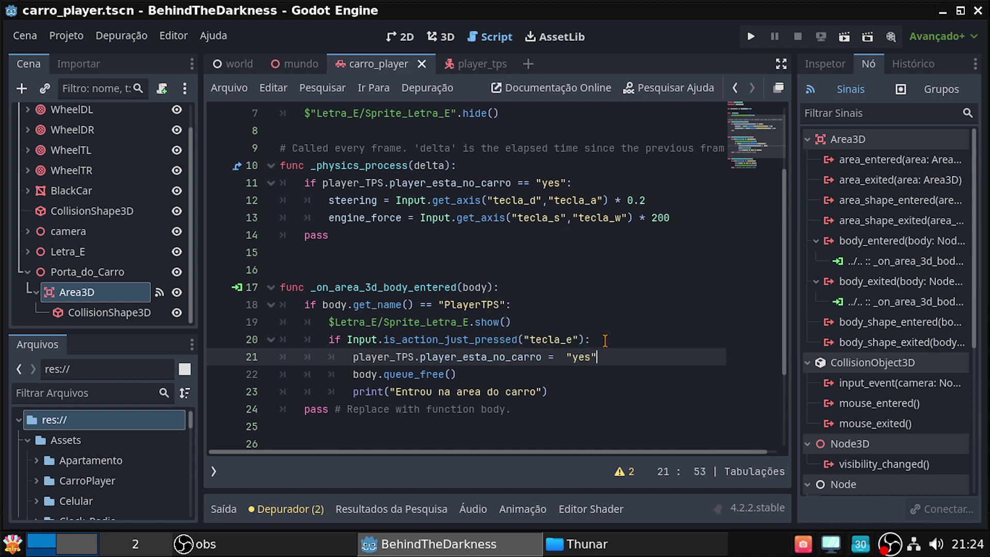
{"action": "key", "text": "Return"}
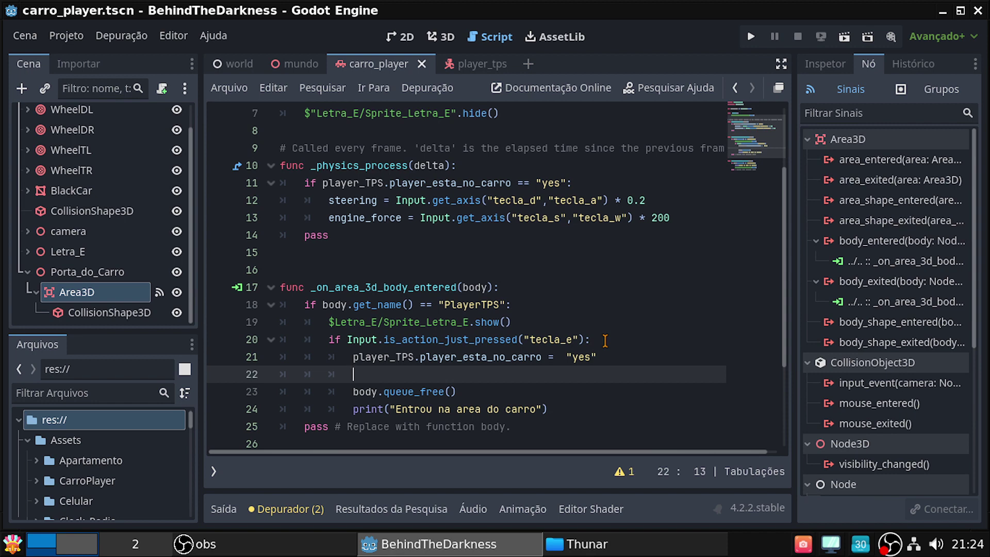
Write get_tree().create_timer on line 22, then delete it, leaving the line empty
{"action": "type", "text": "get"}
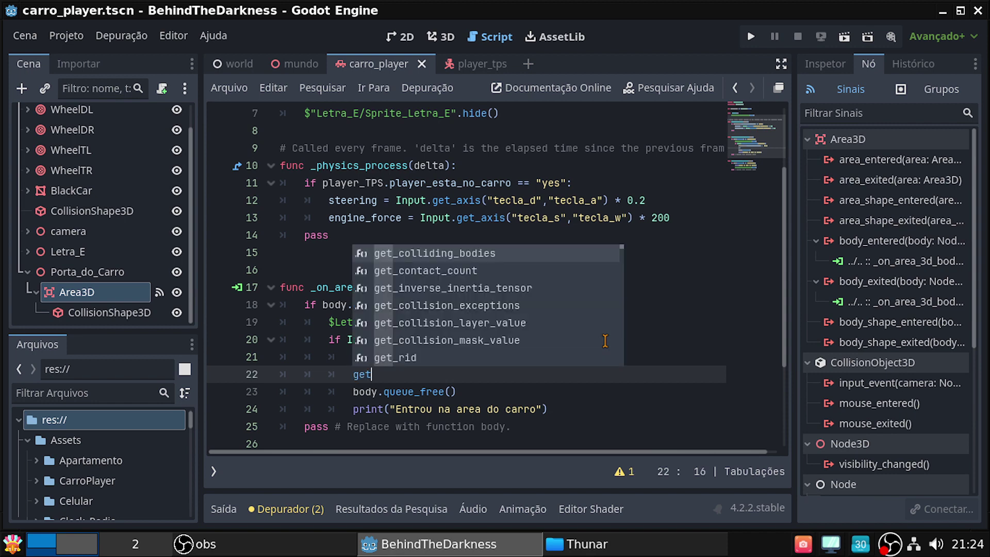
{"action": "type", "text": "_tr"}
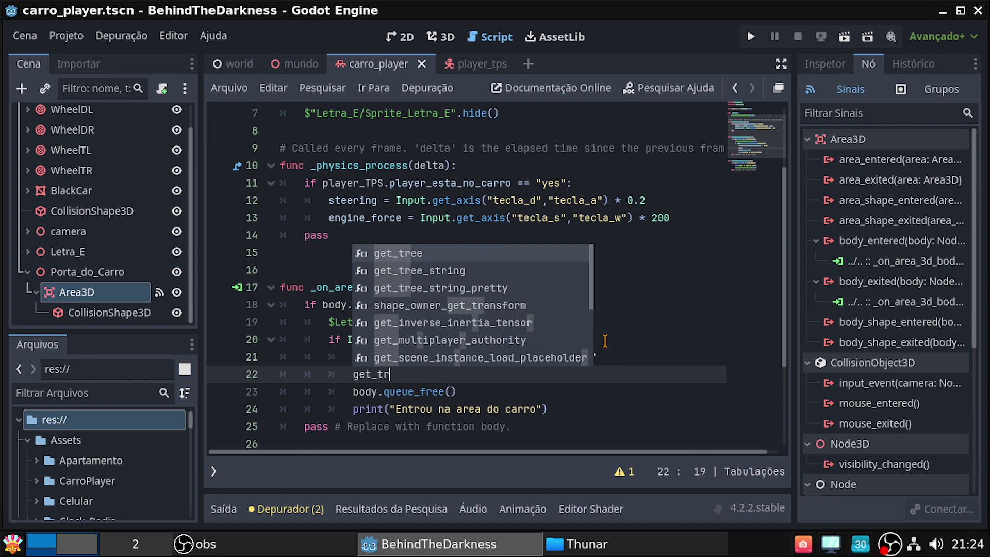
{"action": "key", "text": "Return"}
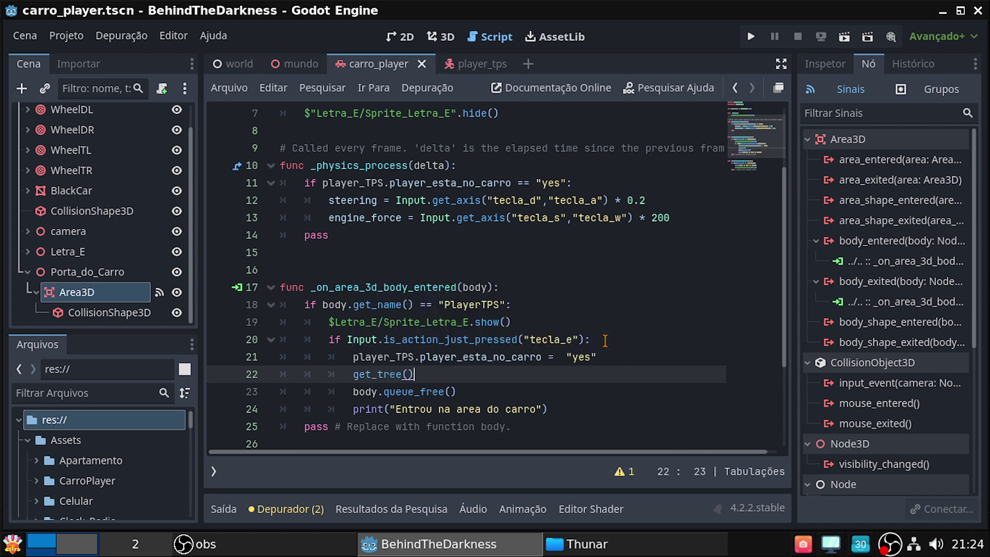
{"action": "type", "text": ".a"}
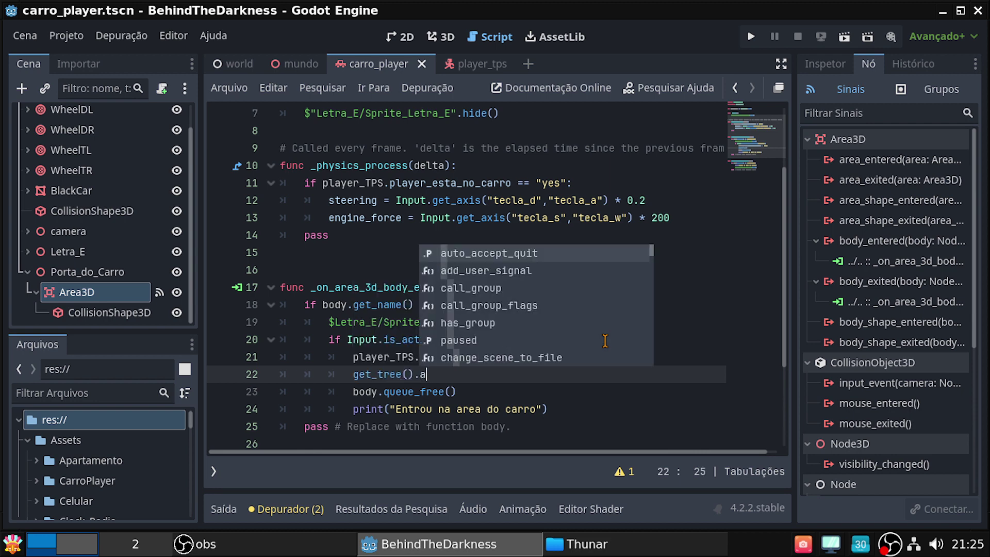
{"action": "key", "text": "BackSpace"}
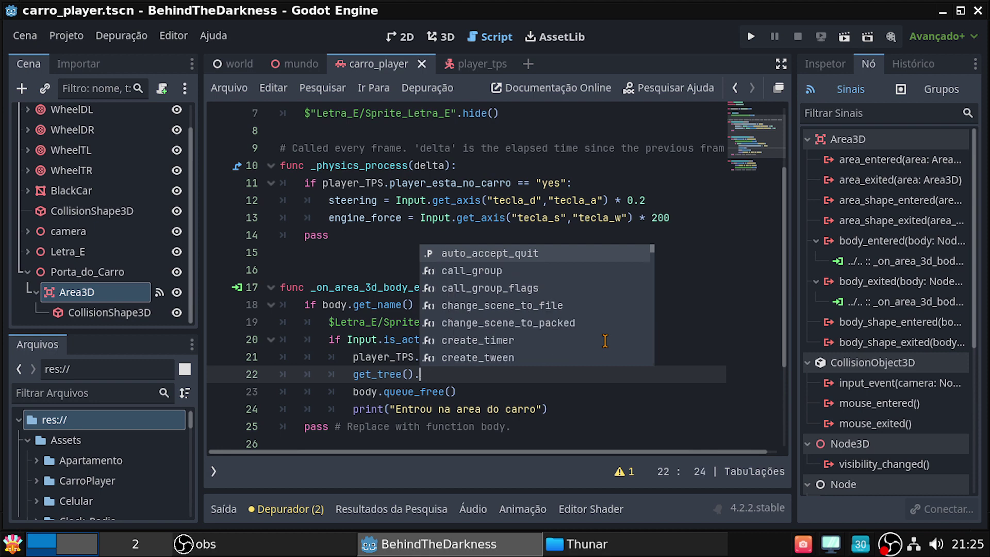
{"action": "key", "text": "Down"}
{"action": "key", "text": "Down"}
{"action": "key", "text": "Down"}
{"action": "key", "text": "Down"}
{"action": "key", "text": "Down"}
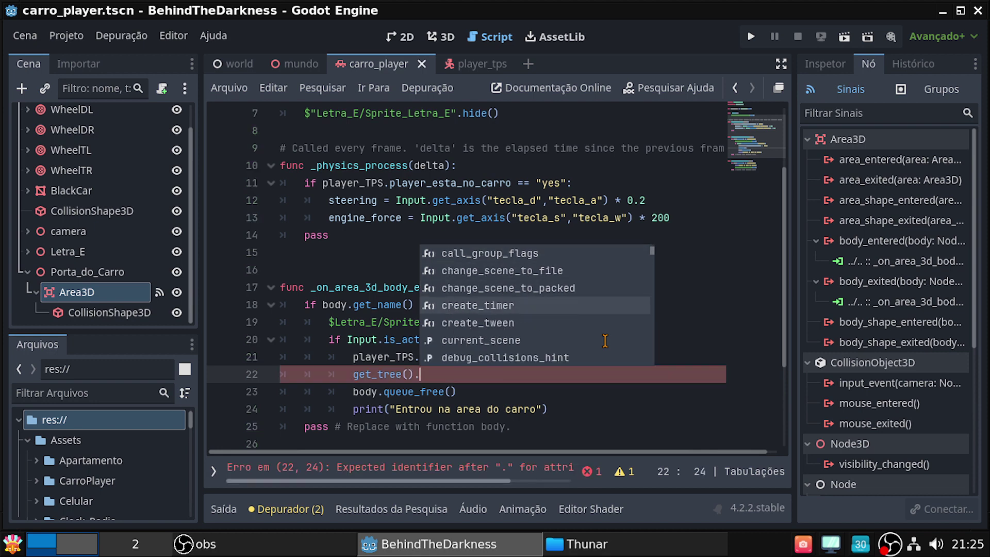
{"action": "key", "text": "Return"}
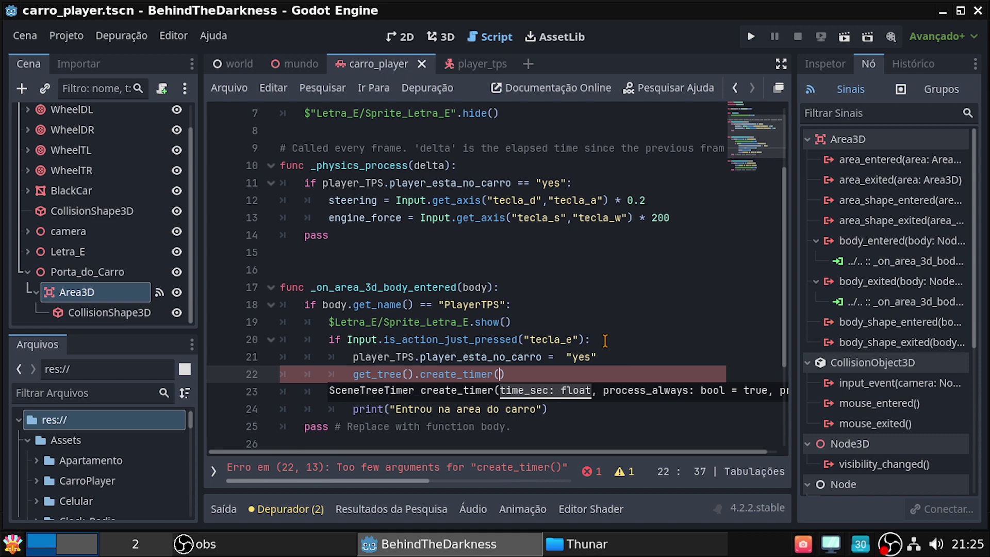
{"action": "key", "text": "BackSpace"}
{"action": "key", "text": "BackSpace"}
{"action": "key", "text": "BackSpace"}
{"action": "key", "text": "BackSpace"}
{"action": "key", "text": "BackSpace"}
{"action": "key", "text": "BackSpace"}
{"action": "key", "text": "BackSpace"}
{"action": "key", "text": "BackSpace"}
{"action": "key", "text": "BackSpace"}
{"action": "type", "text": "de"}
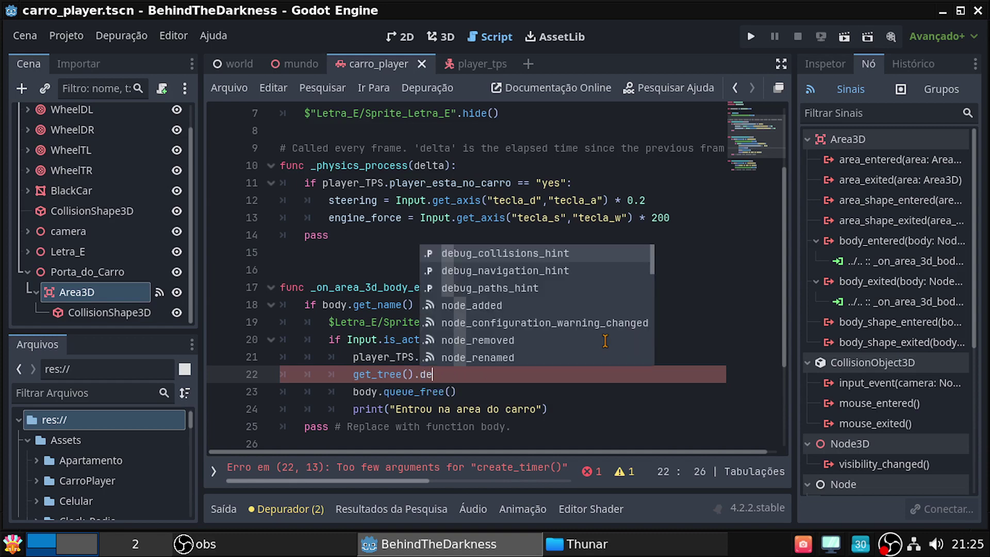
{"action": "key", "text": "Escape"}
{"action": "key", "text": "BackSpace"}
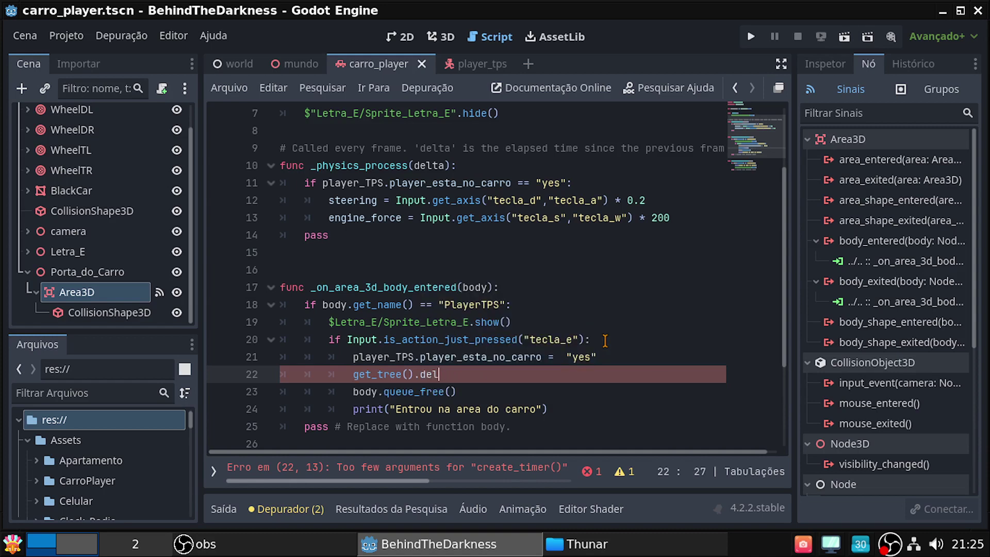
{"action": "key", "text": "BackSpace"}
{"action": "key", "text": "BackSpace"}
{"action": "key", "text": "BackSpace"}
{"action": "key", "text": "BackSpace"}
{"action": "key", "text": "BackSpace"}
{"action": "key", "text": "BackSpace"}
{"action": "key", "text": "BackSpace"}
{"action": "key", "text": "BackSpace"}
{"action": "key", "text": "BackSpace"}
{"action": "key", "text": "BackSpace"}
{"action": "key", "text": "BackSpace"}
{"action": "key", "text": "BackSpace"}
From the player_tps script, open cena_historia_antes_do_menu.tscn from the Player folder
{"action": "left_click", "coordinate": [467, 63]}
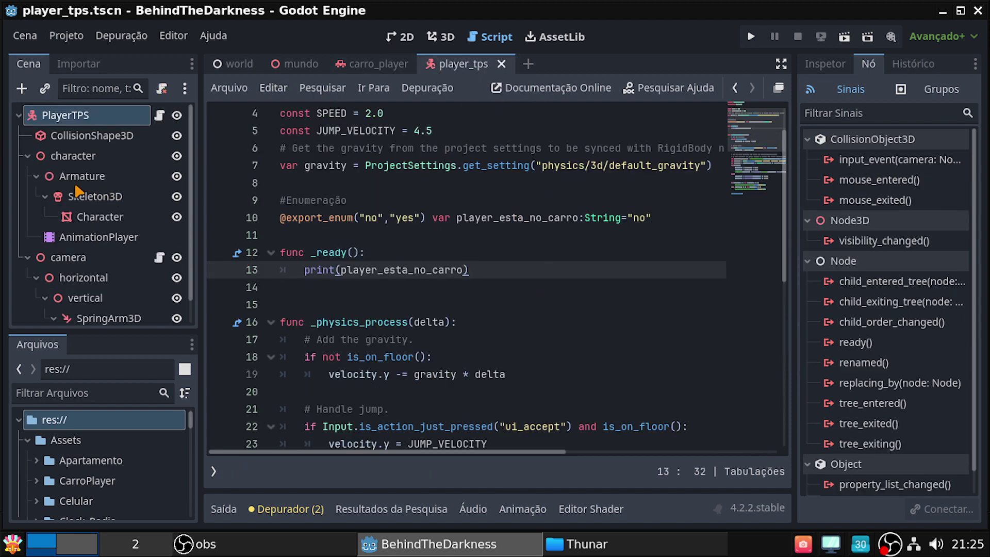
{"action": "scroll", "coordinate": [104, 434], "scroll_direction": "down", "scroll_amount": 3}
{"action": "scroll", "coordinate": [104, 434], "scroll_direction": "down", "scroll_amount": 2}
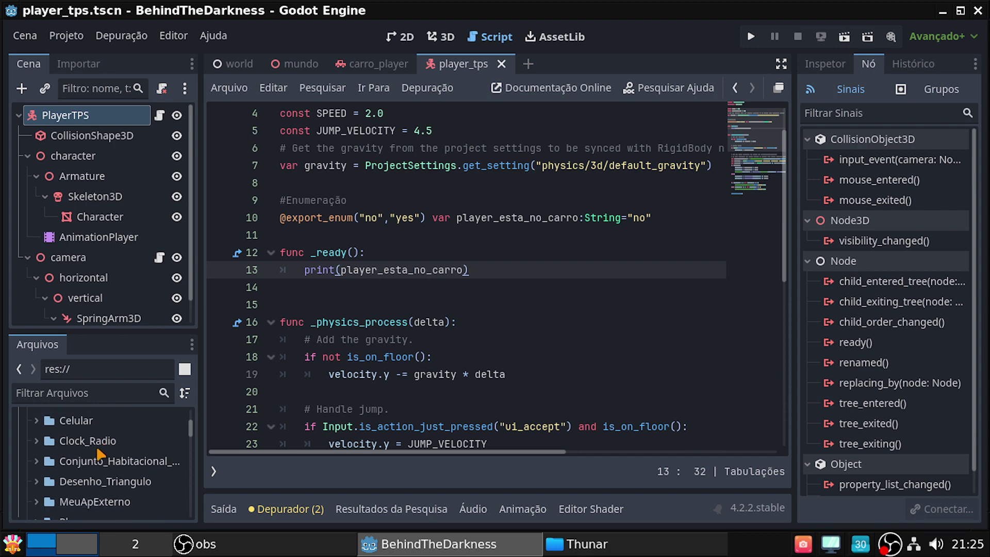
{"action": "scroll", "coordinate": [97, 463], "scroll_direction": "down", "scroll_amount": 2}
{"action": "scroll", "coordinate": [98, 462], "scroll_direction": "down", "scroll_amount": 2}
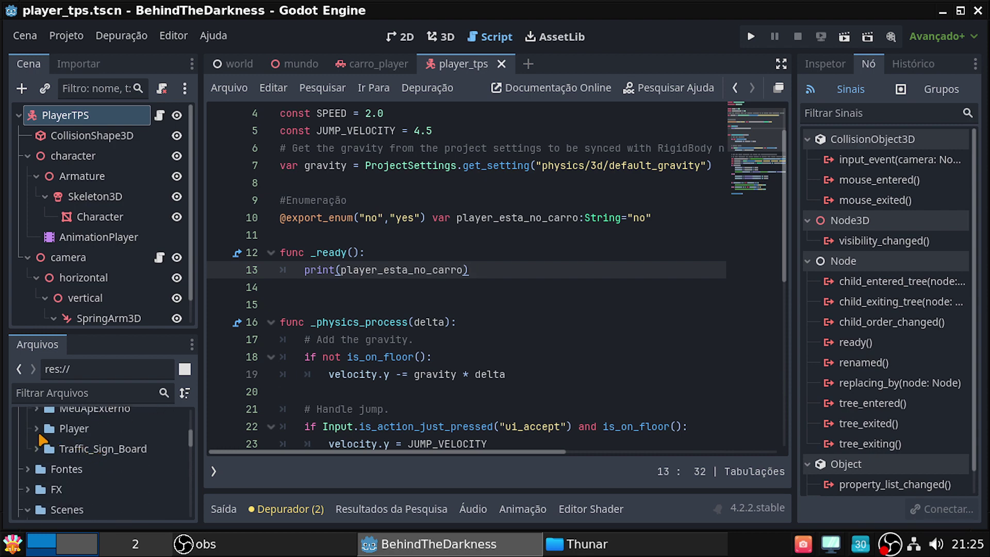
{"action": "left_click", "coordinate": [37, 430]}
{"action": "scroll", "coordinate": [80, 449], "scroll_direction": "down", "scroll_amount": 1}
{"action": "scroll", "coordinate": [80, 449], "scroll_direction": "up", "scroll_amount": 1}
{"action": "scroll", "coordinate": [83, 449], "scroll_direction": "up", "scroll_amount": 1}
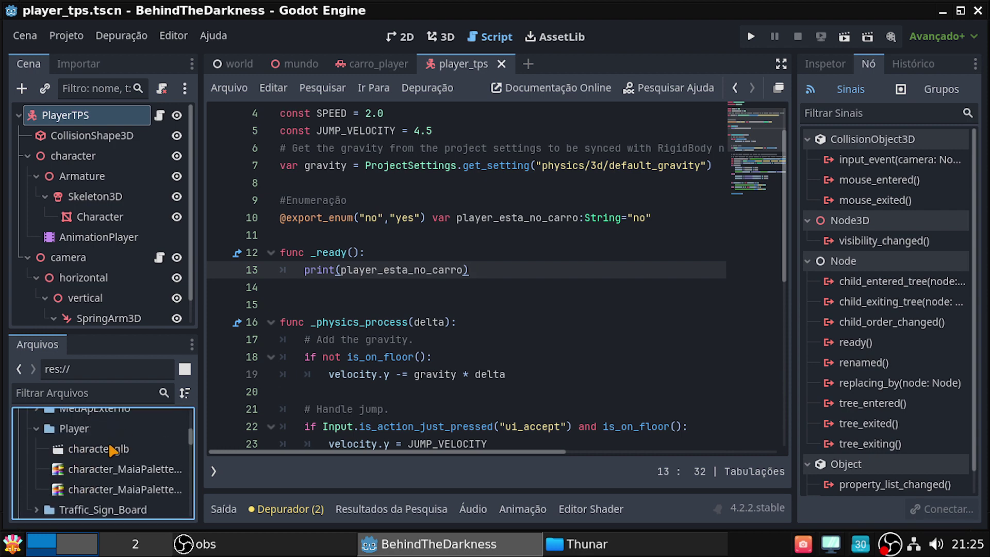
{"action": "scroll", "coordinate": [98, 446], "scroll_direction": "down", "scroll_amount": 6}
{"action": "scroll", "coordinate": [109, 444], "scroll_direction": "down", "scroll_amount": 2}
{"action": "scroll", "coordinate": [110, 453], "scroll_direction": "down", "scroll_amount": 3}
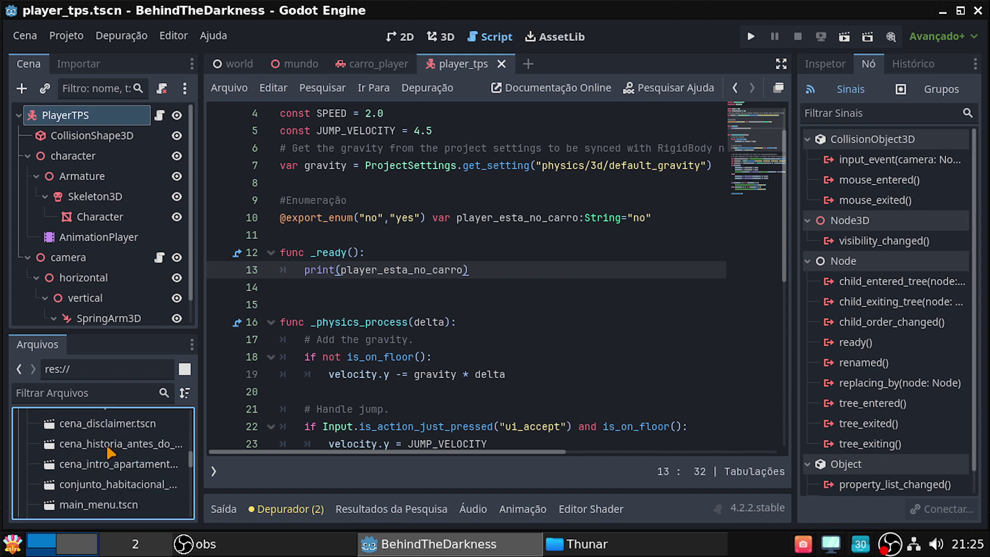
{"action": "scroll", "coordinate": [112, 453], "scroll_direction": "up", "scroll_amount": 1}
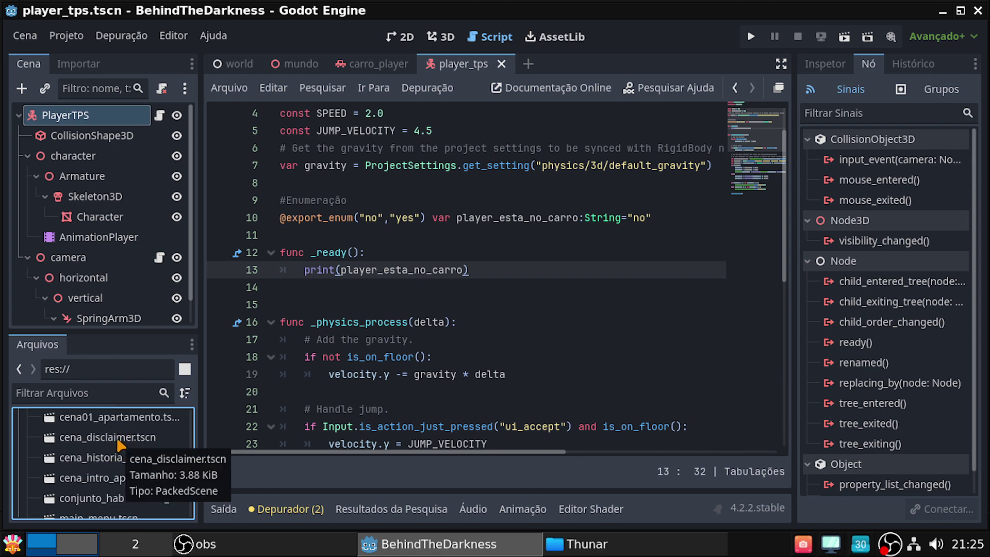
{"action": "left_click", "coordinate": [106, 460]}
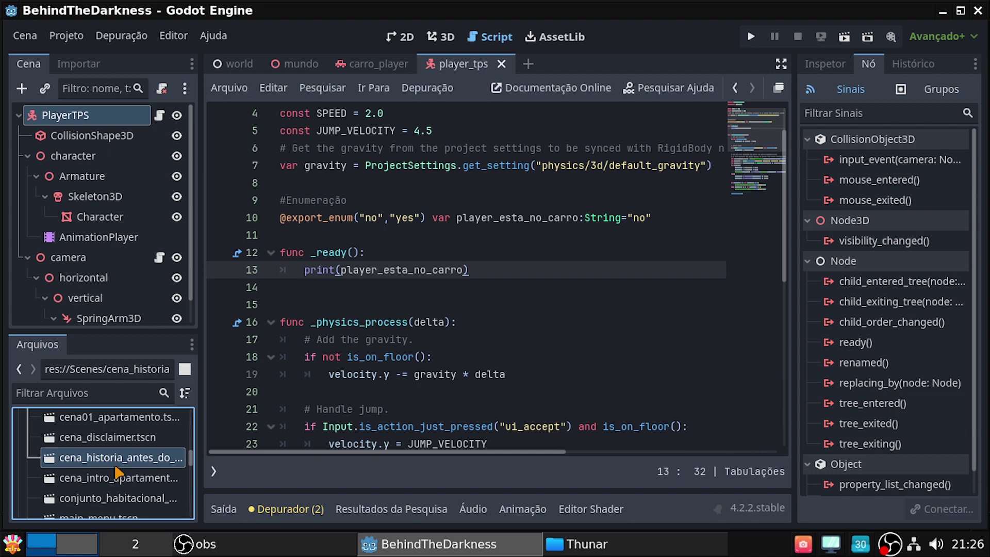
{"action": "double_click", "coordinate": [132, 467]}
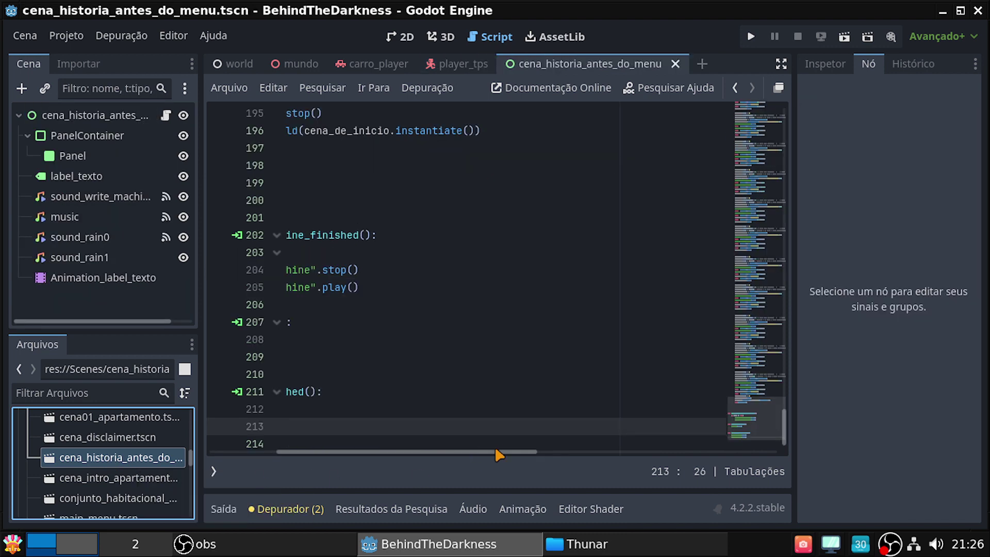
Select the await create_timer(3).timeout line 193, then close the cena_historia_antes_do_menu script
{"action": "left_click_drag", "start_coordinate": [495, 453], "coordinate": [353, 453]}
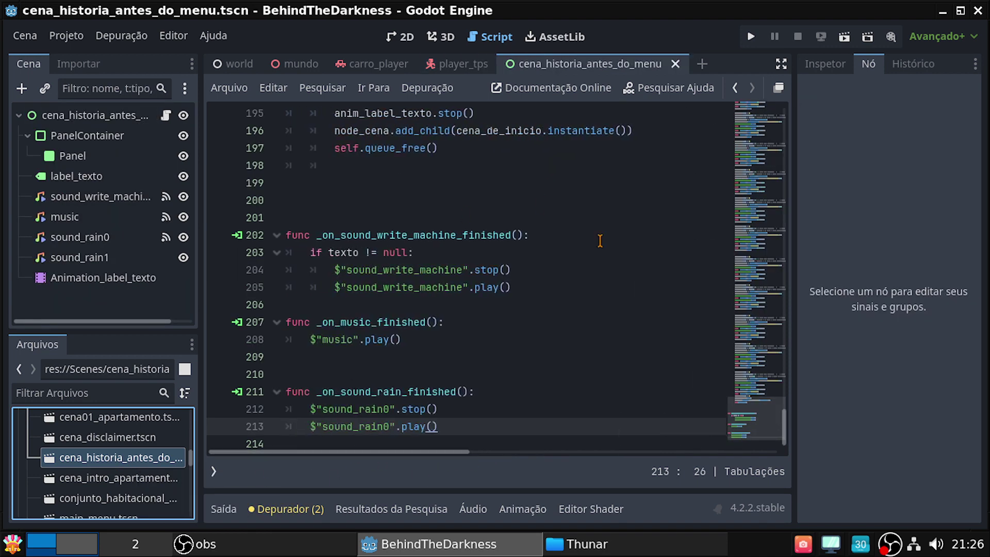
{"action": "scroll", "coordinate": [590, 297], "scroll_direction": "down", "scroll_amount": 1}
{"action": "scroll", "coordinate": [591, 298], "scroll_direction": "up", "scroll_amount": 2}
{"action": "scroll", "coordinate": [591, 297], "scroll_direction": "up", "scroll_amount": 2}
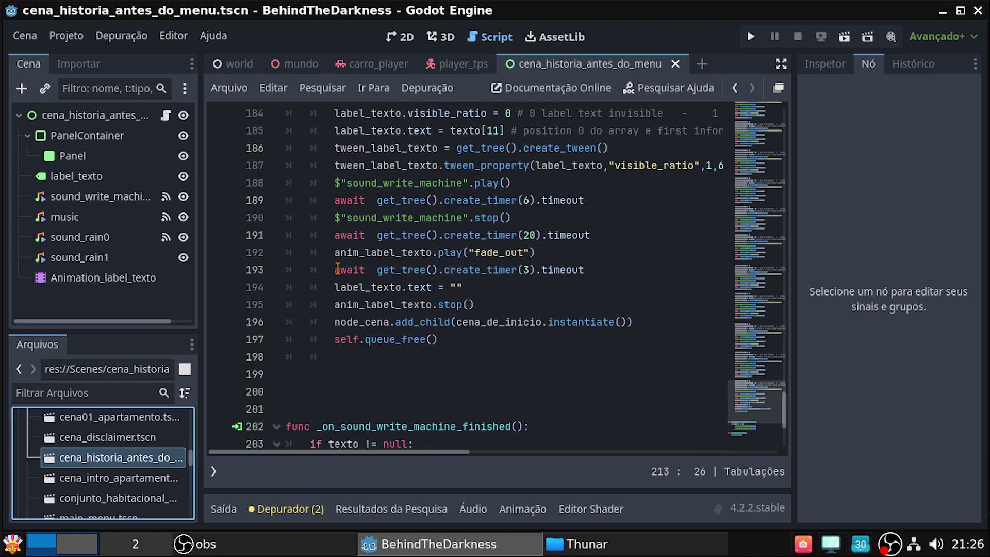
{"action": "left_click_drag", "start_coordinate": [330, 269], "coordinate": [509, 288]}
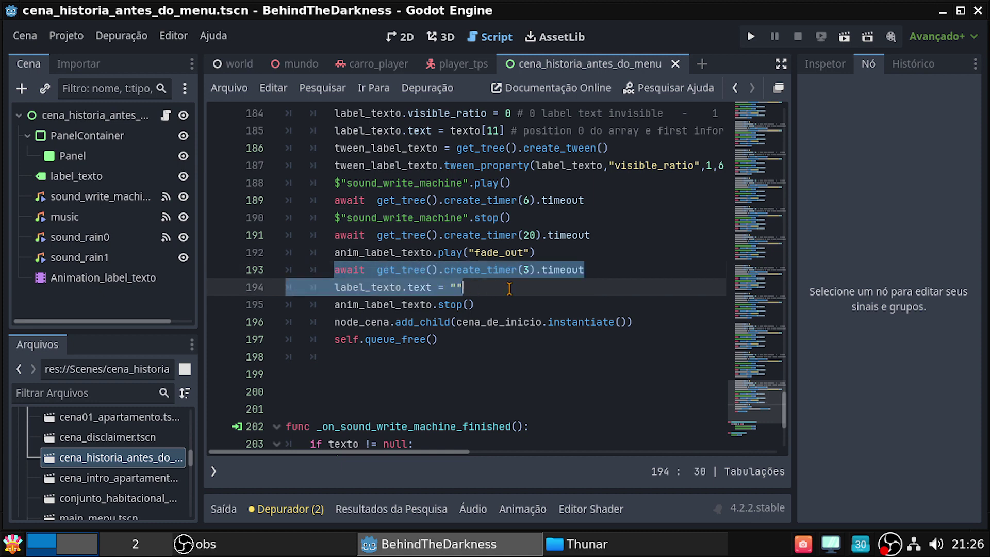
{"action": "left_click_drag", "start_coordinate": [588, 278], "coordinate": [590, 270]}
{"action": "key", "text": "ctrl+c"}
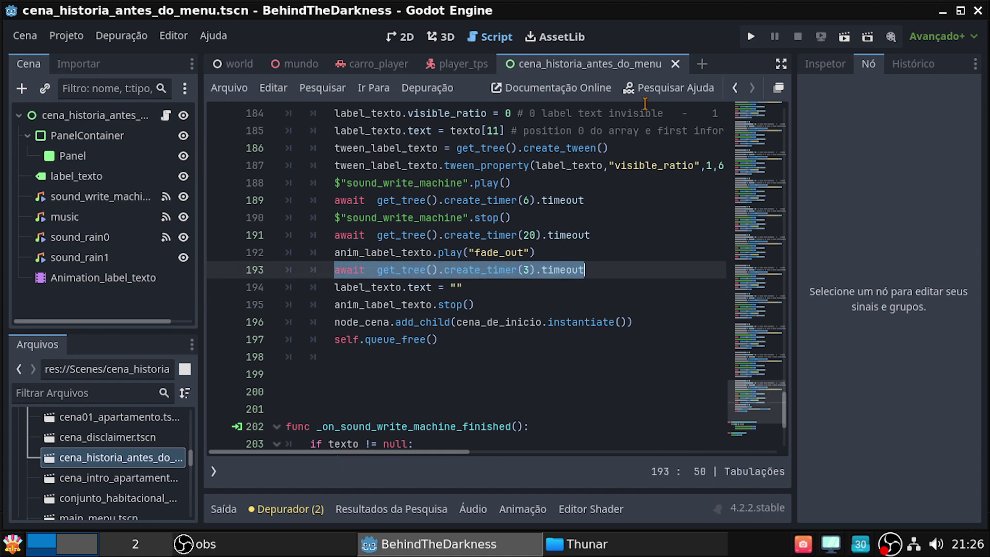
{"action": "left_click", "coordinate": [674, 62]}
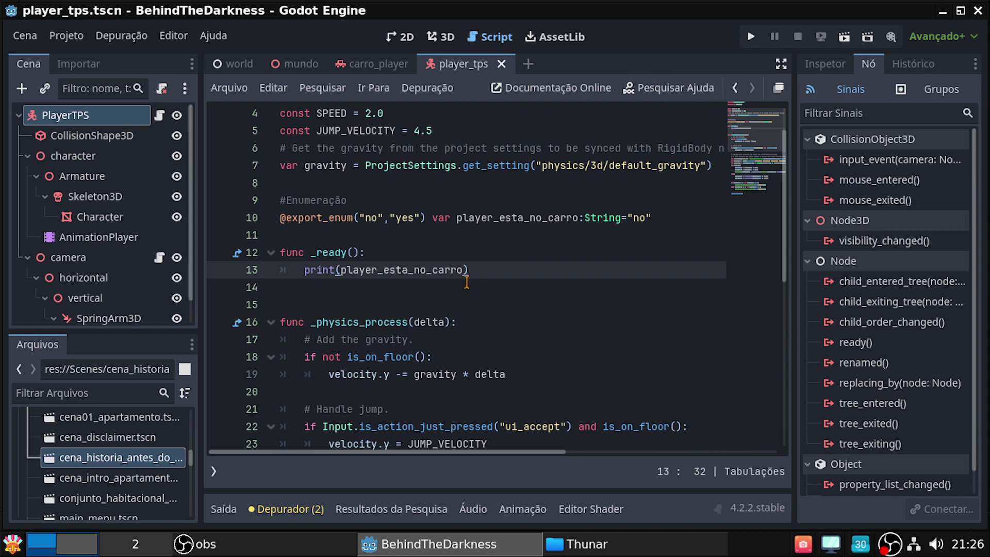
{"action": "scroll", "coordinate": [474, 285], "scroll_direction": "down", "scroll_amount": 4}
{"action": "scroll", "coordinate": [500, 281], "scroll_direction": "up", "scroll_amount": 2}
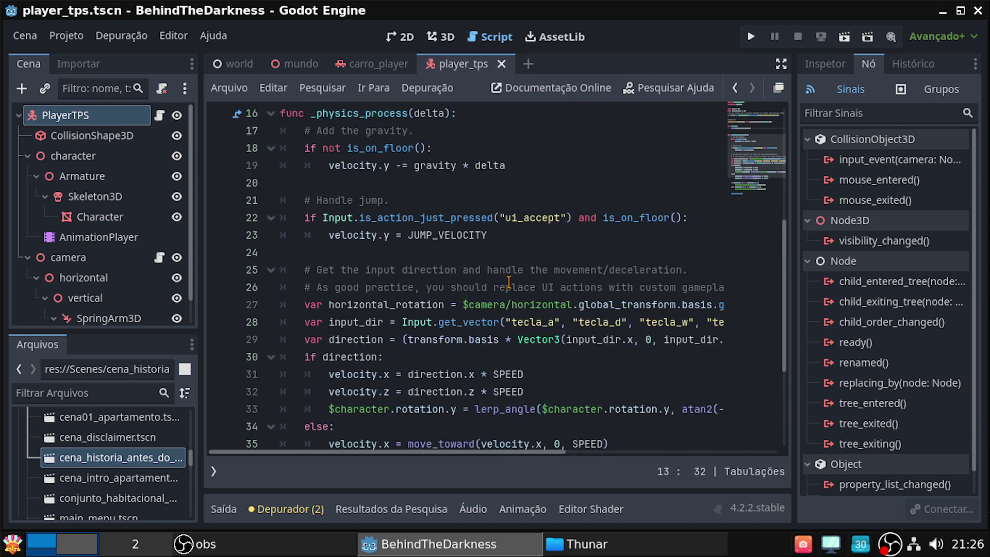
Paste the await get_tree().create_timer(3).timeout line onto carro_player line 22, then show the mundo script
{"action": "left_click", "coordinate": [367, 68]}
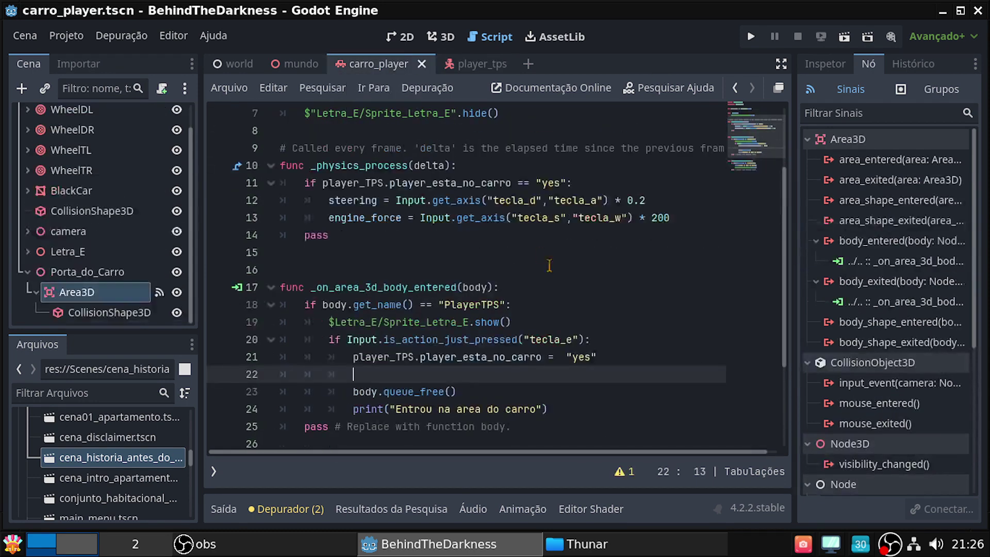
{"action": "key", "text": "ctrl+v"}
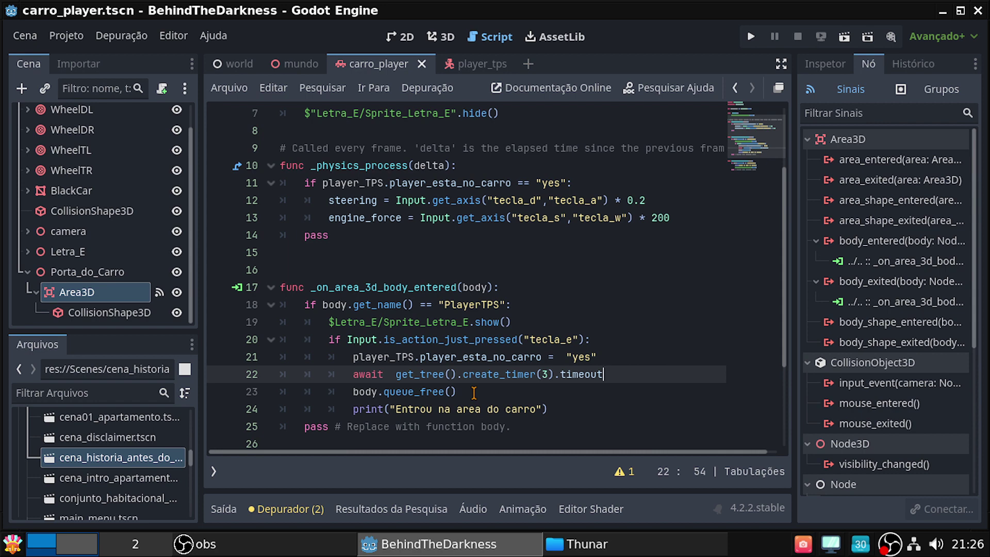
{"action": "left_click", "coordinate": [298, 64]}
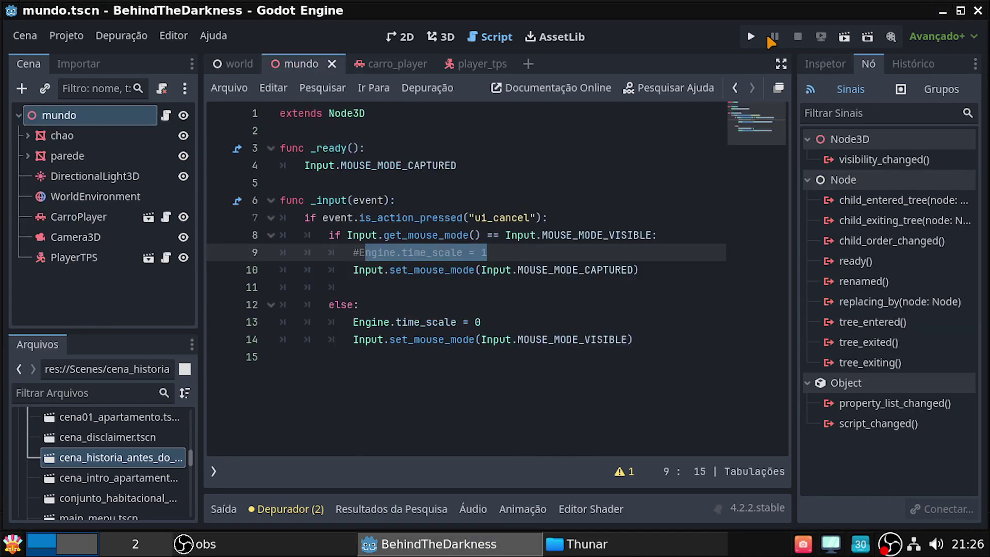
Run the project and walk the character forward toward the black car
{"action": "left_click", "coordinate": [843, 37]}
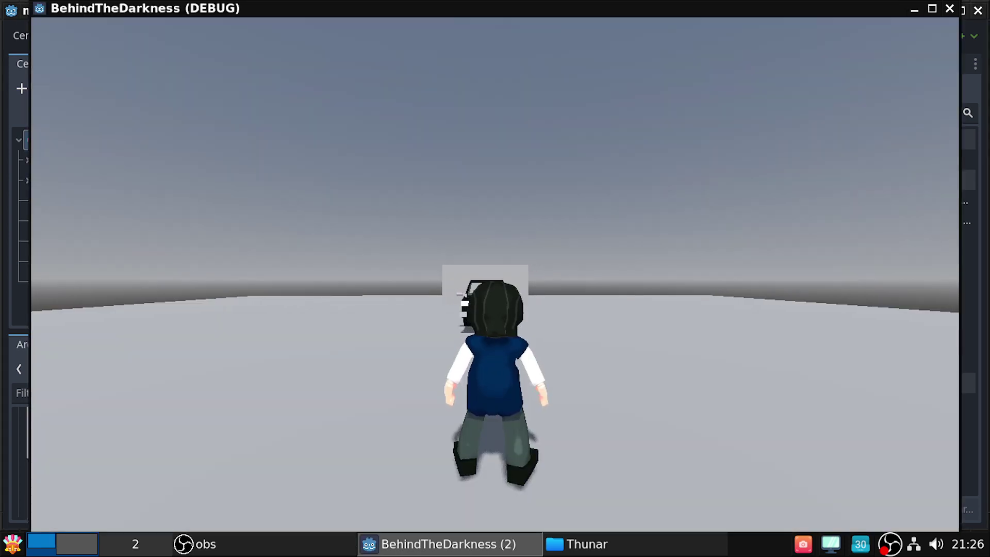
{"action": "key", "text": "w"}
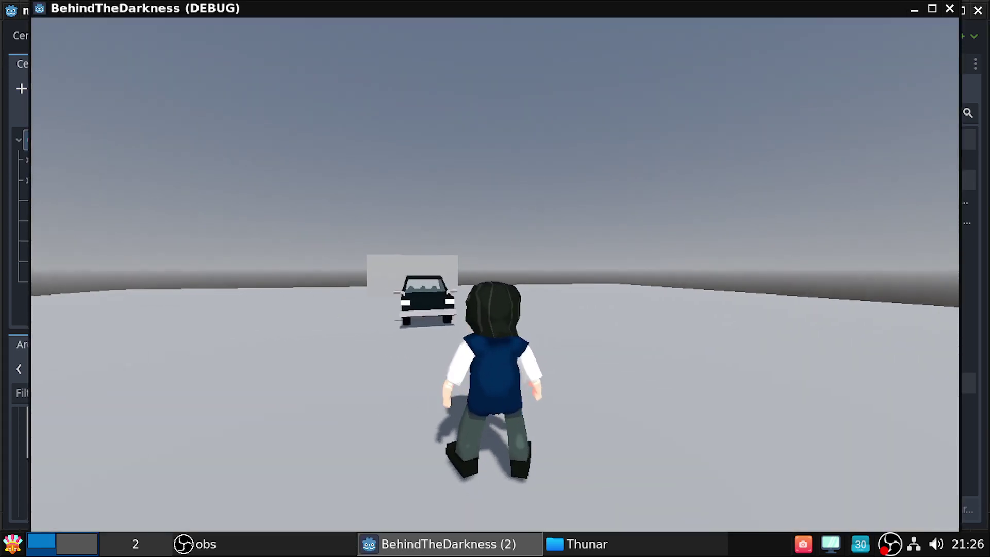
{"action": "key", "text": "w"}
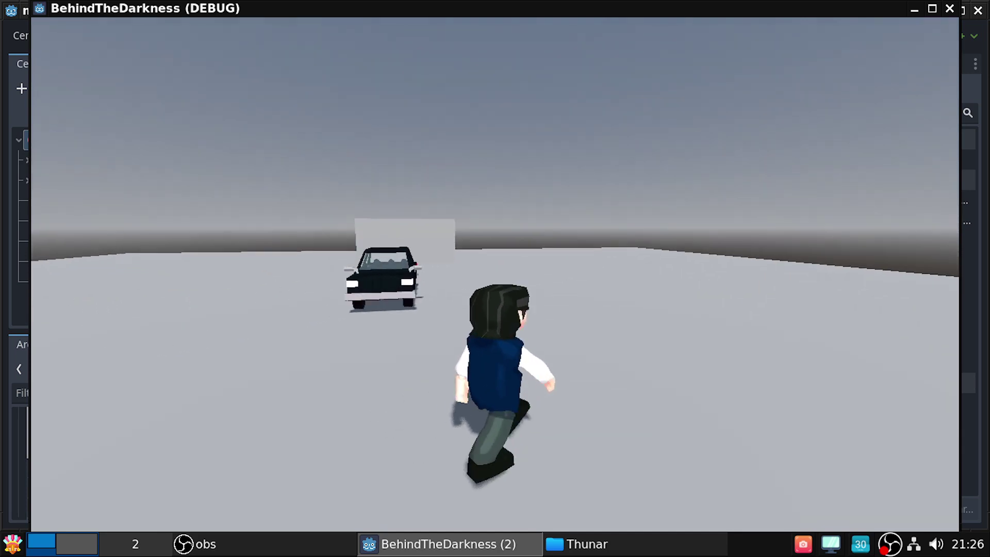
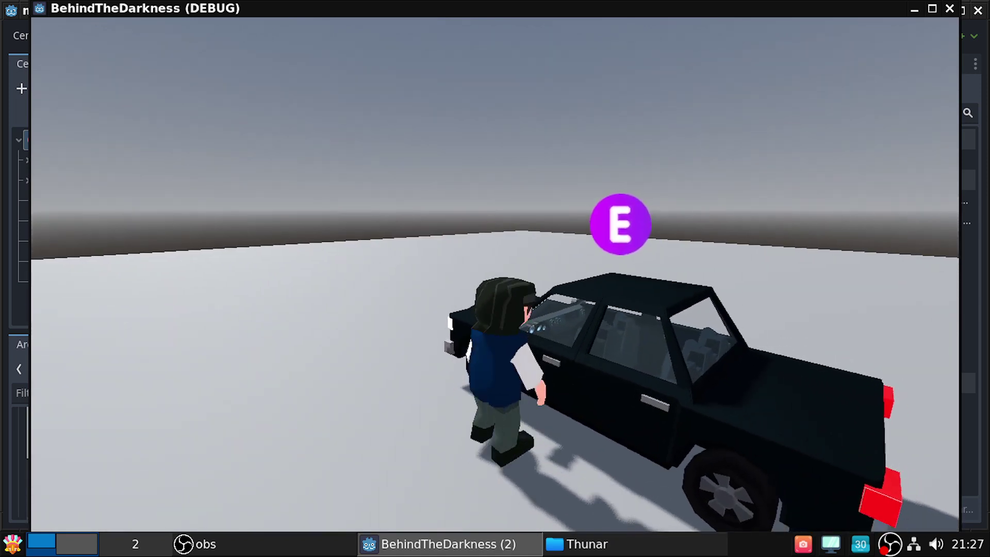
Walk the character away from the black car and back around it until the purple E prompt shows, then stop the run
{"action": "key", "text": "s"}
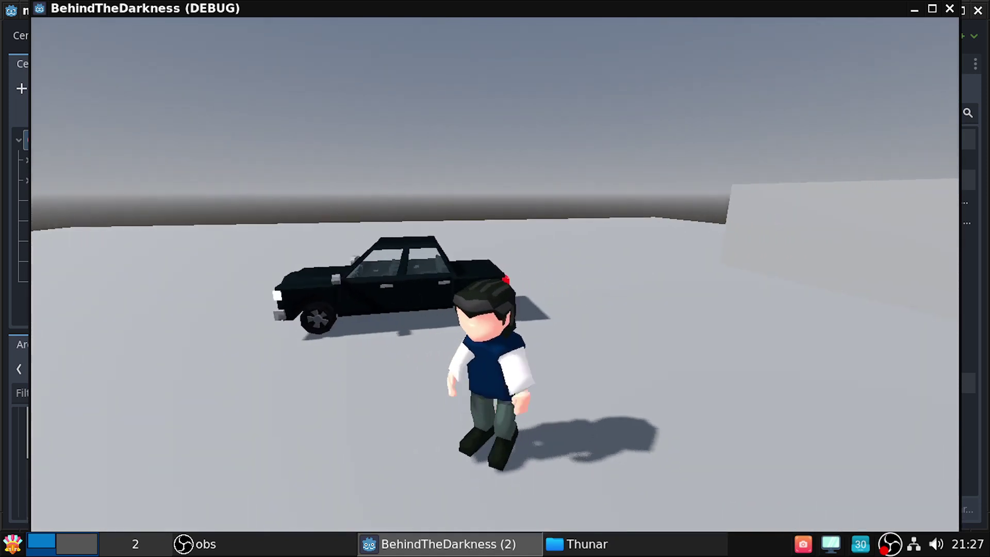
{"action": "key", "text": "w"}
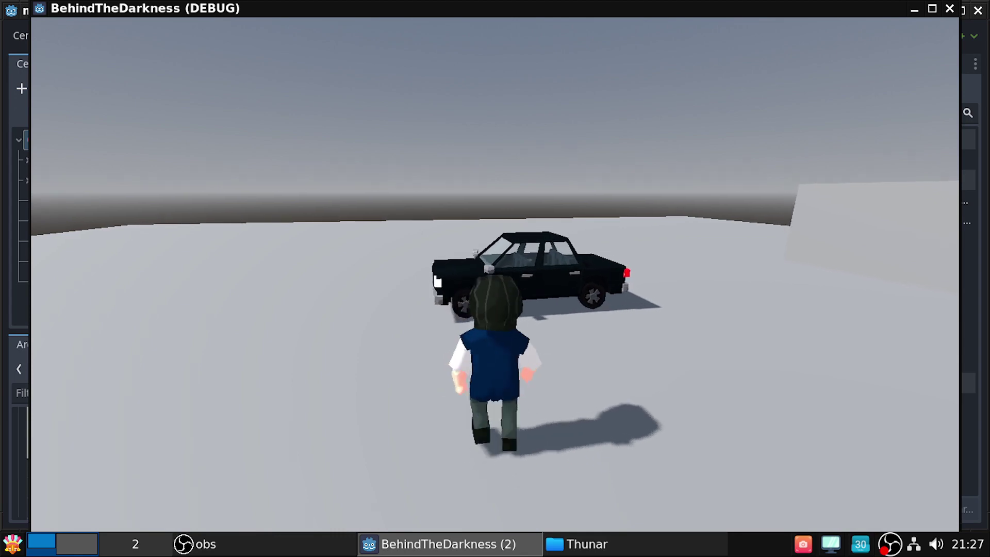
{"action": "key", "text": "w"}
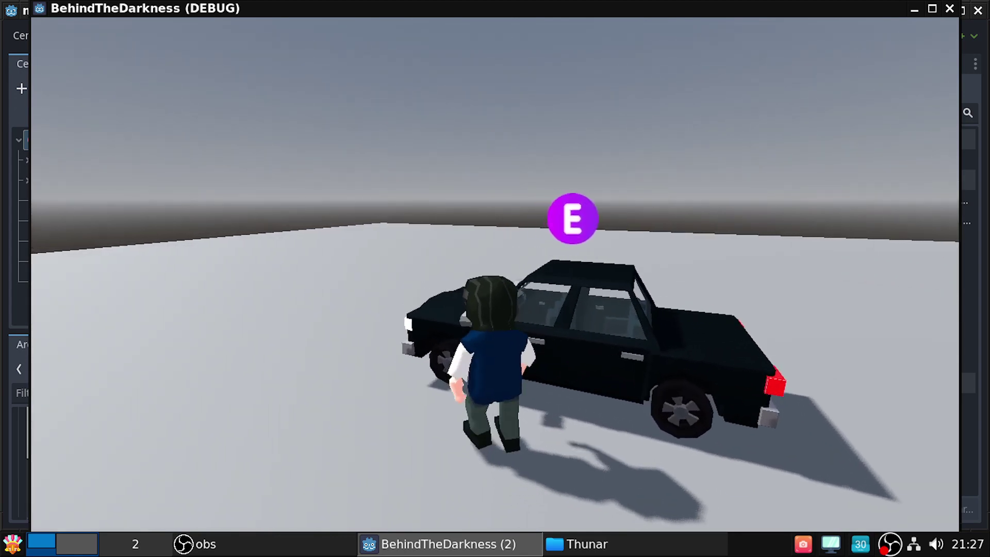
{"action": "key", "text": "w"}
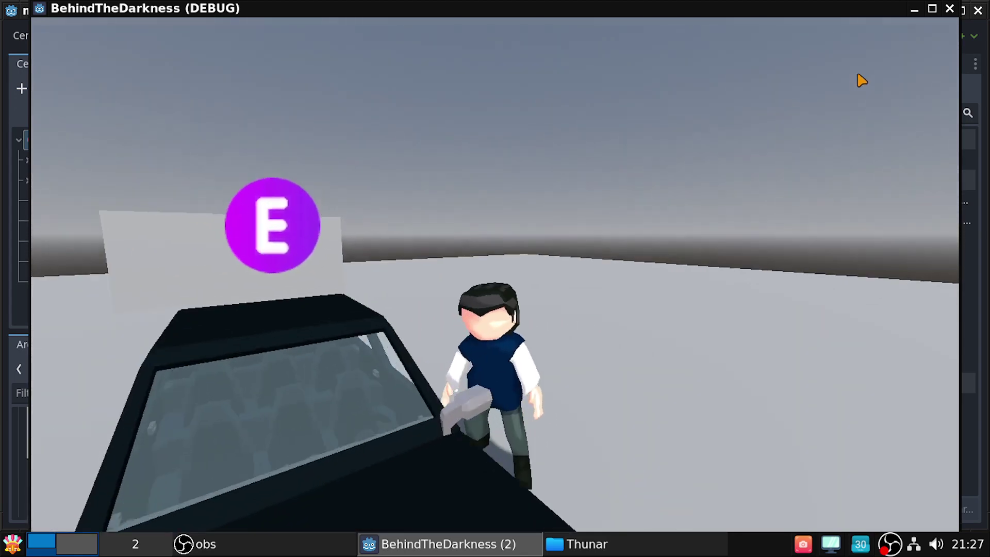
{"action": "left_click", "coordinate": [949, 8]}
Collapse the Output panel, delete the #Ewwwwww comment on mundo's line 9, and switch to carro_player
{"action": "left_click", "coordinate": [219, 510]}
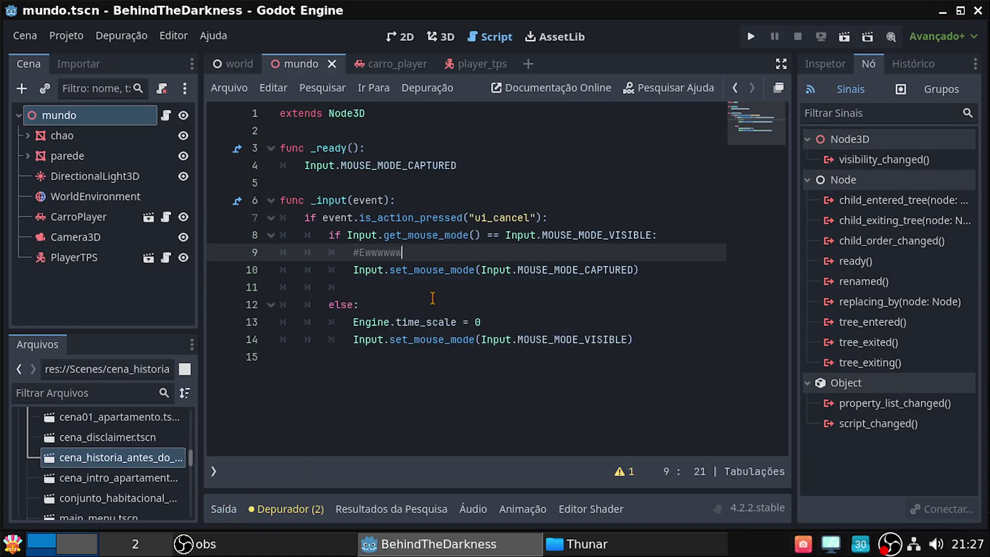
{"action": "key", "text": "BackSpace"}
{"action": "key", "text": "BackSpace"}
{"action": "key", "text": "BackSpace"}
{"action": "key", "text": "BackSpace"}
{"action": "key", "text": "BackSpace"}
{"action": "key", "text": "BackSpace"}
{"action": "key", "text": "BackSpace"}
{"action": "key", "text": "BackSpace"}
{"action": "key", "text": "BackSpace"}
{"action": "key", "text": "BackSpace"}
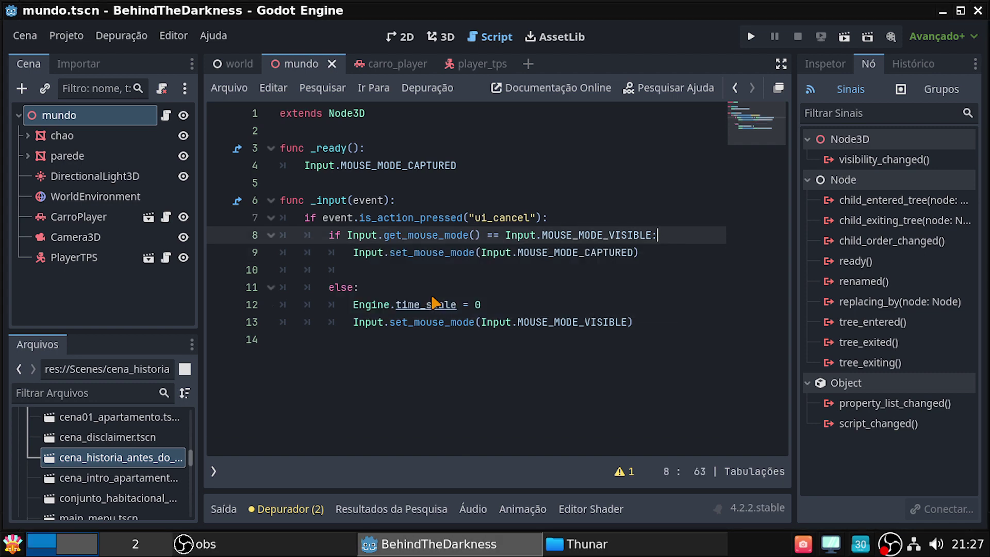
{"action": "left_click", "coordinate": [397, 64]}
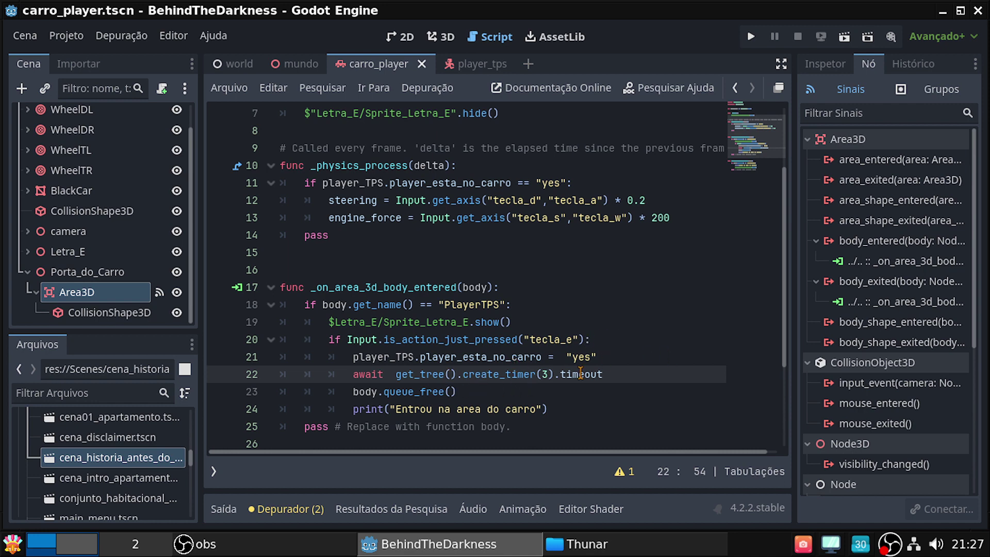
Tighten line 21 to player_esta_no_carro="yes", try and discard .ser/.get completions, then save
{"action": "left_click", "coordinate": [551, 357]}
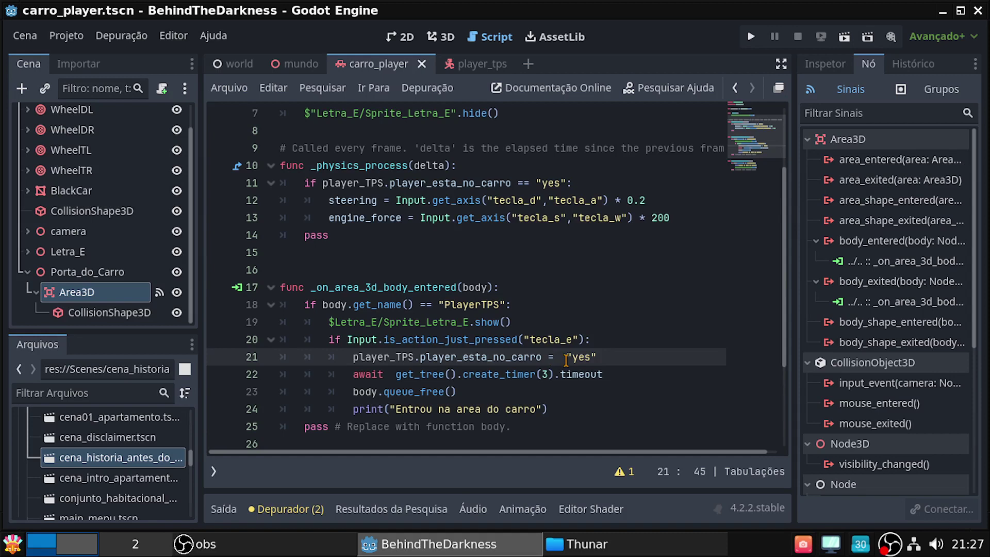
{"action": "key", "text": "BackSpace"}
{"action": "key", "text": "Delete"}
{"action": "key", "text": "Delete"}
{"action": "left_click", "coordinate": [541, 360]}
{"action": "type", "text": "."}
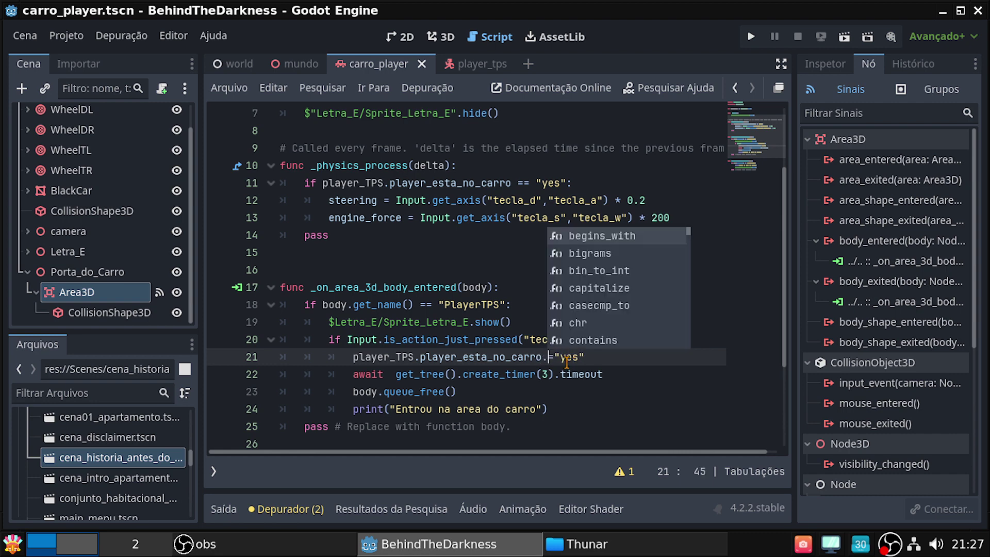
{"action": "type", "text": "ser"}
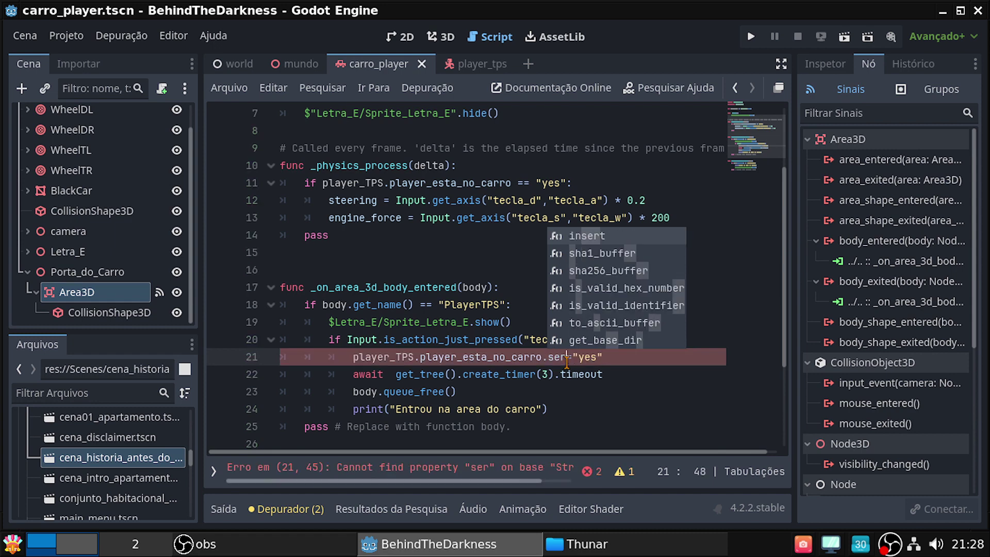
{"action": "key", "text": "BackSpace"}
{"action": "key", "text": "BackSpace"}
{"action": "key", "text": "BackSpace"}
{"action": "key", "text": "BackSpace"}
{"action": "type", "text": ".ge"}
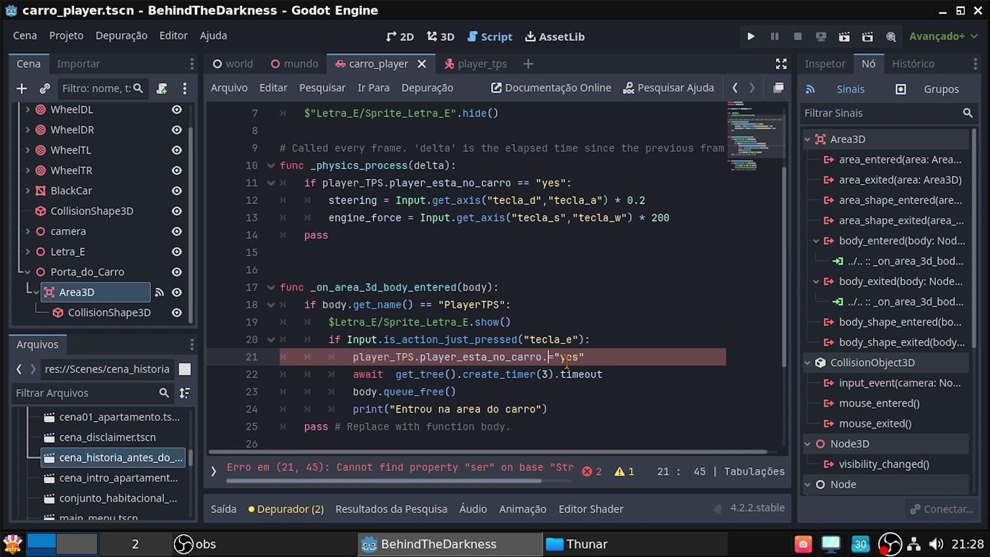
{"action": "type", "text": "t"}
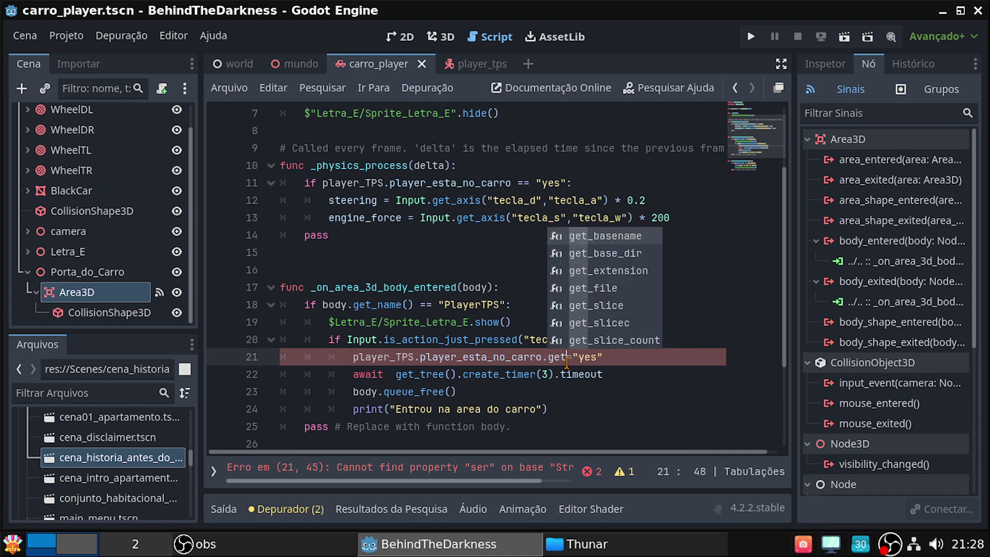
{"action": "key", "text": "Down"}
{"action": "key", "text": "Down"}
{"action": "key", "text": "Down"}
{"action": "key", "text": "Down"}
{"action": "key", "text": "Down"}
{"action": "key", "text": "Down"}
{"action": "key", "text": "Down"}
{"action": "key", "text": "Down"}
{"action": "key", "text": "Down"}
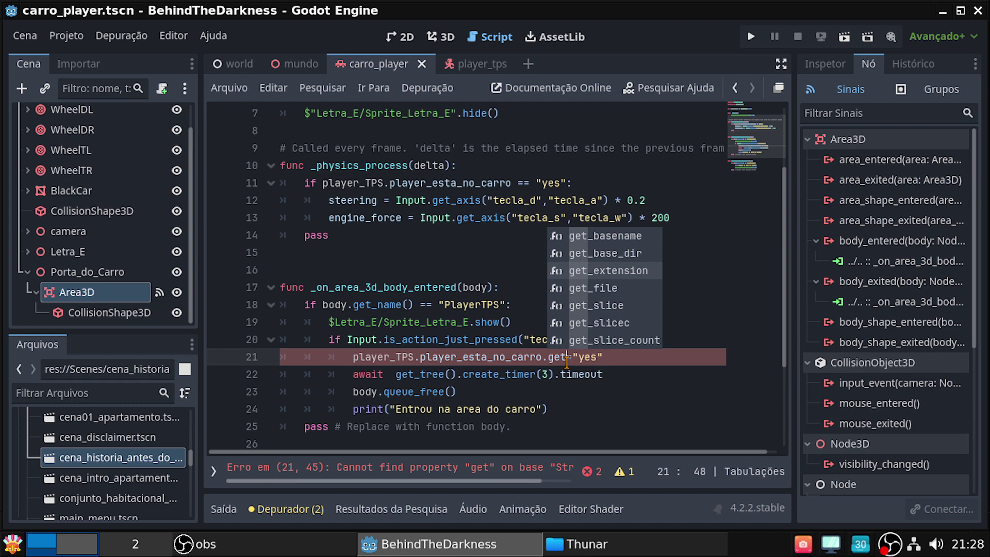
{"action": "key", "text": "BackSpace"}
{"action": "key", "text": "BackSpace"}
{"action": "key", "text": "BackSpace"}
{"action": "key", "text": "BackSpace"}
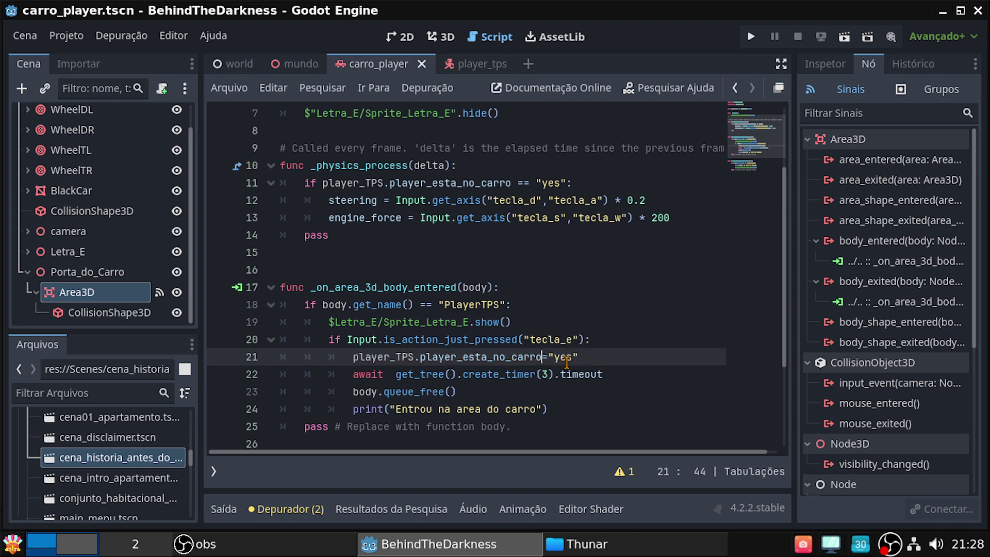
{"action": "key", "text": "ctrl+s"}
Replace get_tree() with body on line 22 so it awaits body.create_timer(3).timeout, save, and return to mundo
{"action": "left_click", "coordinate": [548, 376]}
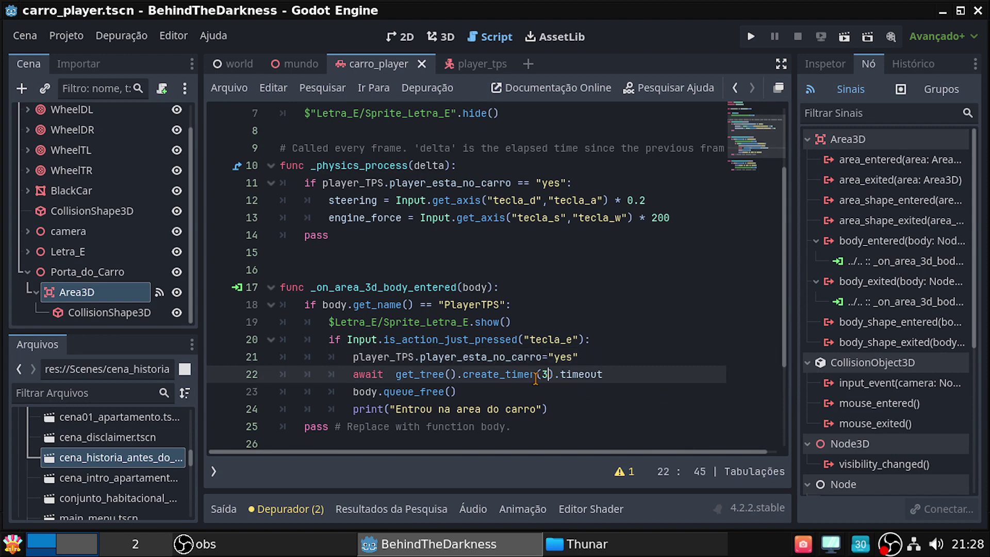
{"action": "double_click", "coordinate": [434, 375]}
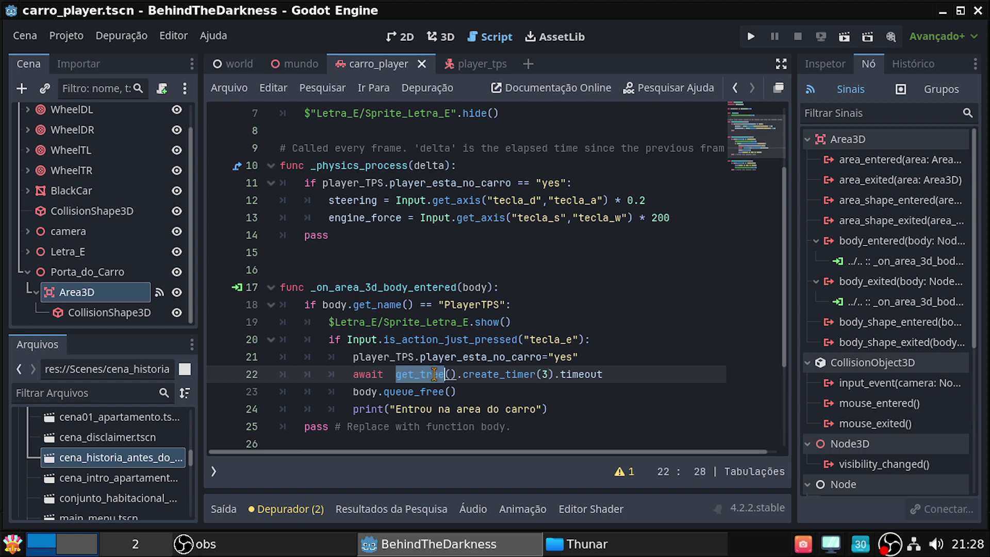
{"action": "key", "text": "Delete"}
{"action": "key", "text": "Delete"}
{"action": "key", "text": "Delete"}
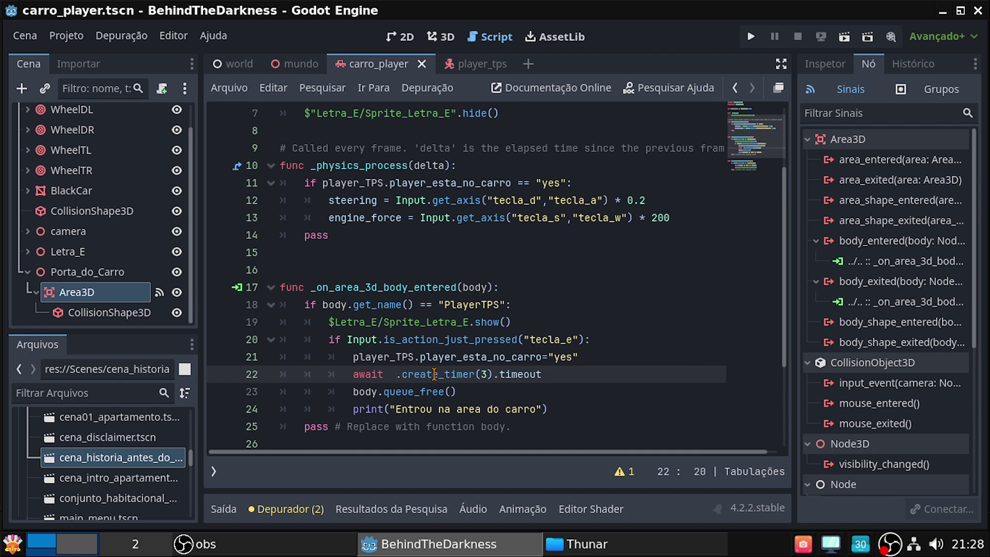
{"action": "type", "text": "bo"}
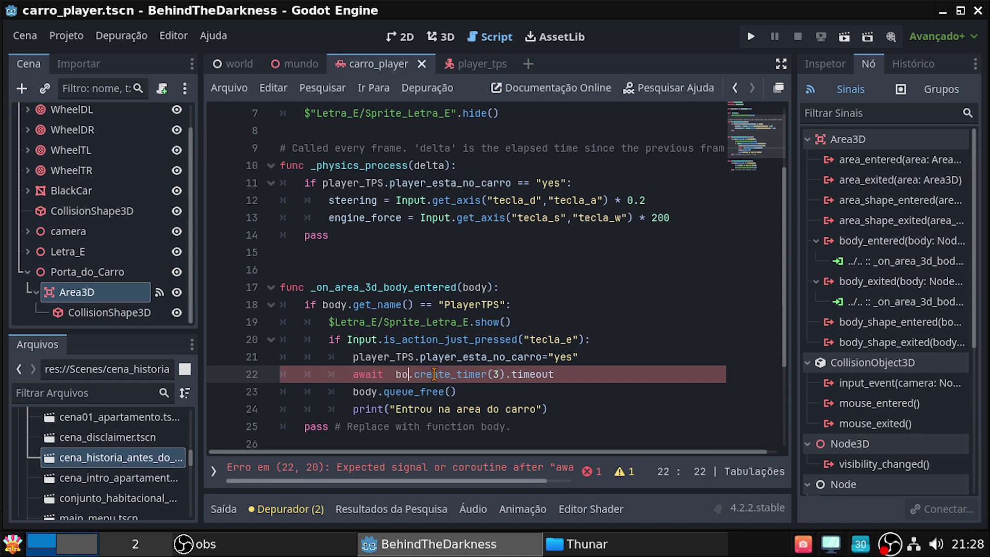
{"action": "type", "text": "dy"}
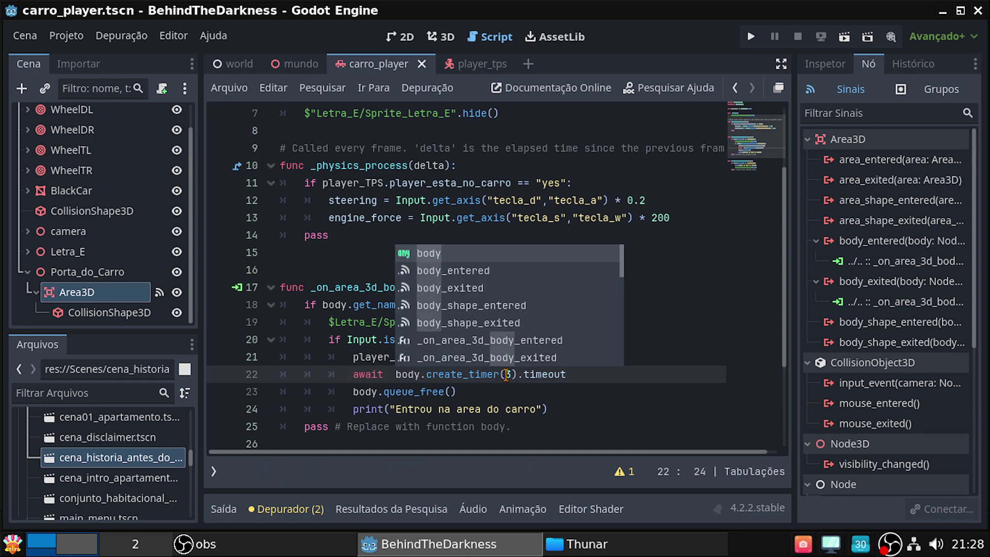
{"action": "key", "text": "ctrl+s"}
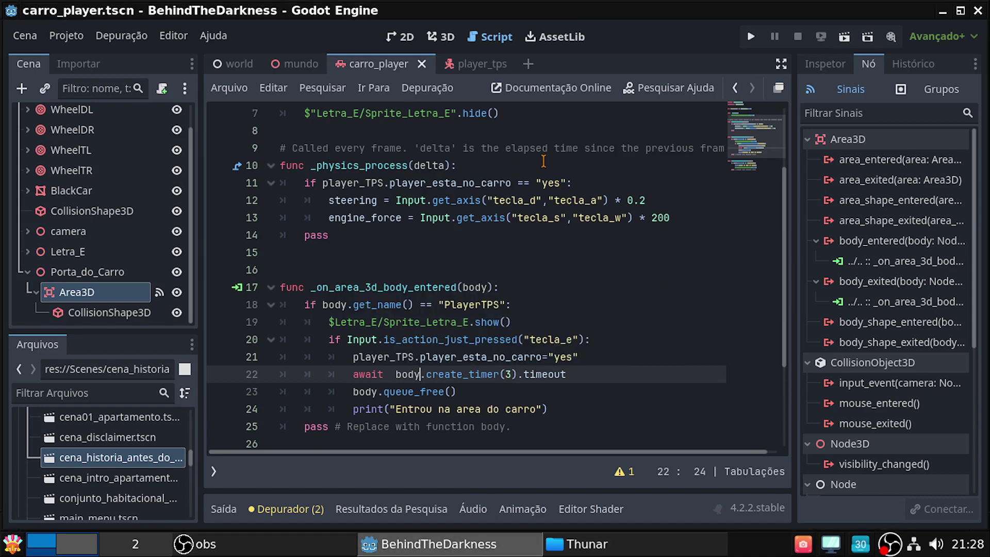
{"action": "left_click", "coordinate": [295, 64]}
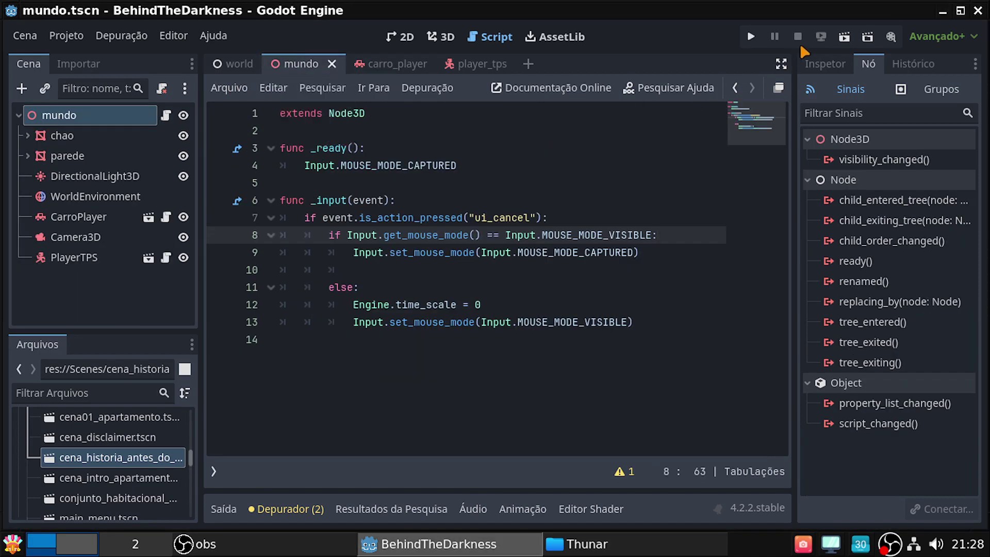
Launch the game and steer the character around to the black car's front door, triggering the E prompt
{"action": "left_click", "coordinate": [842, 39]}
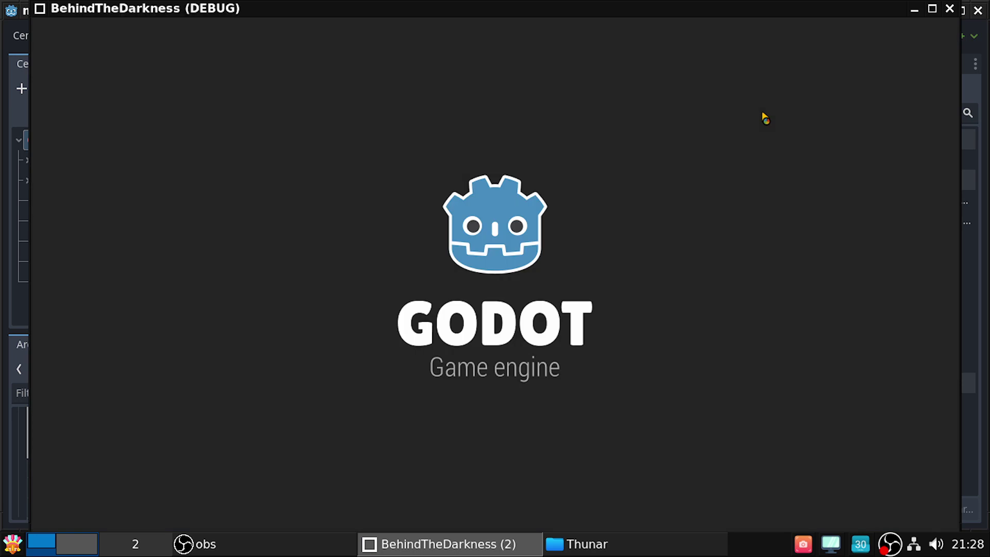
{"action": "key", "text": "a"}
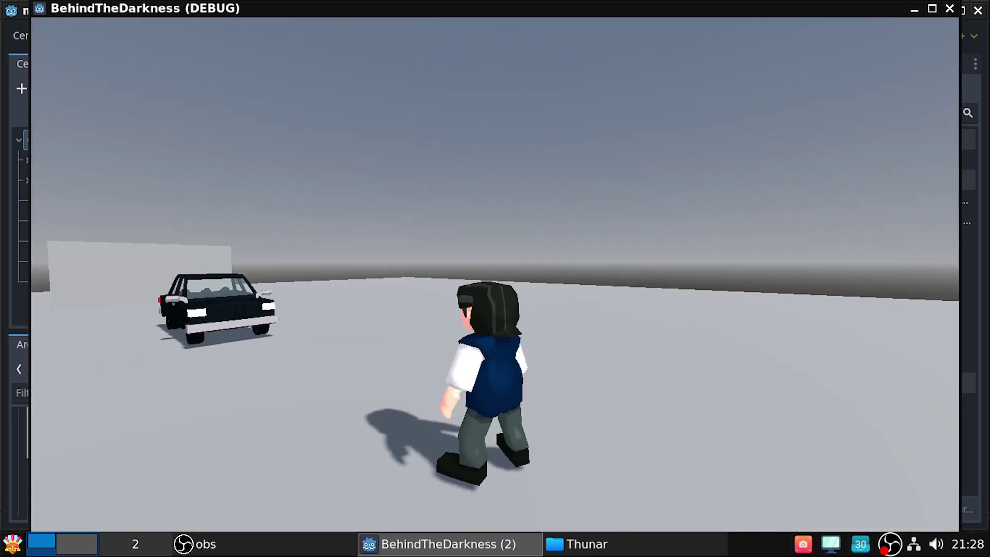
{"action": "key", "text": "w"}
{"action": "key", "text": "d"}
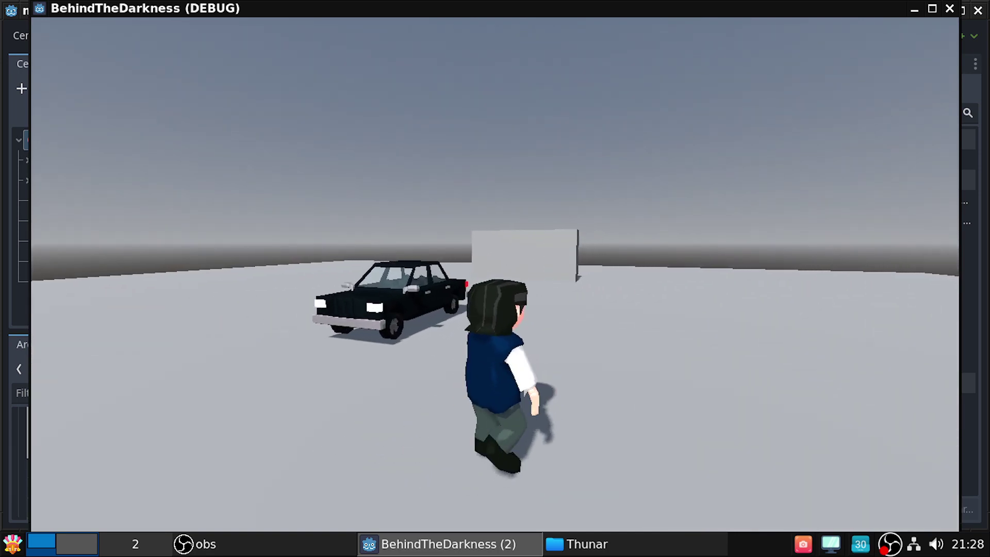
{"action": "key", "text": "a"}
{"action": "key", "text": "w"}
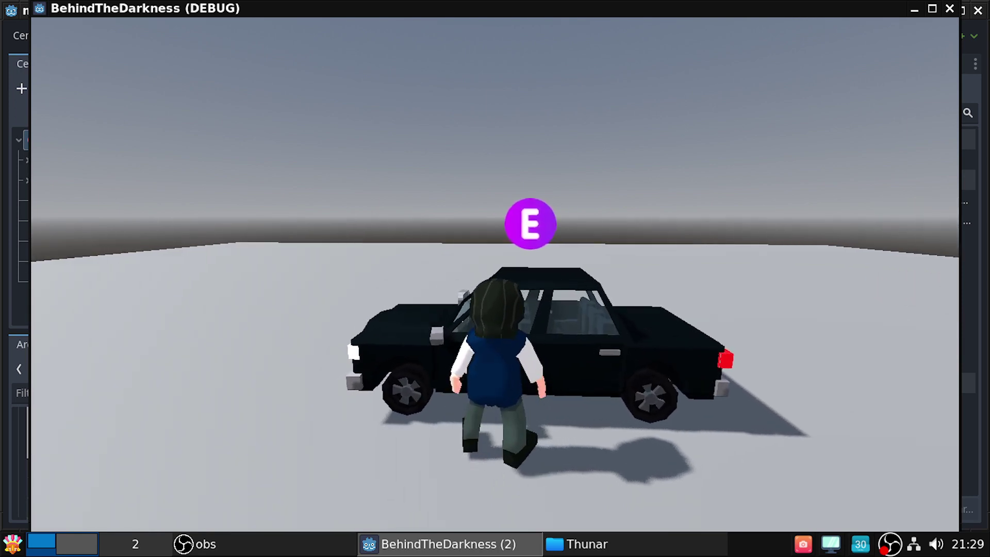
{"action": "key", "text": "a"}
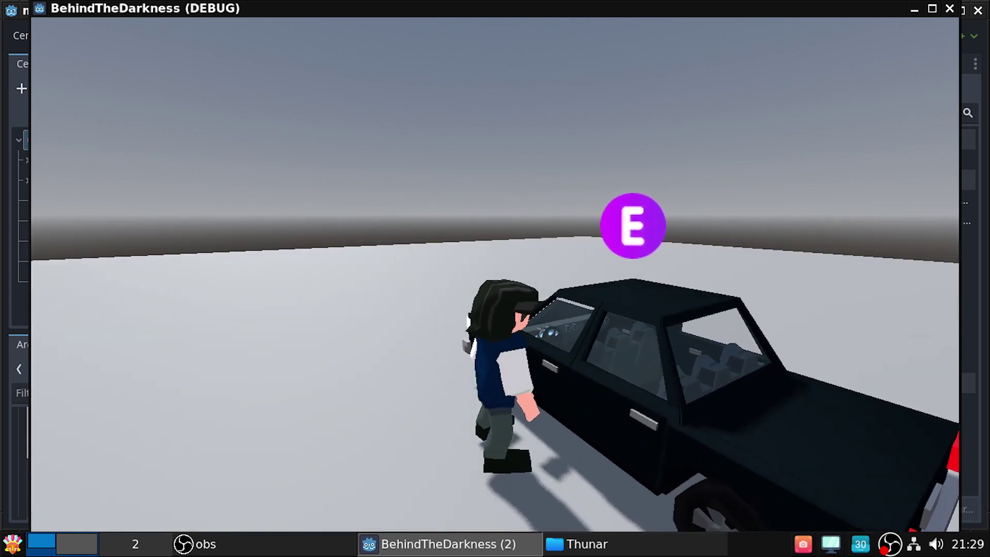
{"action": "key", "text": "s"}
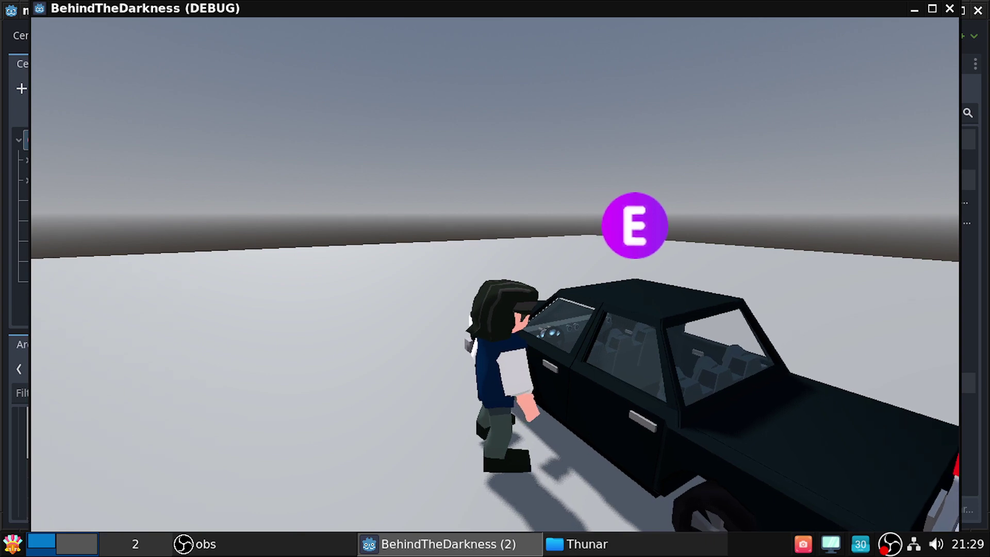
{"action": "key", "text": "w"}
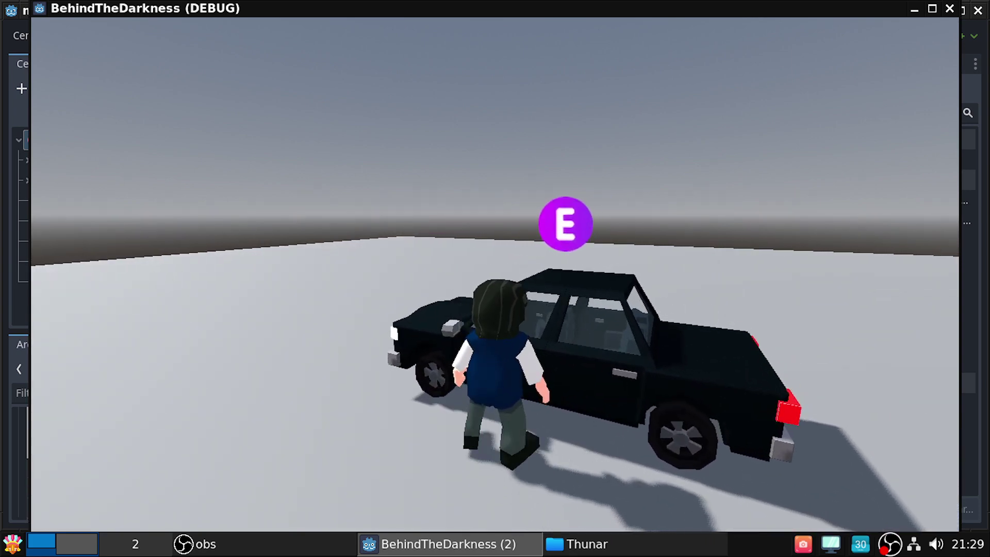
{"action": "key", "text": "w"}
{"action": "key", "text": "w"}
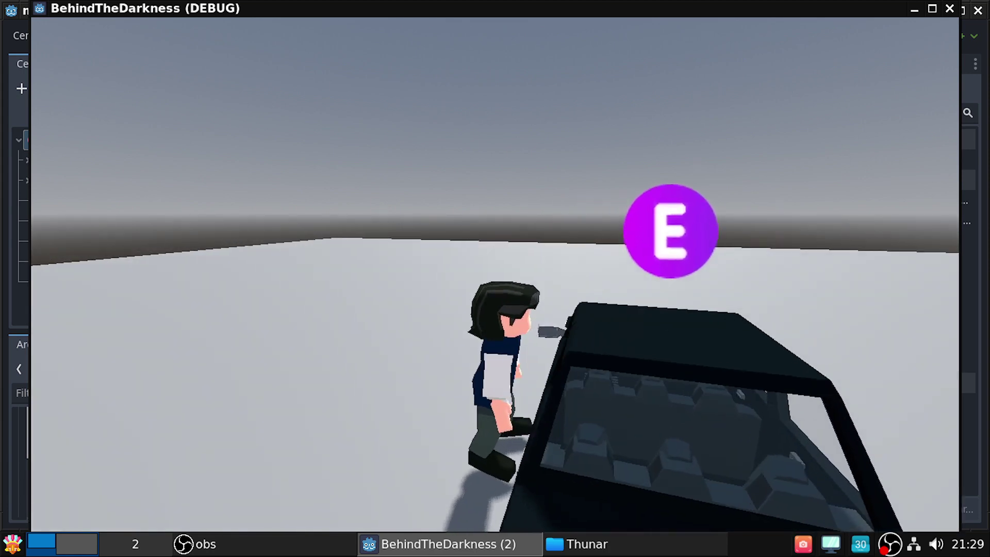
{"action": "key", "text": "w"}
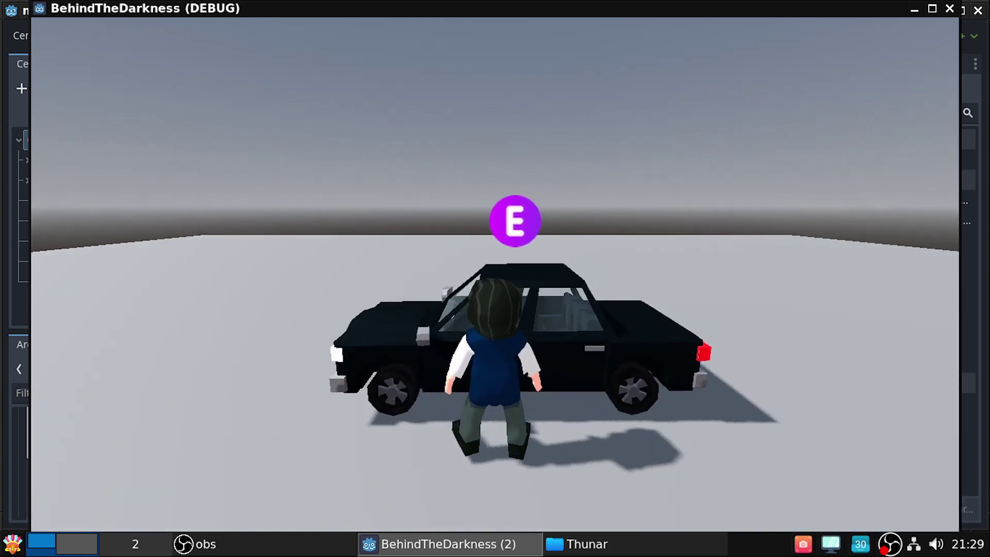
Close the game, collapse Output, and delete the stray w characters after VISIBLE on line 8
{"action": "key", "text": "s"}
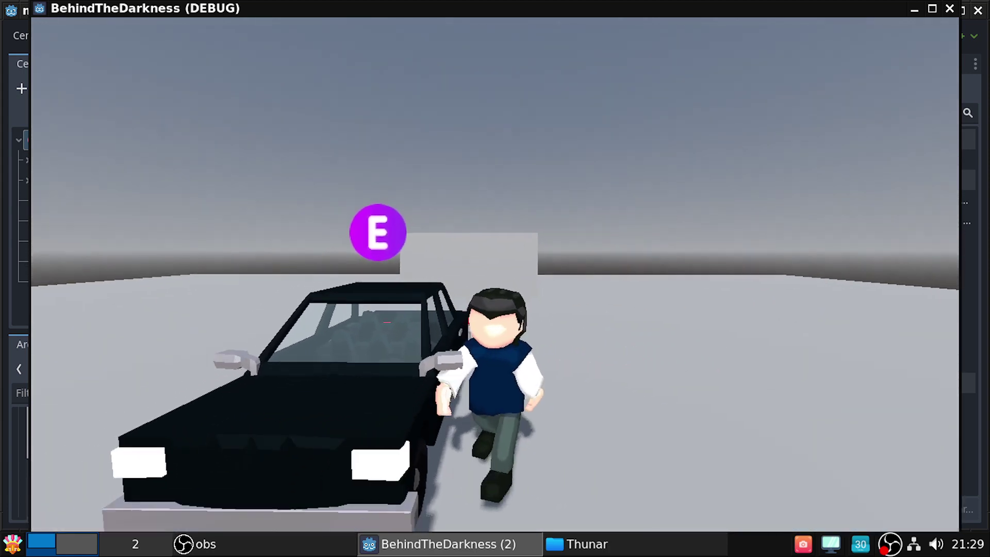
{"action": "key", "text": "w"}
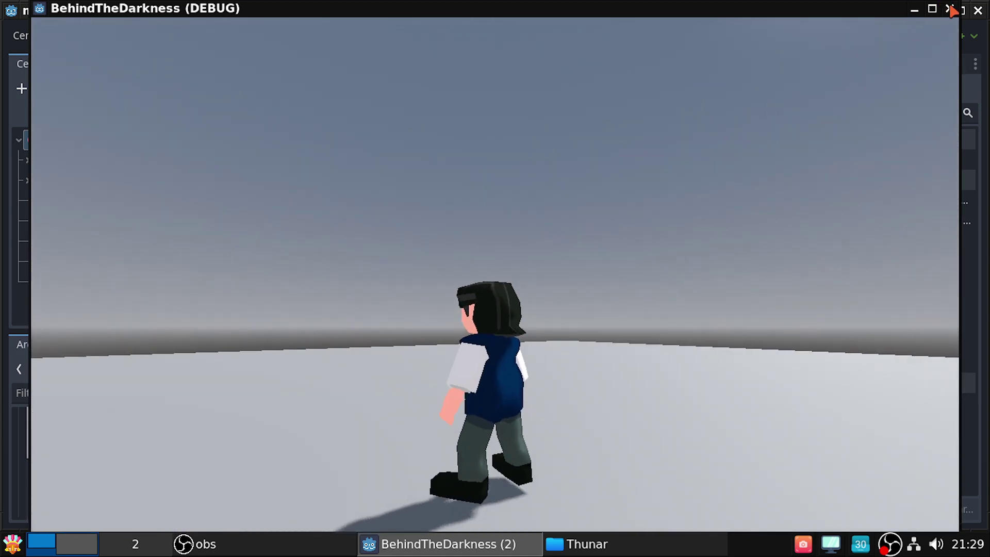
{"action": "left_click", "coordinate": [950, 8]}
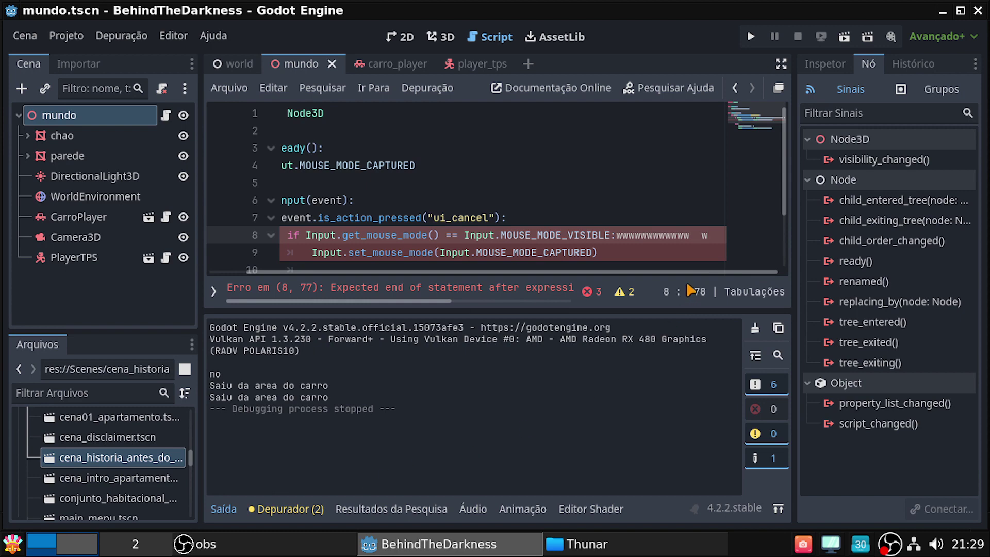
{"action": "left_click", "coordinate": [222, 515]}
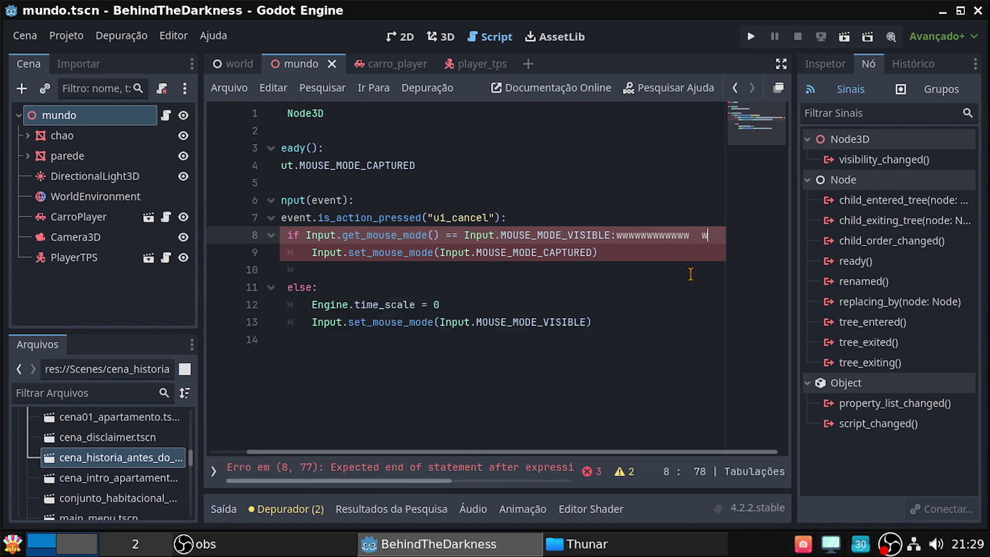
{"action": "left_click", "coordinate": [713, 236]}
{"action": "key", "text": "BackSpace"}
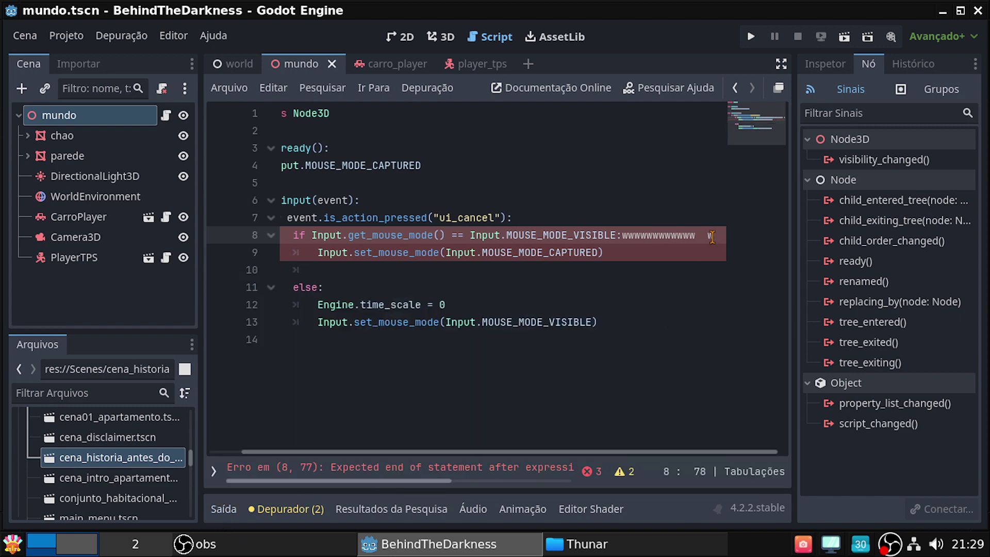
{"action": "key", "text": "BackSpace"}
{"action": "key", "text": "BackSpace"}
{"action": "key", "text": "BackSpace"}
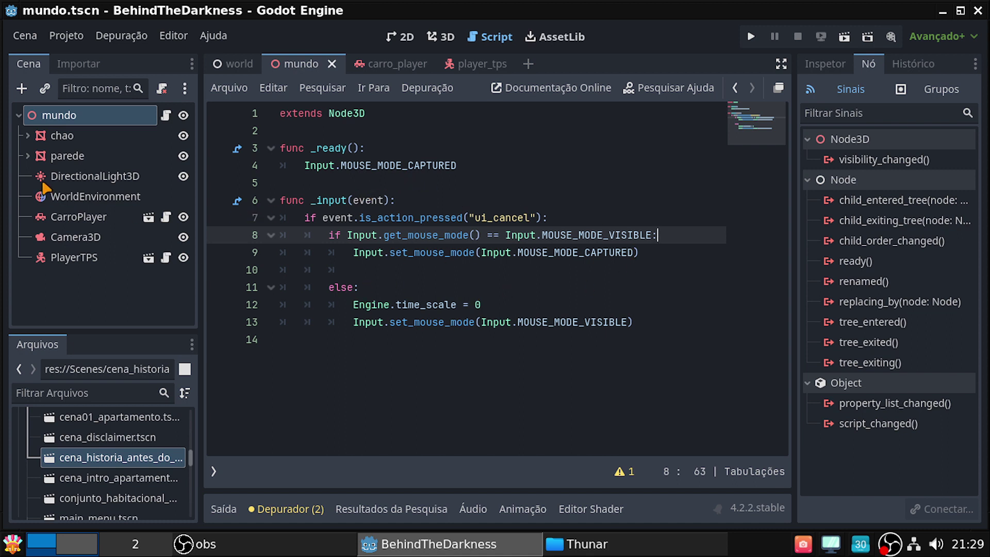
In the CarroPlayer script, change body.get_name() to body.name on line 18 and run the scene
{"action": "left_click", "coordinate": [167, 219]}
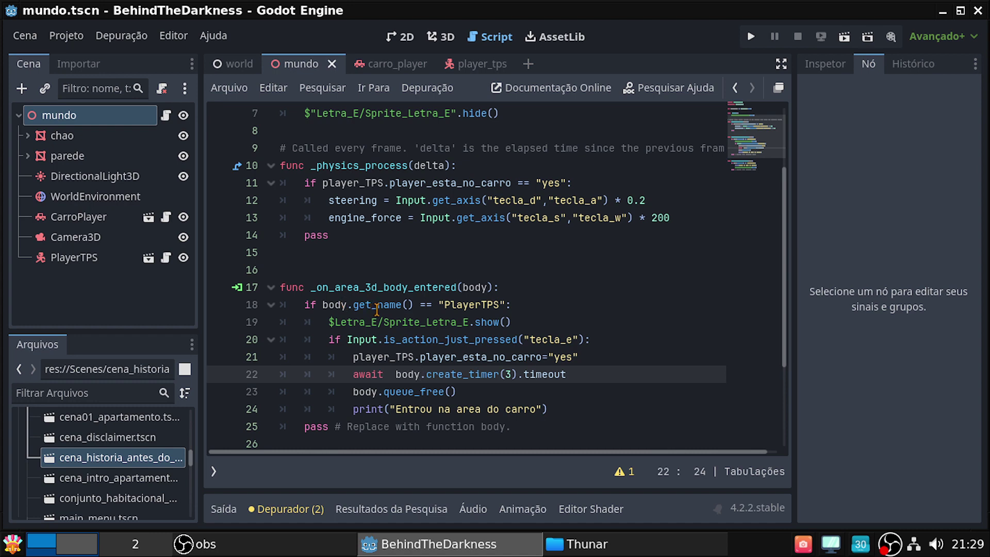
{"action": "double_click", "coordinate": [377, 305]}
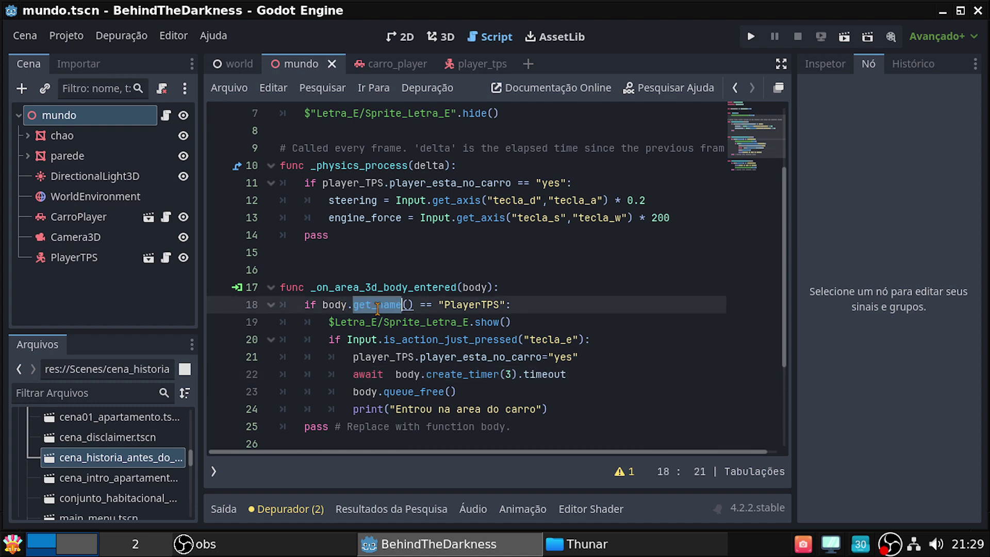
{"action": "key", "text": "BackSpace"}
{"action": "key", "text": "Delete"}
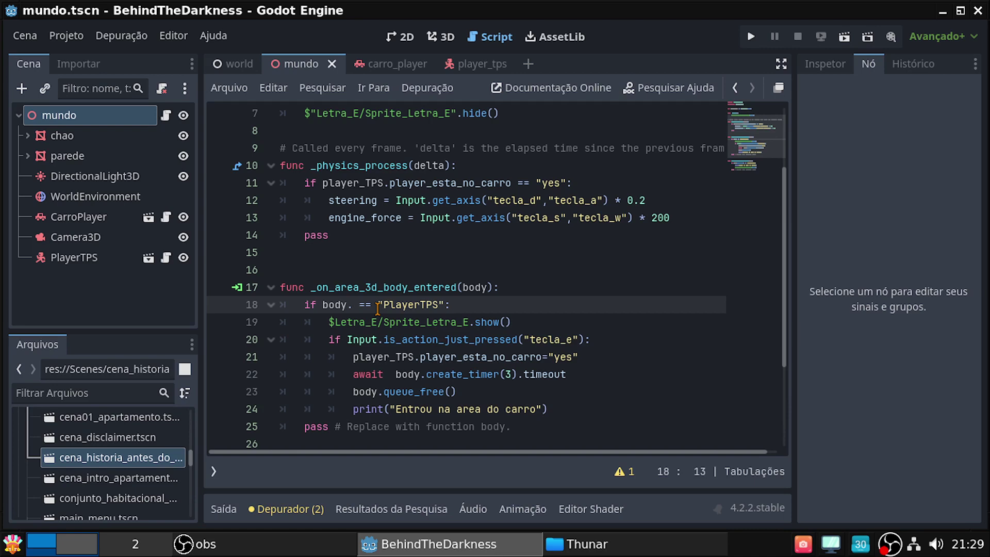
{"action": "type", "text": "name"}
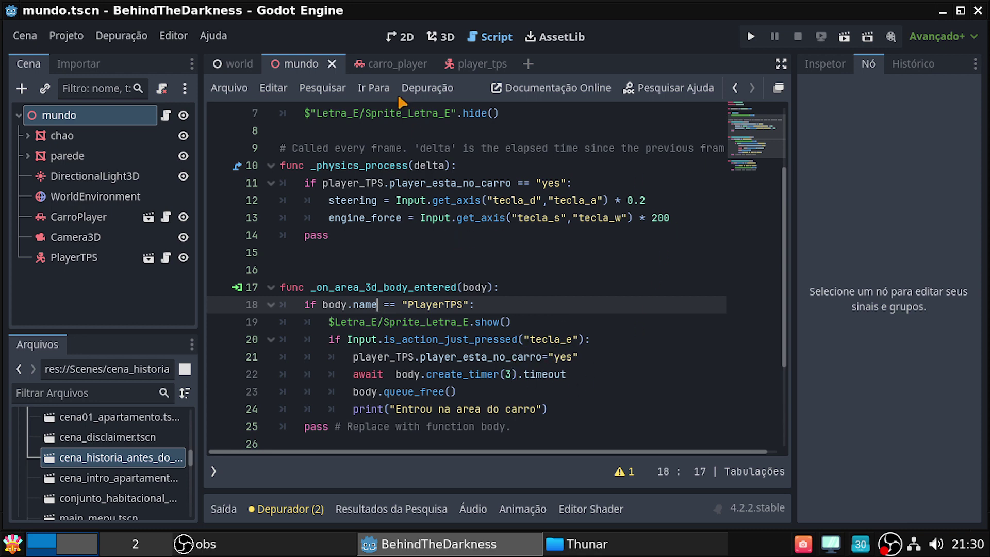
{"action": "left_click", "coordinate": [841, 38]}
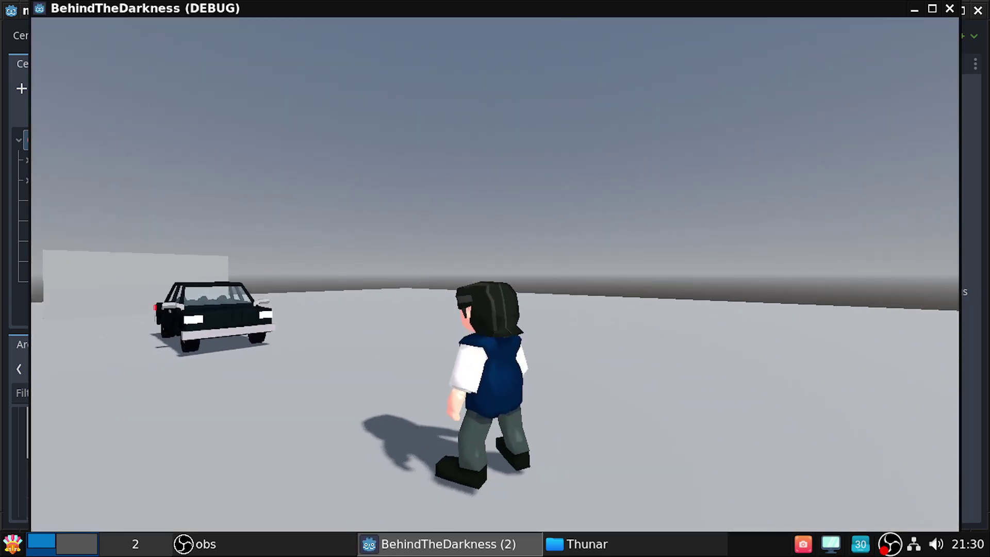
Walk the character to the black car's door and along its side with the E prompt showing, then quit with Escape
{"action": "key", "text": "w"}
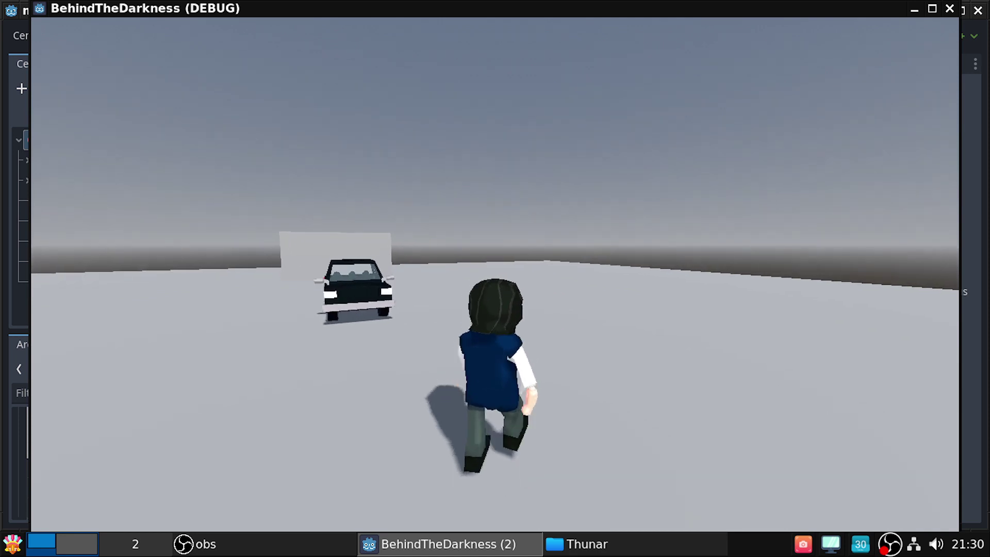
{"action": "key", "text": "d"}
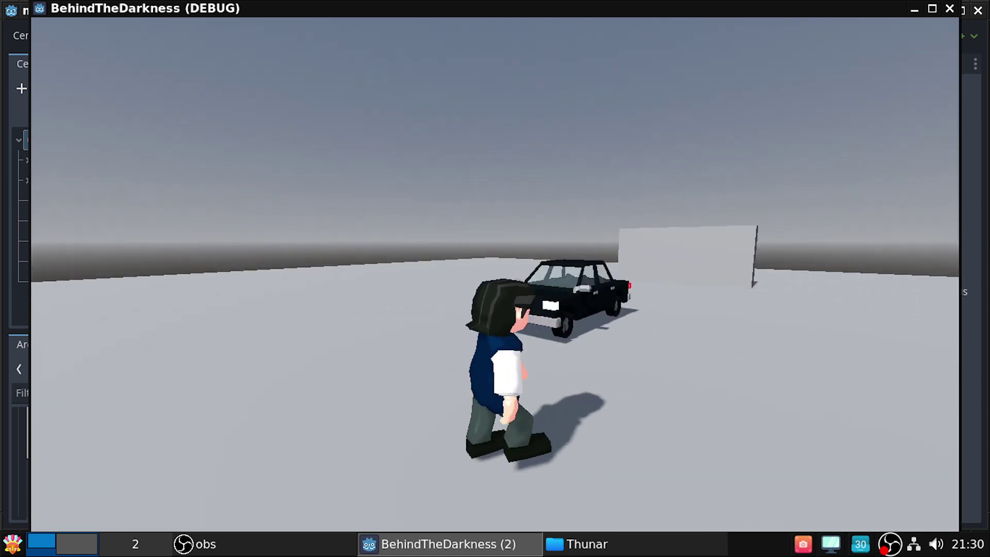
{"action": "key", "text": "w"}
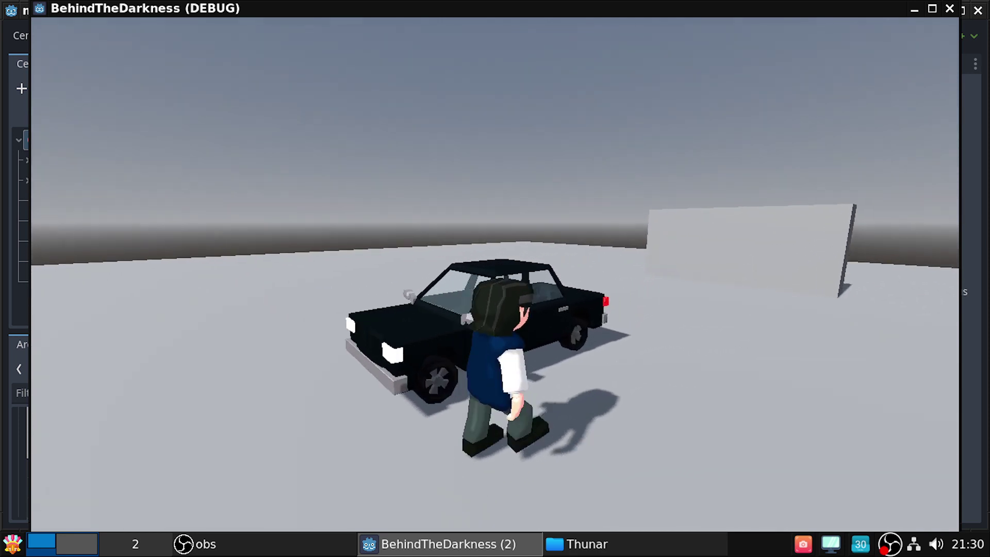
{"action": "key", "text": "w"}
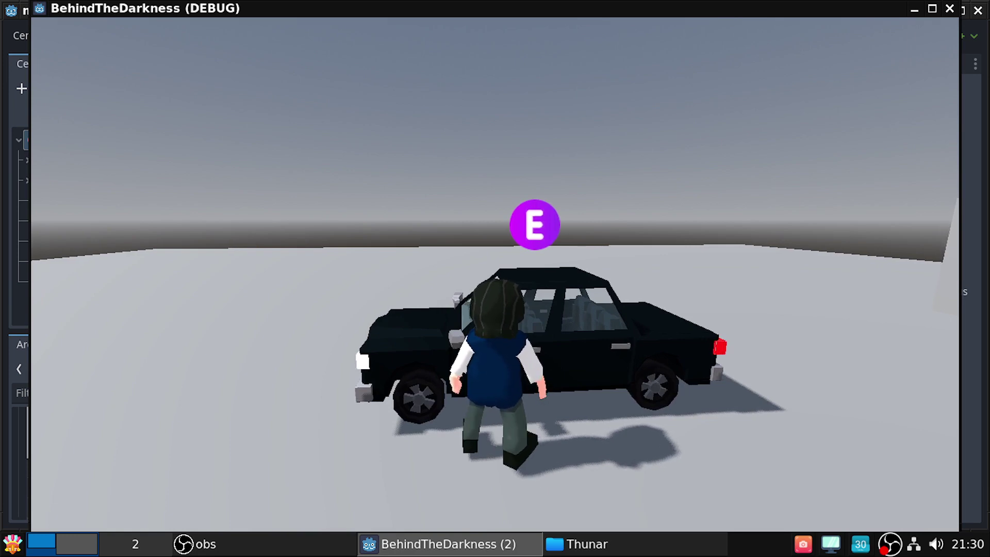
{"action": "key", "text": "d"}
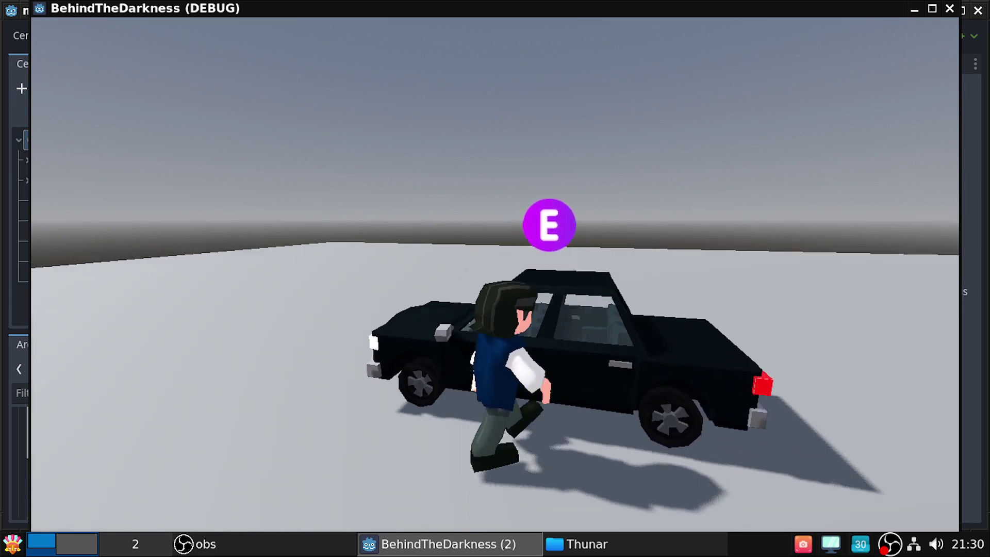
{"action": "key", "text": "w"}
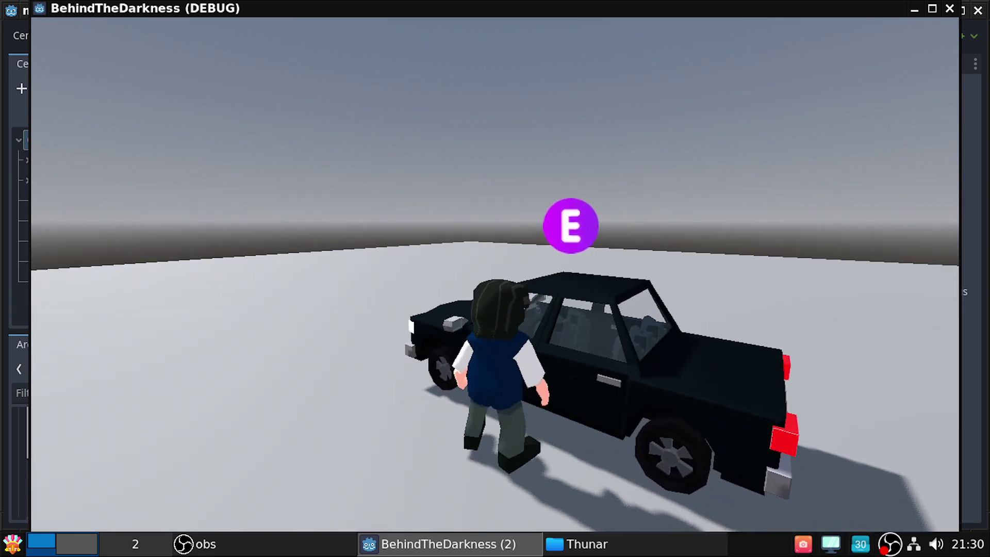
{"action": "key", "text": "d"}
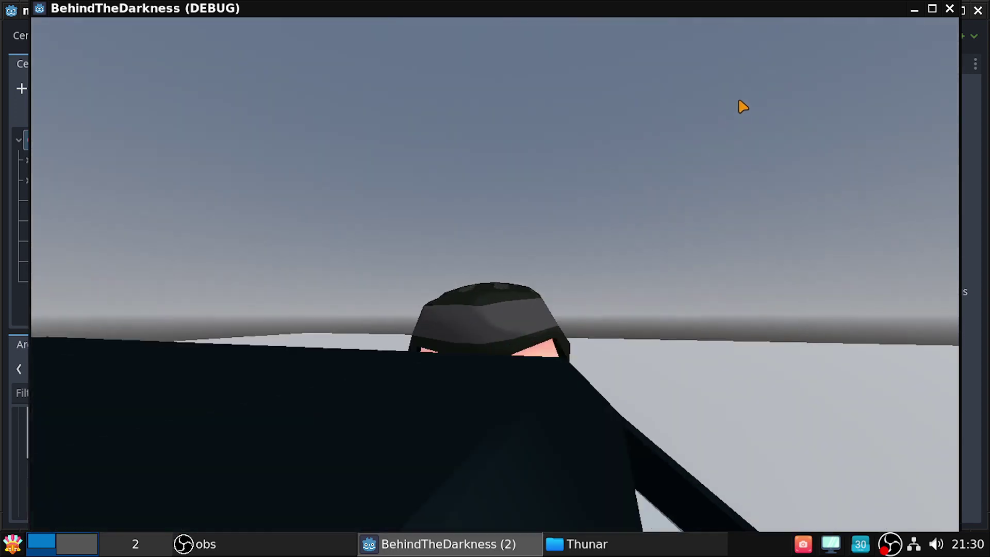
{"action": "key", "text": "Escape"}
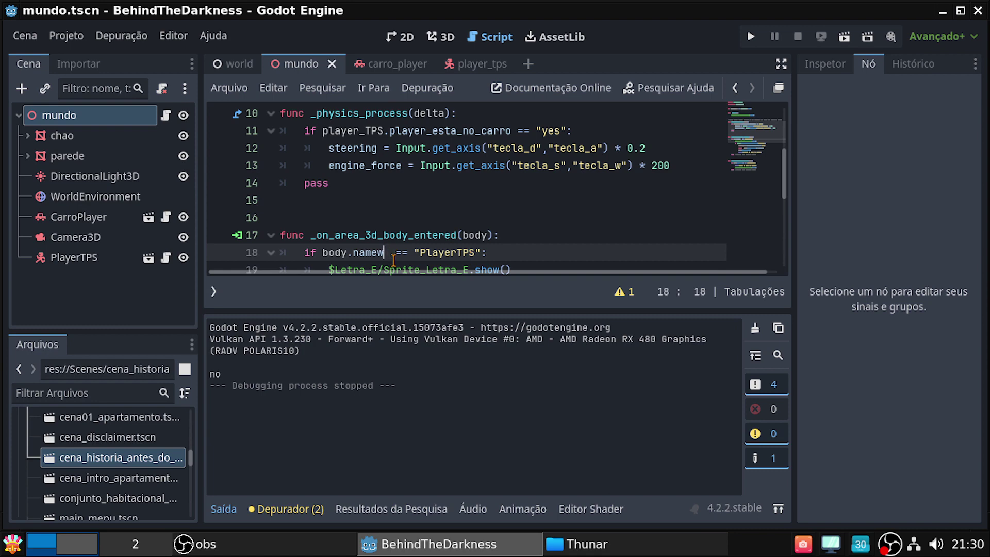
Fix body.namew back to body.name, delete the await body.create_timer(3).timeout line, and save
{"action": "key", "text": "BackSpace"}
{"action": "left_click", "coordinate": [223, 509]}
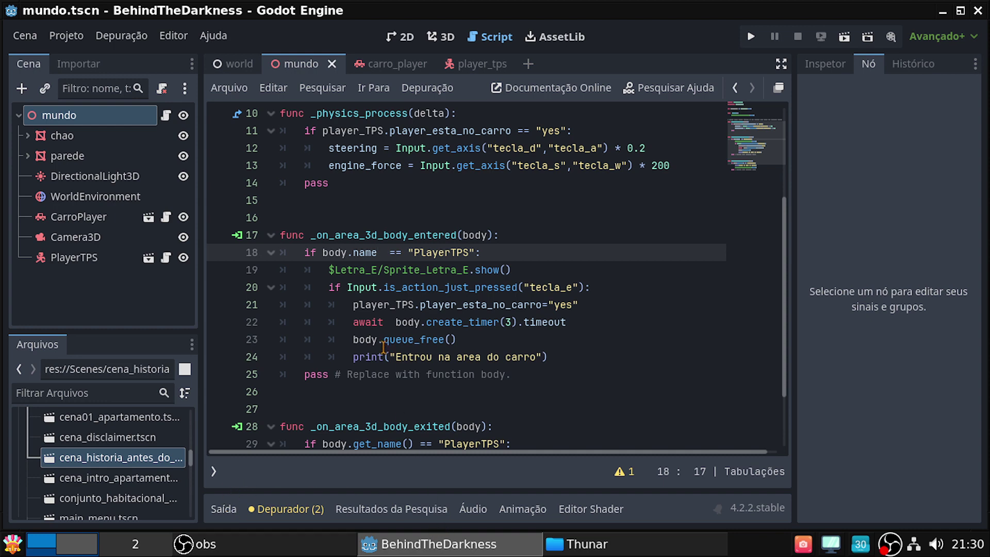
{"action": "left_click_drag", "start_coordinate": [352, 322], "coordinate": [594, 322]}
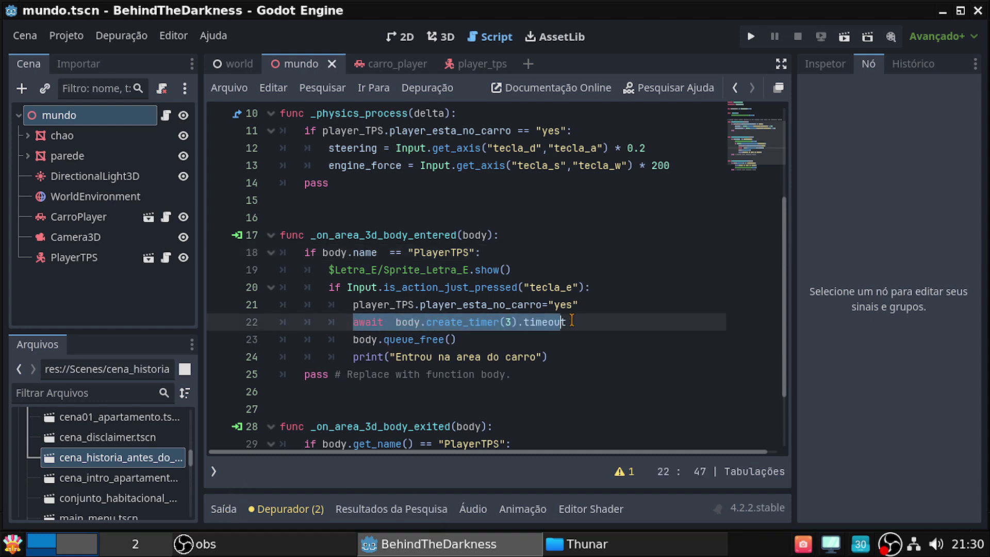
{"action": "key", "text": "BackSpace"}
{"action": "key", "text": "BackSpace"}
{"action": "key", "text": "BackSpace"}
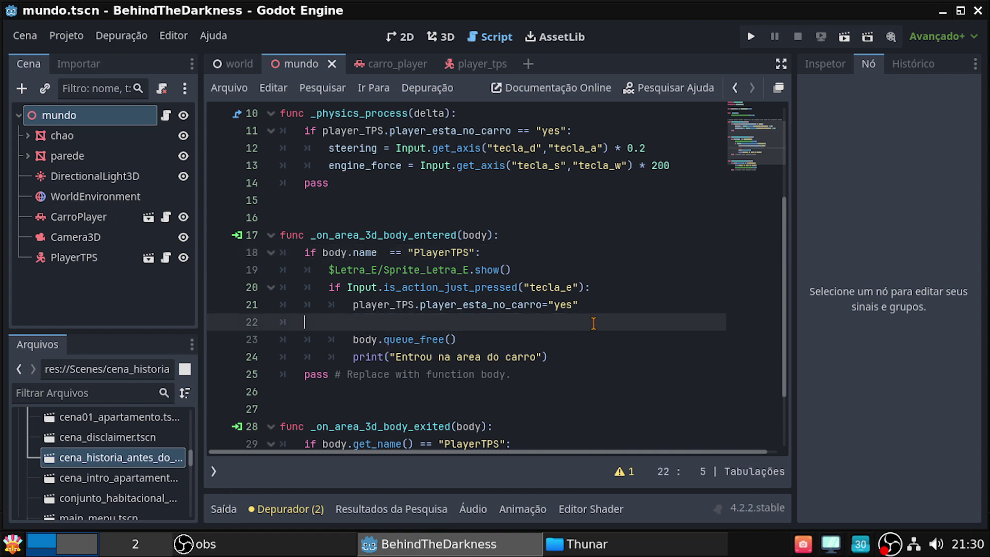
{"action": "key", "text": "BackSpace"}
{"action": "key", "text": "BackSpace"}
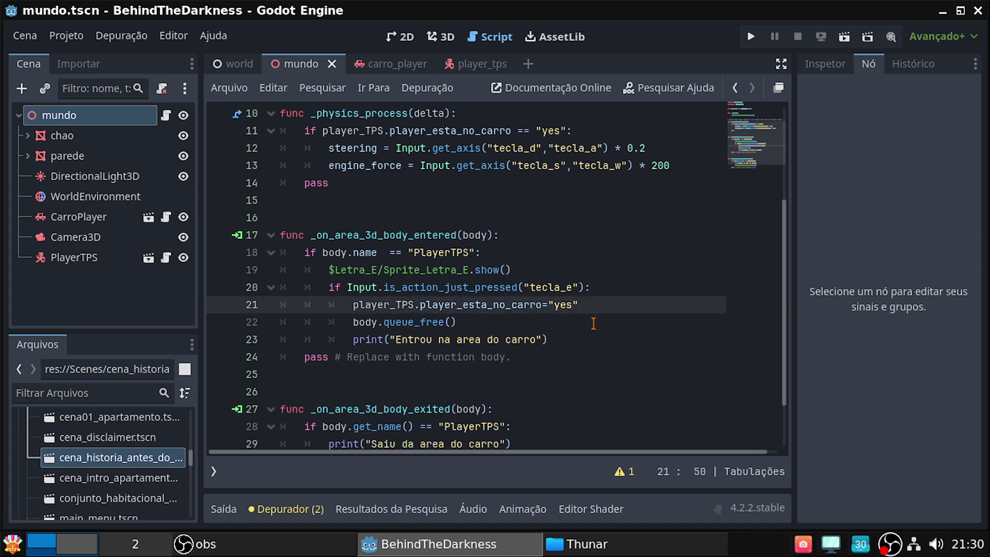
{"action": "key", "text": "ctrl+s"}
{"action": "scroll", "coordinate": [631, 422], "scroll_direction": "down", "scroll_amount": 2}
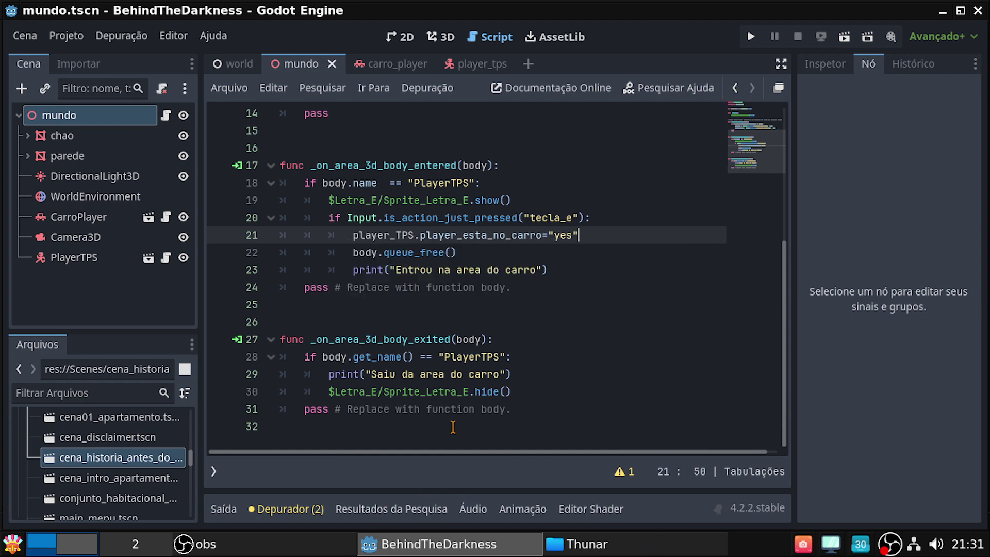
Run the scene, walk to the black car's driver side, press E at the prompt, then stop with F8
{"action": "left_click", "coordinate": [605, 547]}
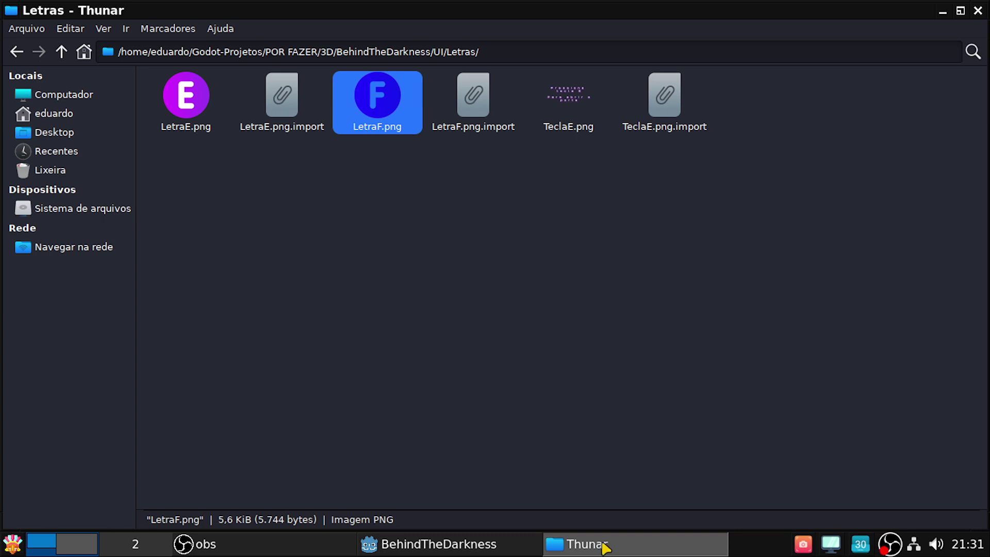
{"action": "left_click", "coordinate": [605, 547]}
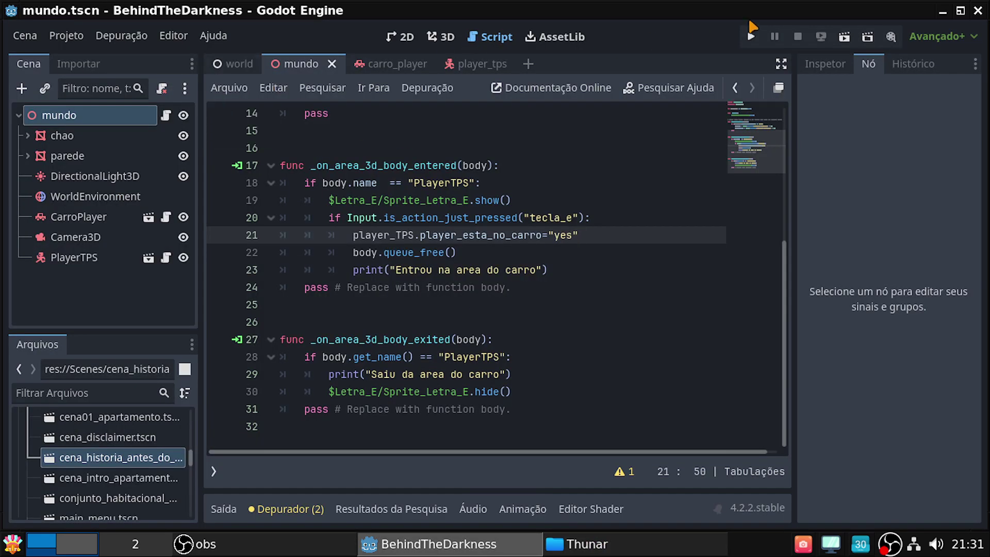
{"action": "left_click", "coordinate": [844, 36]}
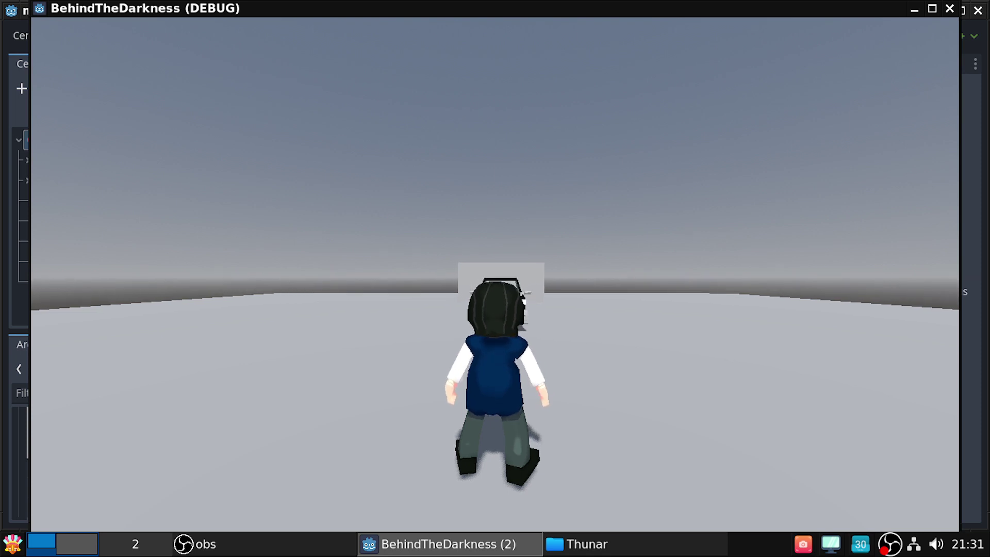
{"action": "key", "text": "w"}
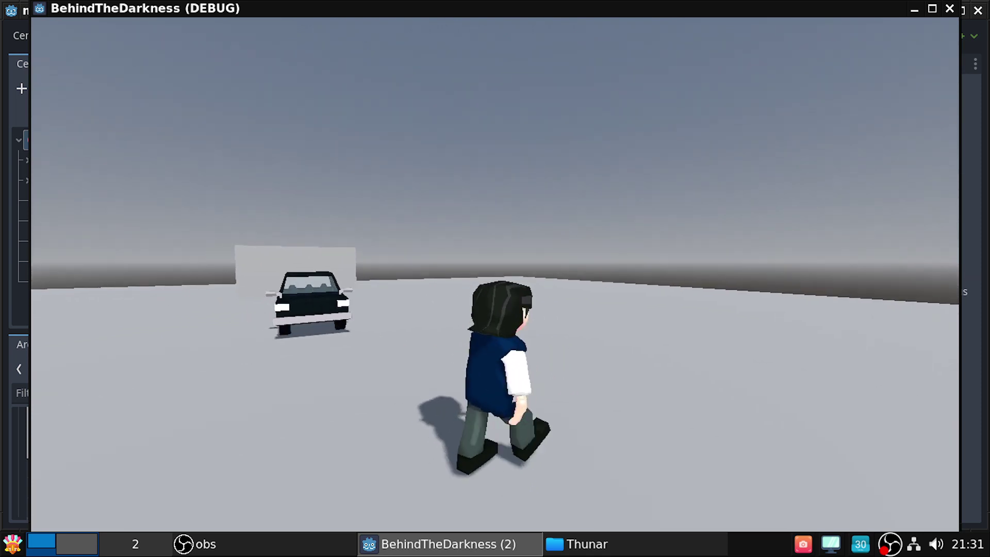
{"action": "key", "text": "d"}
{"action": "key", "text": "a"}
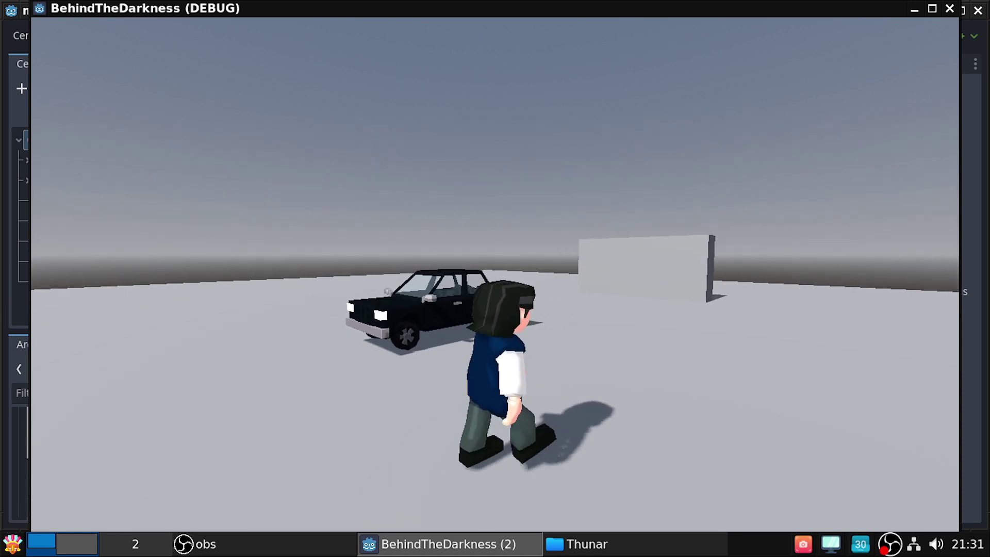
{"action": "key", "text": "a"}
{"action": "key", "text": "w"}
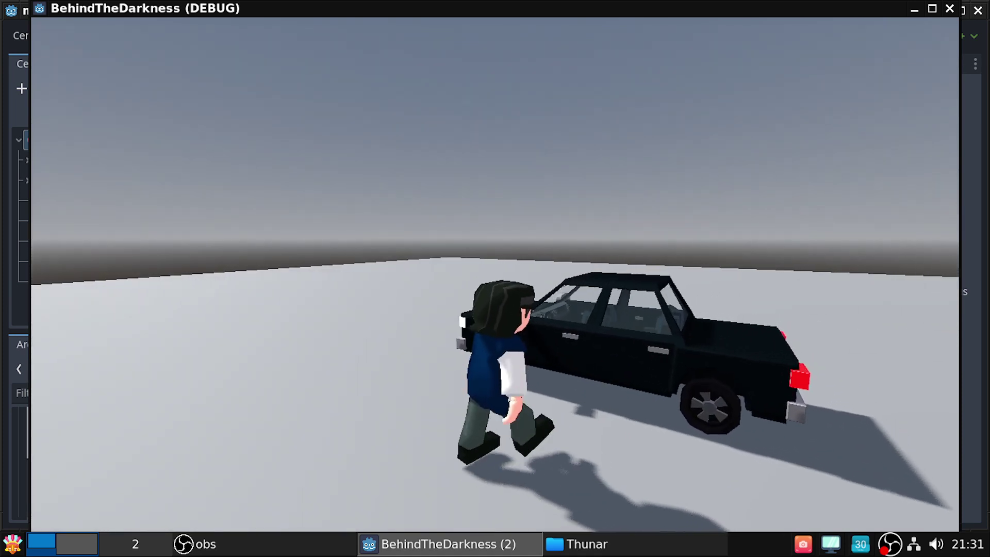
{"action": "key", "text": "a"}
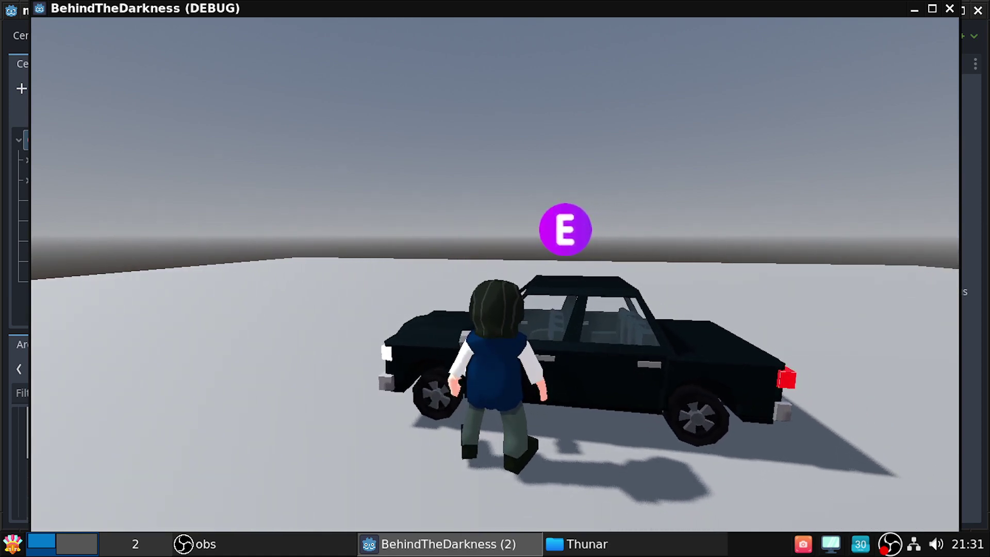
{"action": "key", "text": "d"}
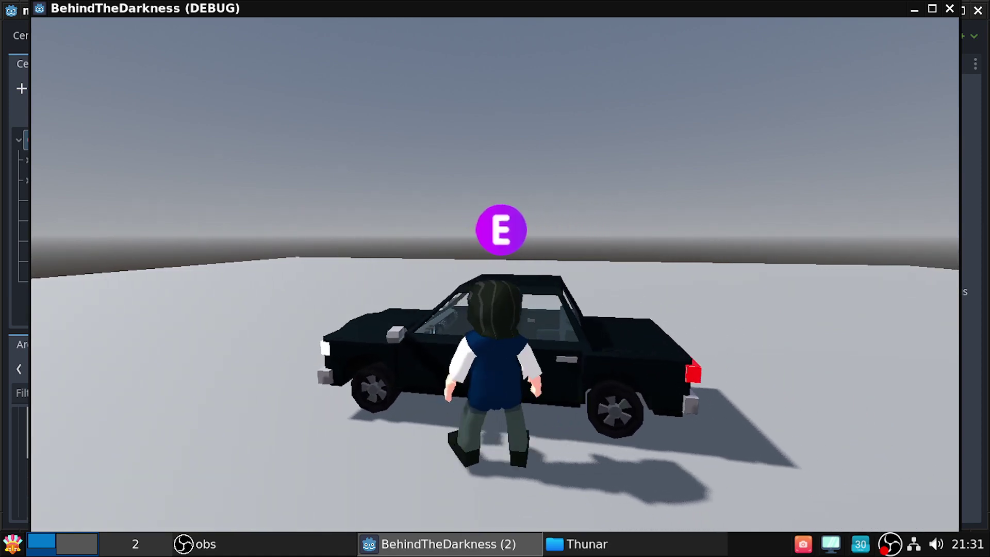
{"action": "key", "text": "e"}
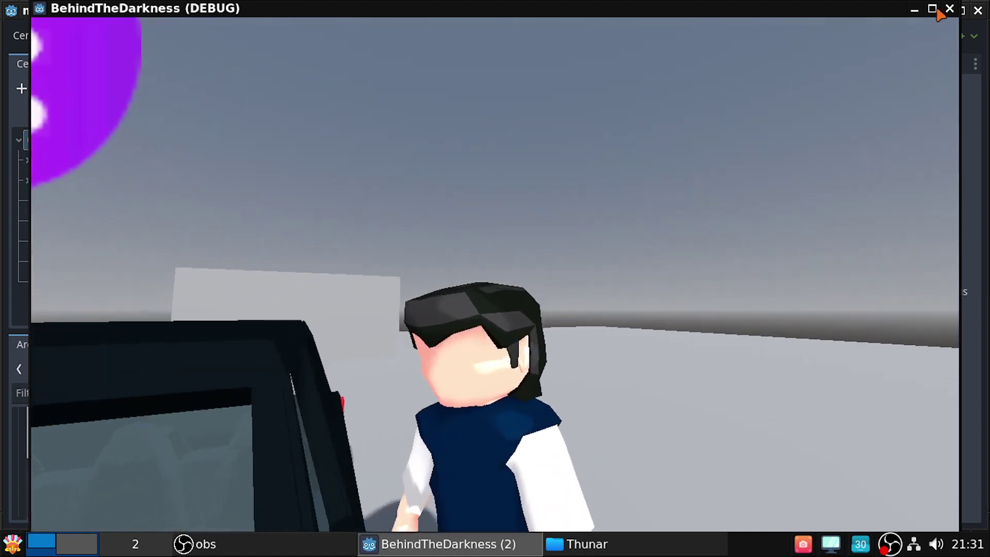
{"action": "key", "text": "F8"}
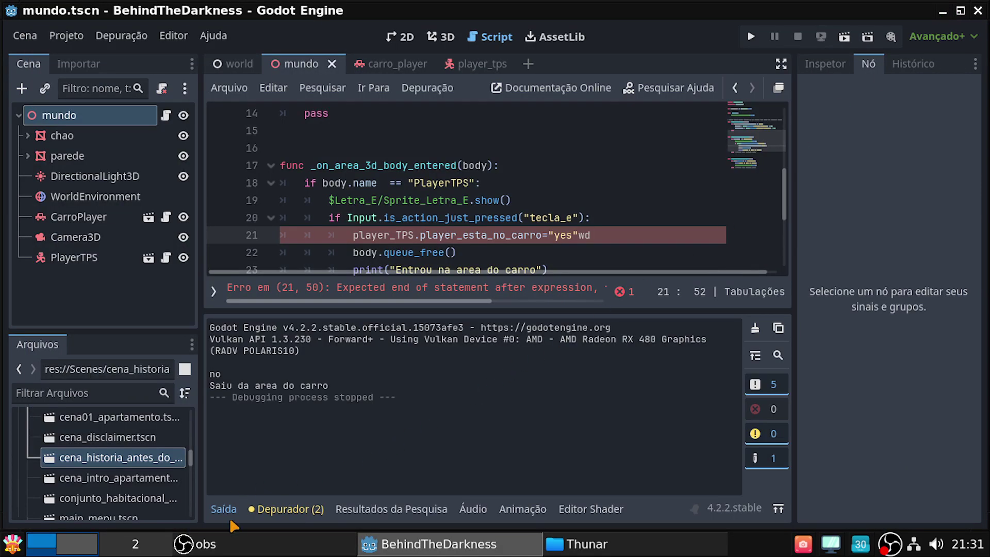
Collapse Output and delete the stray 'wd' after "yes" on line 21
{"action": "left_click", "coordinate": [227, 513]}
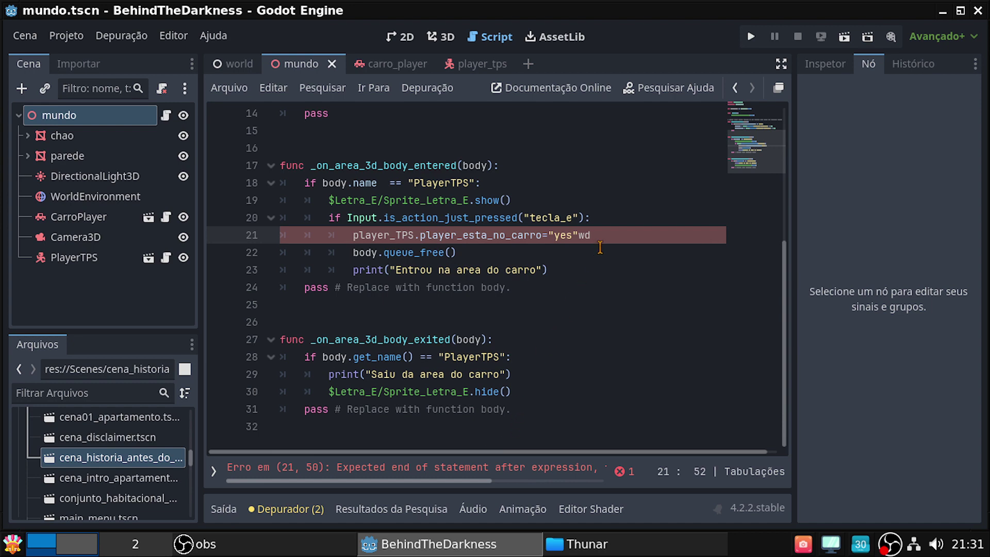
{"action": "key", "text": "BackSpace"}
{"action": "key", "text": "BackSpace"}
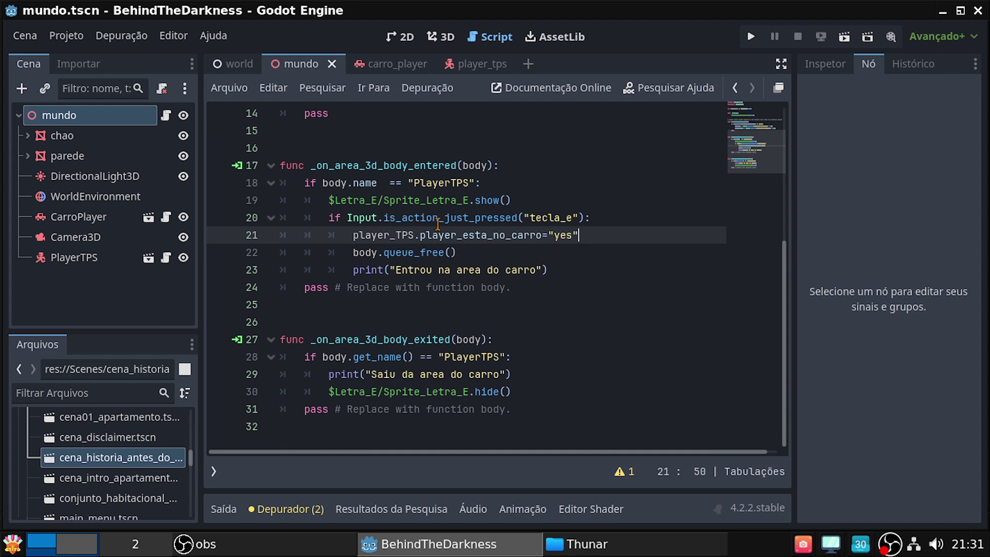
Read the world script's preload line for the startup scene, then go back to the carro_player script
{"action": "scroll", "coordinate": [419, 349], "scroll_direction": "up", "scroll_amount": 5}
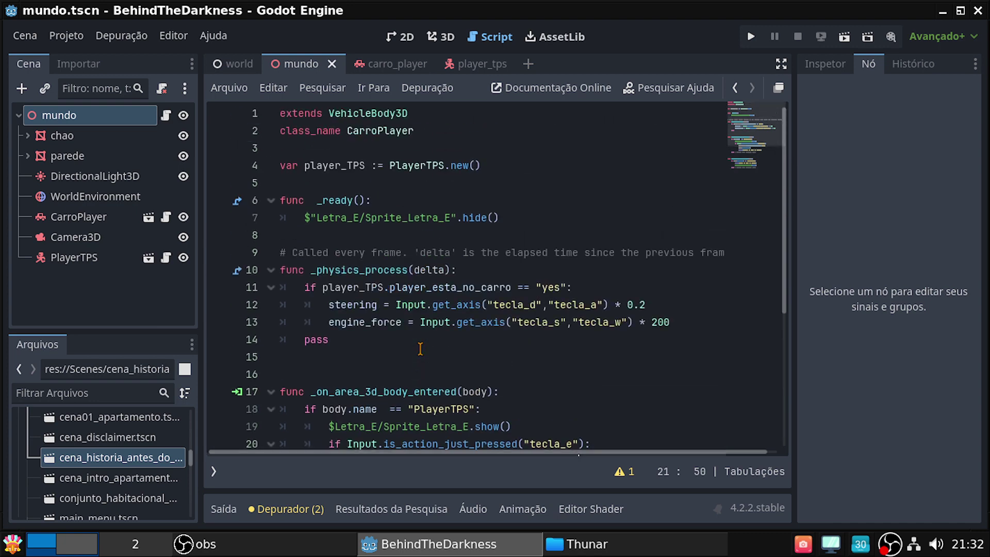
{"action": "scroll", "coordinate": [420, 349], "scroll_direction": "down", "scroll_amount": 1}
{"action": "scroll", "coordinate": [429, 344], "scroll_direction": "down", "scroll_amount": 2}
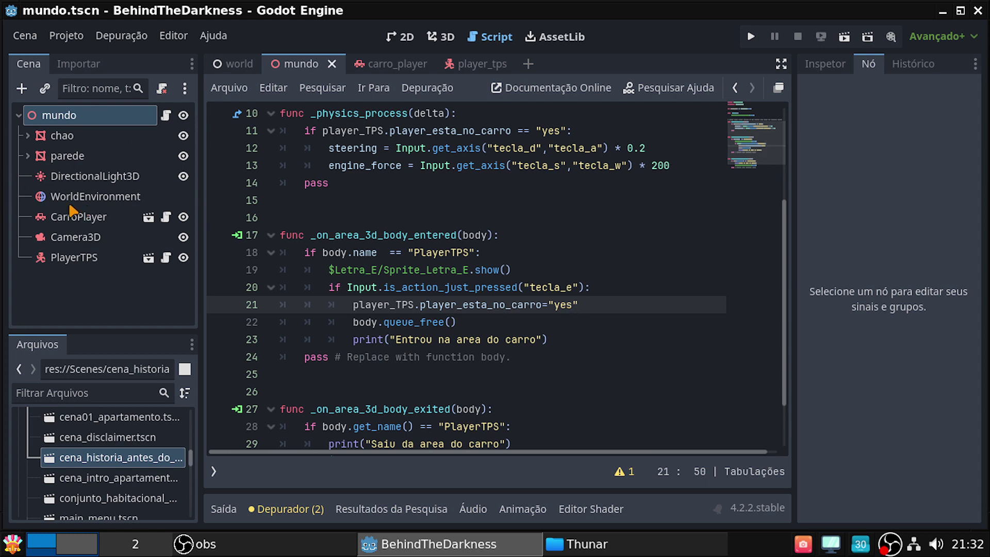
{"action": "left_click", "coordinate": [232, 64]}
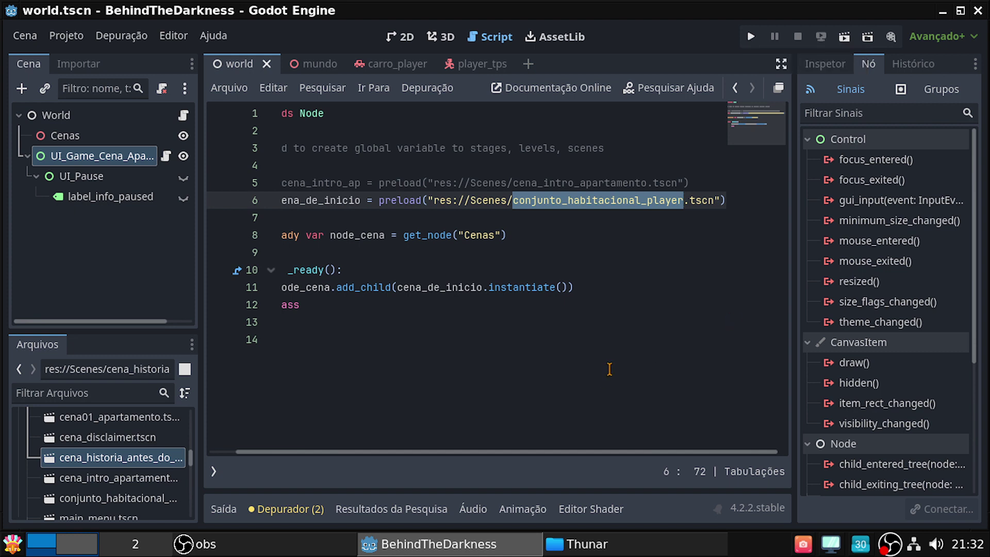
{"action": "left_click_drag", "start_coordinate": [456, 452], "coordinate": [428, 453]}
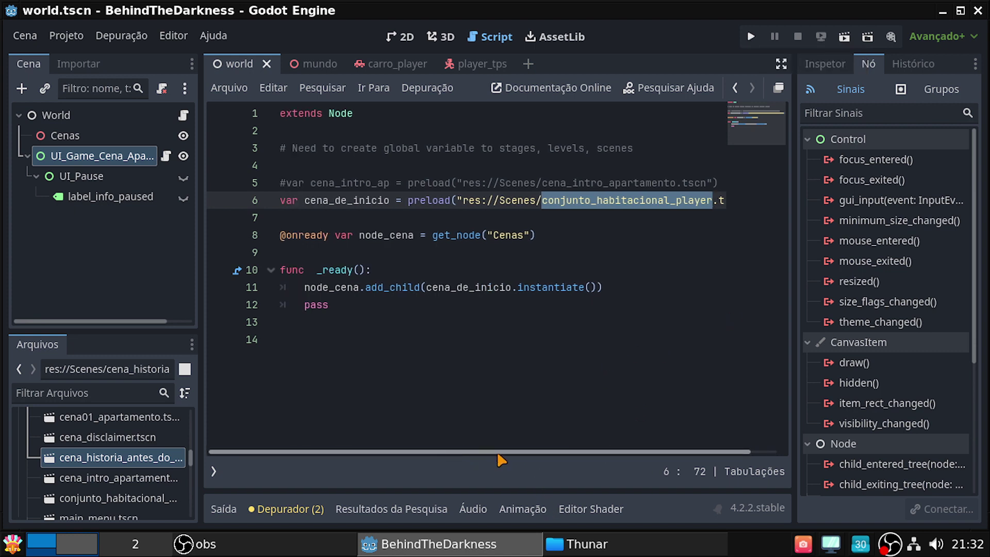
{"action": "left_click_drag", "start_coordinate": [501, 453], "coordinate": [648, 454]}
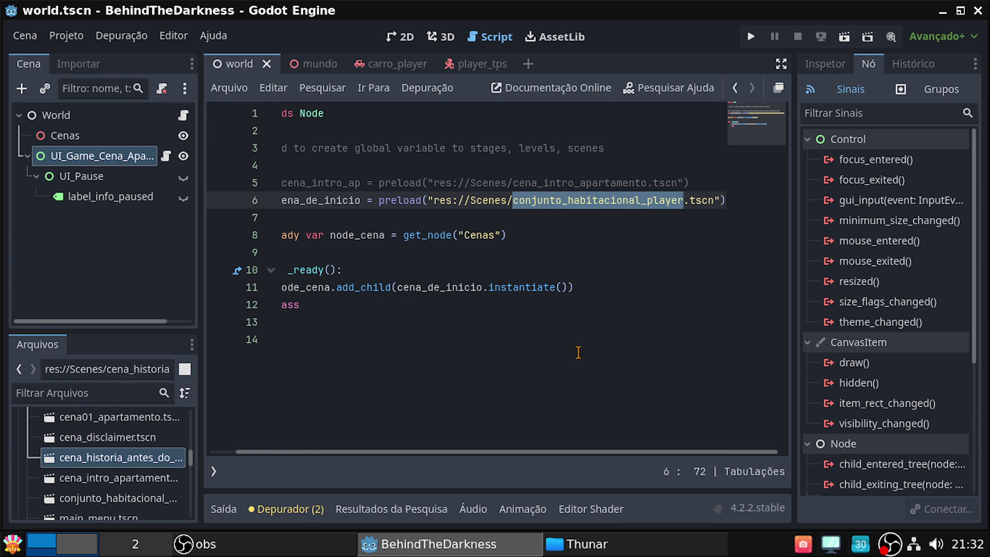
{"action": "left_click", "coordinate": [376, 66]}
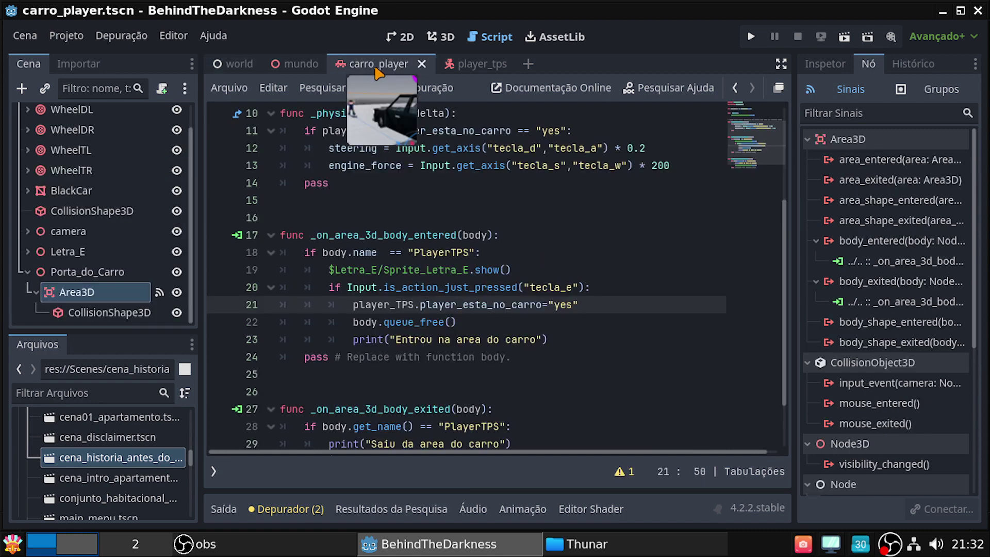